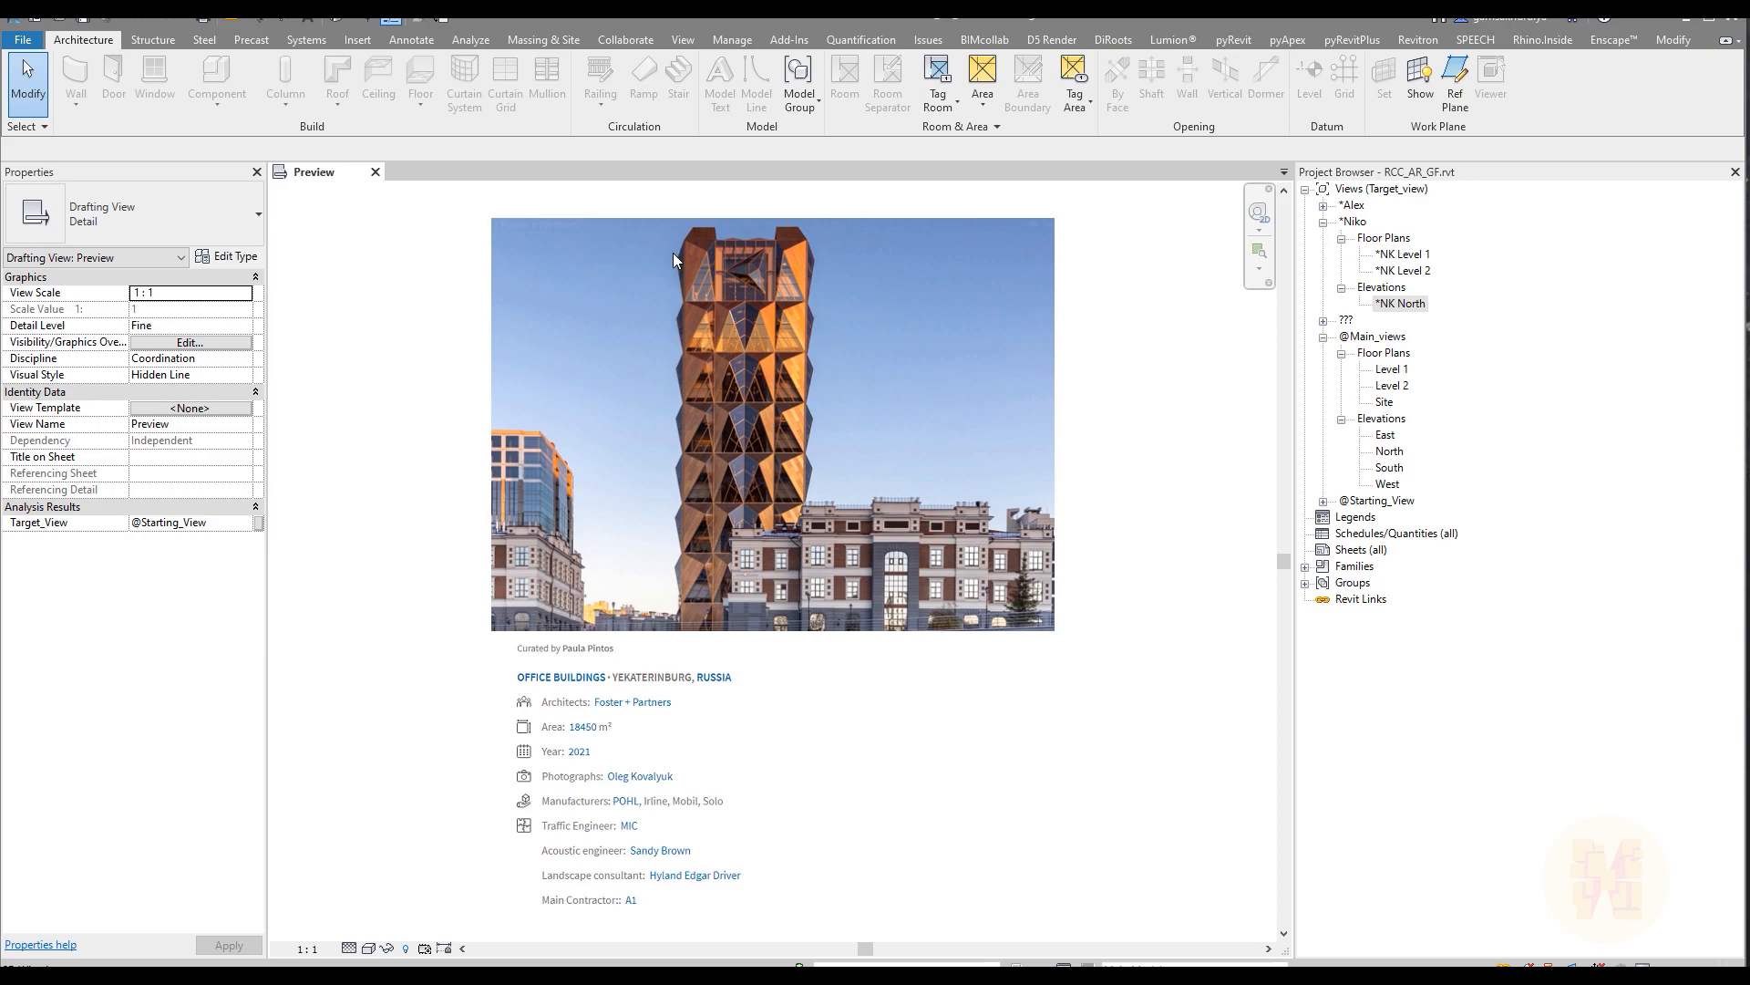
Step: Open the default 3D view and examine the columns and the stacked levels from several directions
{"action": "left_click", "coordinate": [342, 20]}
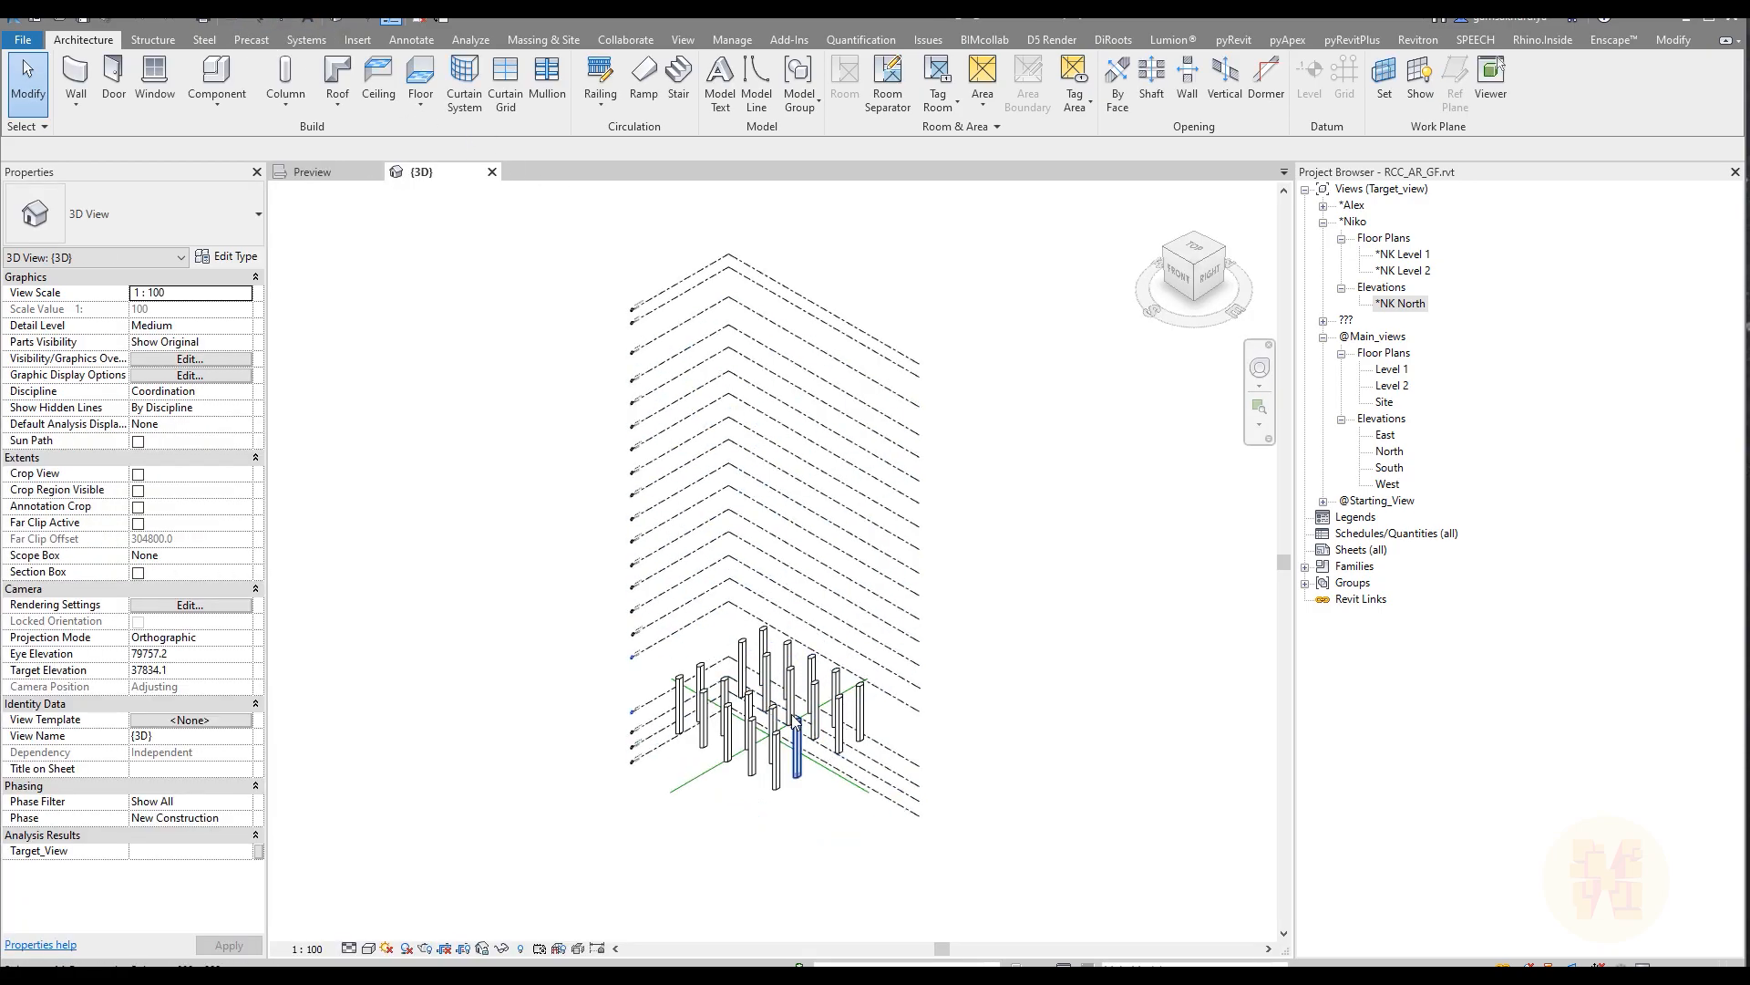
{"action": "middle_click_drag", "start_coordinate": [843, 718], "coordinate": [894, 762], "text": "shift"}
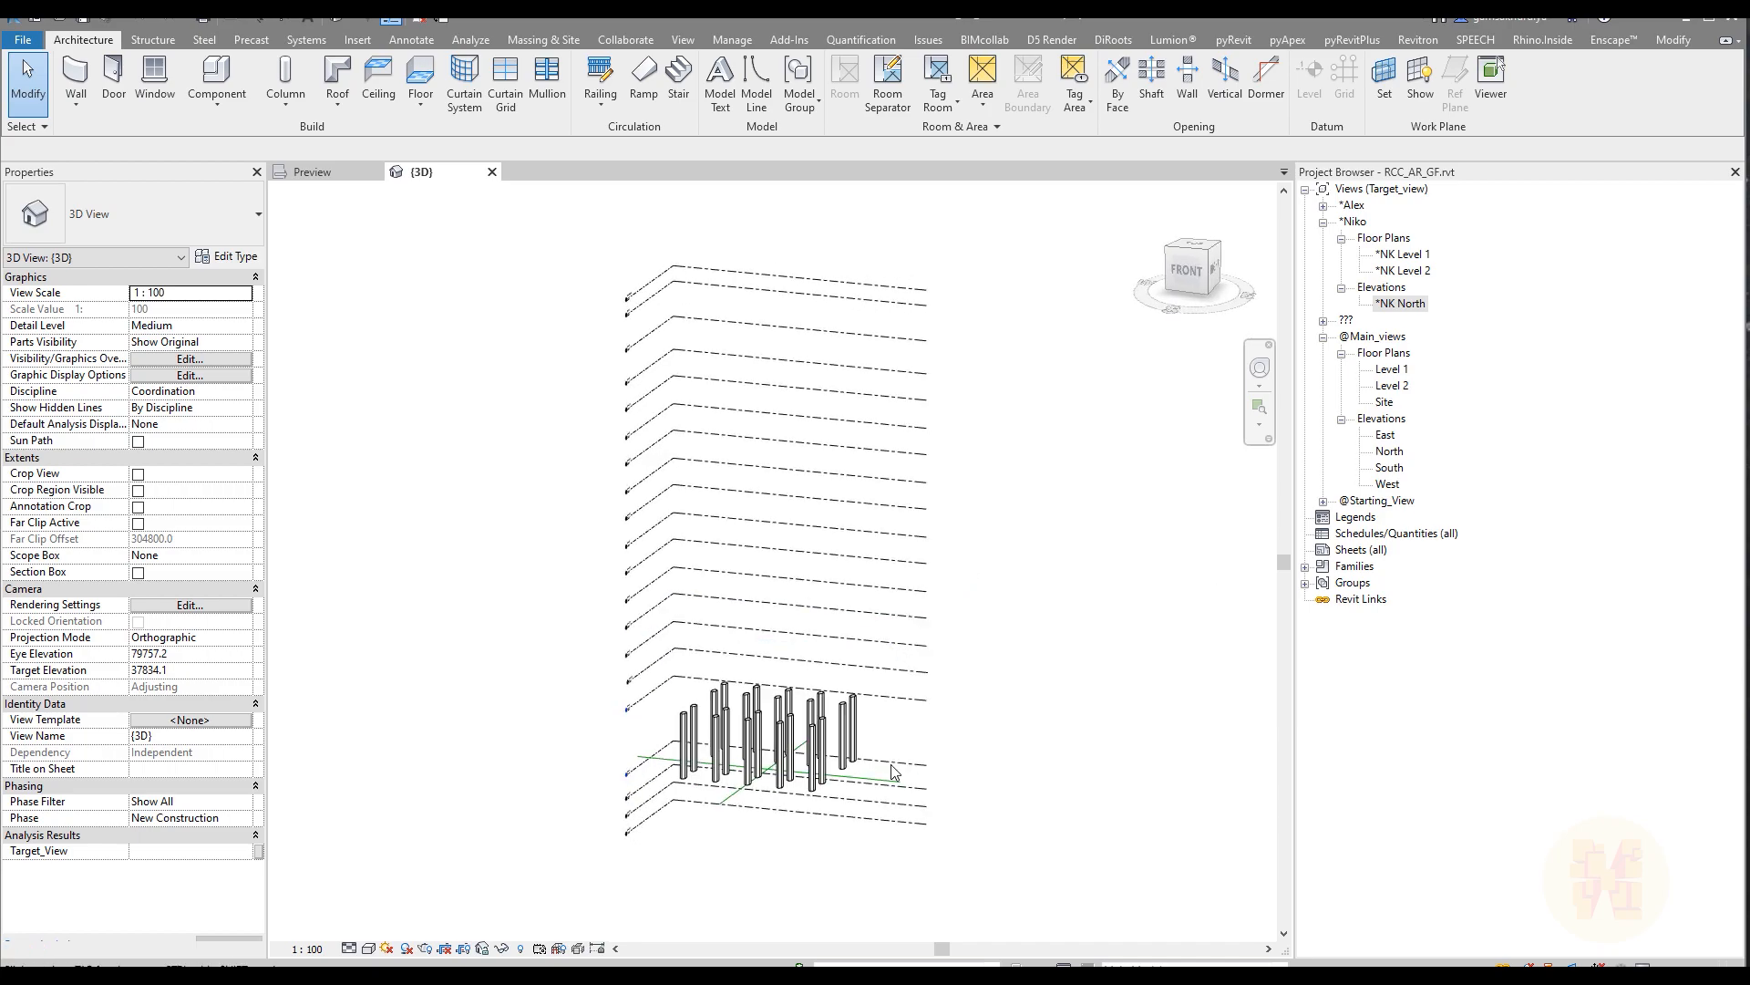
{"action": "scroll", "coordinate": [873, 828], "scroll_direction": "up", "scroll_amount": 2}
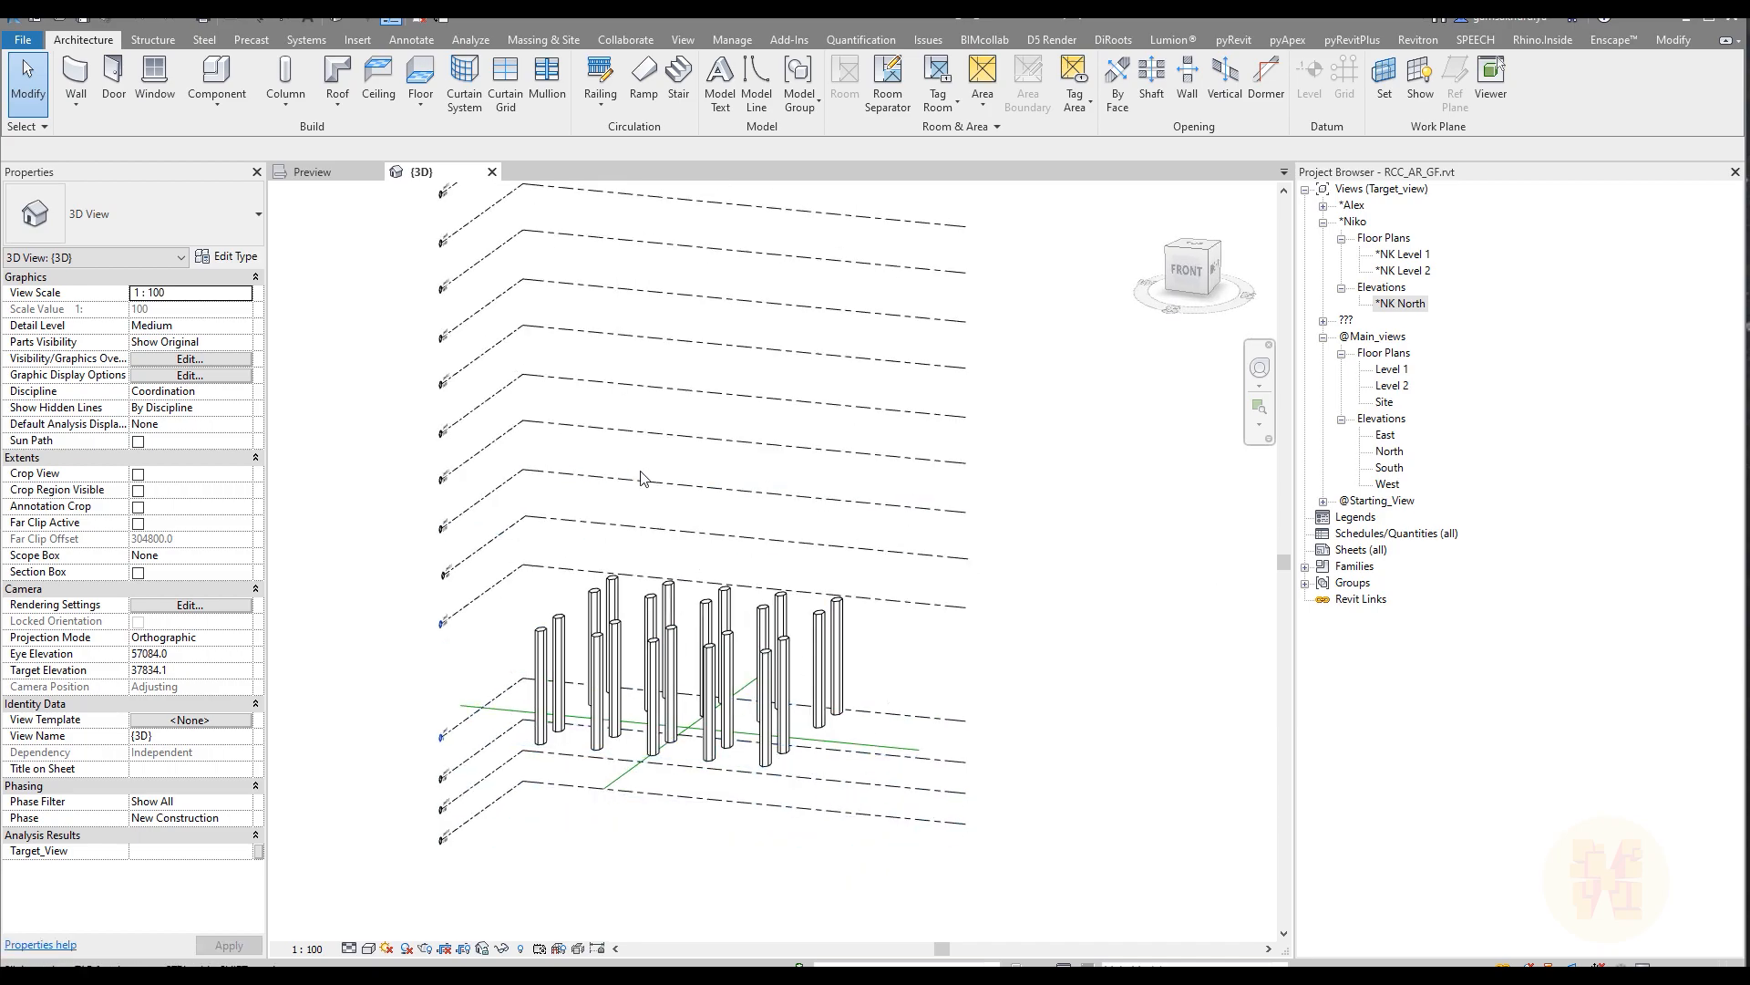
{"action": "middle_click_drag", "start_coordinate": [723, 496], "coordinate": [661, 501], "text": "shift"}
{"action": "middle_click_drag", "start_coordinate": [639, 348], "coordinate": [621, 518], "text": "shift"}
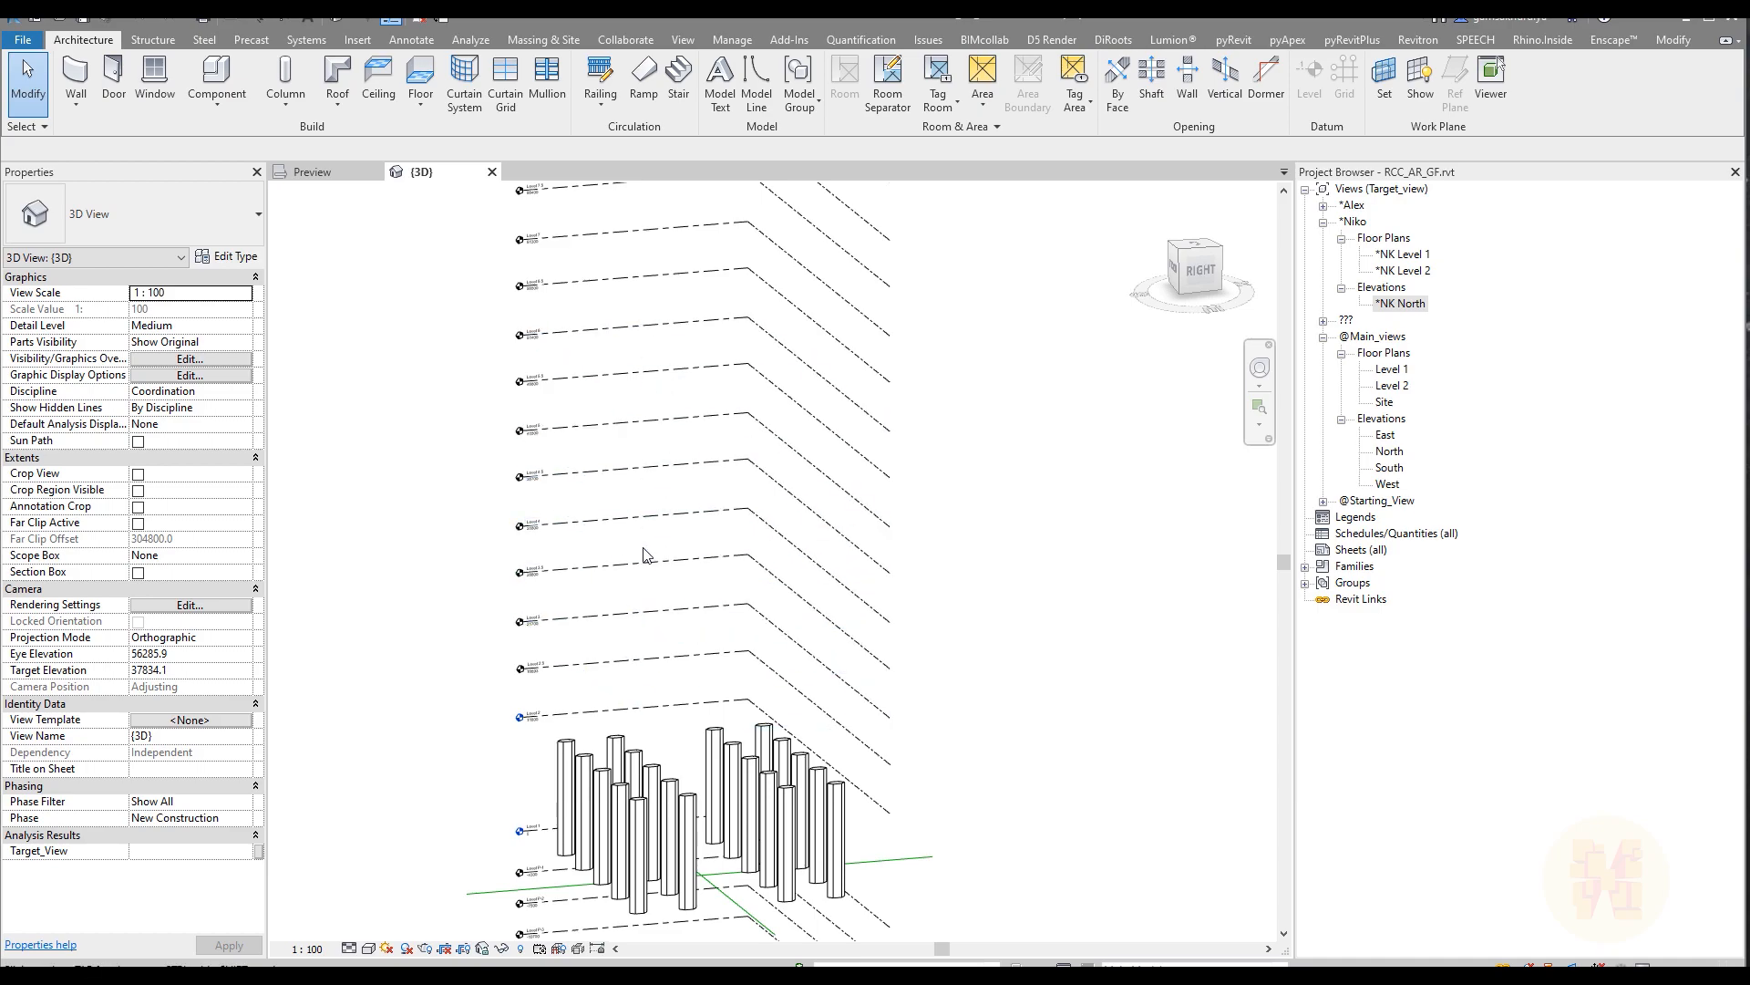
{"action": "middle_click_drag", "start_coordinate": [631, 565], "coordinate": [592, 626], "text": "shift"}
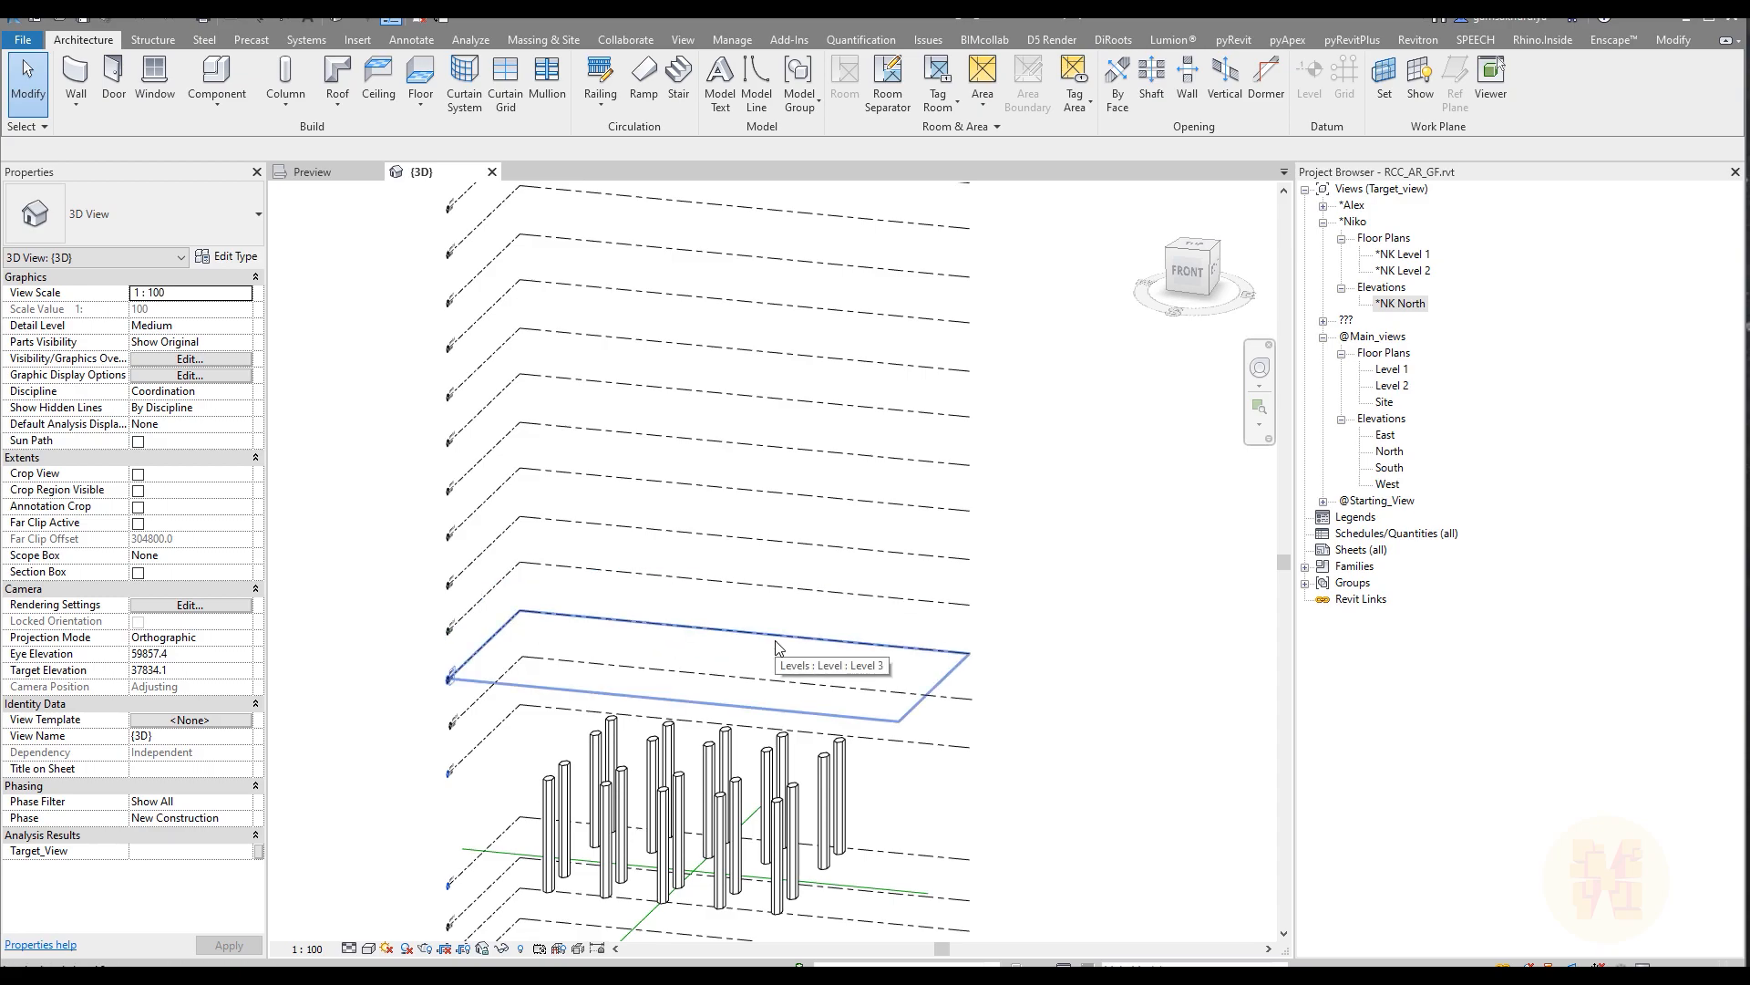
{"action": "middle_click_drag", "start_coordinate": [899, 711], "coordinate": [953, 629], "text": "shift"}
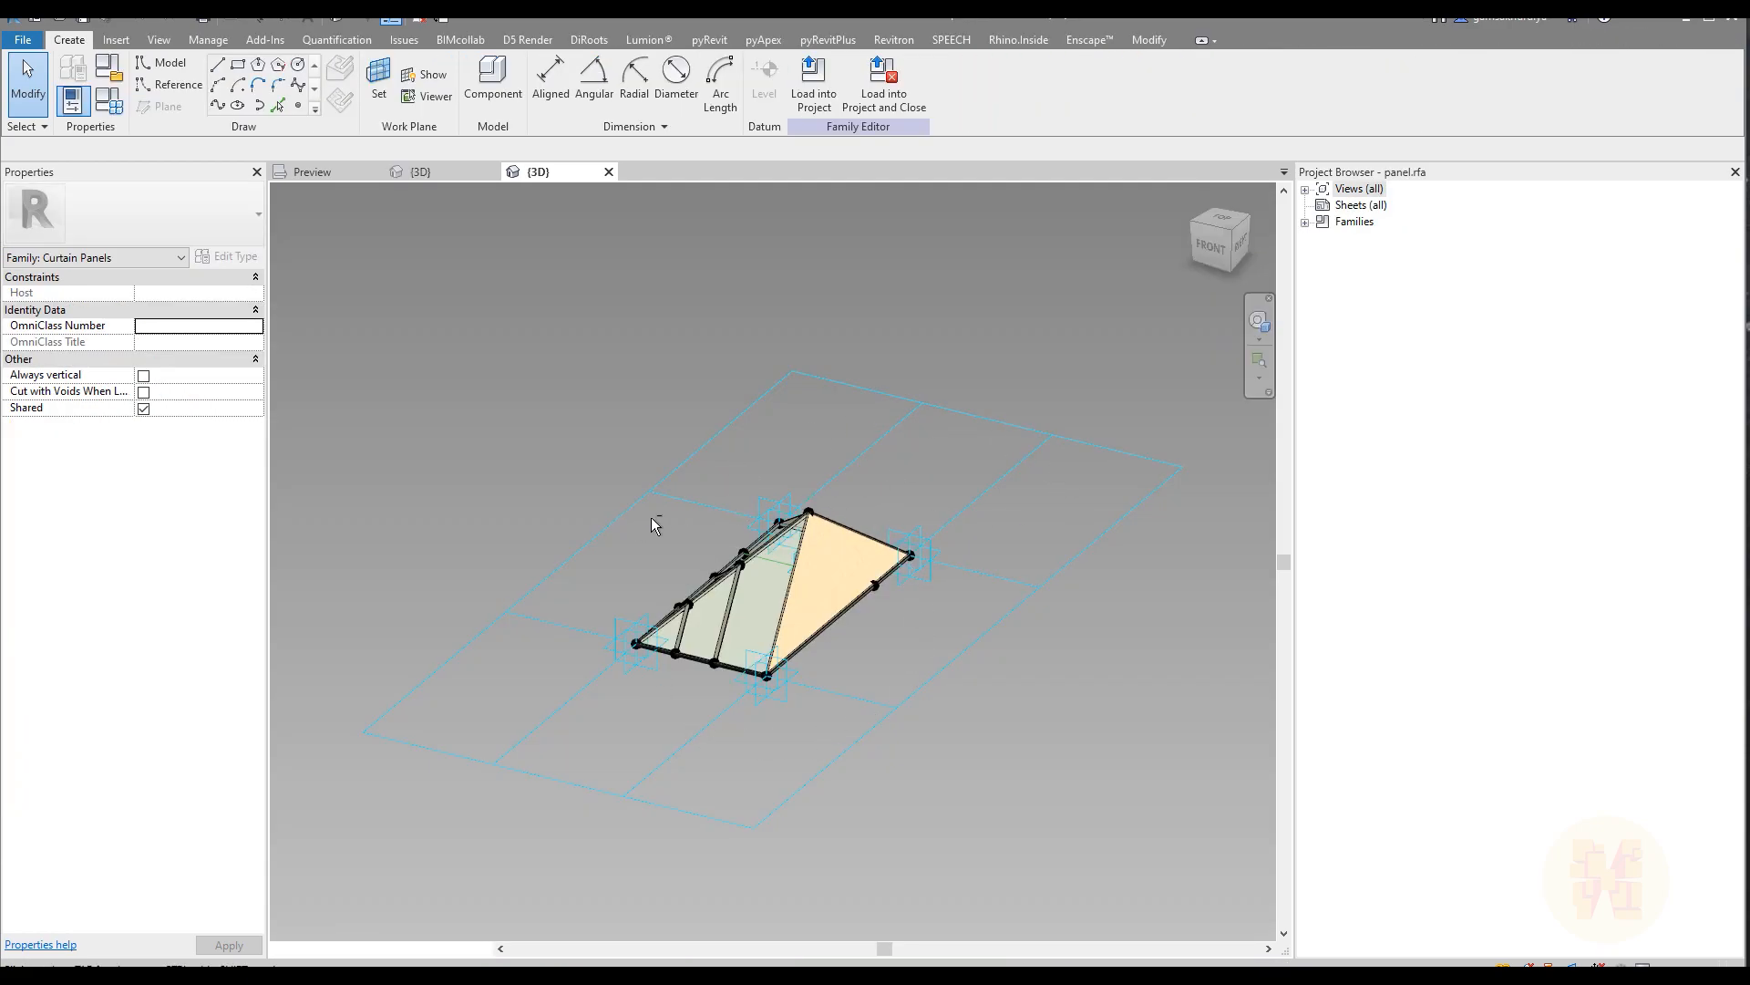
Step: Load the curtain panel family panel.rfa into the tower project
{"action": "middle_click_drag", "start_coordinate": [672, 520], "coordinate": [710, 605], "text": "shift"}
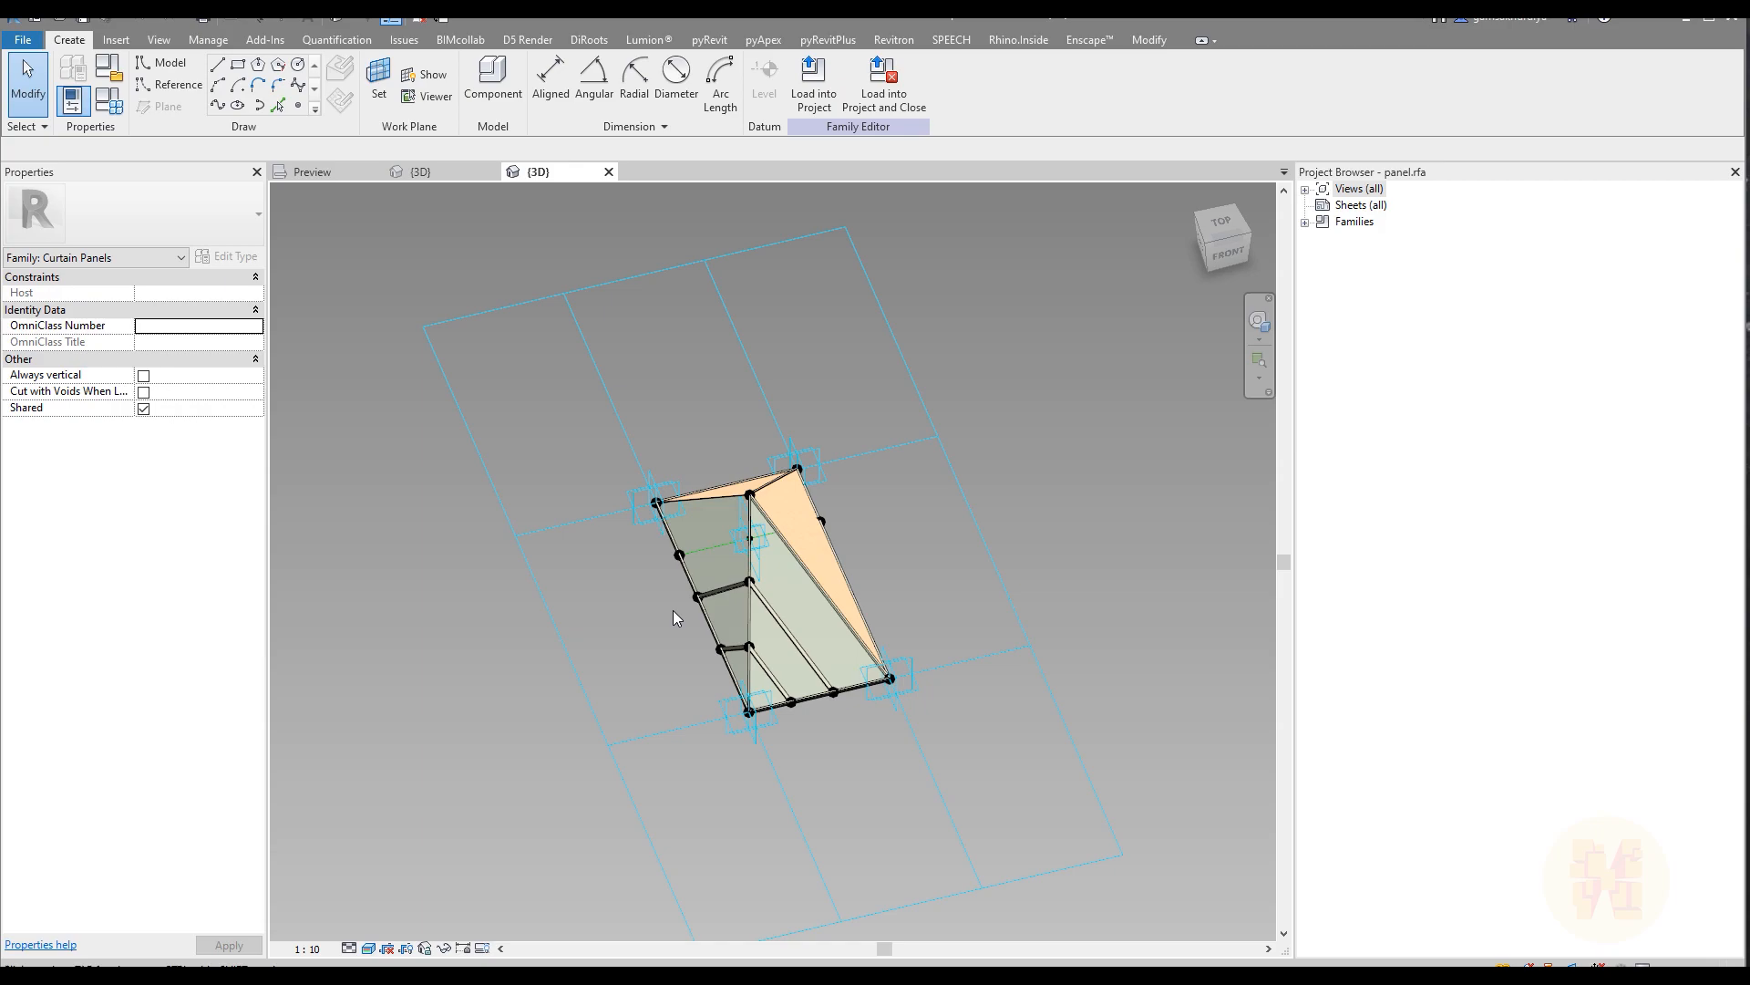
{"action": "left_click", "coordinate": [815, 100]}
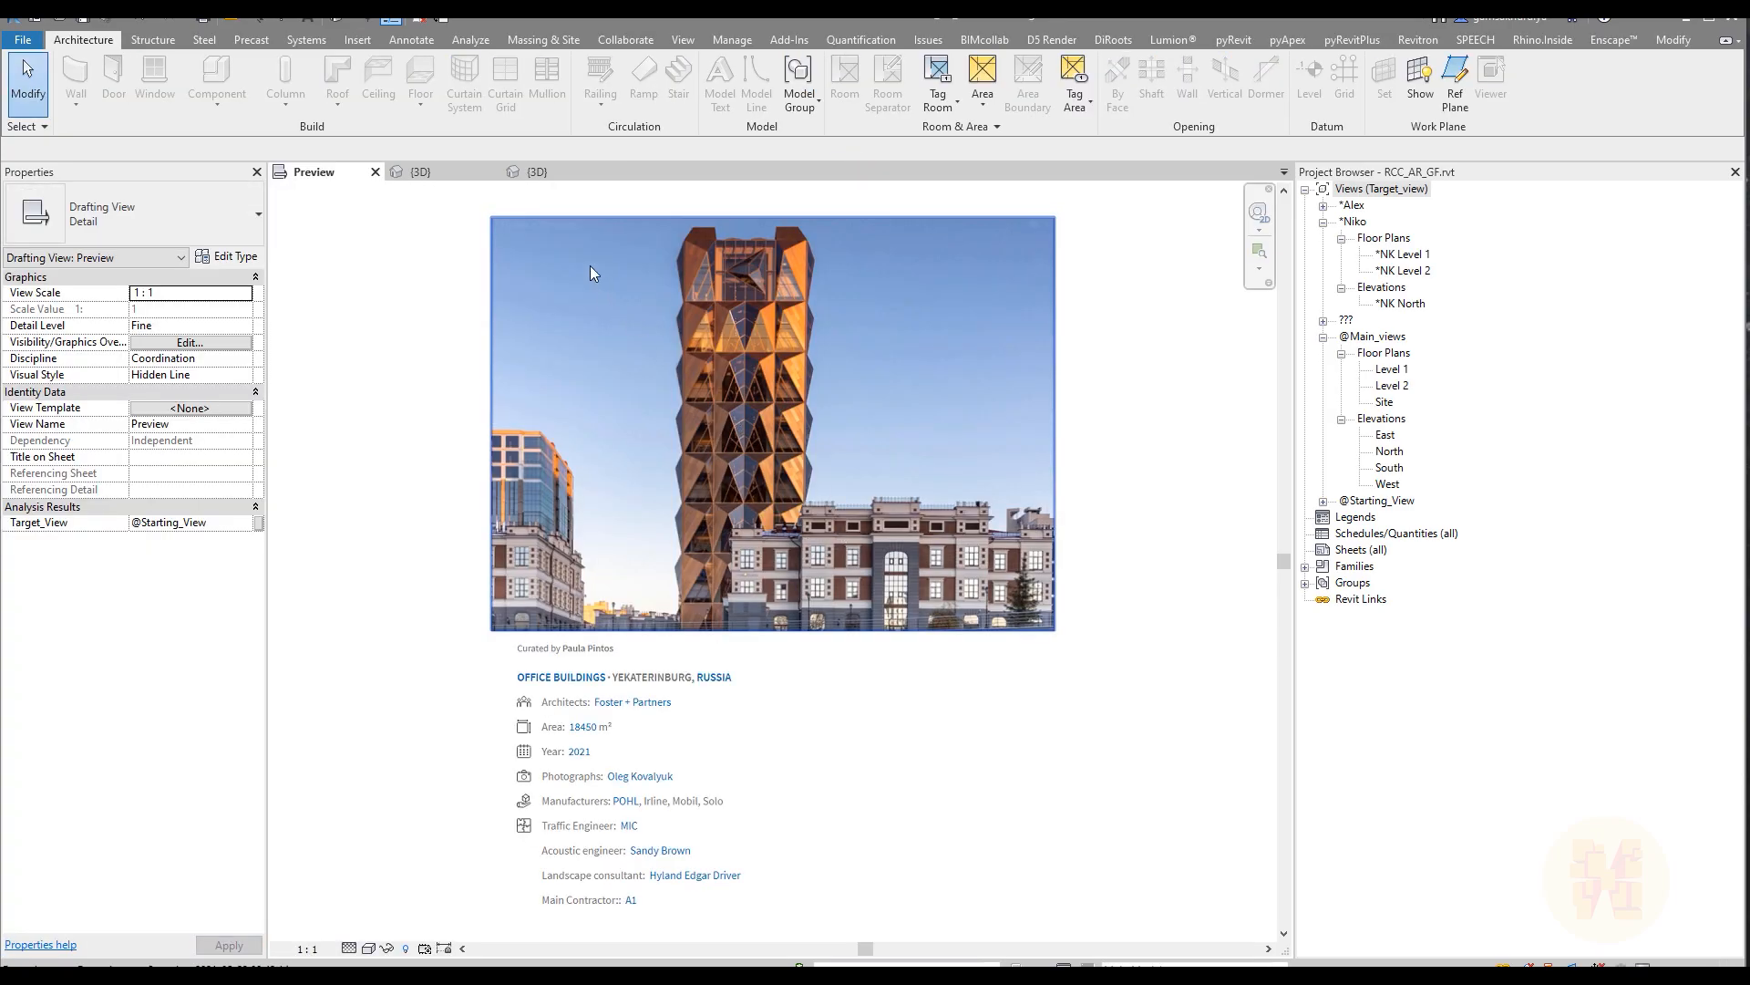
Step: Open the *NK Level 1 floor plan and set masses to display with Show Mass Form and Floors
{"action": "left_click", "coordinate": [422, 172]}
{"action": "middle_click_drag", "start_coordinate": [772, 566], "coordinate": [757, 485]}
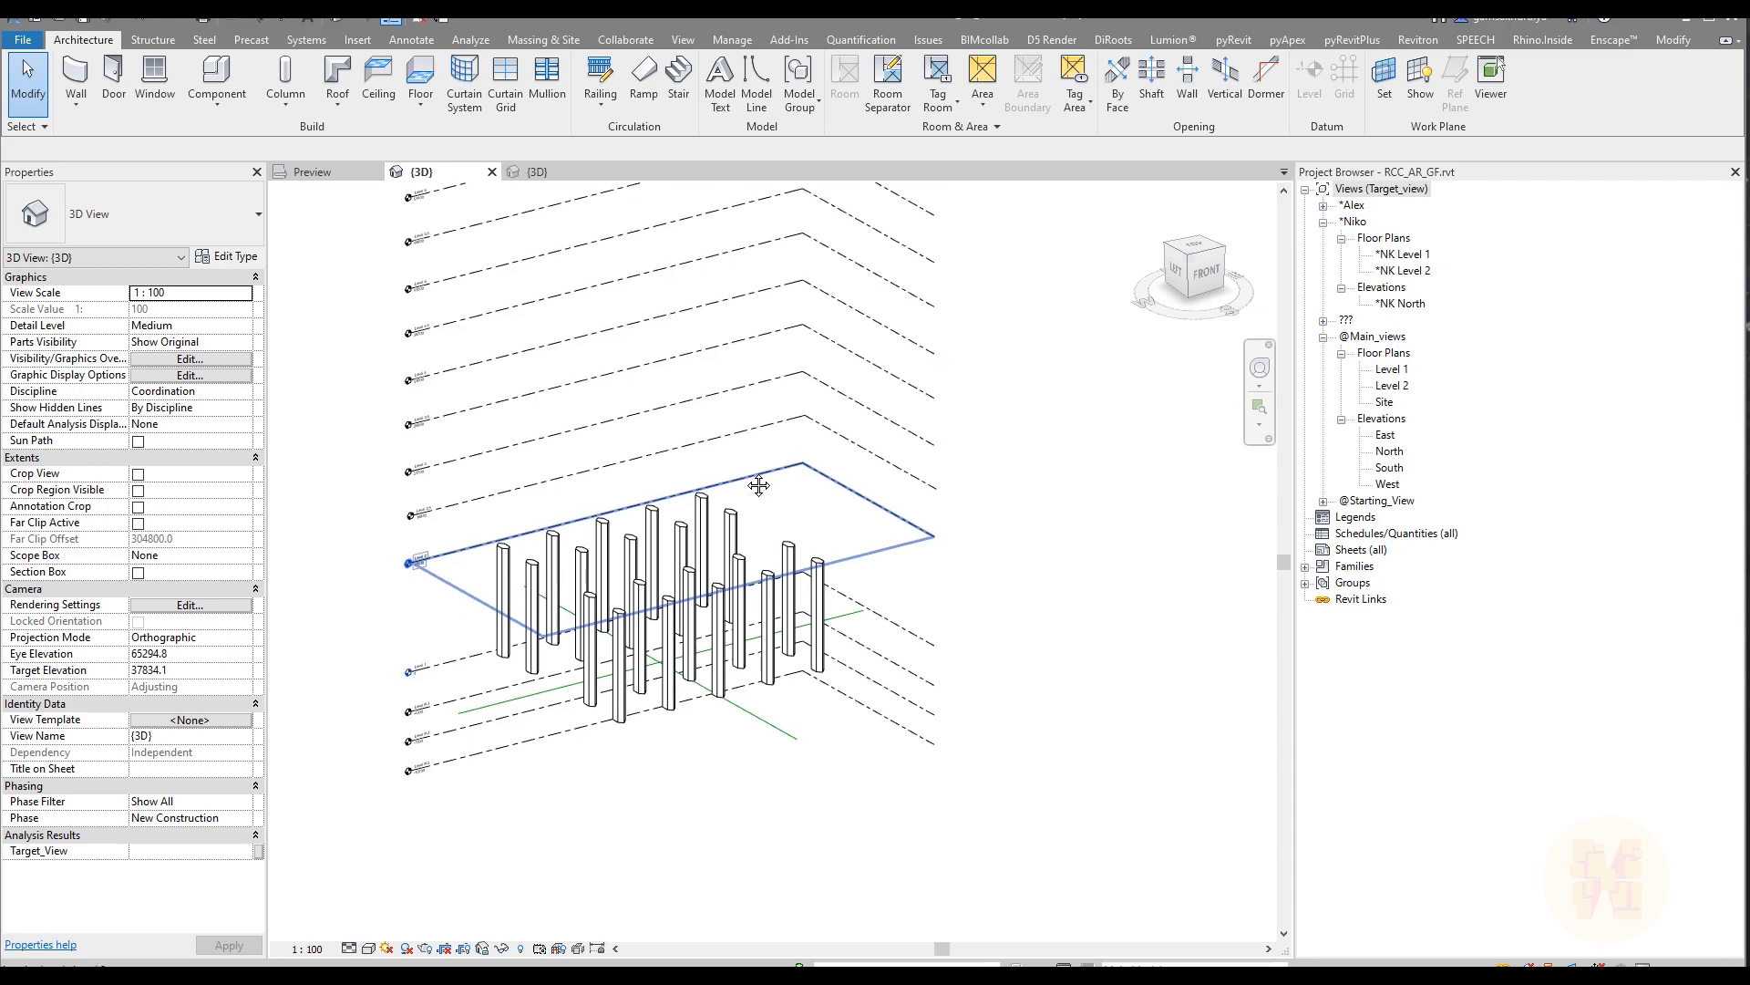
{"action": "double_click", "coordinate": [1402, 254]}
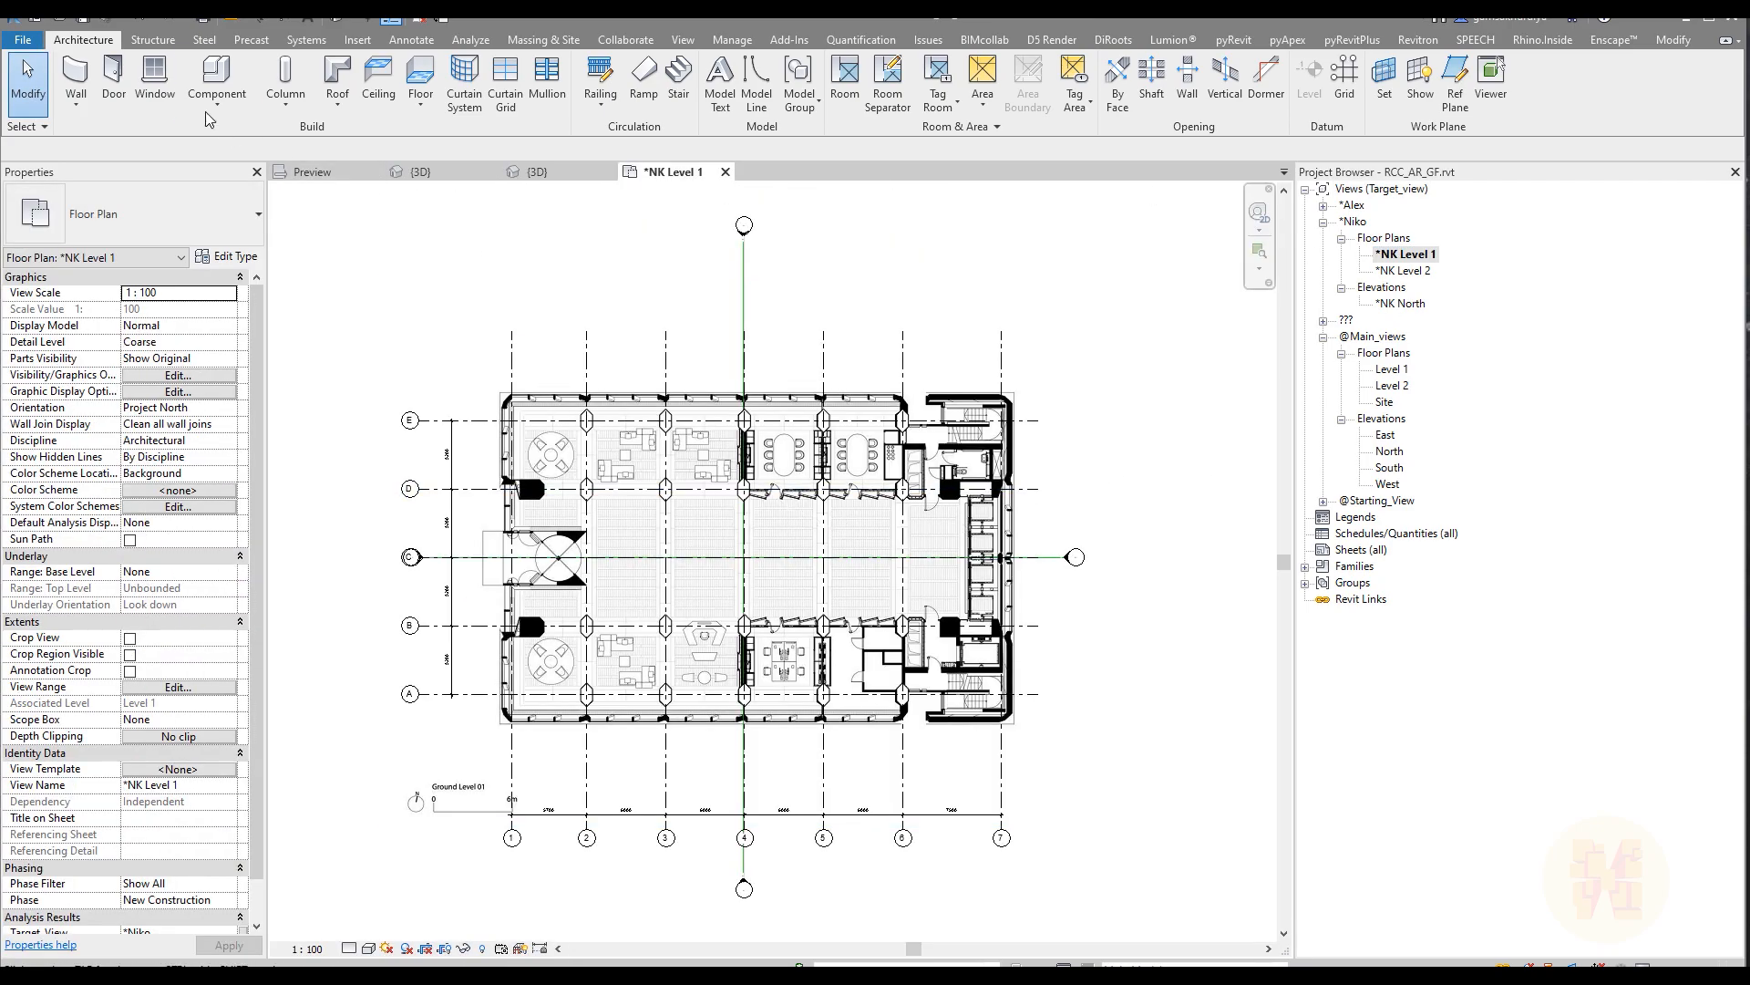
{"action": "left_click", "coordinate": [544, 40]}
{"action": "left_click", "coordinate": [111, 100]}
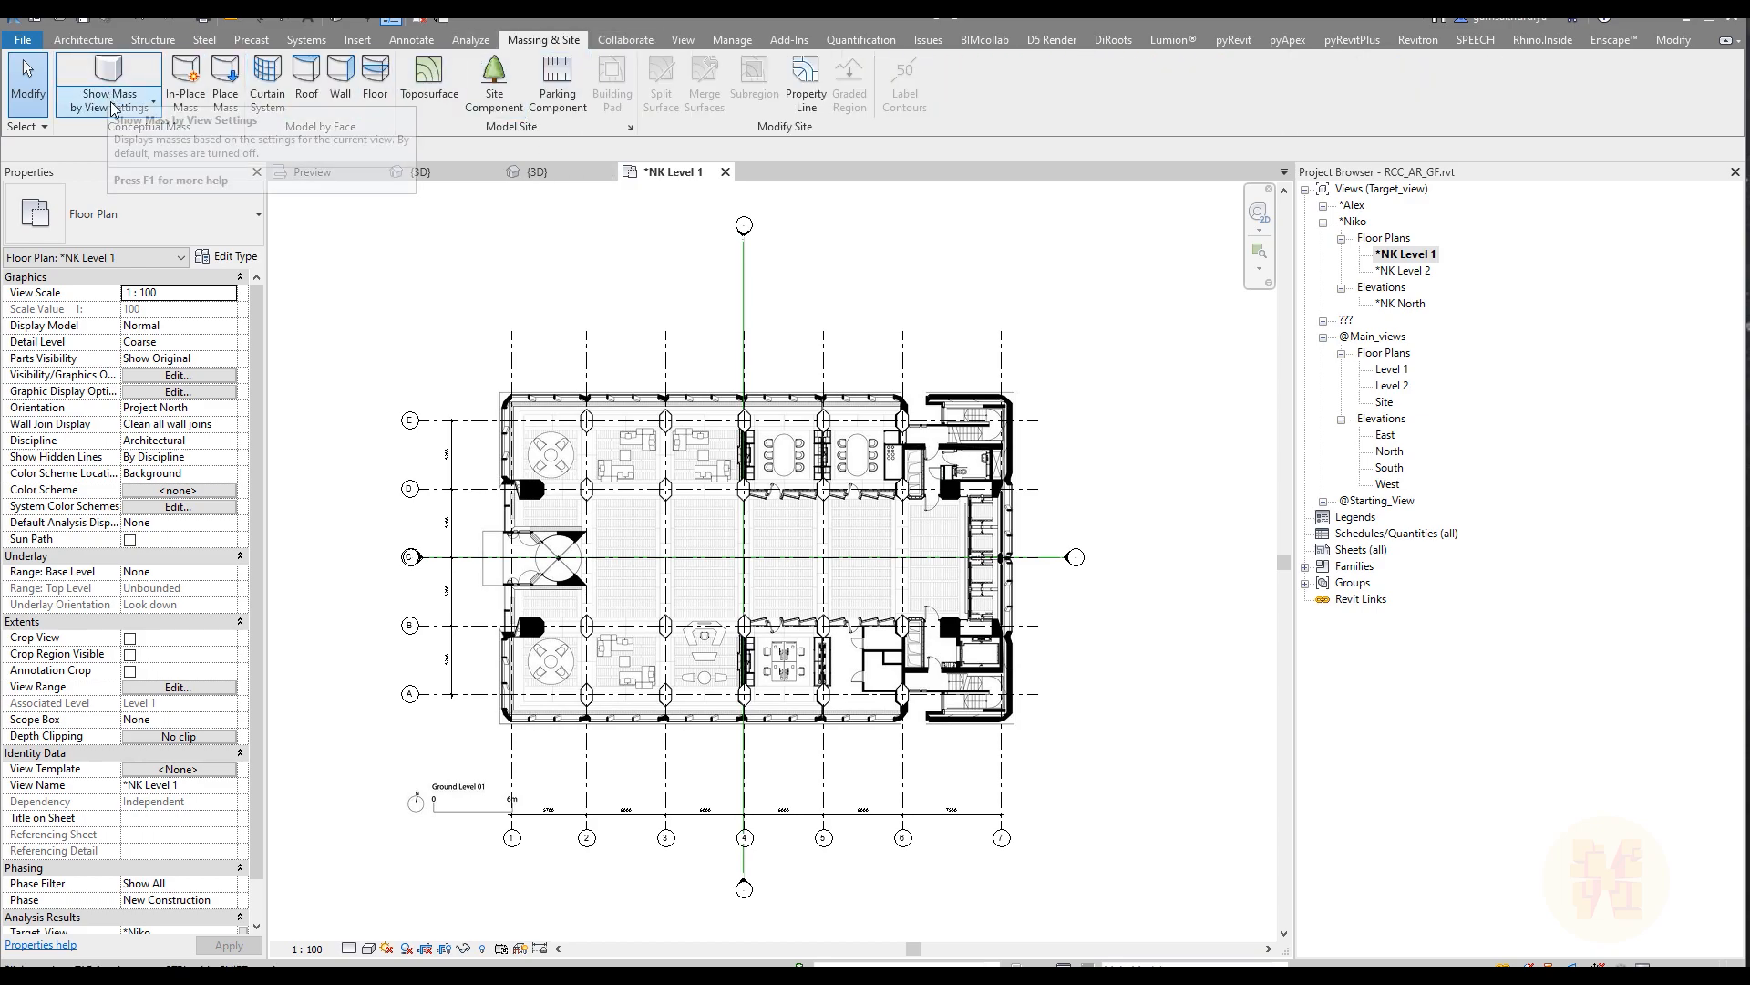
{"action": "left_click", "coordinate": [146, 178]}
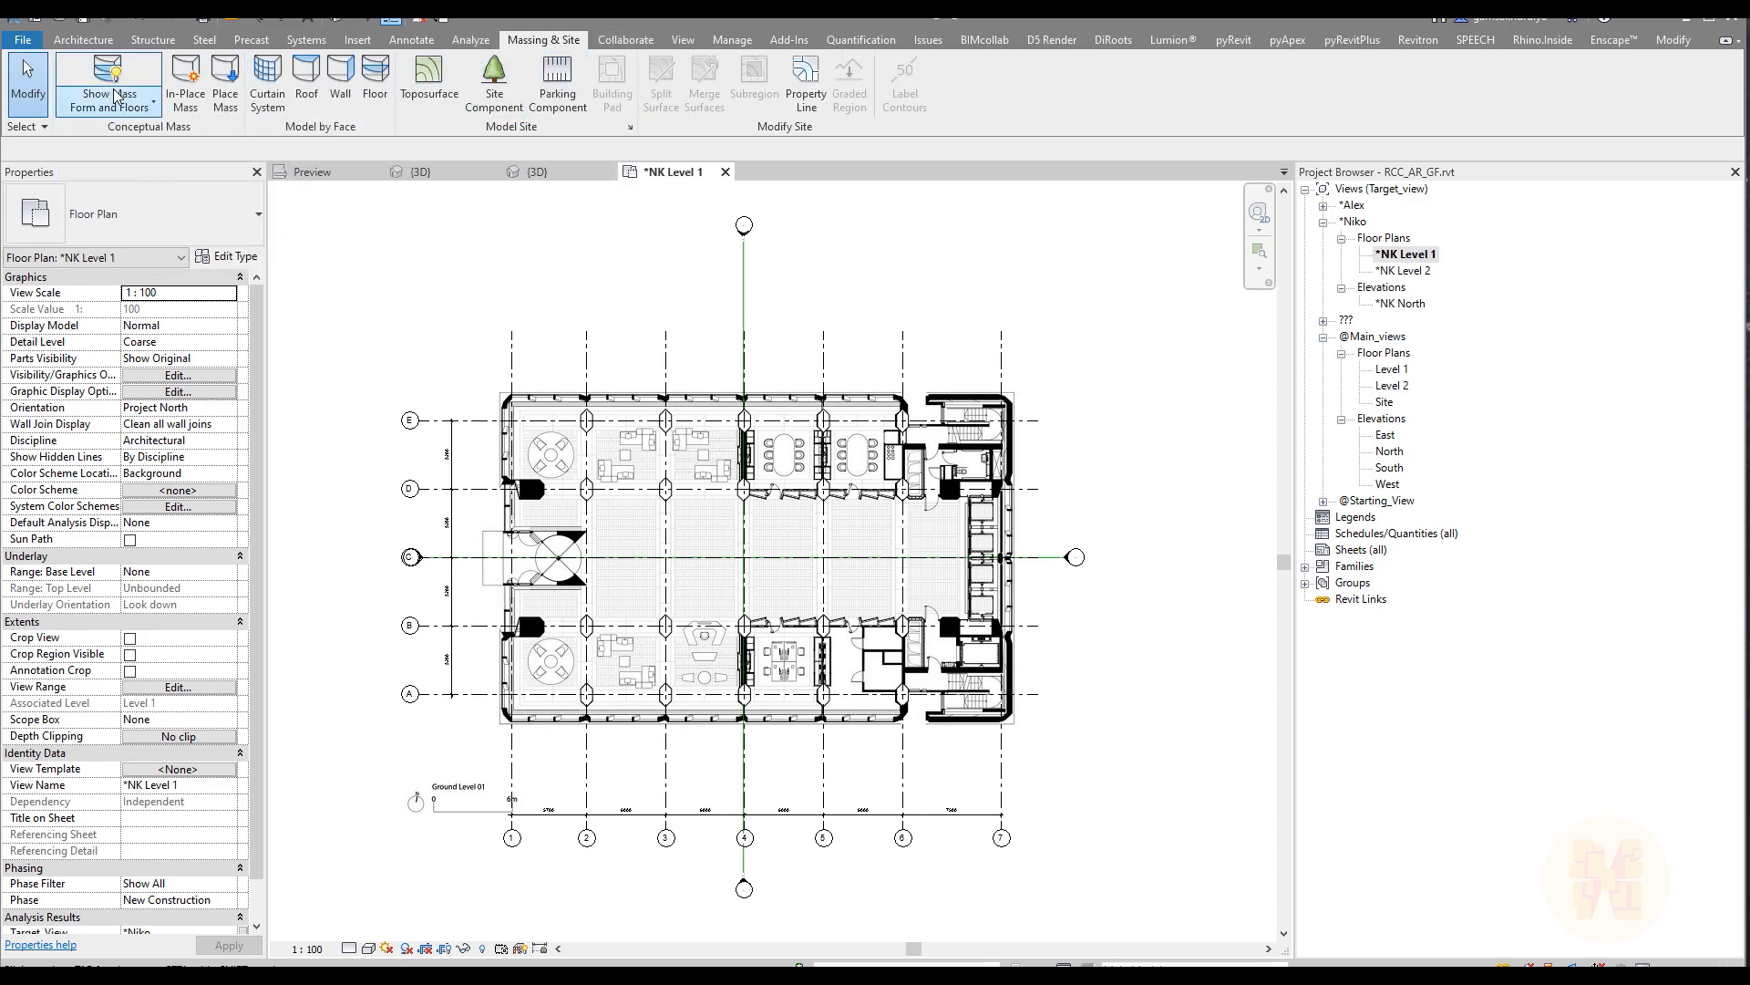
Step: Create an in-place mass named Ext_Facade
{"action": "left_click", "coordinate": [186, 100]}
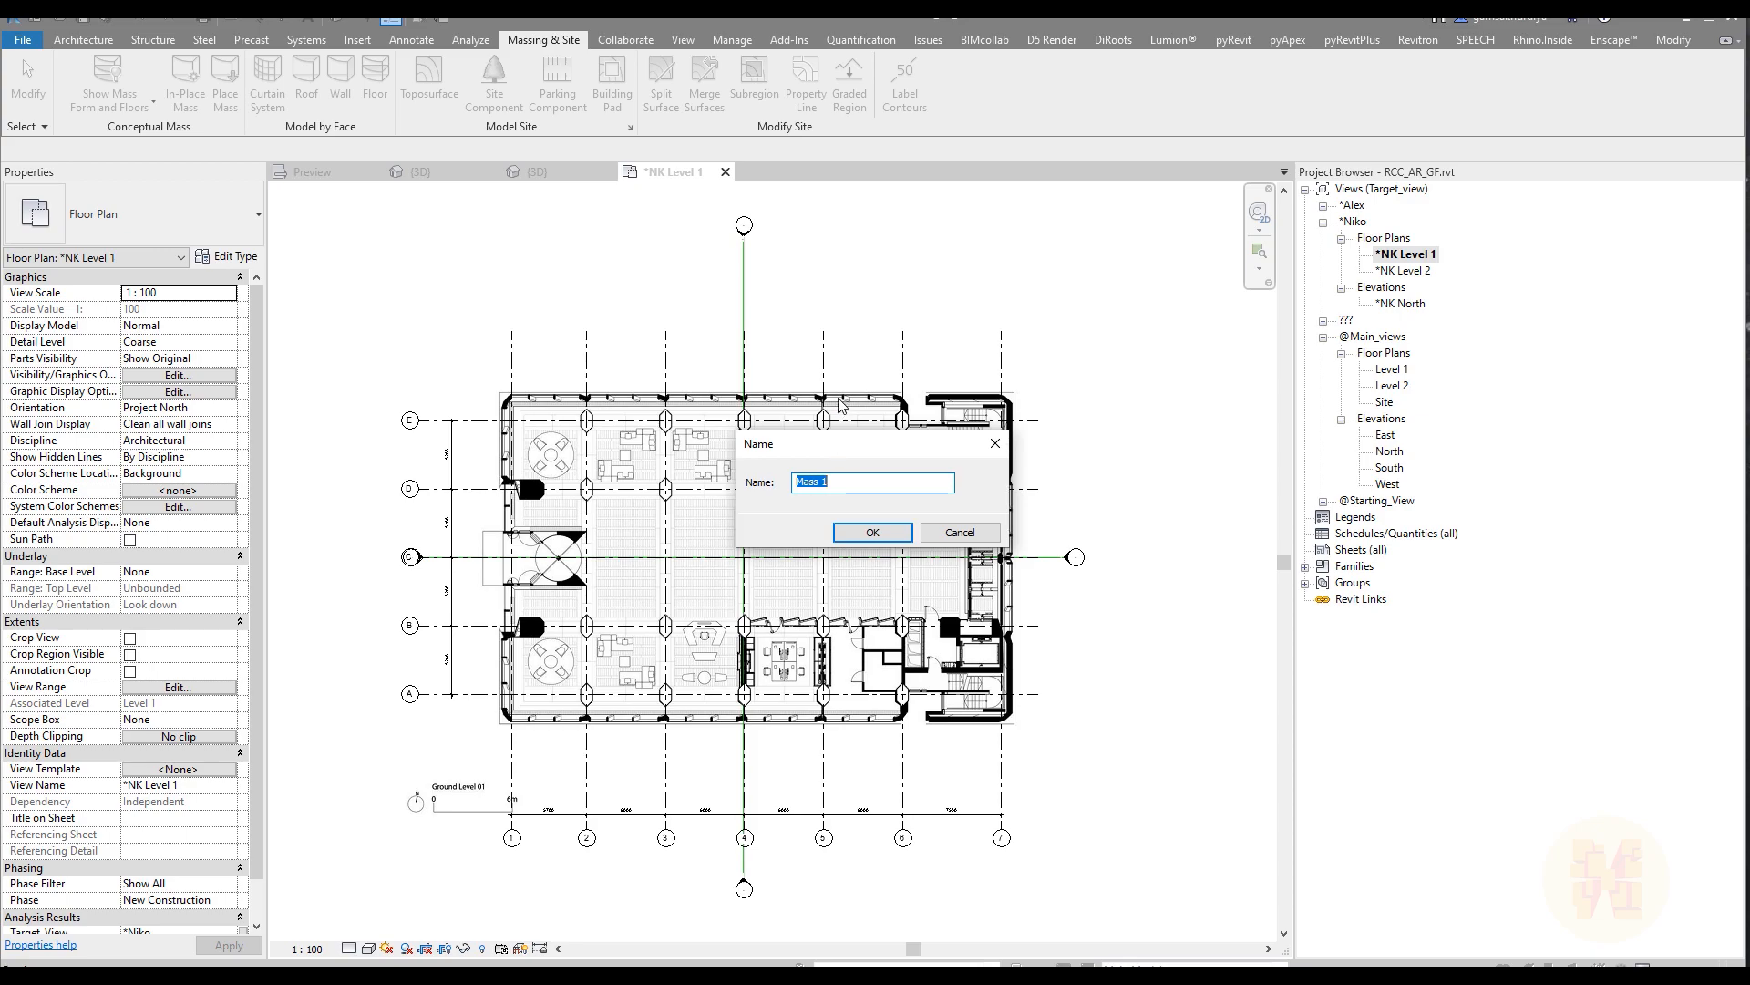
{"action": "type", "text": "Ext_fa"}
{"action": "key", "text": "BackSpace"}
{"action": "key", "text": "BackSpace"}
{"action": "type", "text": "Facade"}
{"action": "key", "text": "Return"}
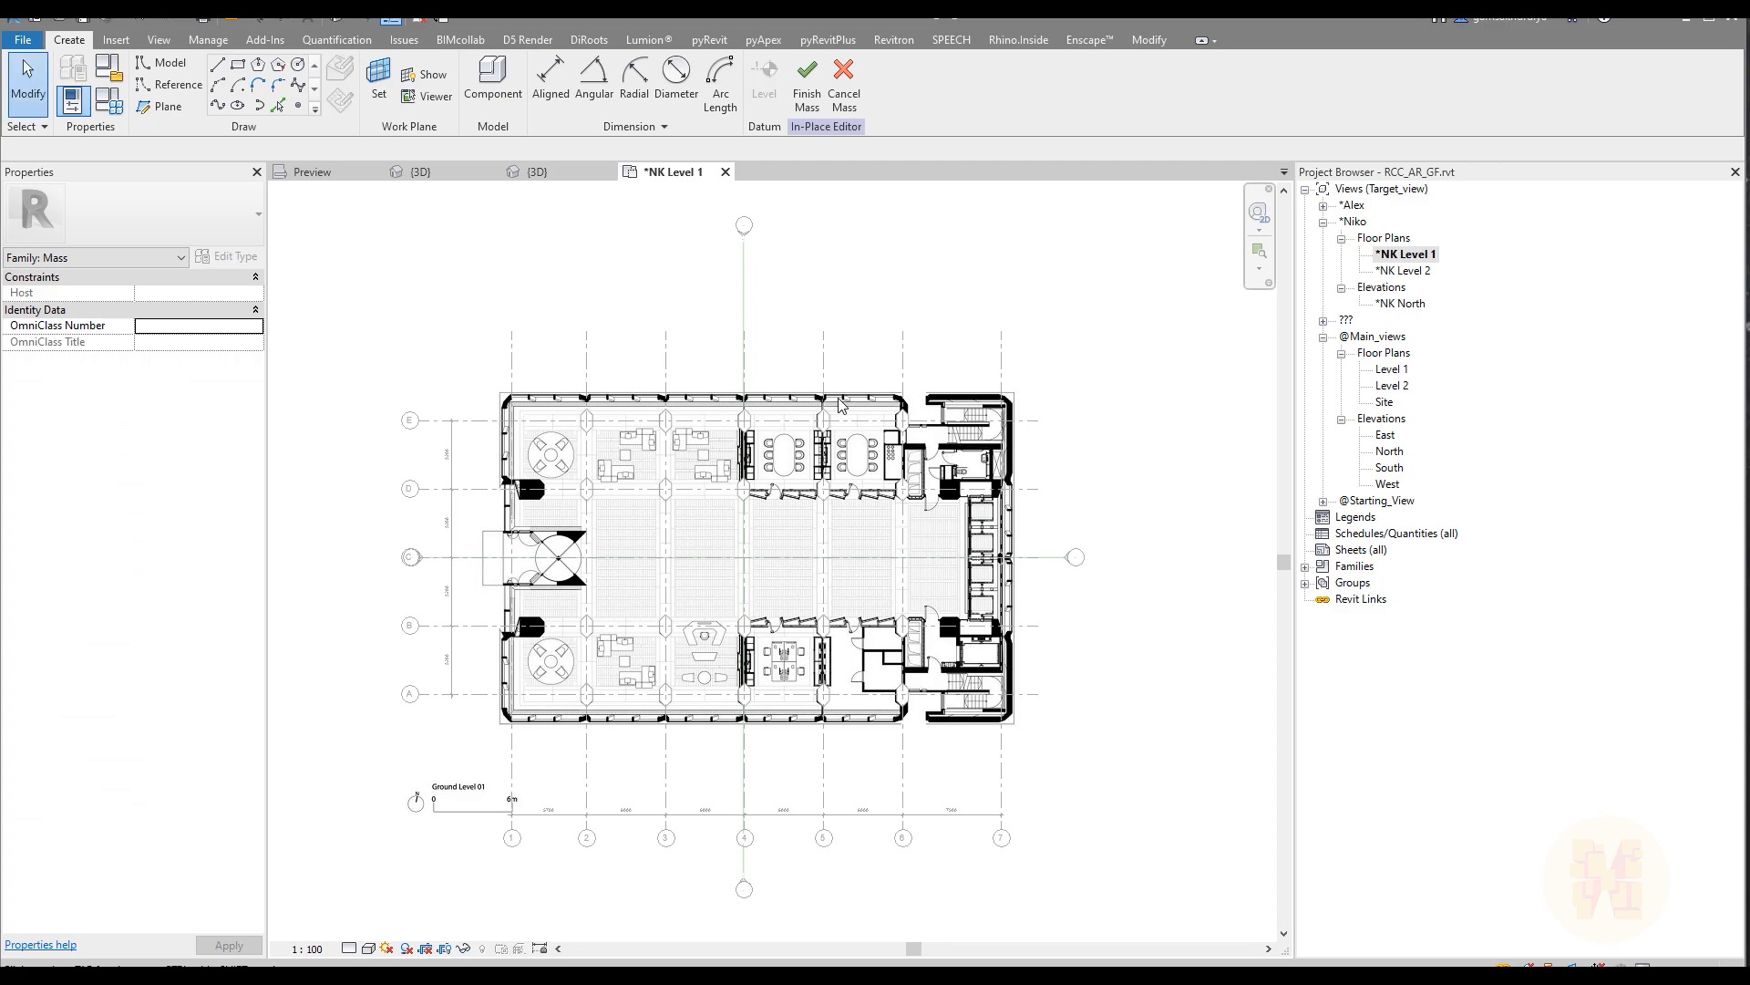
Step: Sketch a rectangle of model lines around the building's outer outline on Level 1, about 39200 by 25600 mm
{"action": "scroll", "coordinate": [939, 502], "scroll_direction": "up", "scroll_amount": 3}
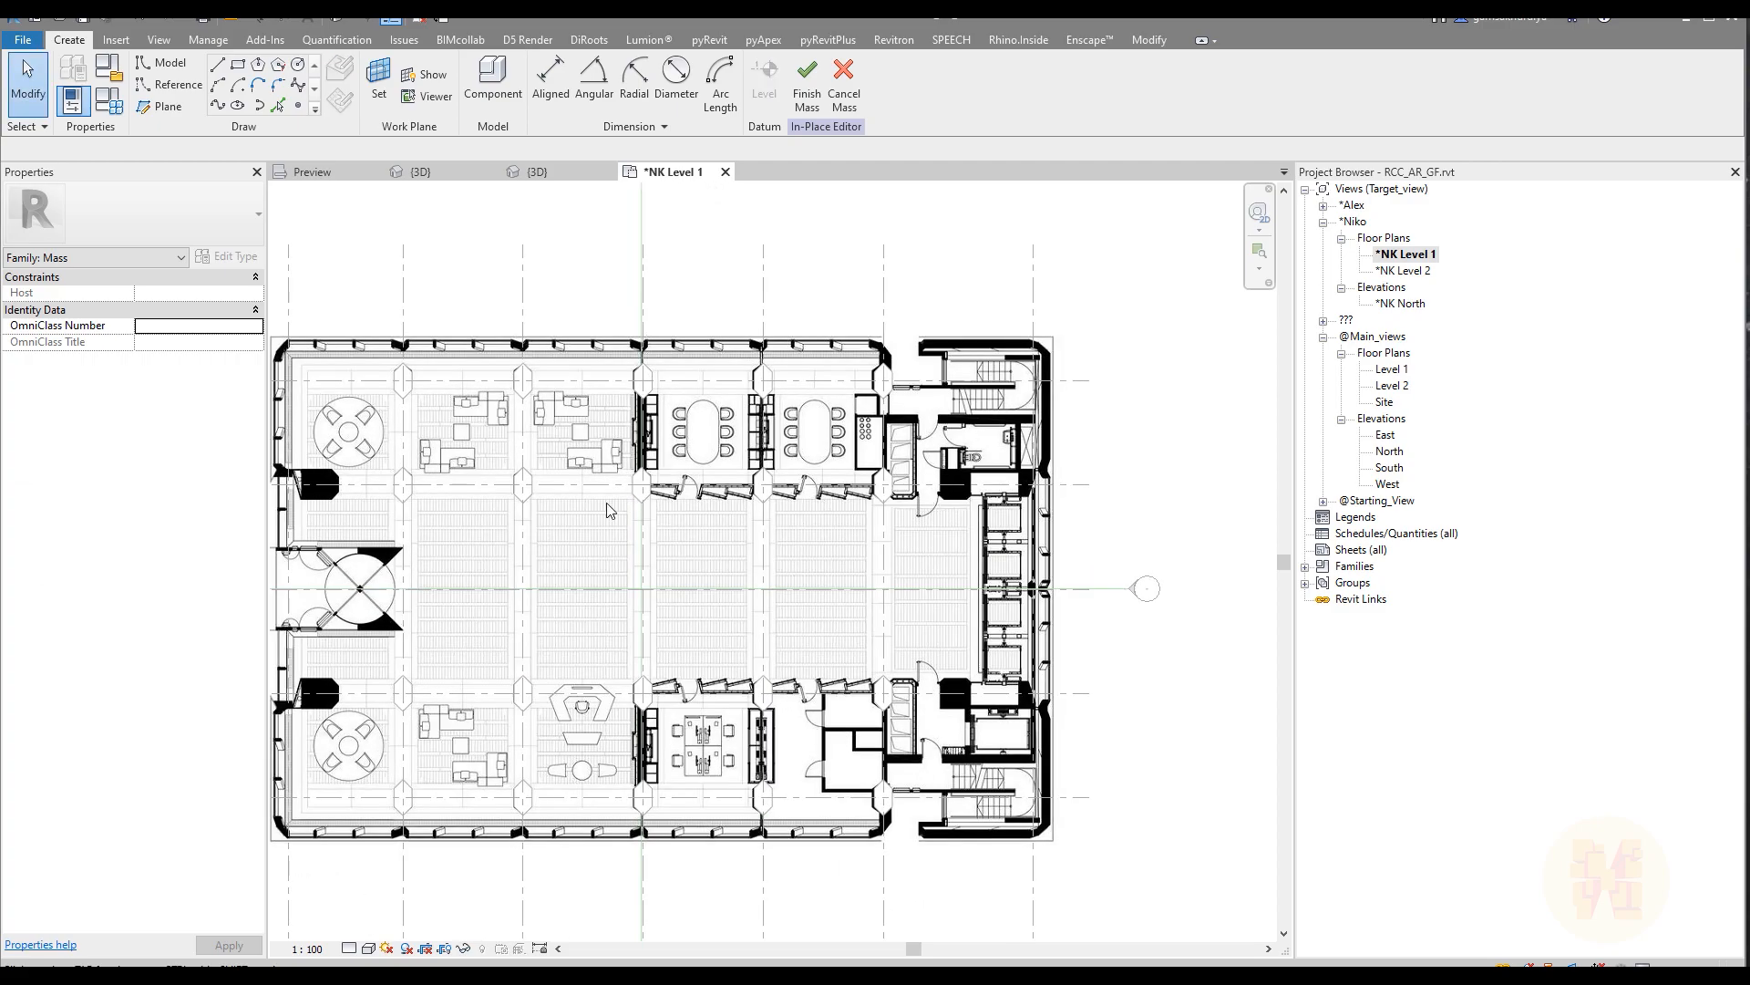
{"action": "middle_click_drag", "start_coordinate": [609, 510], "coordinate": [715, 504]}
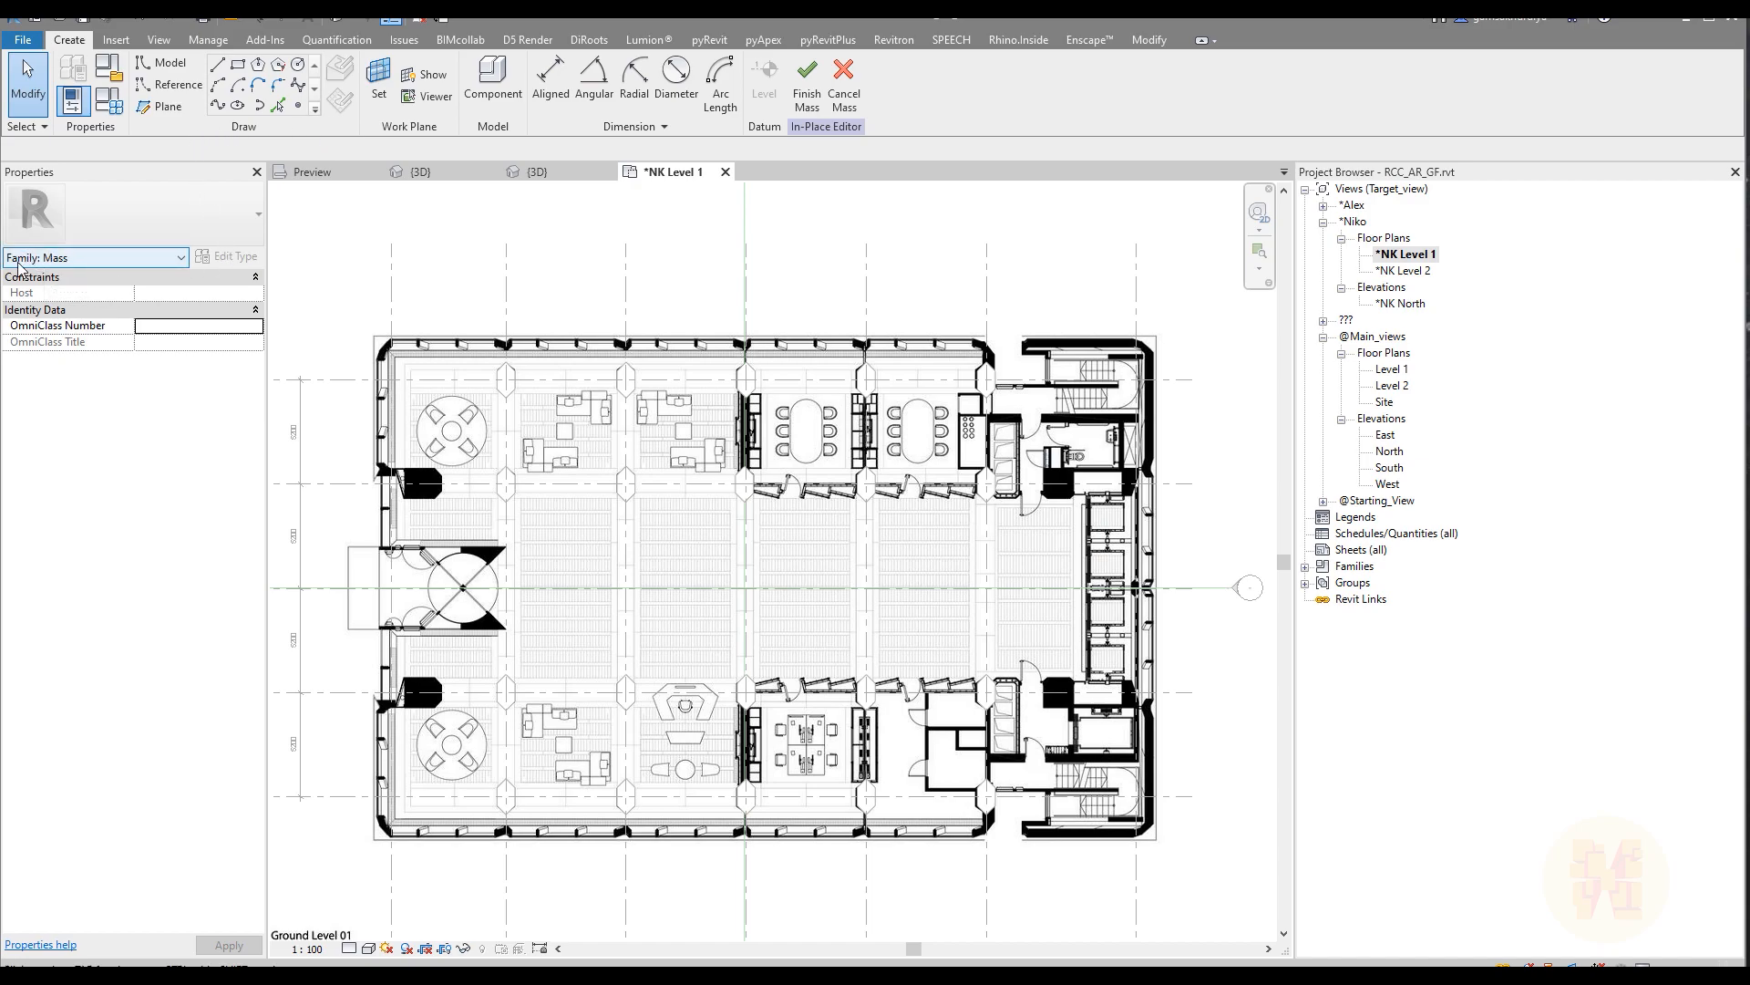
{"action": "left_click", "coordinate": [238, 64]}
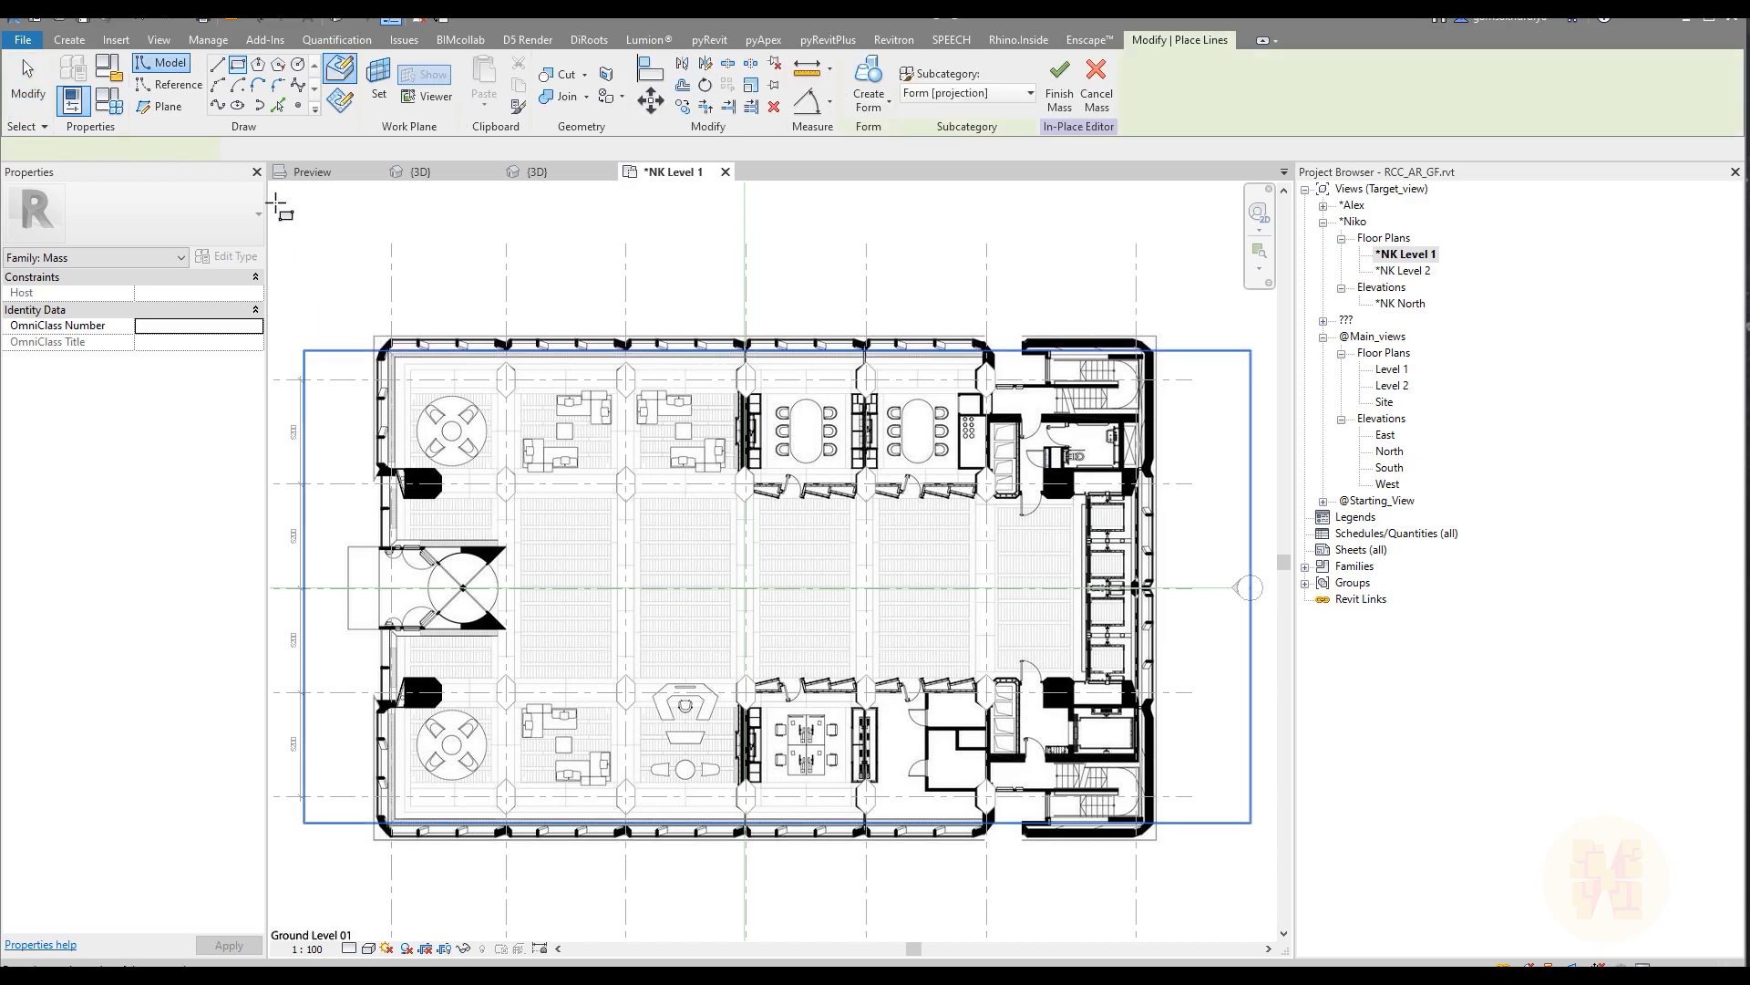
{"action": "scroll", "coordinate": [373, 344], "scroll_direction": "up", "scroll_amount": 2}
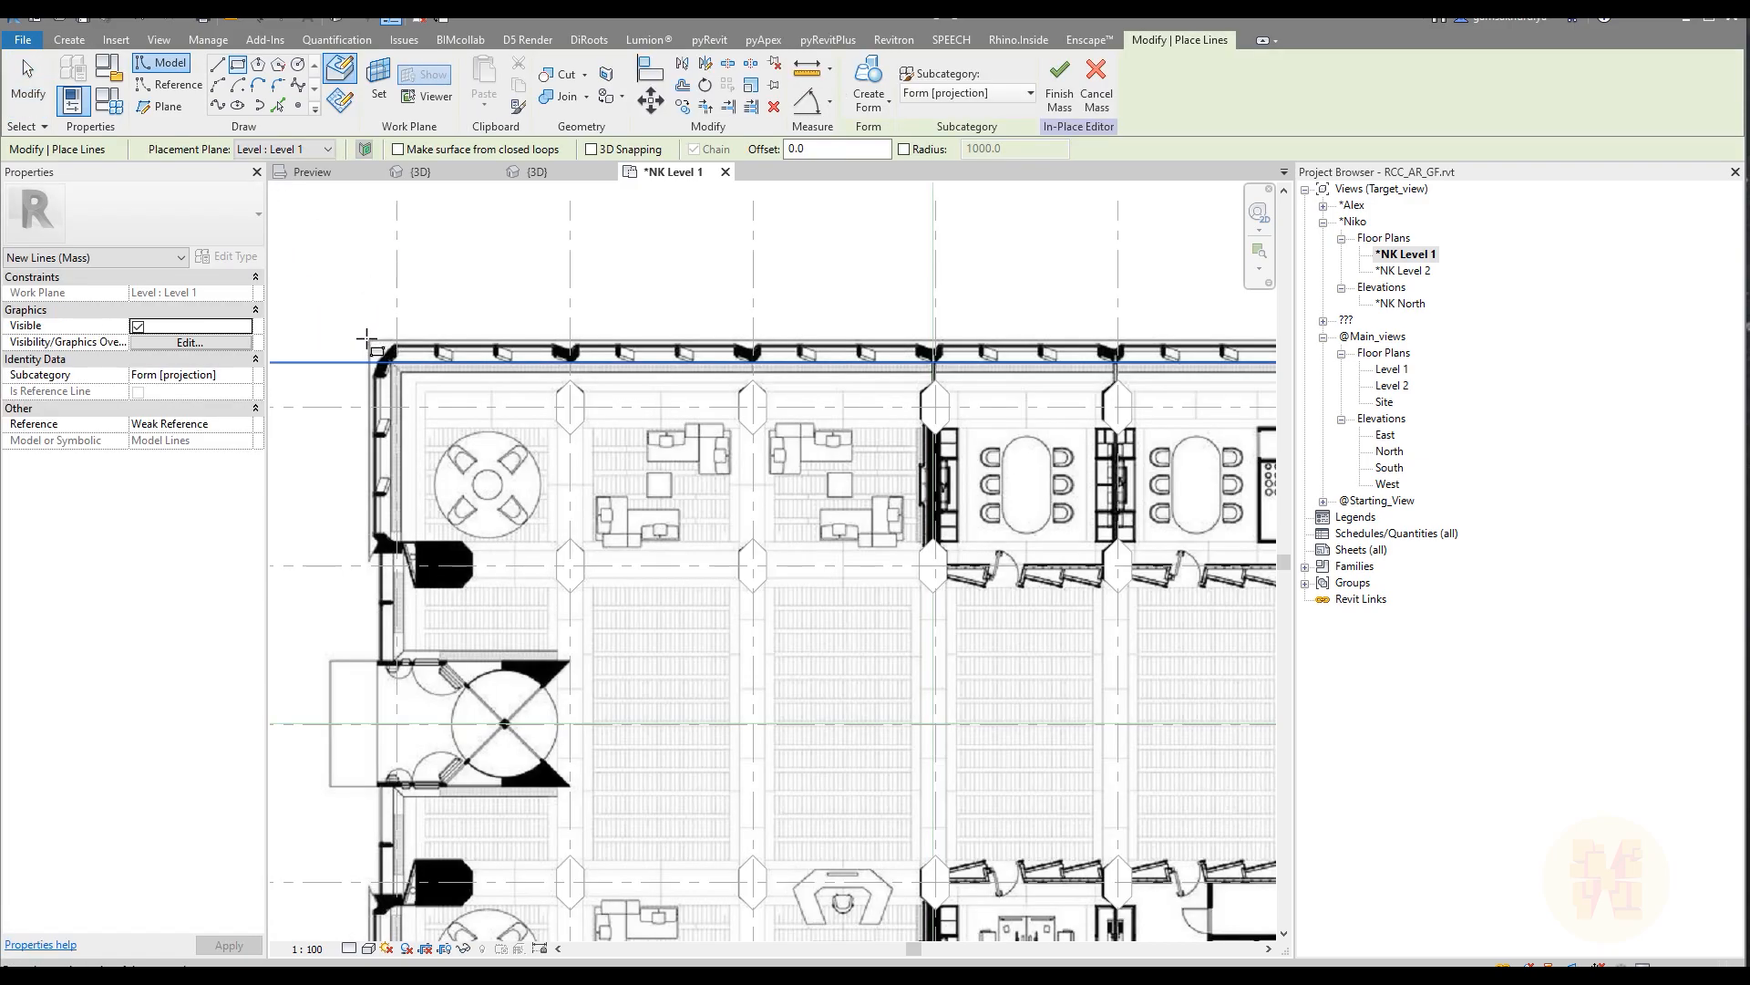
{"action": "left_click", "coordinate": [366, 339]}
{"action": "scroll", "coordinate": [369, 341], "scroll_direction": "down", "scroll_amount": 2}
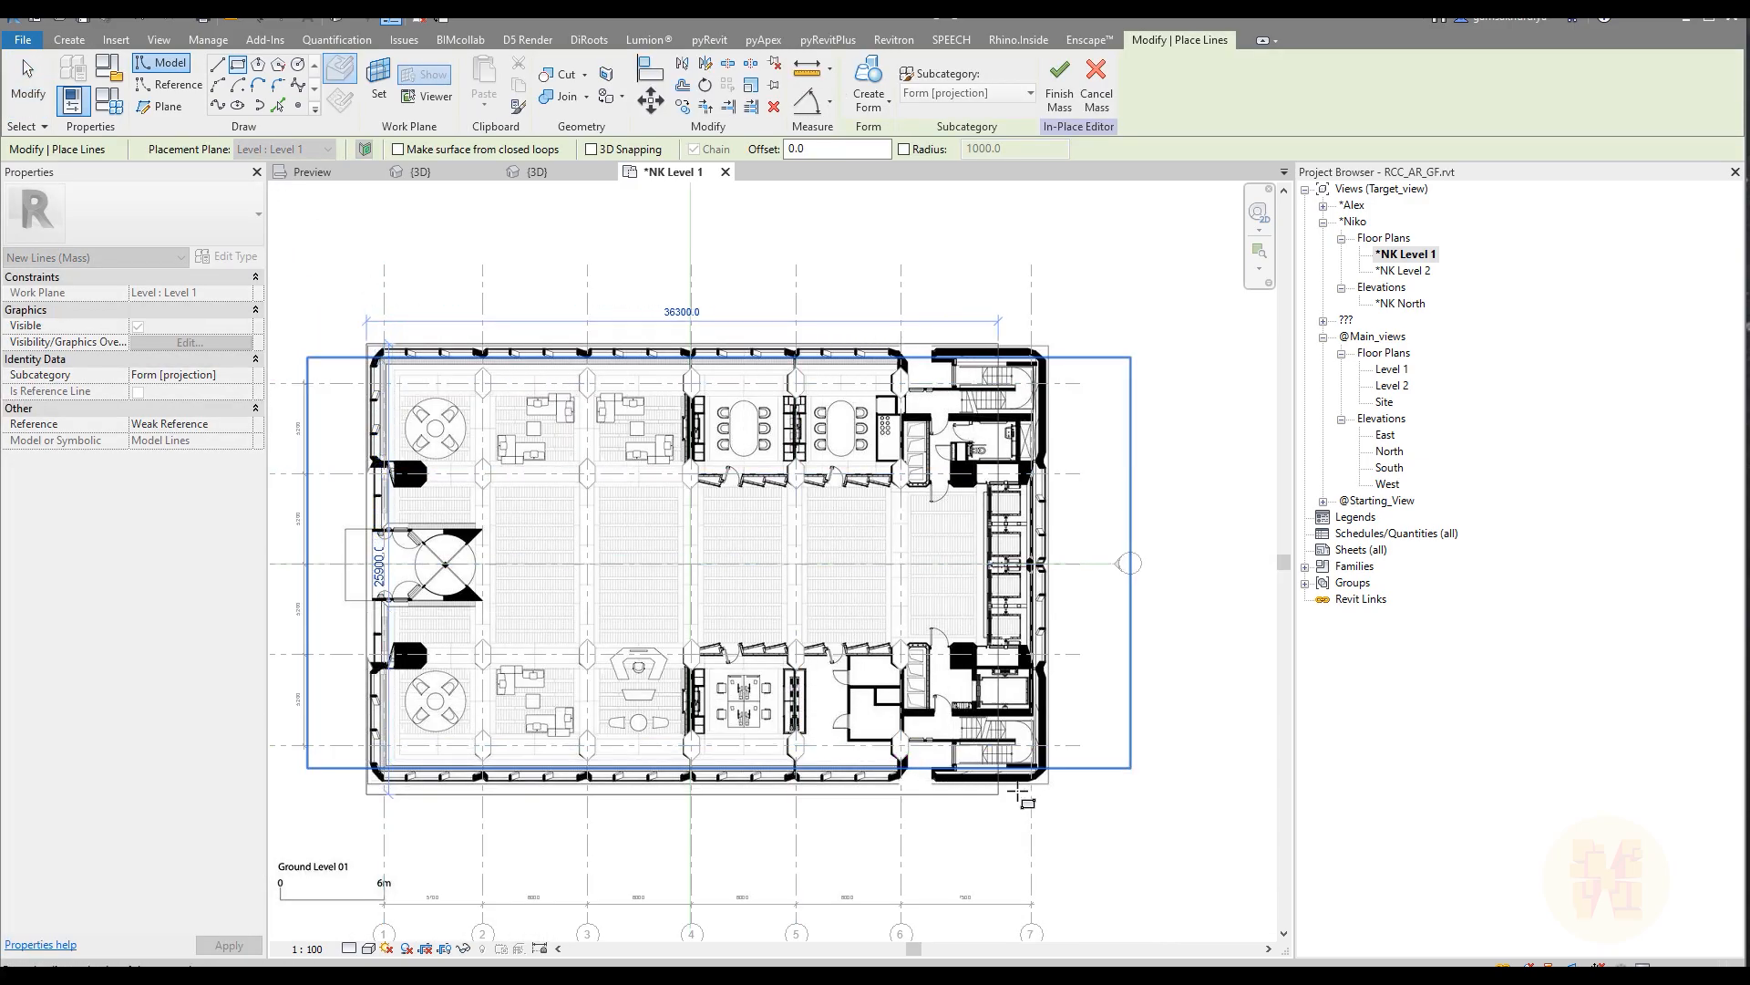
{"action": "left_click", "coordinate": [1049, 790]}
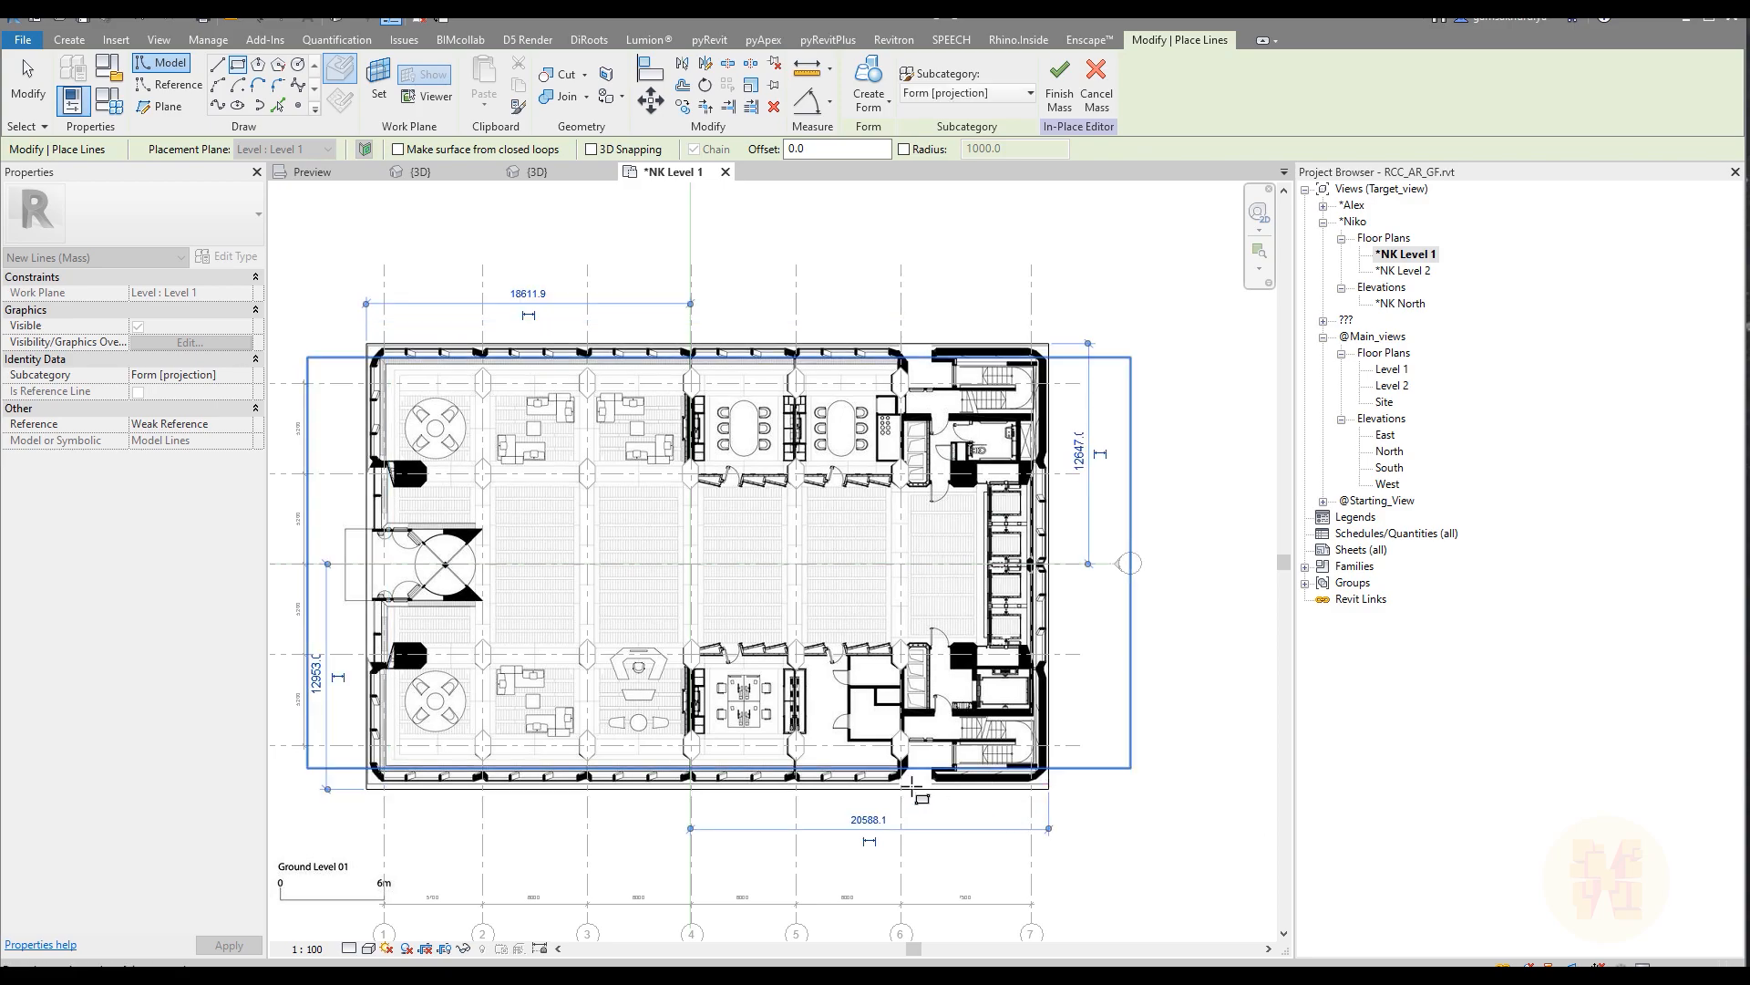
{"action": "key", "text": "Escape"}
{"action": "key", "text": "Escape"}
Step: Align the rectangle's edge on the entrance side to grid line 1 and lock the alignment
{"action": "scroll", "coordinate": [360, 569], "scroll_direction": "up", "scroll_amount": 4}
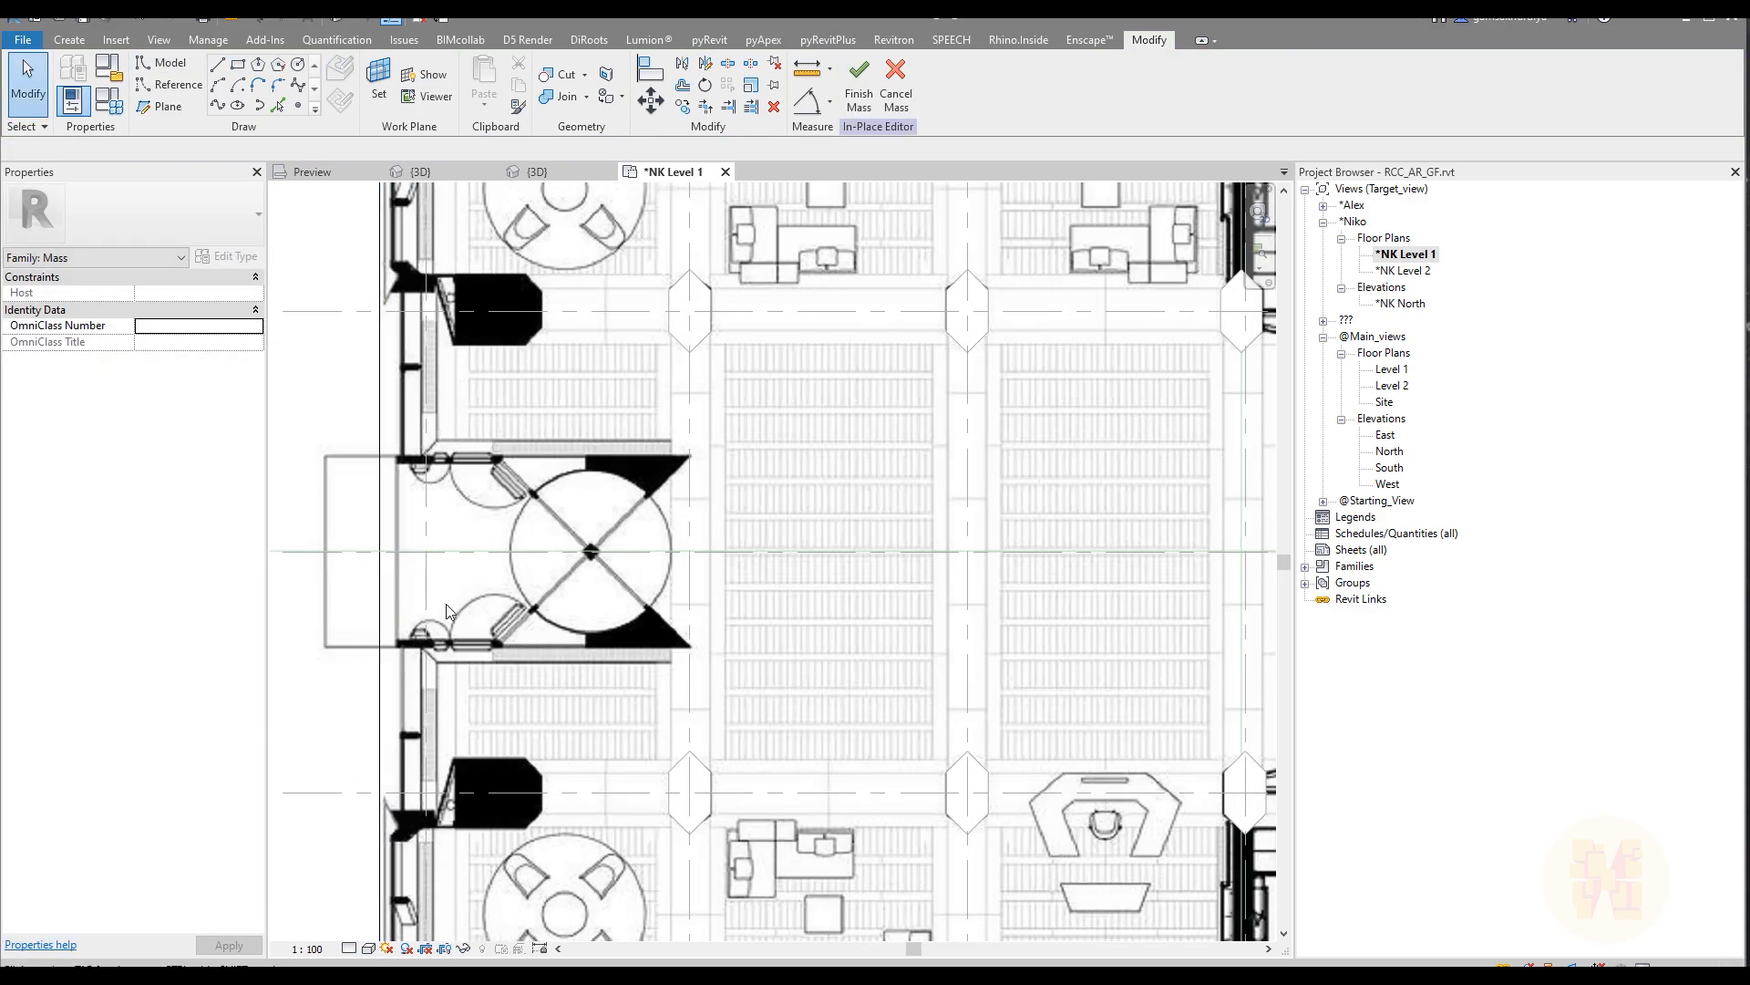
{"action": "middle_click_drag", "start_coordinate": [429, 635], "coordinate": [471, 432]}
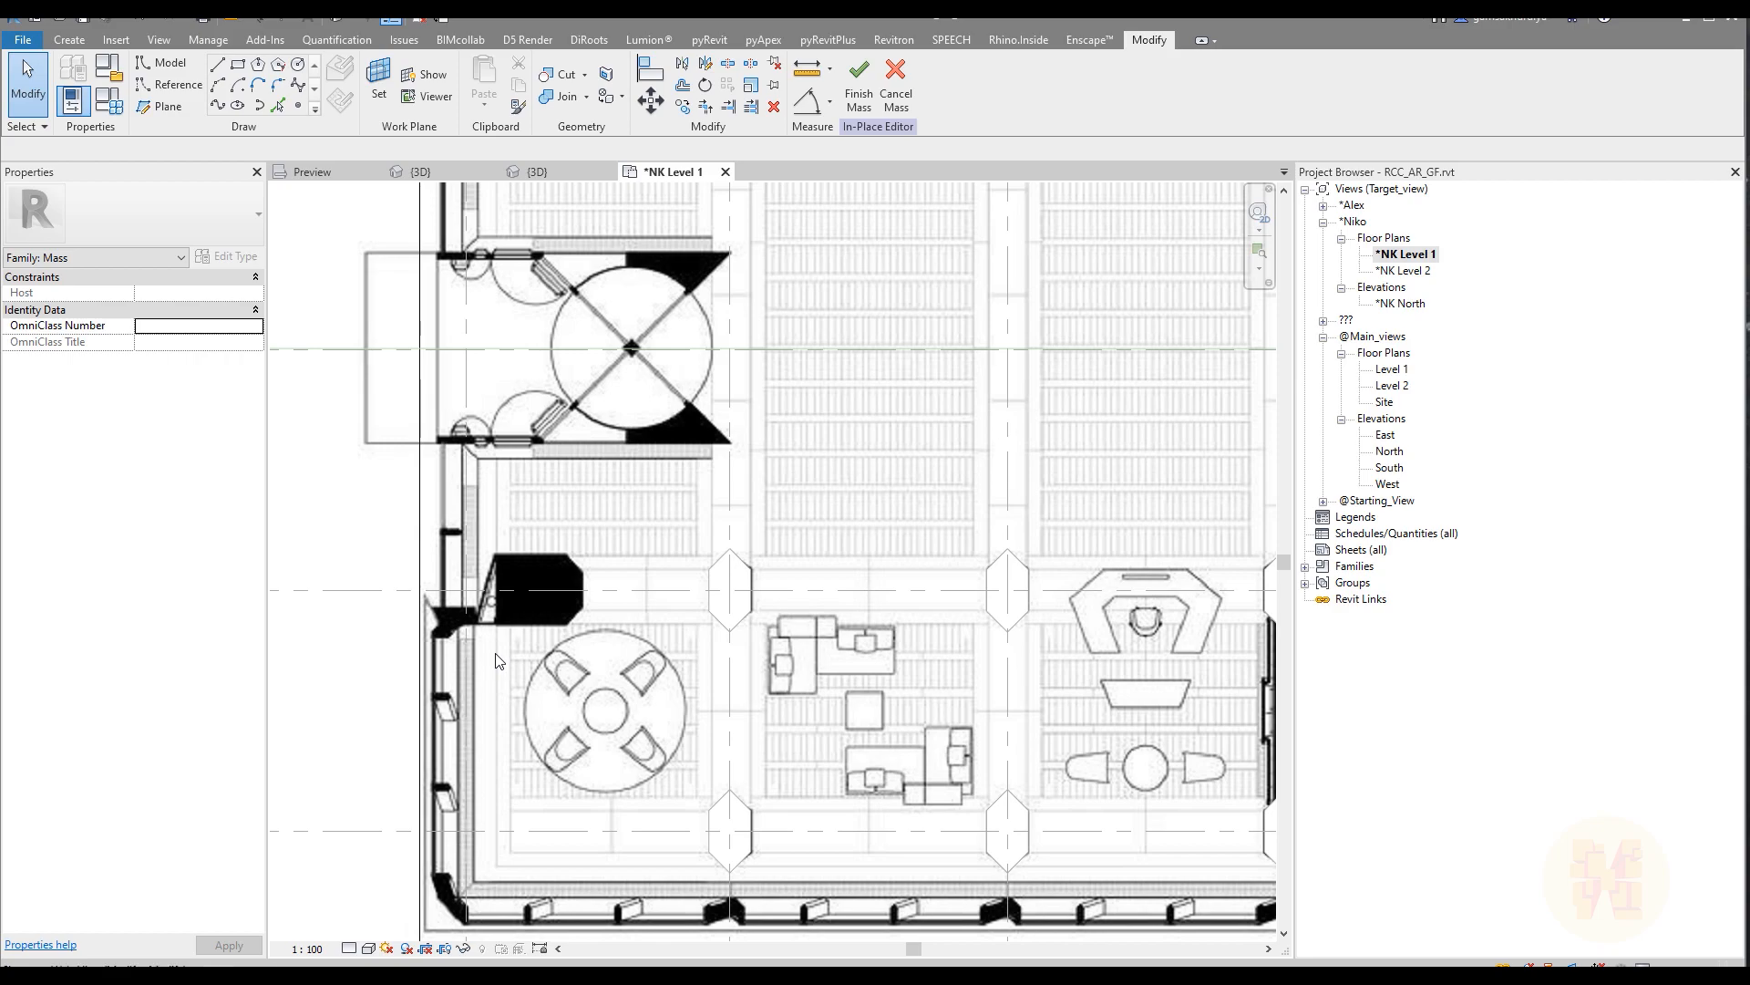
{"action": "key", "text": "a"}
{"action": "key", "text": "l"}
{"action": "scroll", "coordinate": [448, 546], "scroll_direction": "up", "scroll_amount": 3}
{"action": "left_click", "coordinate": [473, 473]}
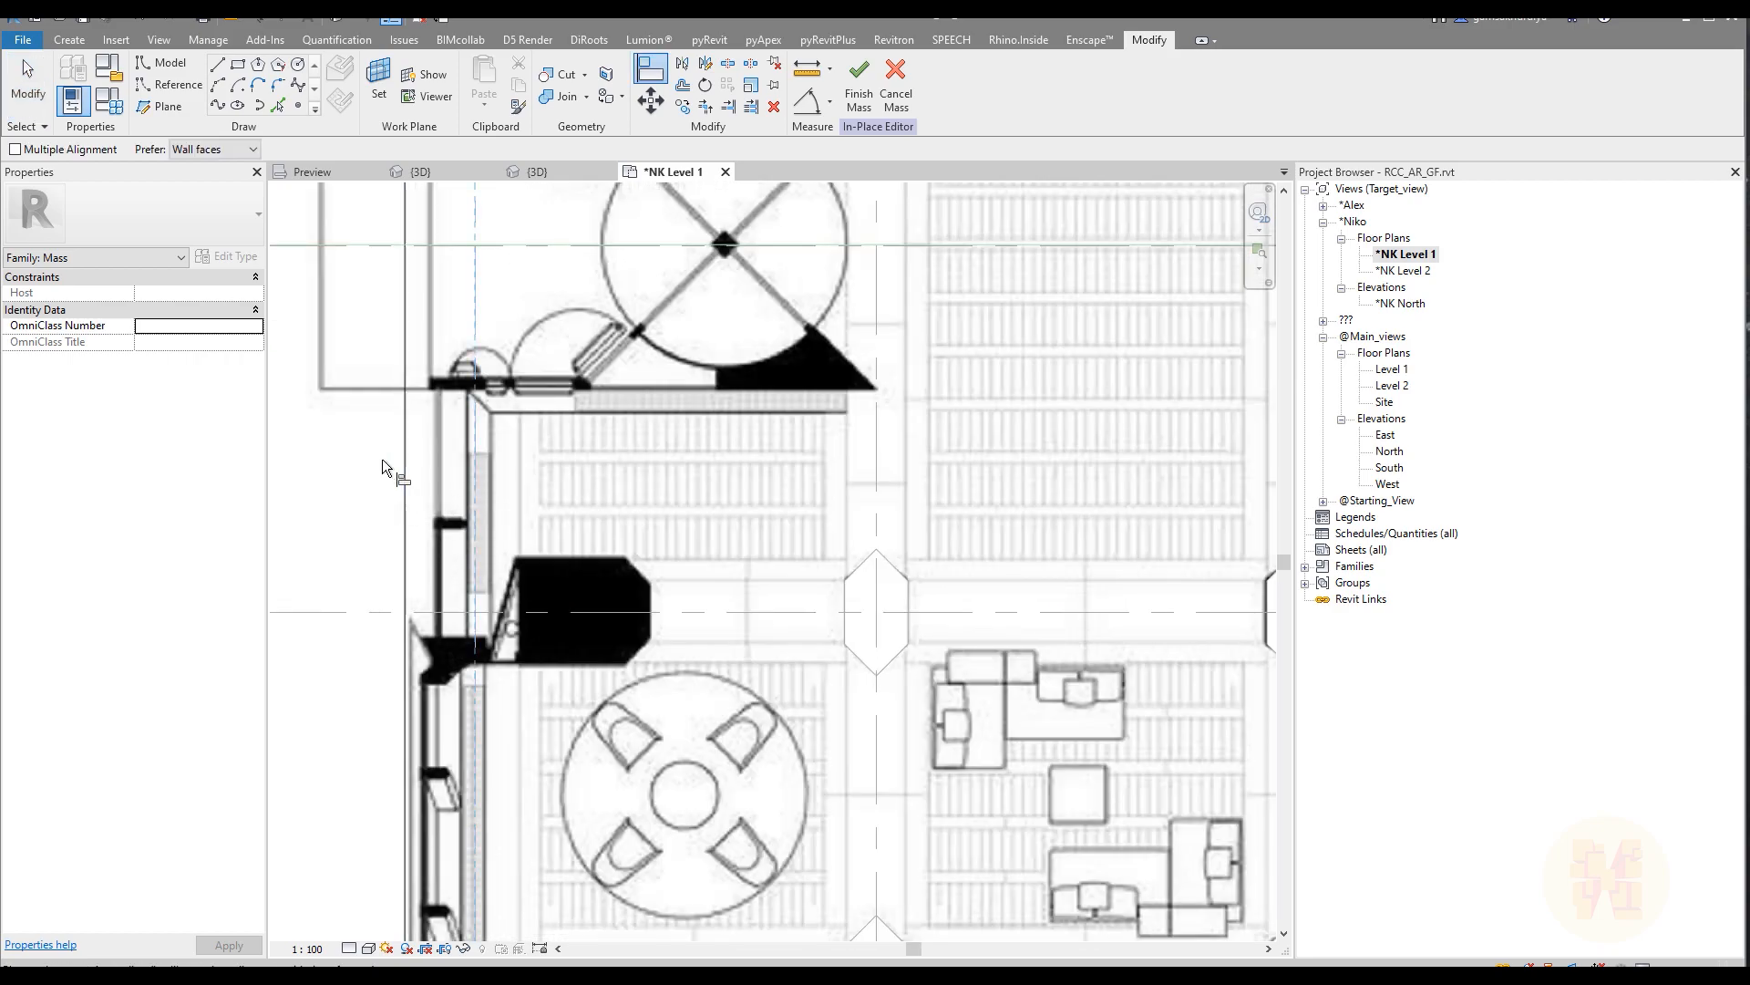
{"action": "left_click", "coordinate": [411, 440]}
{"action": "left_click", "coordinate": [505, 592]}
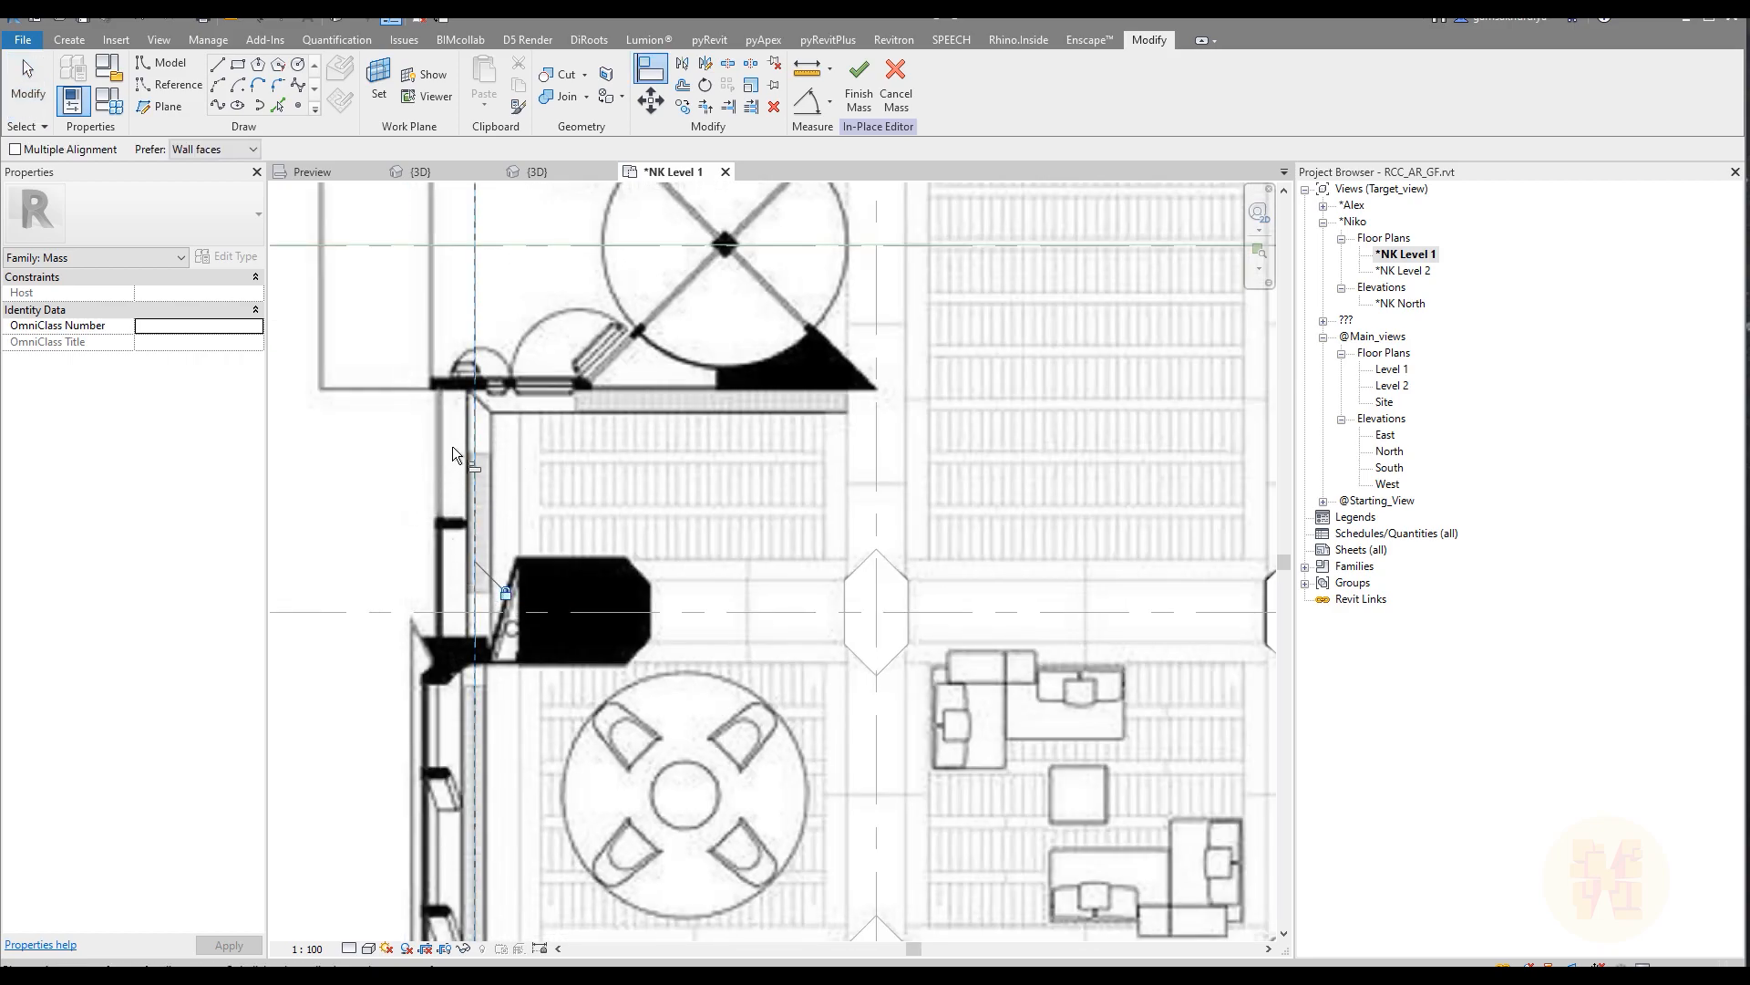
Step: Add an aligned dimension between grid line E and the rectangle's upper edge
{"action": "scroll", "coordinate": [484, 523], "scroll_direction": "down", "scroll_amount": 3}
{"action": "middle_click_drag", "start_coordinate": [619, 374], "coordinate": [590, 701]}
{"action": "scroll", "coordinate": [509, 421], "scroll_direction": "up", "scroll_amount": 3}
{"action": "middle_click_drag", "start_coordinate": [420, 456], "coordinate": [445, 533]}
{"action": "scroll", "coordinate": [446, 535], "scroll_direction": "up", "scroll_amount": 2}
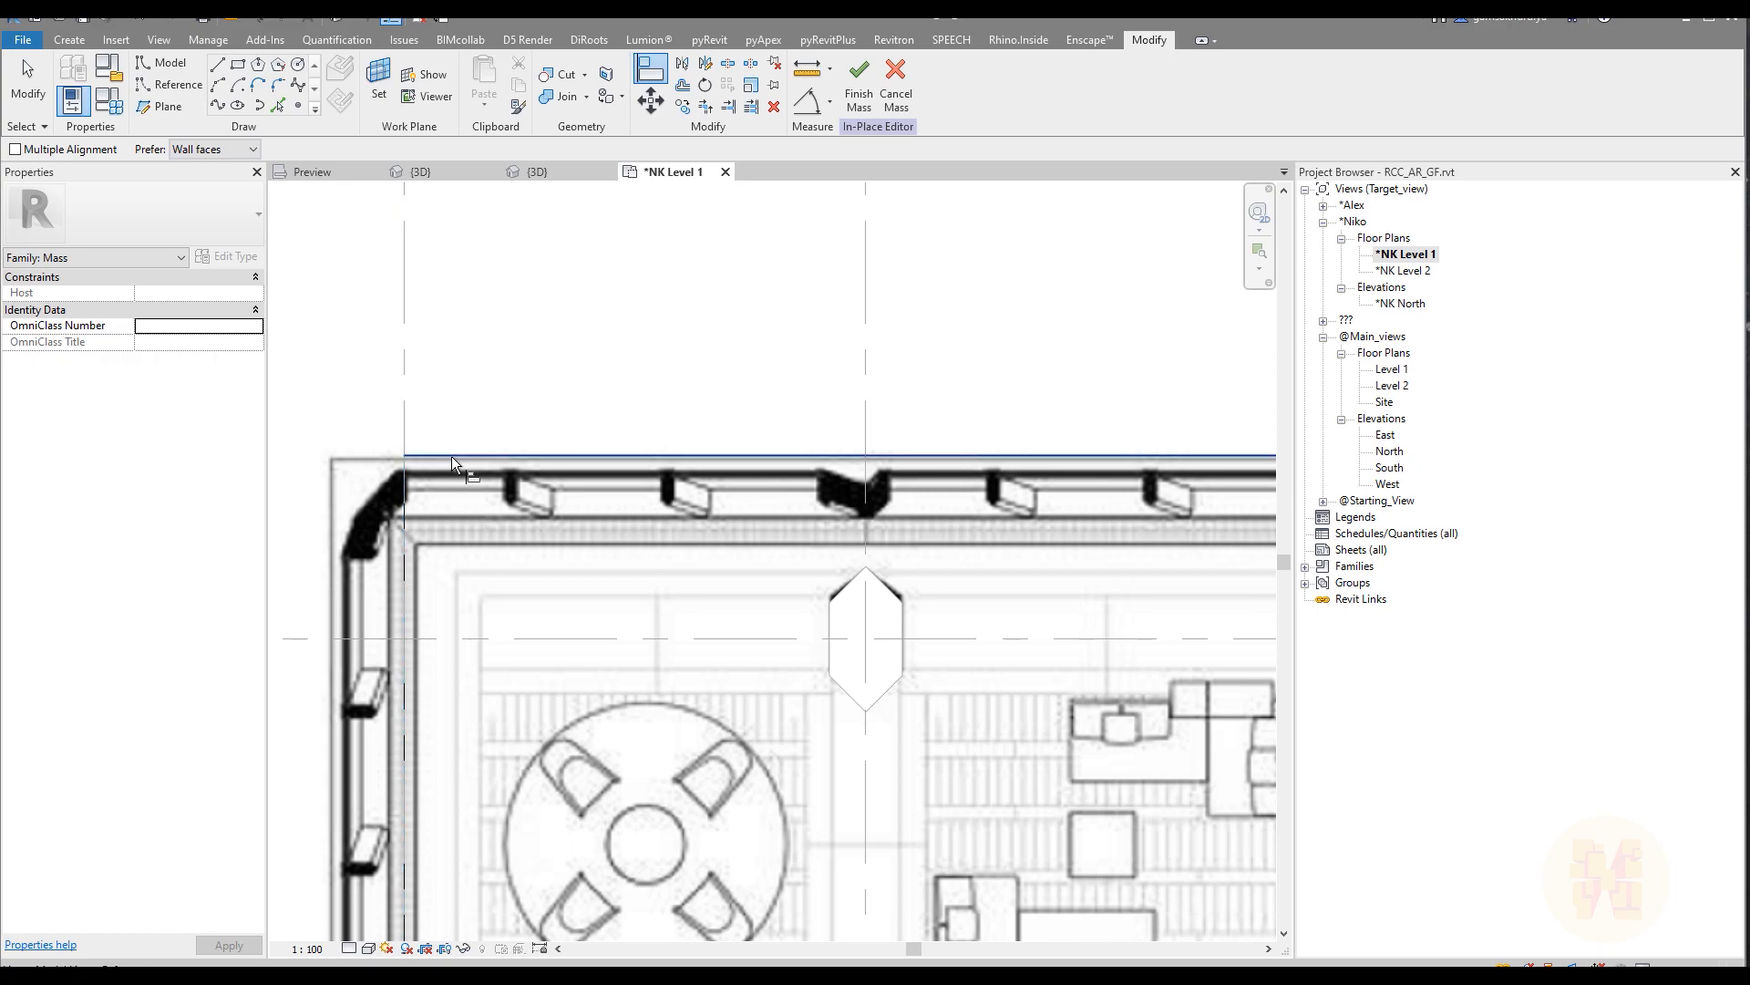
{"action": "key", "text": "Escape"}
{"action": "key", "text": "Escape"}
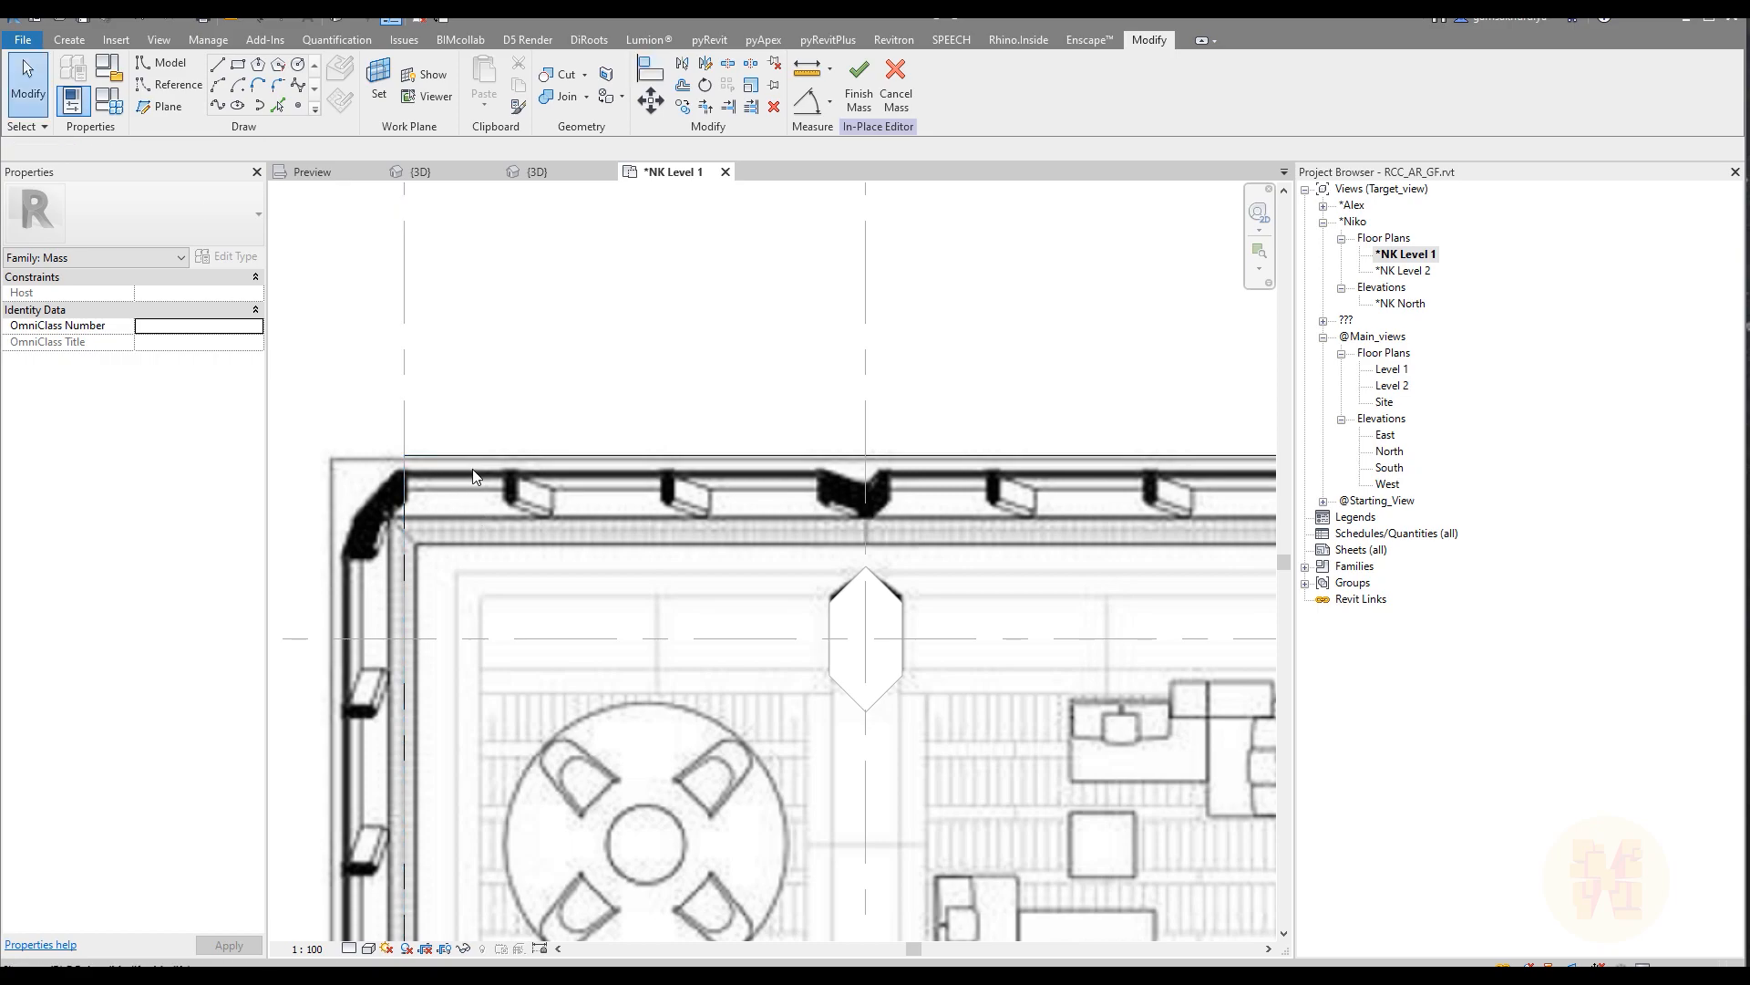
{"action": "key", "text": "d"}
{"action": "key", "text": "i"}
{"action": "left_click", "coordinate": [527, 639]}
{"action": "left_click", "coordinate": [540, 458]}
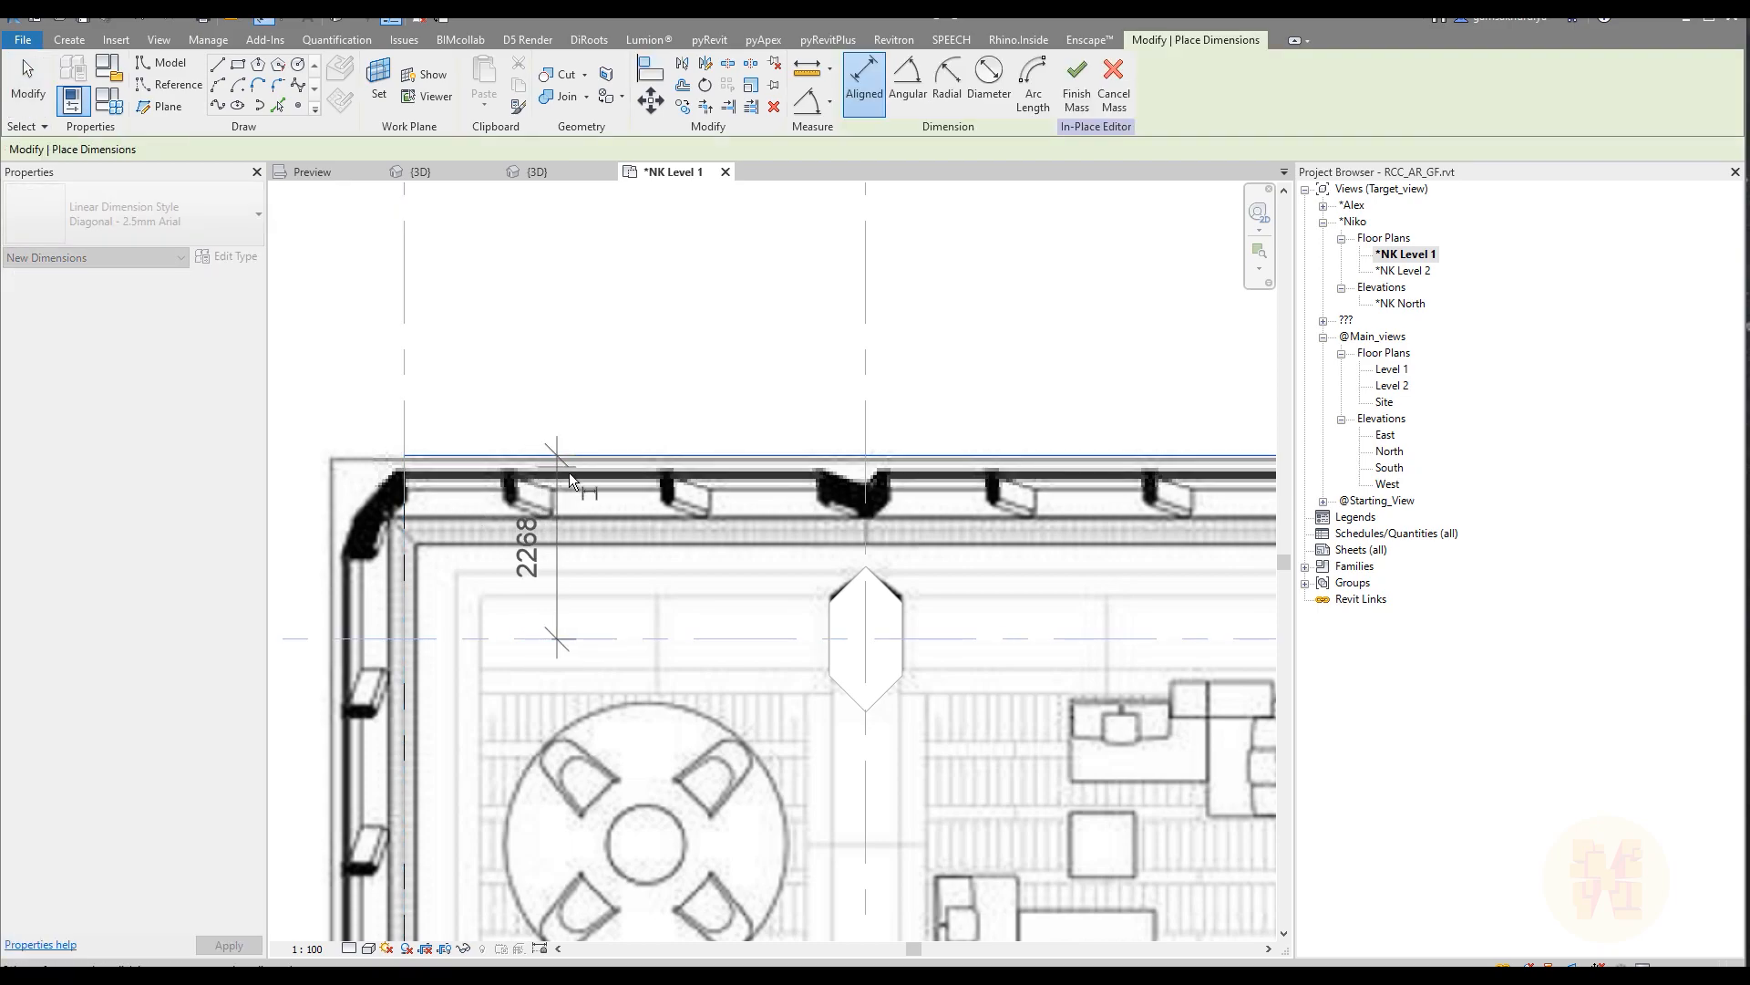
{"action": "scroll", "coordinate": [569, 476], "scroll_direction": "down", "scroll_amount": 2}
{"action": "left_click", "coordinate": [405, 510]}
{"action": "scroll", "coordinate": [399, 511], "scroll_direction": "up", "scroll_amount": 2}
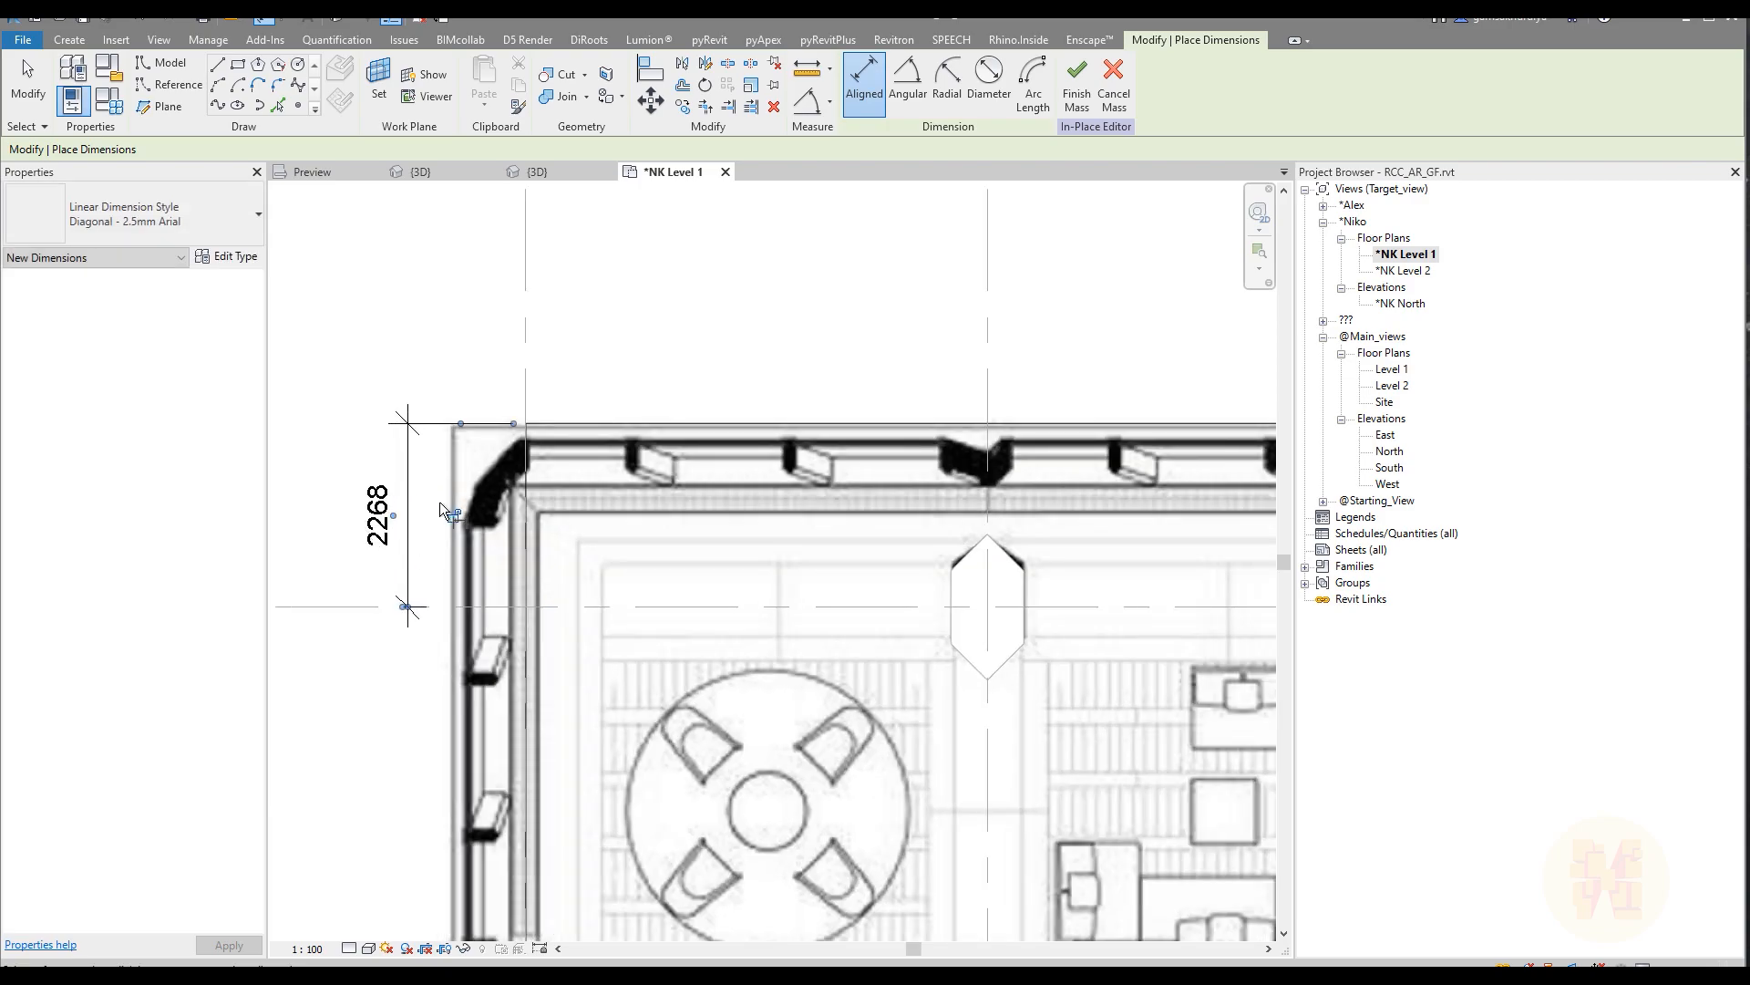
{"action": "key", "text": "Escape"}
{"action": "key", "text": "Escape"}
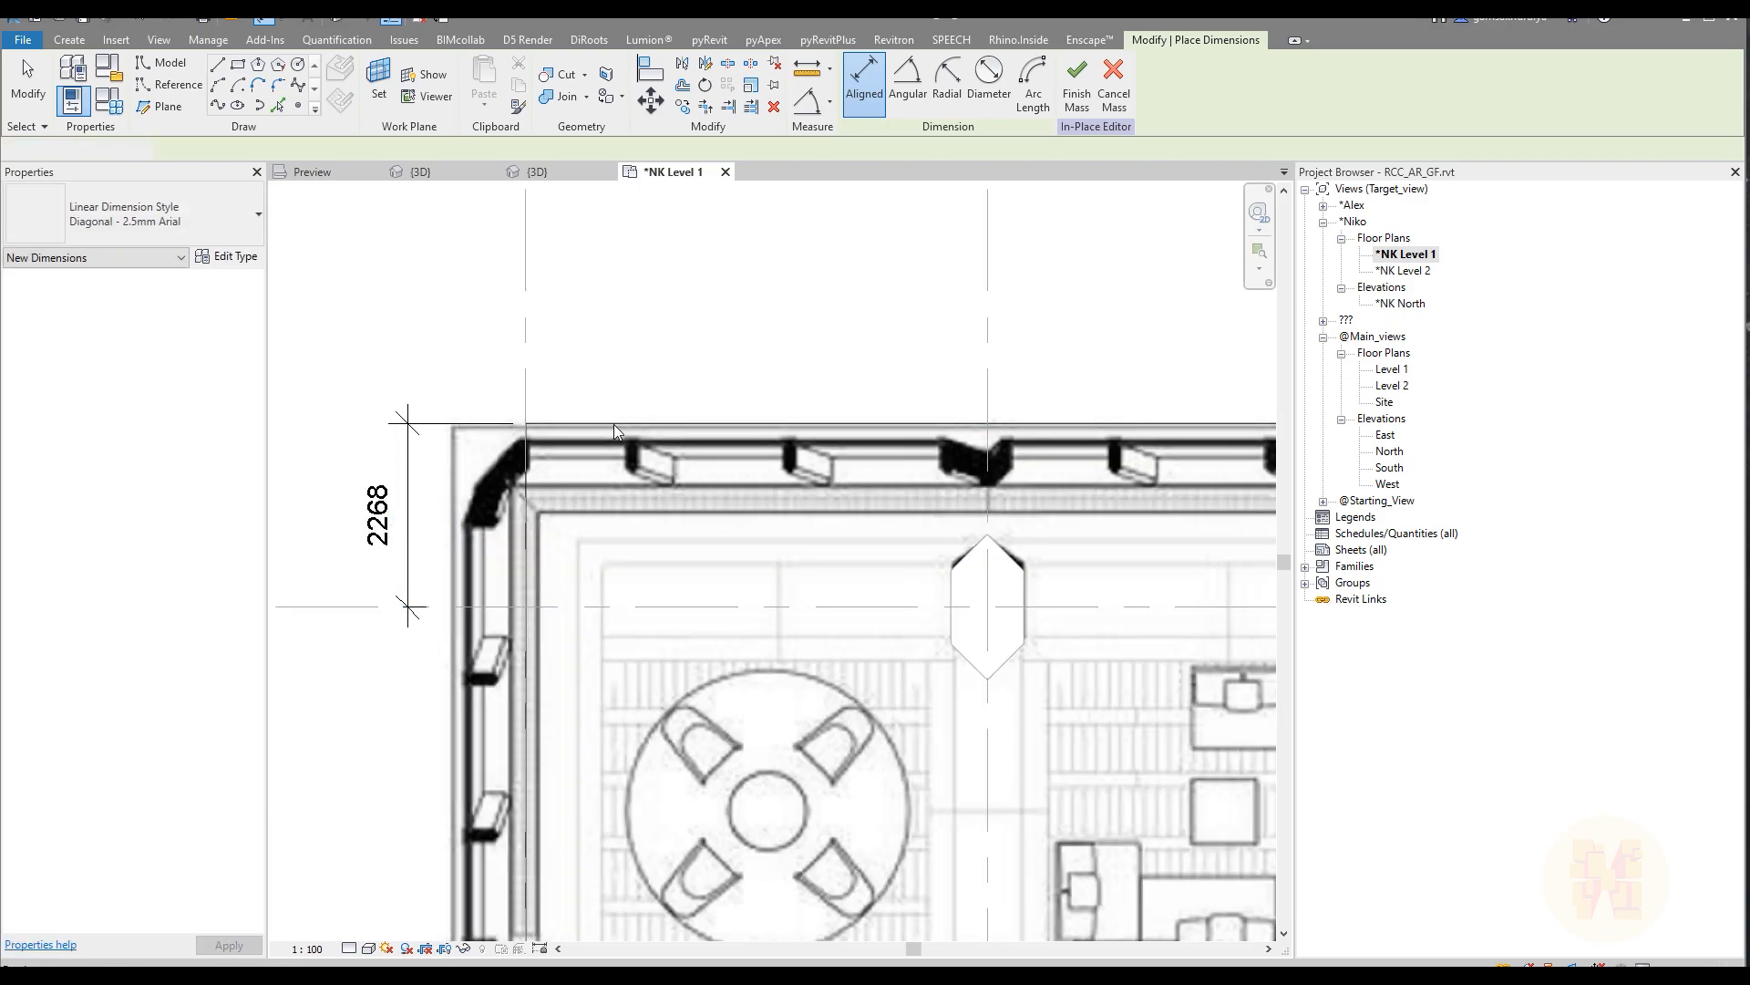
Step: Try 100, 1000 and 1150 mm as the distance between grid line E and the rectangle's upper edge
{"action": "left_click", "coordinate": [614, 424]}
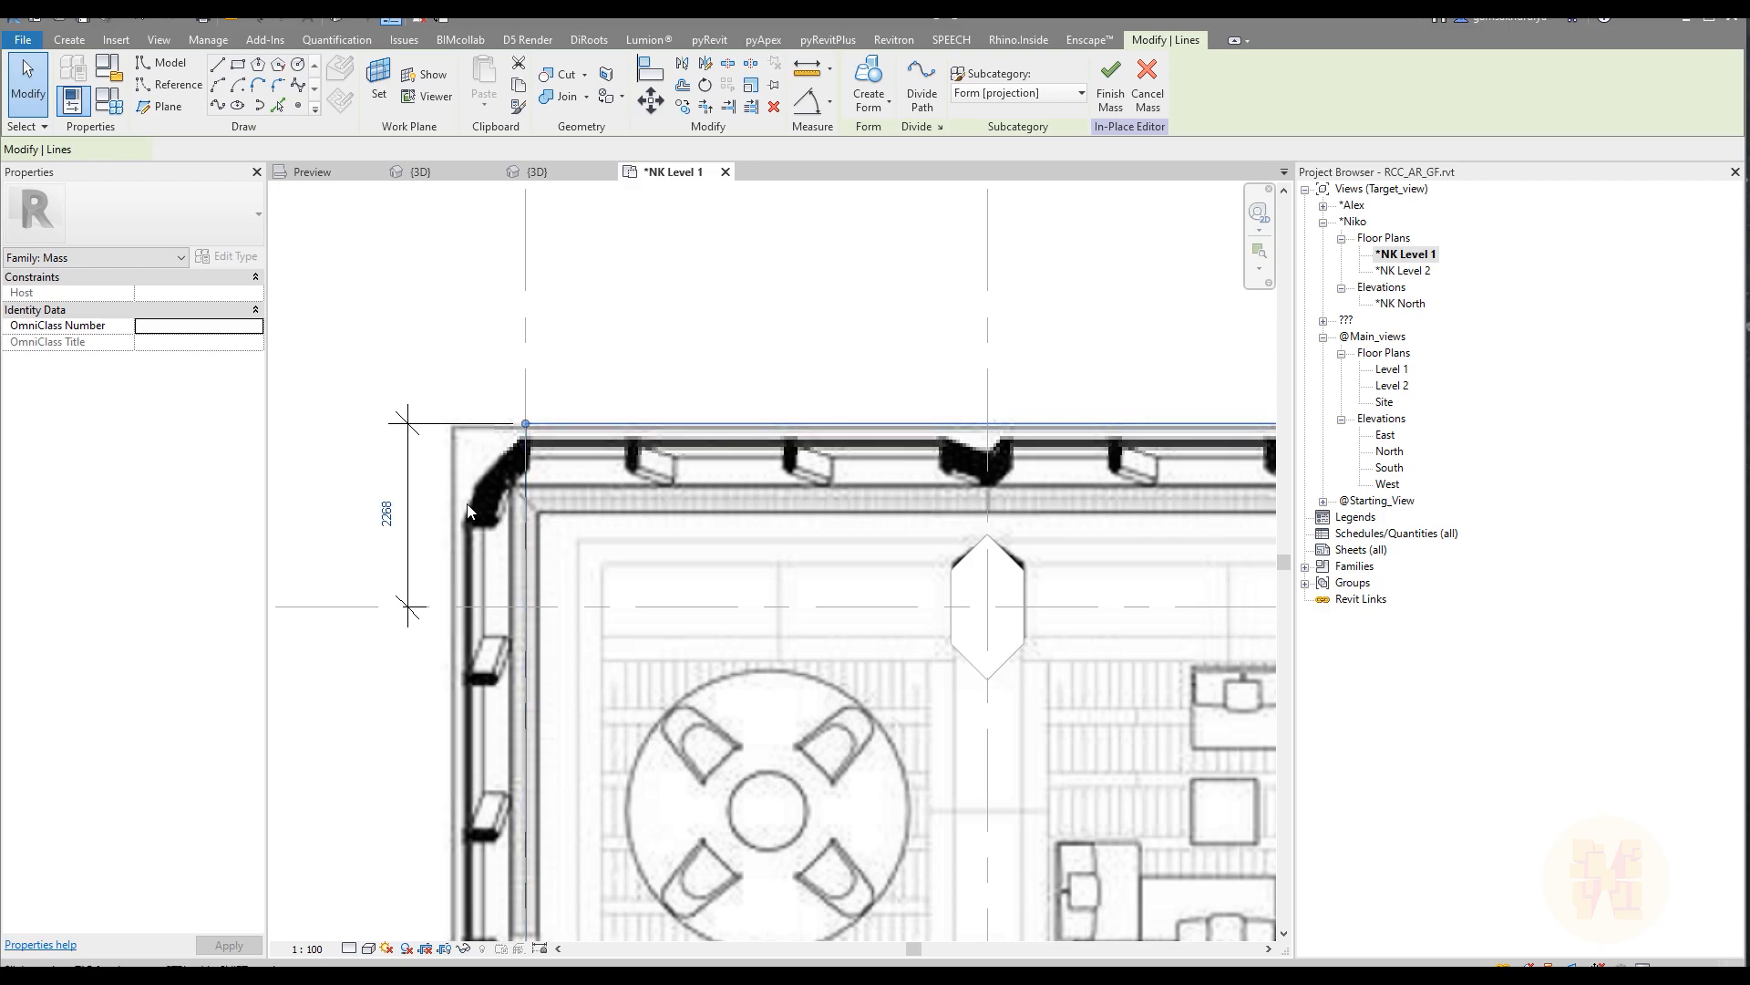
{"action": "left_click", "coordinate": [378, 515]}
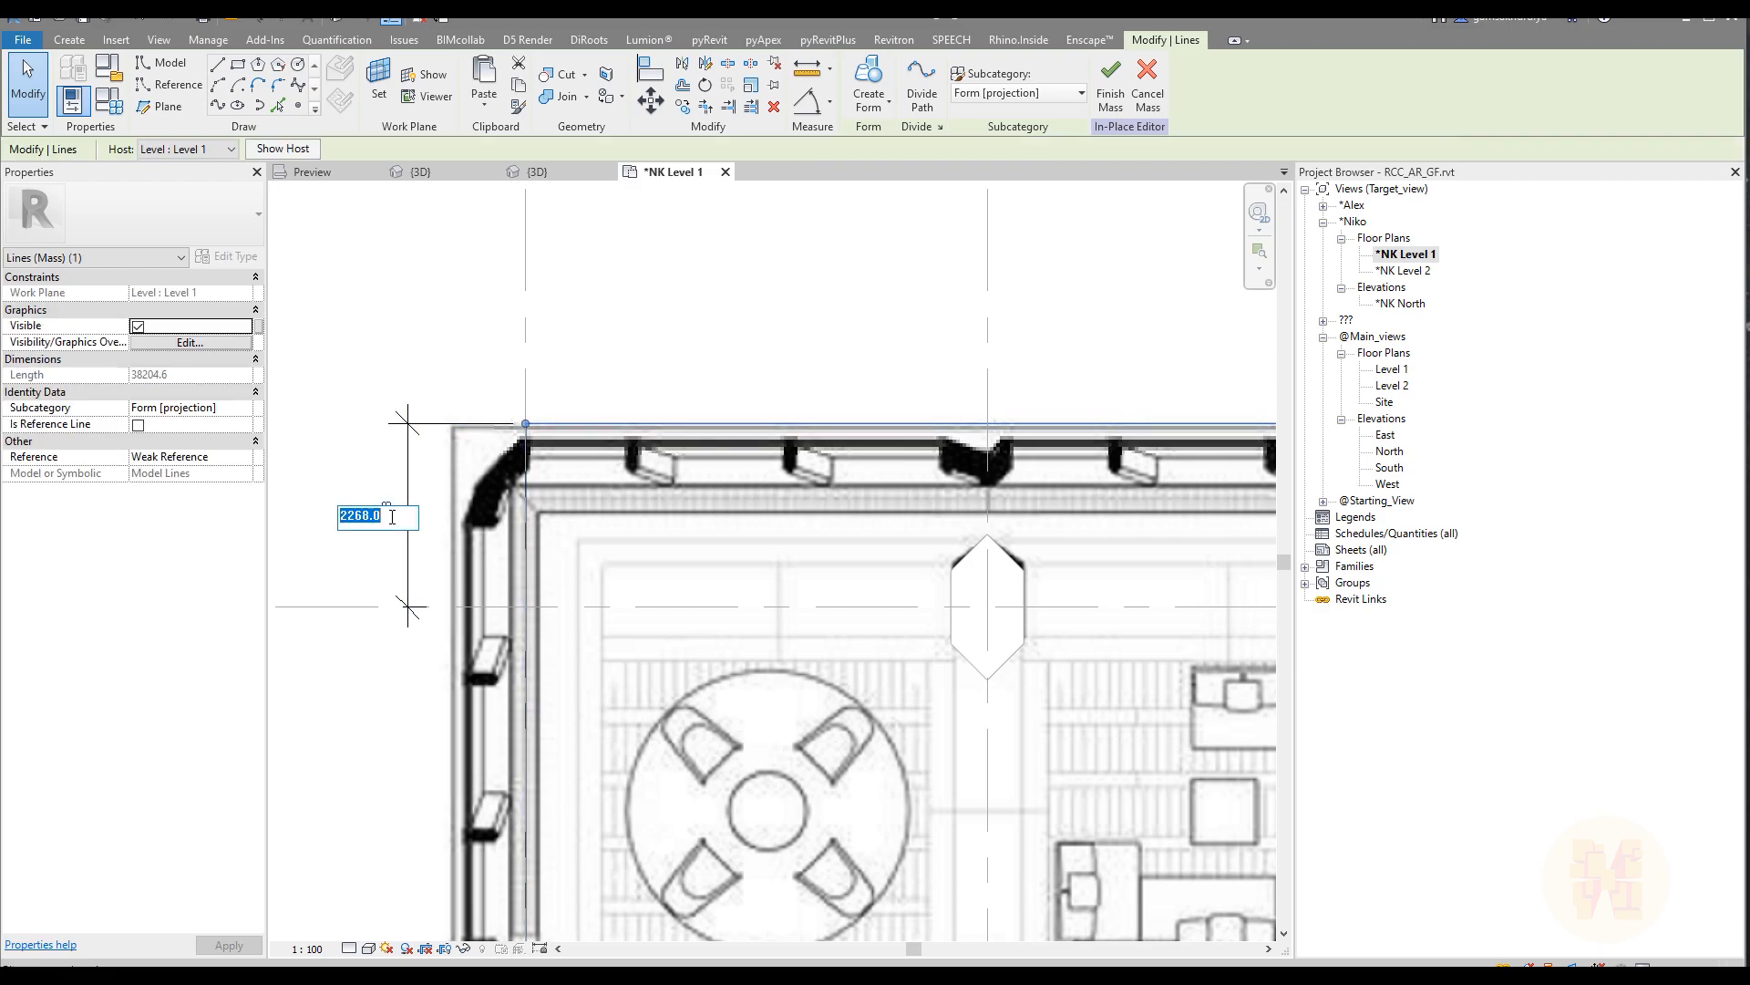
{"action": "type", "text": "100"}
{"action": "key", "text": "Return"}
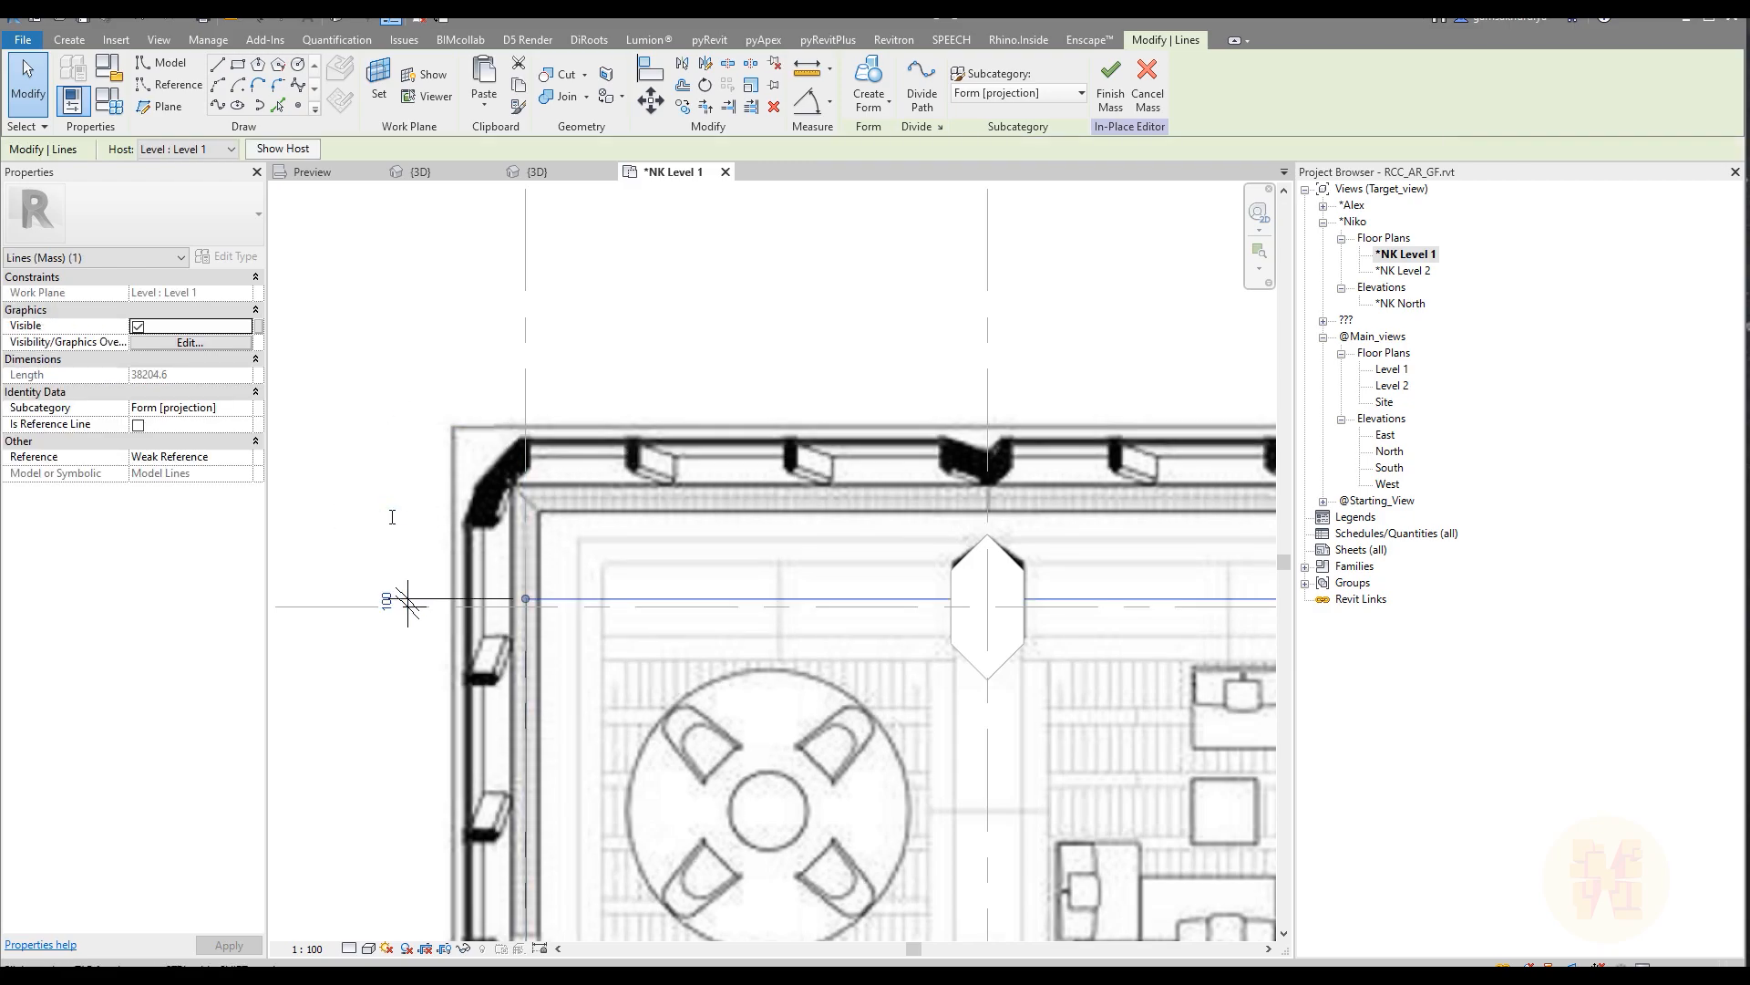
{"action": "left_click", "coordinate": [387, 600]}
{"action": "type", "text": "1000"}
{"action": "key", "text": "Return"}
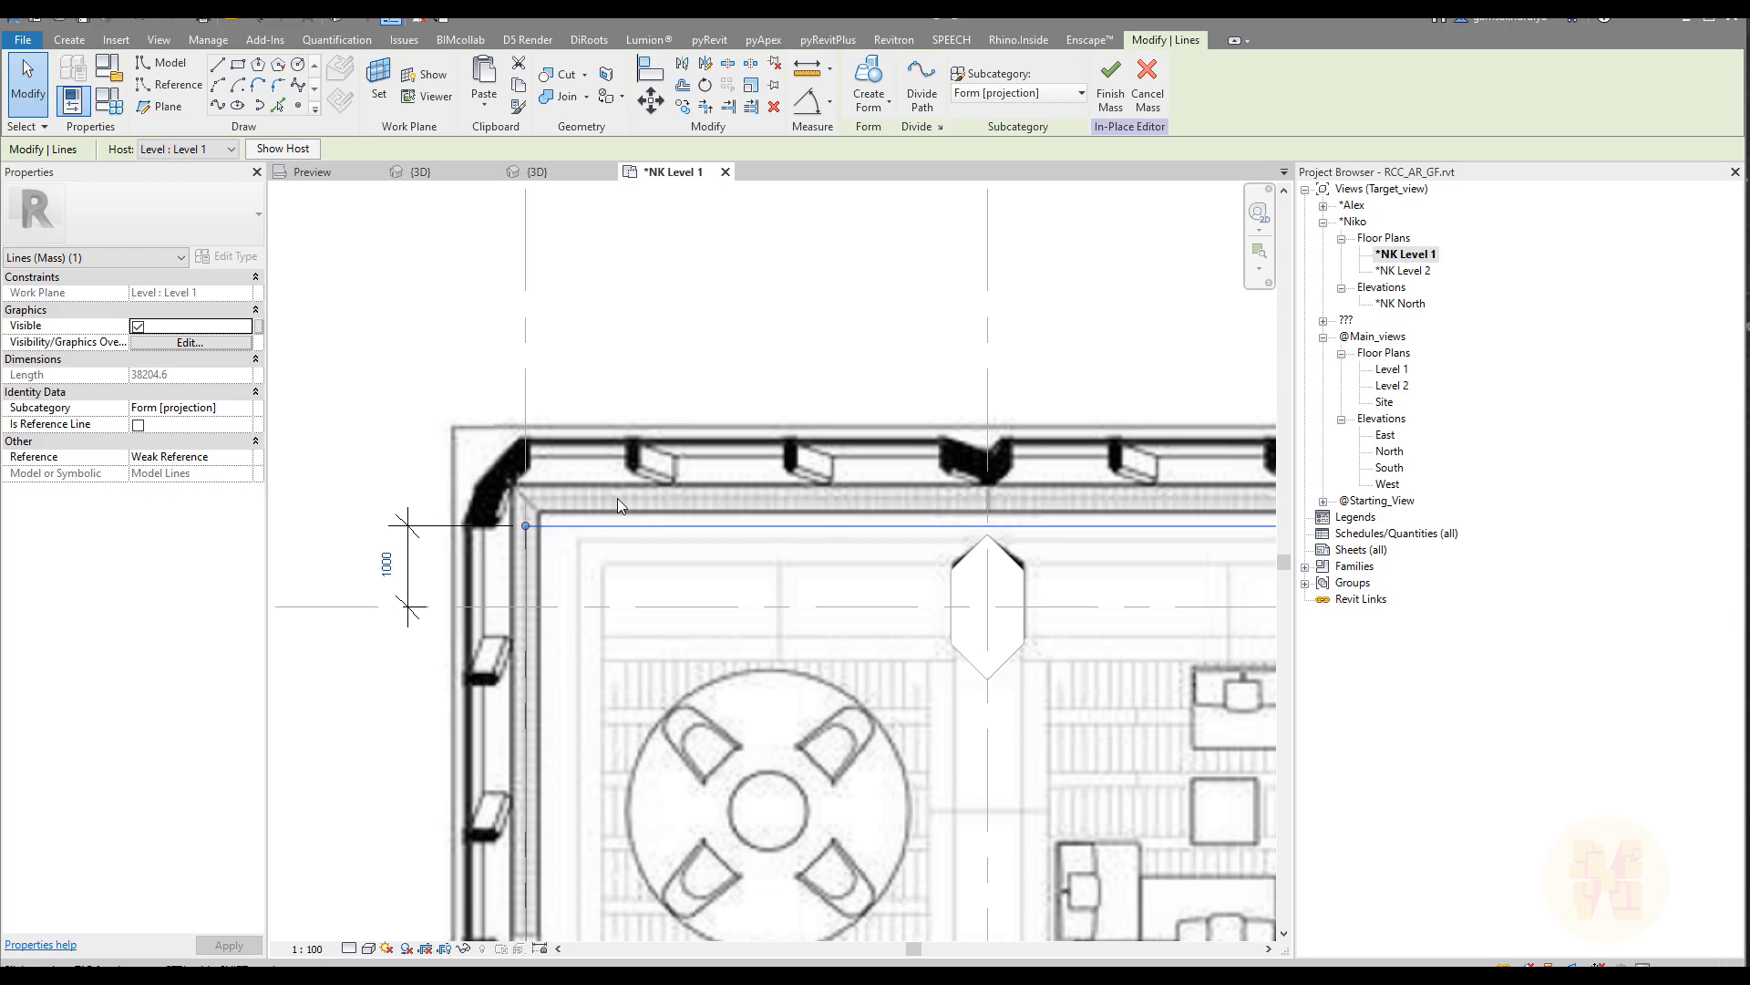
{"action": "left_click", "coordinate": [394, 564]}
{"action": "type", "text": "1150"}
{"action": "key", "text": "Return"}
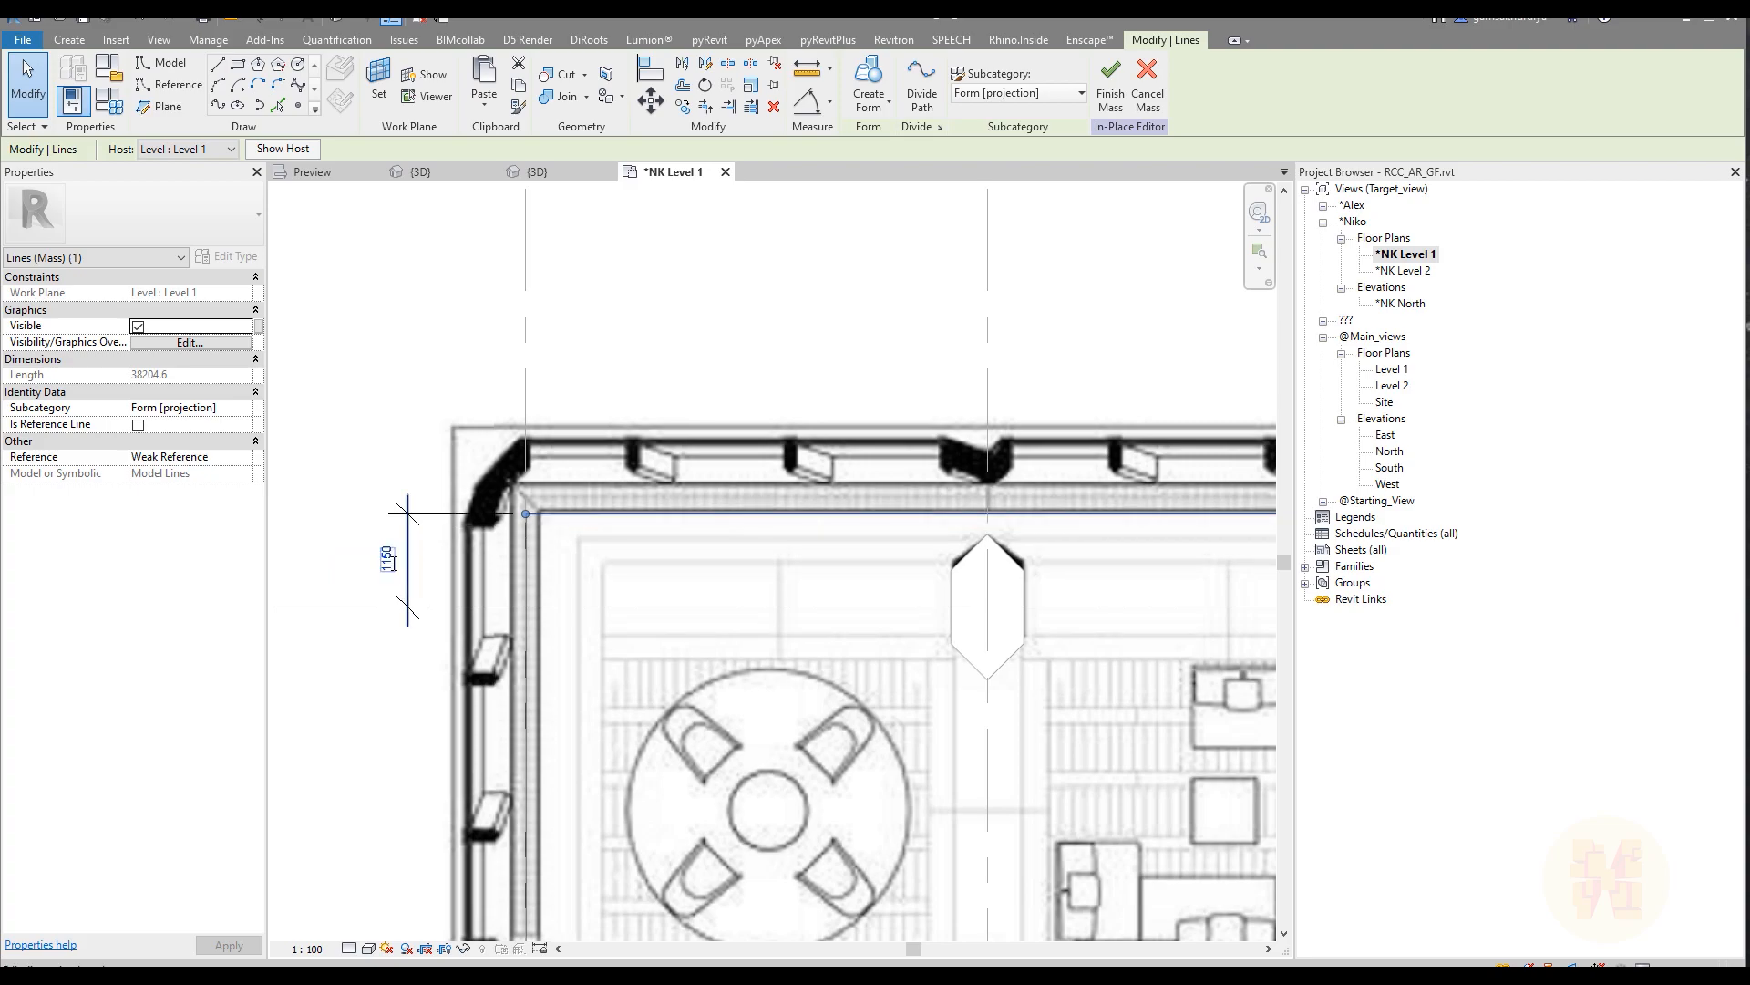
Step: Set the distance between grid line E and the rectangle's upper edge to 1250 mm
{"action": "left_click", "coordinate": [393, 563]}
{"action": "type", "text": "1250"}
{"action": "key", "text": "Return"}
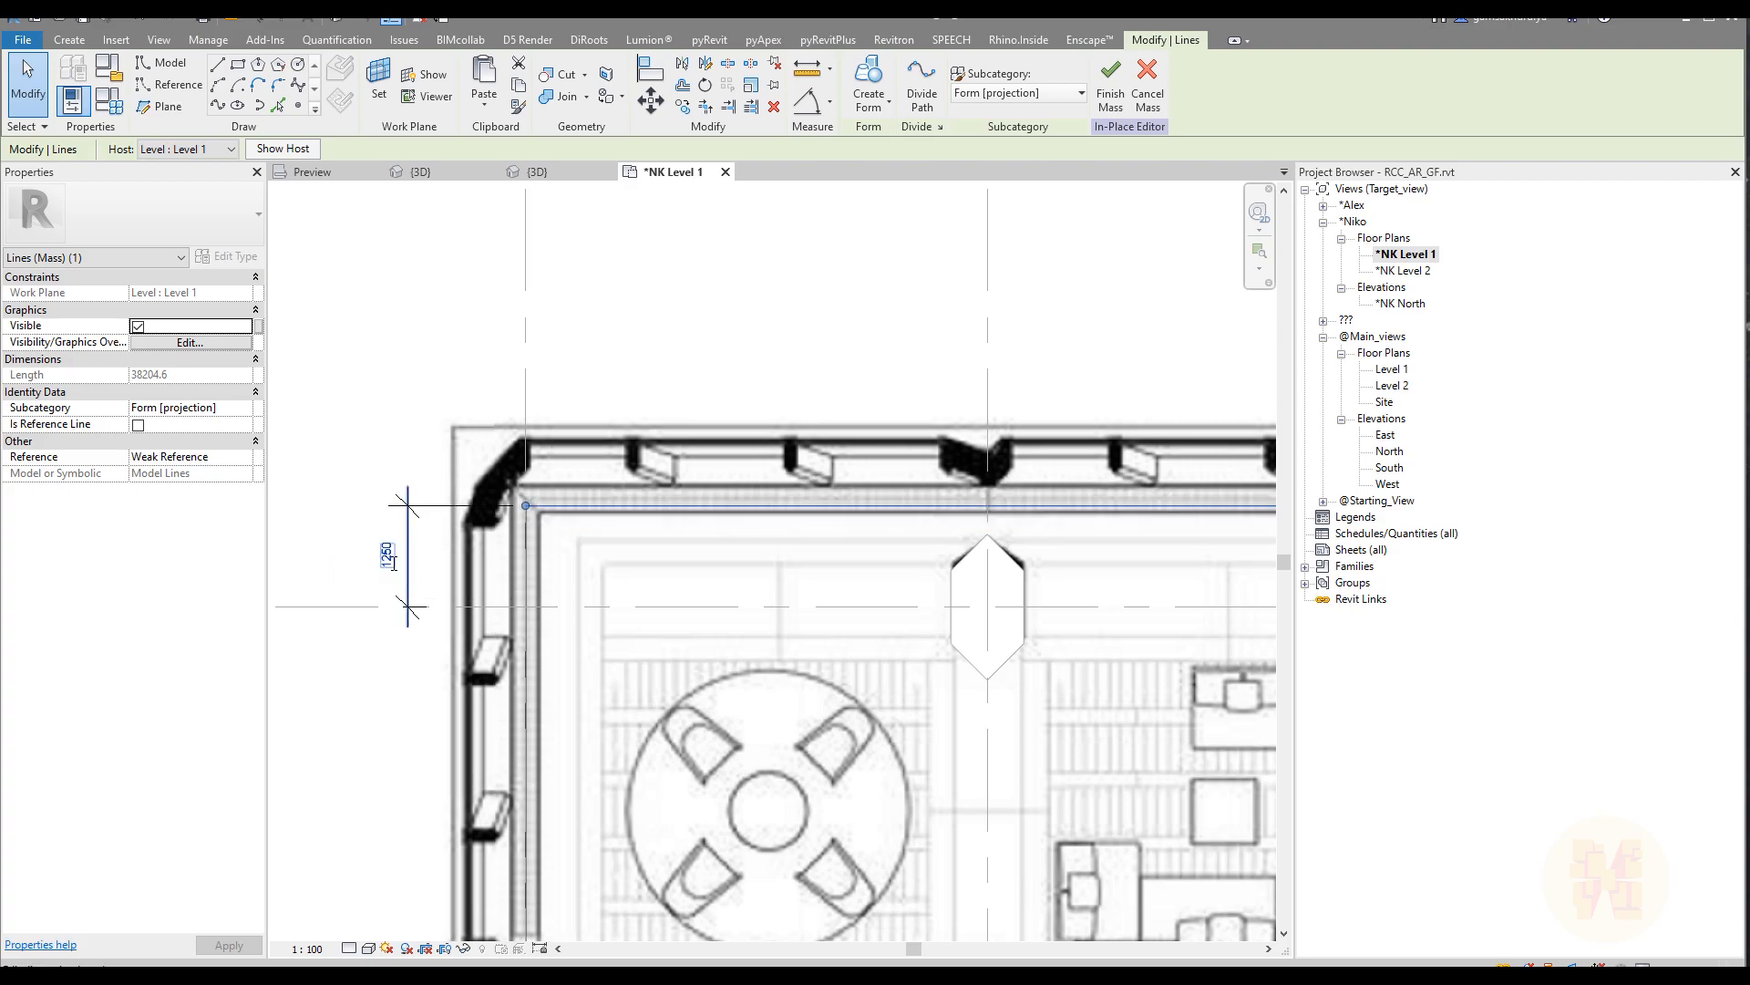
Step: Set the distance between grid line E and the rectangle's upper edge to 1300 mm and delete that dimension
{"action": "left_click", "coordinate": [393, 565]}
{"action": "type", "text": "1300"}
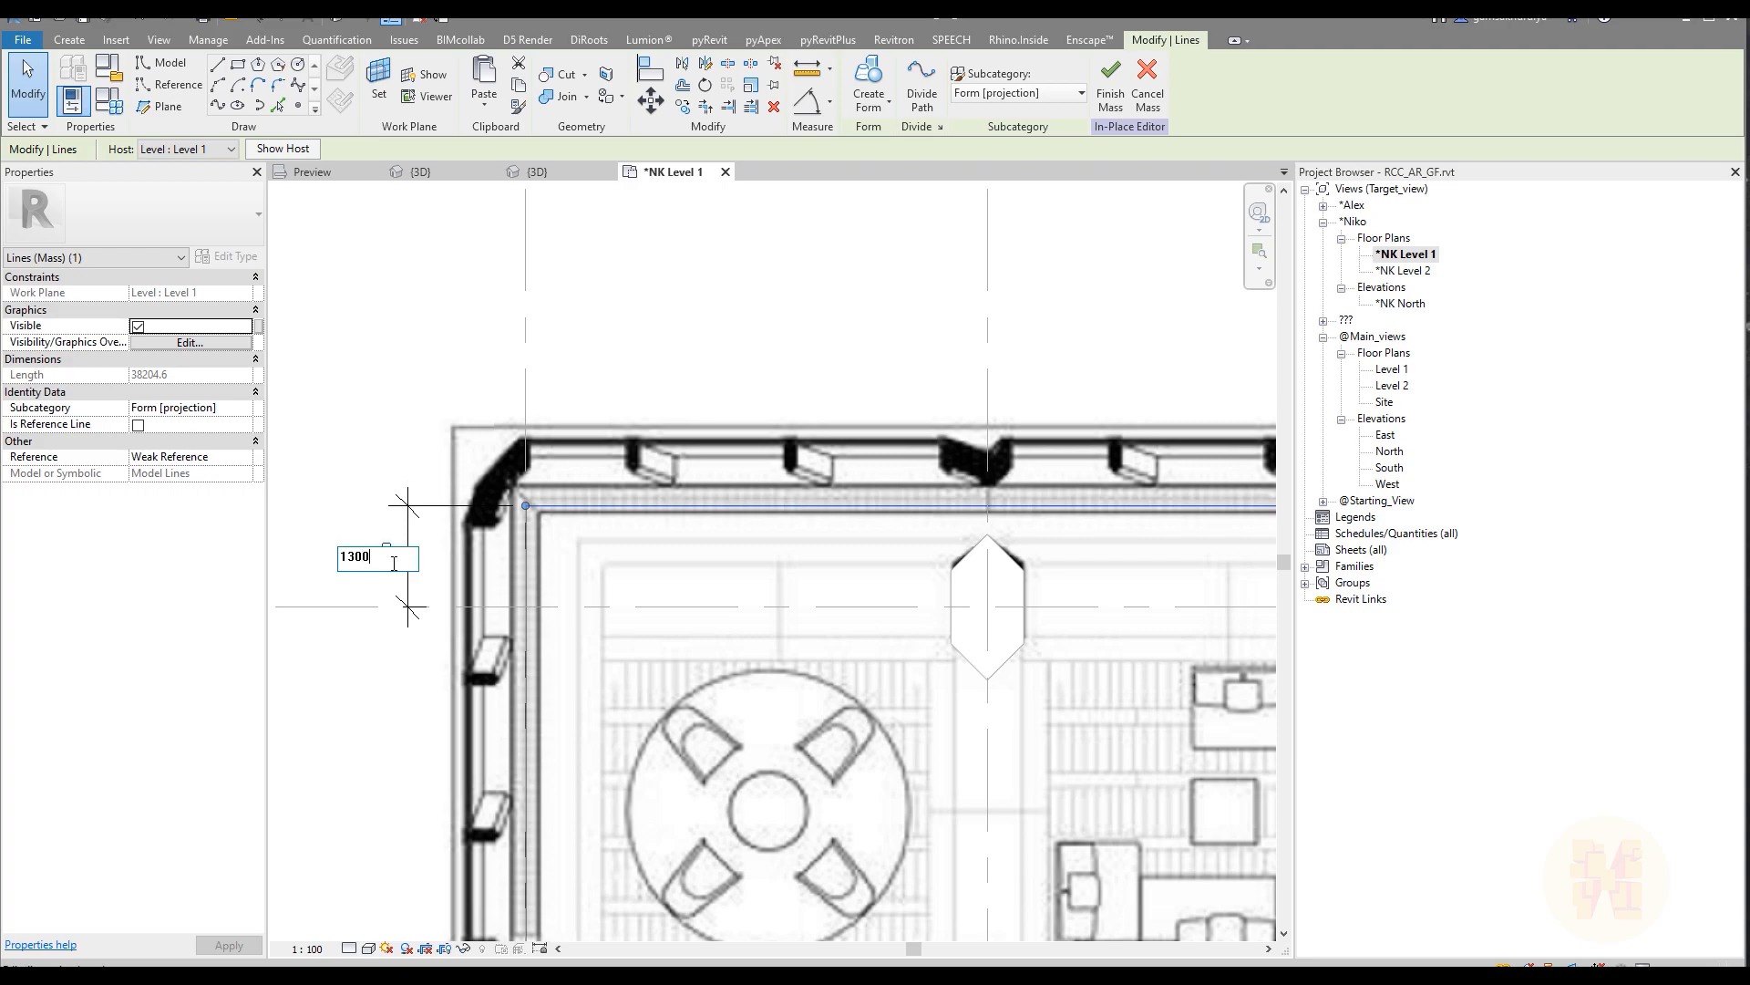
{"action": "key", "text": "Return"}
{"action": "left_click", "coordinate": [429, 556]}
{"action": "left_click", "coordinate": [465, 528]}
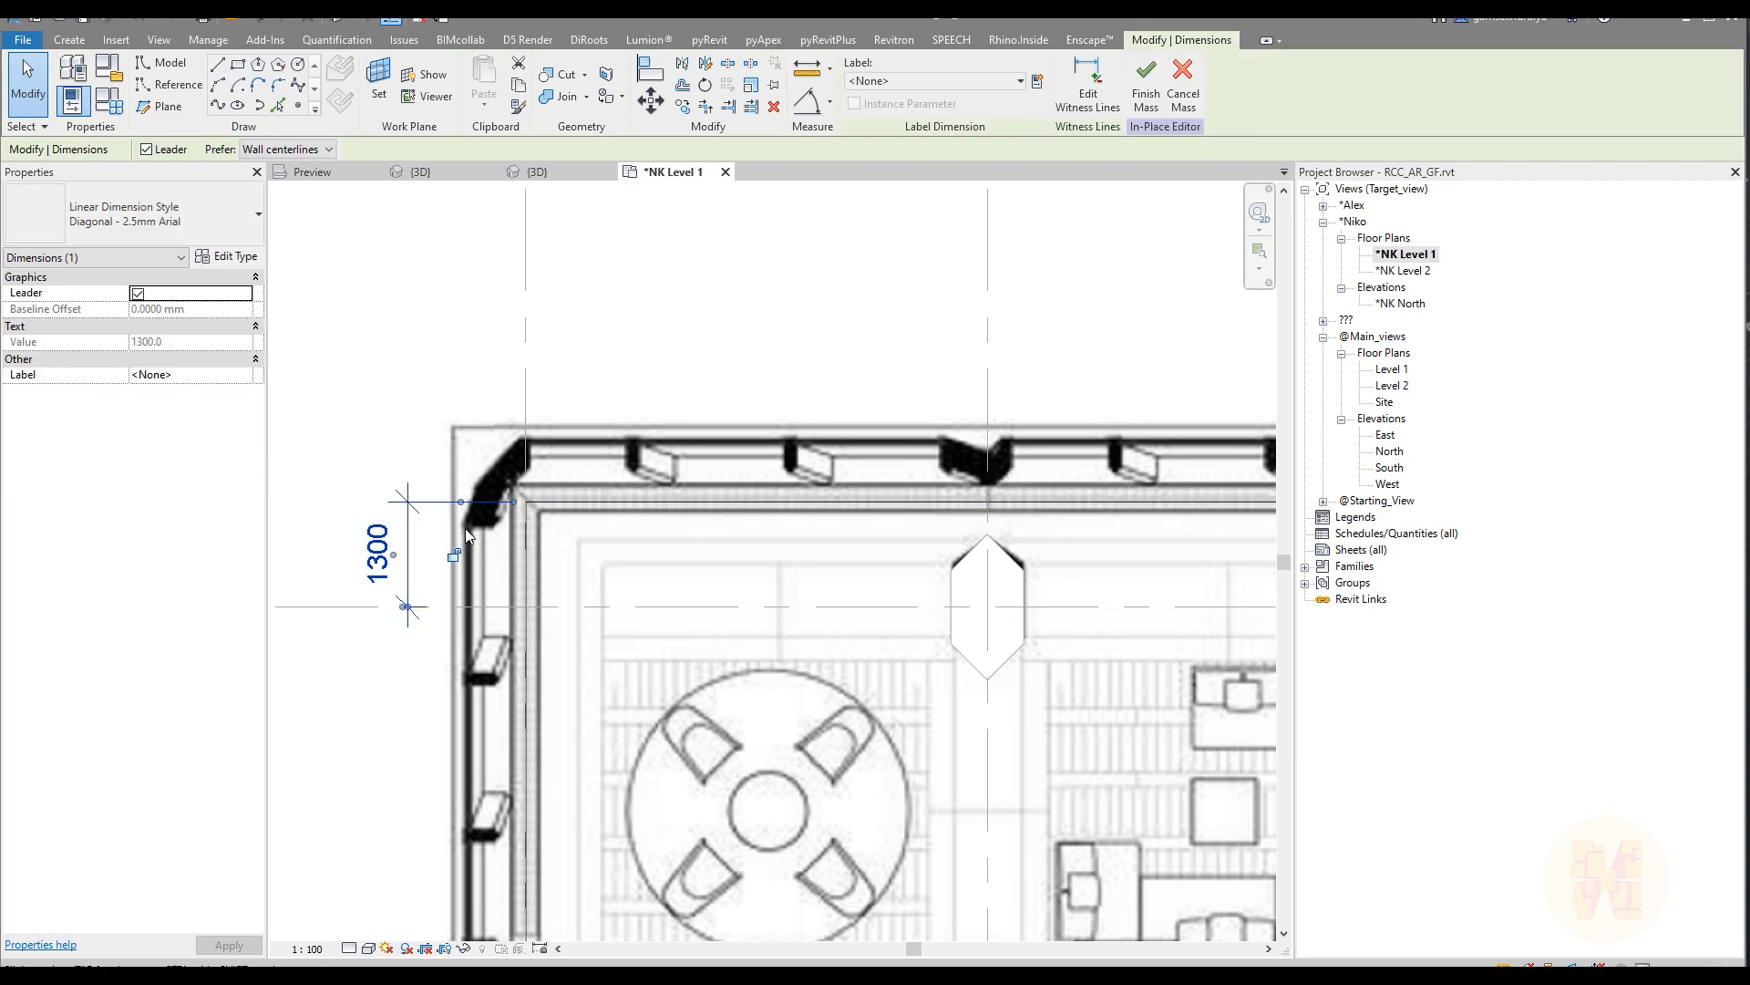
{"action": "left_click", "coordinate": [550, 387]}
Step: Align the rectangle's edge on the stair-core side to grid line 7
{"action": "scroll", "coordinate": [550, 388], "scroll_direction": "down", "scroll_amount": 5}
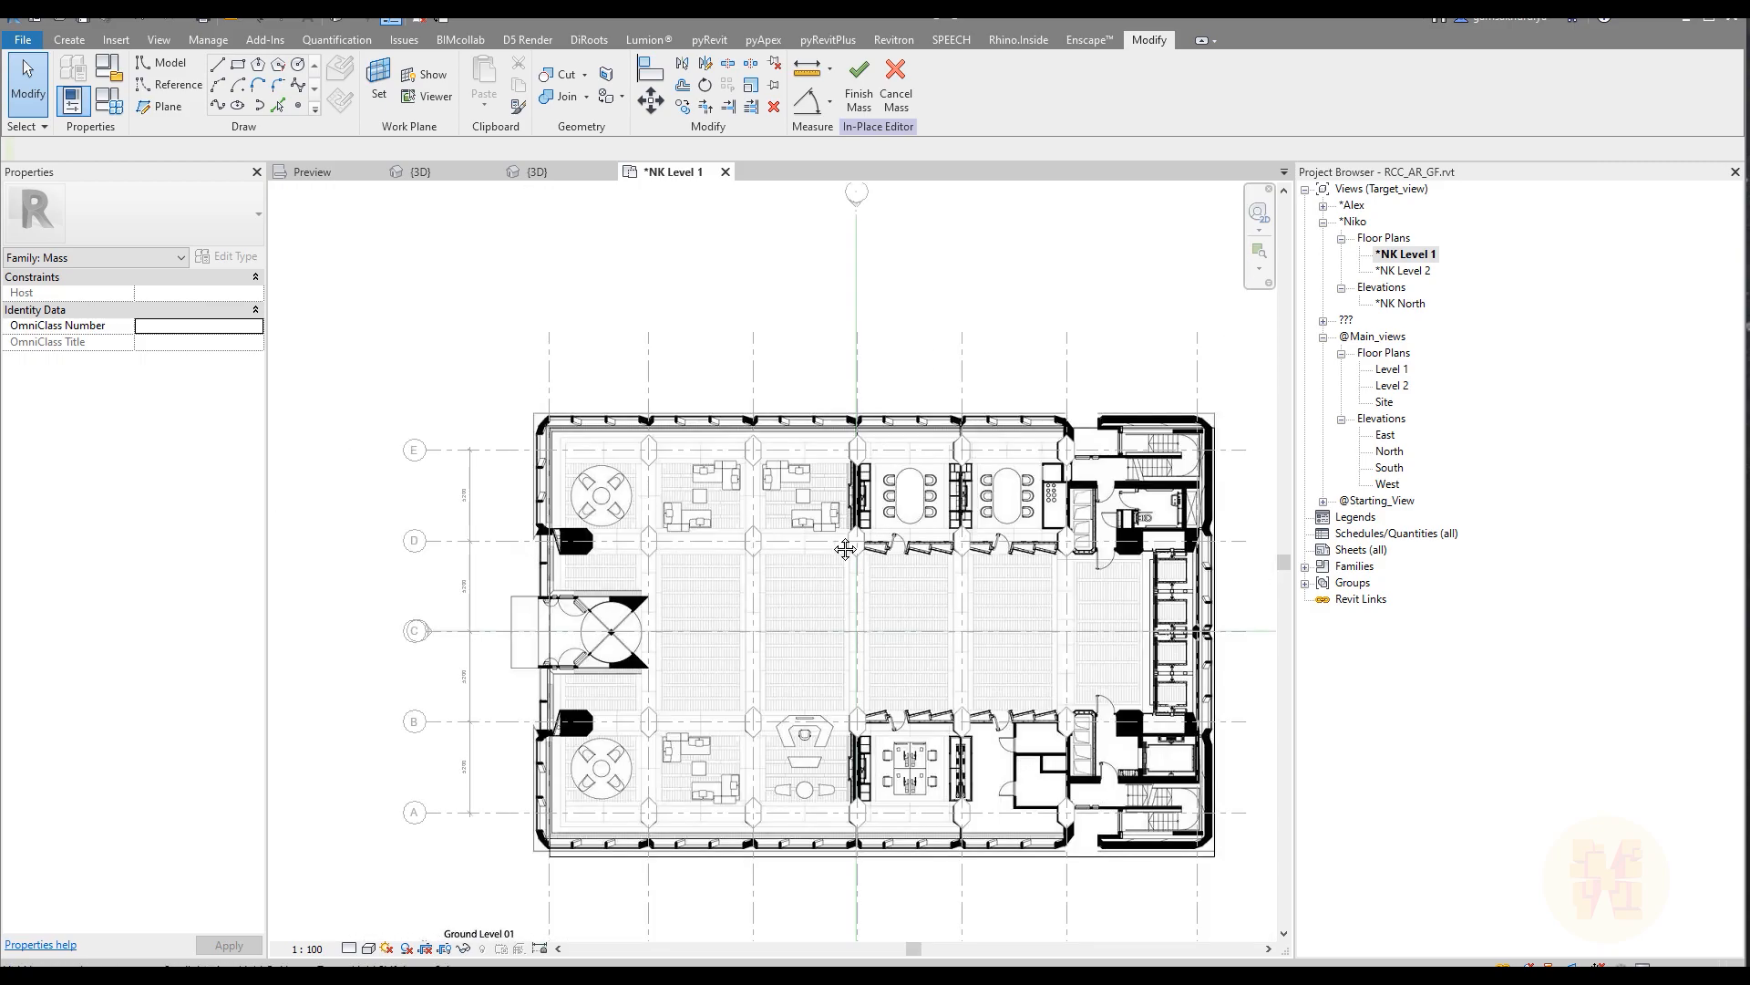
{"action": "scroll", "coordinate": [933, 345], "scroll_direction": "up", "scroll_amount": 5}
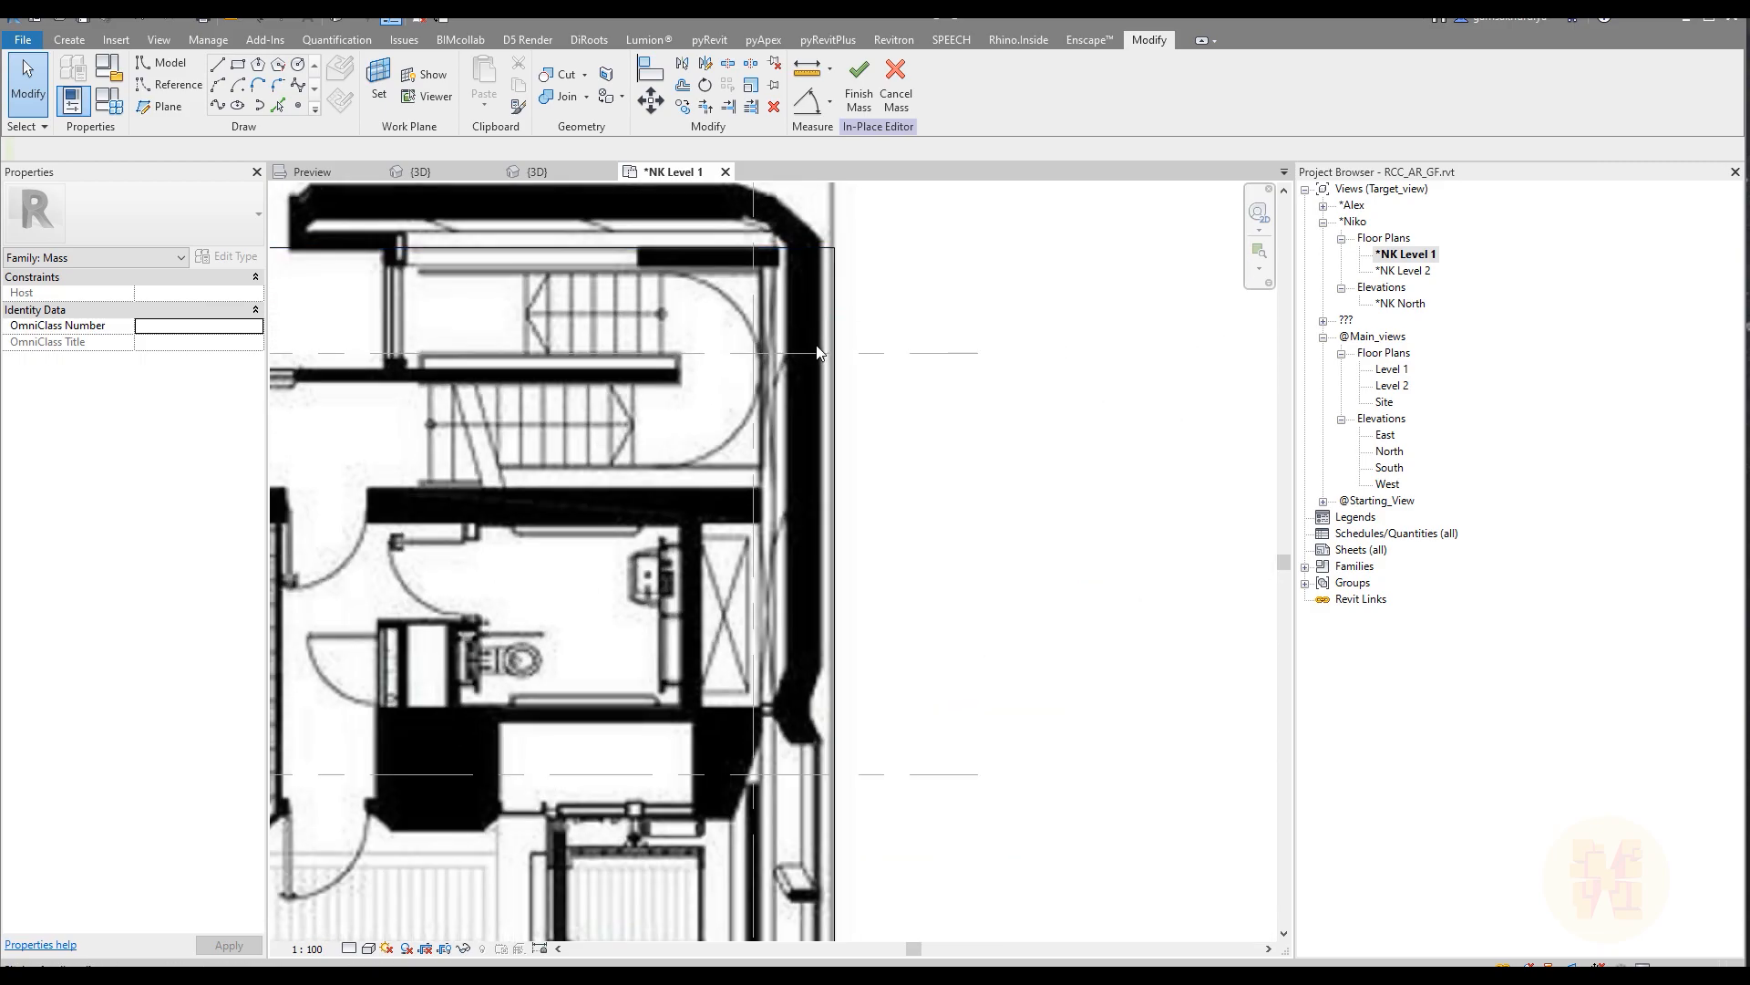
{"action": "scroll", "coordinate": [820, 426], "scroll_direction": "down", "scroll_amount": 3}
{"action": "middle_click_drag", "start_coordinate": [875, 542], "coordinate": [829, 289]}
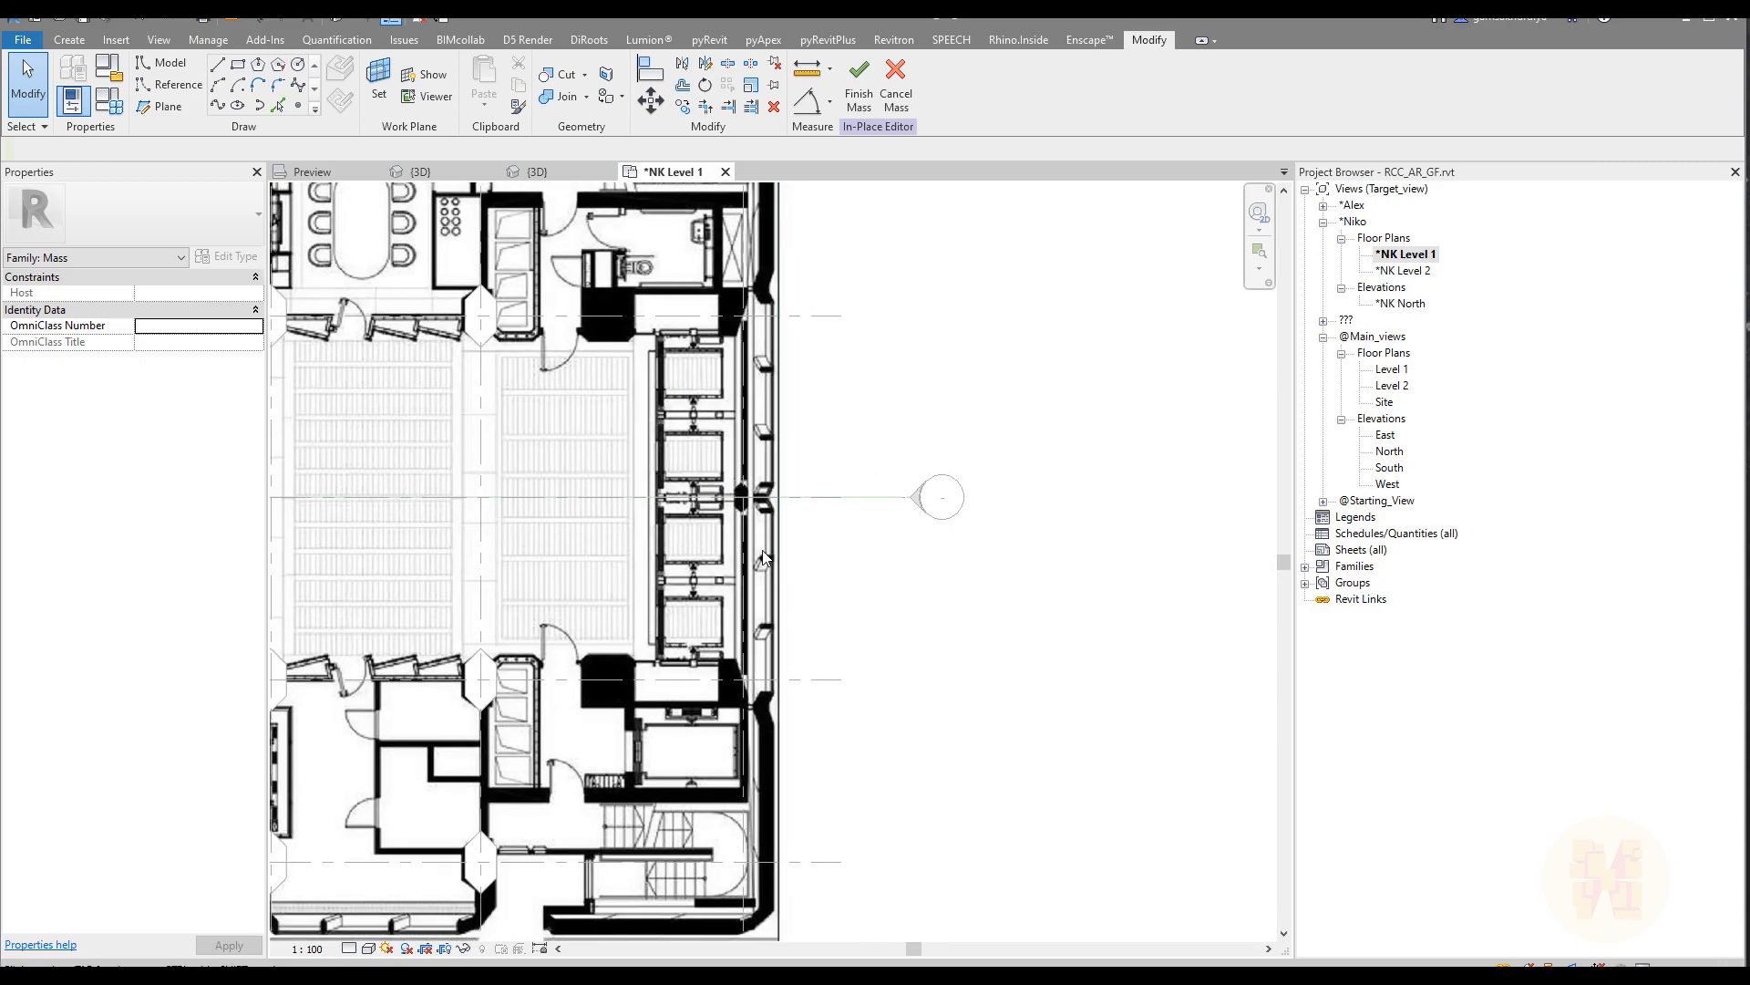
{"action": "key", "text": "a"}
{"action": "key", "text": "l"}
{"action": "scroll", "coordinate": [762, 550], "scroll_direction": "up", "scroll_amount": 3}
{"action": "left_click", "coordinate": [730, 539]}
{"action": "left_click", "coordinate": [794, 526]}
{"action": "scroll", "coordinate": [857, 472], "scroll_direction": "down", "scroll_amount": 6}
{"action": "key", "text": "Escape"}
{"action": "key", "text": "Escape"}
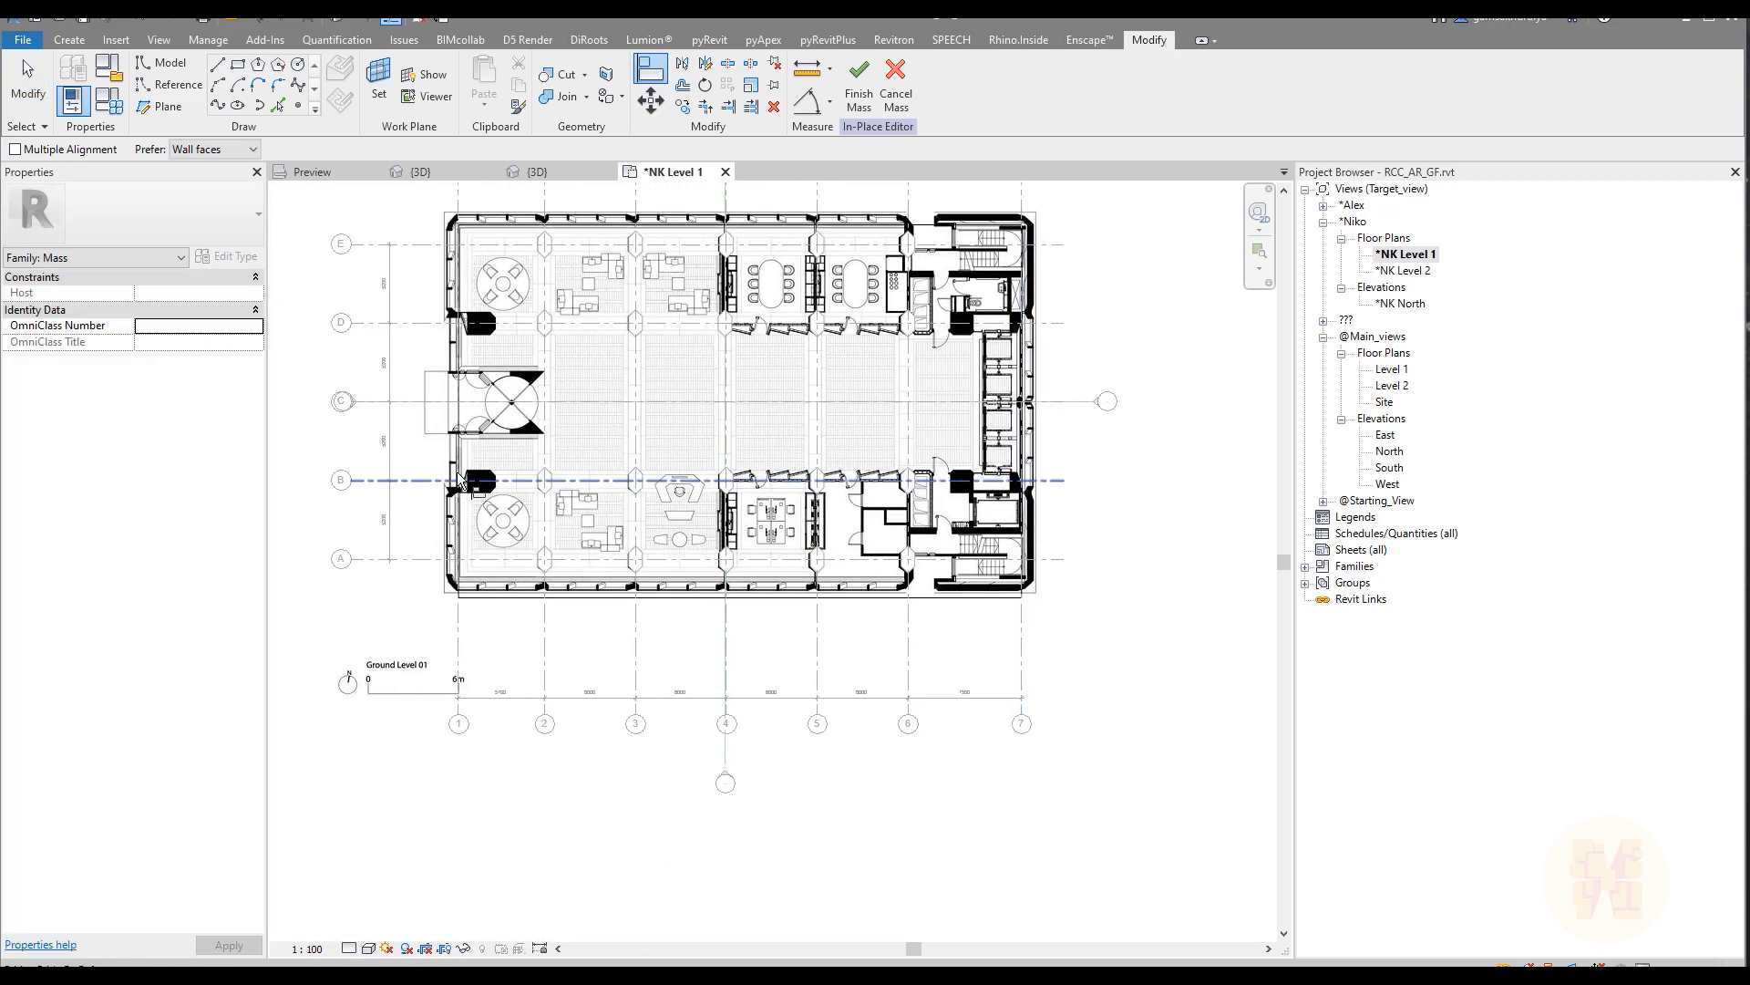
Step: Select the whole outline chain and its edge along grid line 1 to check the rectangle's shape
{"action": "key", "text": "Tab"}
{"action": "left_click", "coordinate": [457, 450]}
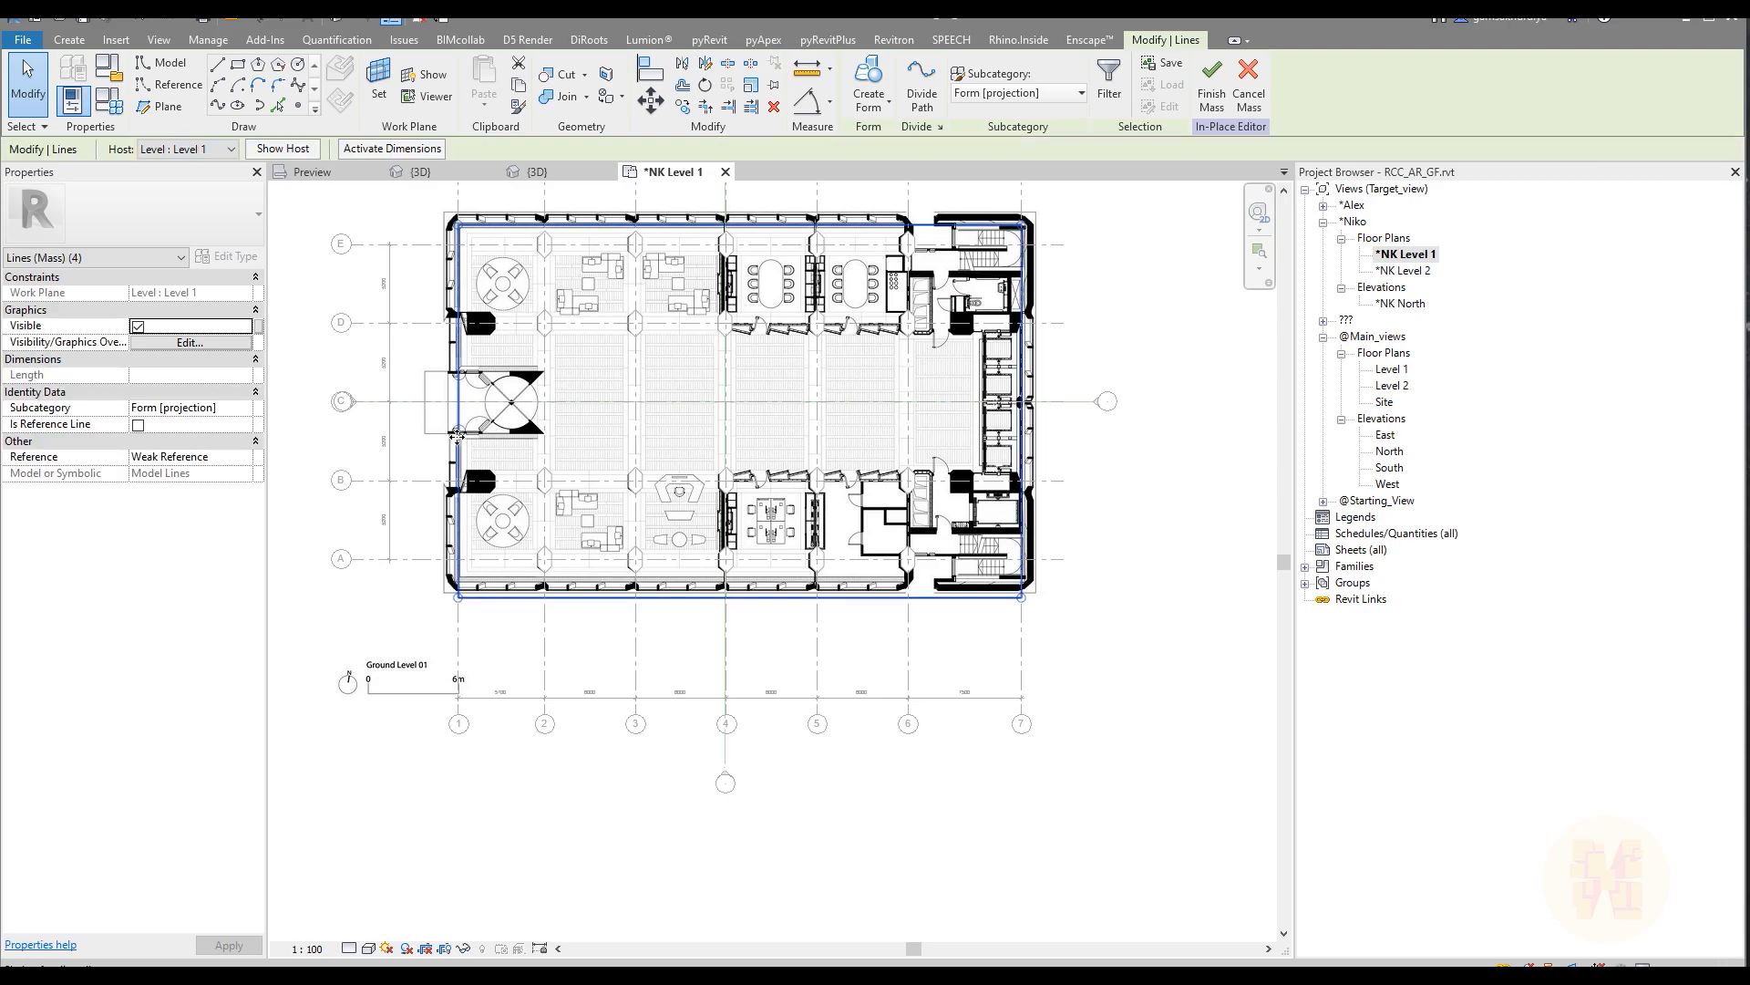
{"action": "left_click", "coordinate": [458, 436]}
Step: Add an aligned dimension between grid line A and the rectangle's lower edge
{"action": "scroll", "coordinate": [492, 401], "scroll_direction": "up", "scroll_amount": 2}
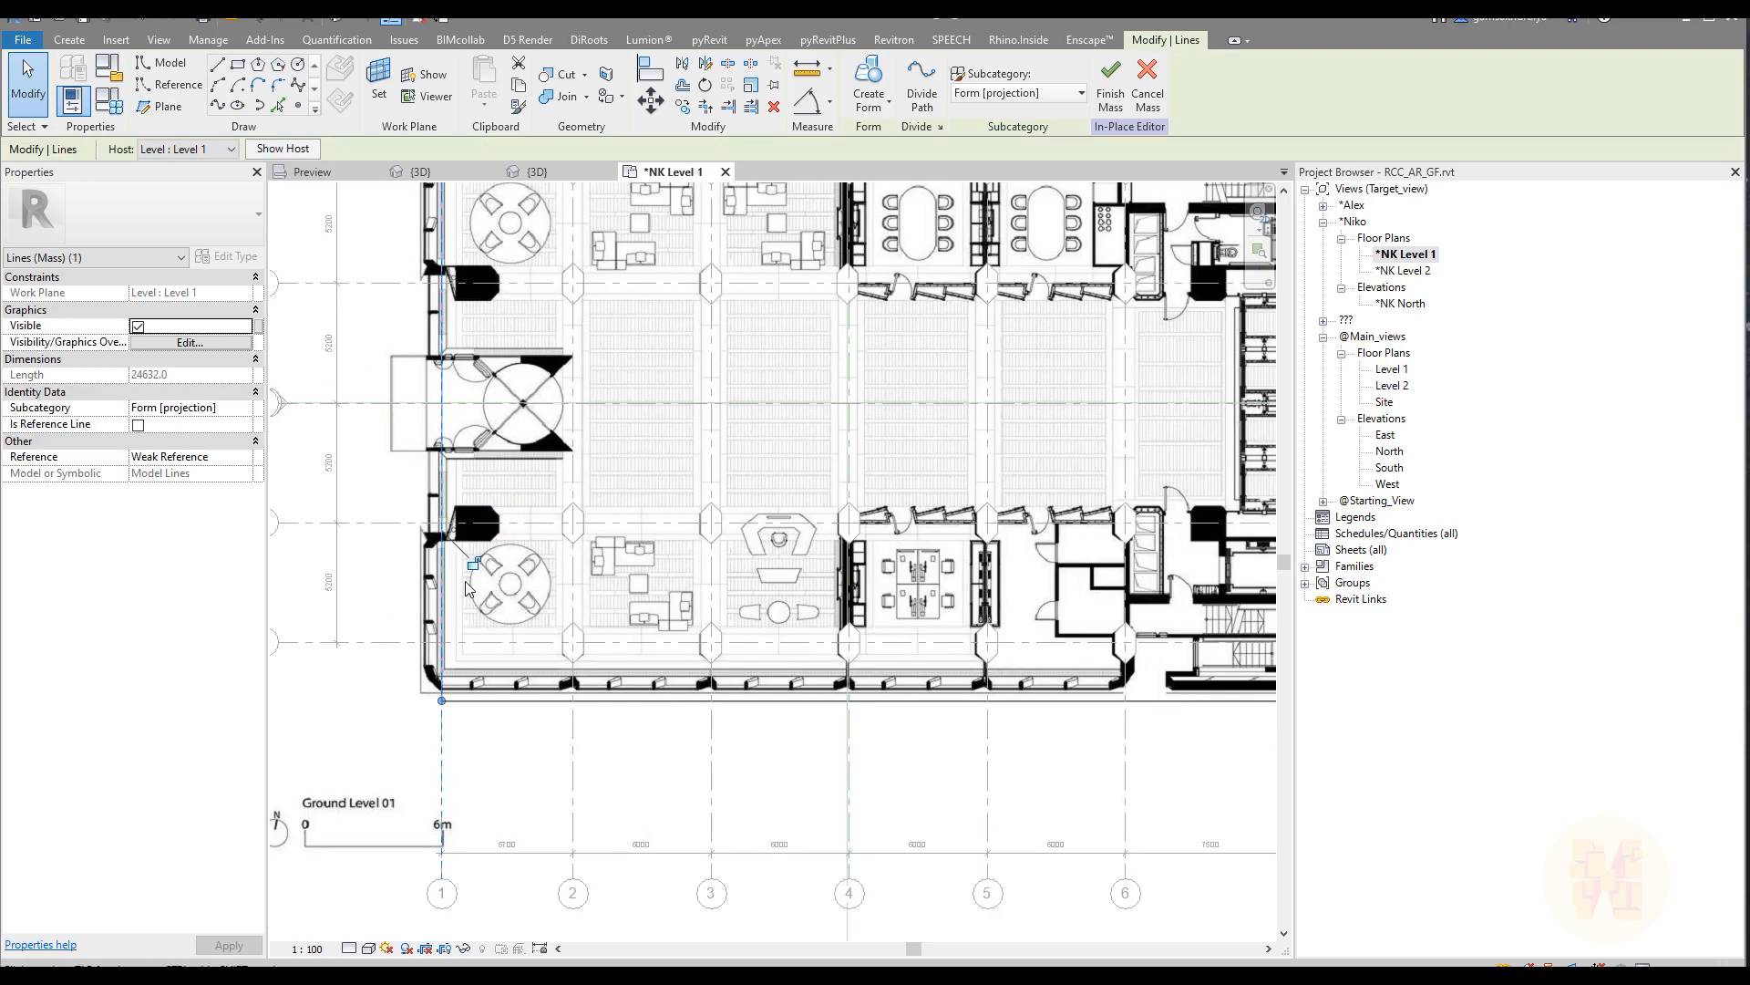
{"action": "scroll", "coordinate": [465, 664], "scroll_direction": "up", "scroll_amount": 2}
{"action": "left_click", "coordinate": [504, 701]}
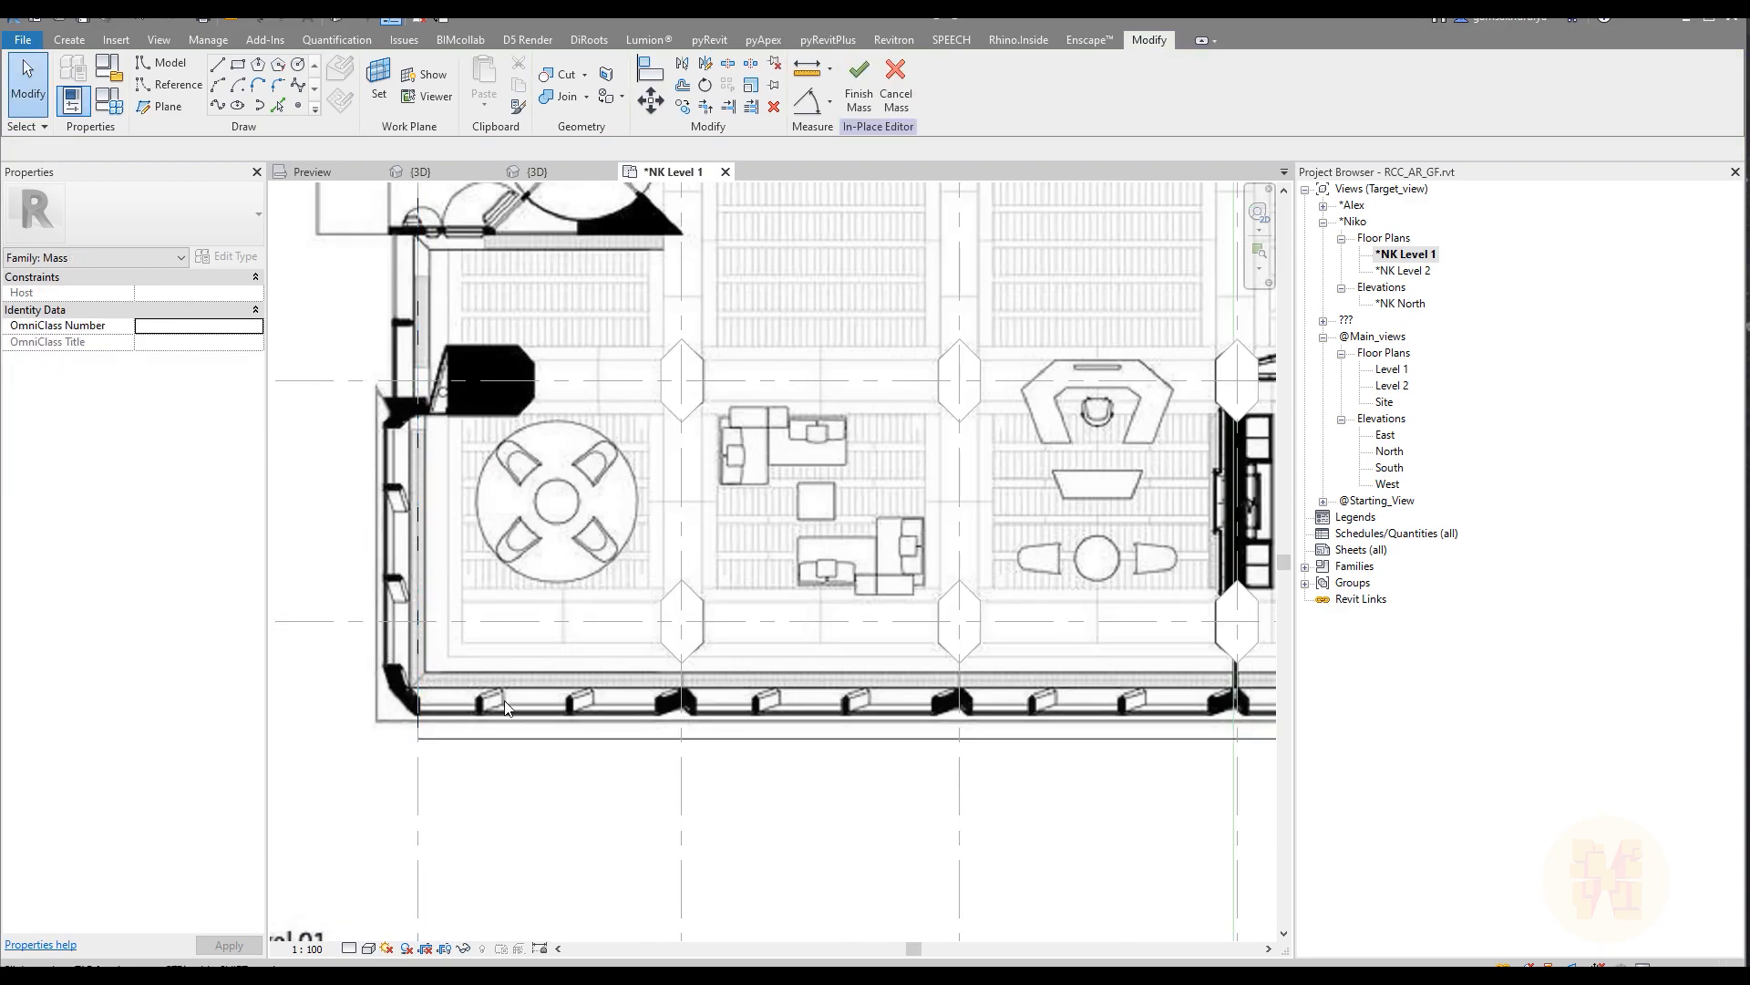
{"action": "scroll", "coordinate": [484, 710], "scroll_direction": "up", "scroll_amount": 1}
{"action": "middle_click_drag", "start_coordinate": [484, 710], "coordinate": [649, 669]}
{"action": "key", "text": "d"}
{"action": "key", "text": "i"}
{"action": "left_click", "coordinate": [644, 562]}
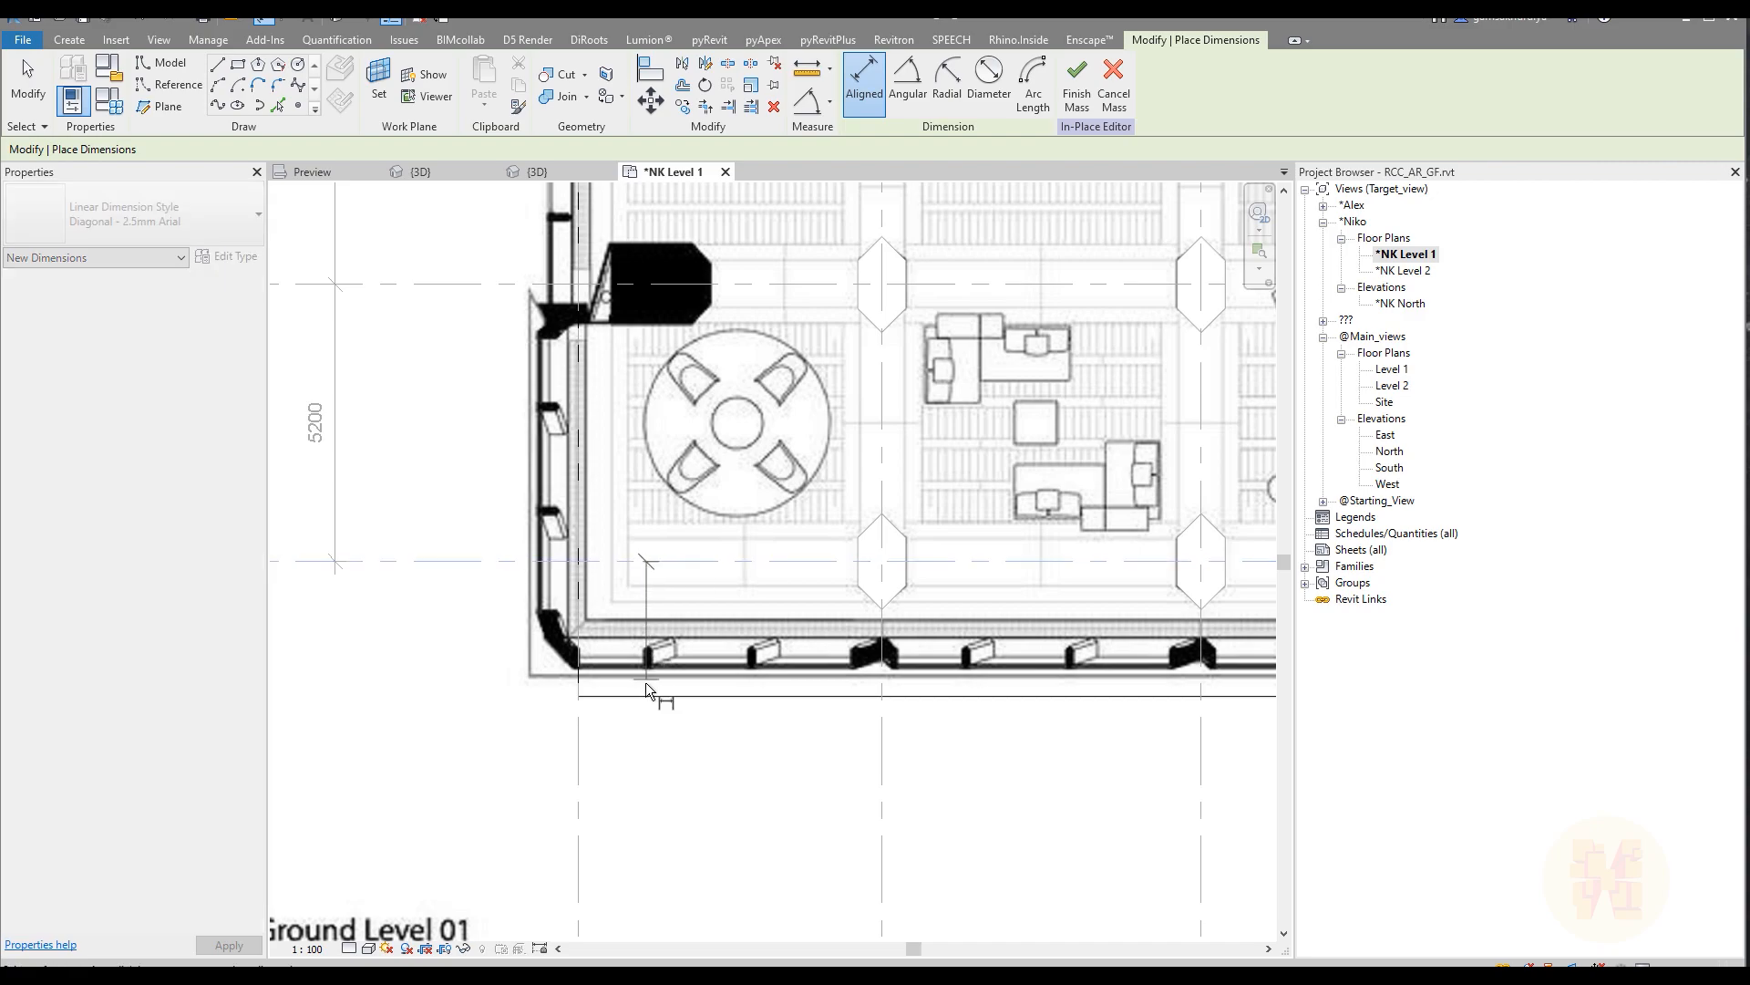
{"action": "left_click", "coordinate": [647, 696]}
{"action": "left_click", "coordinate": [441, 664]}
{"action": "key", "text": "Escape"}
{"action": "key", "text": "Escape"}
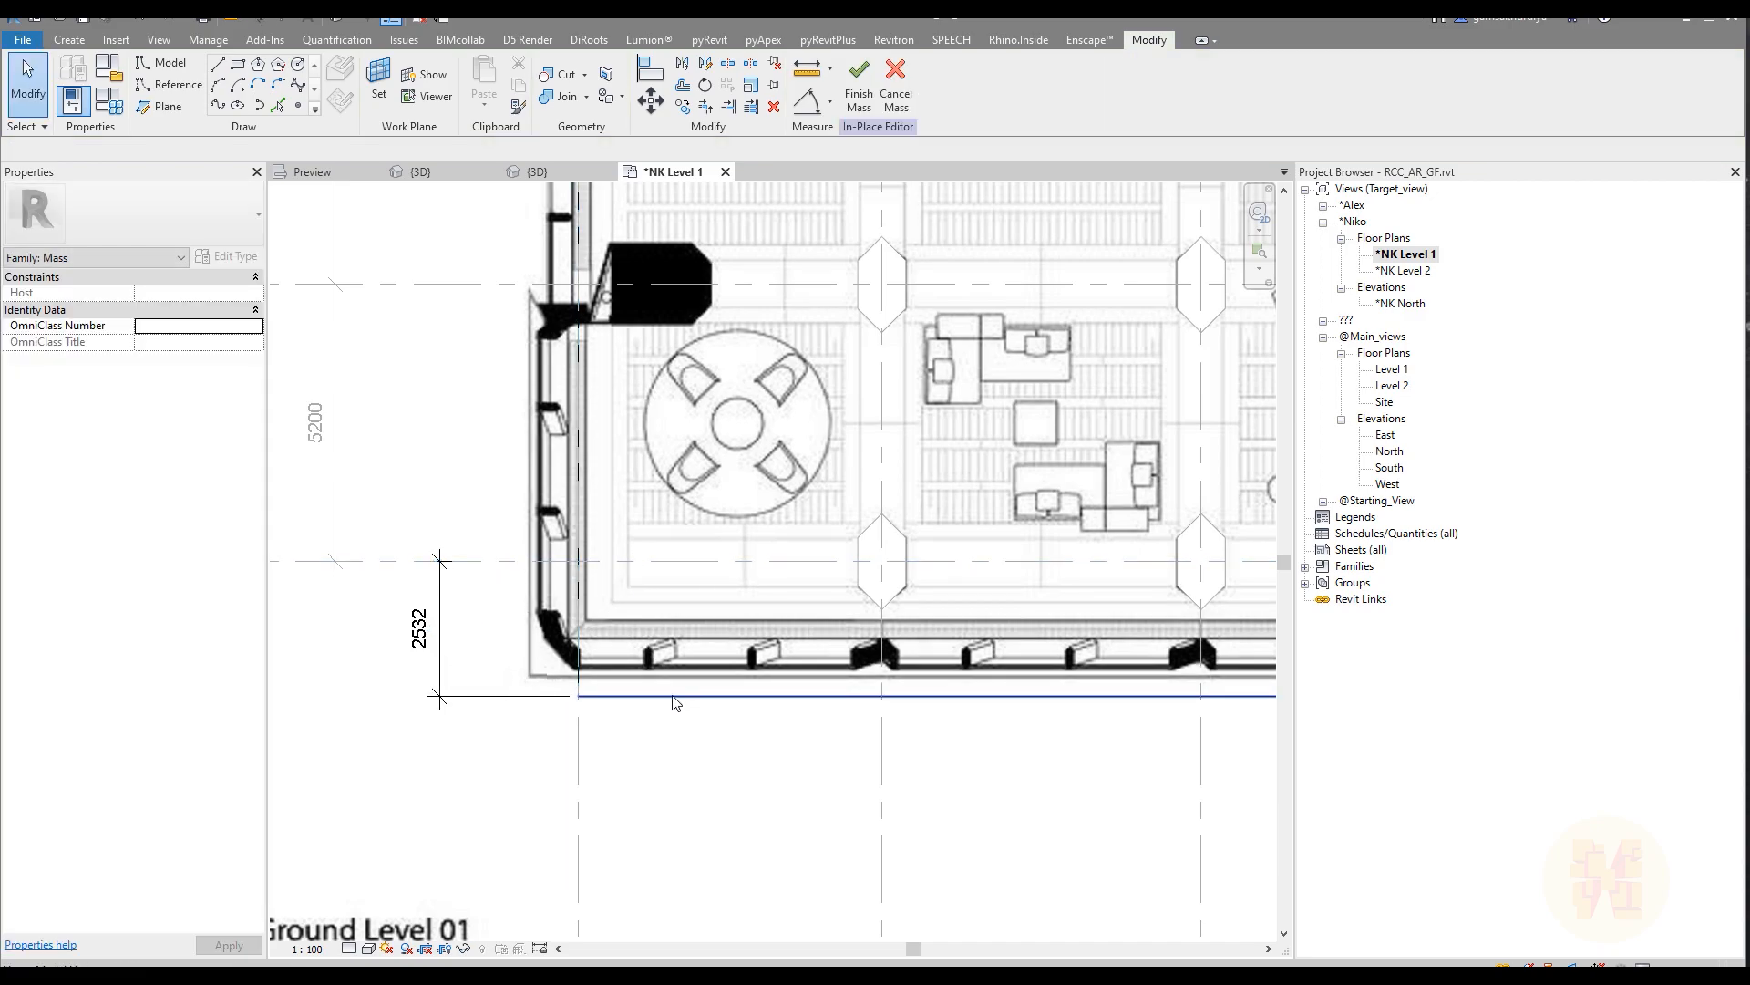
Step: Set the distance between grid line A and the rectangle's lower edge to 1300 mm and delete that dimension
{"action": "left_click", "coordinate": [667, 696]}
{"action": "left_click", "coordinate": [419, 629]}
{"action": "type", "text": "1"}
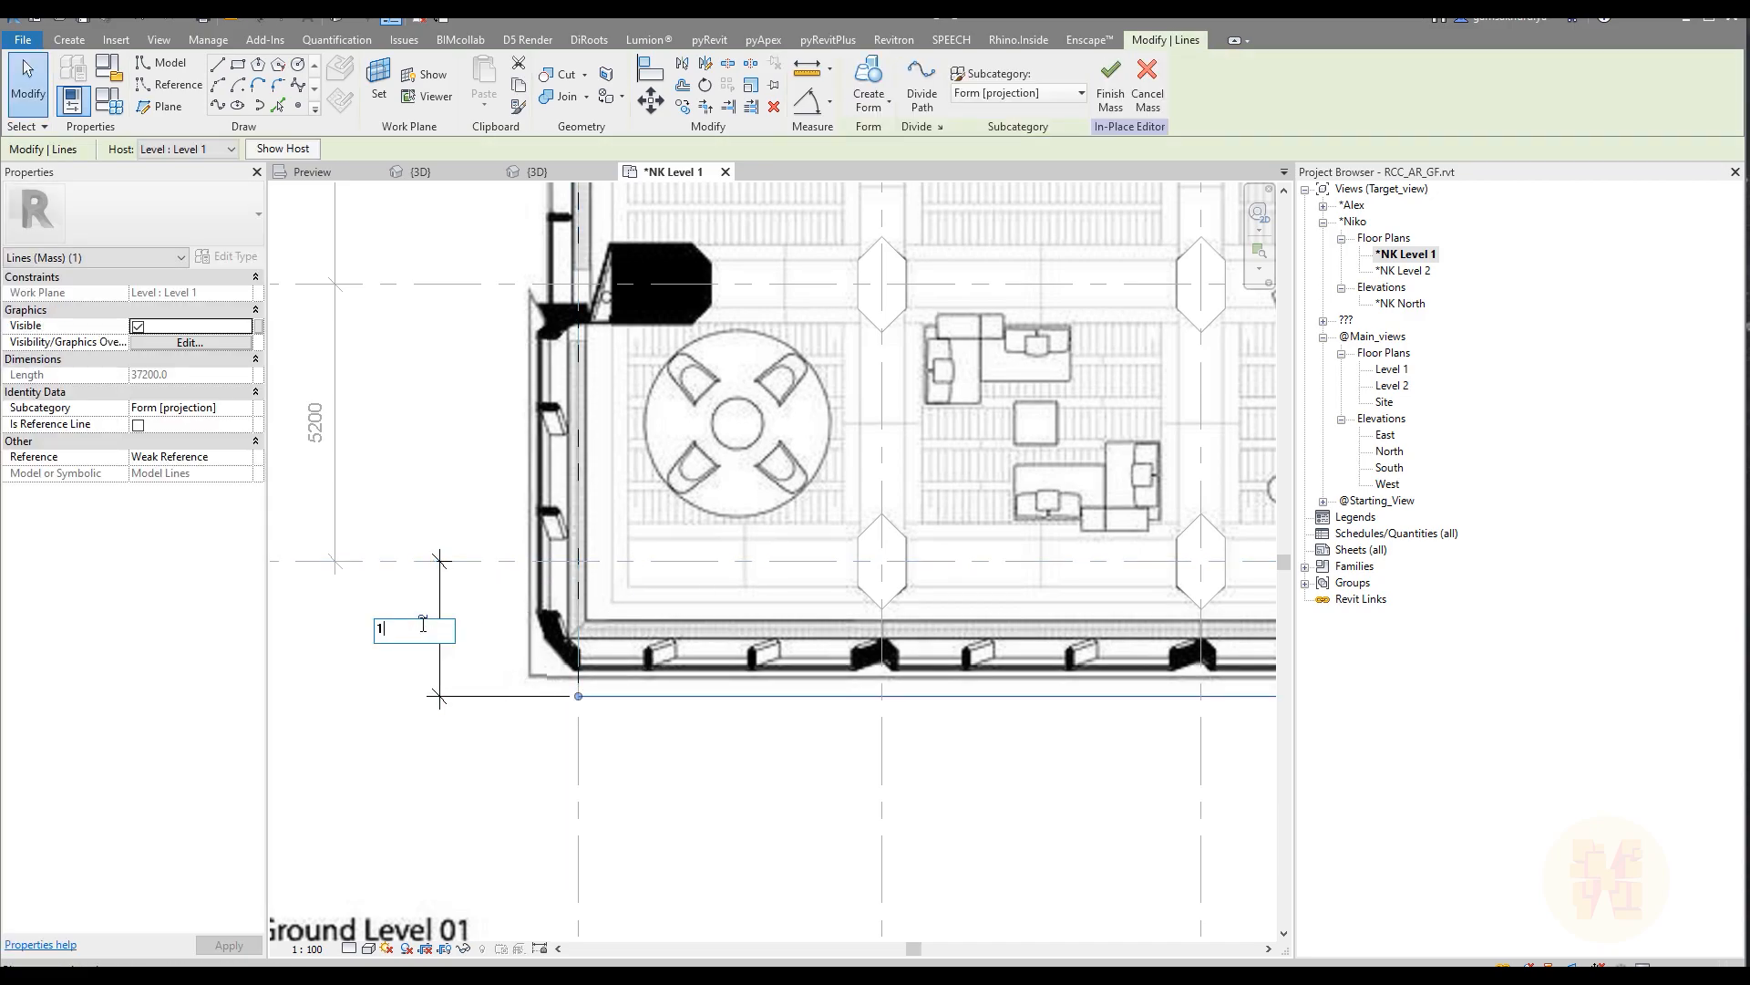
{"action": "type", "text": "300"}
{"action": "key", "text": "Return"}
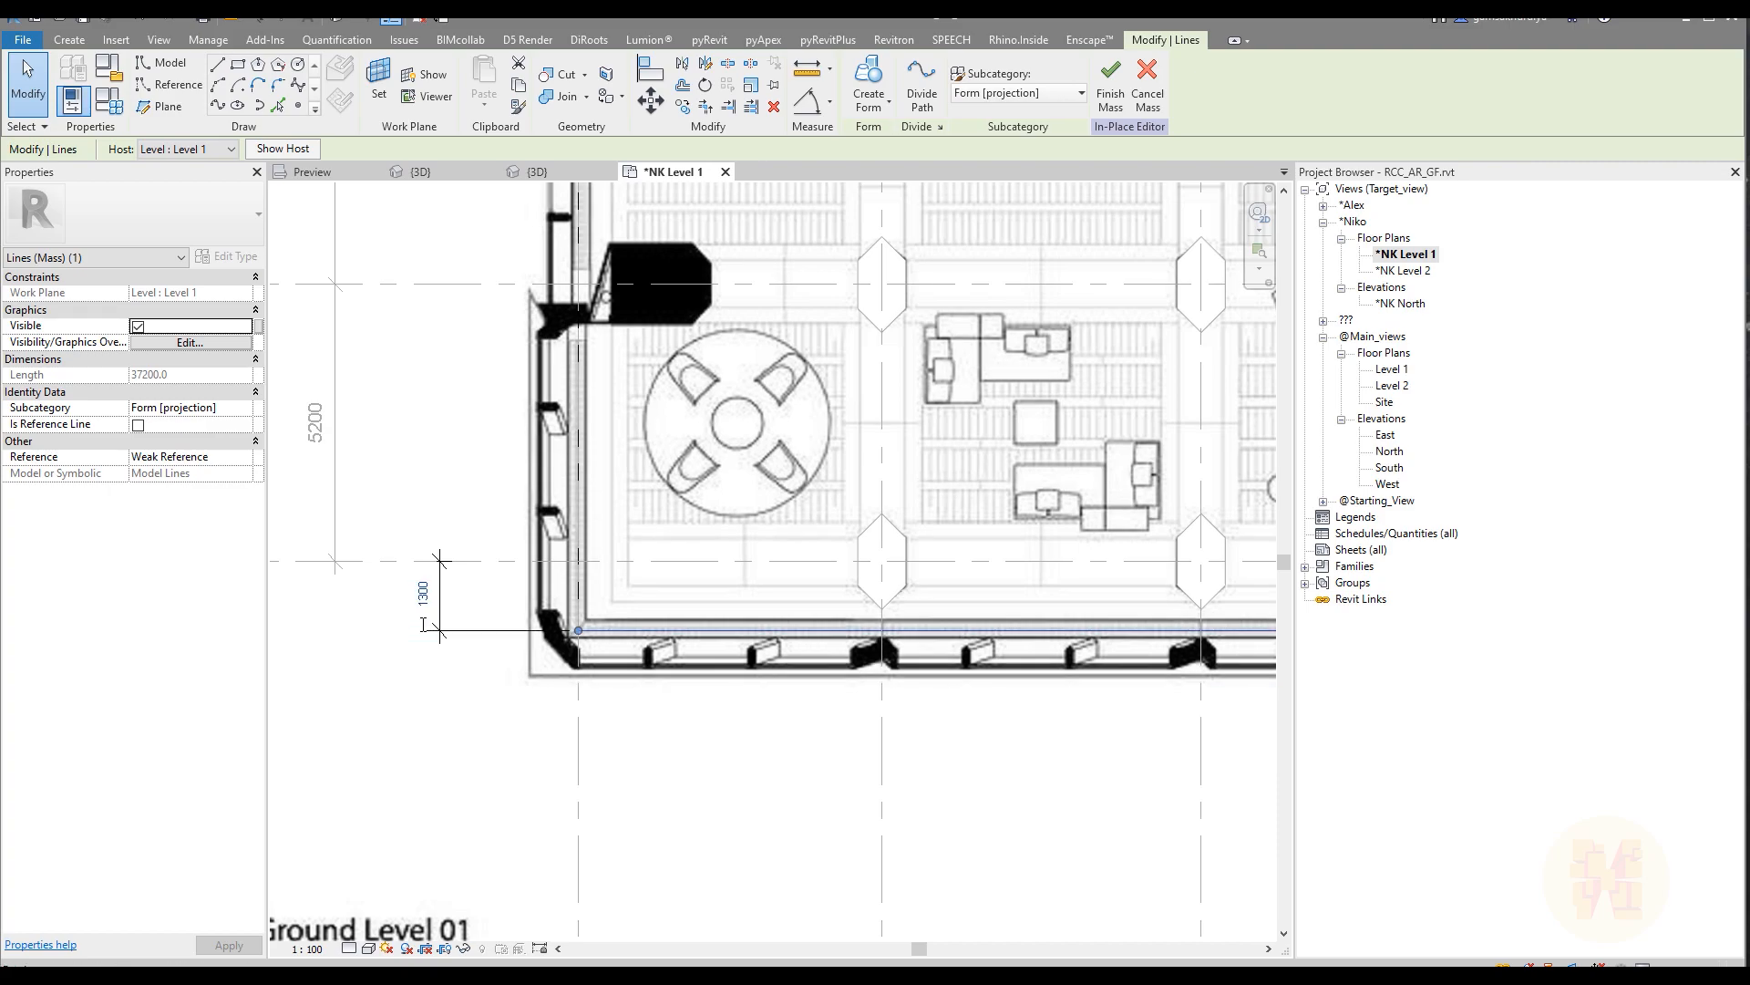
{"action": "left_click", "coordinate": [442, 603]}
{"action": "key", "text": "Delete"}
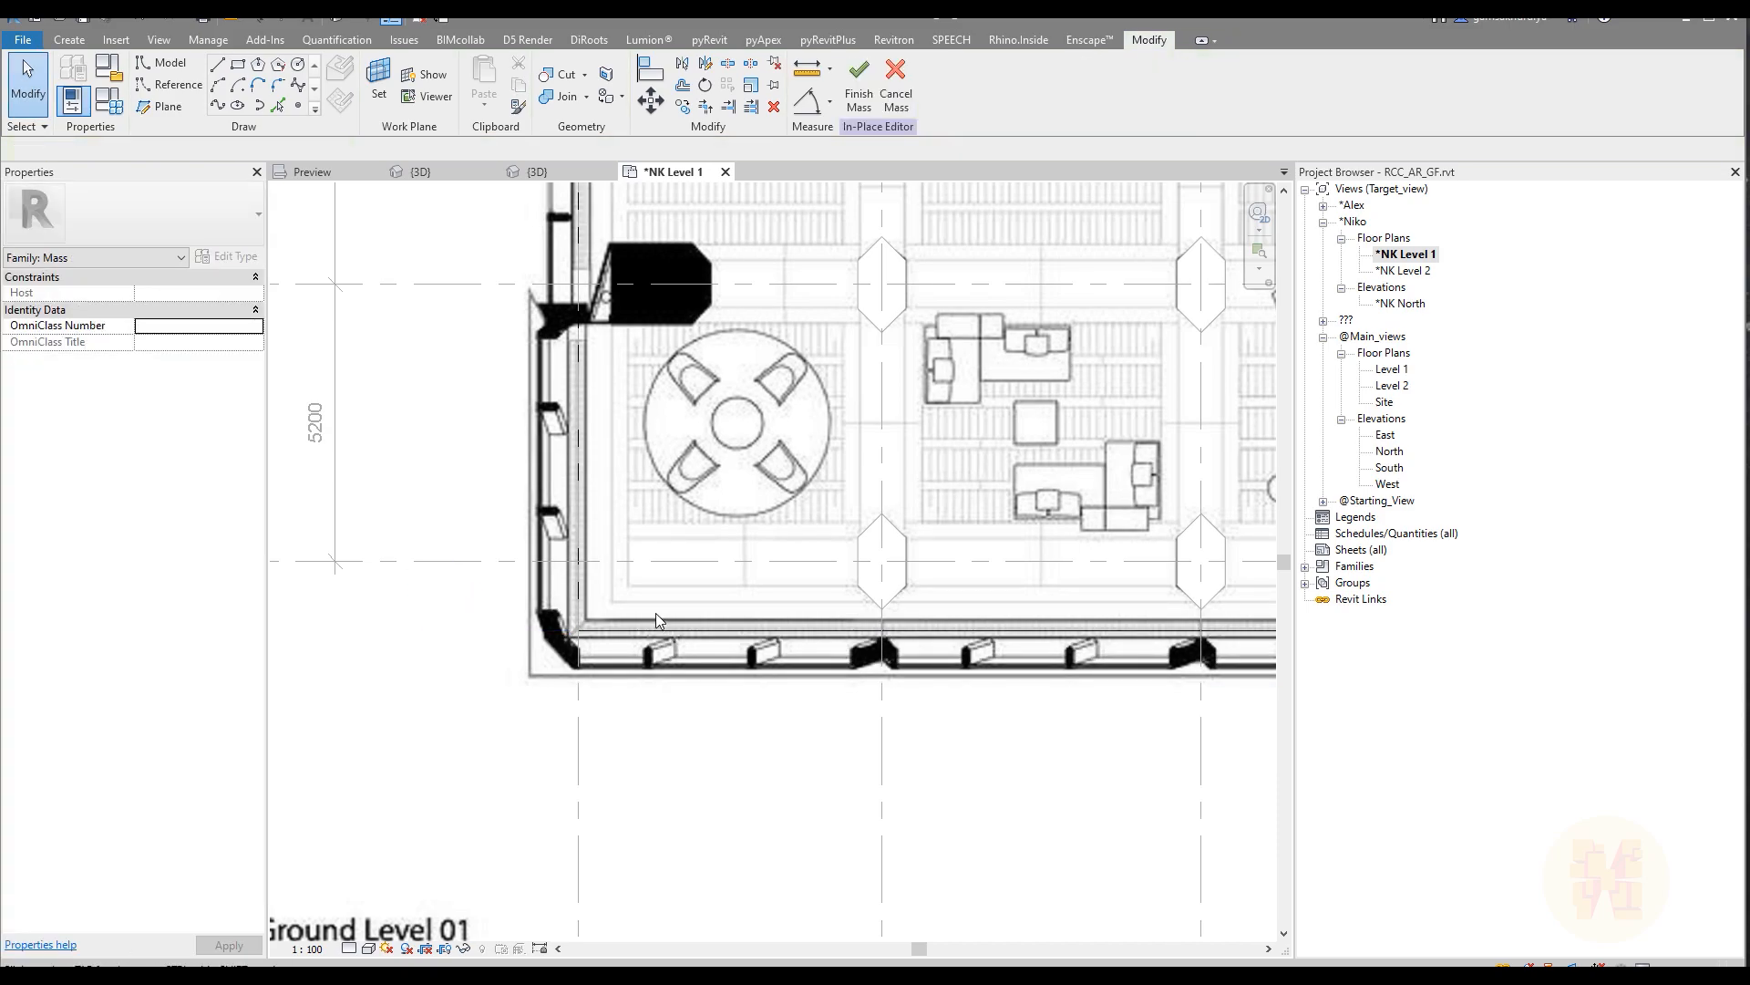
Step: Examine the outline against the floor plan along the lower edge and at the facade recesses beside the stair cores
{"action": "scroll", "coordinate": [656, 615], "scroll_direction": "down", "scroll_amount": 6}
{"action": "scroll", "coordinate": [679, 656], "scroll_direction": "up", "scroll_amount": 1}
{"action": "middle_click_drag", "start_coordinate": [679, 657], "coordinate": [279, 685]}
{"action": "middle_click_drag", "start_coordinate": [762, 636], "coordinate": [673, 699]}
{"action": "scroll", "coordinate": [1068, 724], "scroll_direction": "up", "scroll_amount": 2}
{"action": "scroll", "coordinate": [904, 691], "scroll_direction": "up", "scroll_amount": 2}
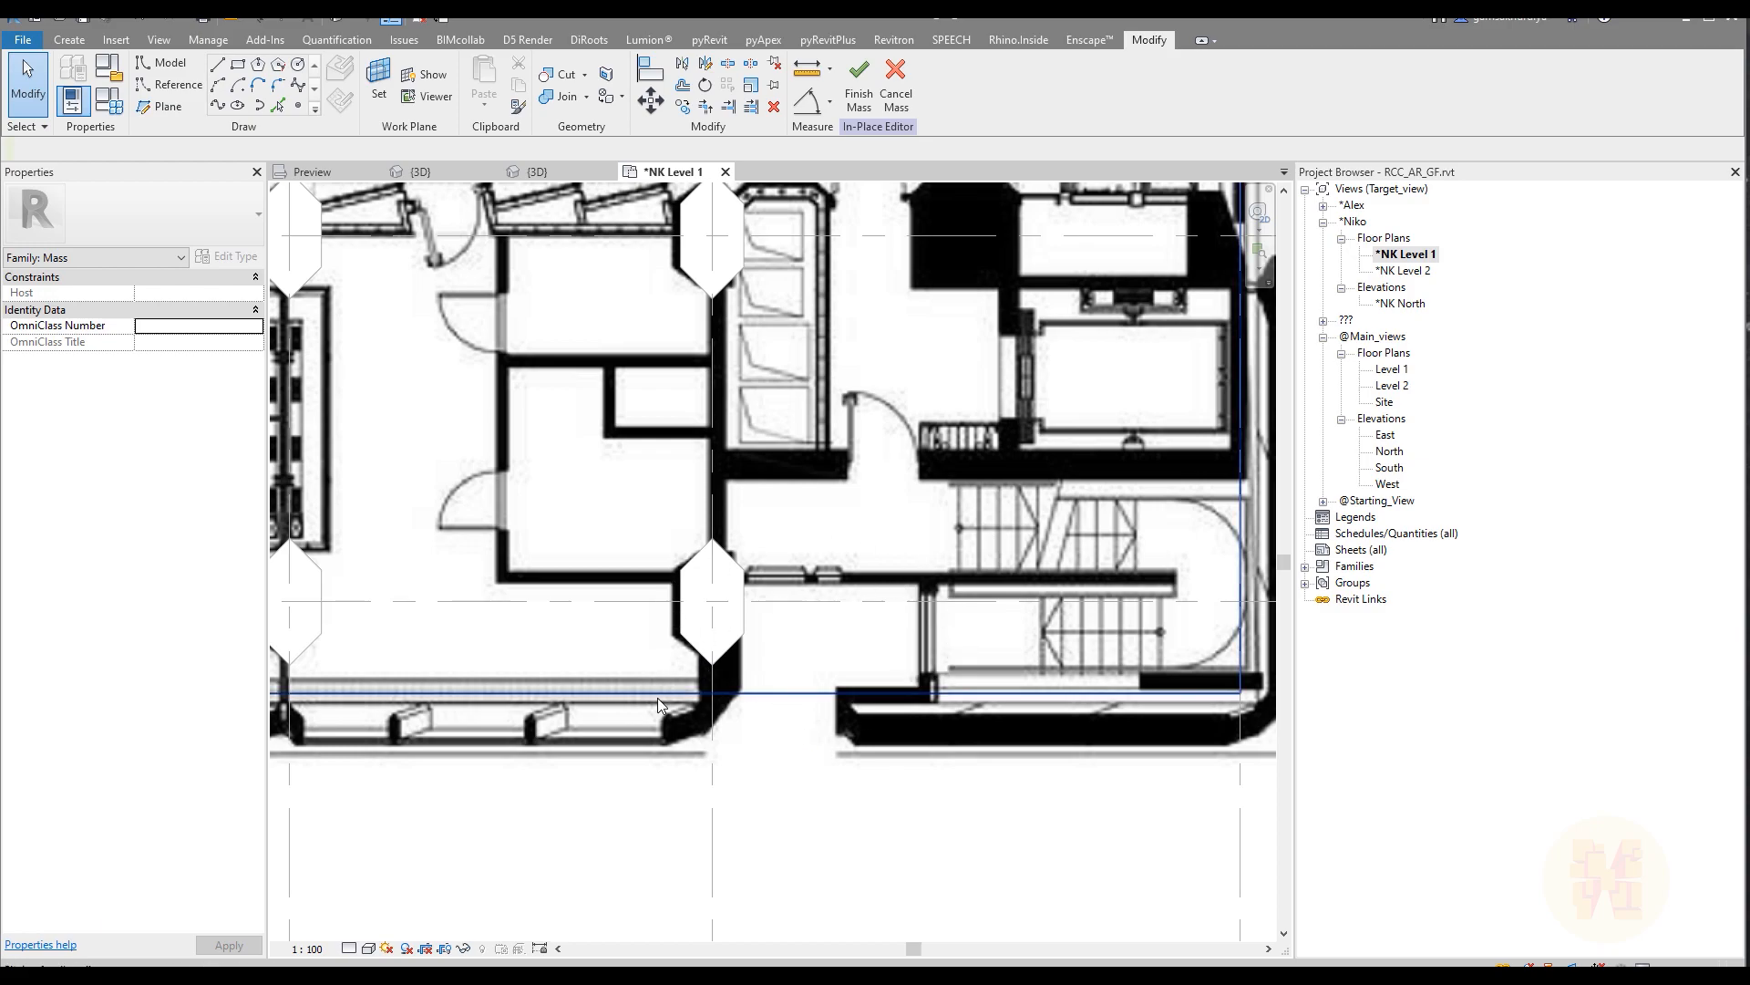
{"action": "scroll", "coordinate": [830, 694], "scroll_direction": "down", "scroll_amount": 2}
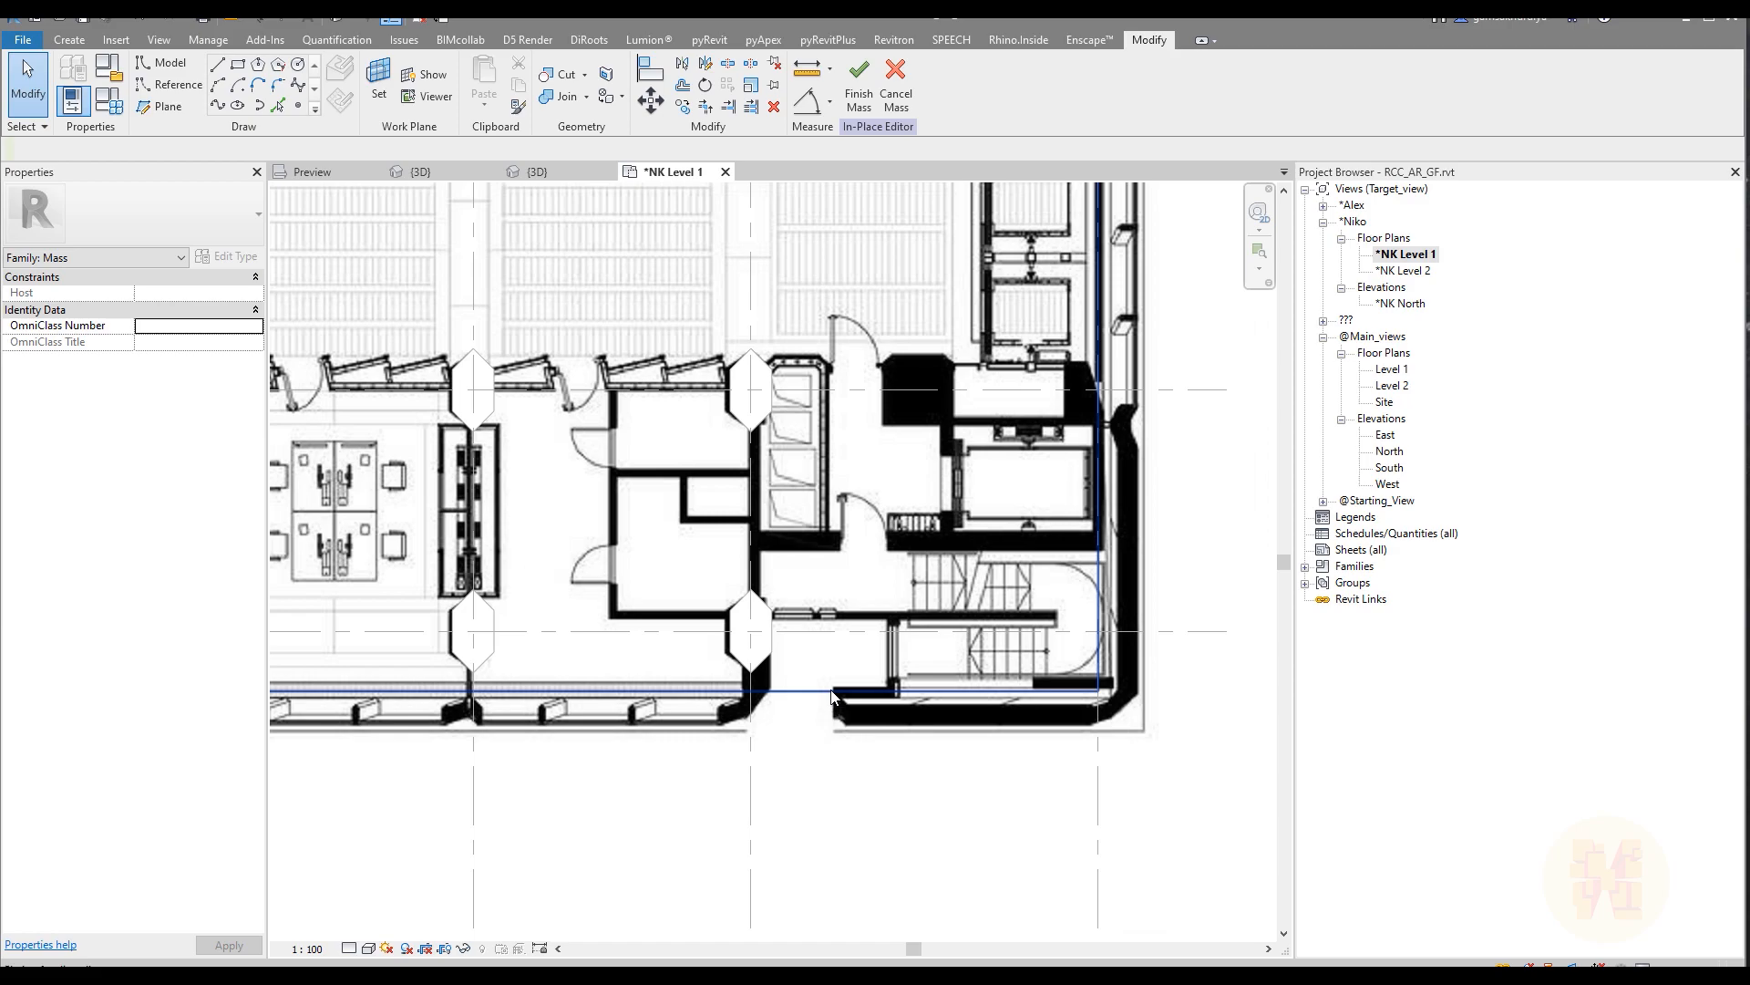
{"action": "scroll", "coordinate": [832, 694], "scroll_direction": "down", "scroll_amount": 2}
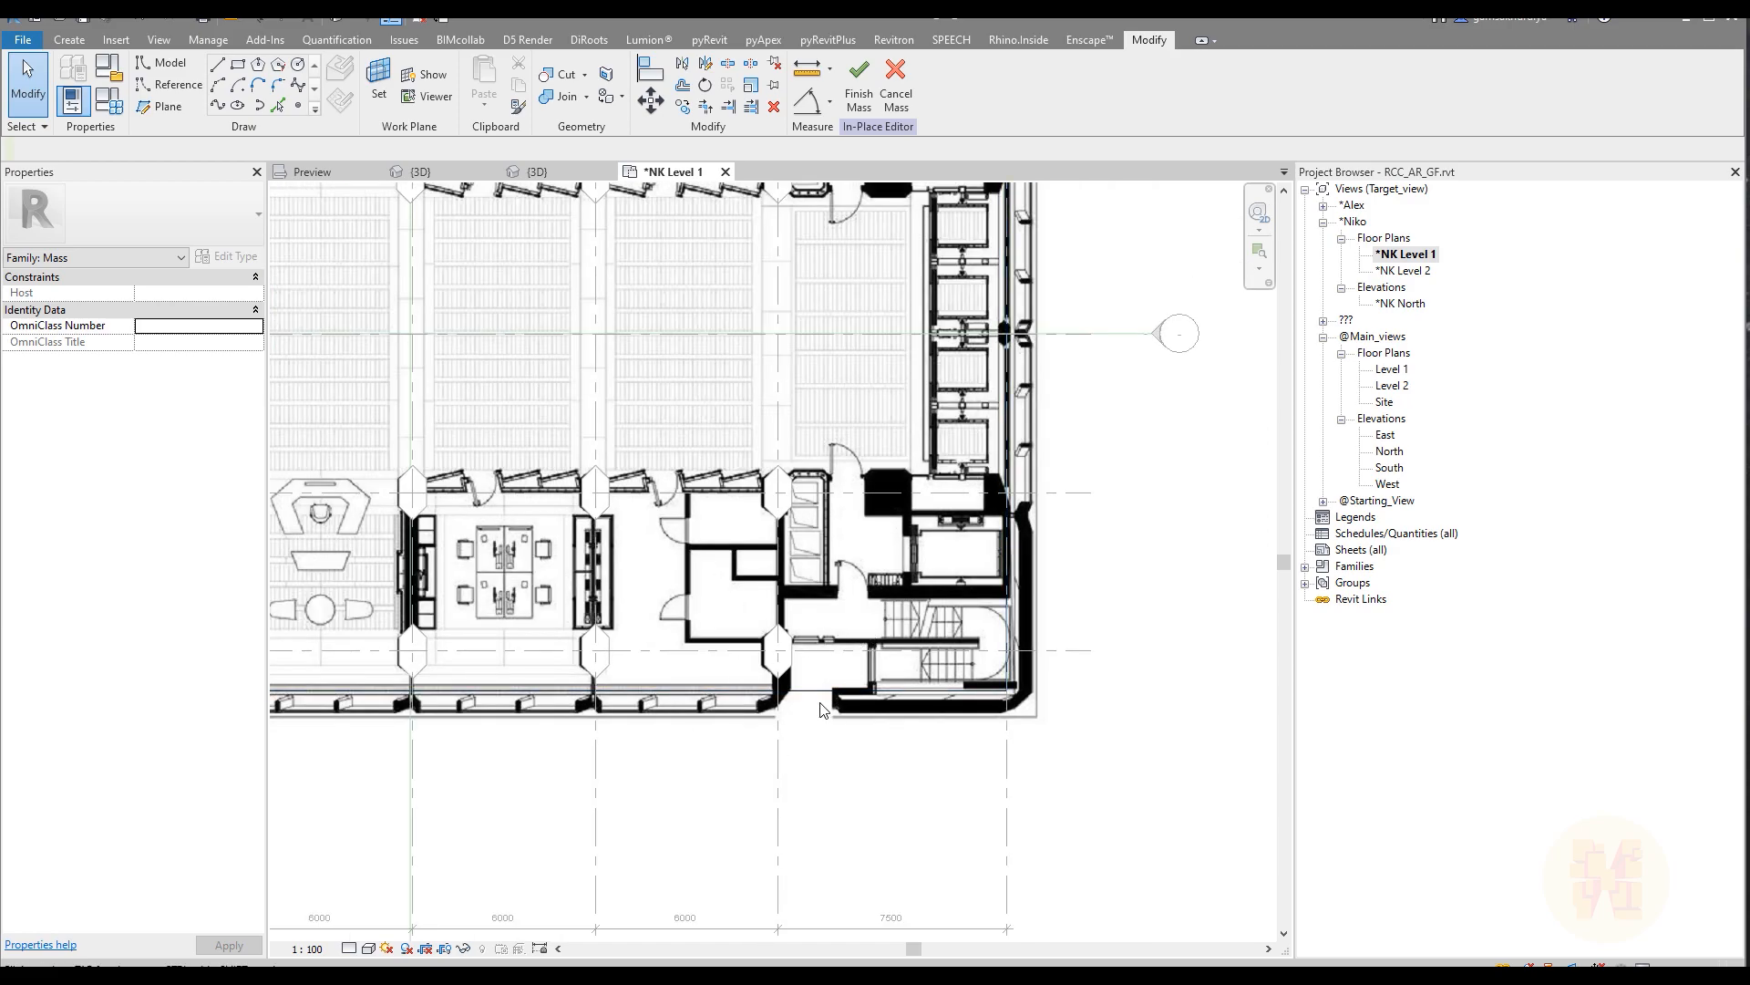
{"action": "scroll", "coordinate": [822, 709], "scroll_direction": "down", "scroll_amount": 4}
{"action": "scroll", "coordinate": [841, 462], "scroll_direction": "up", "scroll_amount": 4}
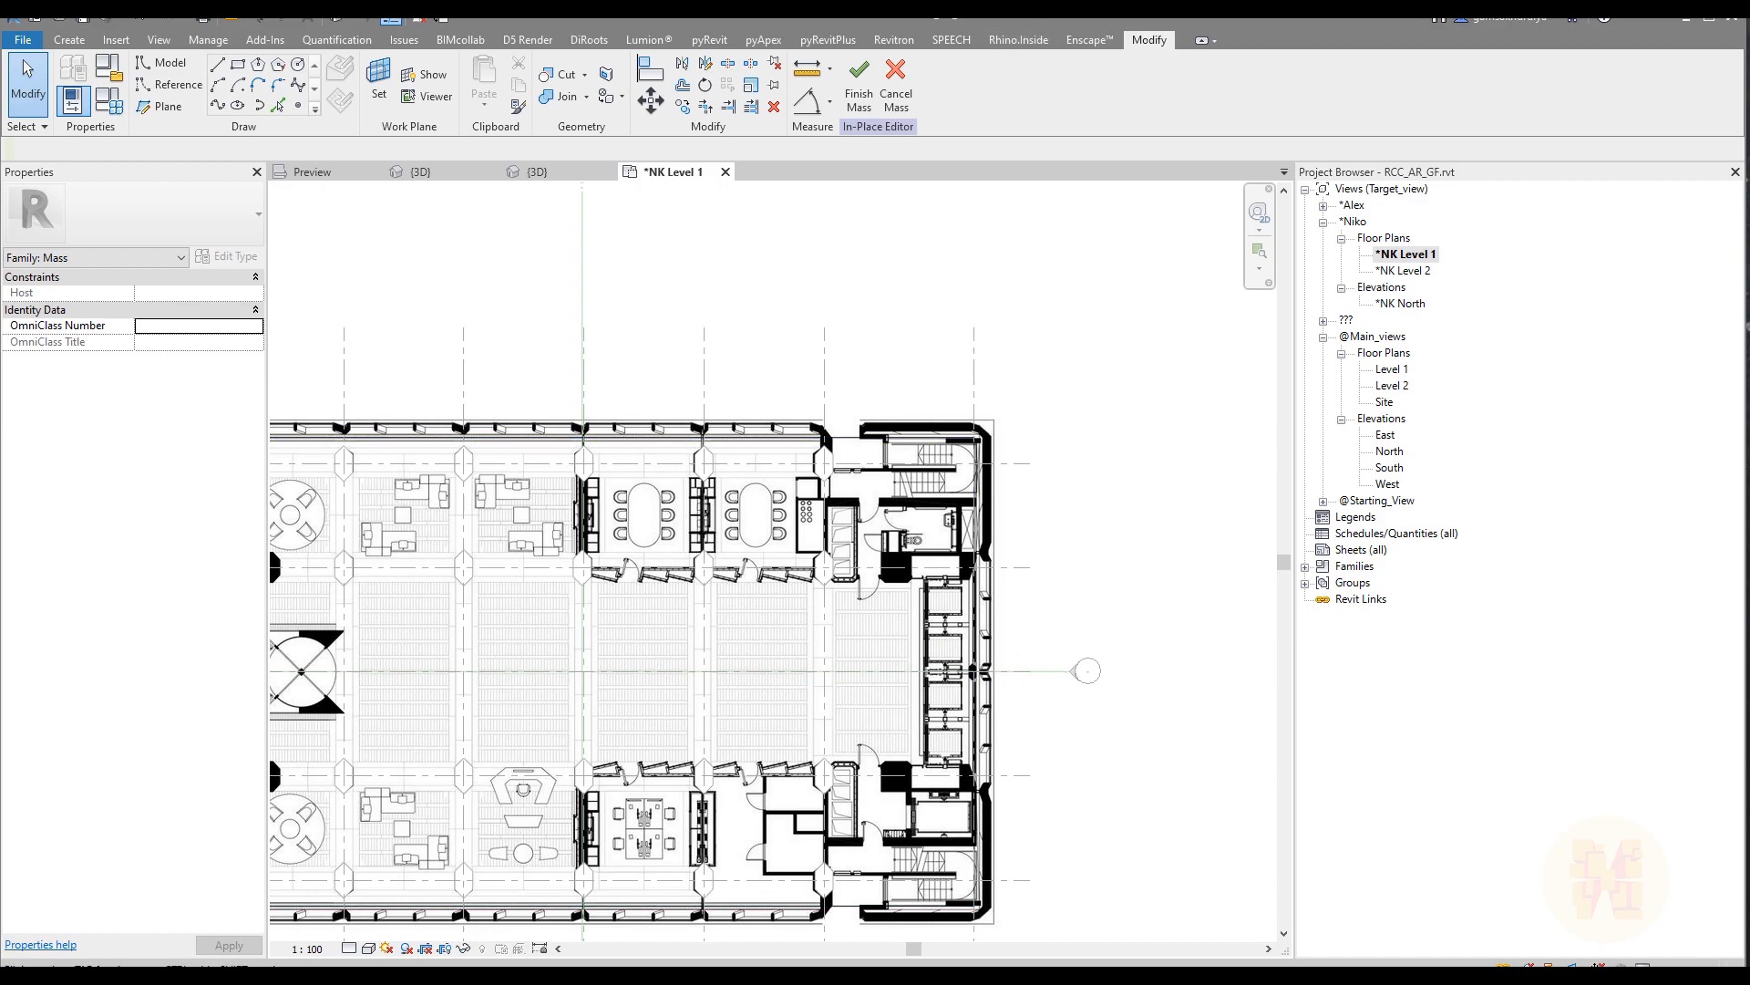
{"action": "left_click_drag", "start_coordinate": [802, 367], "coordinate": [972, 460]}
{"action": "mouse_move", "coordinate": [720, 422]}
{"action": "left_mouse_down"}
{"action": "mouse_move", "coordinate": [821, 421]}
{"action": "mouse_move", "coordinate": [832, 447]}
{"action": "mouse_move", "coordinate": [861, 410]}
{"action": "mouse_move", "coordinate": [965, 399]}
{"action": "mouse_move", "coordinate": [952, 413]}
{"action": "left_mouse_up"}
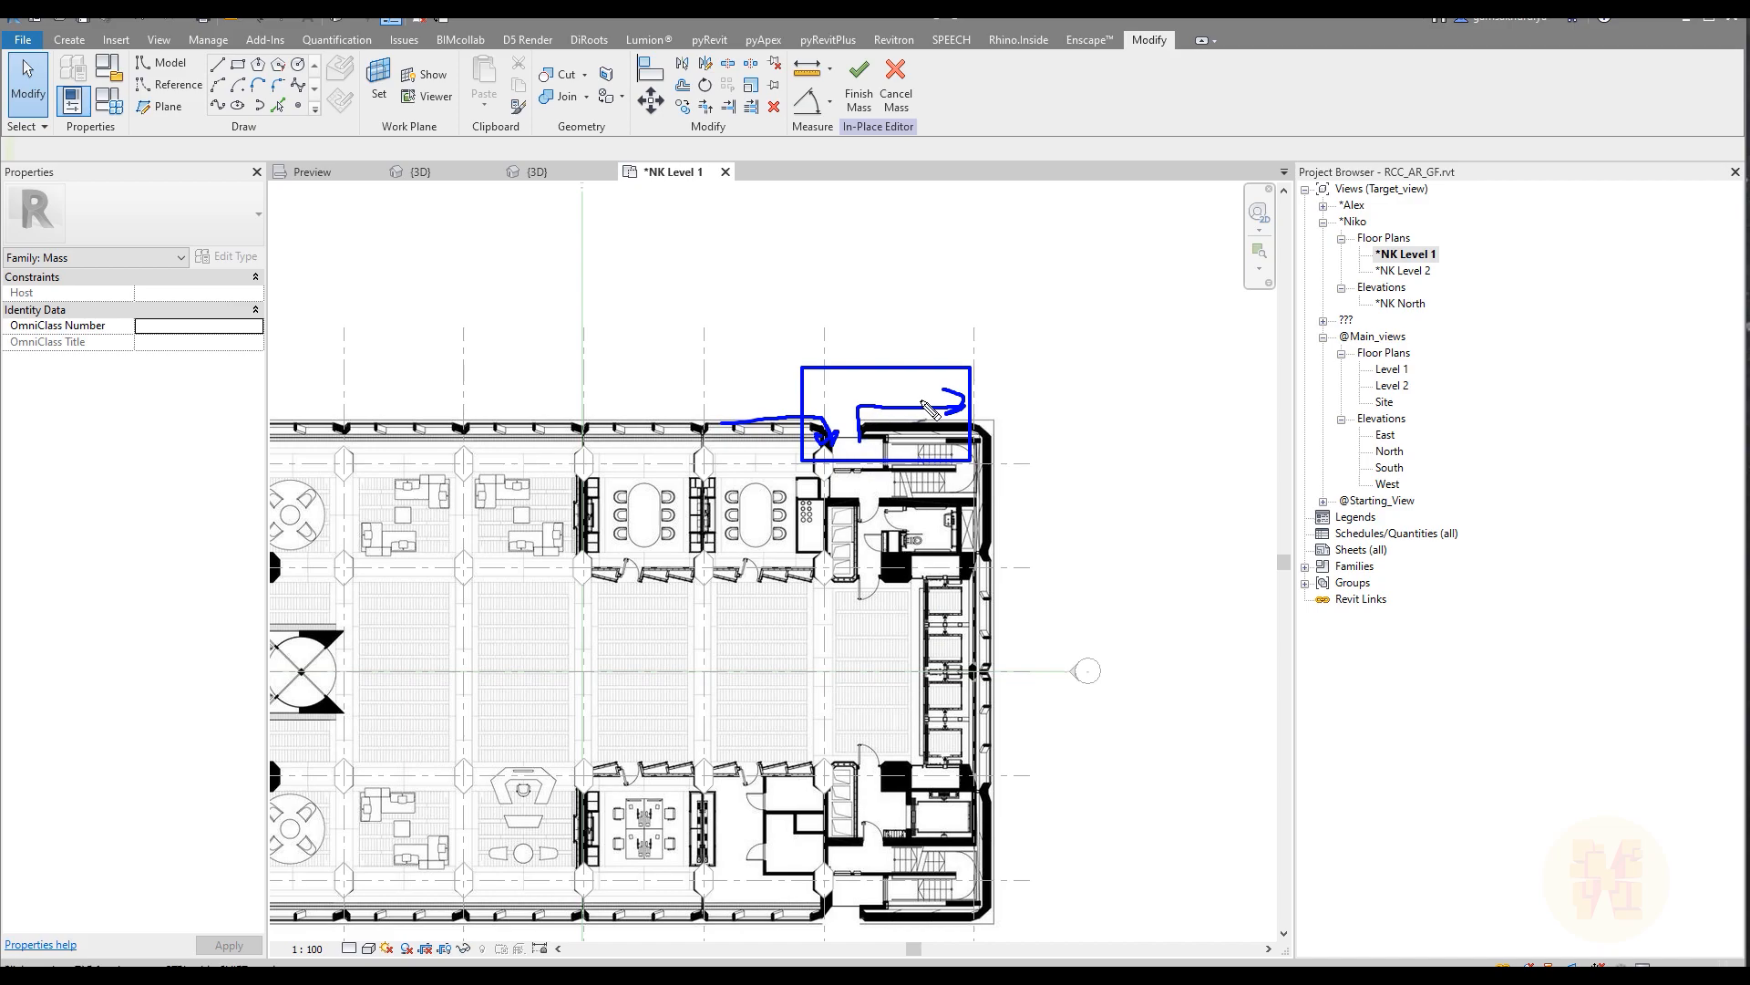
{"action": "key", "text": "Escape"}
{"action": "scroll", "coordinate": [994, 429], "scroll_direction": "down", "scroll_amount": 3}
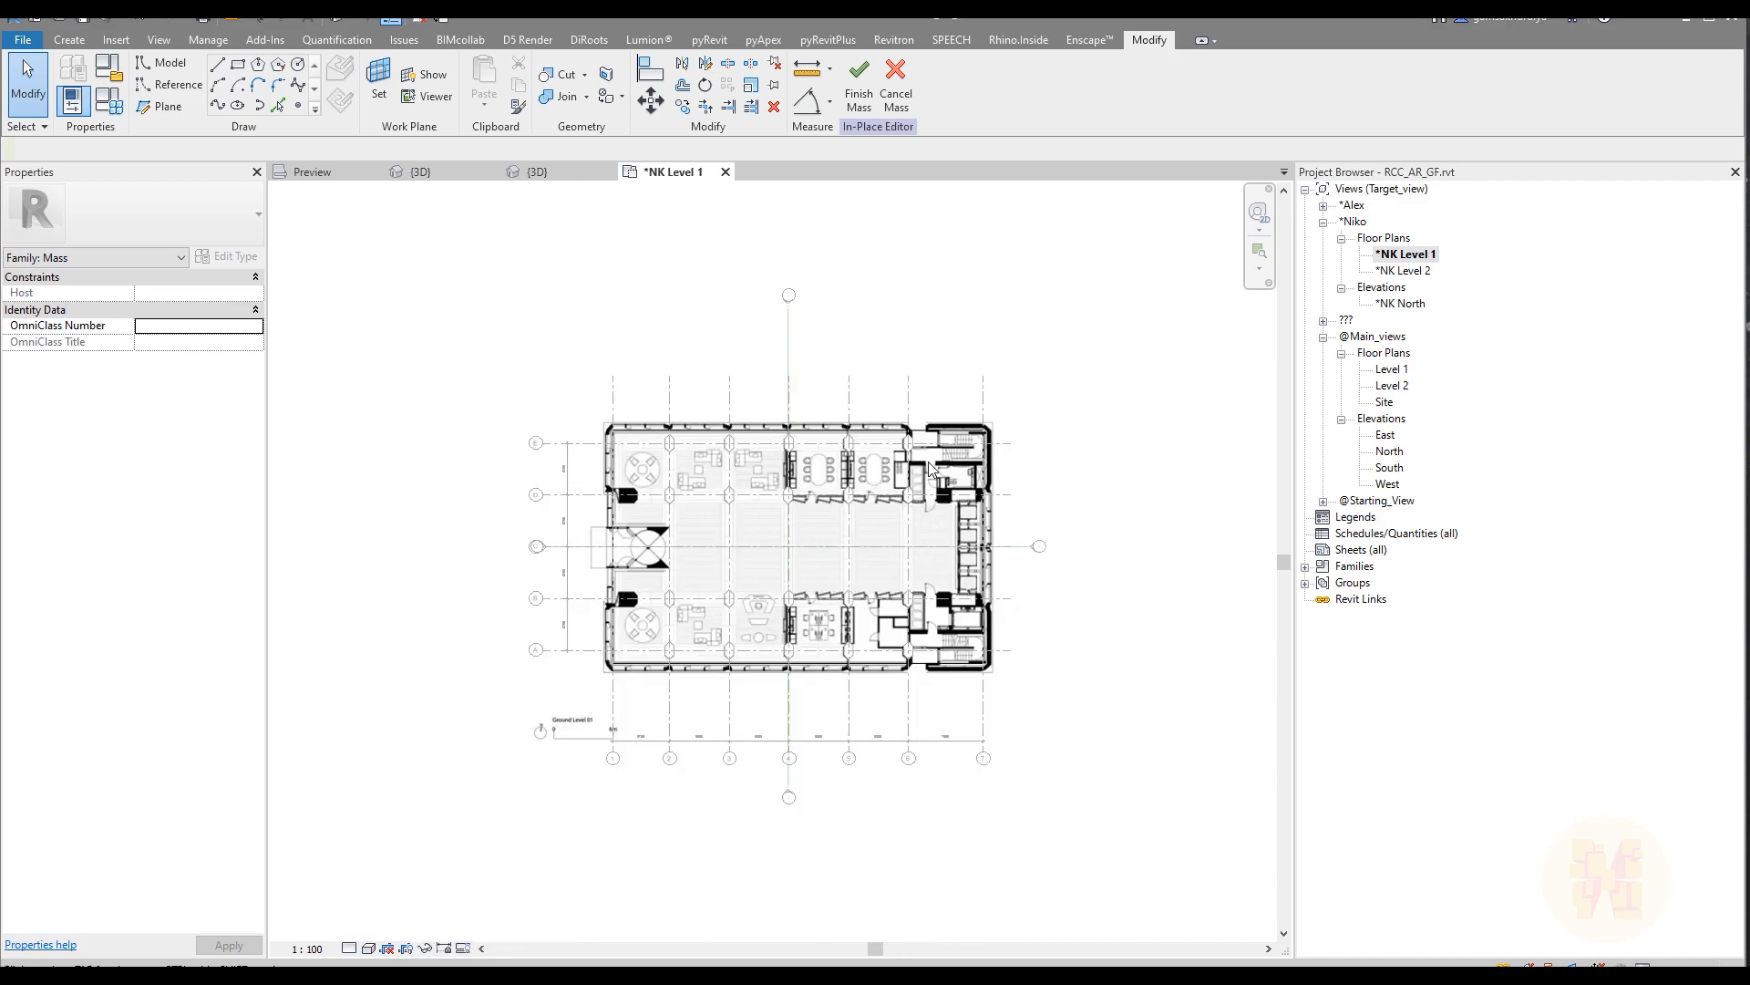
{"action": "middle_click_drag", "start_coordinate": [941, 474], "coordinate": [811, 508]}
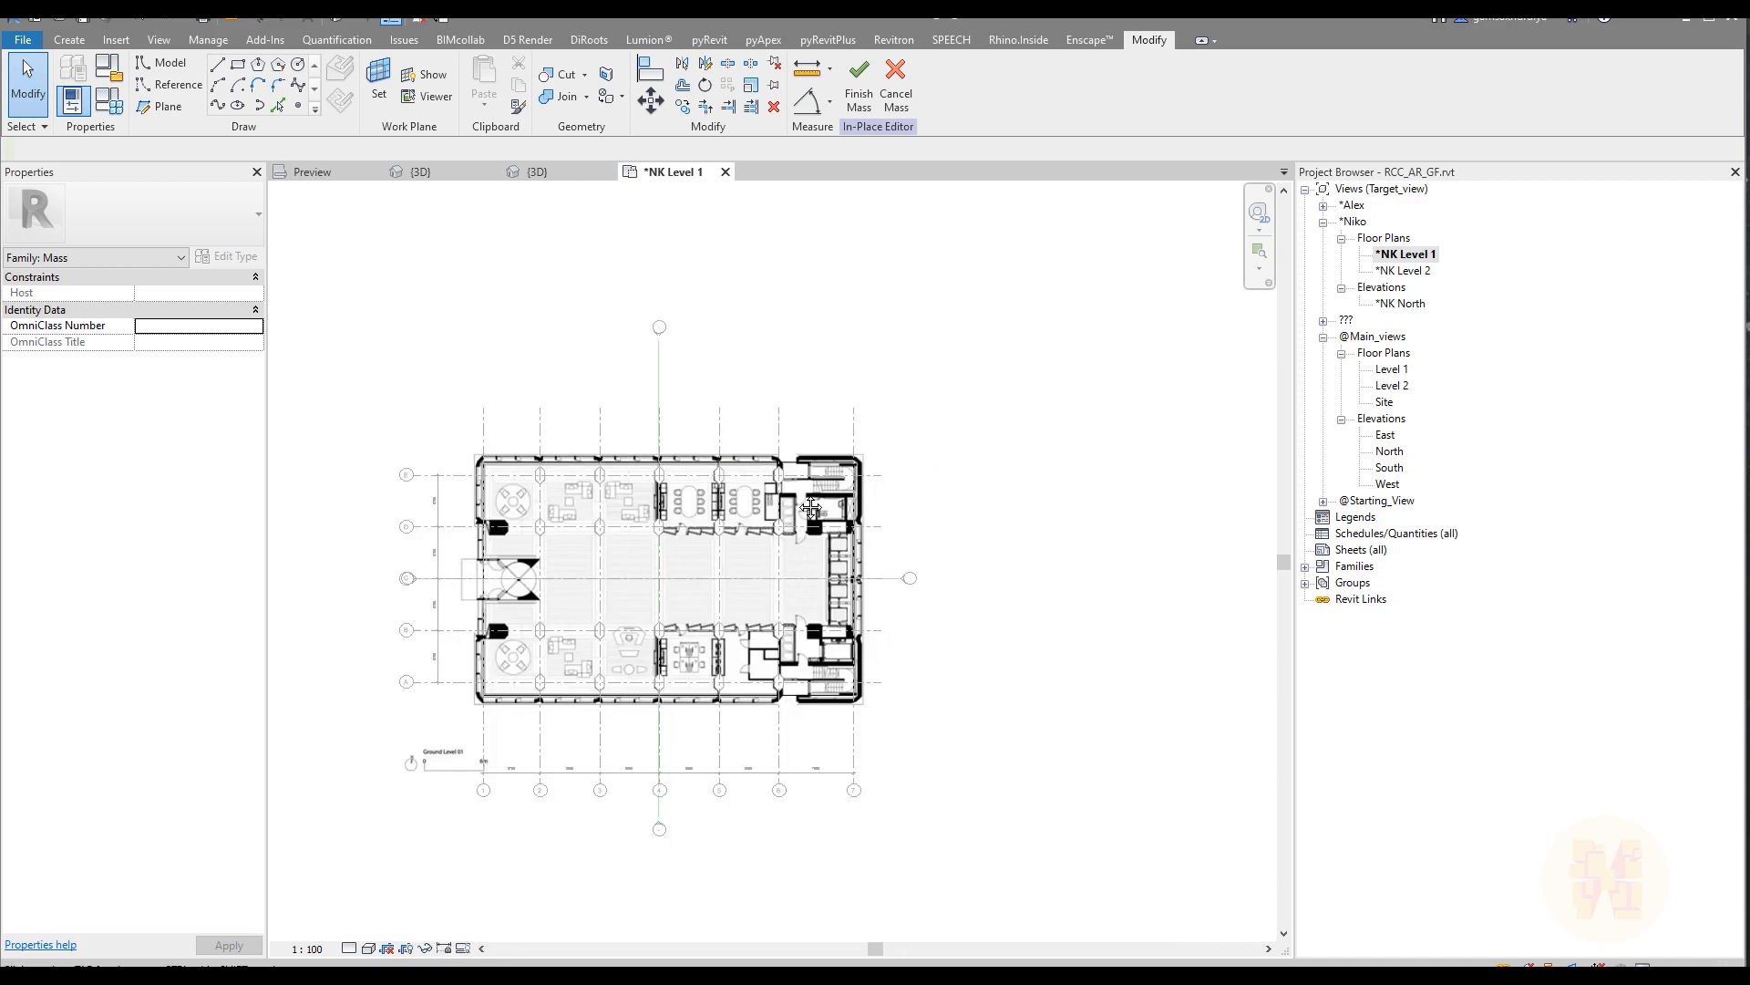
Step: Create a solid form from the rectangular outline in the 3D view and inspect it against the levels
{"action": "left_click", "coordinate": [438, 183]}
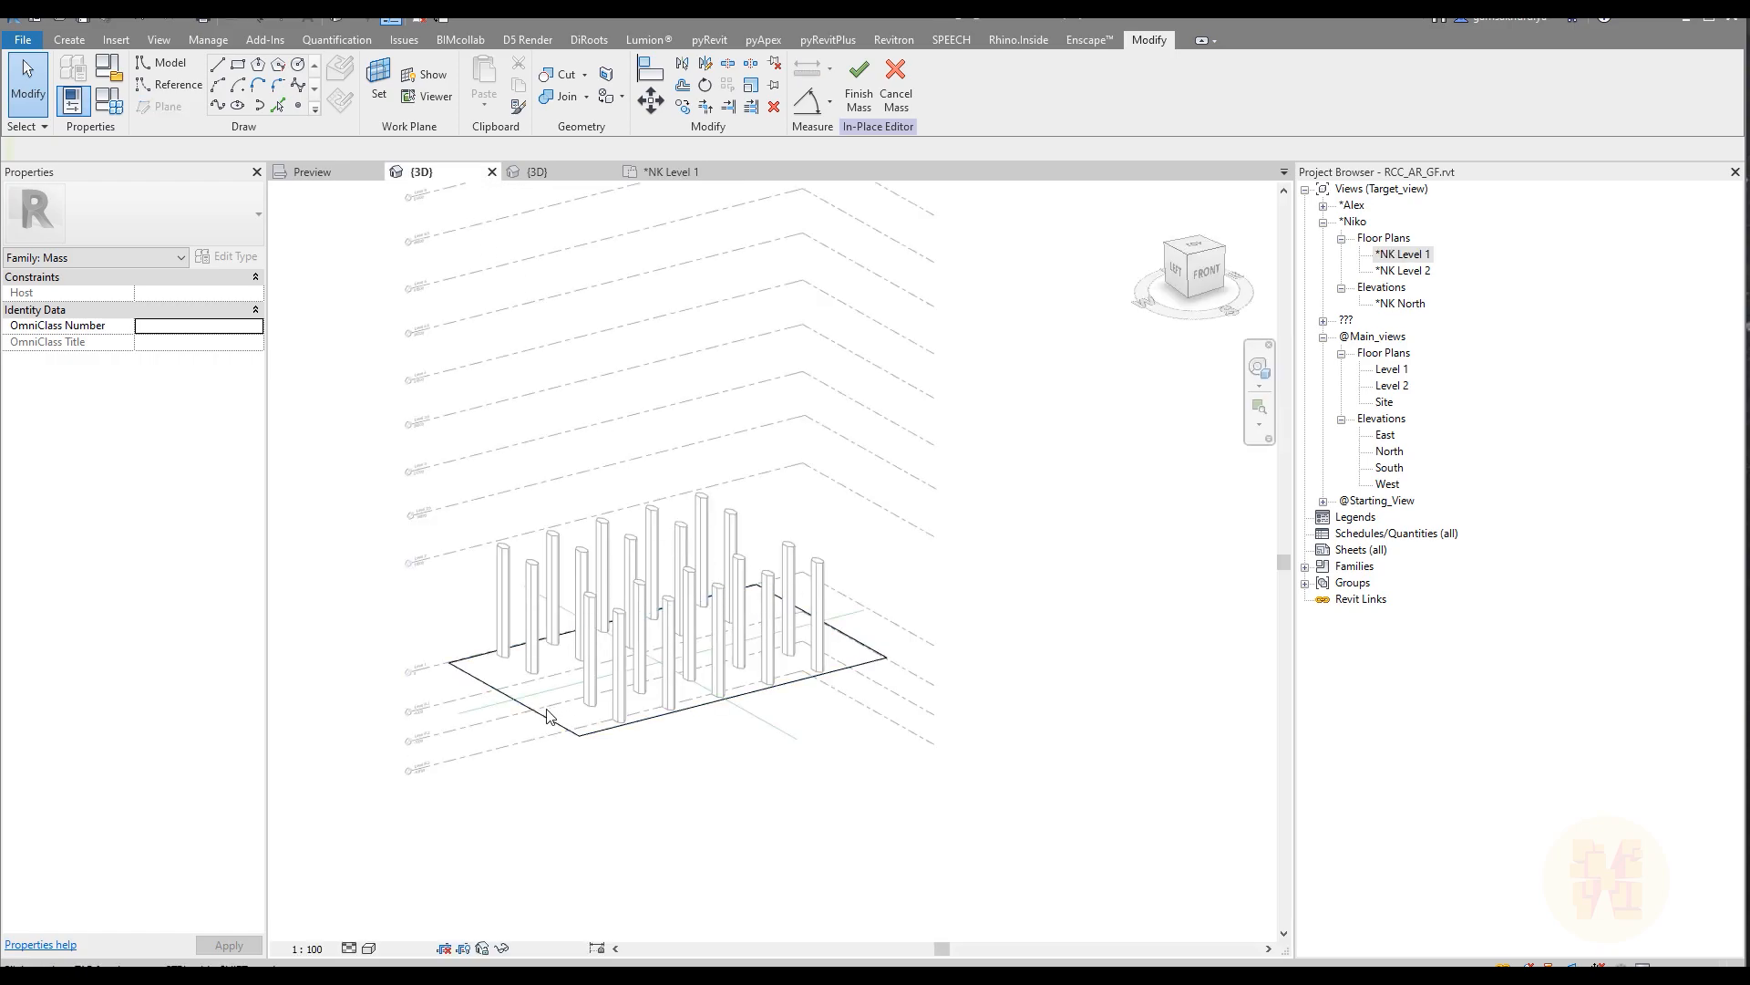
{"action": "left_click", "coordinate": [557, 722]}
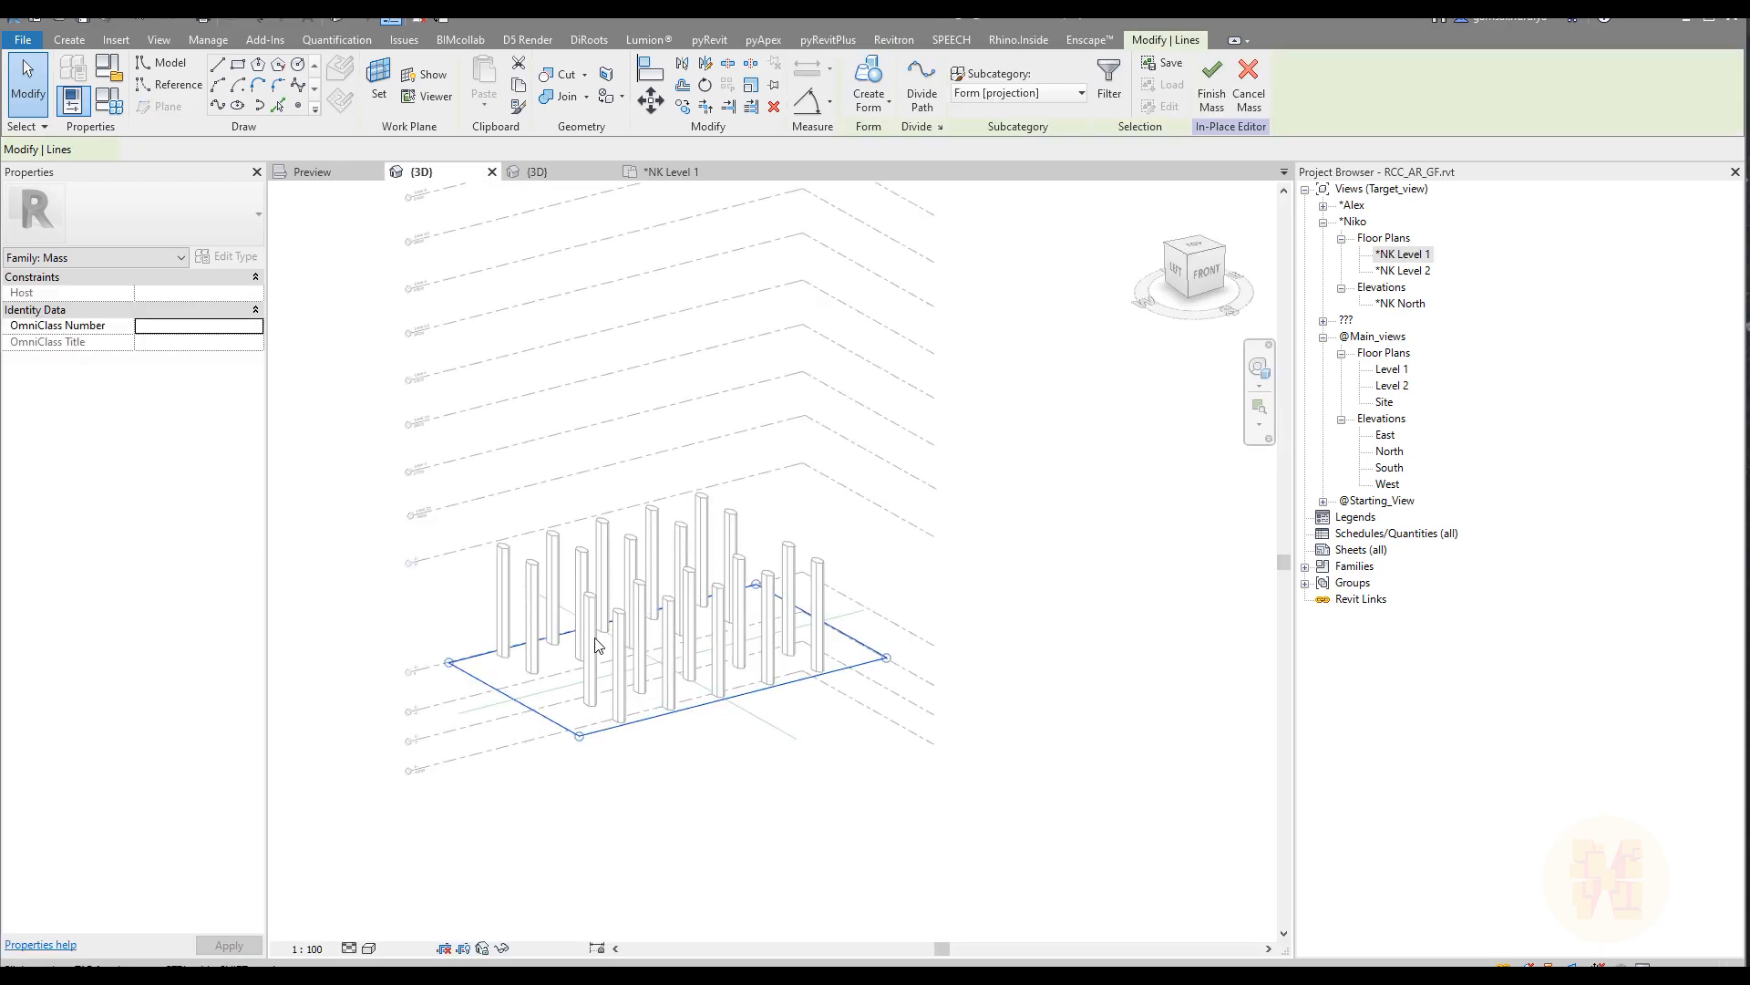
{"action": "left_click", "coordinate": [869, 87]}
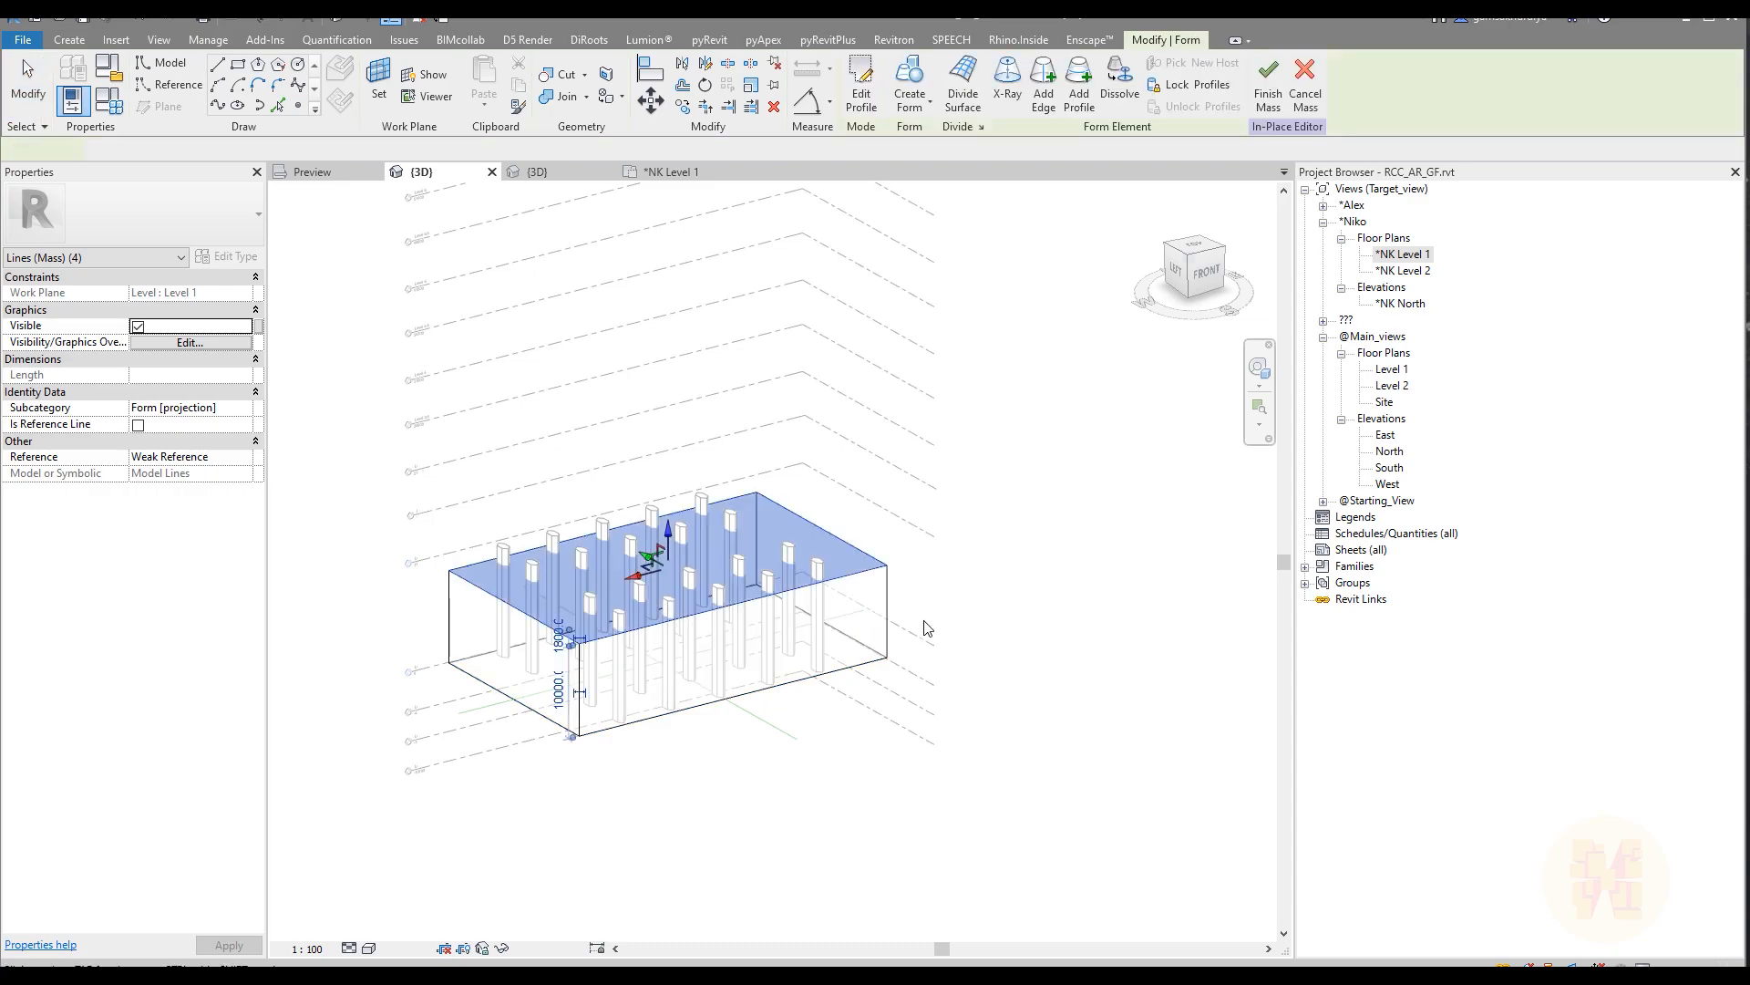
{"action": "middle_click_drag", "start_coordinate": [949, 621], "coordinate": [868, 612], "text": "shift"}
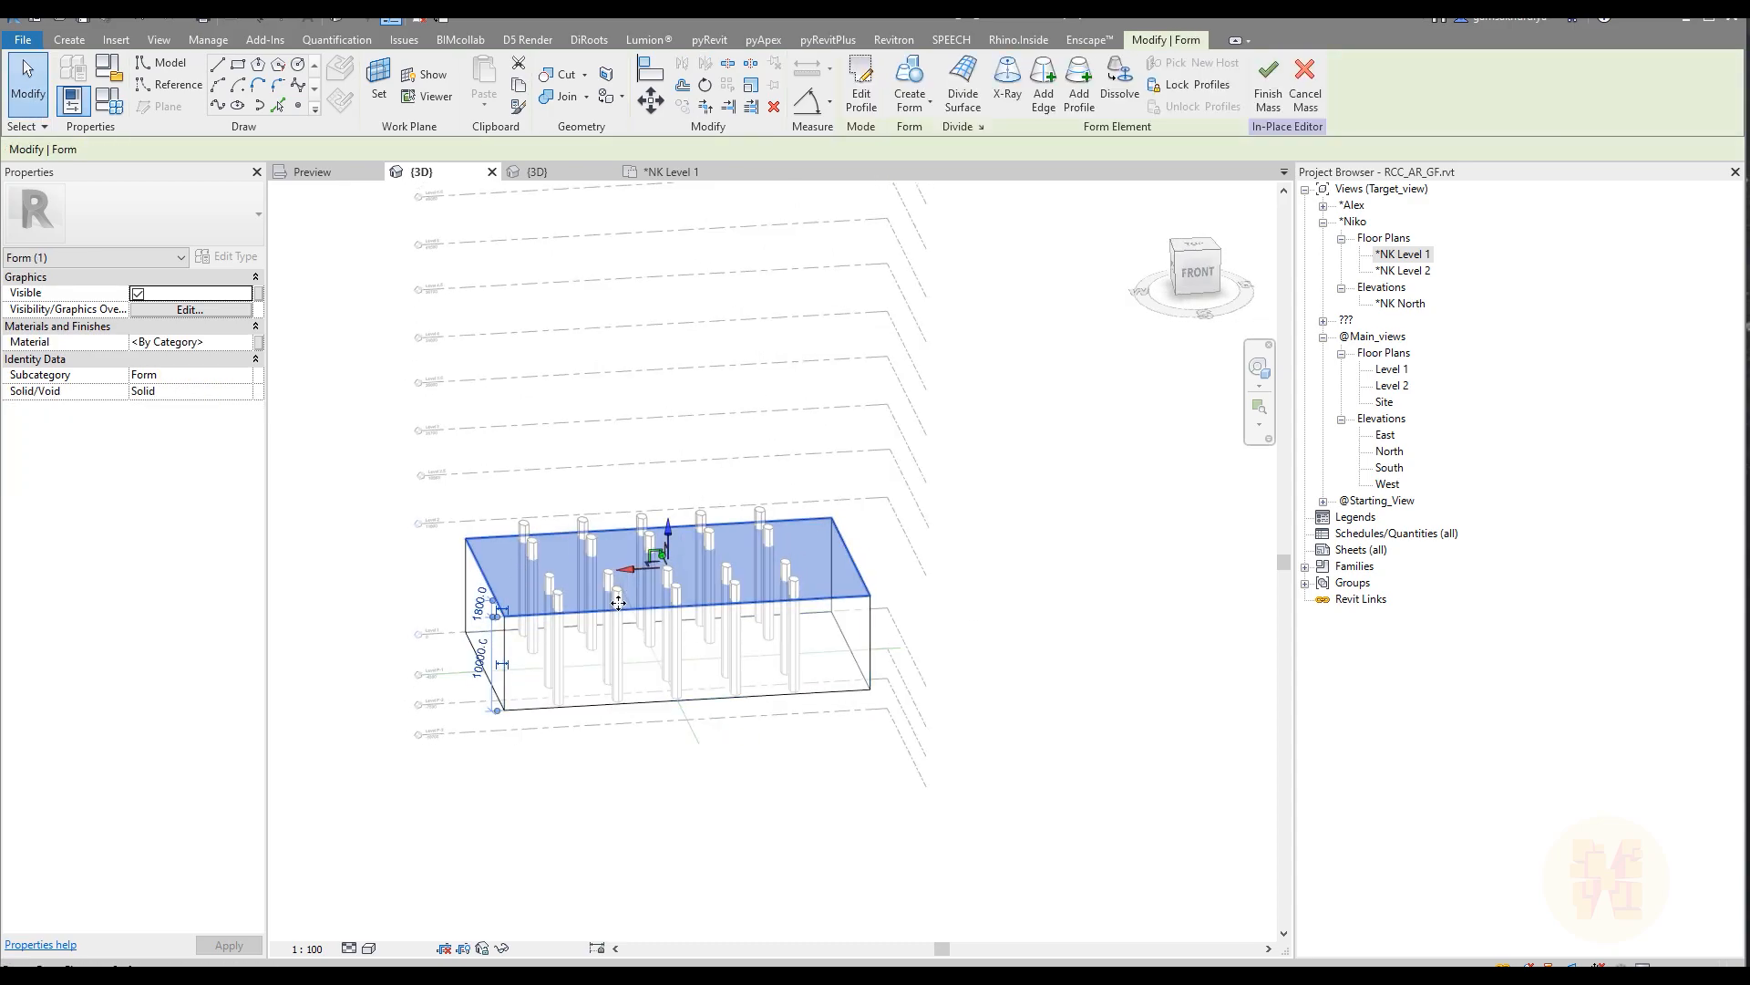
{"action": "middle_click_drag", "start_coordinate": [618, 609], "coordinate": [730, 598], "text": "shift"}
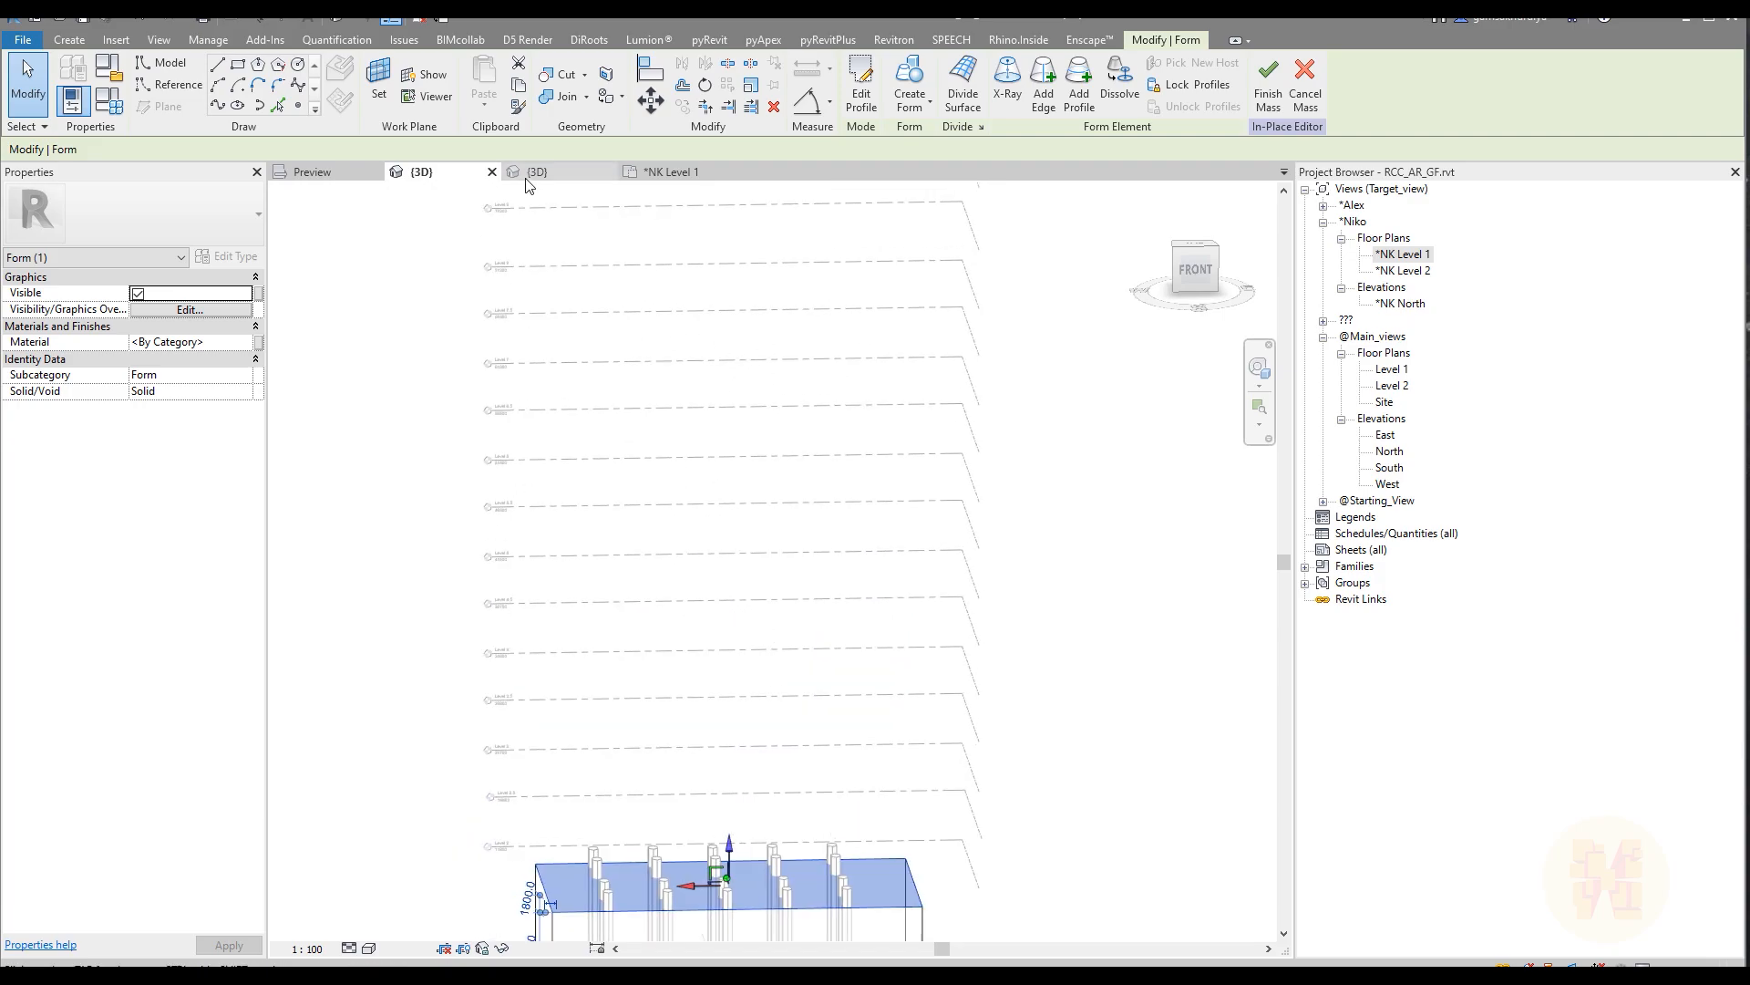
Step: Open the *NK North elevation and examine the tower's roof outline around the TOP ROOF level
{"action": "double_click", "coordinate": [1406, 305]}
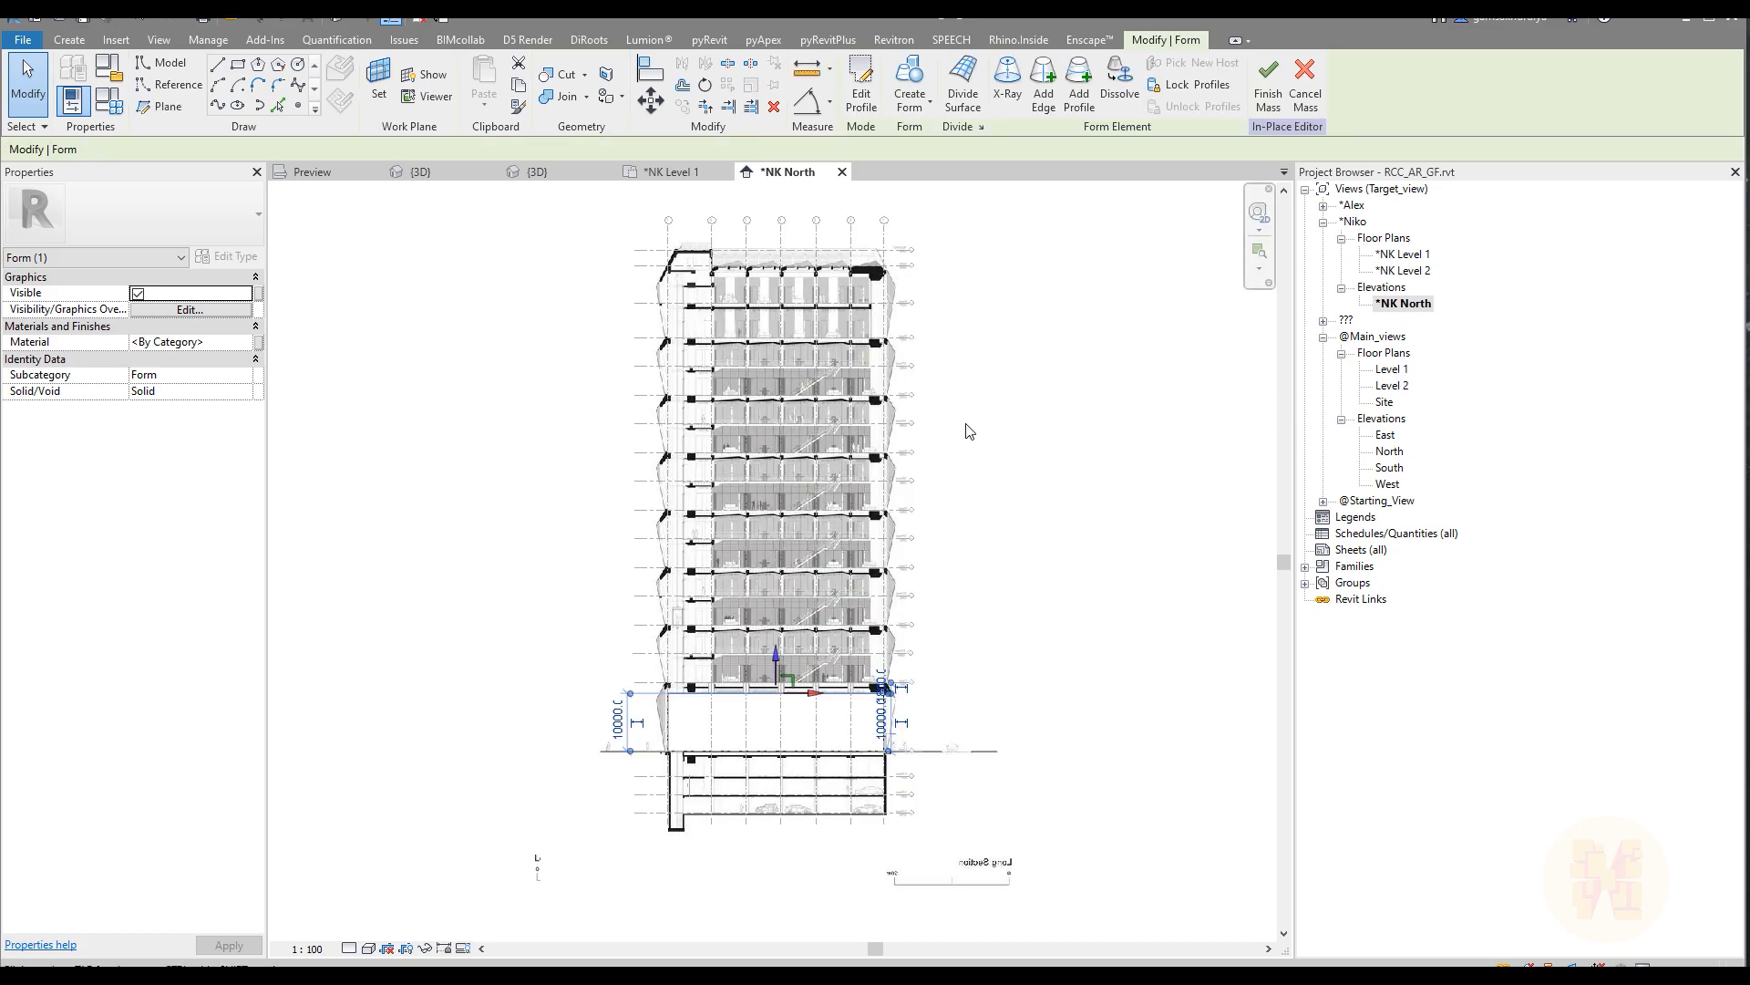
{"action": "middle_click_drag", "start_coordinate": [969, 431], "coordinate": [977, 510]}
{"action": "scroll", "coordinate": [755, 739], "scroll_direction": "up", "scroll_amount": 5}
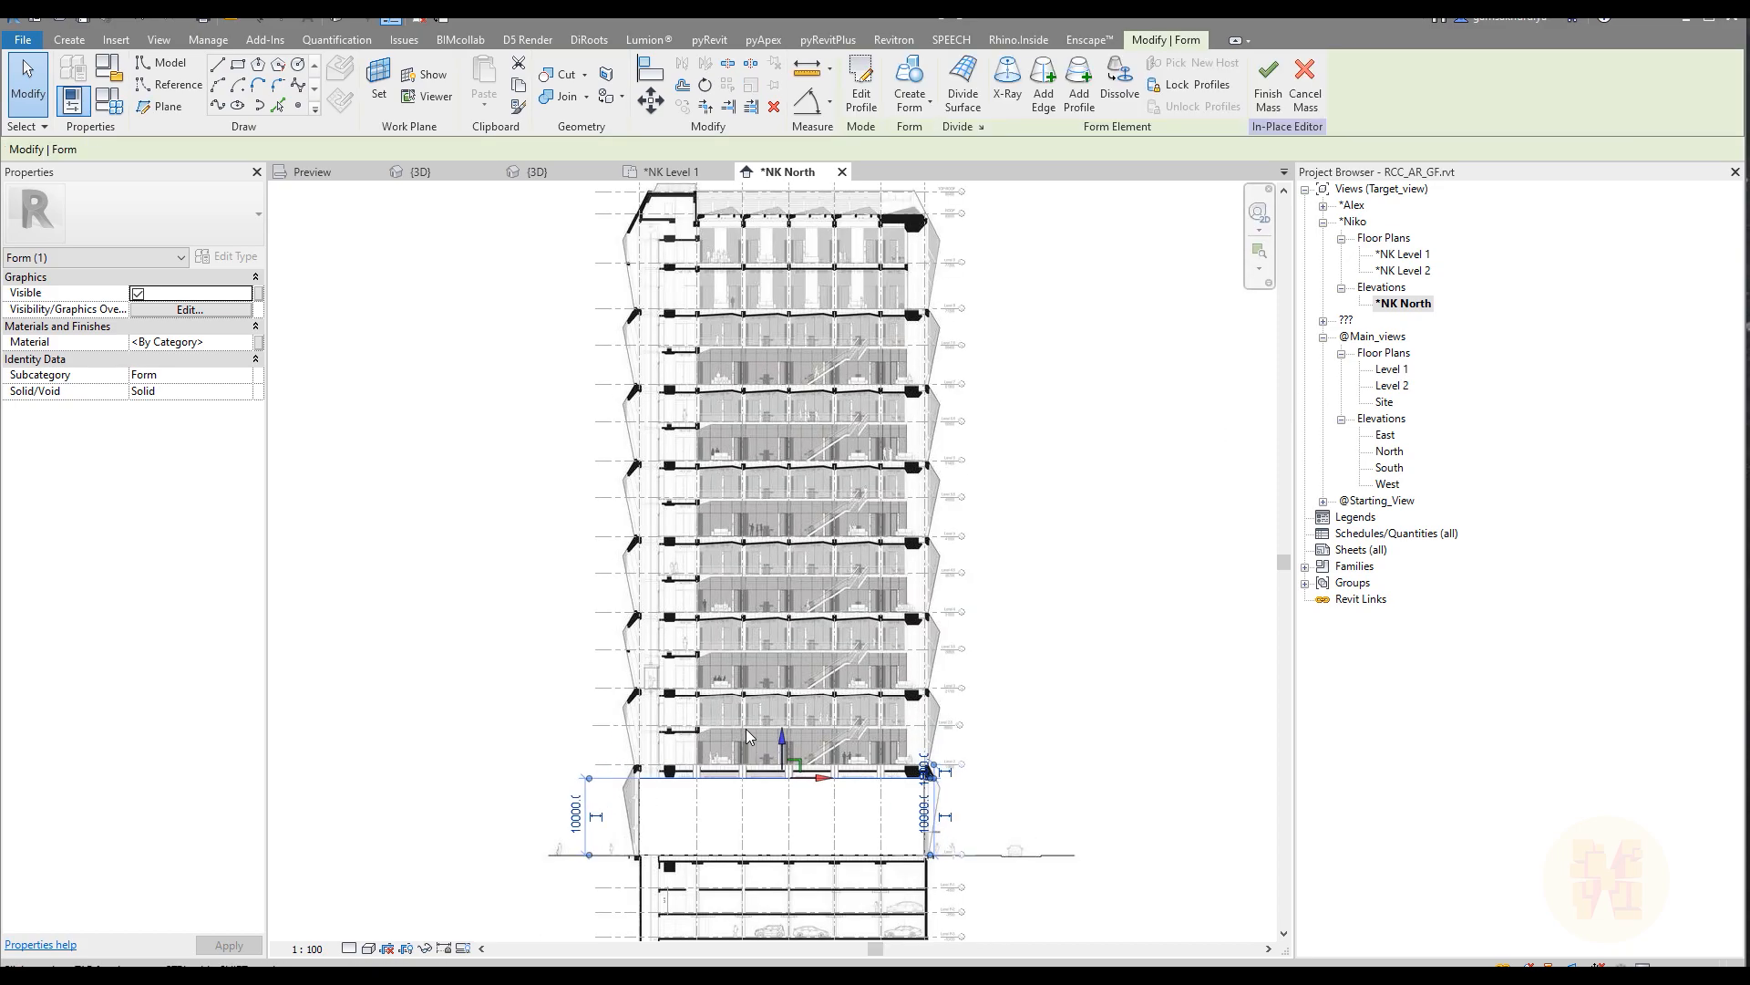
{"action": "left_click", "coordinate": [714, 394]}
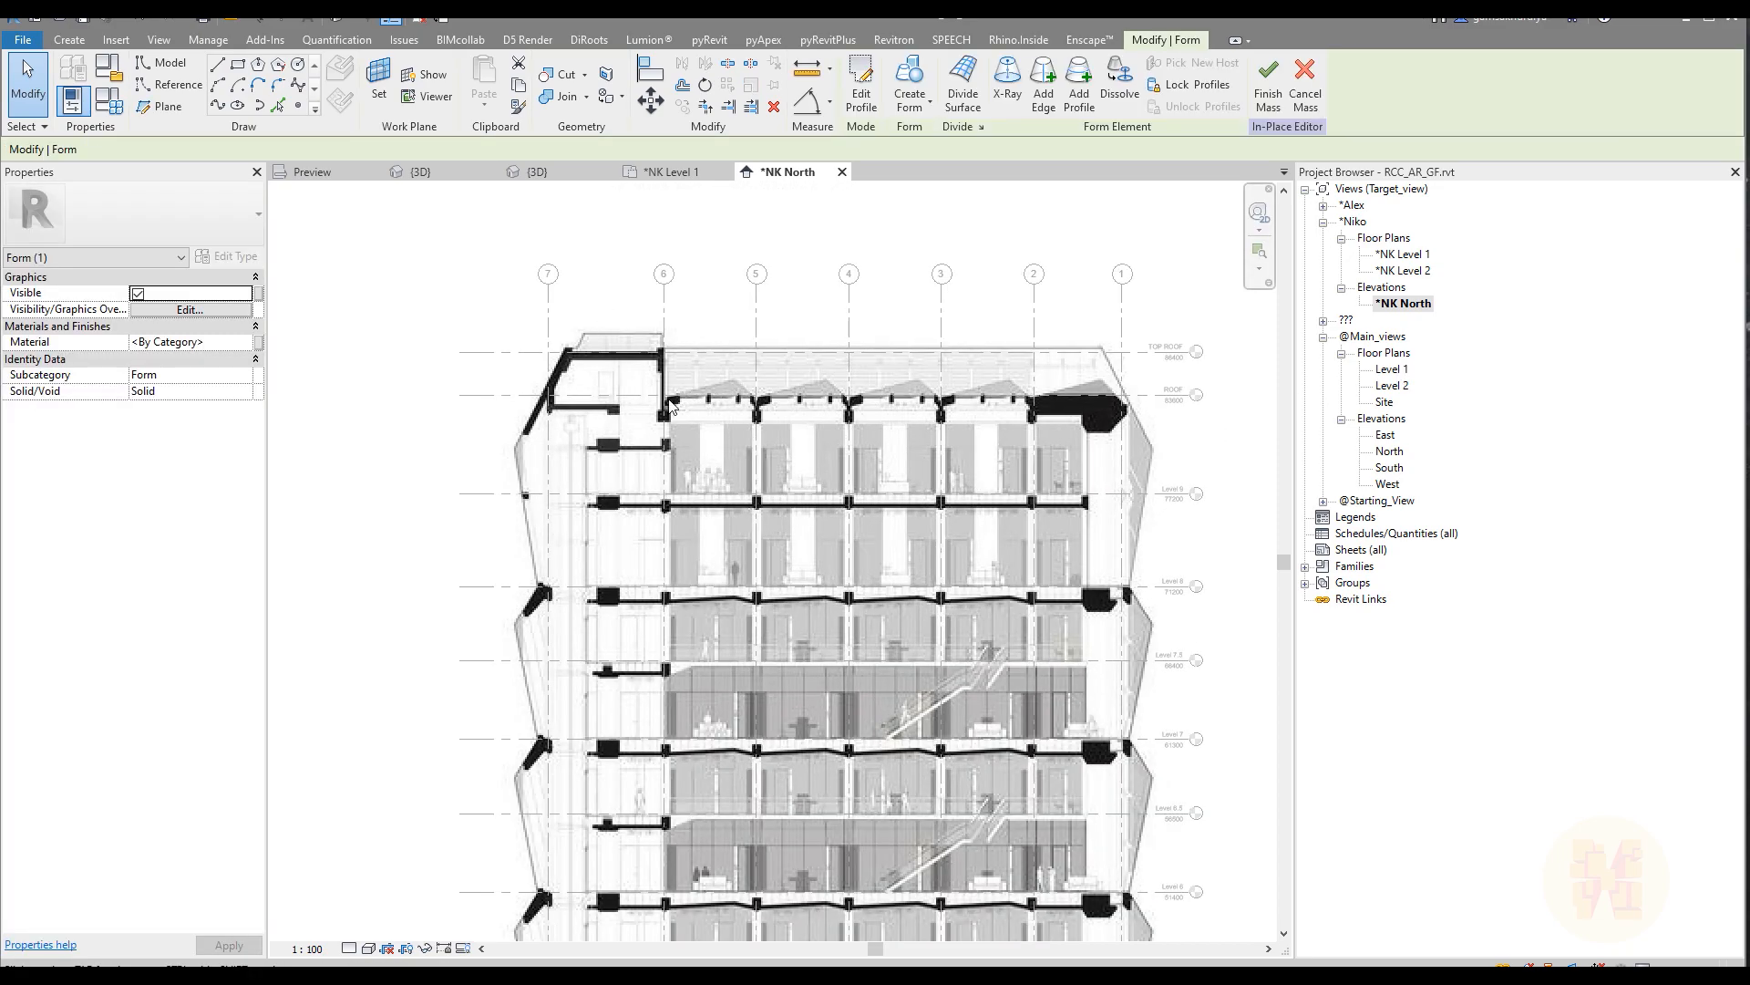
{"action": "scroll", "coordinate": [679, 398], "scroll_direction": "up", "scroll_amount": 5}
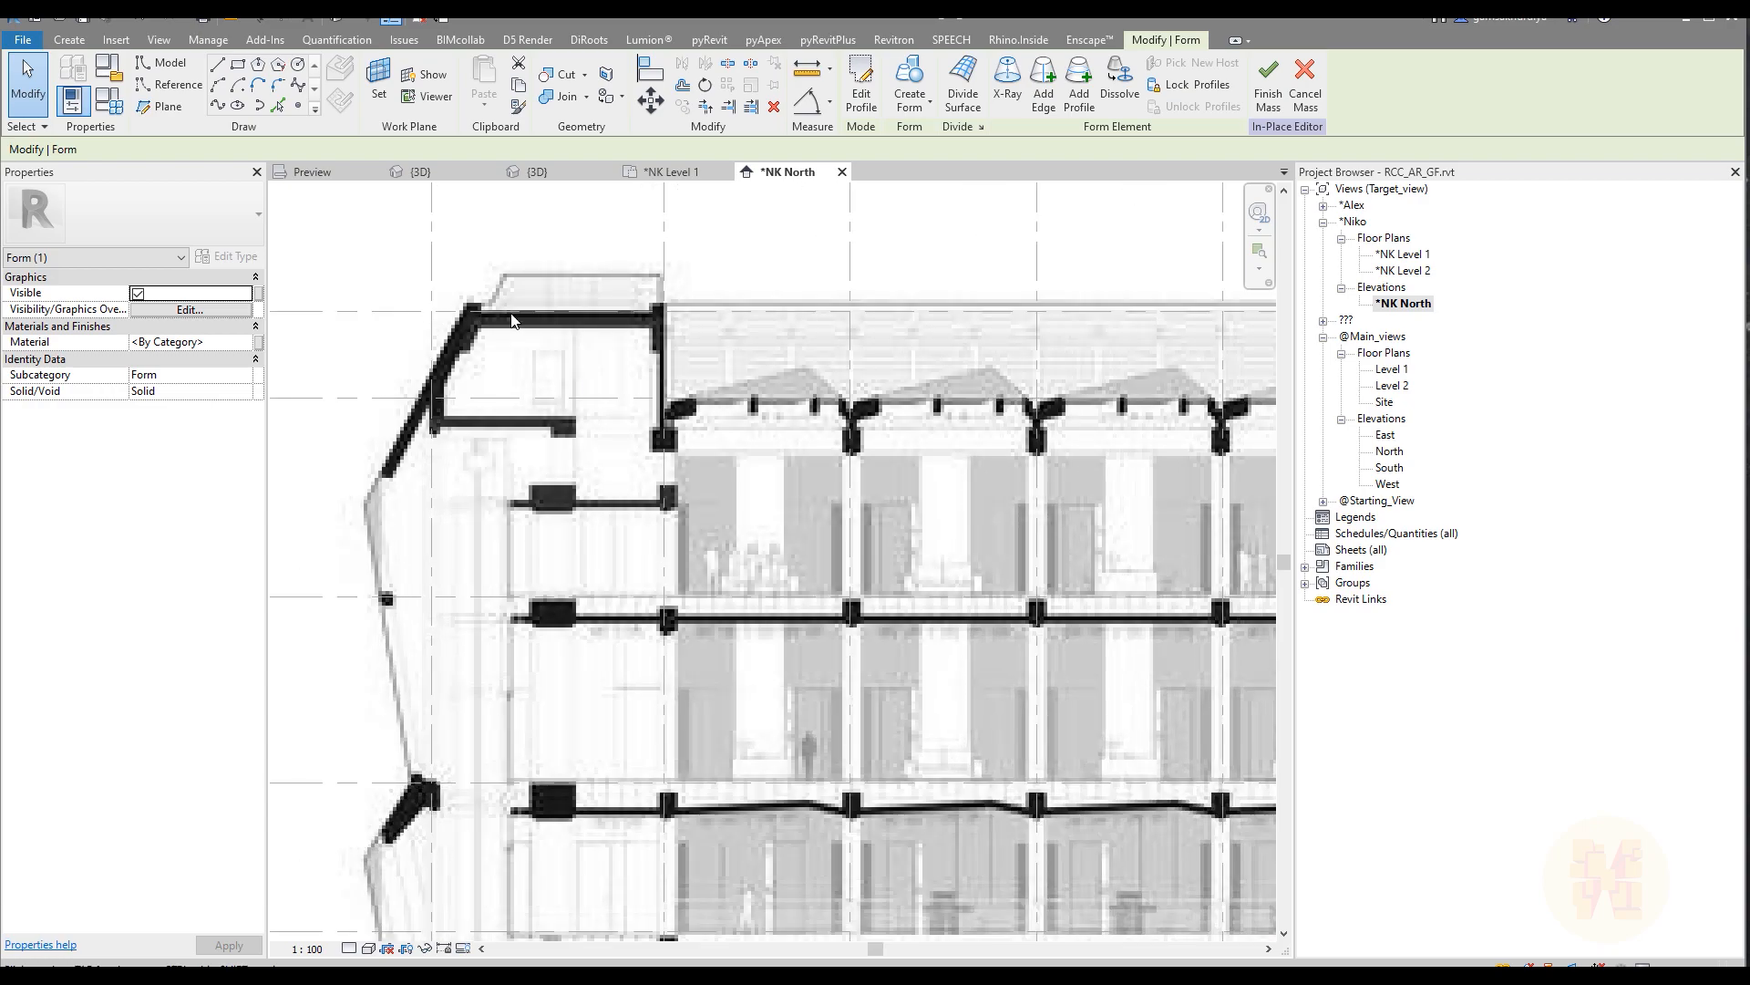
{"action": "scroll", "coordinate": [689, 310], "scroll_direction": "down", "scroll_amount": 5}
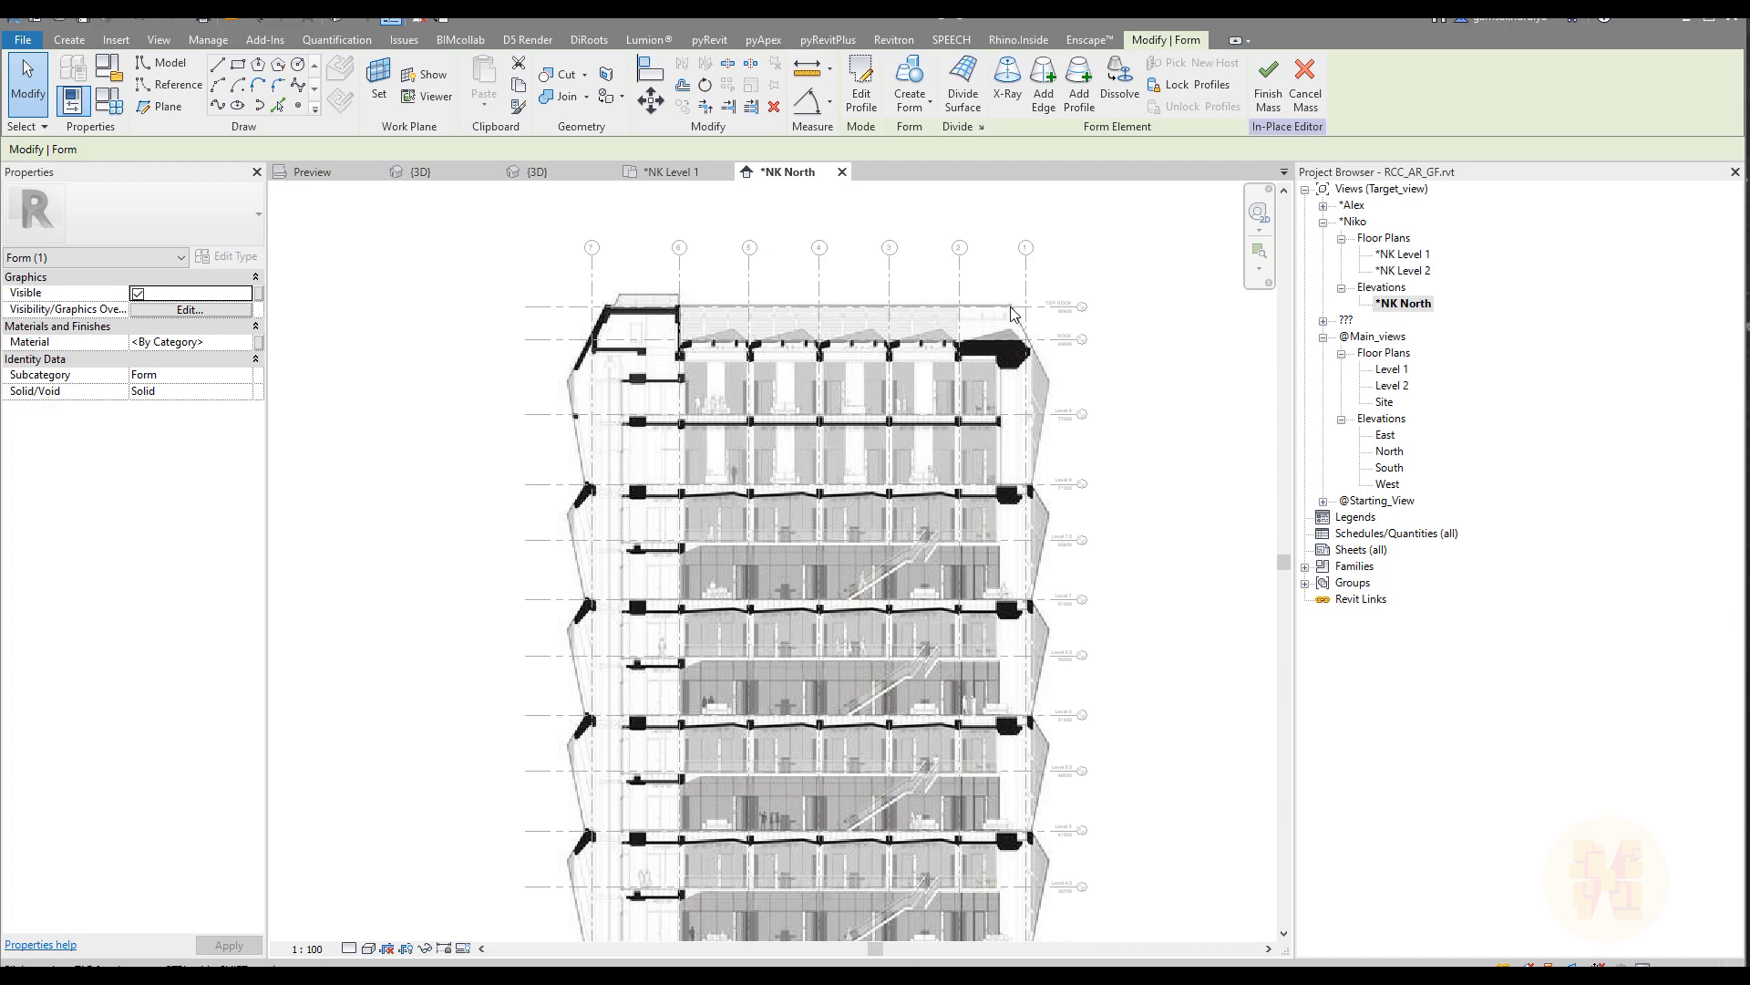
Step: Align the form's top face to the TOP ROOF level and return to the 3D view
{"action": "key", "text": "a"}
{"action": "key", "text": "l"}
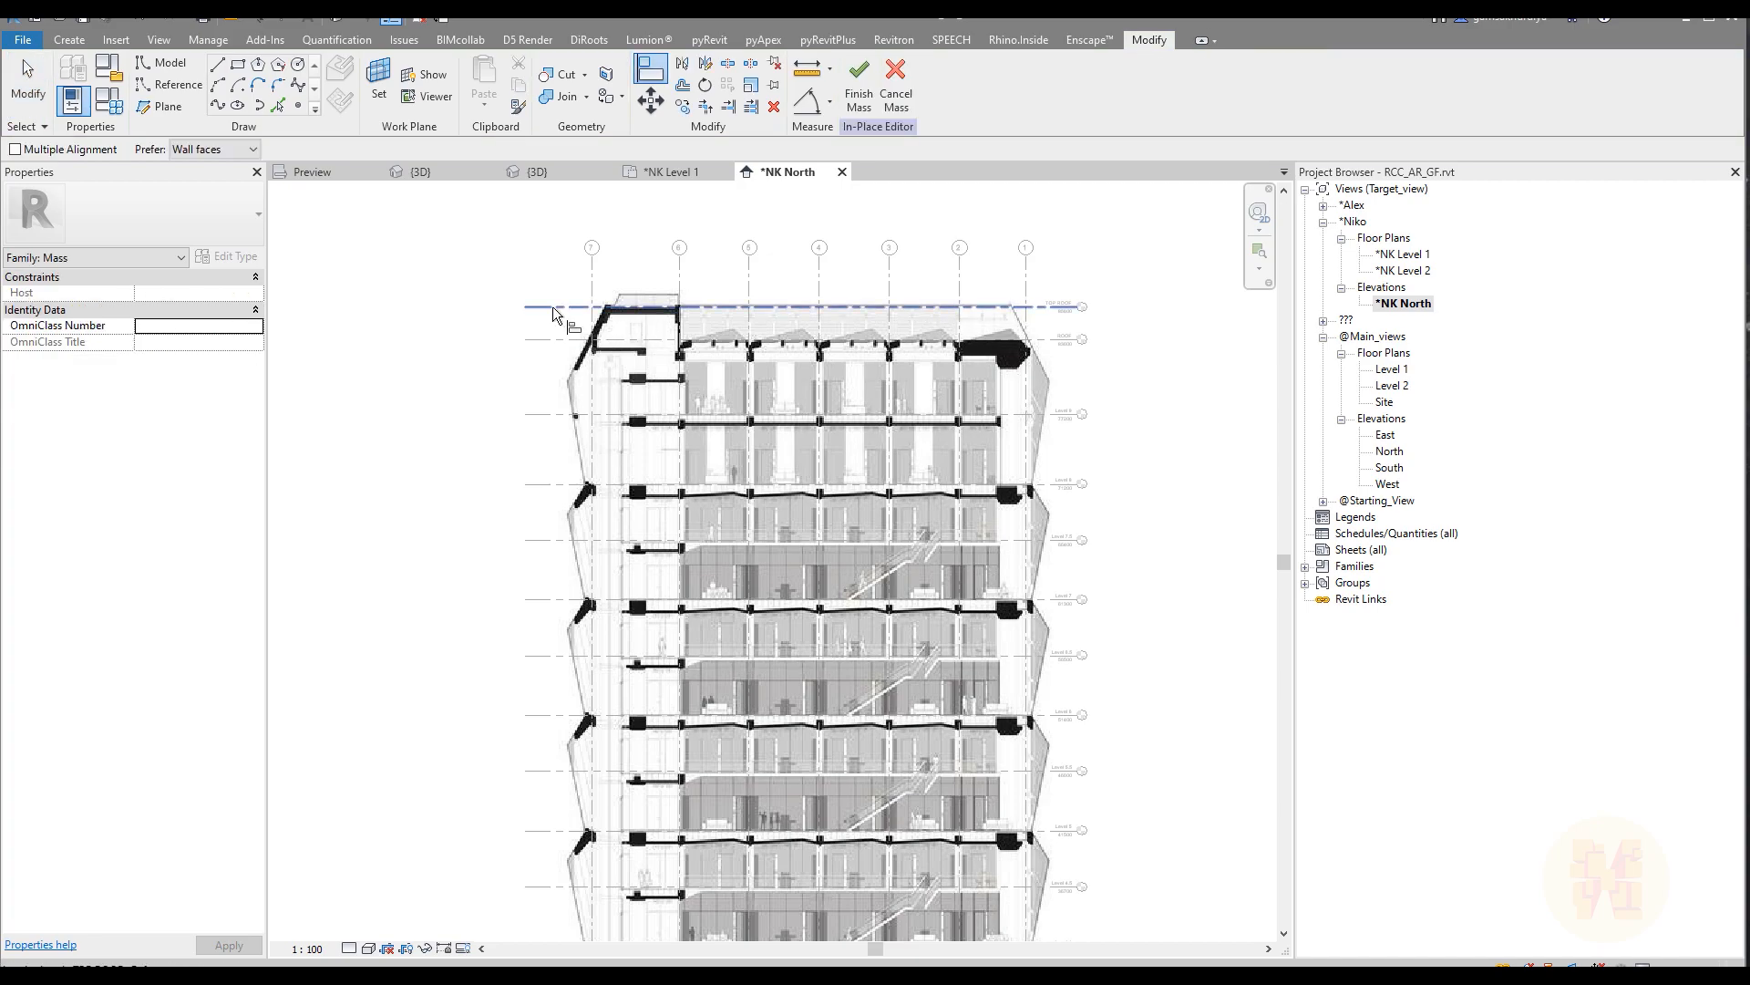
{"action": "middle_click_drag", "start_coordinate": [757, 610], "coordinate": [726, 309]}
{"action": "middle_click_drag", "start_coordinate": [791, 442], "coordinate": [751, 232]}
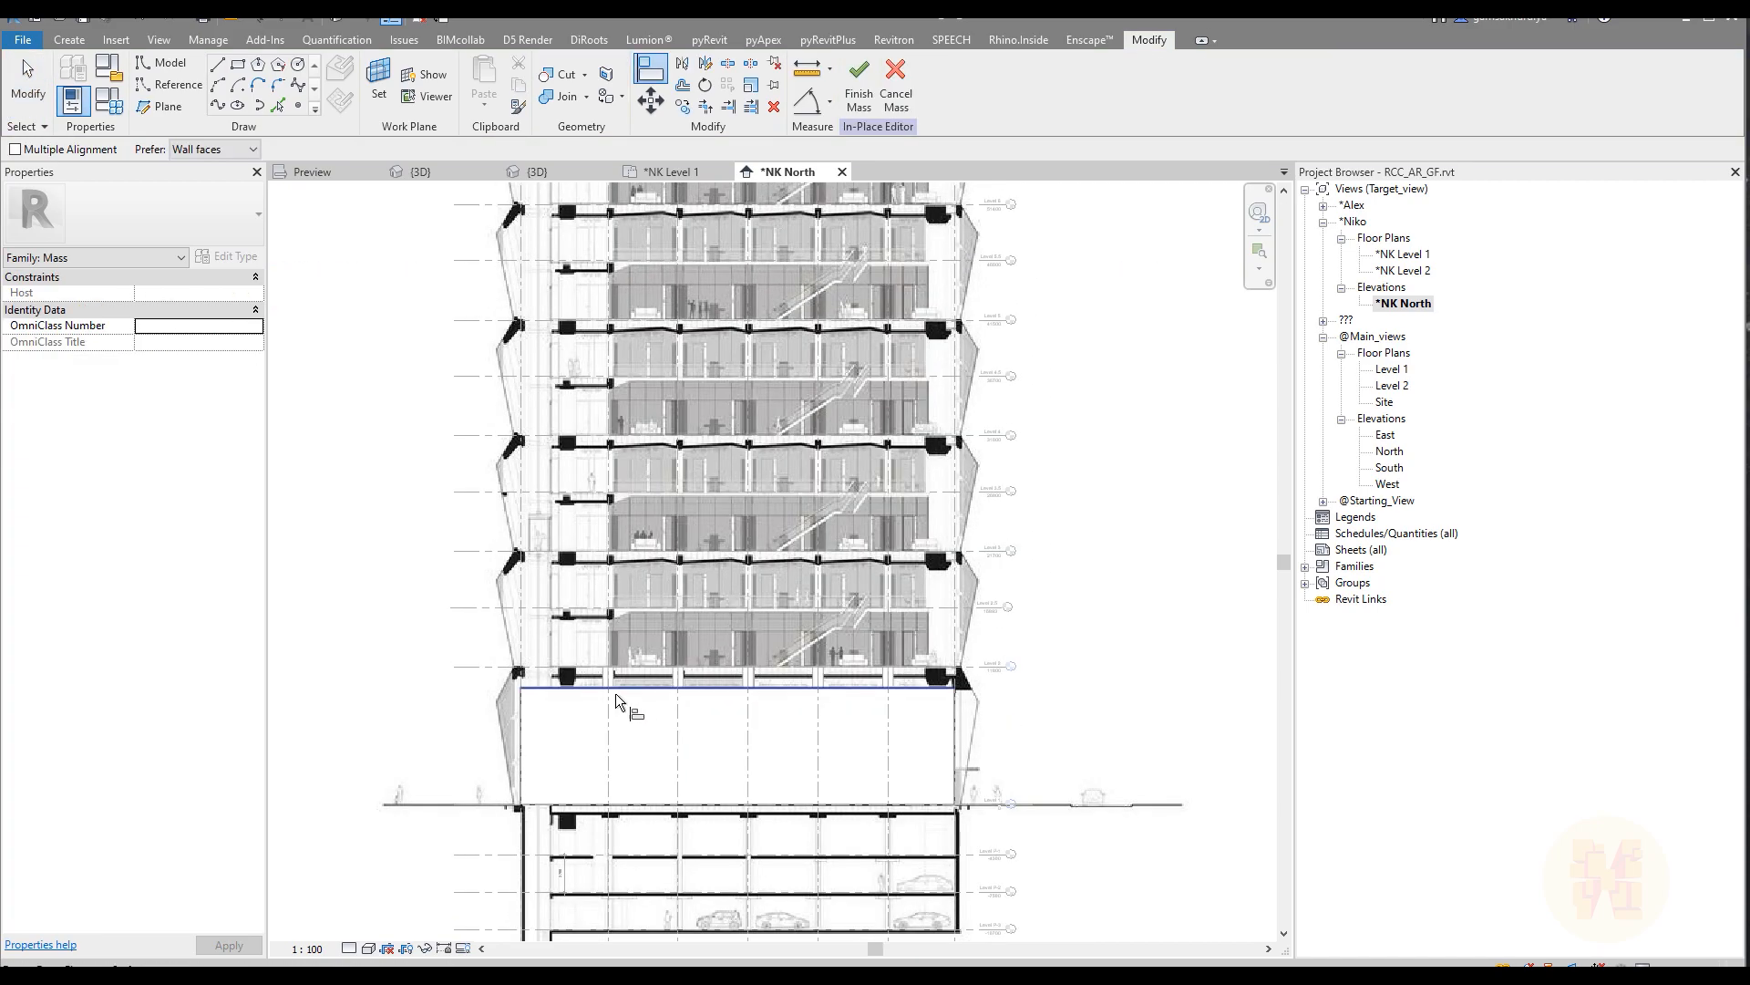
{"action": "left_click", "coordinate": [572, 686]}
{"action": "middle_click_drag", "start_coordinate": [811, 588], "coordinate": [817, 825]}
{"action": "middle_click_drag", "start_coordinate": [846, 456], "coordinate": [795, 809]}
{"action": "key", "text": "Escape"}
{"action": "key", "text": "Escape"}
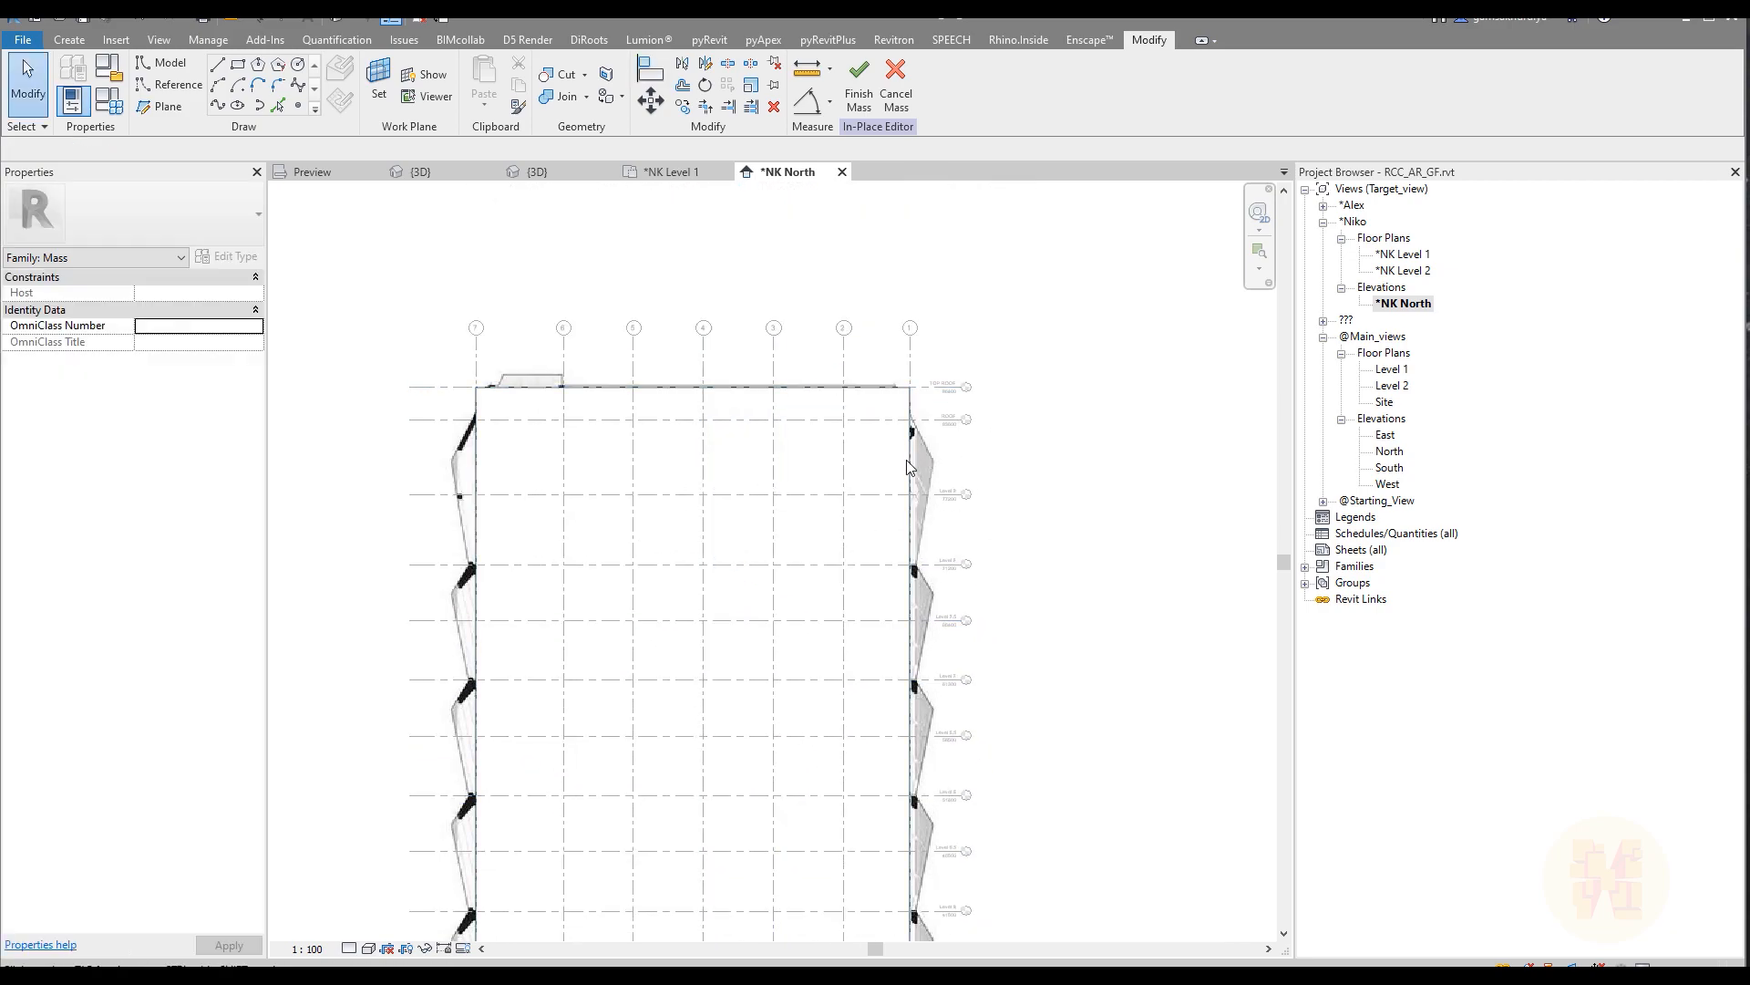
{"action": "left_click", "coordinate": [425, 172]}
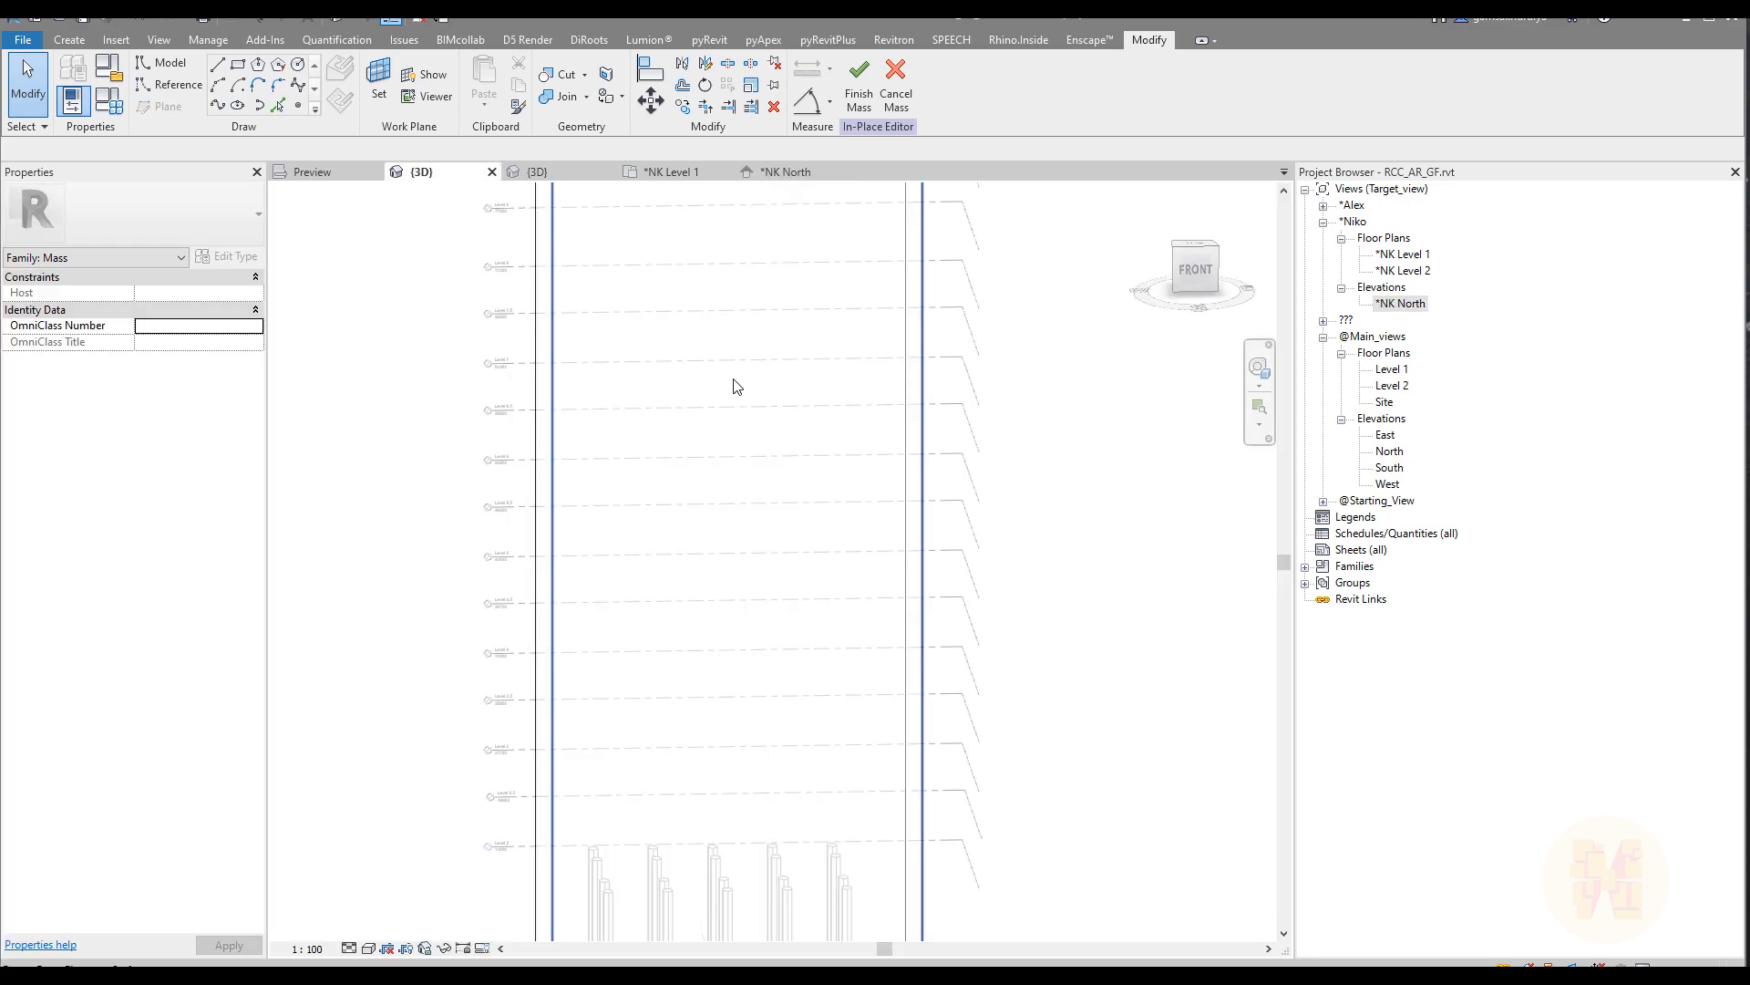
Step: Compare the facade mass with the tower's reference photo and the *NK North elevation, ending back in the project's 3D view
{"action": "middle_click_drag", "start_coordinate": [696, 532], "coordinate": [730, 492], "text": "shift"}
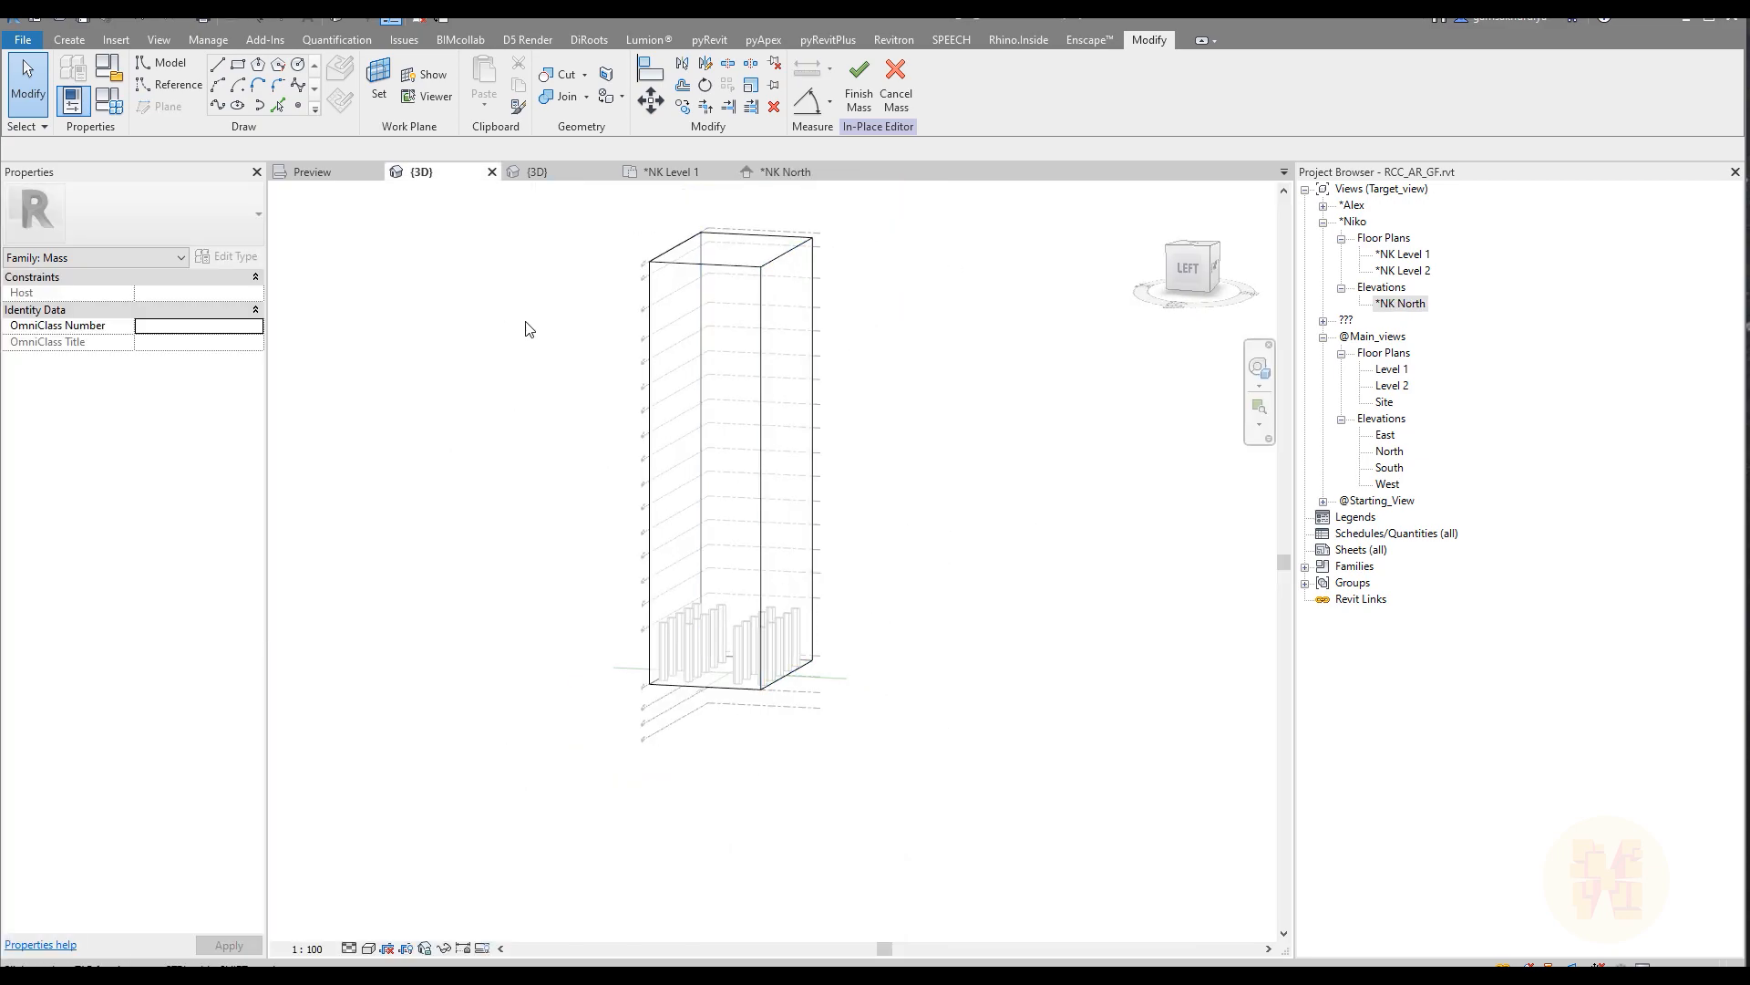
{"action": "left_click", "coordinate": [313, 172]}
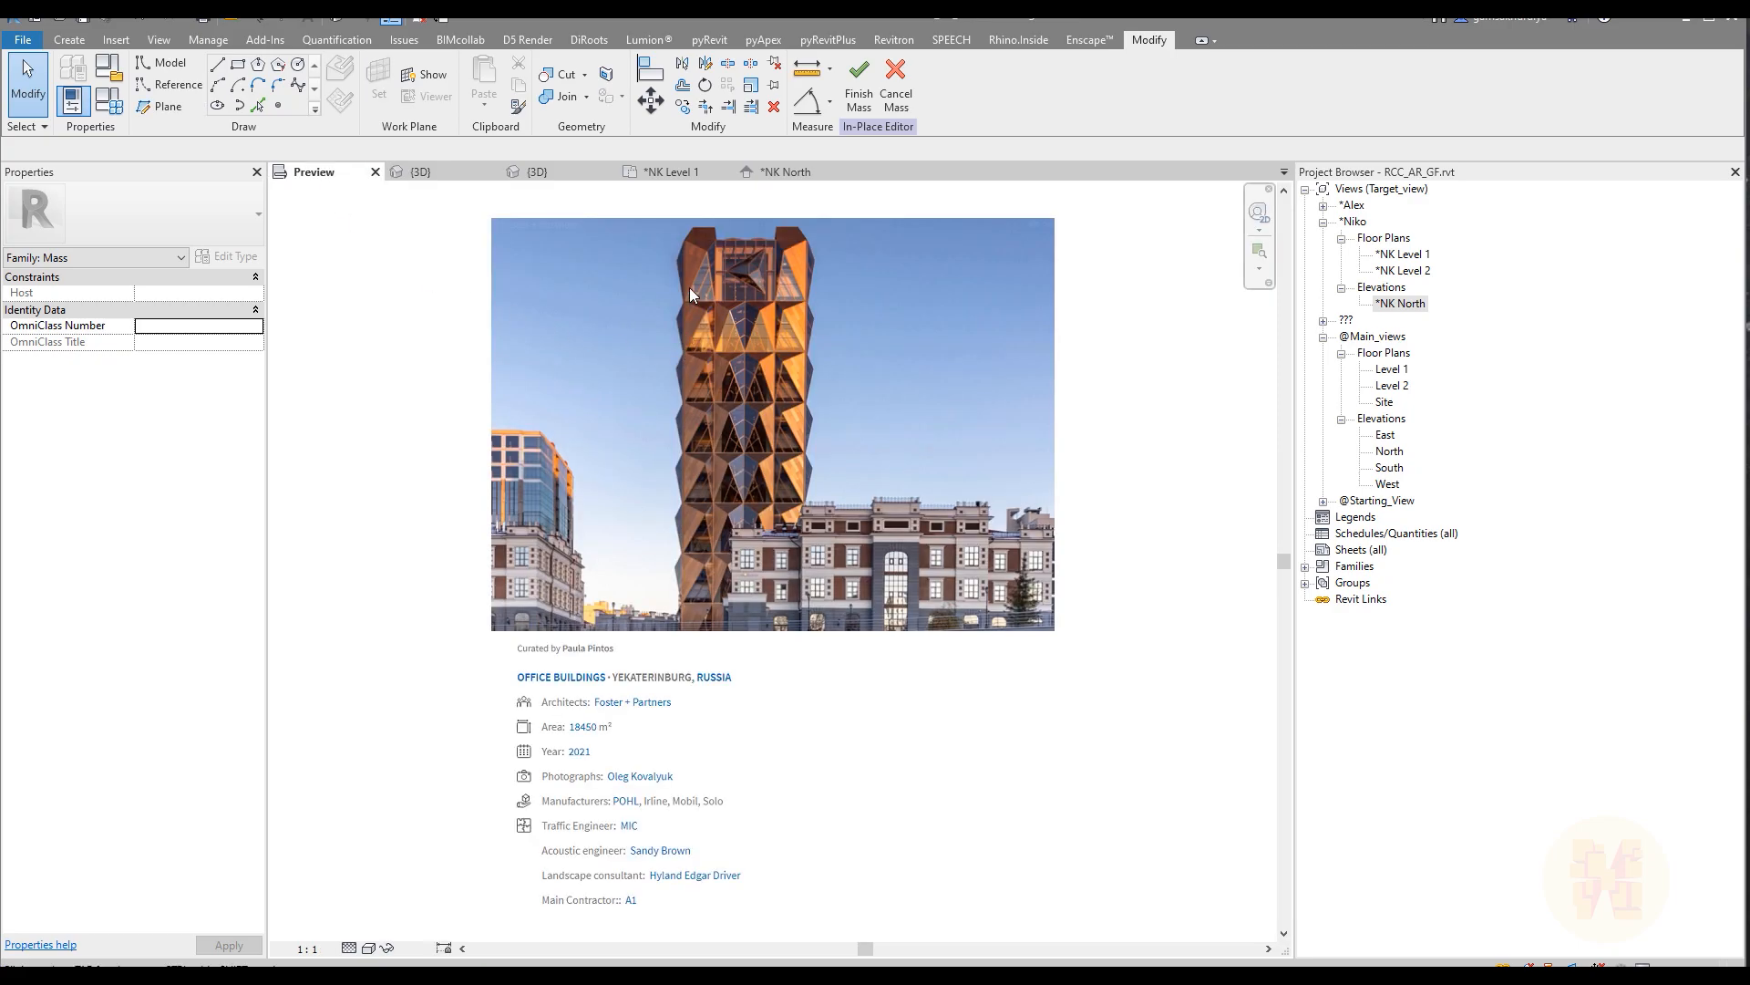
{"action": "scroll", "coordinate": [717, 298], "scroll_direction": "up", "scroll_amount": 6}
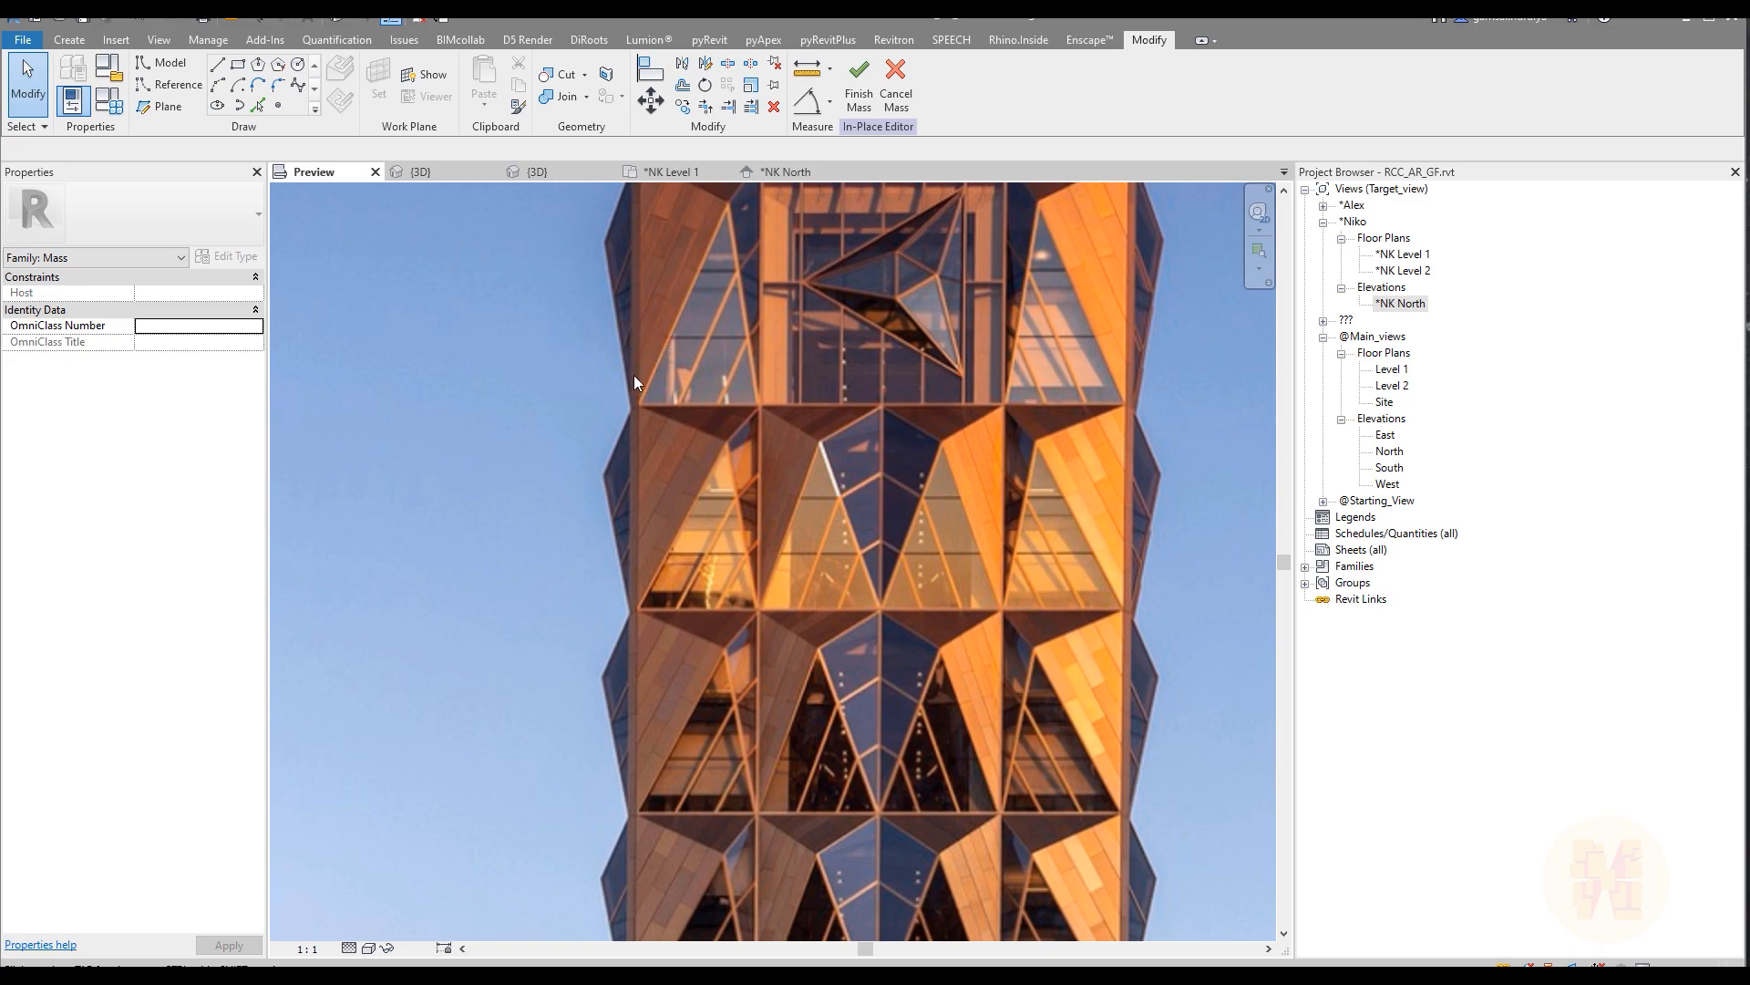
{"action": "left_click", "coordinate": [771, 174]}
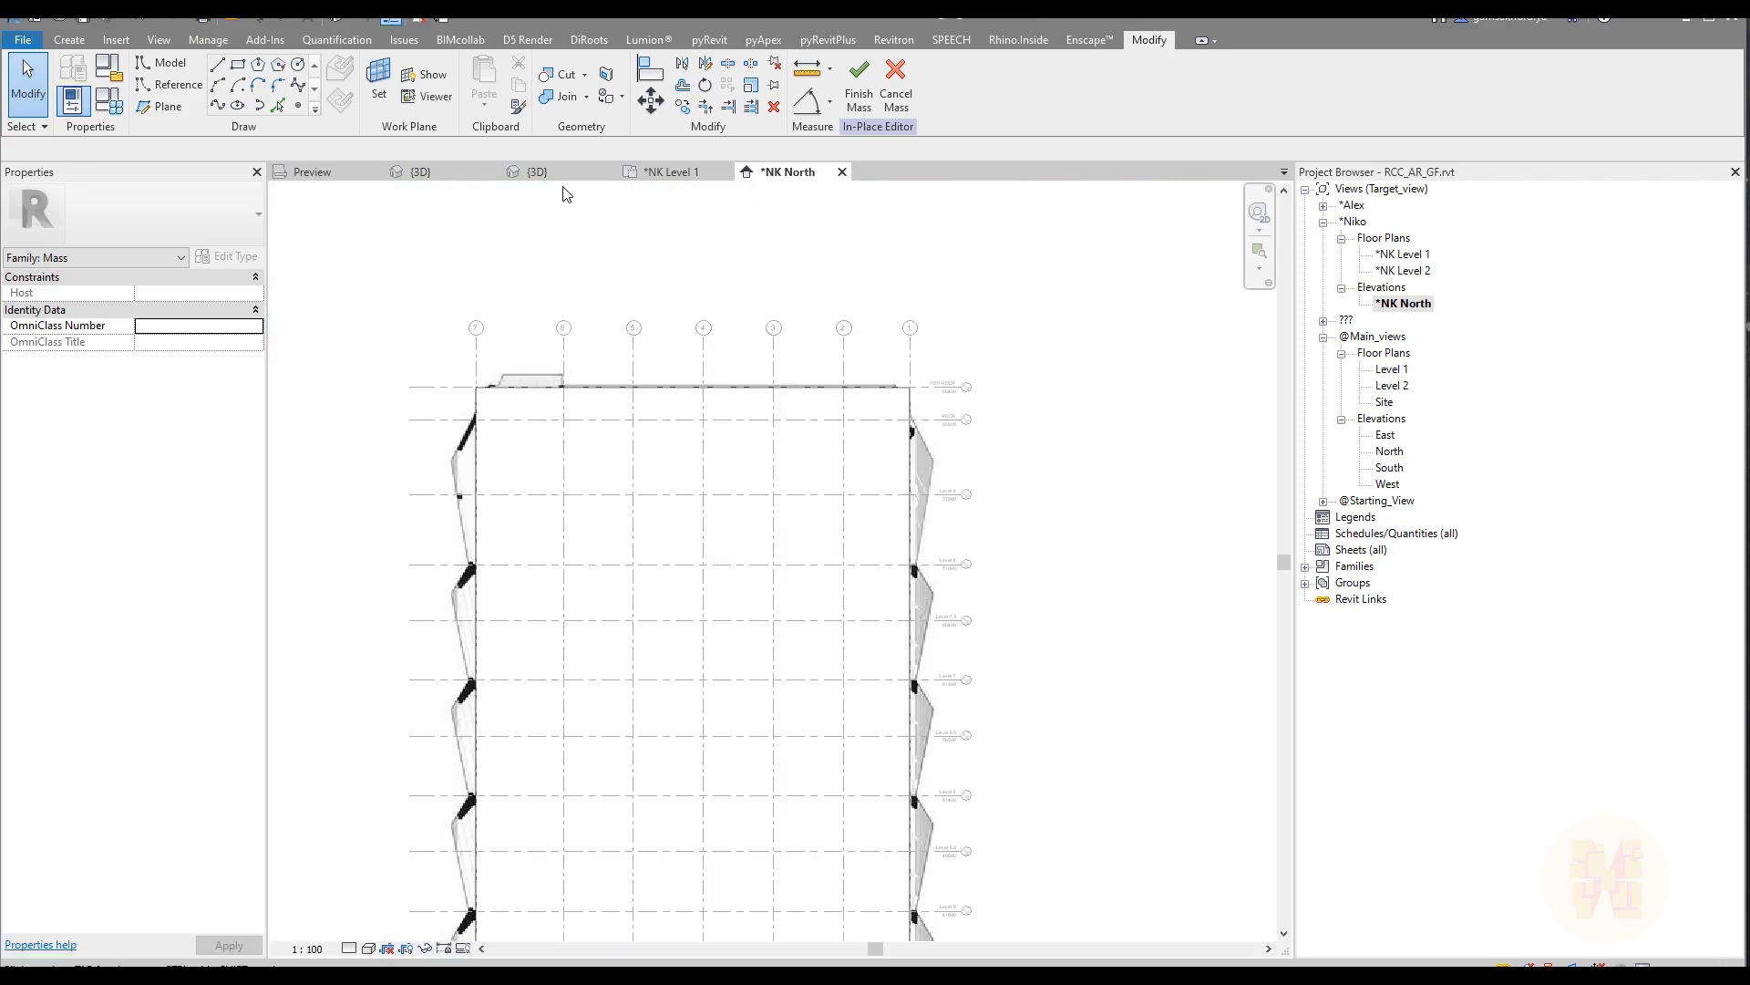
{"action": "left_click", "coordinate": [425, 172]}
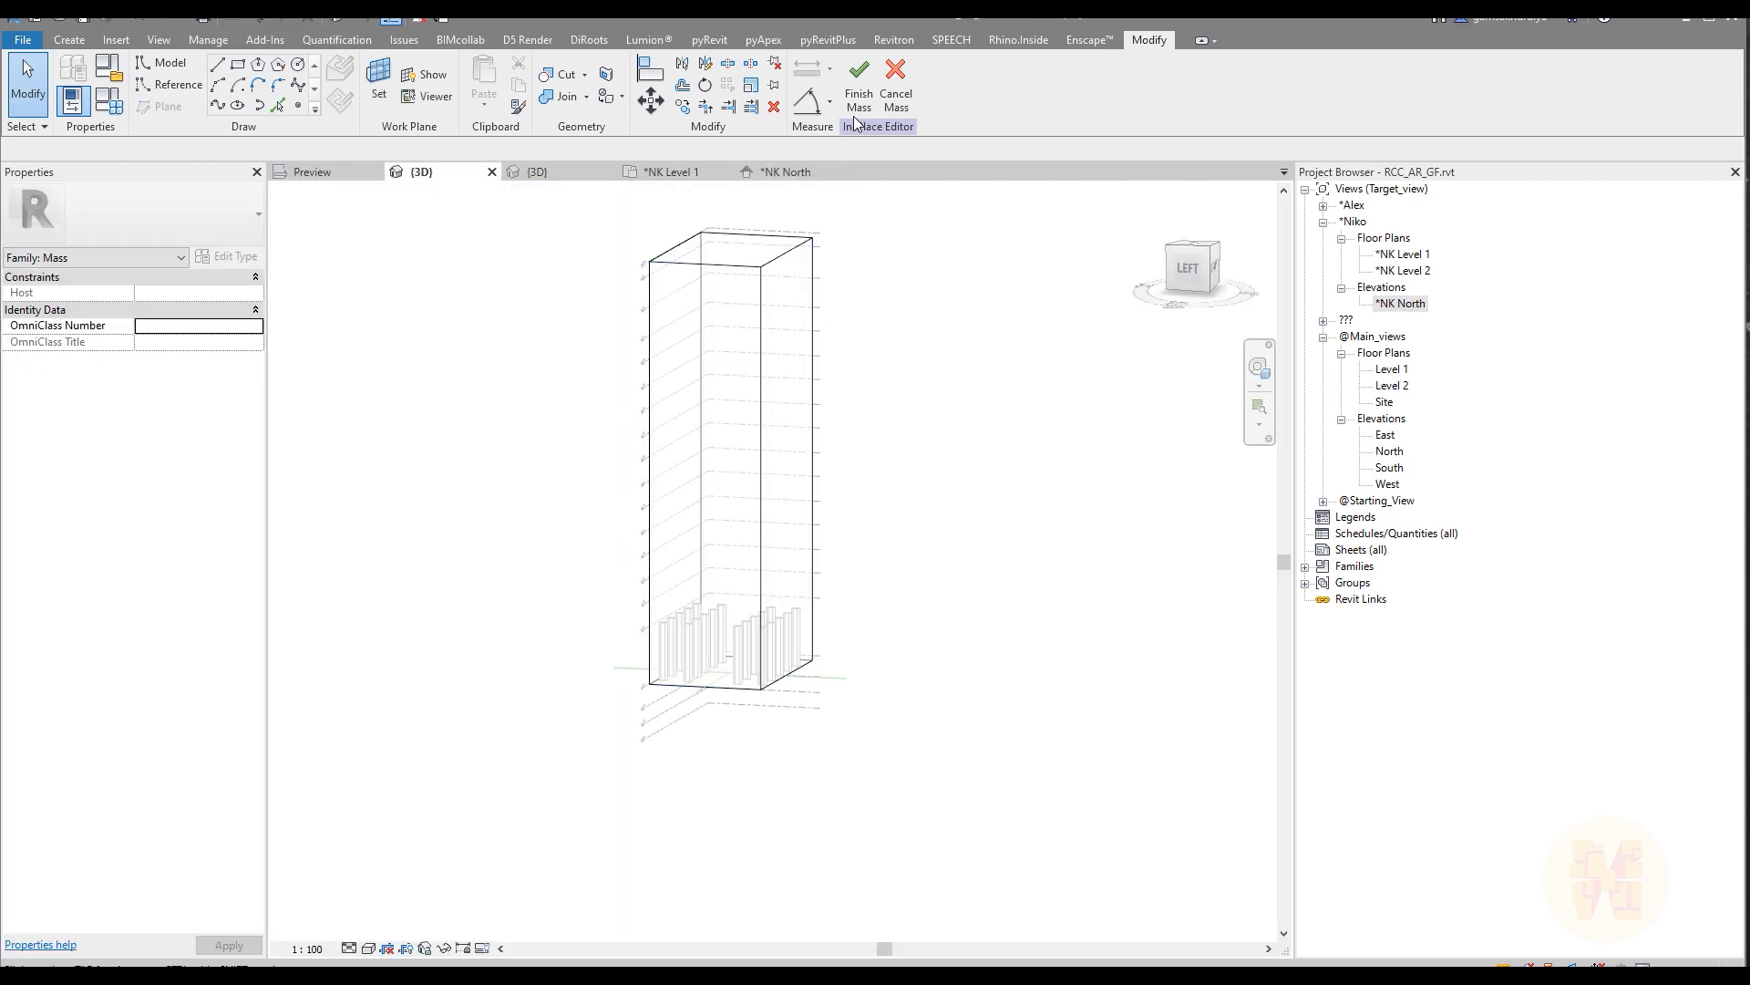
Step: Divide the mass's side face shown toward the LEFT view into a surface grid
{"action": "left_click", "coordinate": [719, 307]}
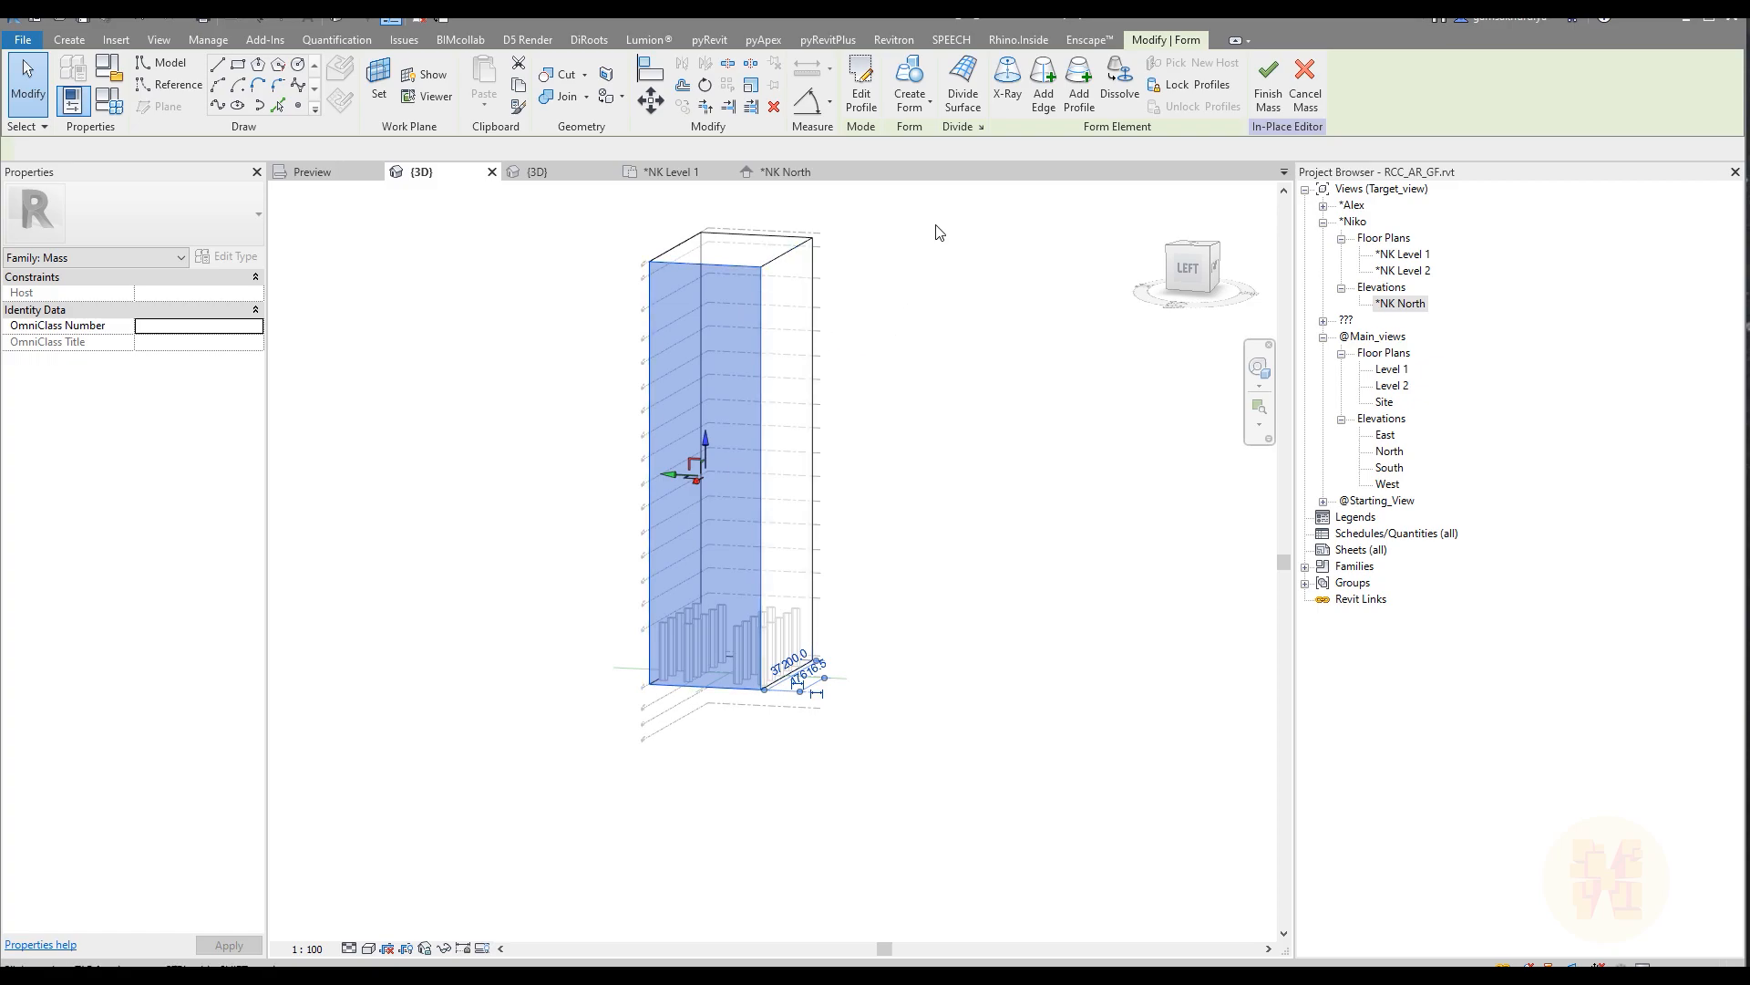
{"action": "left_click", "coordinate": [963, 87]}
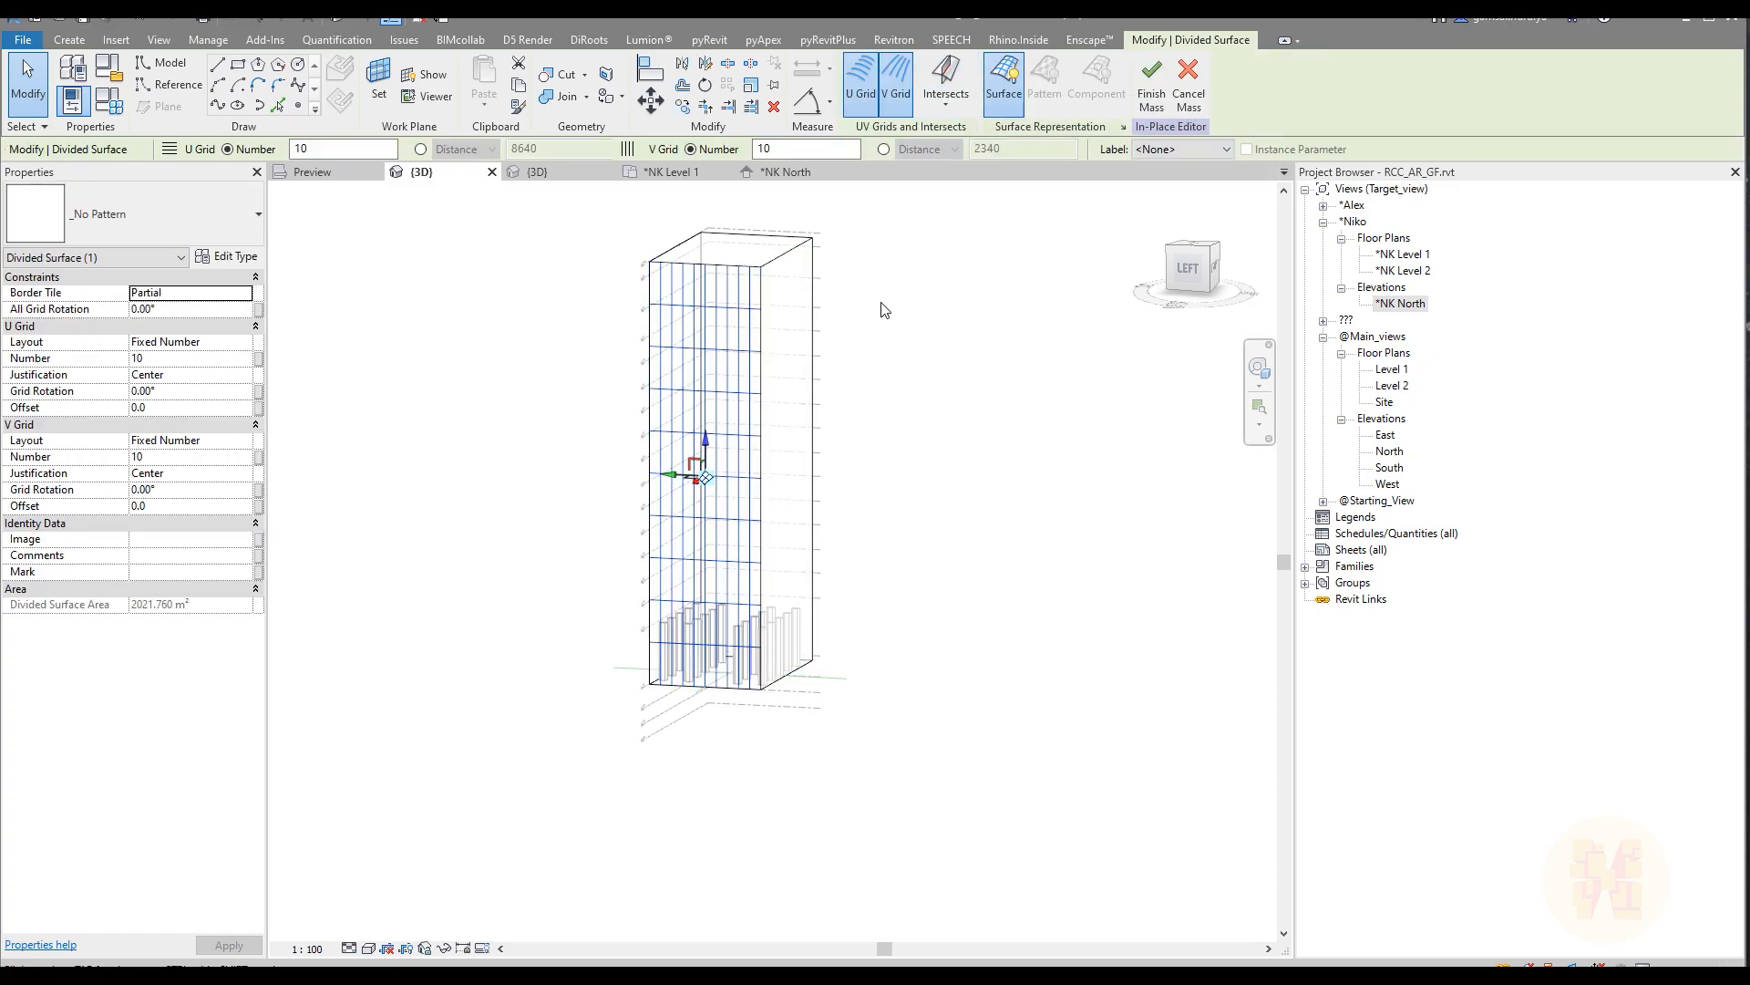
{"action": "middle_click_drag", "start_coordinate": [905, 376], "coordinate": [799, 321], "text": "shift"}
{"action": "scroll", "coordinate": [642, 369], "scroll_direction": "up", "scroll_amount": 3}
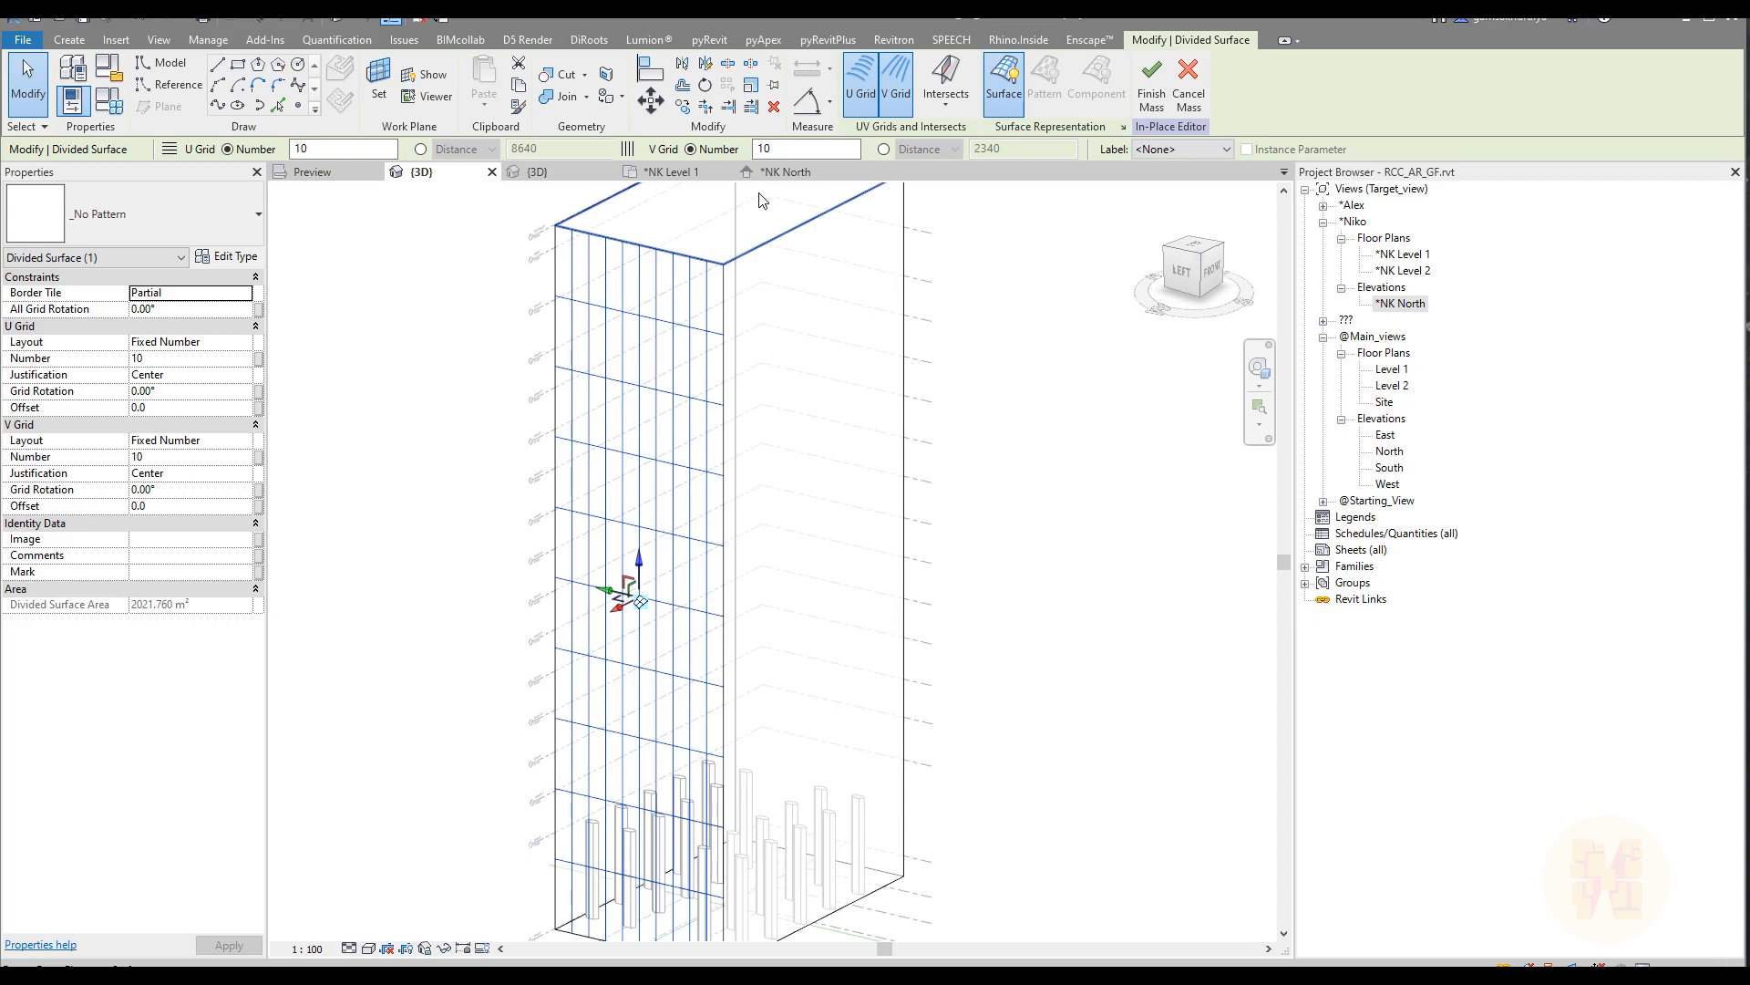
Step: Check the tile grid spacing in the panel family and set the divided face's U grid to a fixed distance of 5800
{"action": "left_click", "coordinate": [538, 171]}
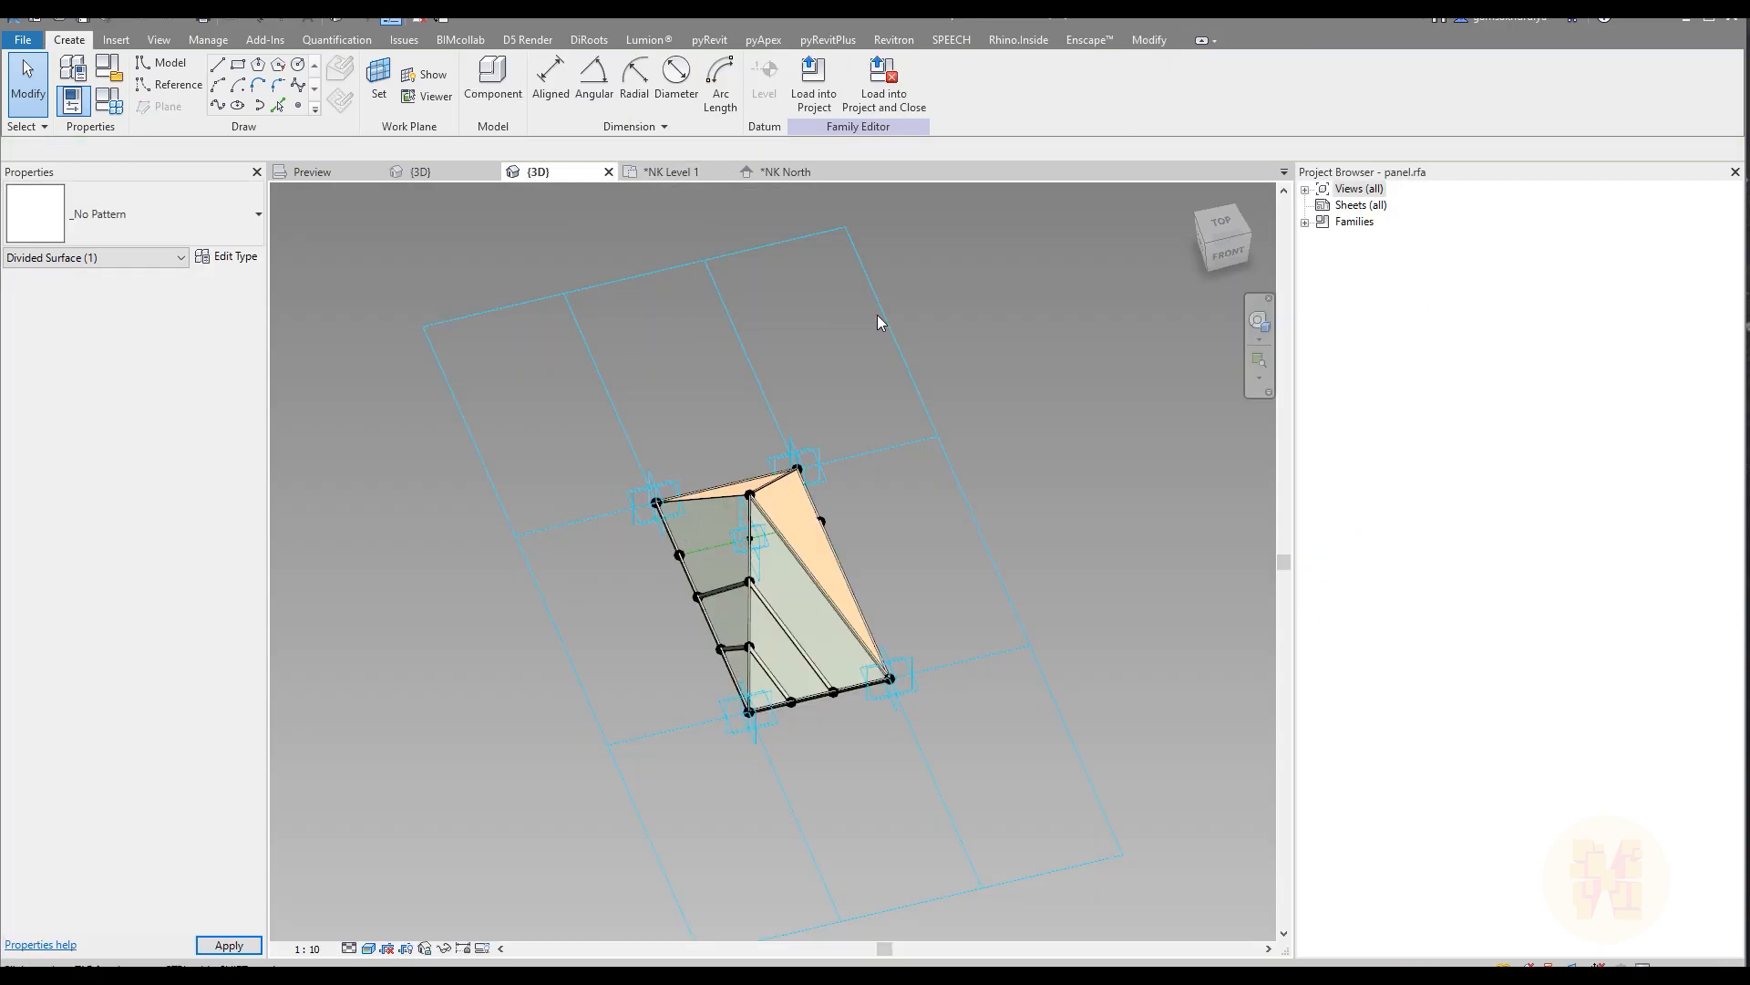
{"action": "left_click", "coordinate": [727, 348]}
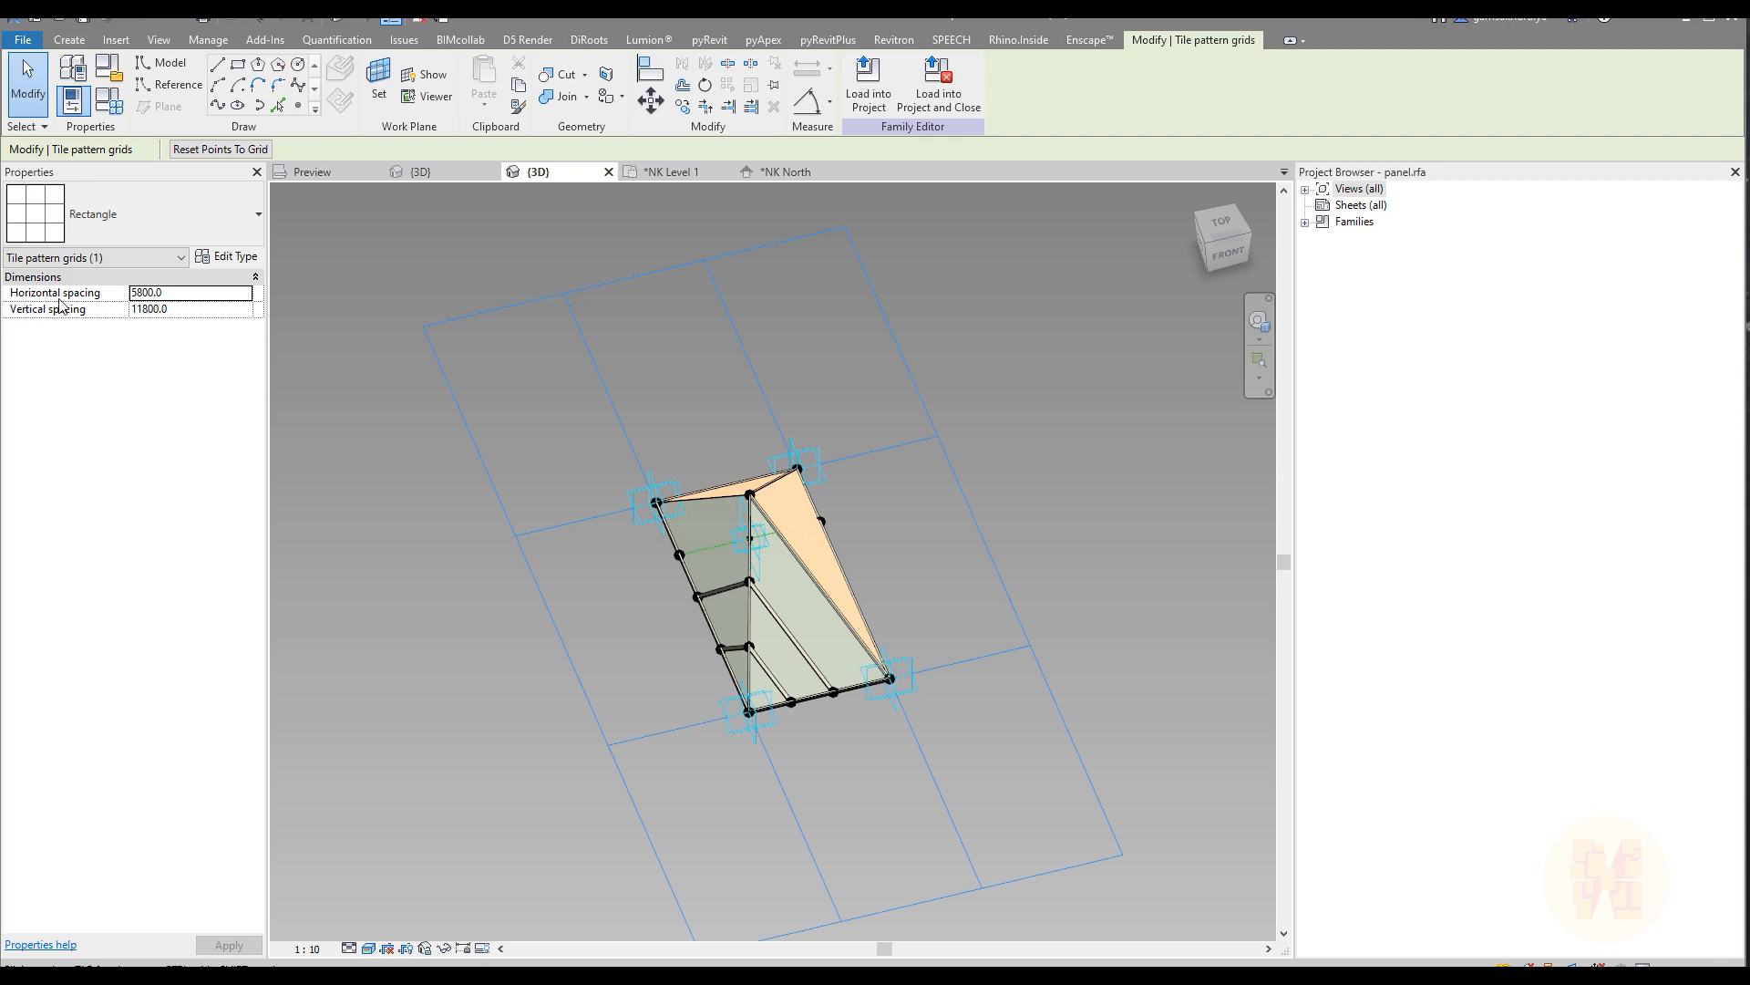
{"action": "left_click", "coordinate": [452, 173]}
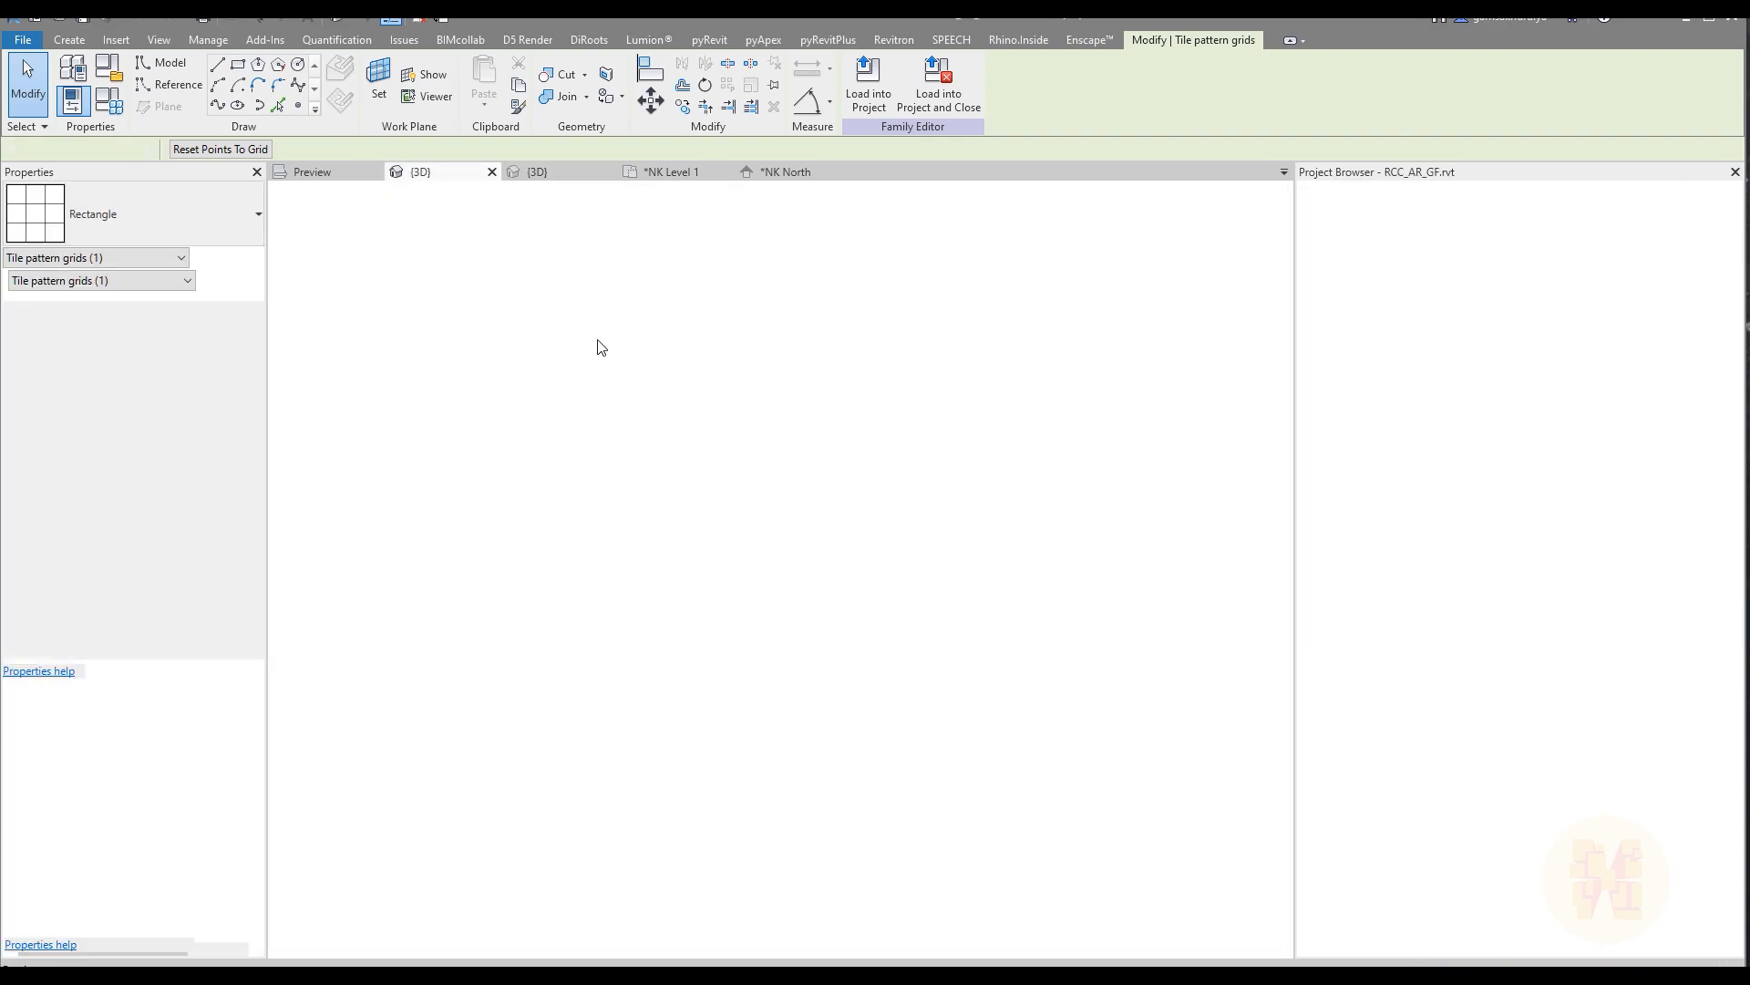
{"action": "left_click", "coordinate": [626, 586]}
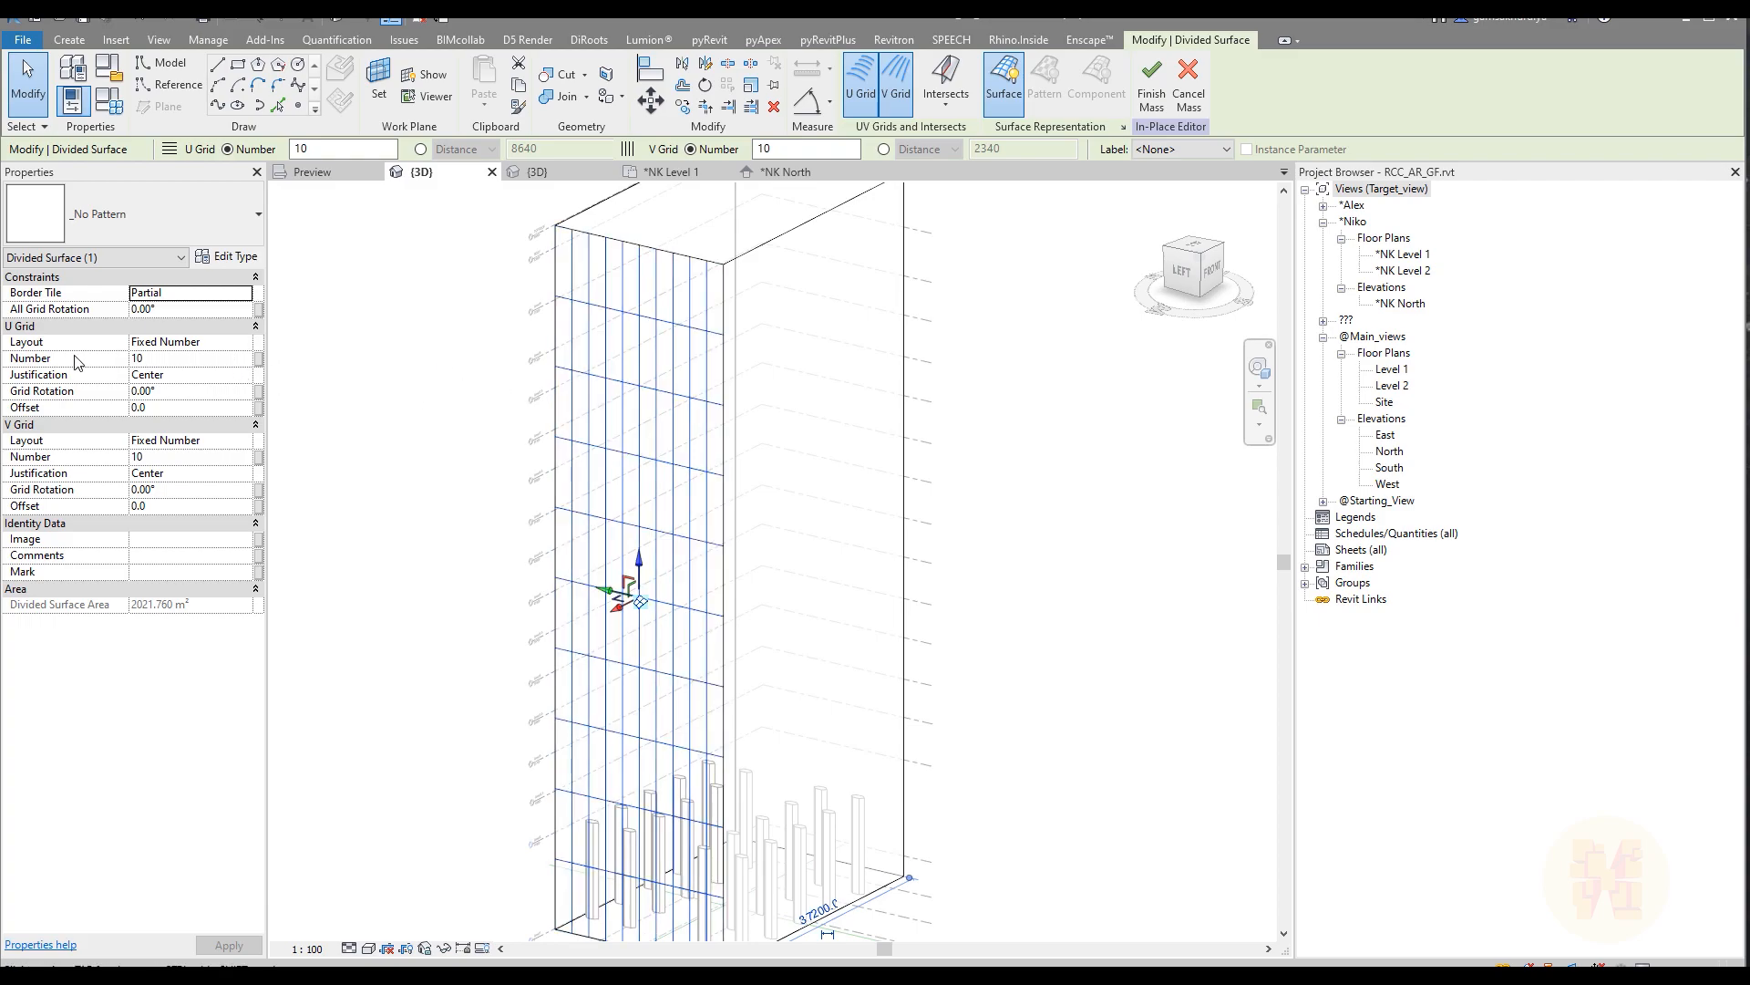
{"action": "left_click", "coordinate": [242, 342]}
{"action": "left_click", "coordinate": [245, 341]}
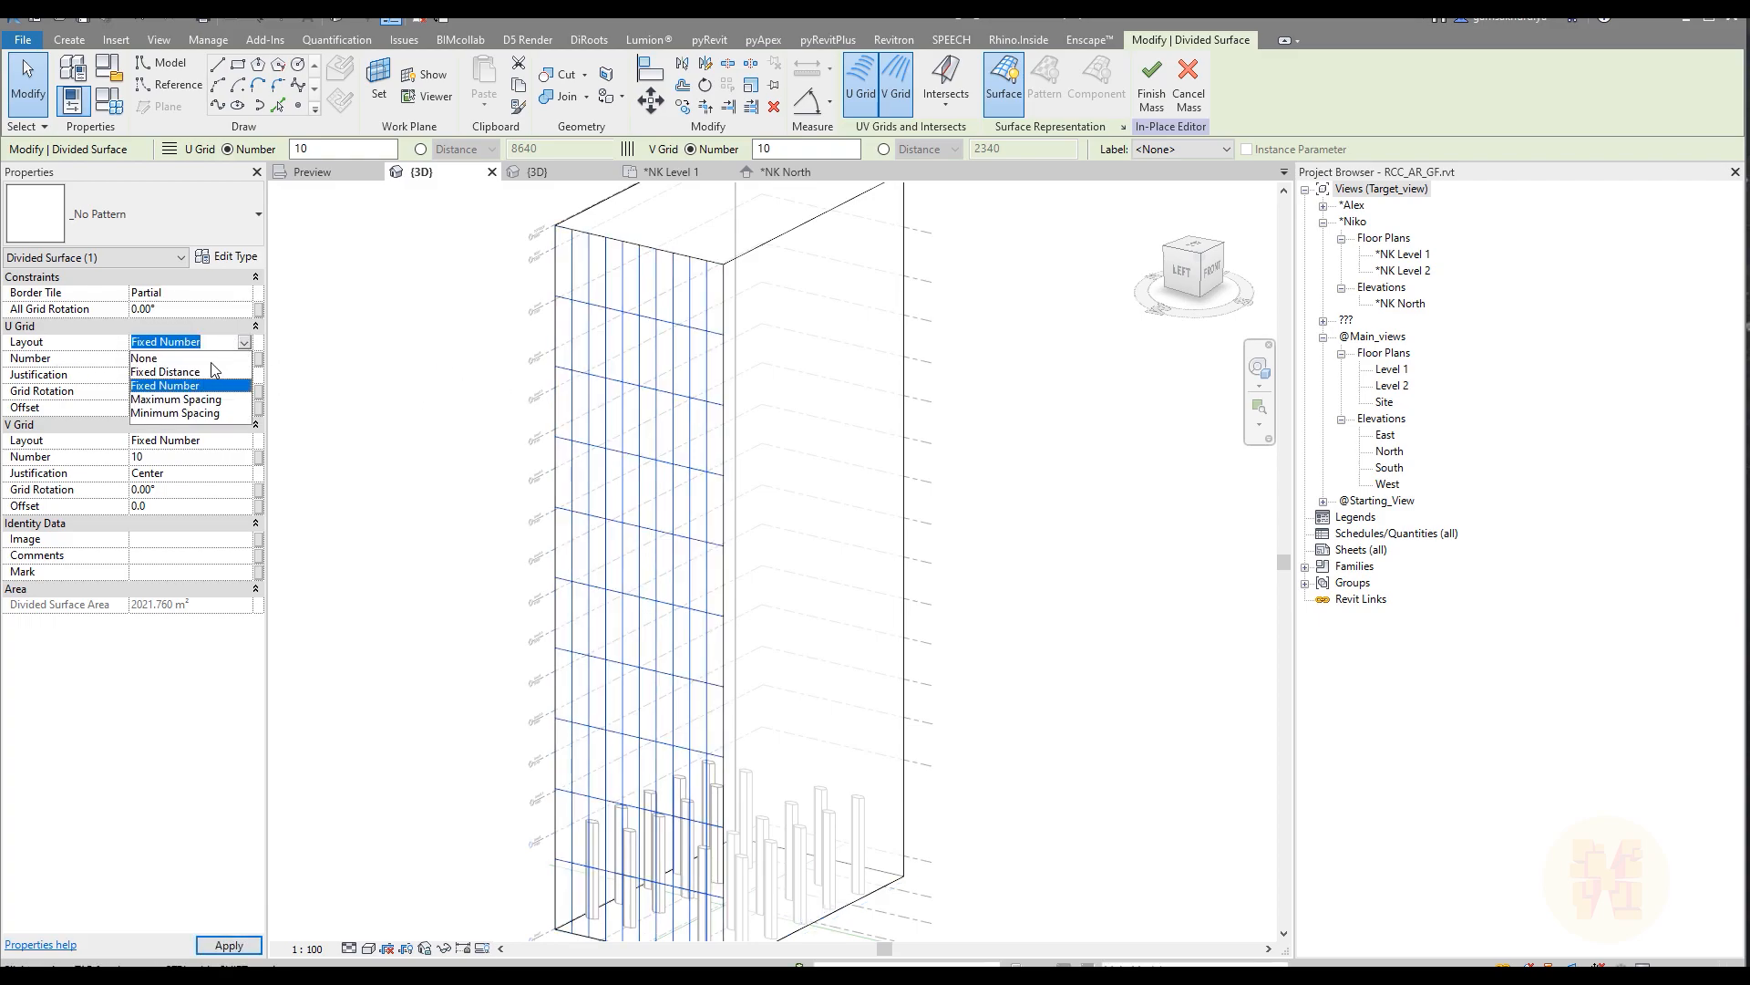
{"action": "left_click", "coordinate": [204, 371]}
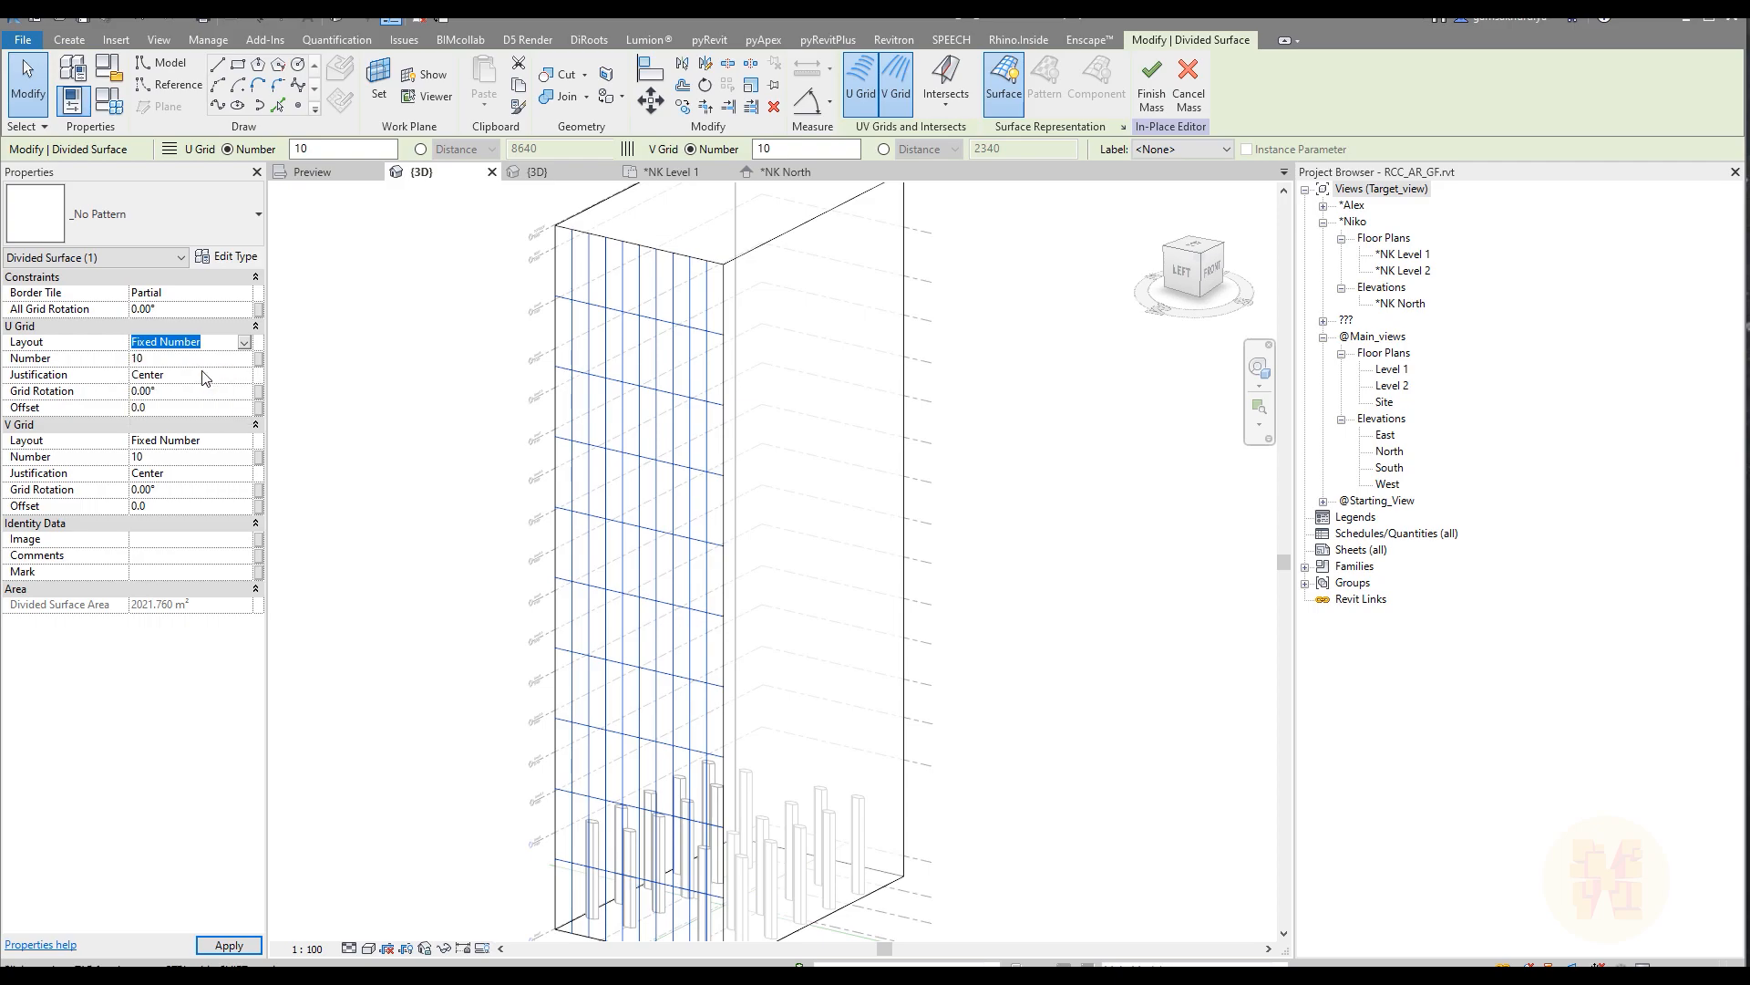
{"action": "left_click", "coordinate": [198, 358]}
{"action": "type", "text": "5800"}
{"action": "key", "text": "Return"}
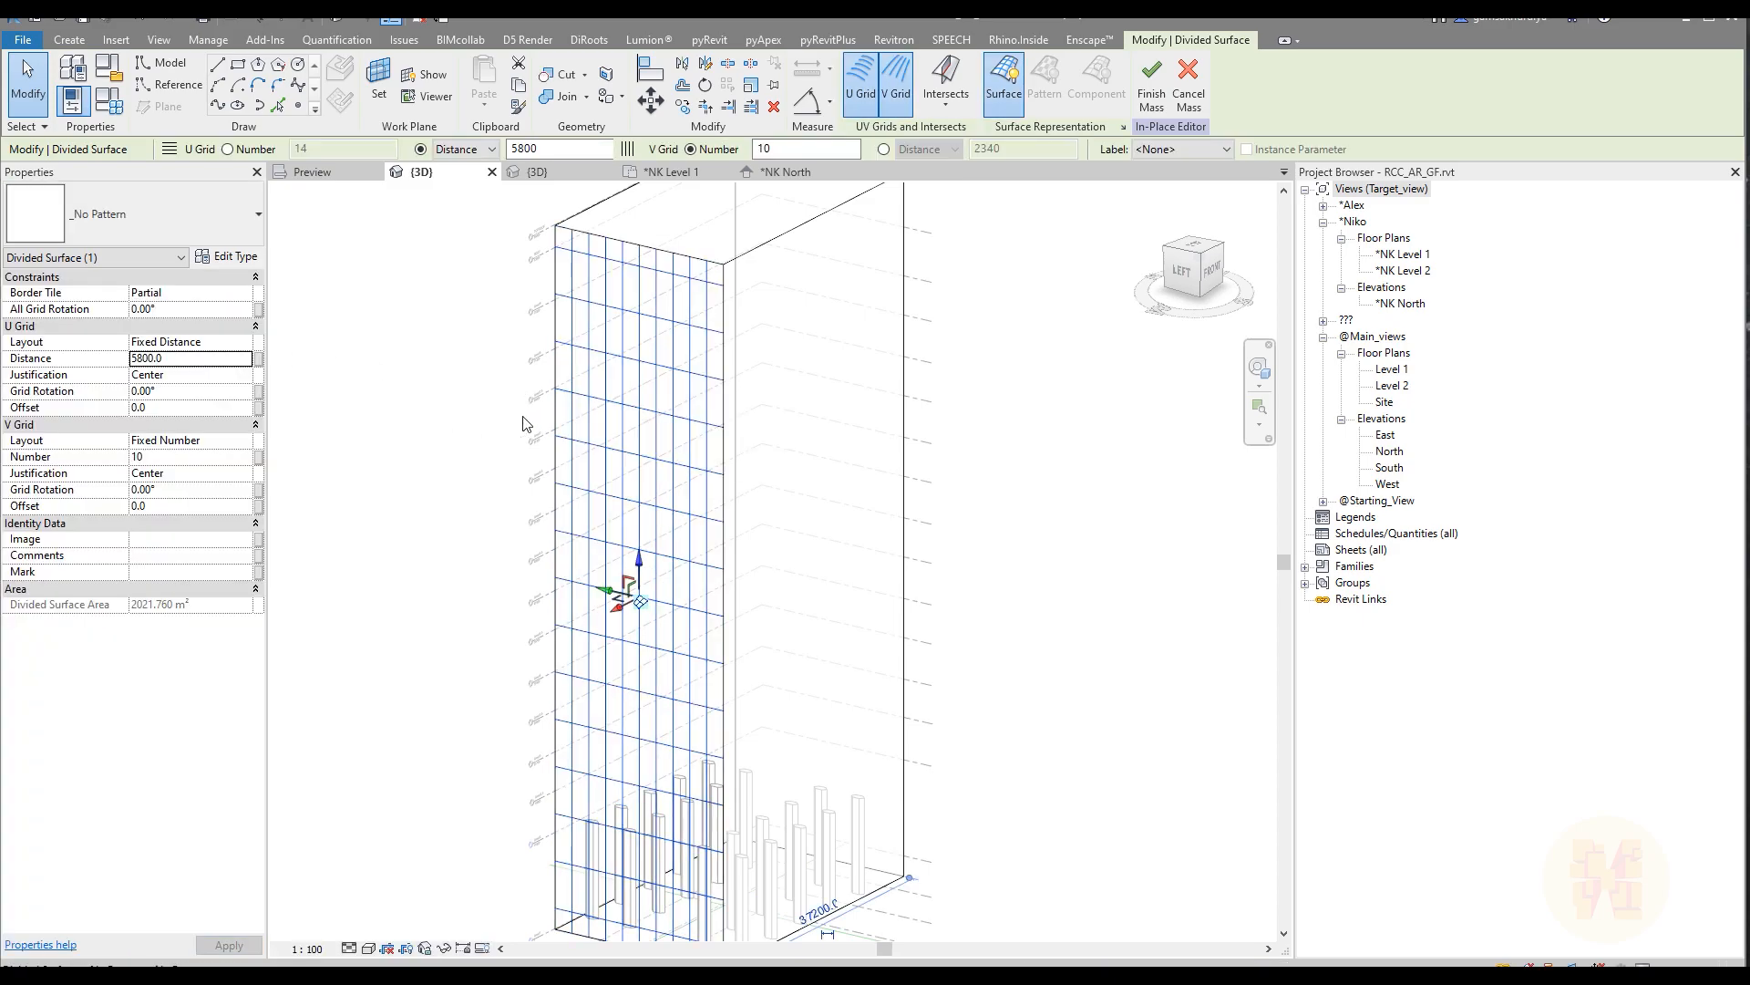
Step: Recheck the panel family's tile grid spacing and set the divided face's V grid to a fixed distance of 11800
{"action": "left_click", "coordinate": [395, 414]}
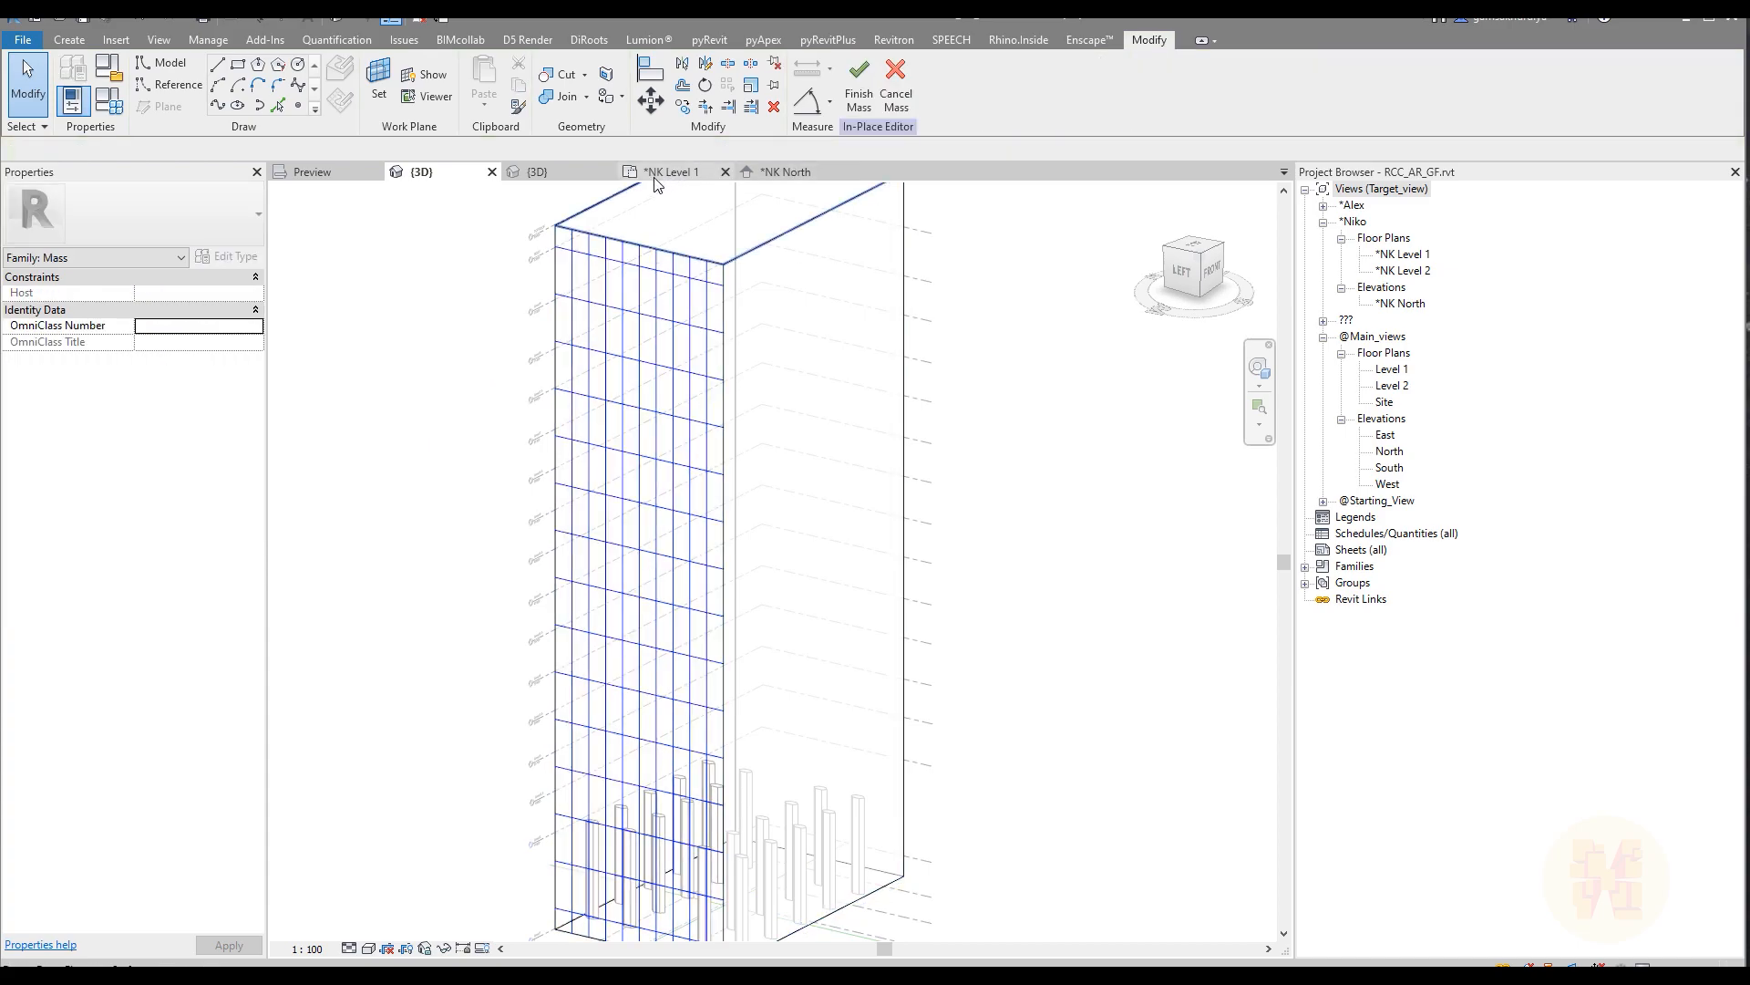
{"action": "left_click", "coordinate": [576, 182]}
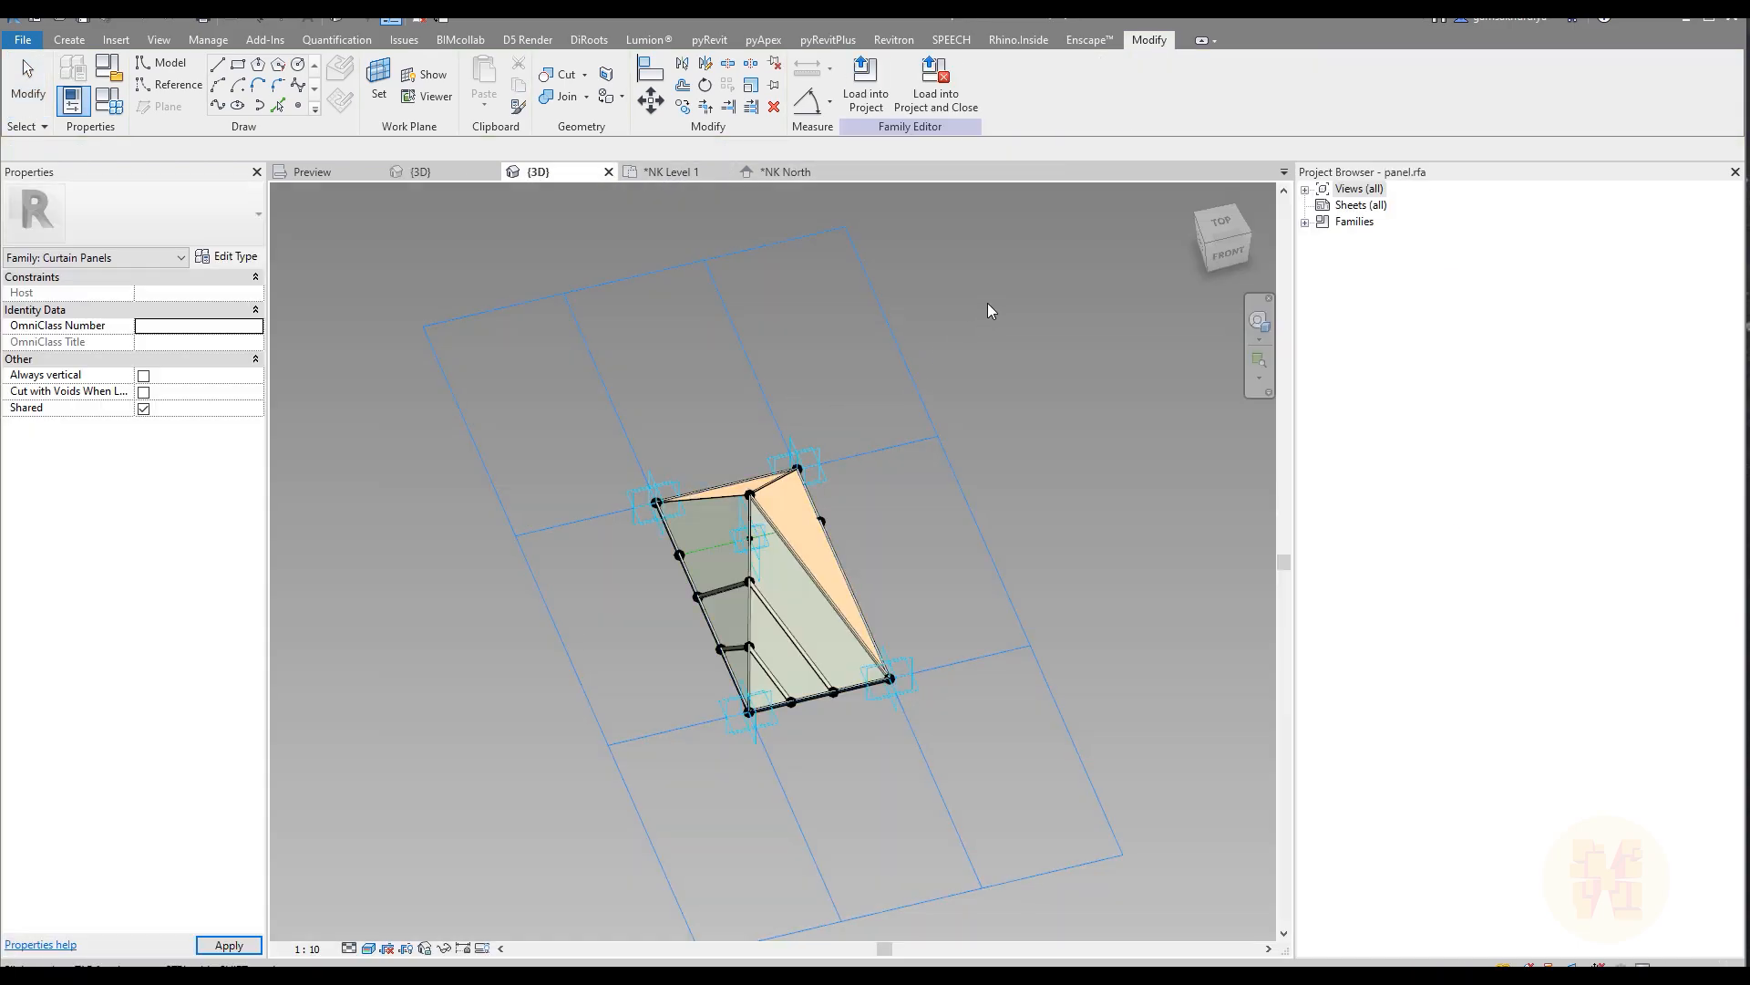
{"action": "left_click", "coordinate": [755, 397]}
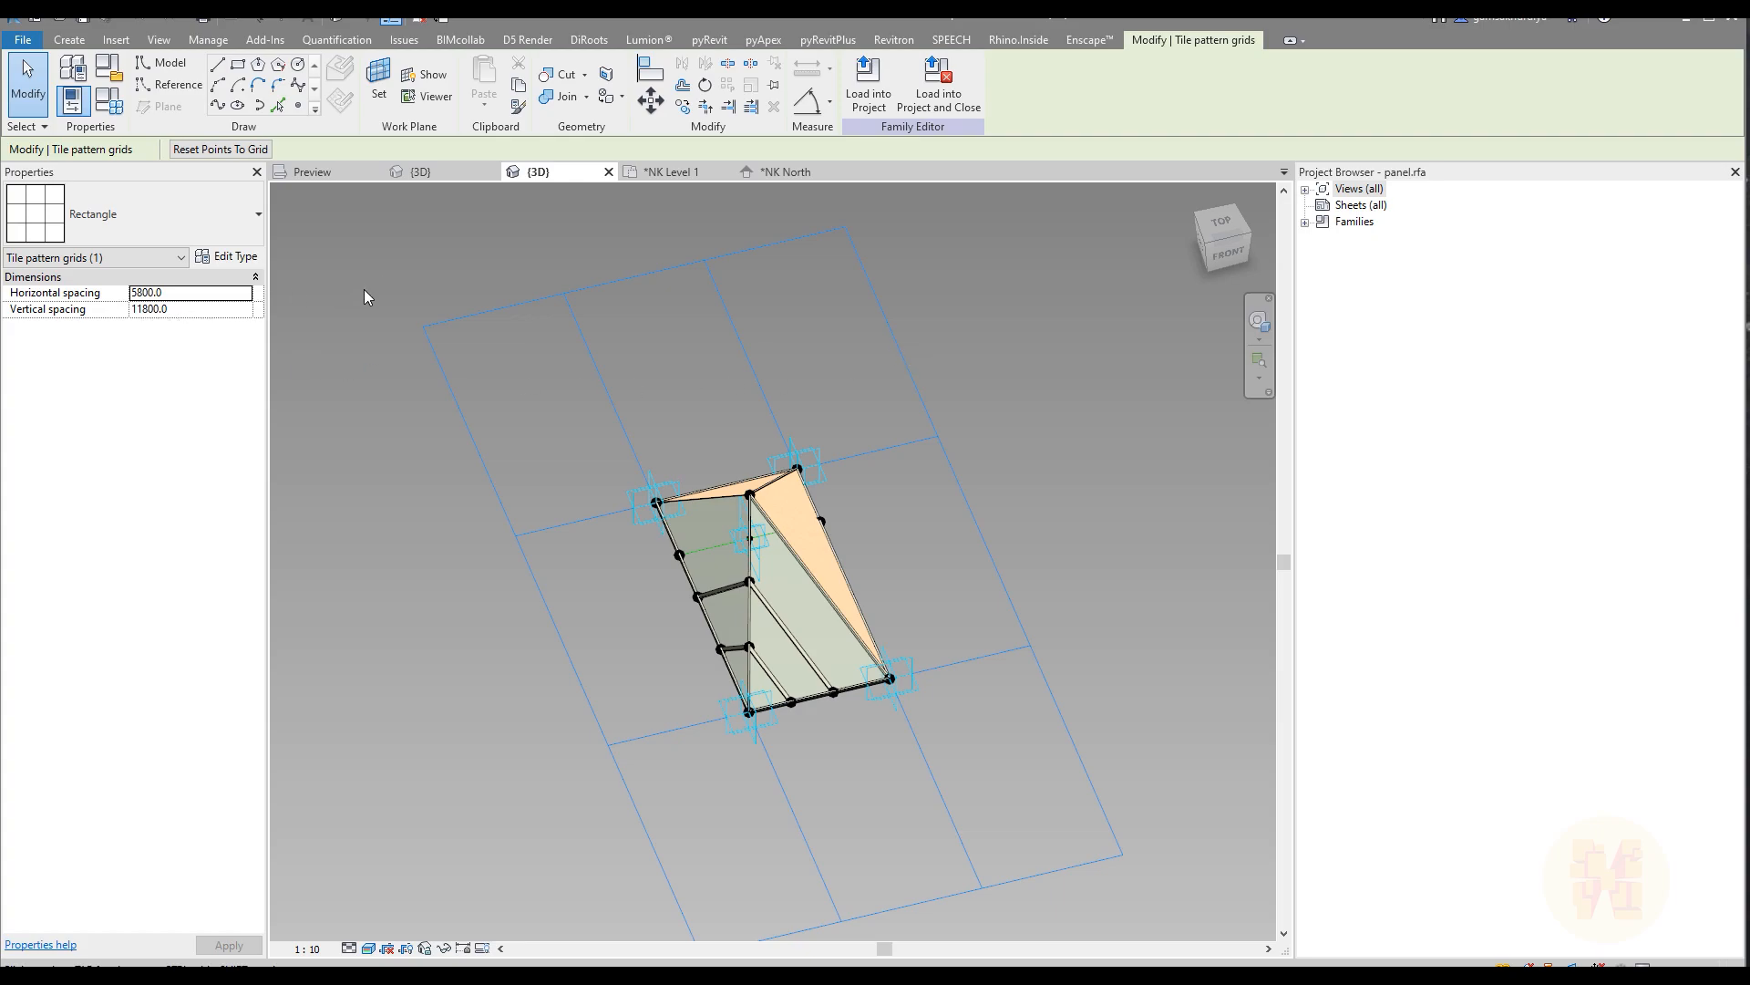
{"action": "left_click", "coordinate": [453, 171]}
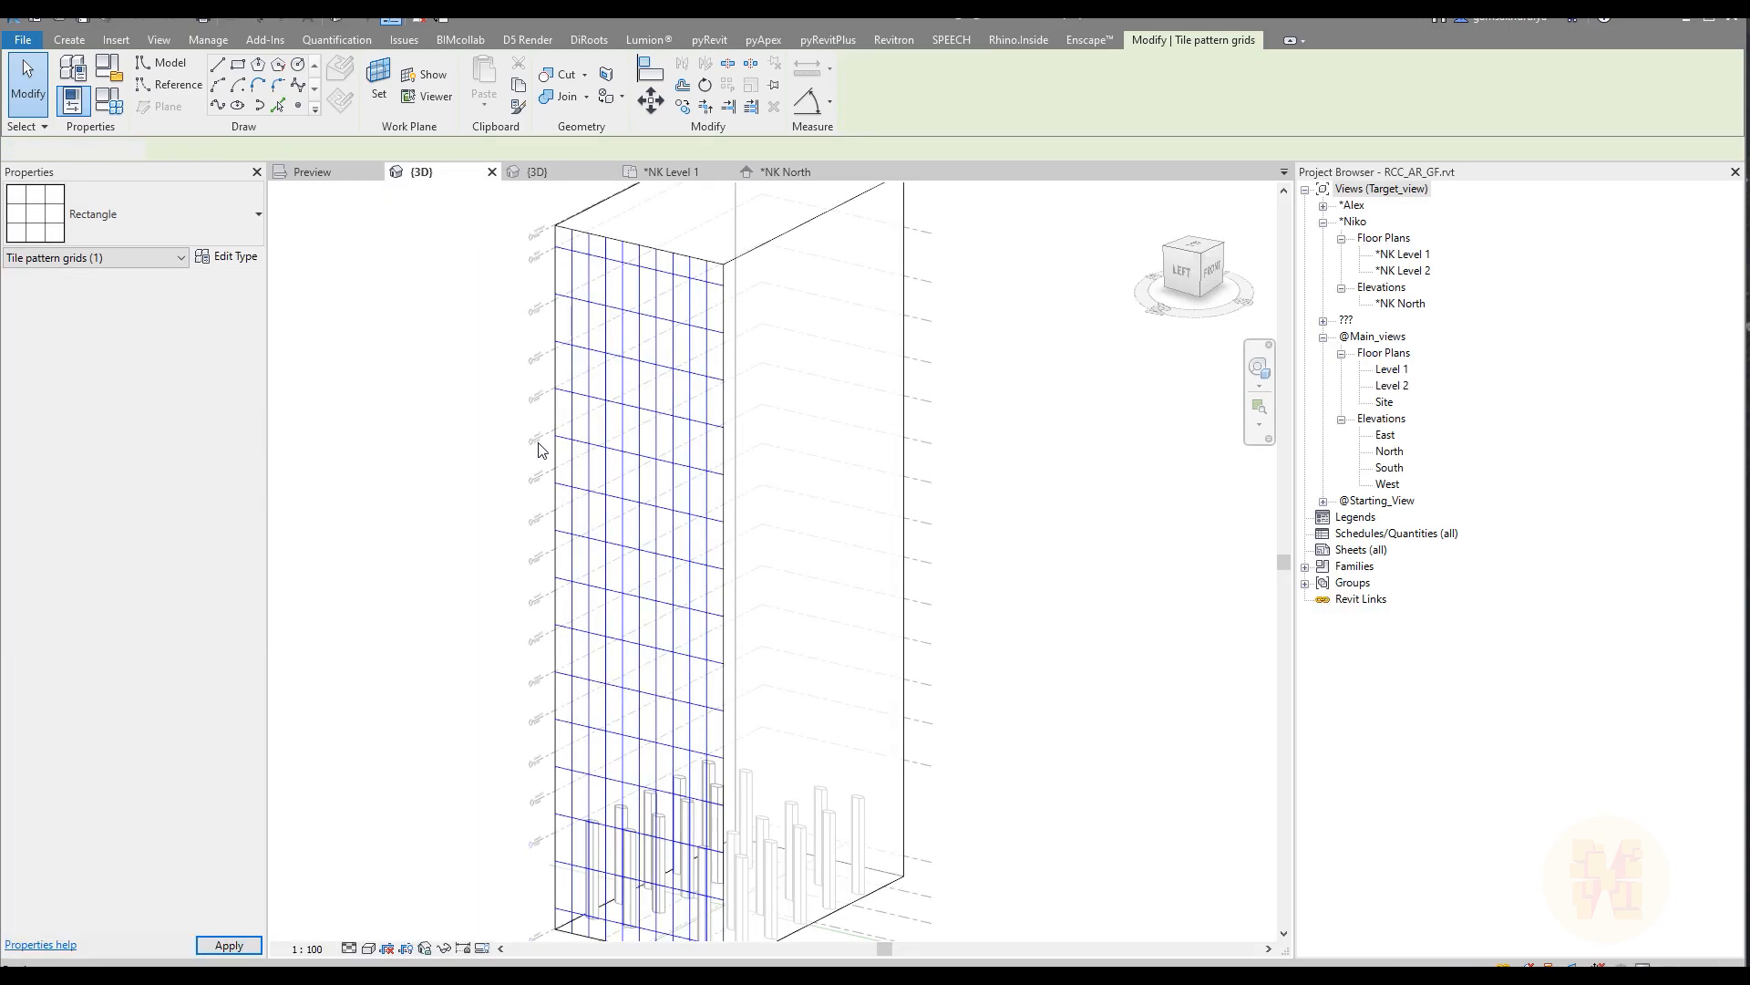
{"action": "left_click", "coordinate": [618, 402]}
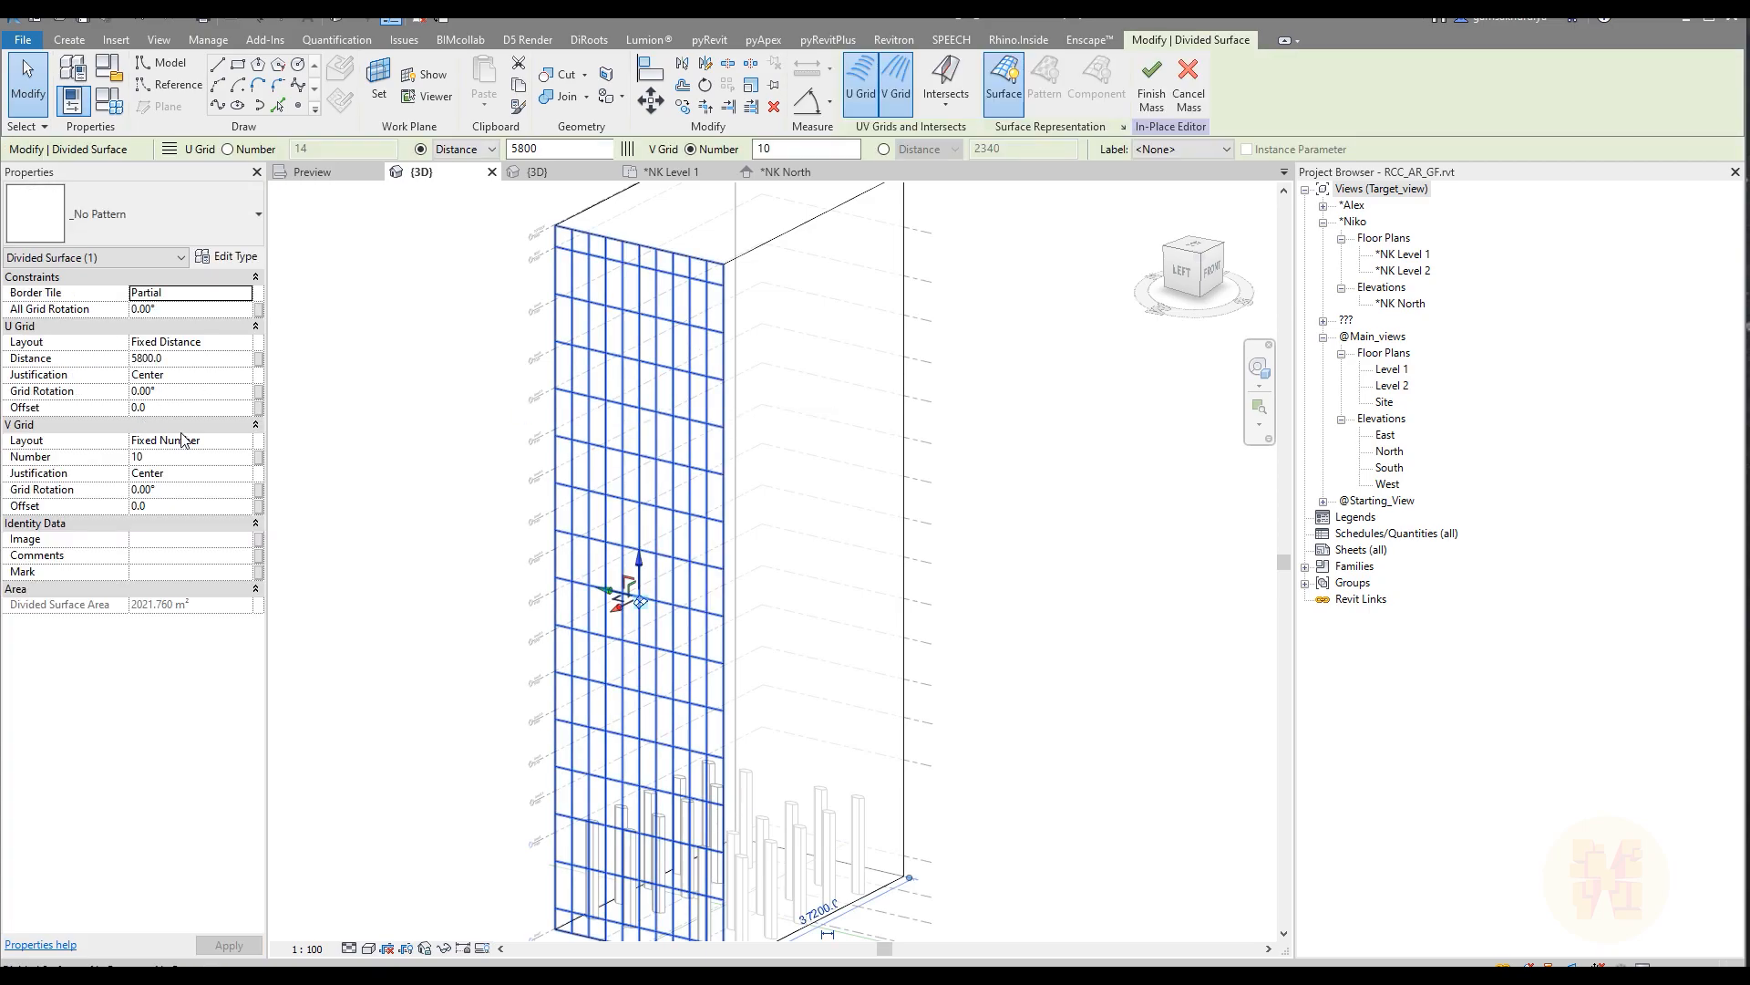
{"action": "left_click", "coordinate": [243, 440]}
{"action": "left_click", "coordinate": [210, 472]}
{"action": "left_click", "coordinate": [189, 457]}
{"action": "type", "text": "11800"}
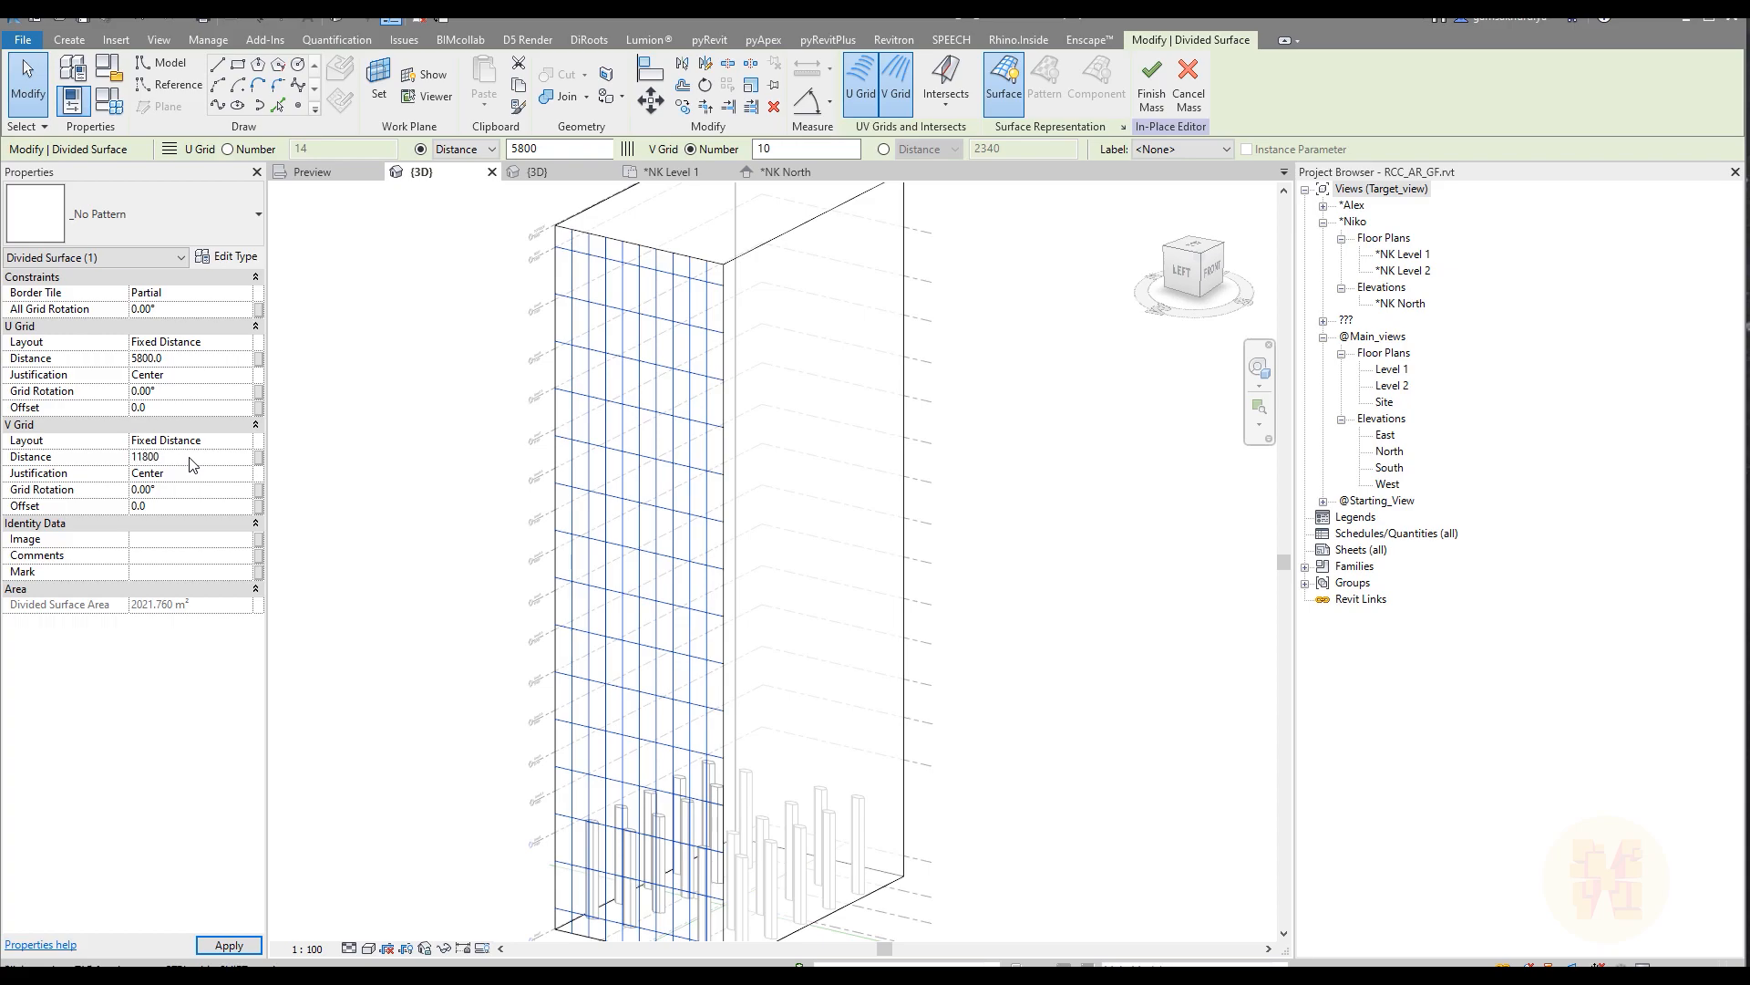
{"action": "key", "text": "Return"}
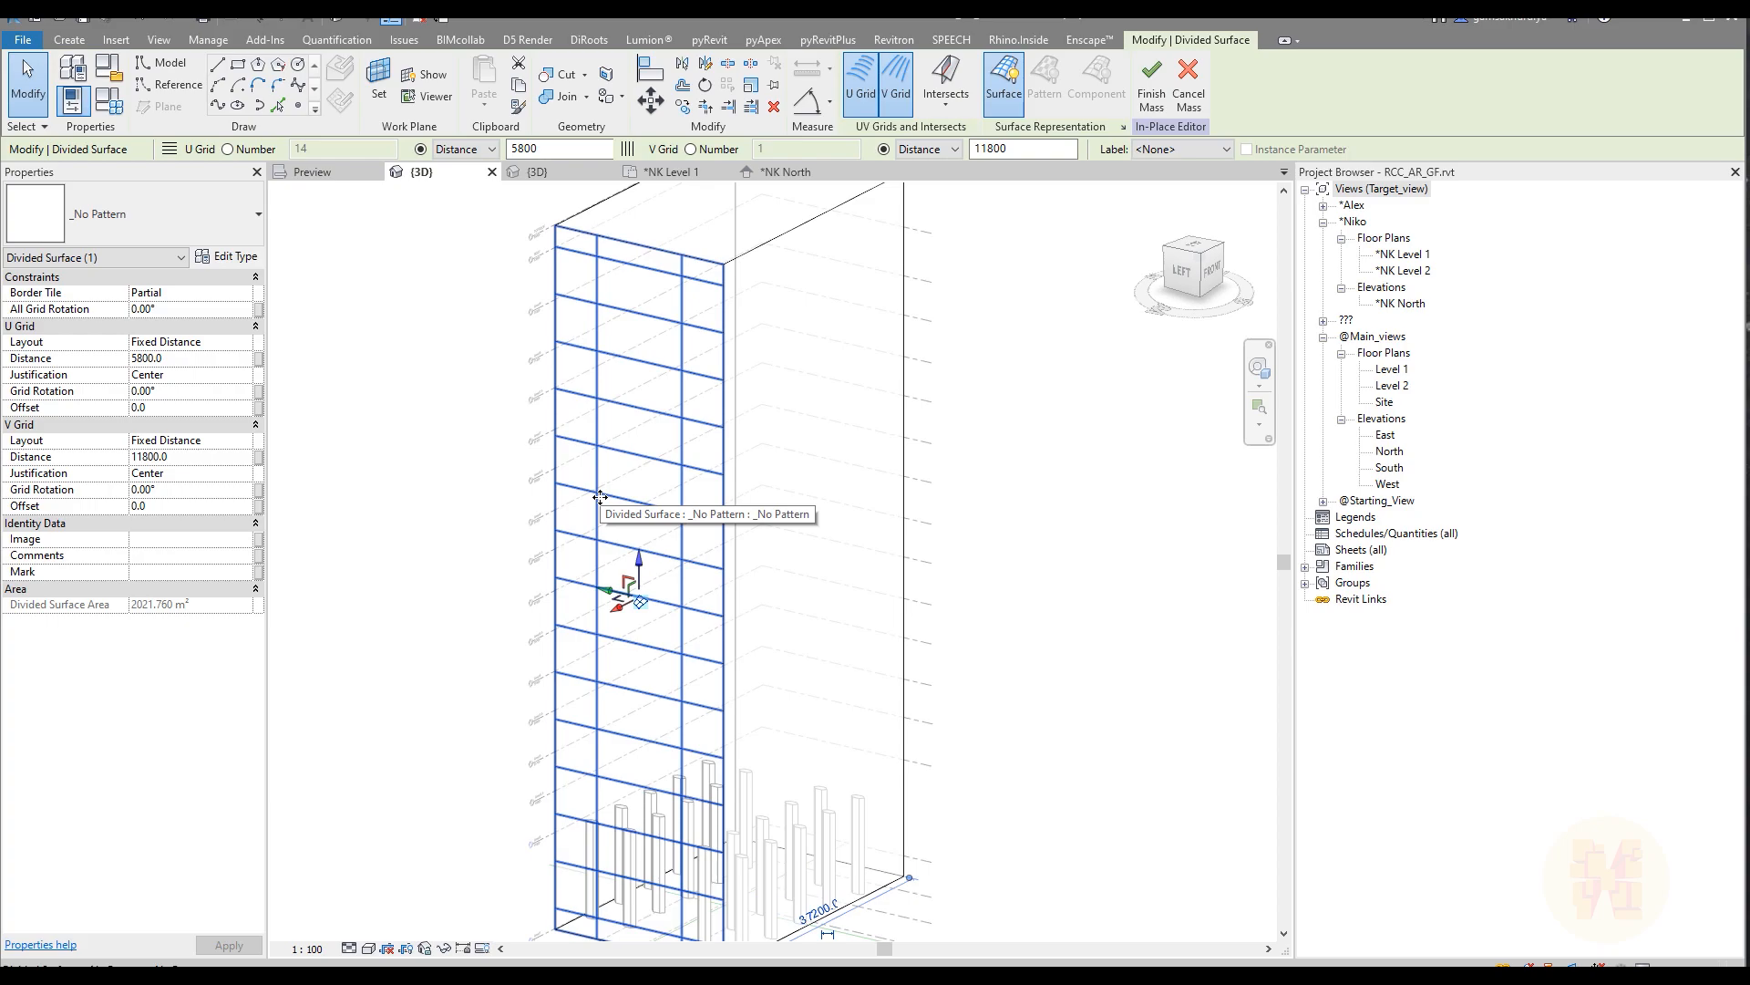
Step: Swap the divided face's grid distances, setting the U grid to 11800 and the V grid to 5800
{"action": "left_click", "coordinate": [199, 362]}
{"action": "type", "text": "11800"}
{"action": "left_click", "coordinate": [198, 456]}
{"action": "type", "text": "5"}
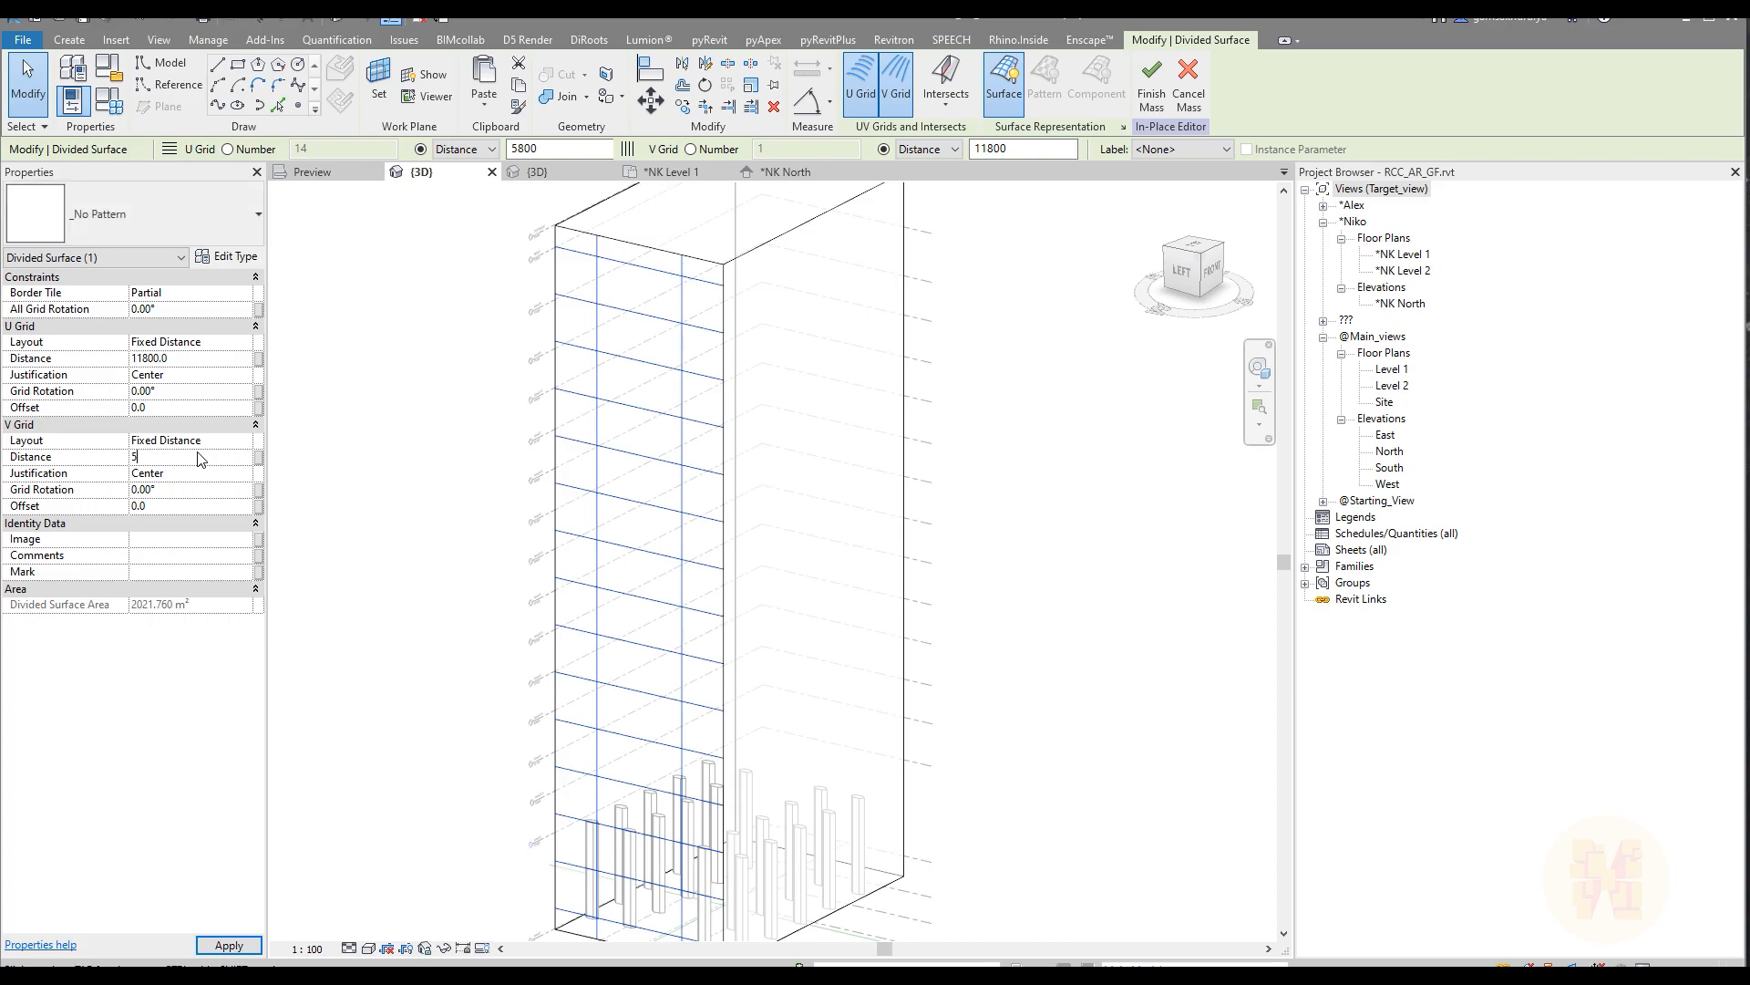
{"action": "key", "text": "Return"}
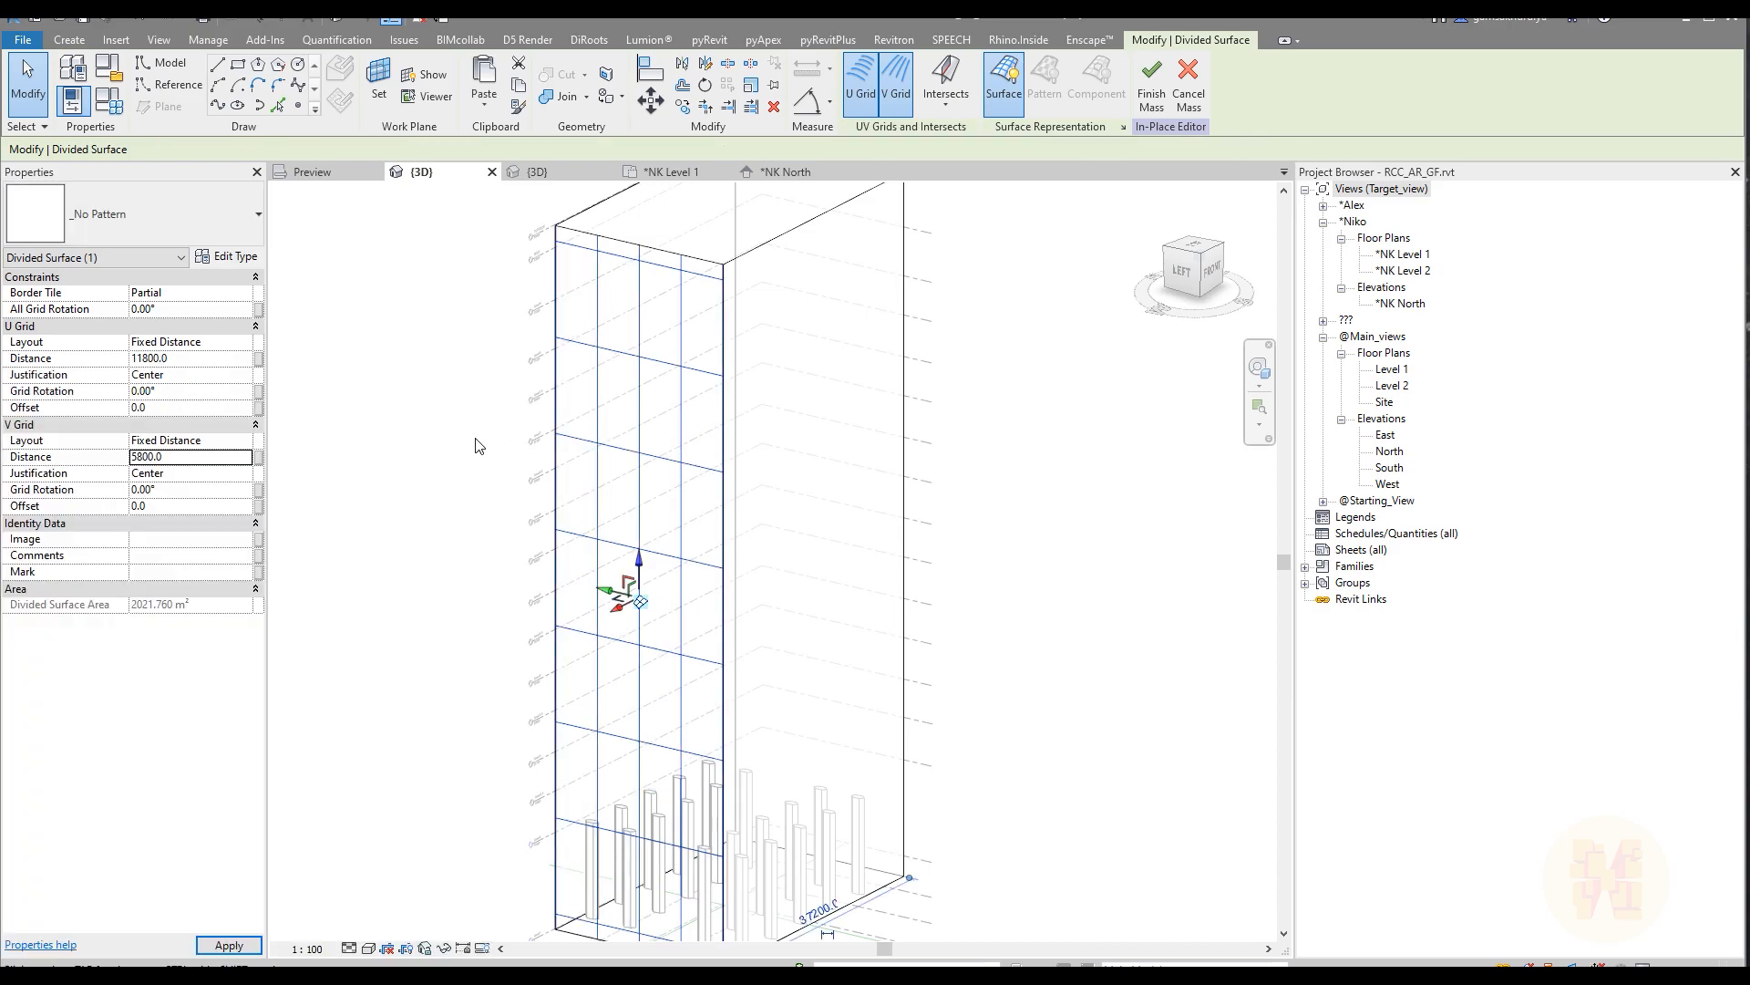
Step: Examine how the divided face's lowest grid rows meet Level 1 and Level 2 at the tower's base
{"action": "middle_click_drag", "start_coordinate": [501, 642], "coordinate": [389, 482]}
{"action": "left_click", "coordinate": [394, 504]}
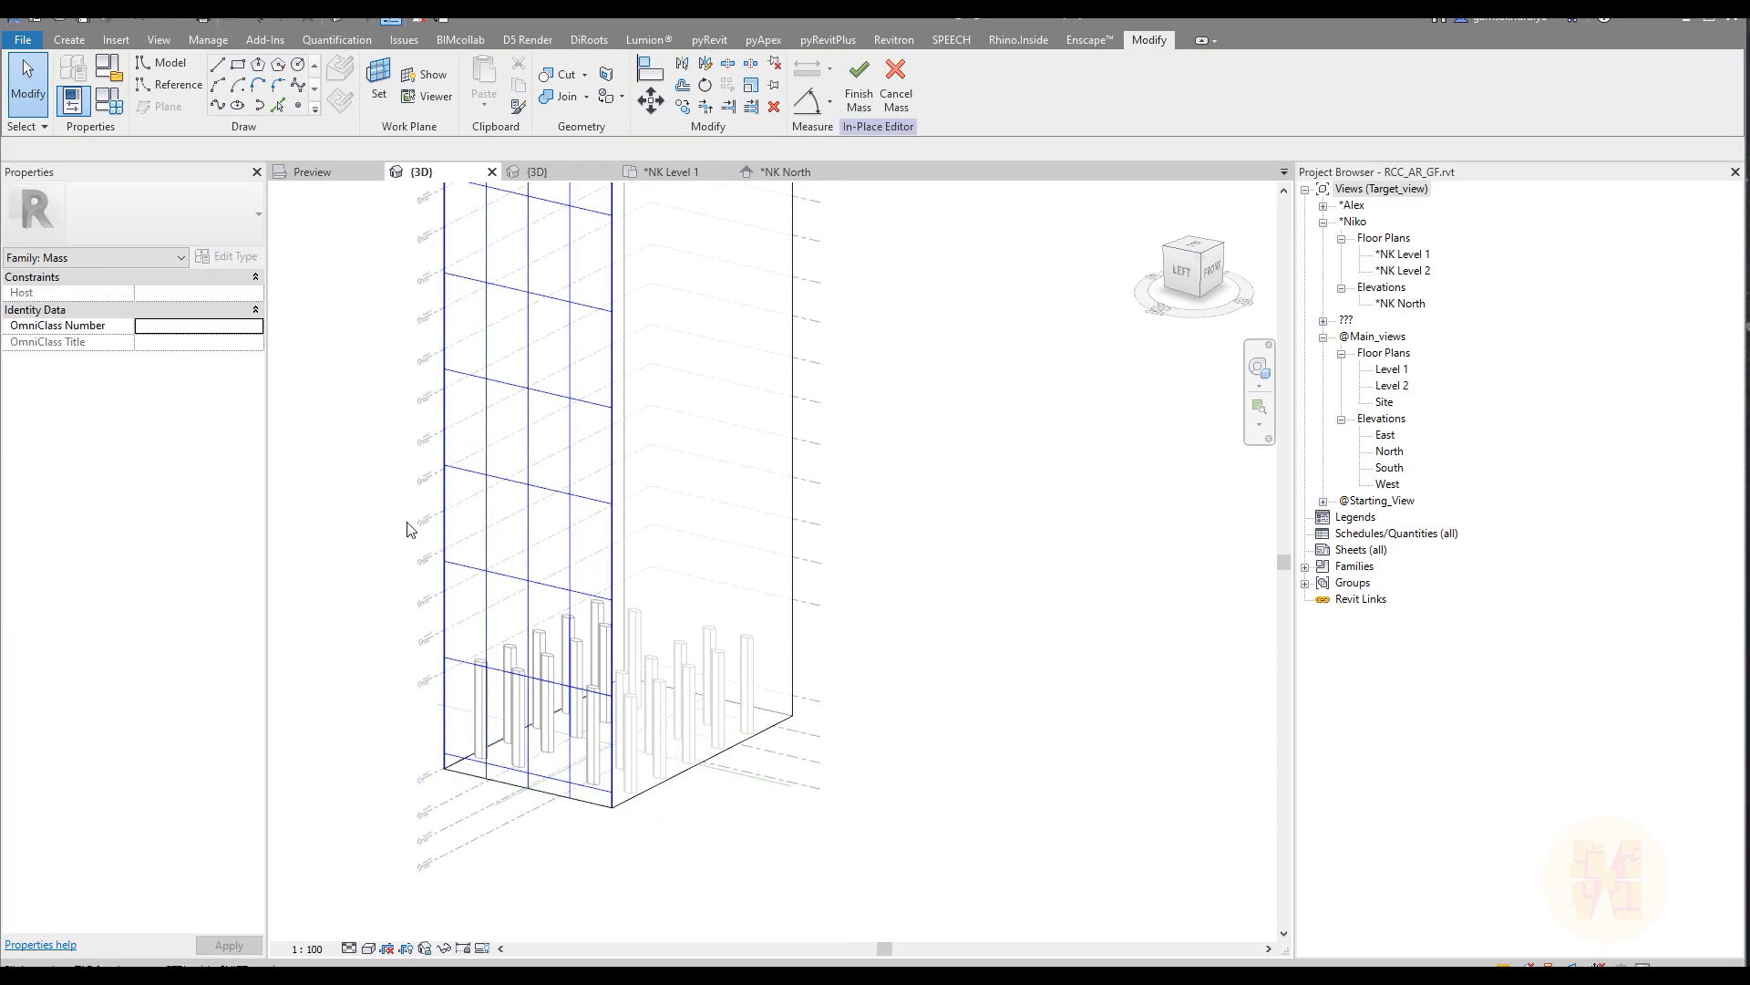
{"action": "middle_click_drag", "start_coordinate": [492, 697], "coordinate": [585, 653]}
{"action": "scroll", "coordinate": [672, 734], "scroll_direction": "up", "scroll_amount": 1}
{"action": "scroll", "coordinate": [656, 743], "scroll_direction": "up", "scroll_amount": 1}
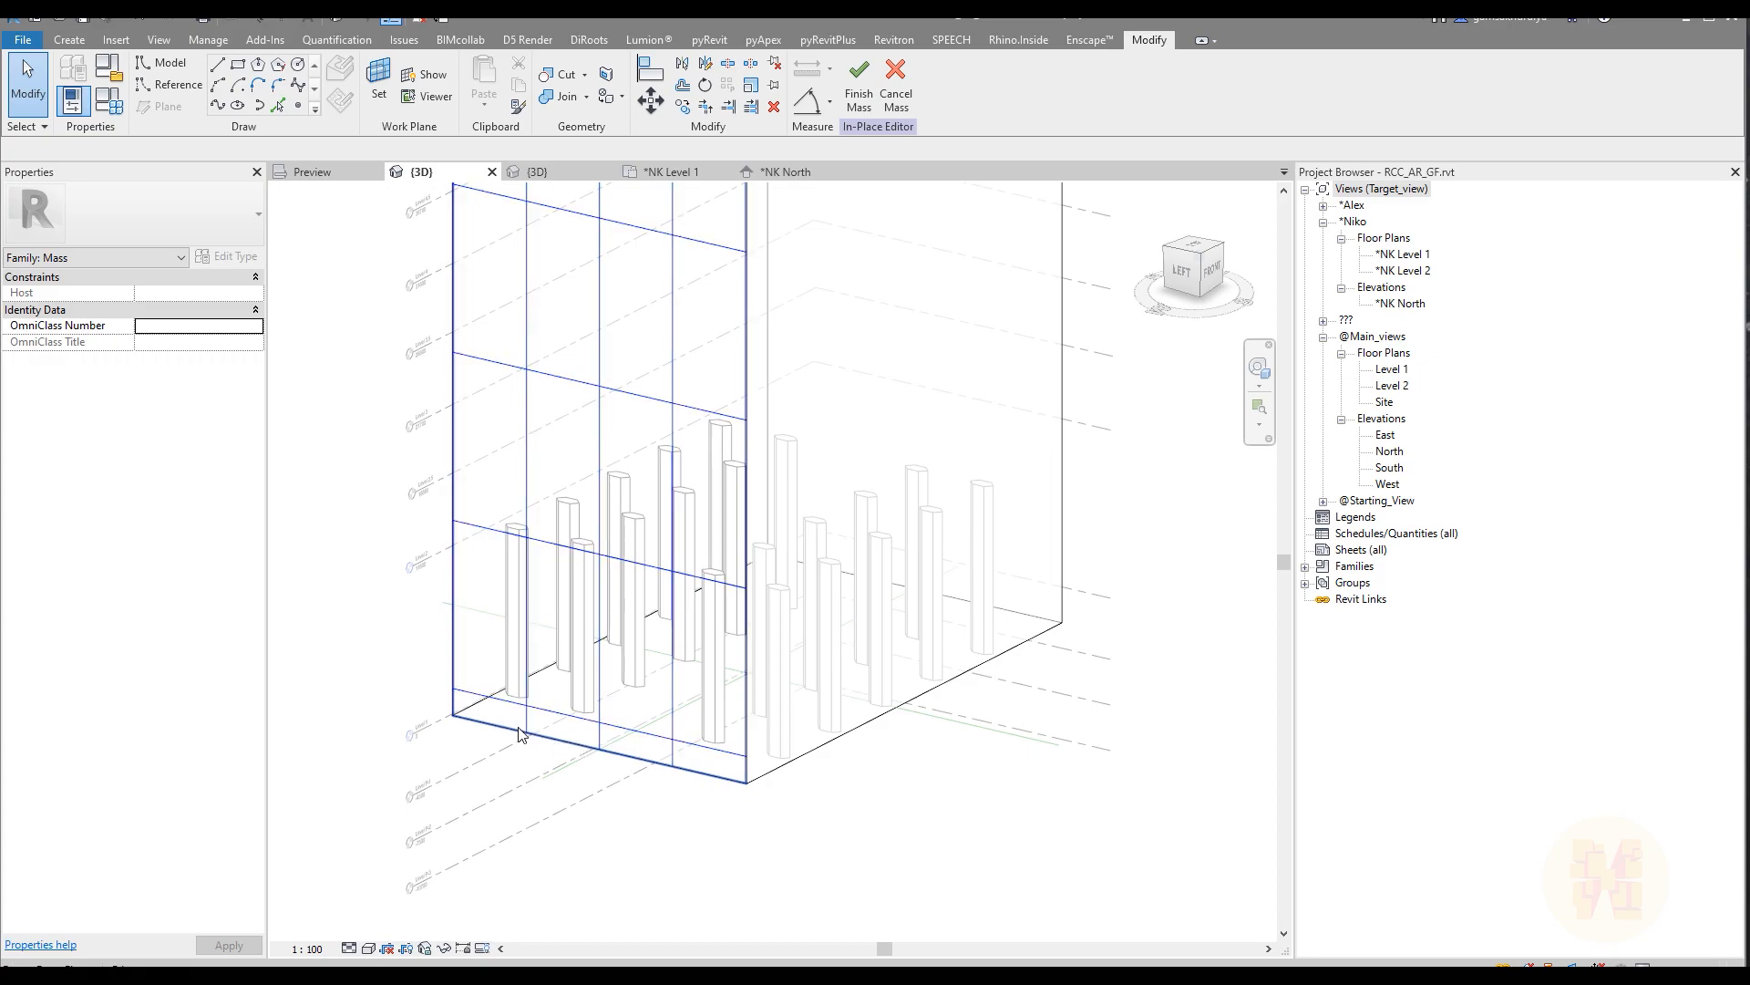
{"action": "scroll", "coordinate": [561, 752], "scroll_direction": "down", "scroll_amount": 1}
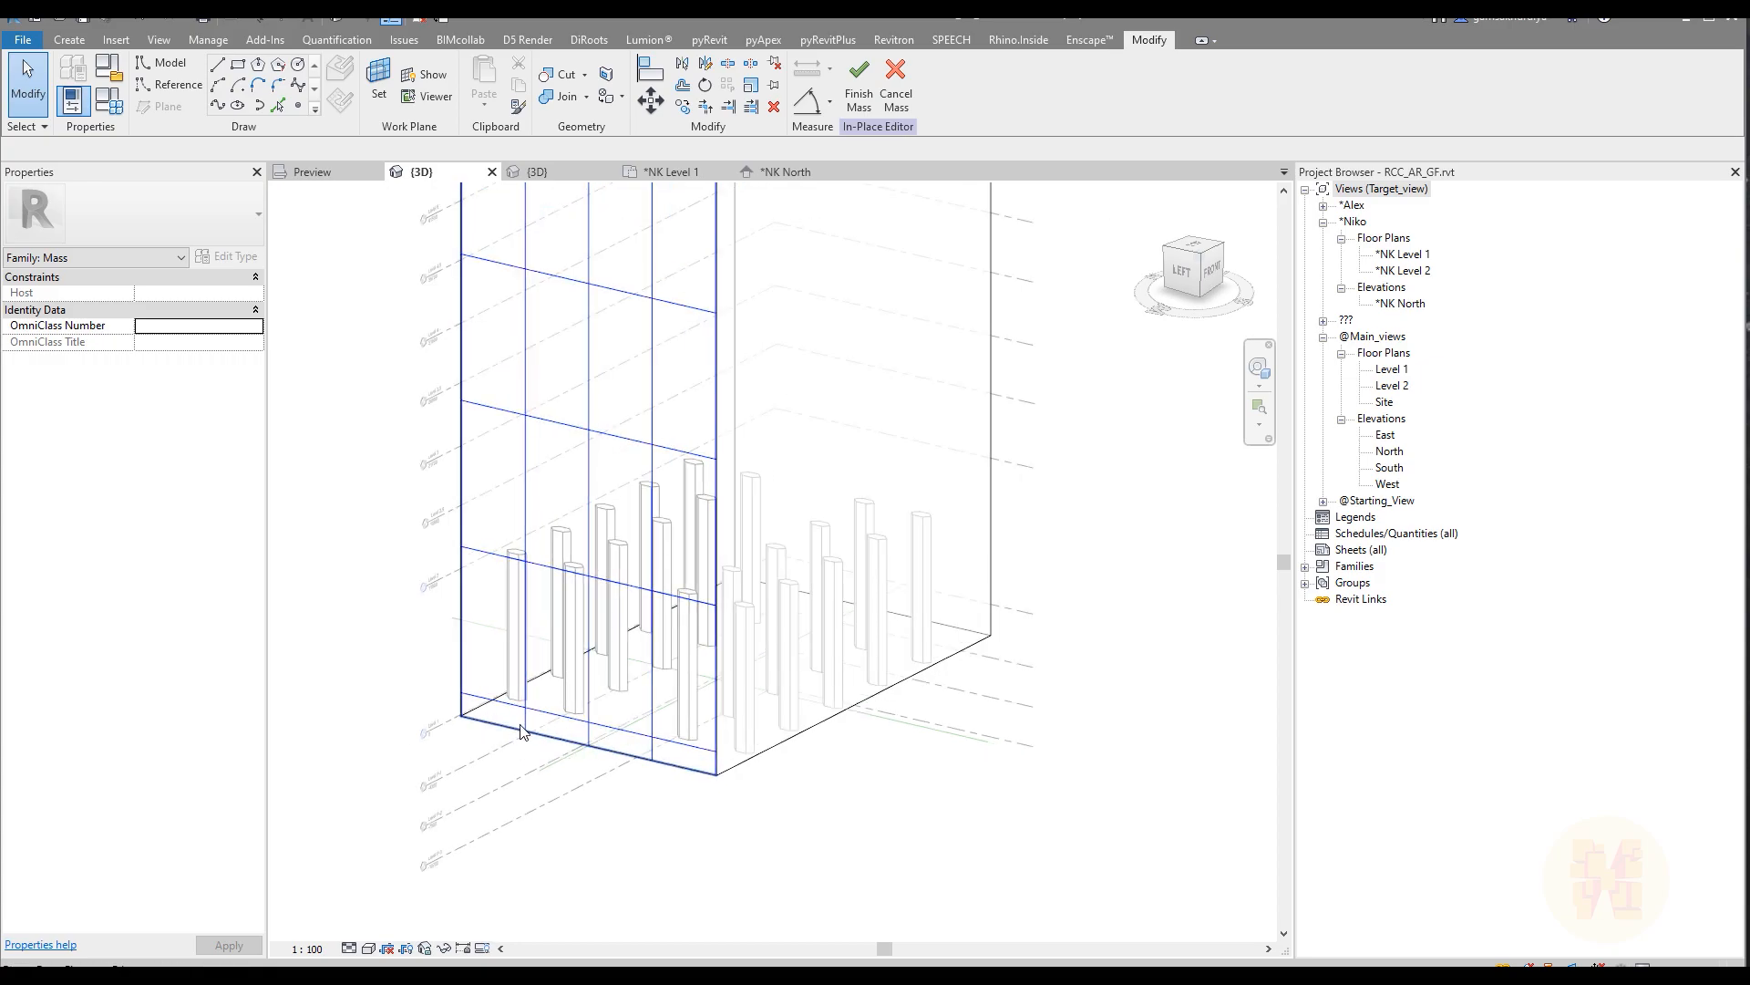
{"action": "scroll", "coordinate": [536, 738], "scroll_direction": "up", "scroll_amount": 4}
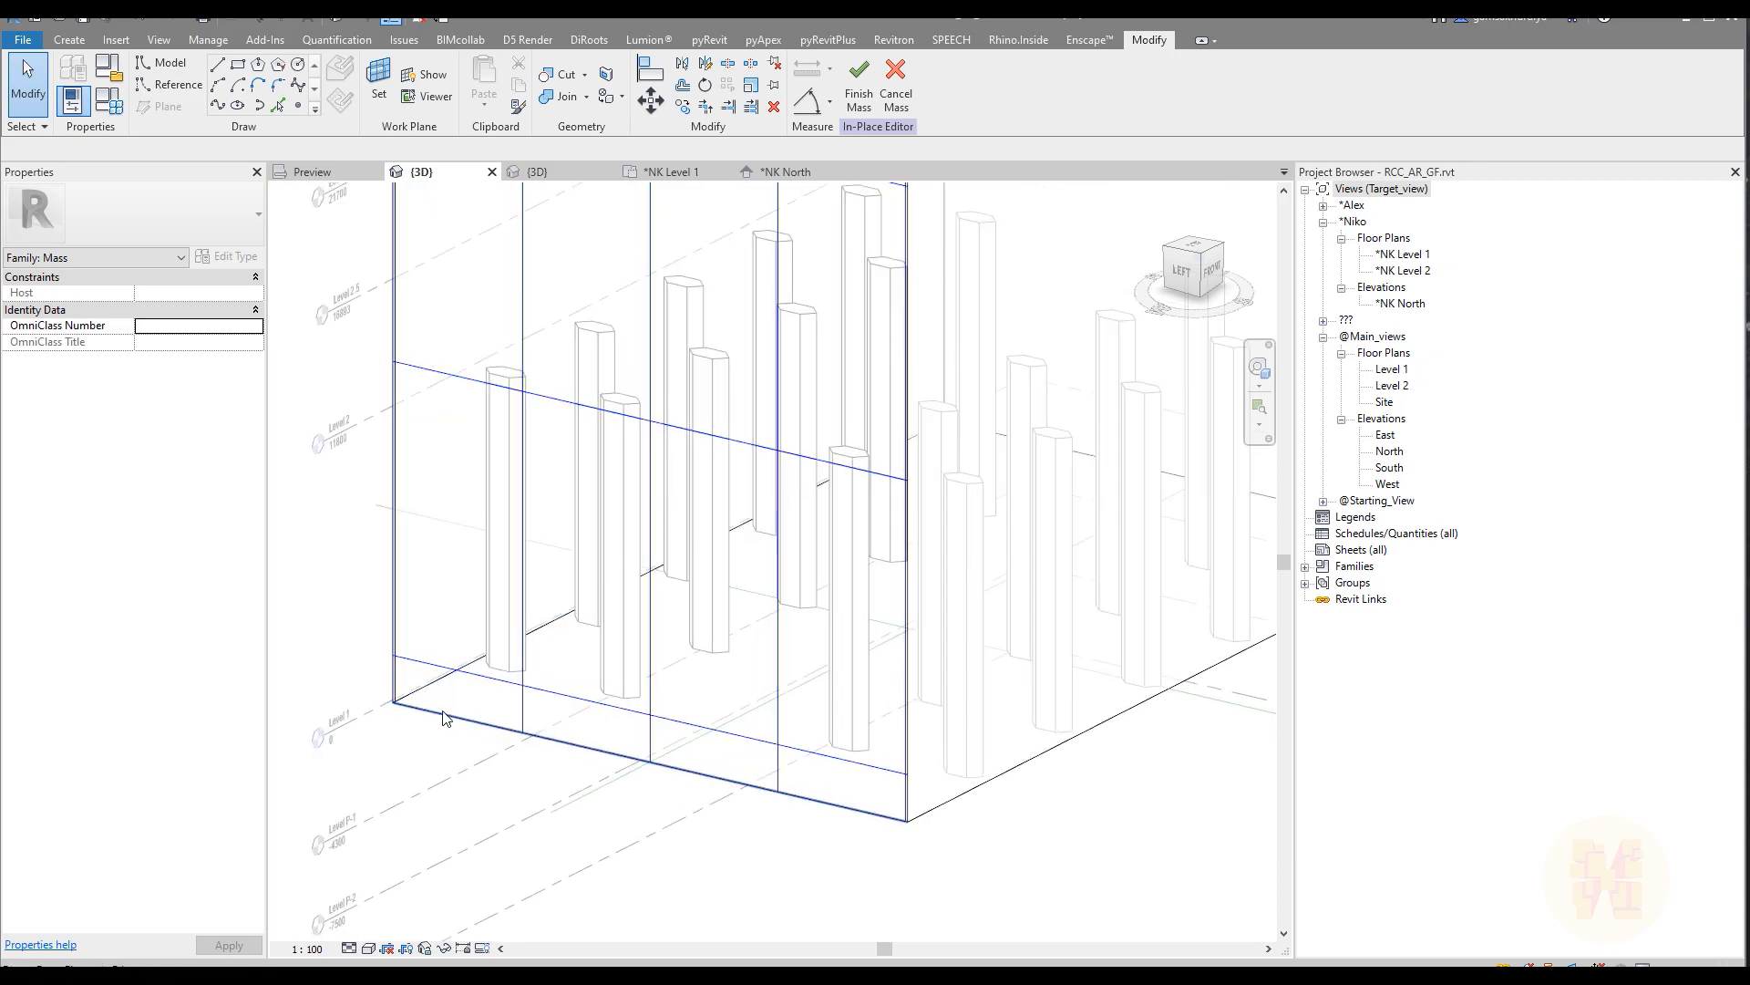
{"action": "left_click", "coordinate": [457, 685]}
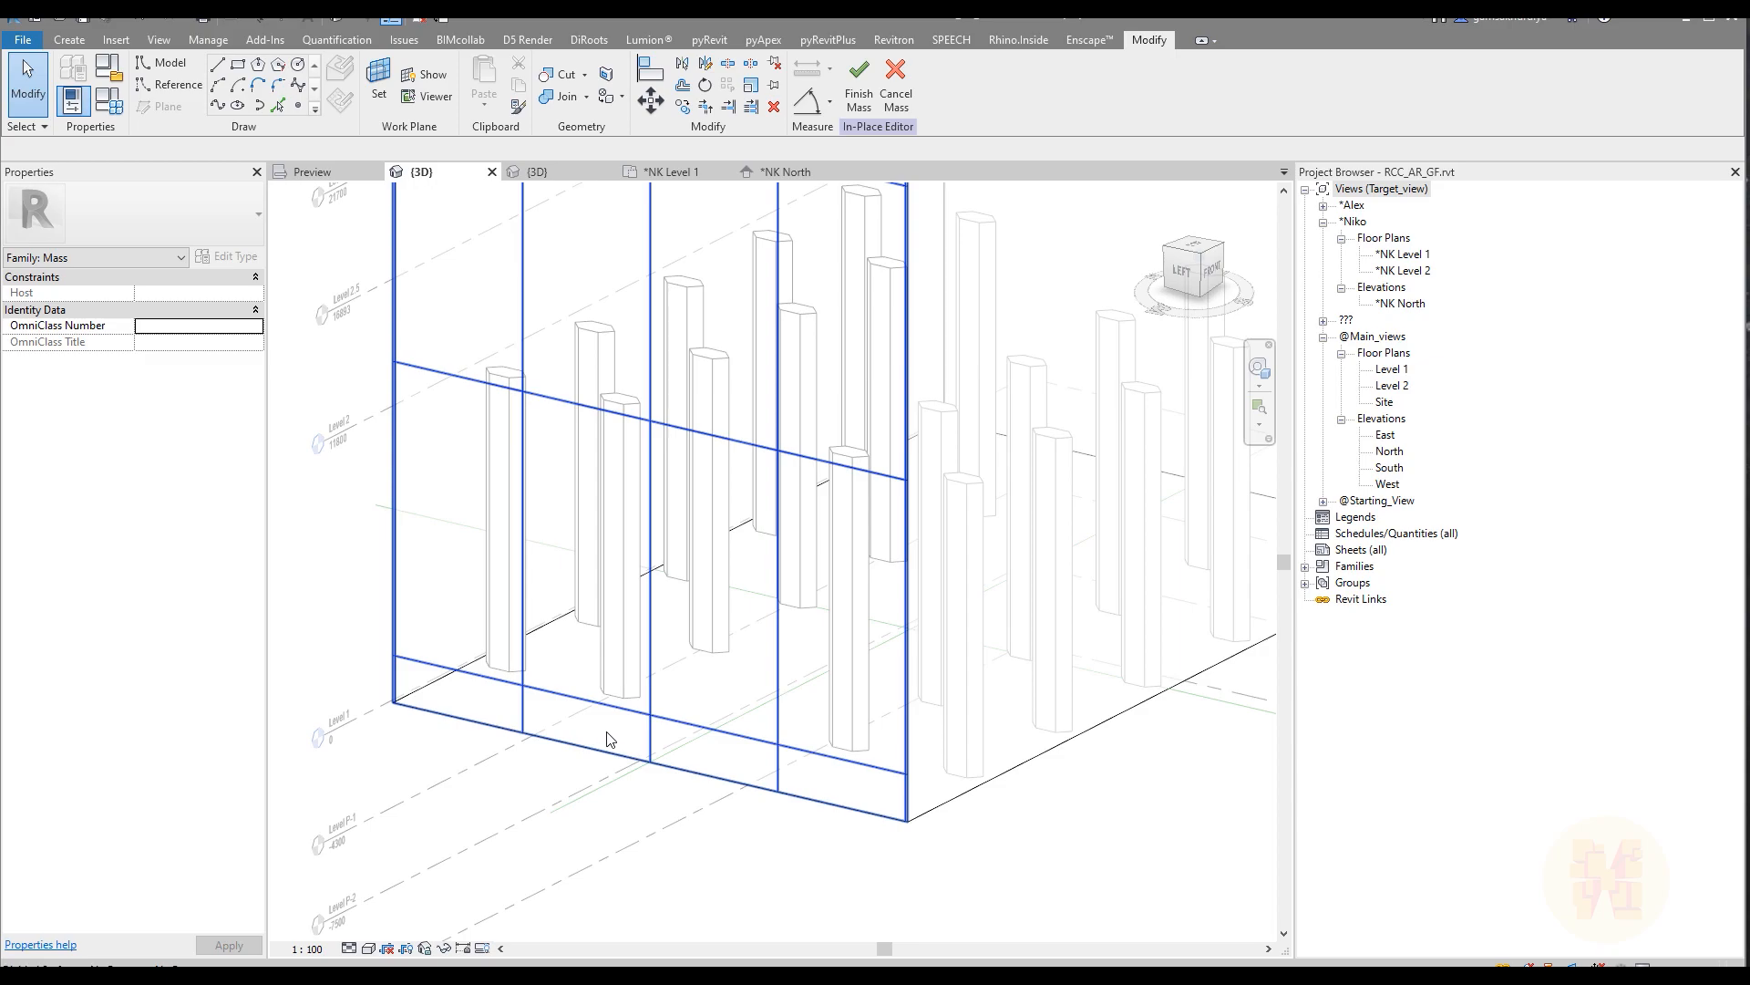
Step: Set the U grid justification of the divided face to Beginning
{"action": "left_click", "coordinate": [521, 545]}
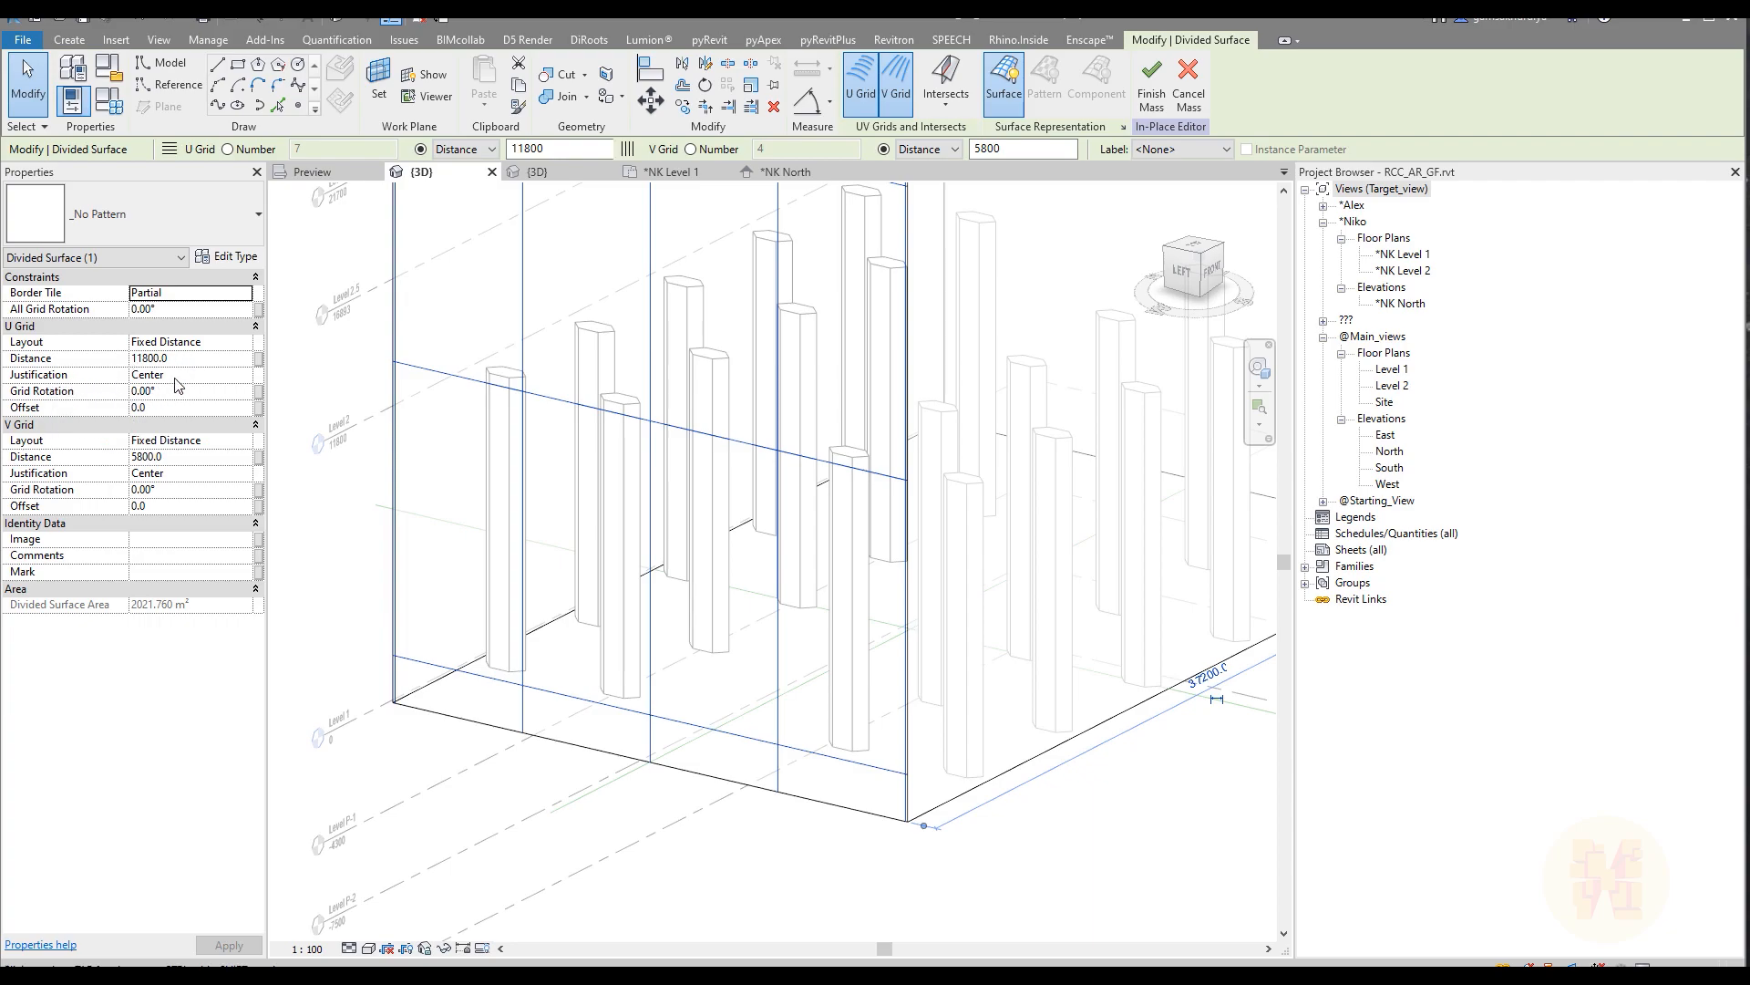
{"action": "left_click", "coordinate": [248, 376]}
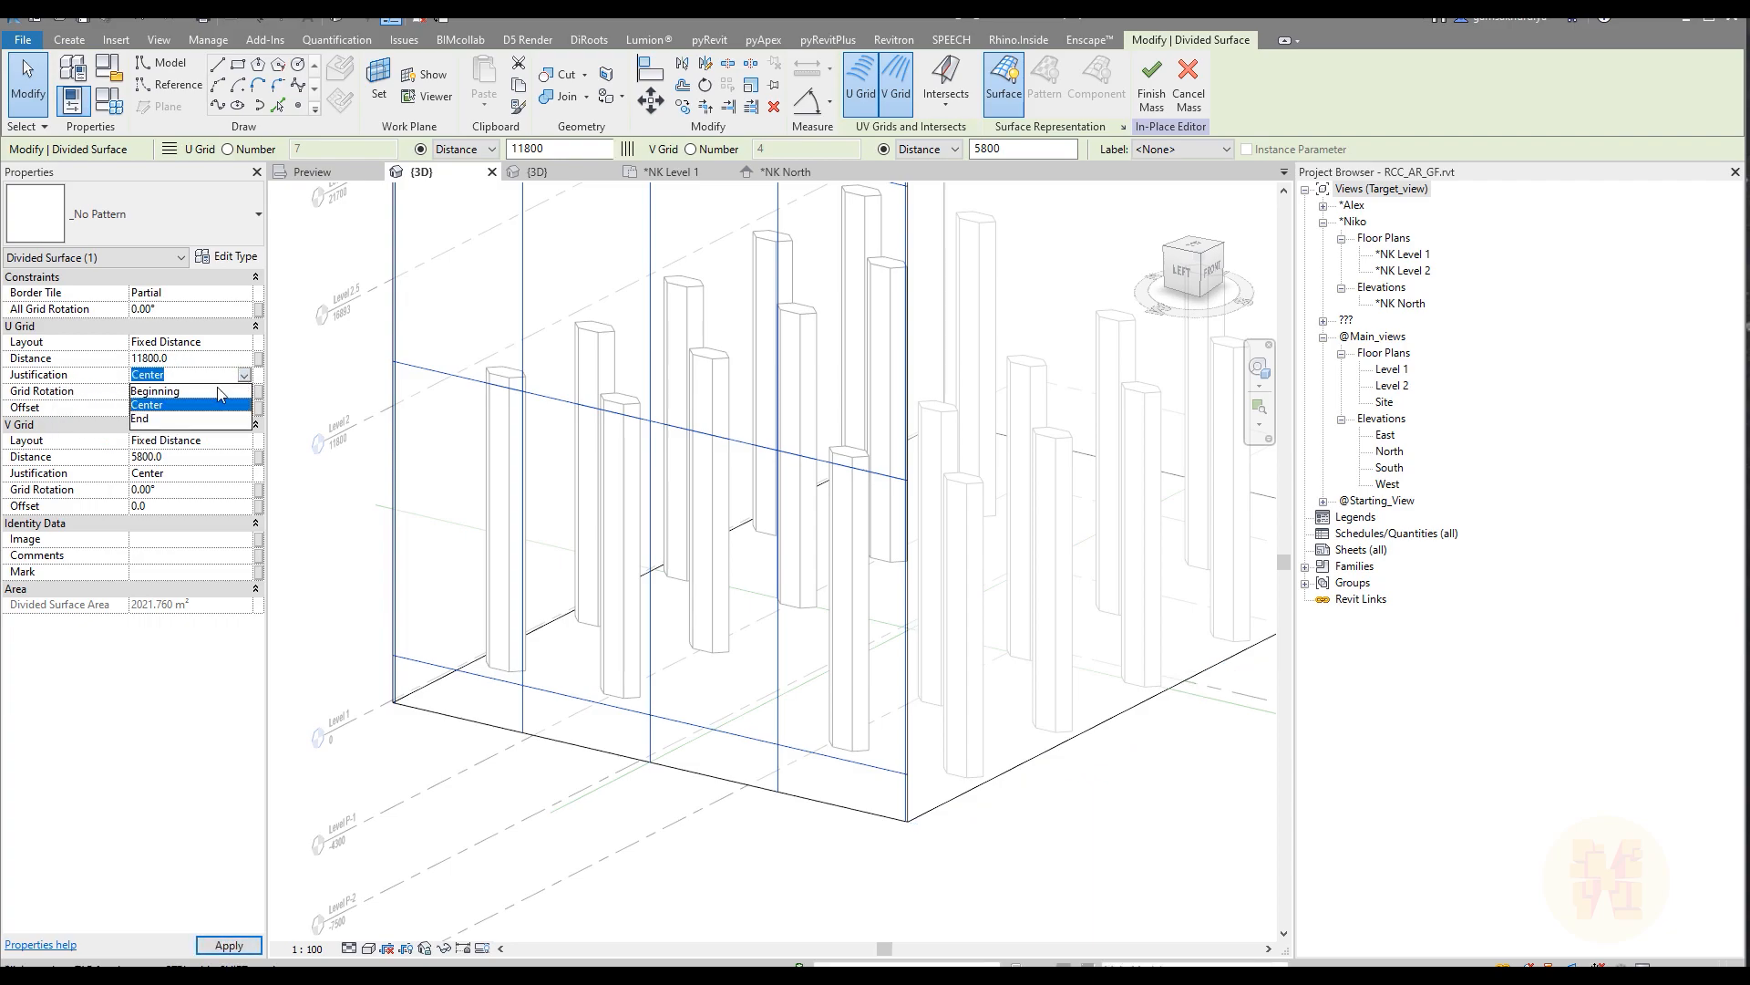
{"action": "left_click", "coordinate": [157, 391]}
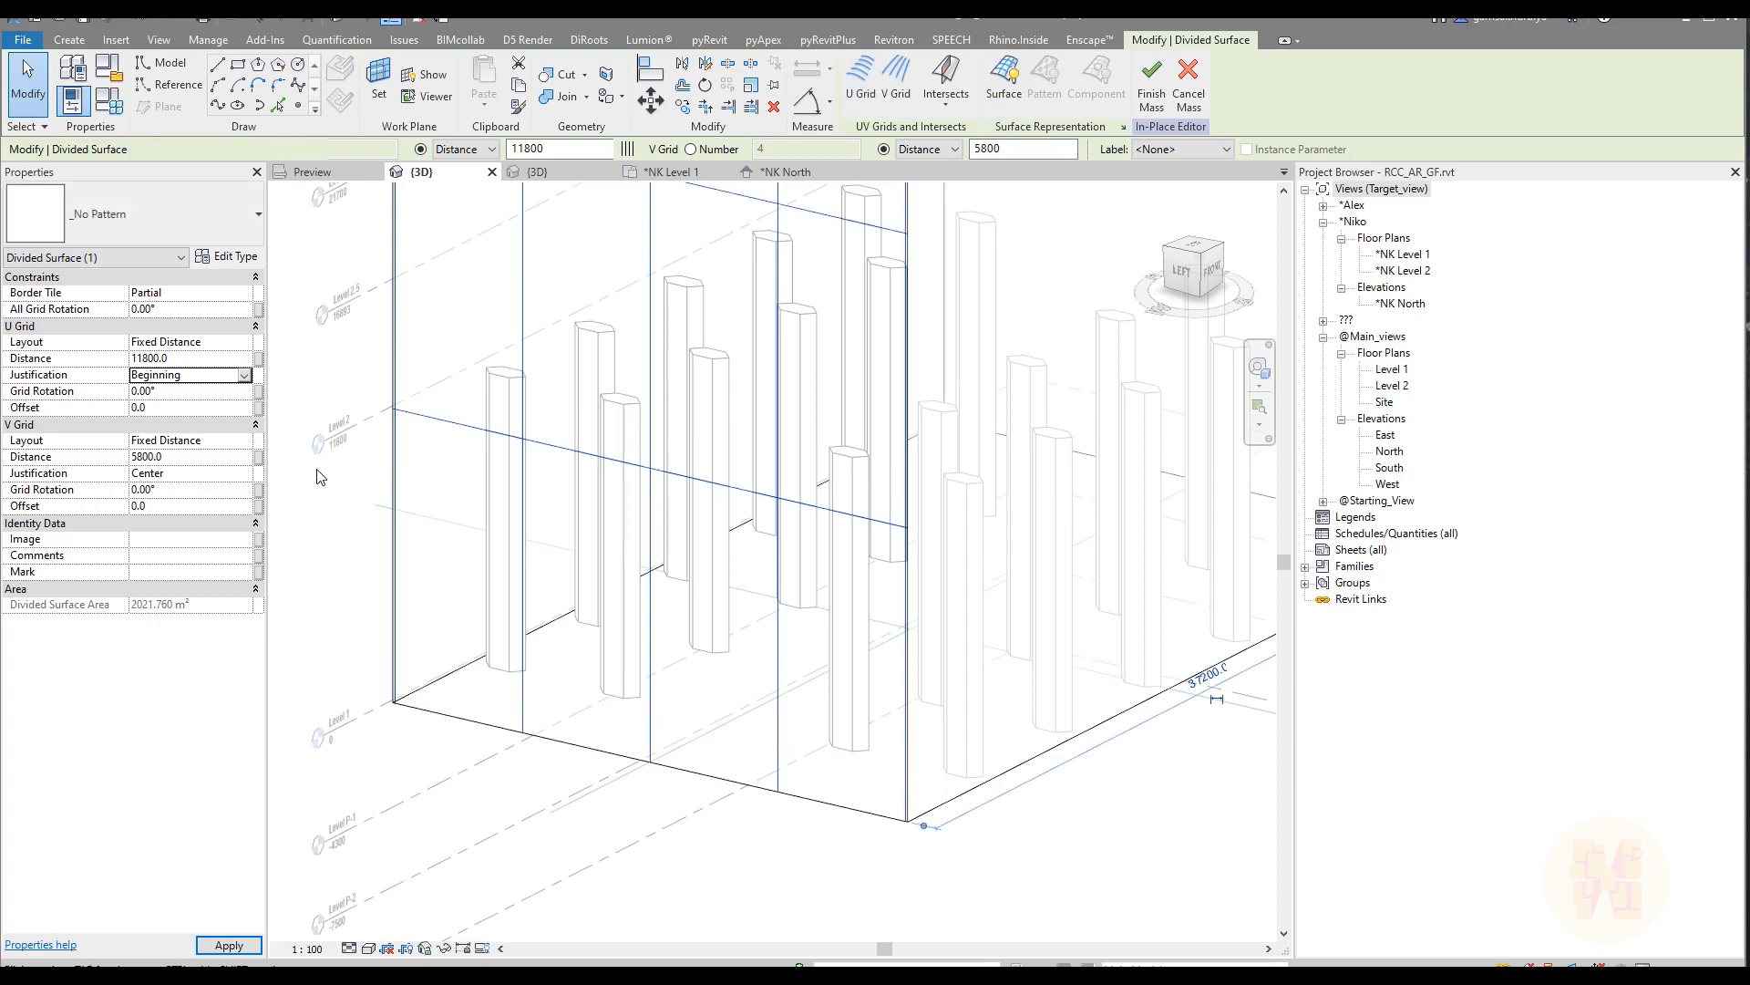
{"action": "left_click", "coordinate": [611, 708]}
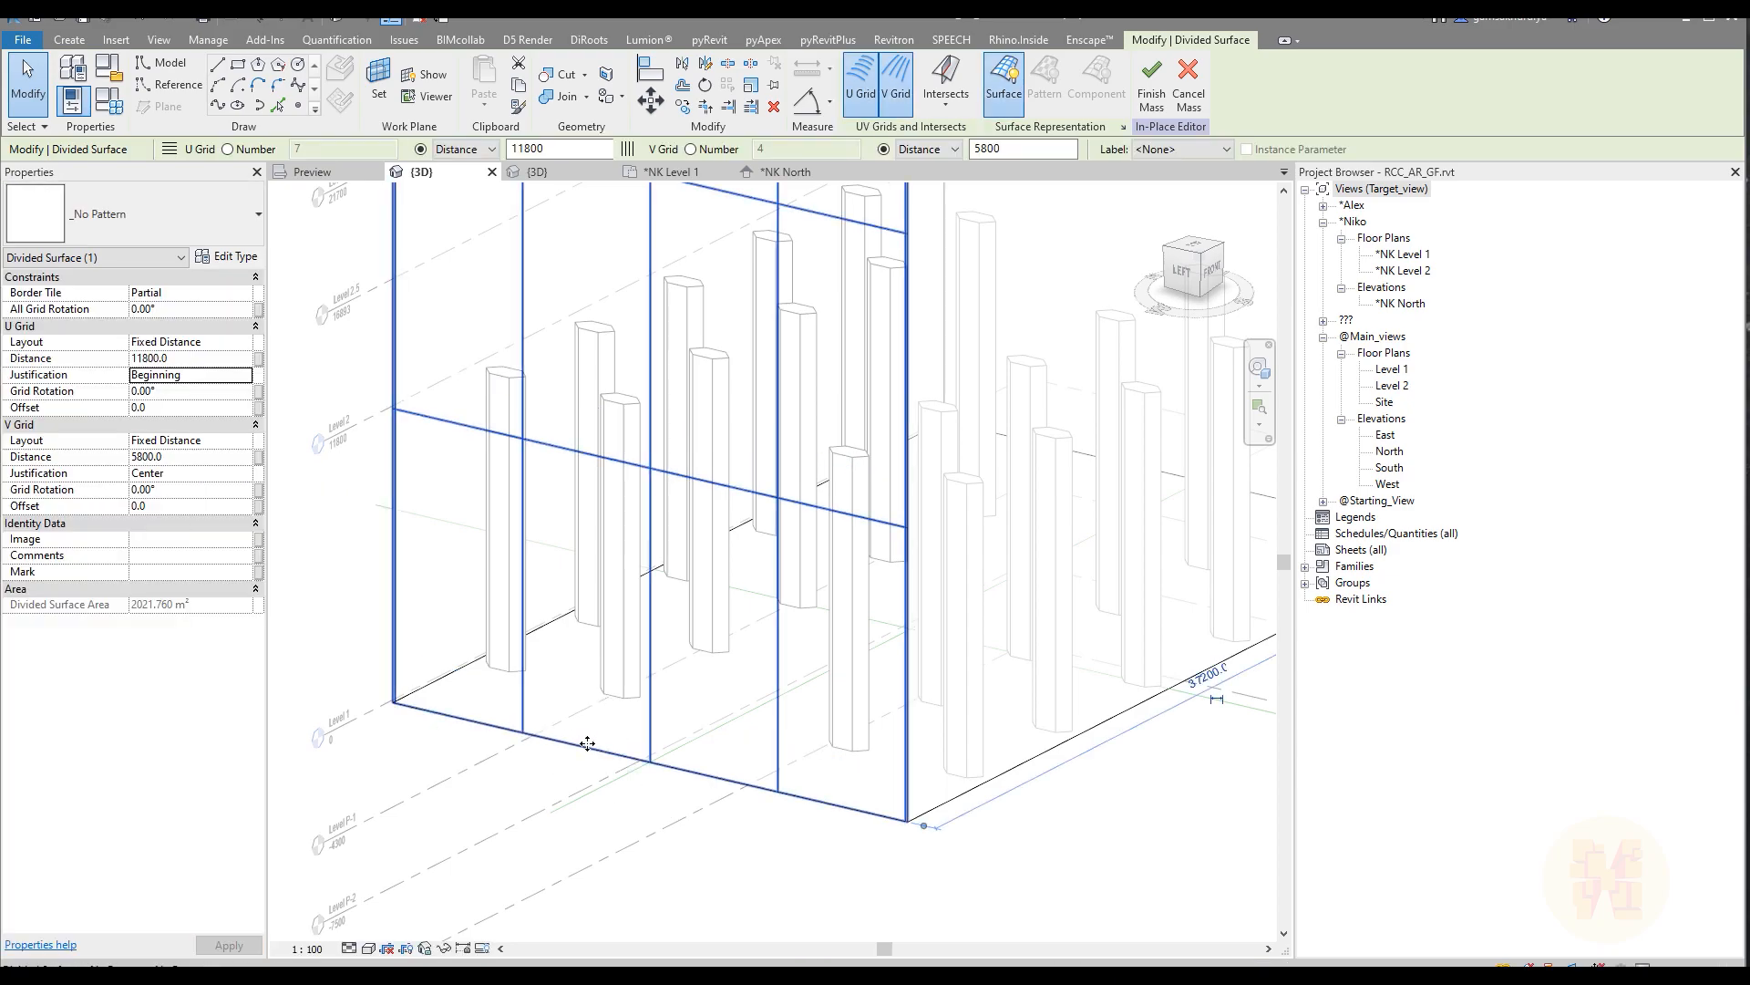
Step: Examine the divided face's uppermost grid rows against the ROOF and TOP ROOF levels
{"action": "scroll", "coordinate": [565, 791], "scroll_direction": "down", "scroll_amount": 4}
{"action": "middle_click_drag", "start_coordinate": [621, 440], "coordinate": [652, 660]}
{"action": "middle_click_drag", "start_coordinate": [647, 484], "coordinate": [648, 558]}
{"action": "scroll", "coordinate": [627, 419], "scroll_direction": "up", "scroll_amount": 5}
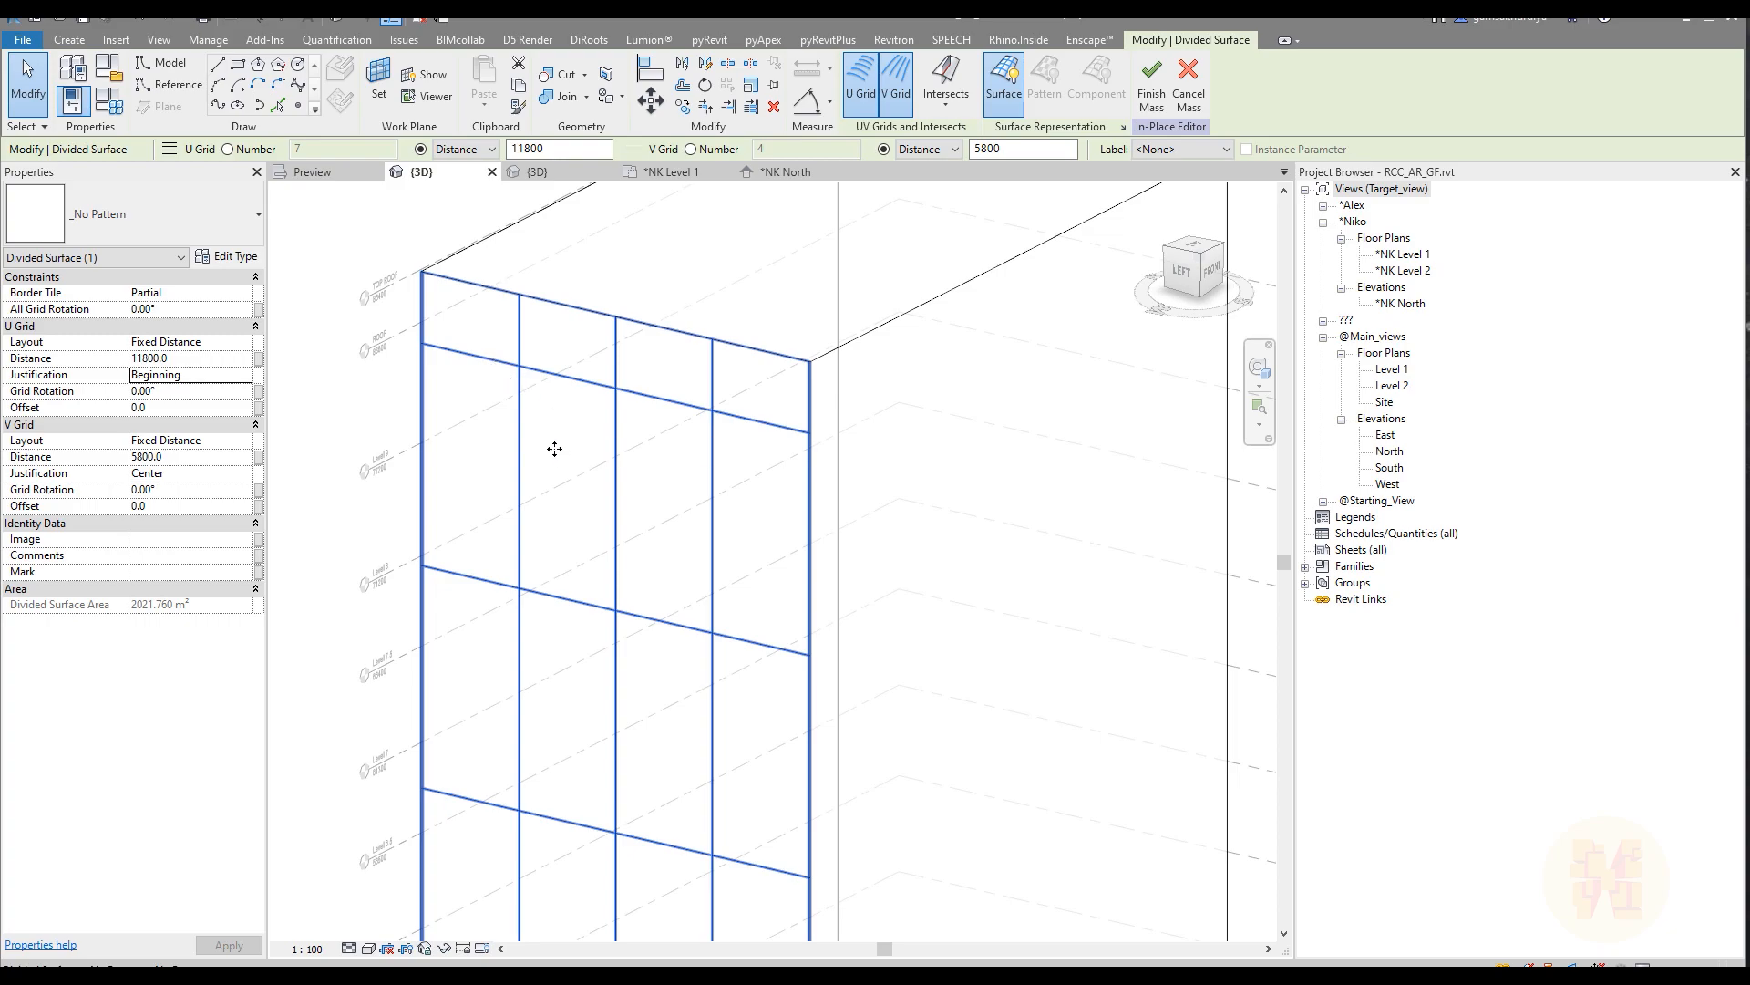
{"action": "middle_click_drag", "start_coordinate": [559, 460], "coordinate": [450, 340], "text": "shift"}
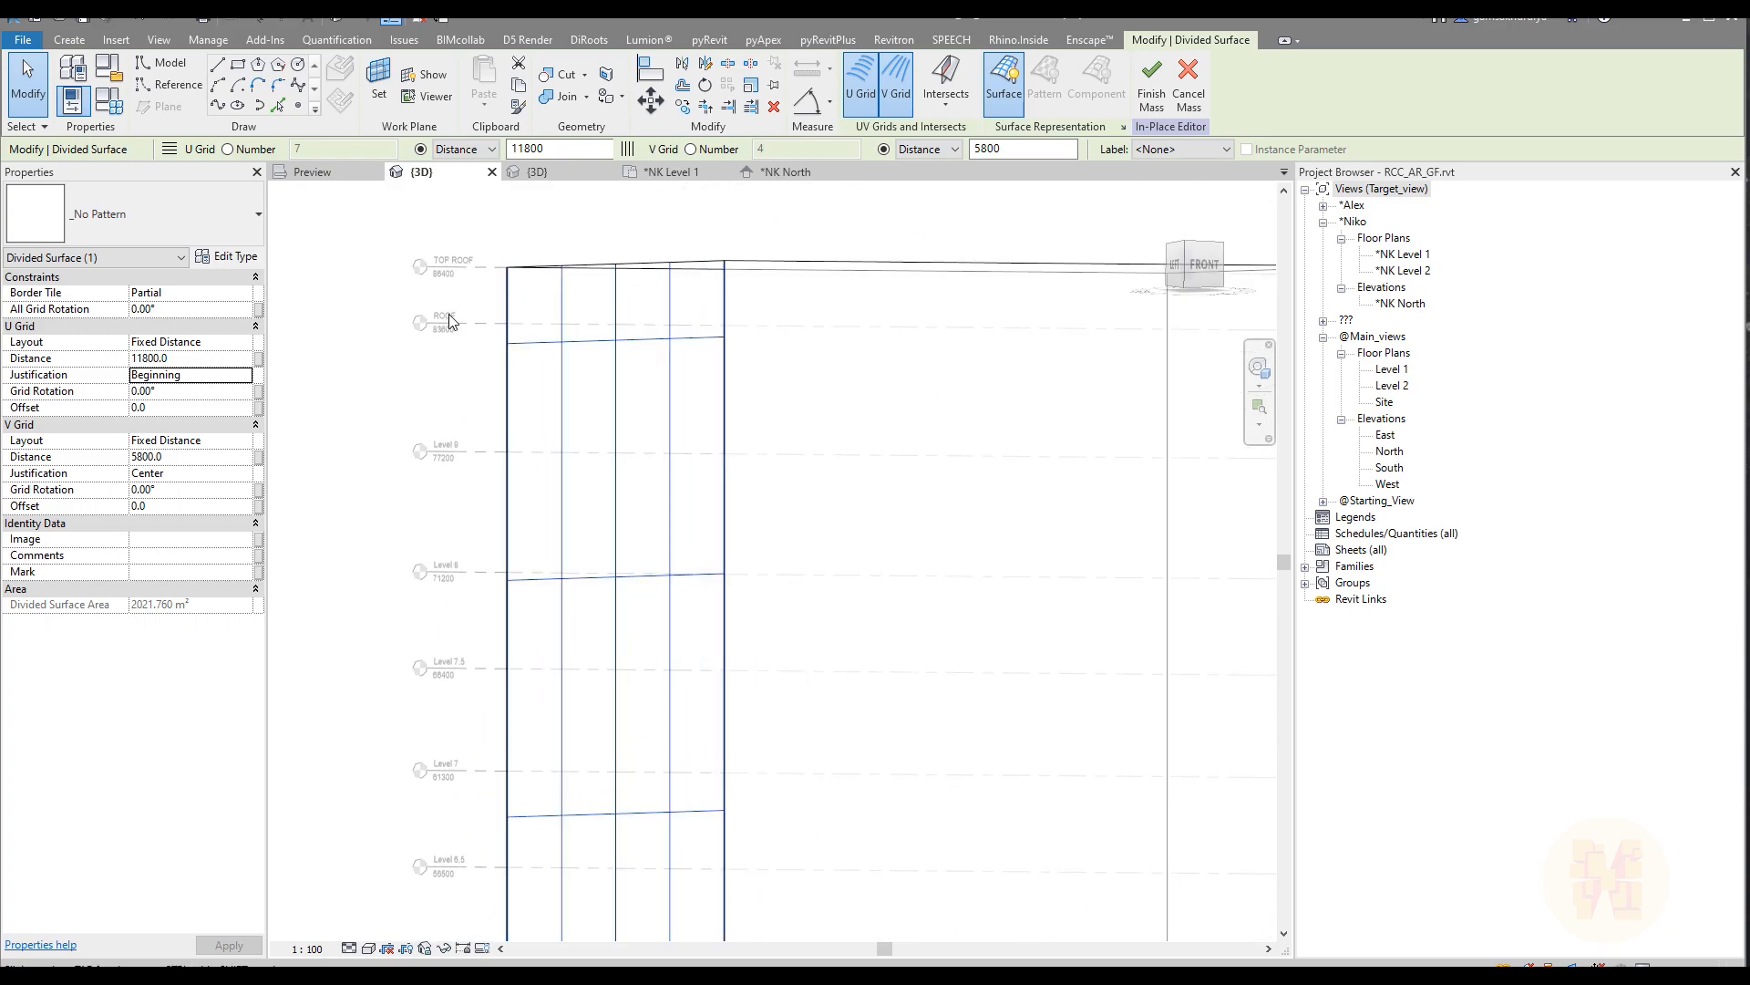
Step: Inspect the partial grid row between the face's highest horizontal grid line and the TOP ROOF level at the tower's corner
{"action": "scroll", "coordinate": [438, 358], "scroll_direction": "up", "scroll_amount": 6}
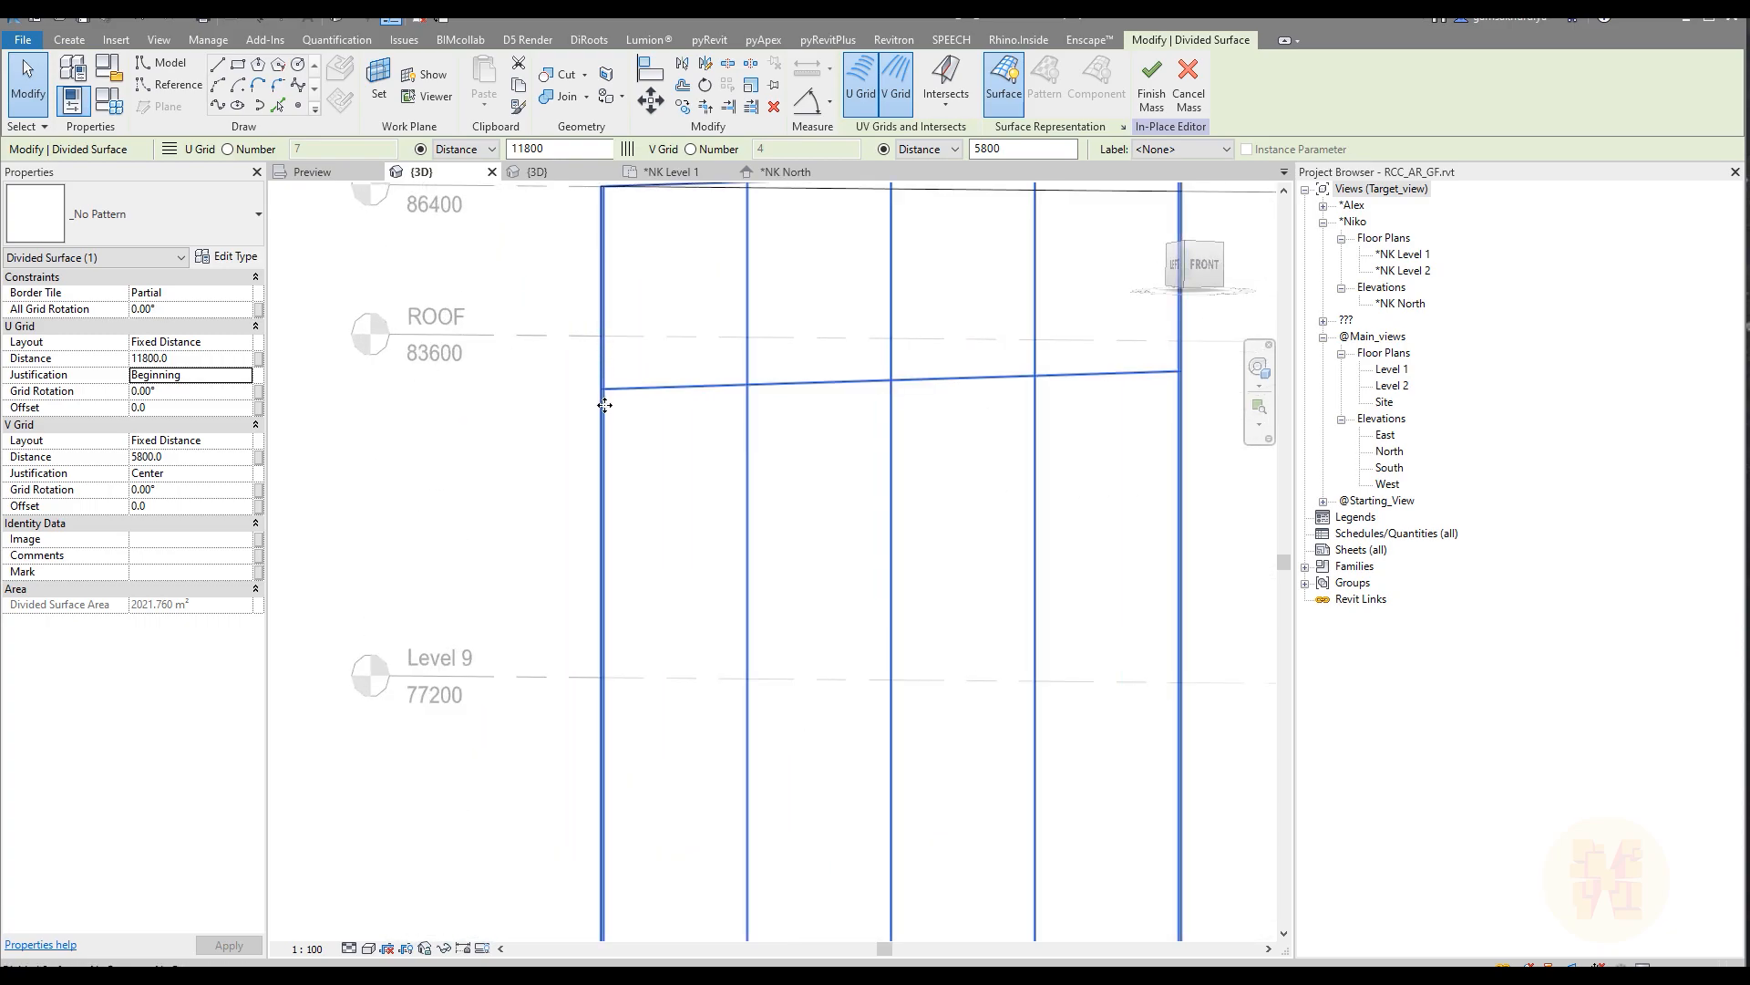
{"action": "middle_click_drag", "start_coordinate": [606, 329], "coordinate": [605, 480], "text": "shift"}
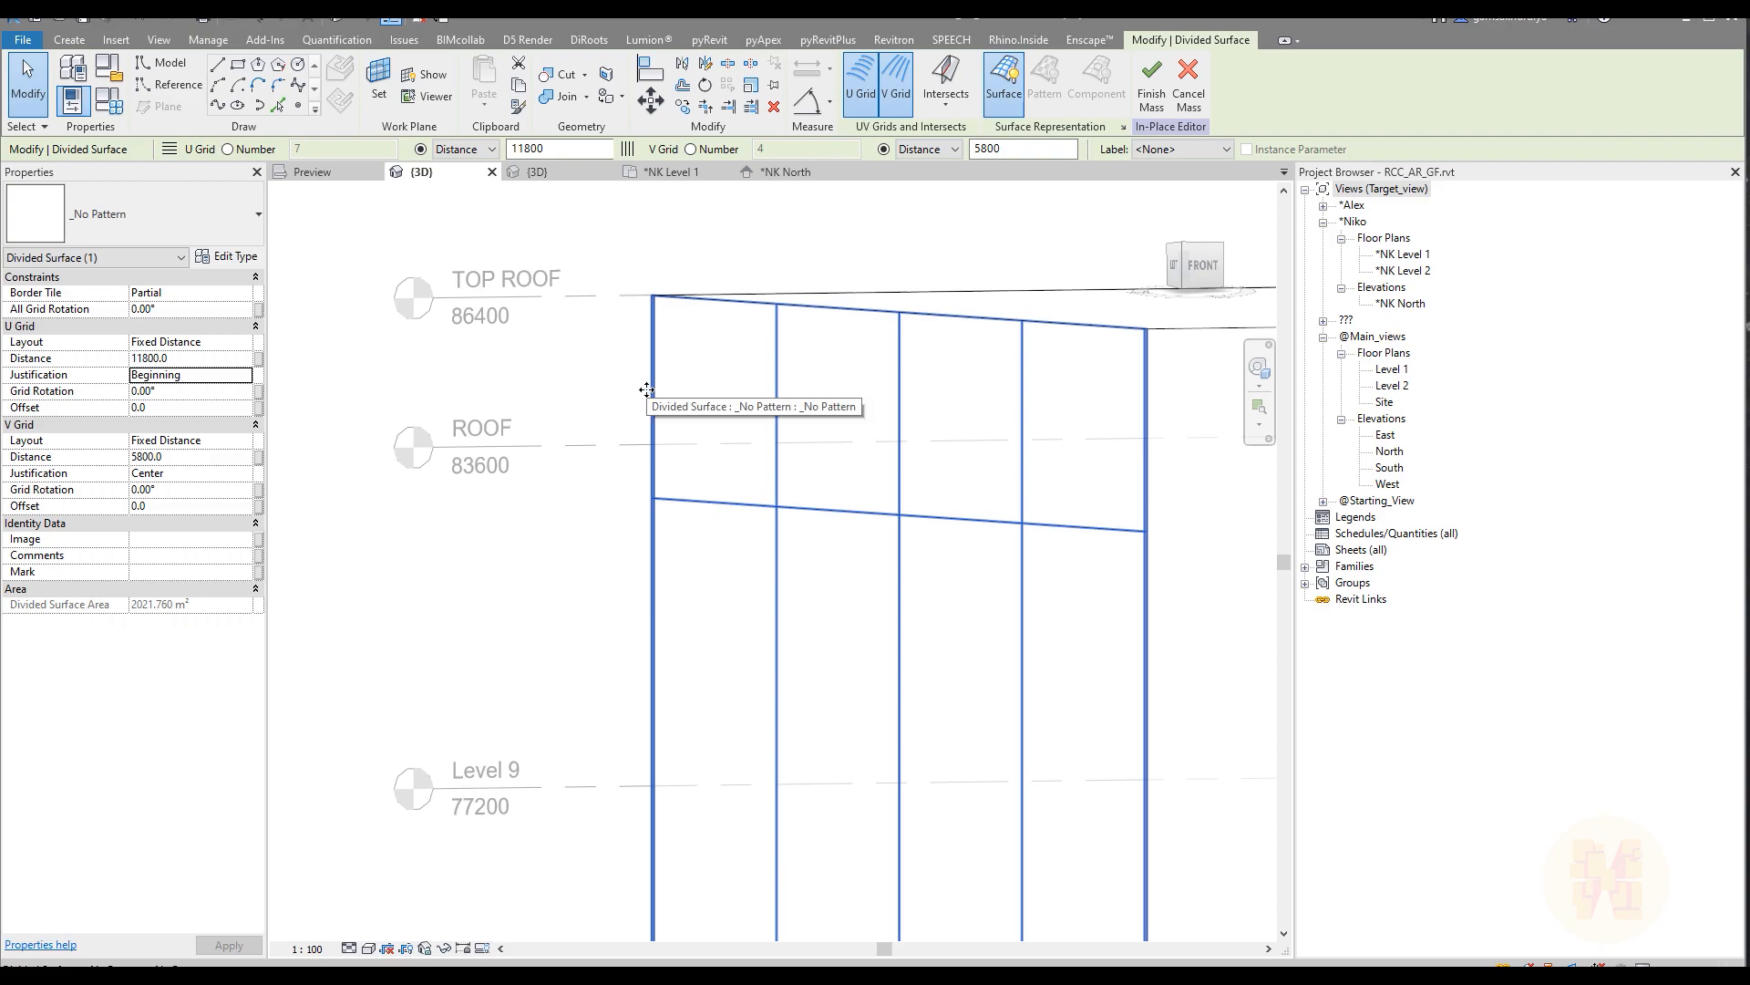
{"action": "scroll", "coordinate": [598, 477], "scroll_direction": "down", "scroll_amount": 2}
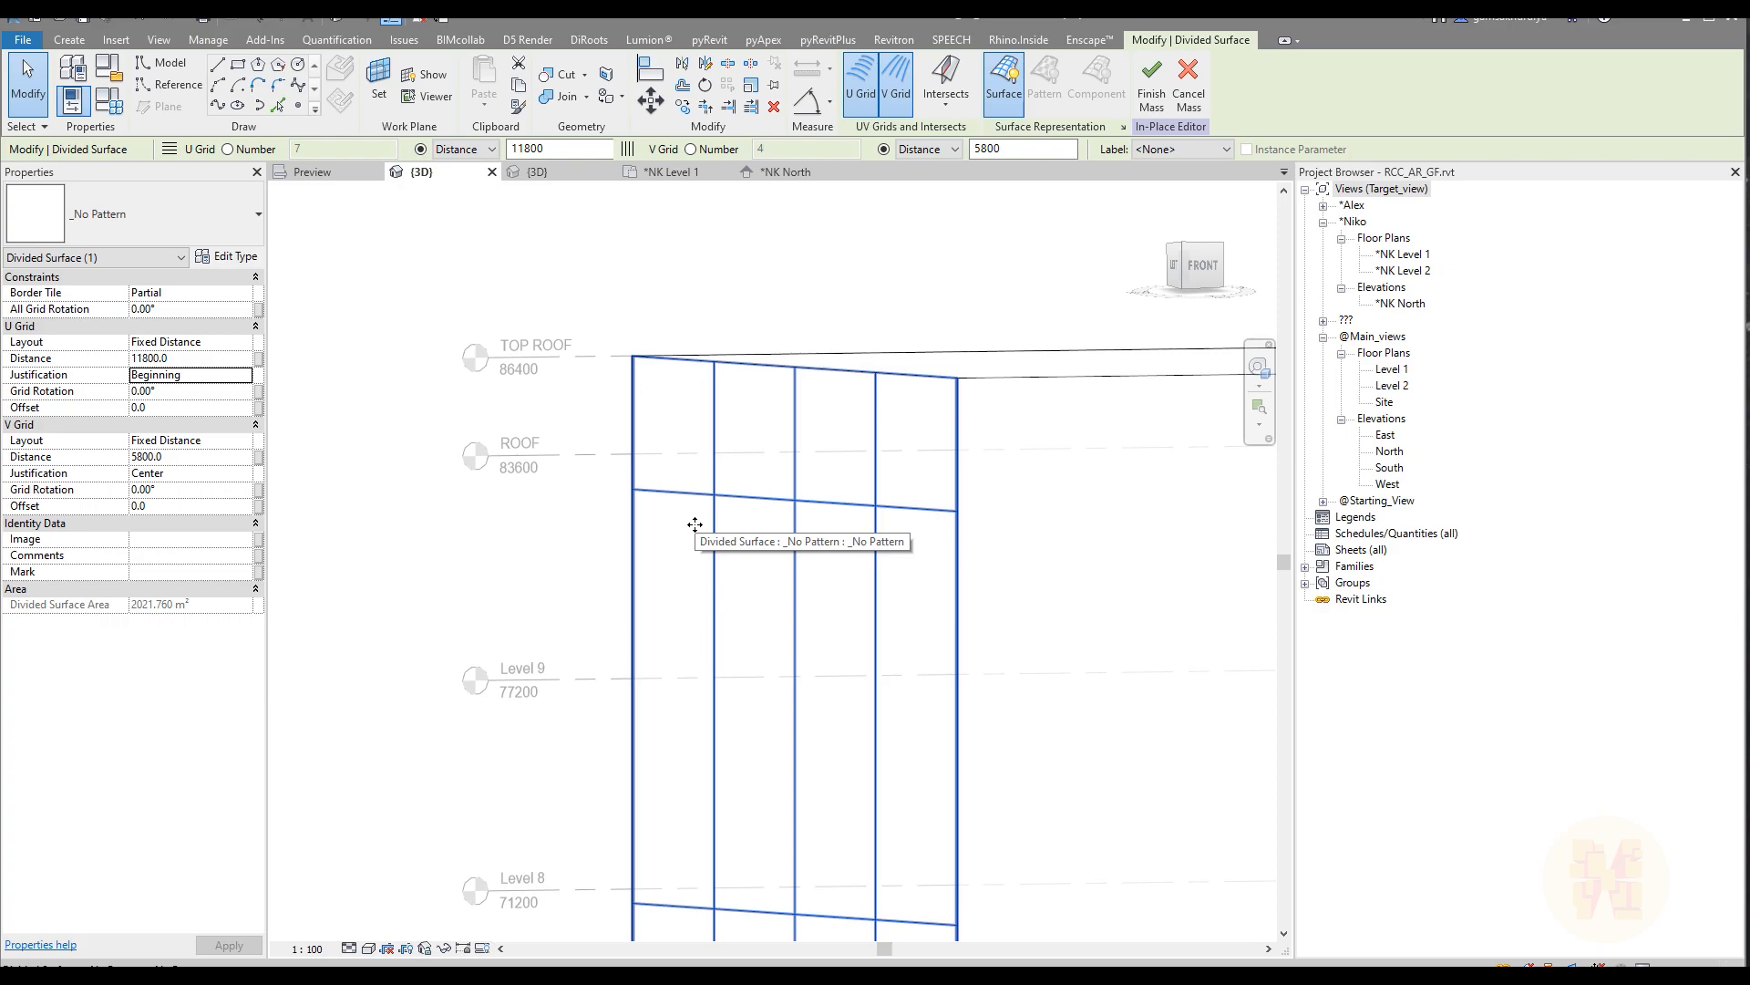
Step: Divide the three remaining vertical faces of the tower mass with Divide Surface
{"action": "scroll", "coordinate": [754, 590], "scroll_direction": "down", "scroll_amount": 3}
{"action": "middle_click_drag", "start_coordinate": [754, 590], "coordinate": [770, 535], "text": "shift"}
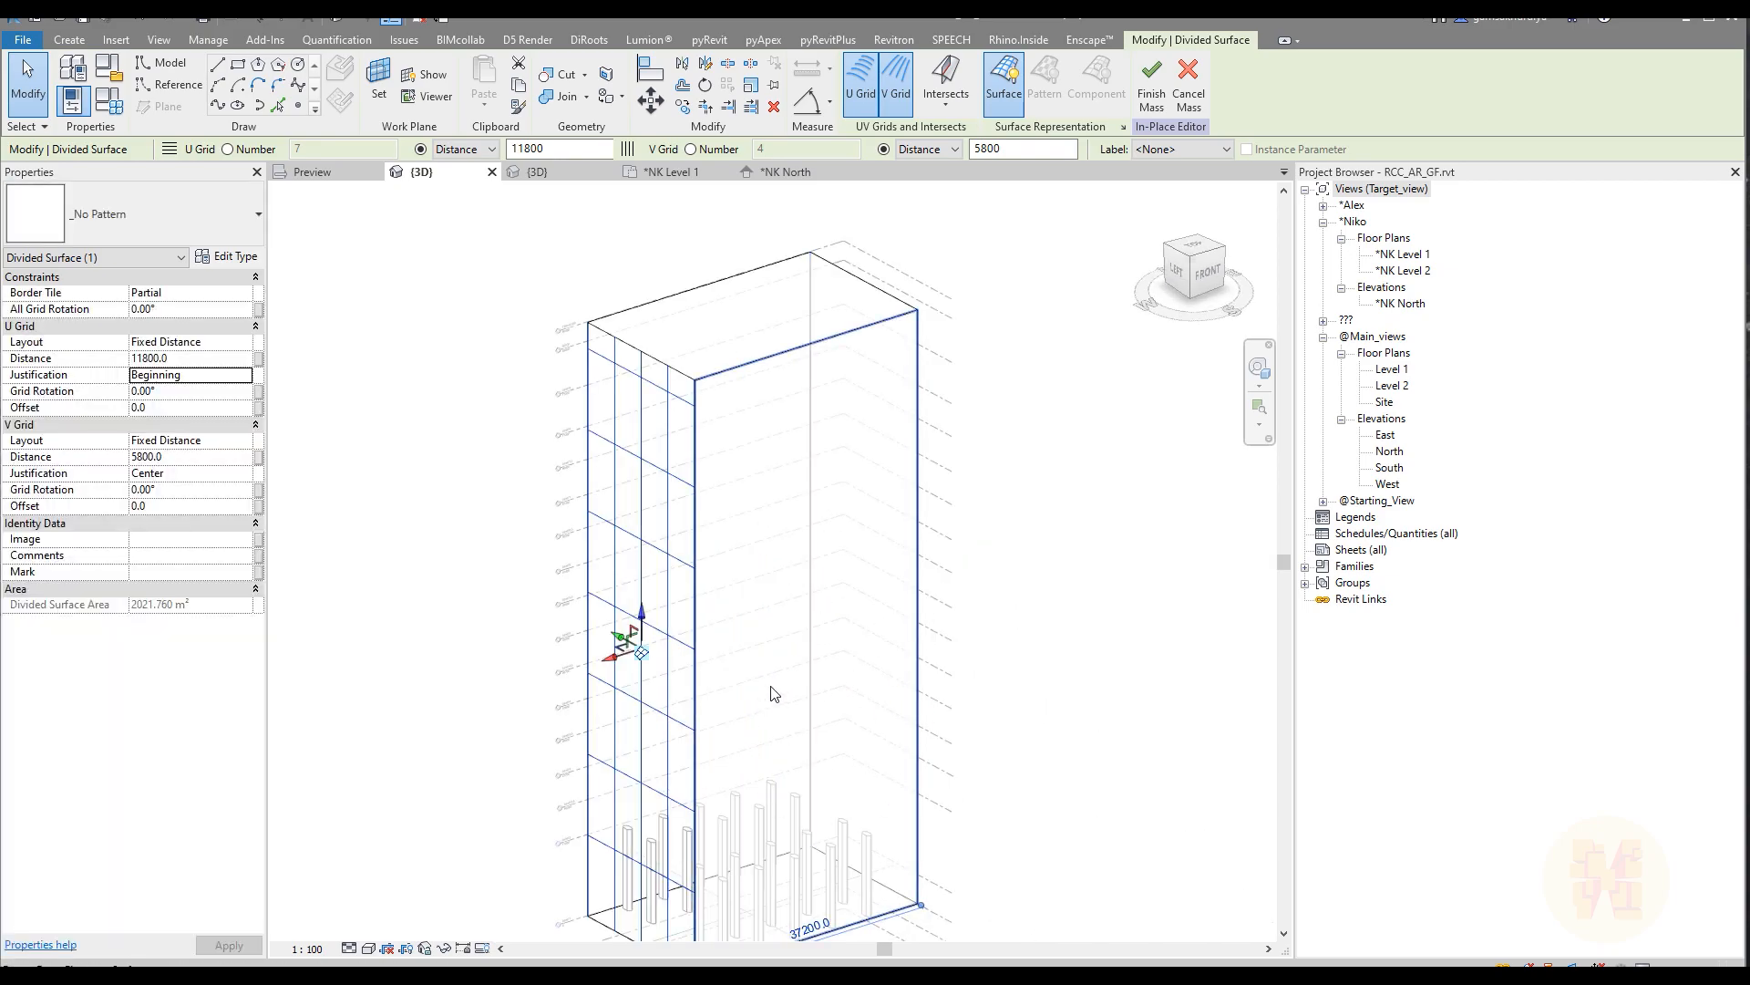
{"action": "left_click", "coordinate": [883, 606]}
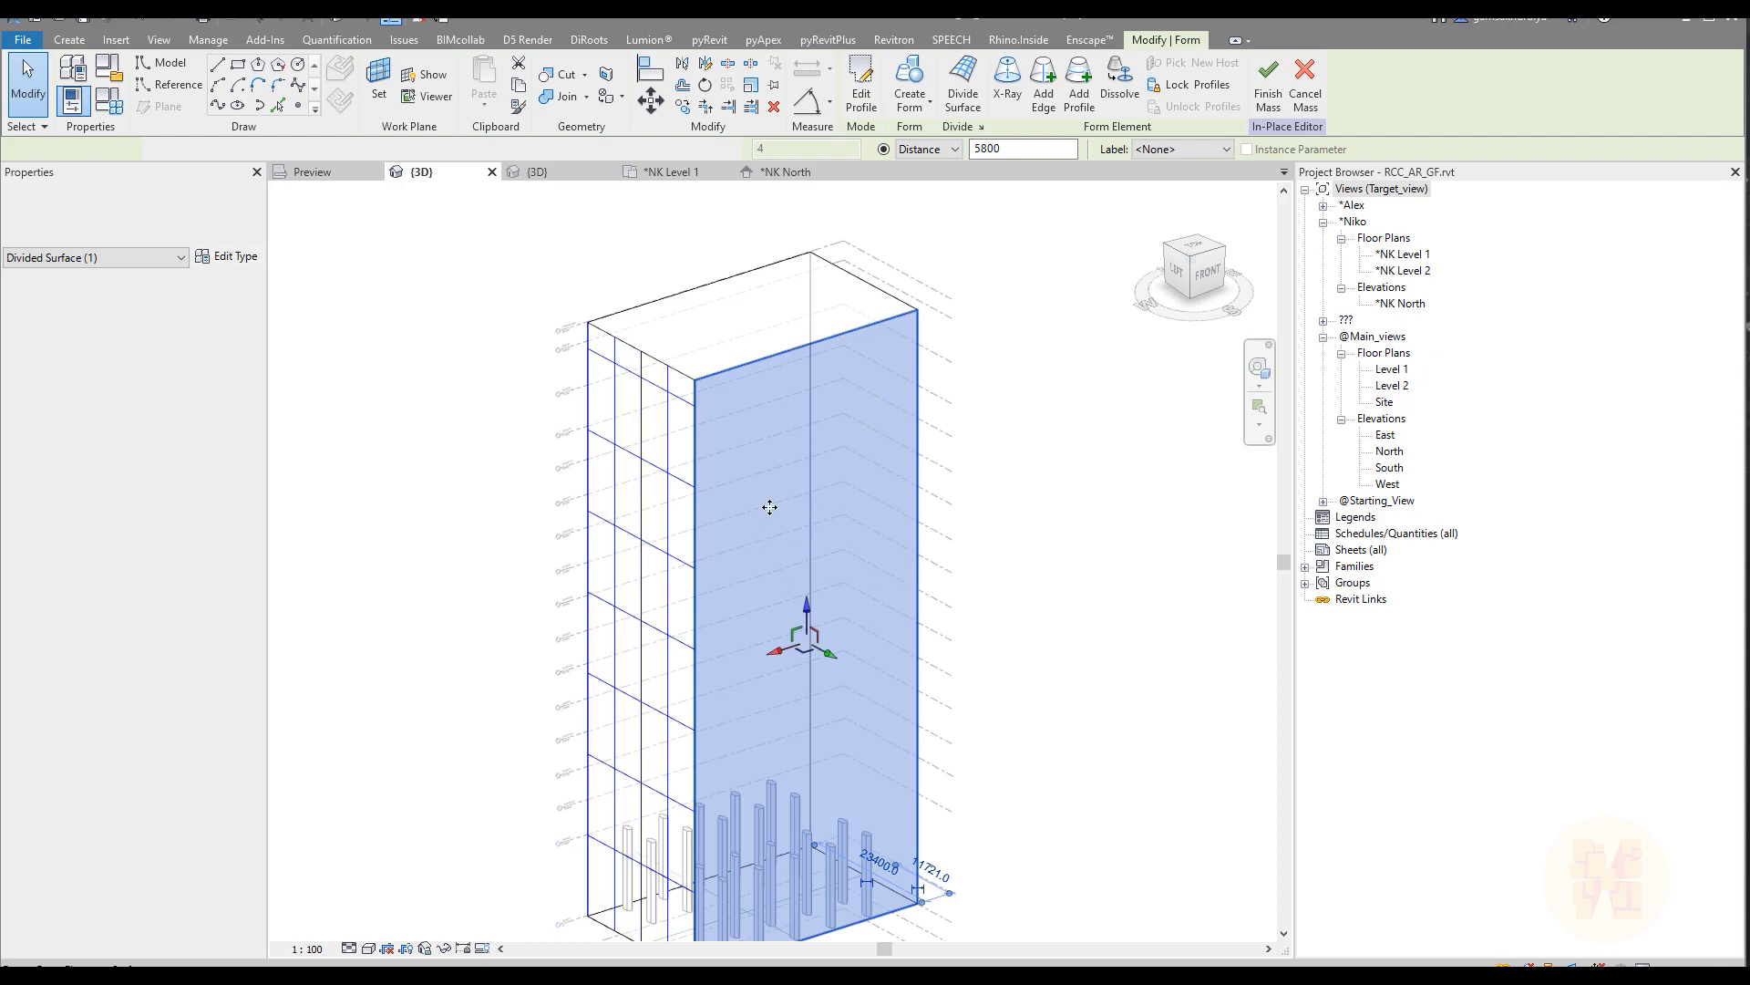
{"action": "left_click", "coordinate": [962, 77]}
{"action": "middle_click_drag", "start_coordinate": [998, 466], "coordinate": [991, 572], "text": "shift"}
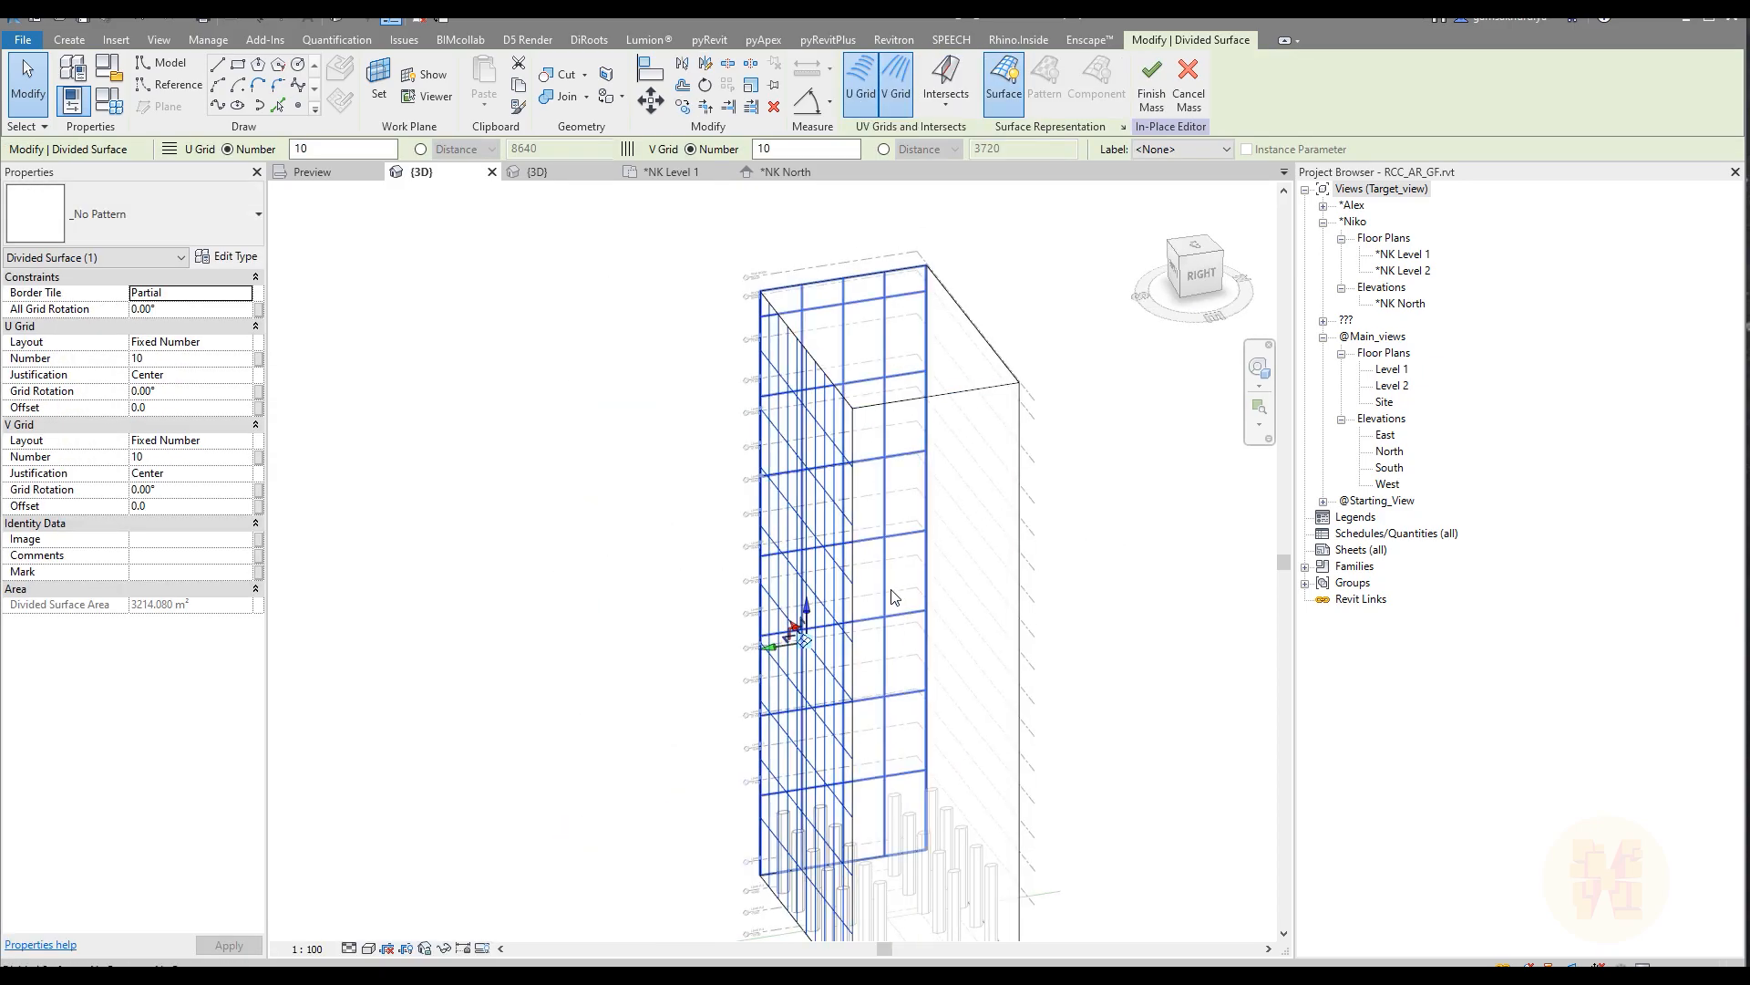
{"action": "left_click", "coordinate": [1008, 544]}
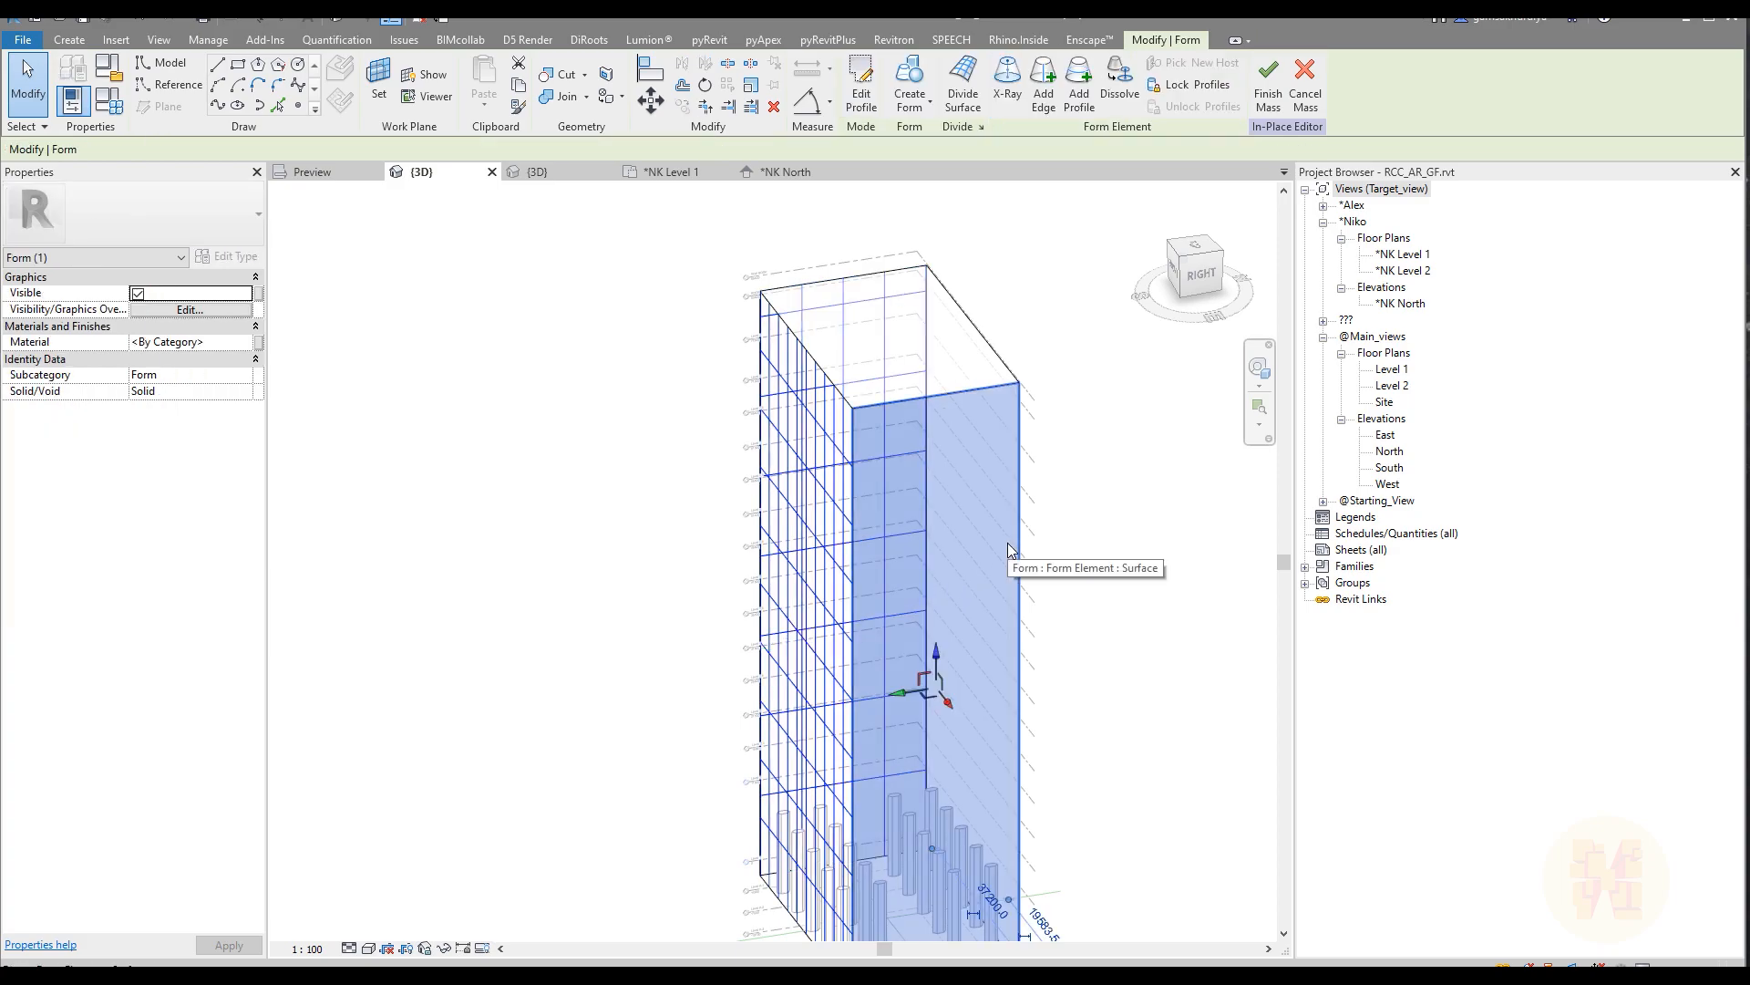
{"action": "left_click", "coordinate": [963, 80]}
{"action": "middle_click_drag", "start_coordinate": [1085, 501], "coordinate": [1114, 406], "text": "shift"}
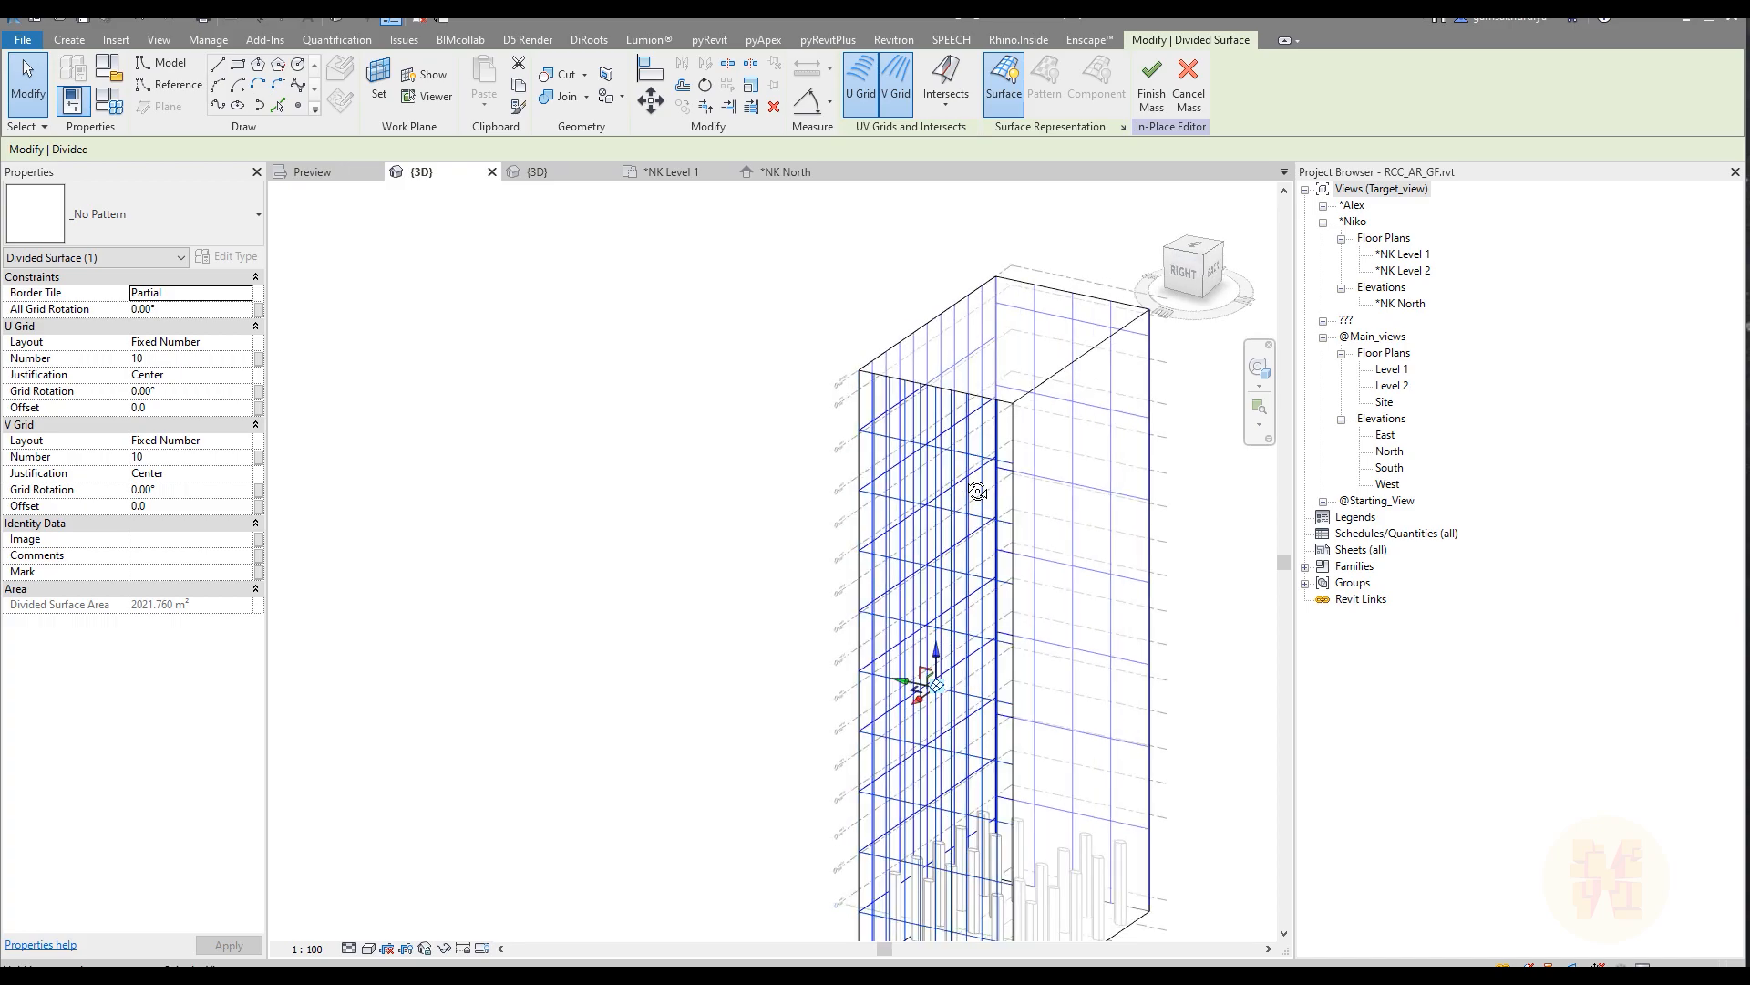
{"action": "left_click", "coordinate": [1117, 396]}
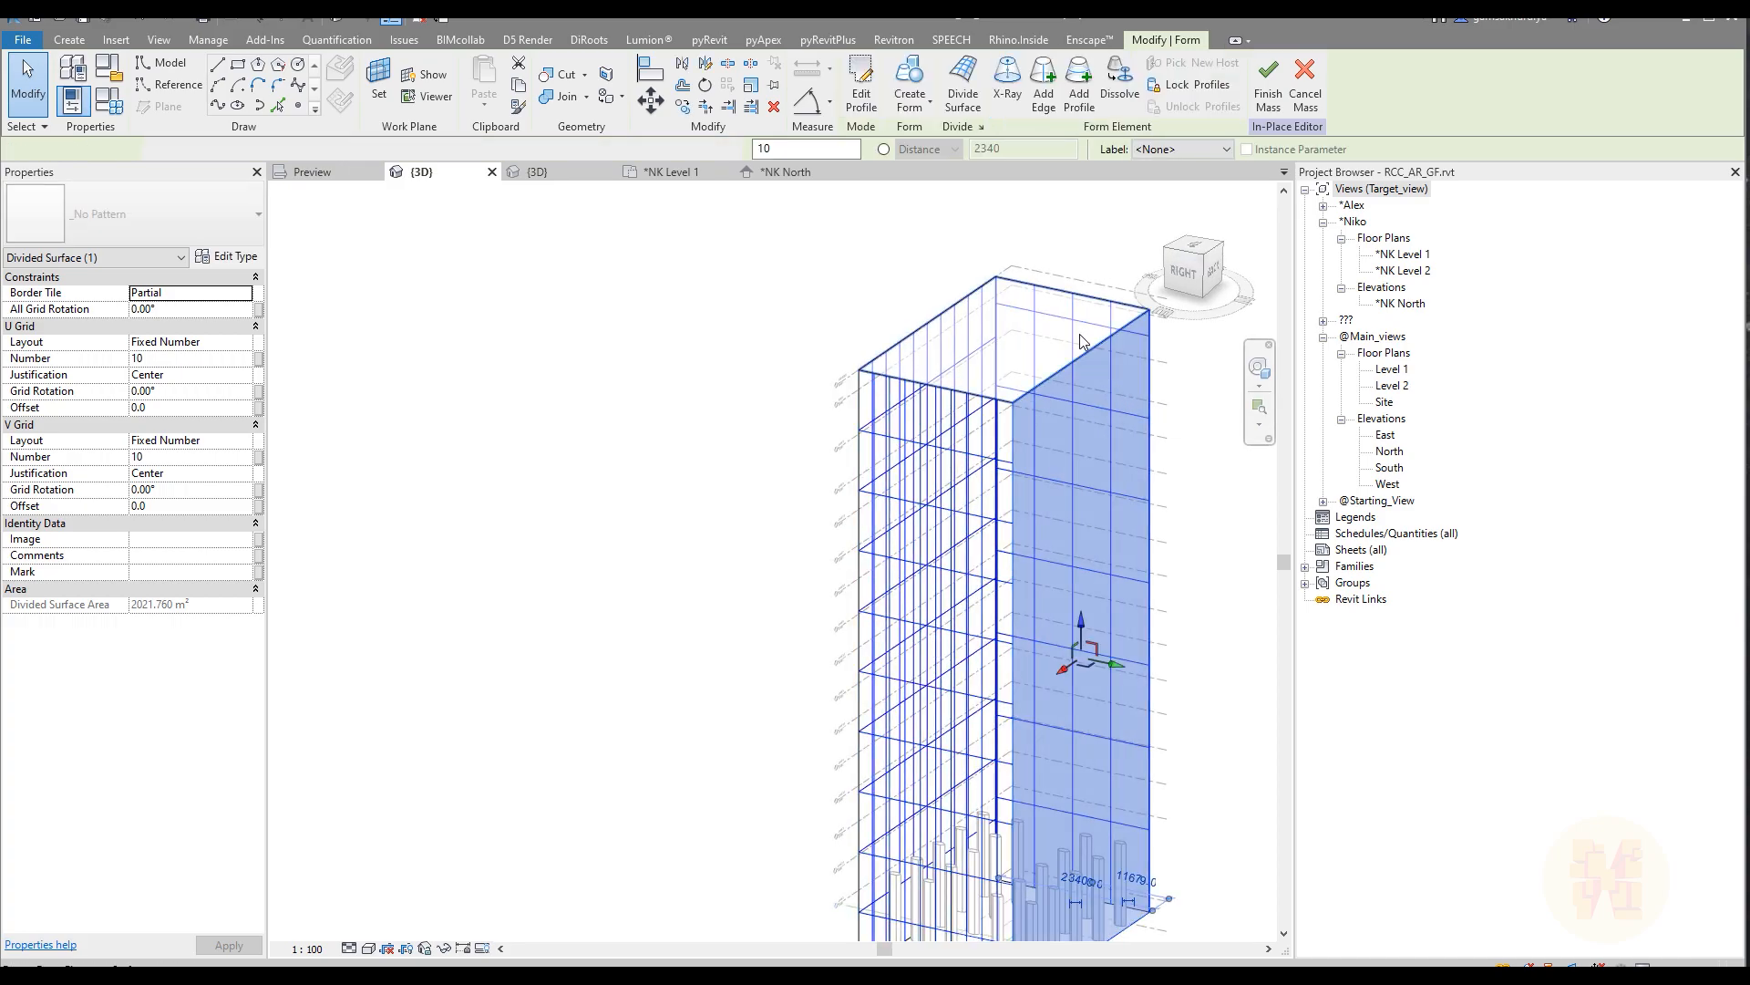
{"action": "left_click", "coordinate": [963, 80]}
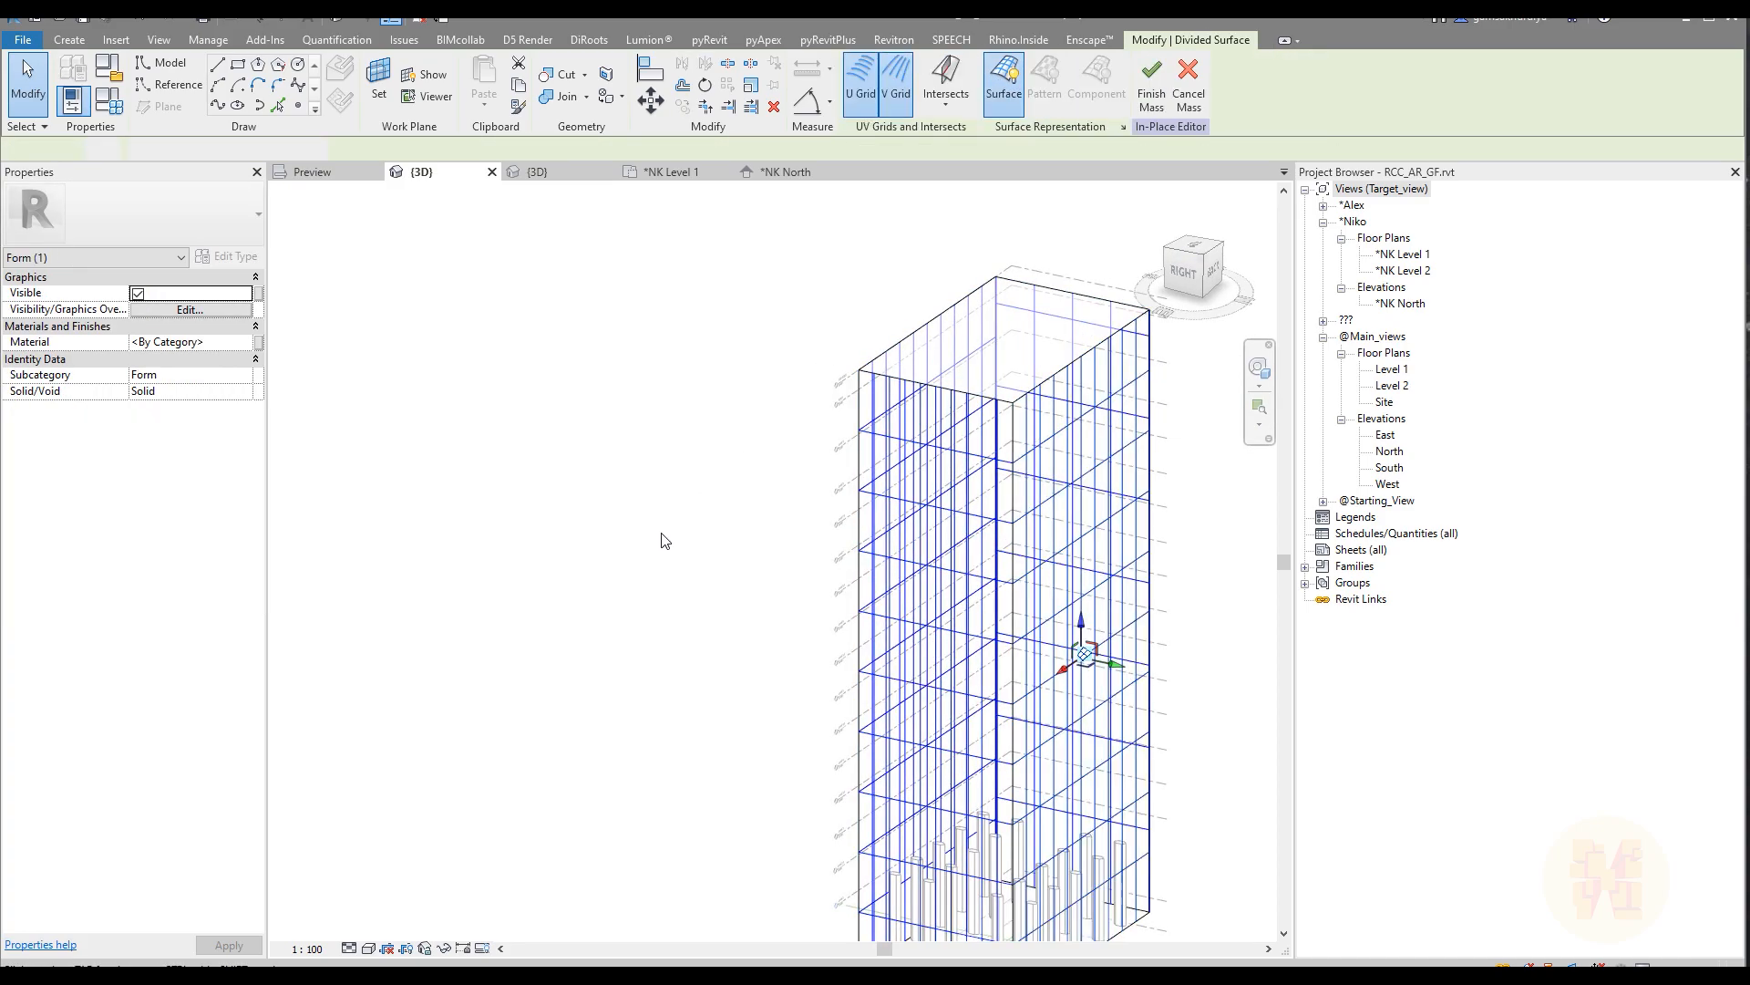
Step: Select the three newly divided faces together and set their U grid layout to Fixed Distance with a distance of 5800
{"action": "middle_click_drag", "start_coordinate": [574, 584], "coordinate": [891, 696], "text": "shift"}
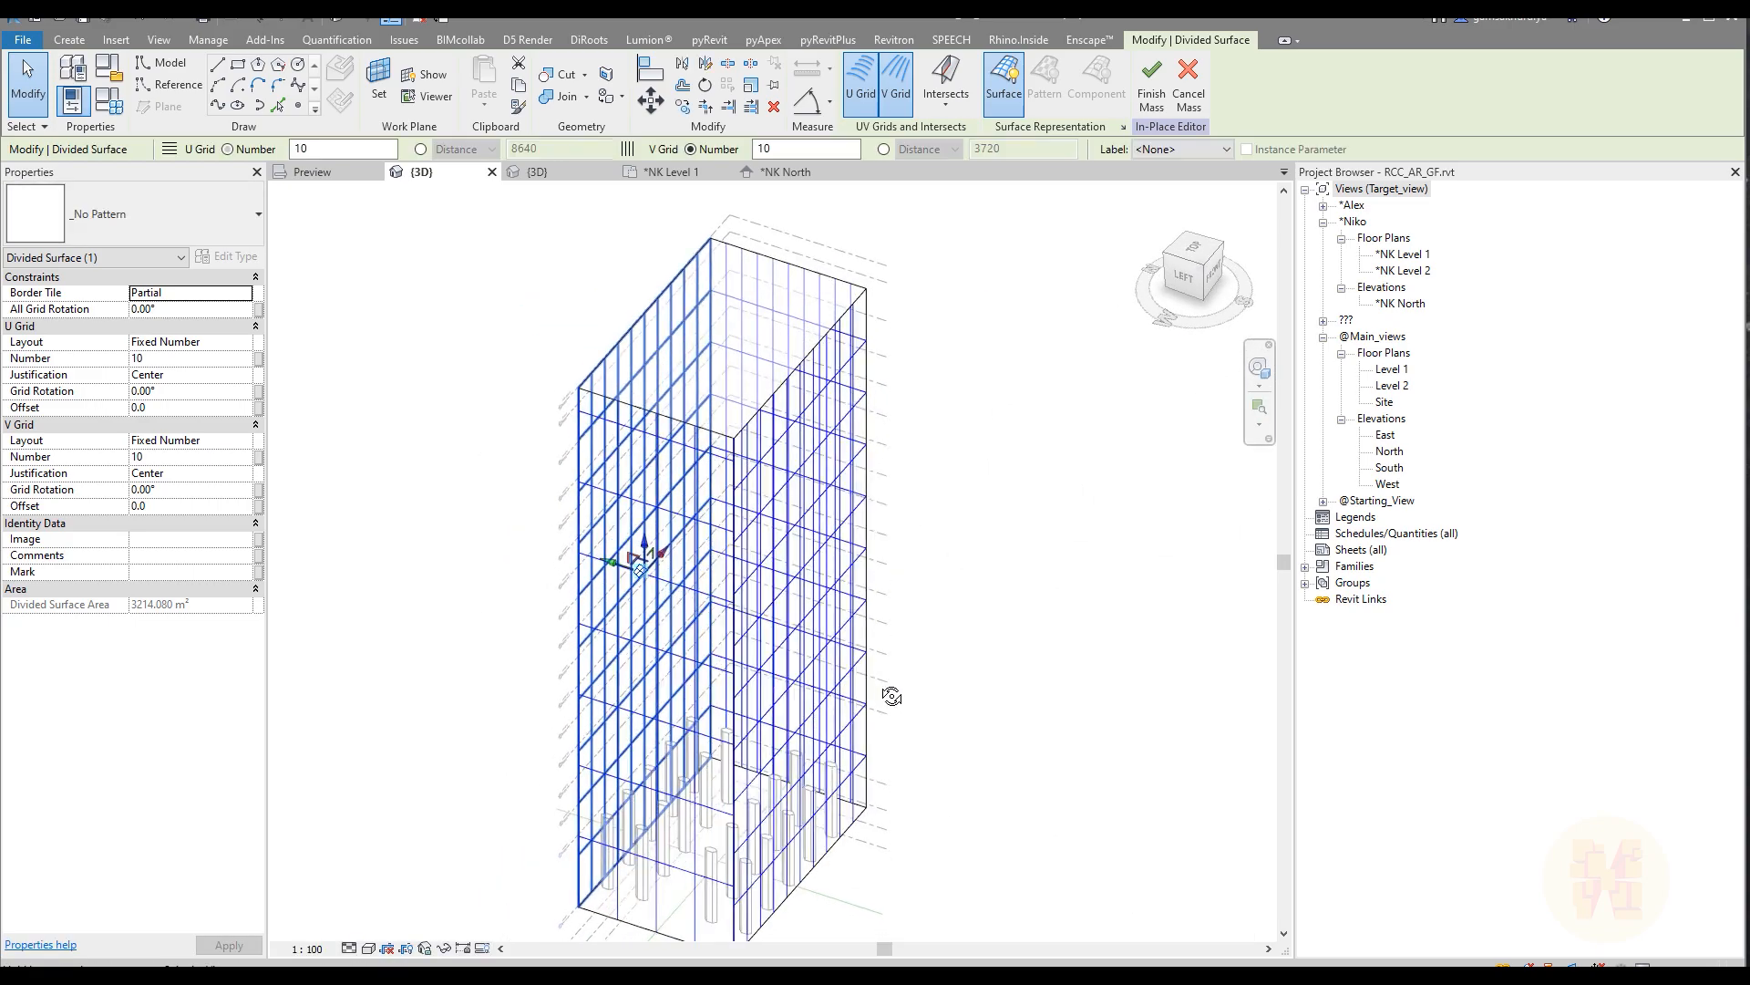
{"action": "left_click", "coordinate": [848, 793]}
{"action": "middle_click_drag", "start_coordinate": [1051, 675], "coordinate": [881, 676], "text": "shift"}
{"action": "left_click", "coordinate": [877, 672], "text": "ctrl"}
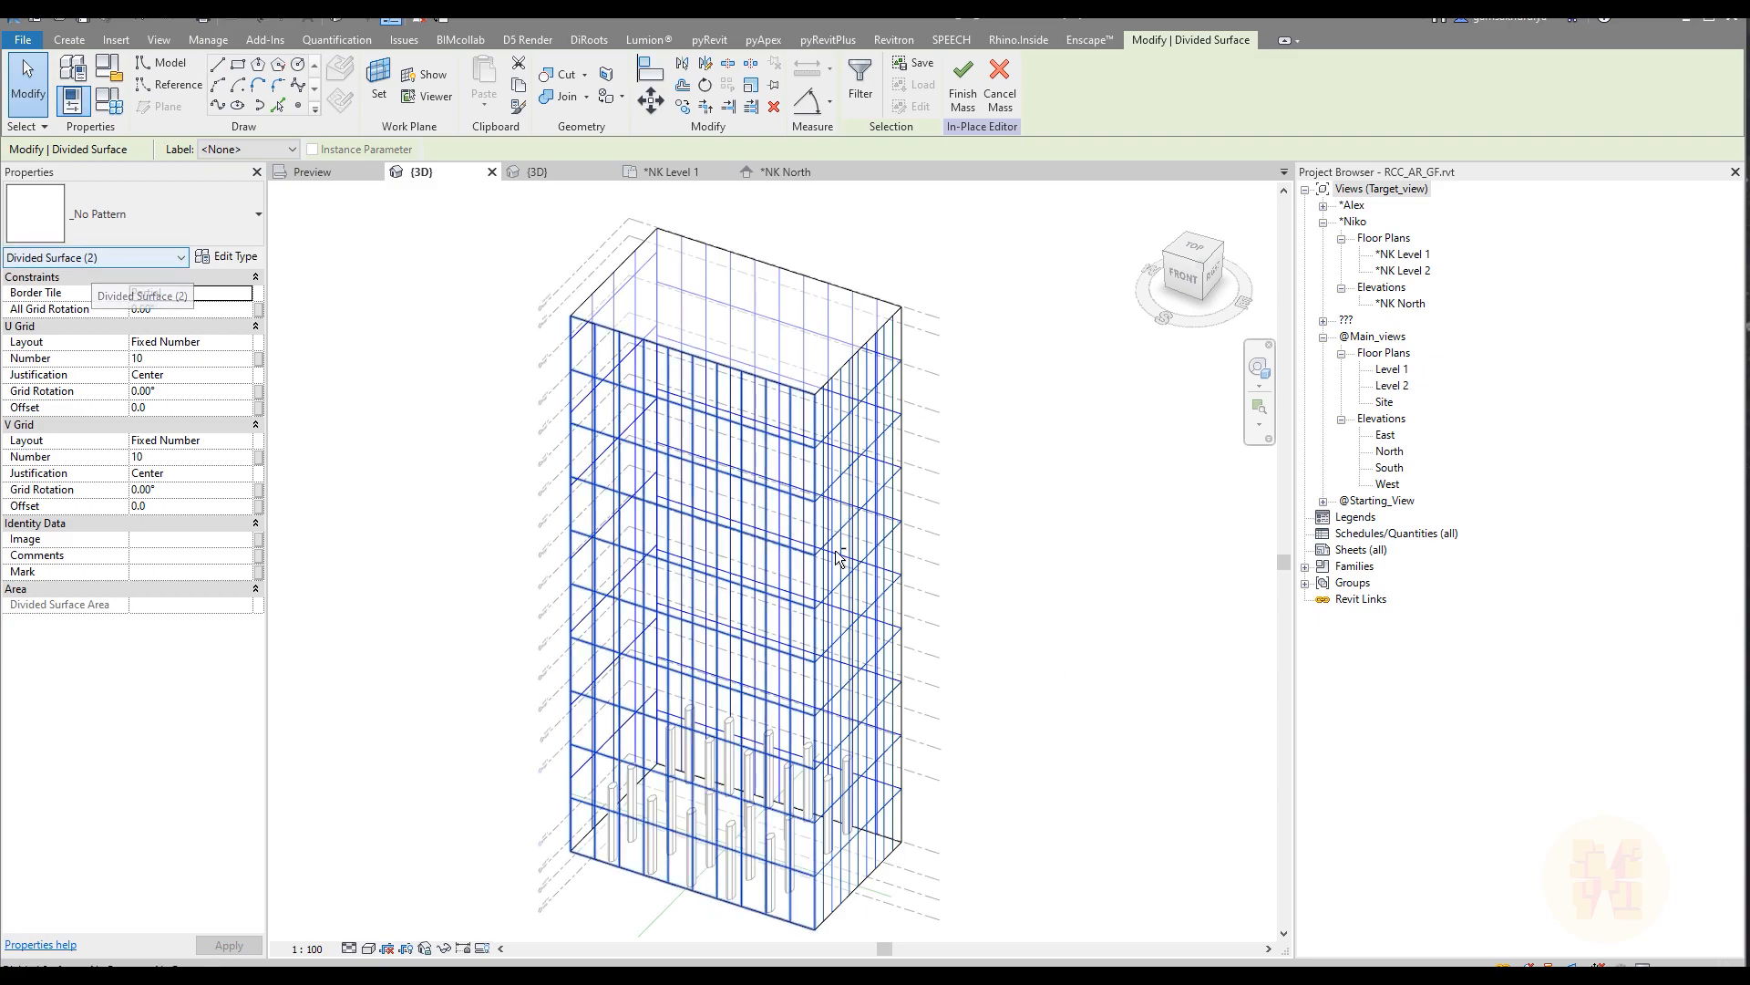
{"action": "middle_click_drag", "start_coordinate": [1063, 601], "coordinate": [825, 551], "text": "shift"}
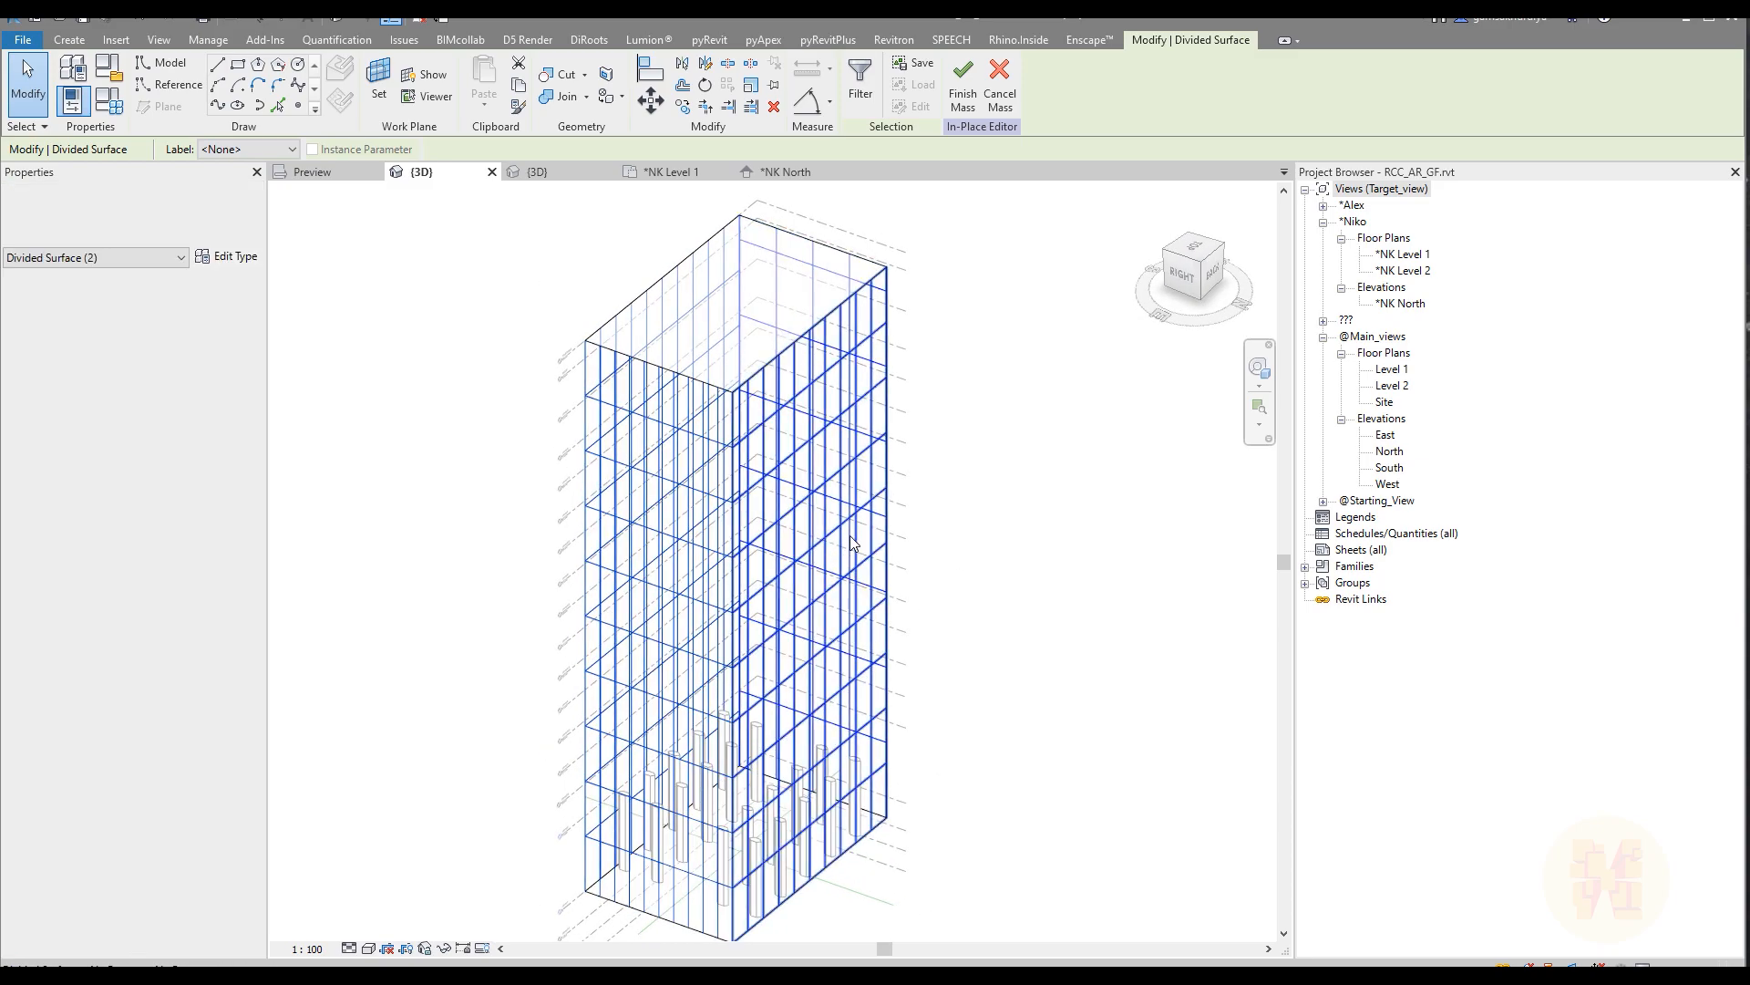
{"action": "left_click", "coordinate": [811, 840], "text": "ctrl"}
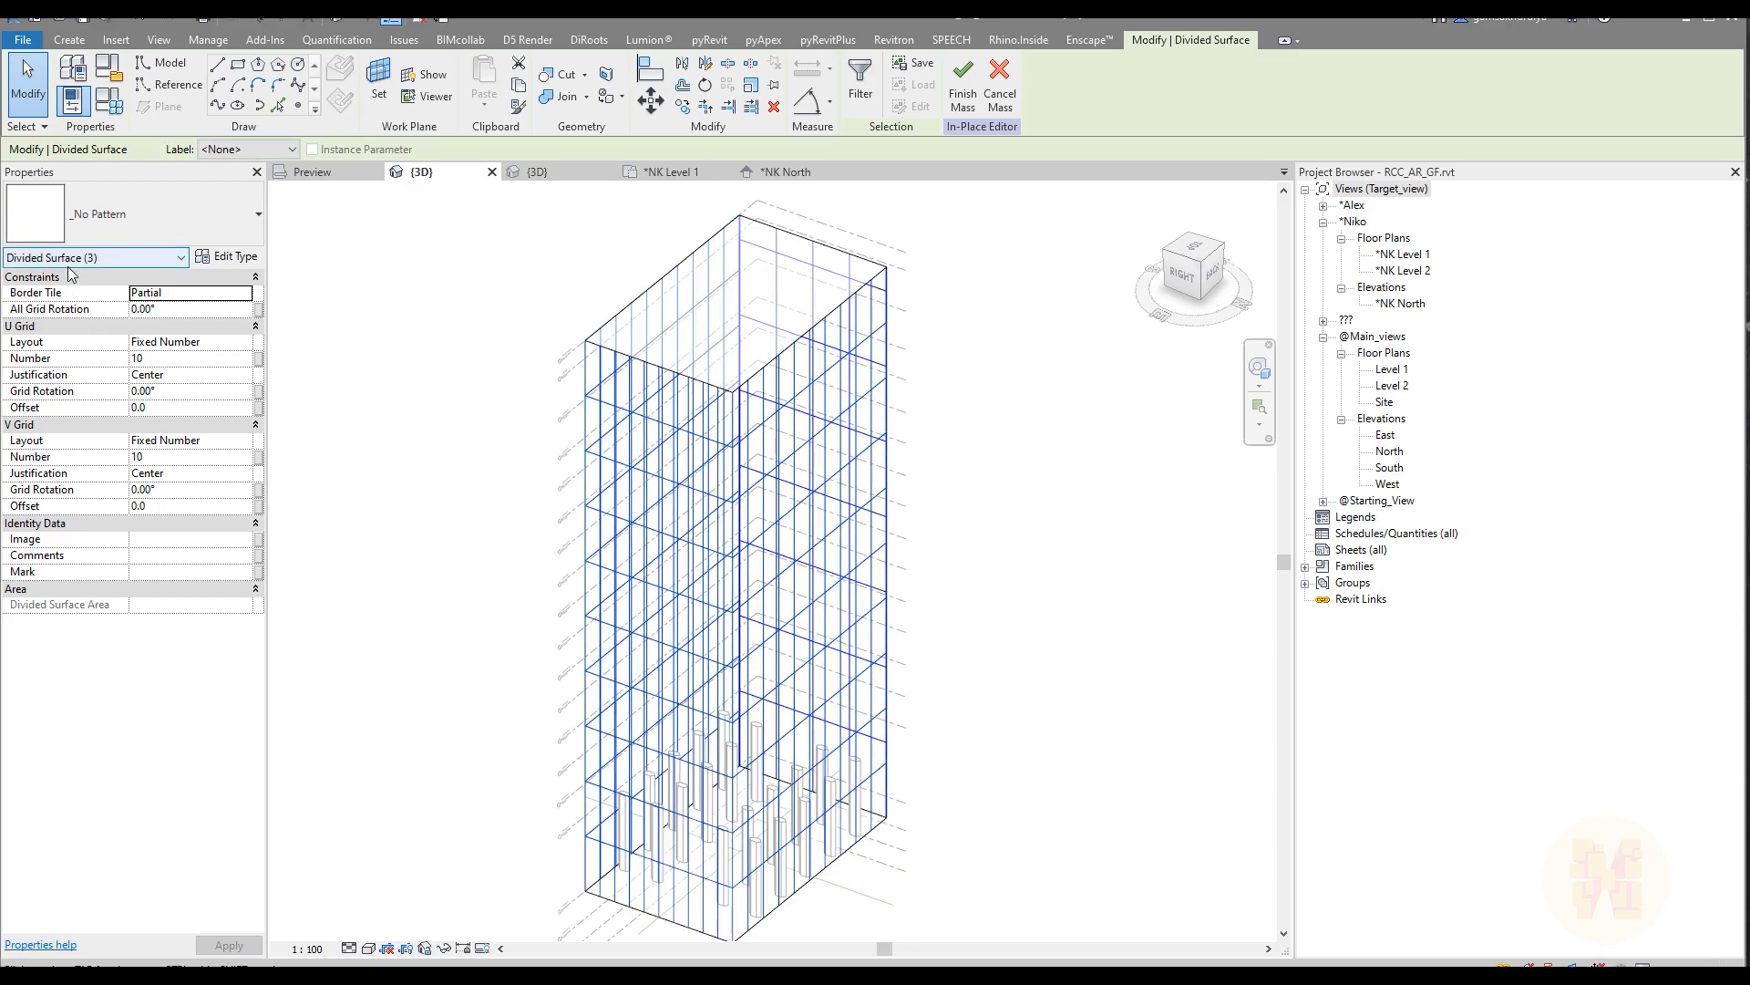
{"action": "left_click", "coordinate": [248, 346]}
{"action": "left_click", "coordinate": [248, 346]}
{"action": "left_click", "coordinate": [200, 390]}
{"action": "left_click", "coordinate": [186, 360]}
{"action": "double_click", "coordinate": [187, 360]}
{"action": "type", "text": "5800"}
{"action": "key", "text": "Return"}
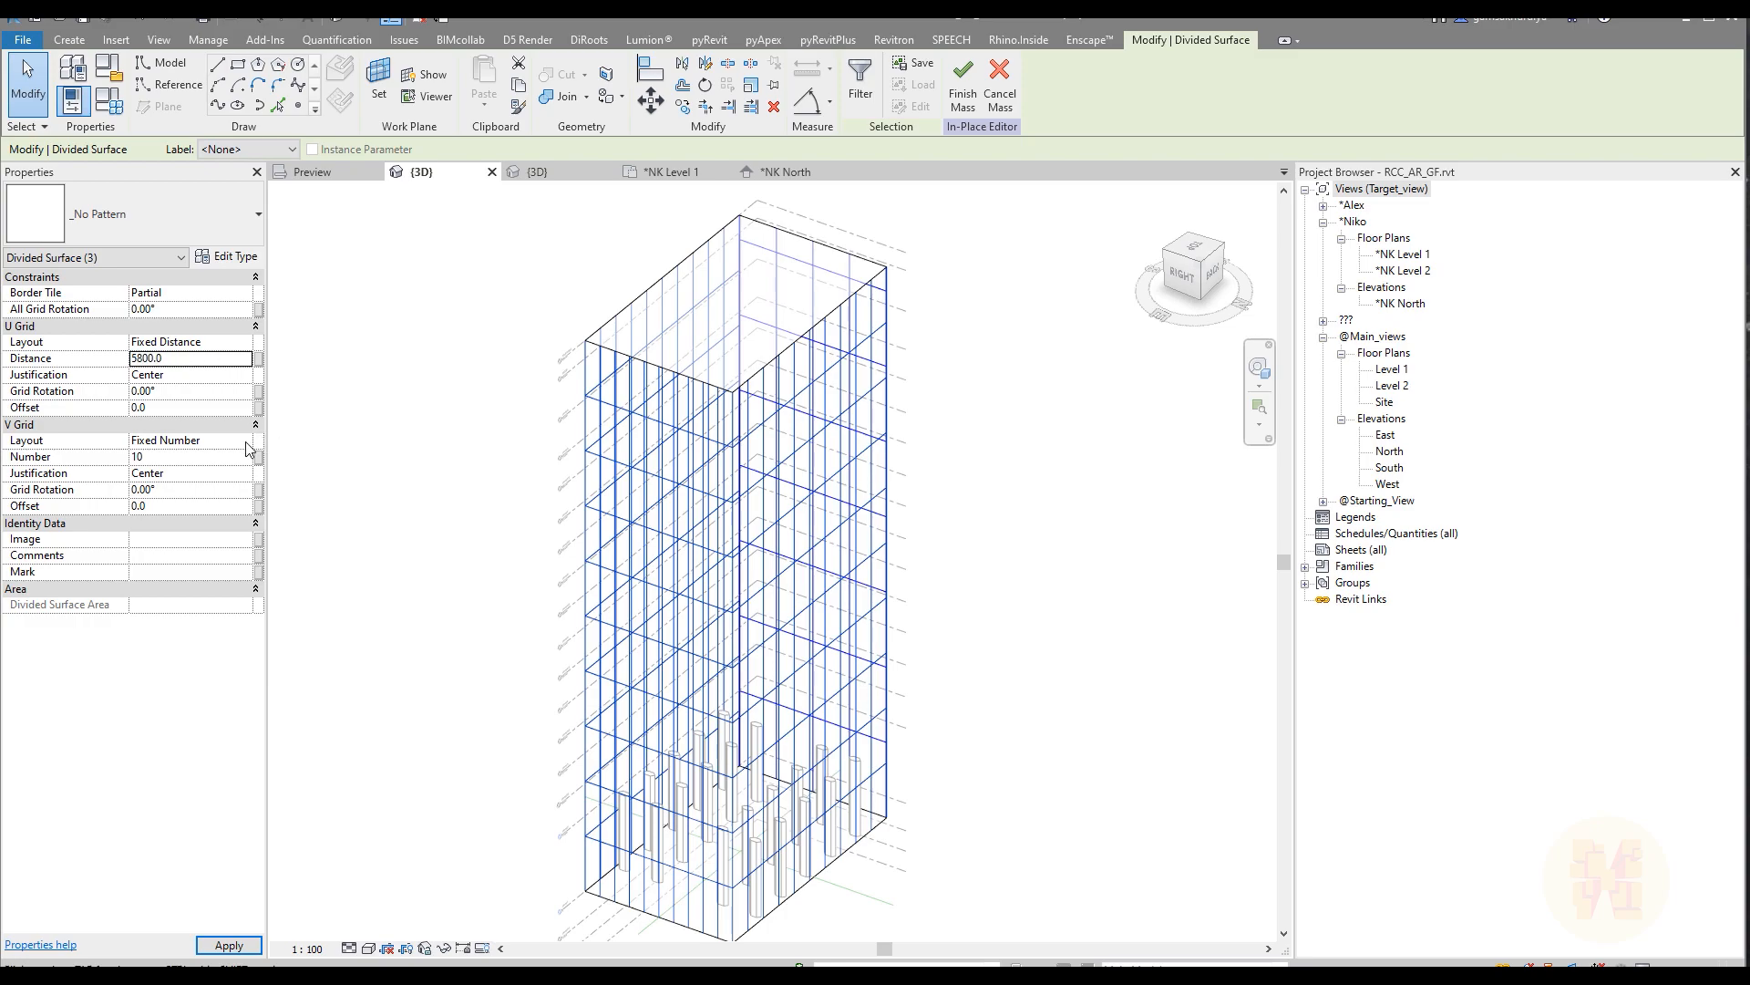
Step: Set the three faces' V grid to Fixed Distance 11800 with Beginning justification
{"action": "left_click", "coordinate": [197, 440]}
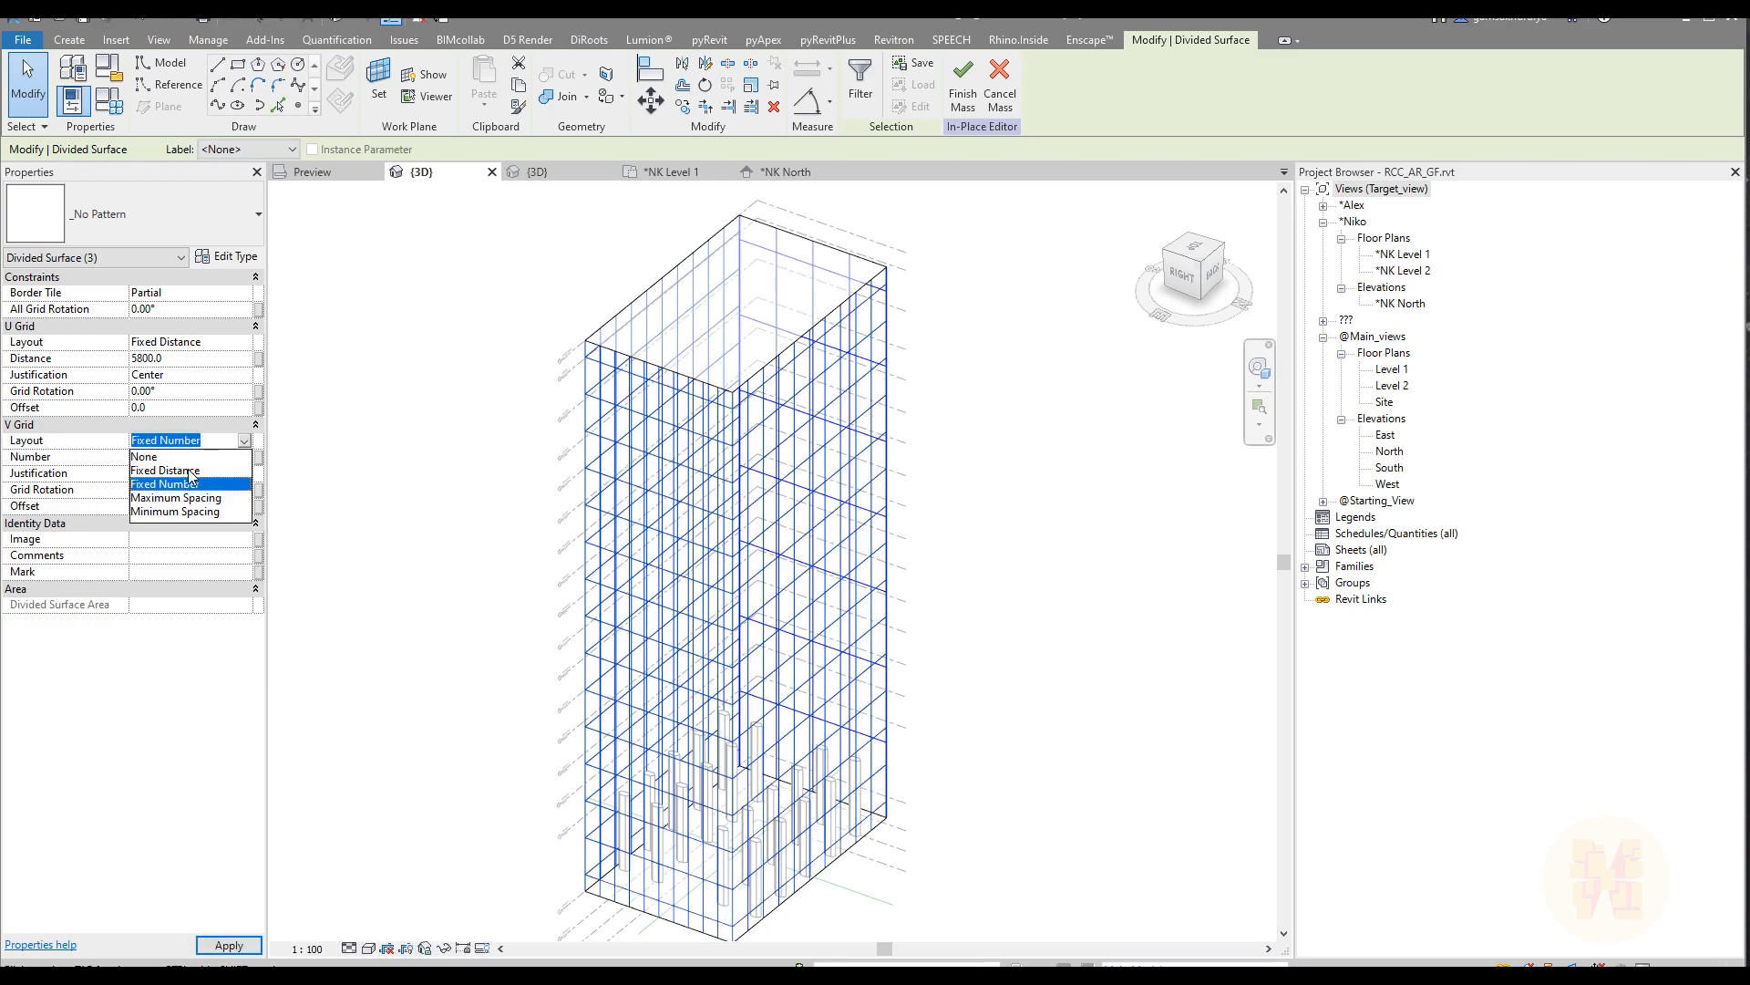
{"action": "left_click", "coordinate": [176, 478]}
{"action": "left_click", "coordinate": [191, 458]}
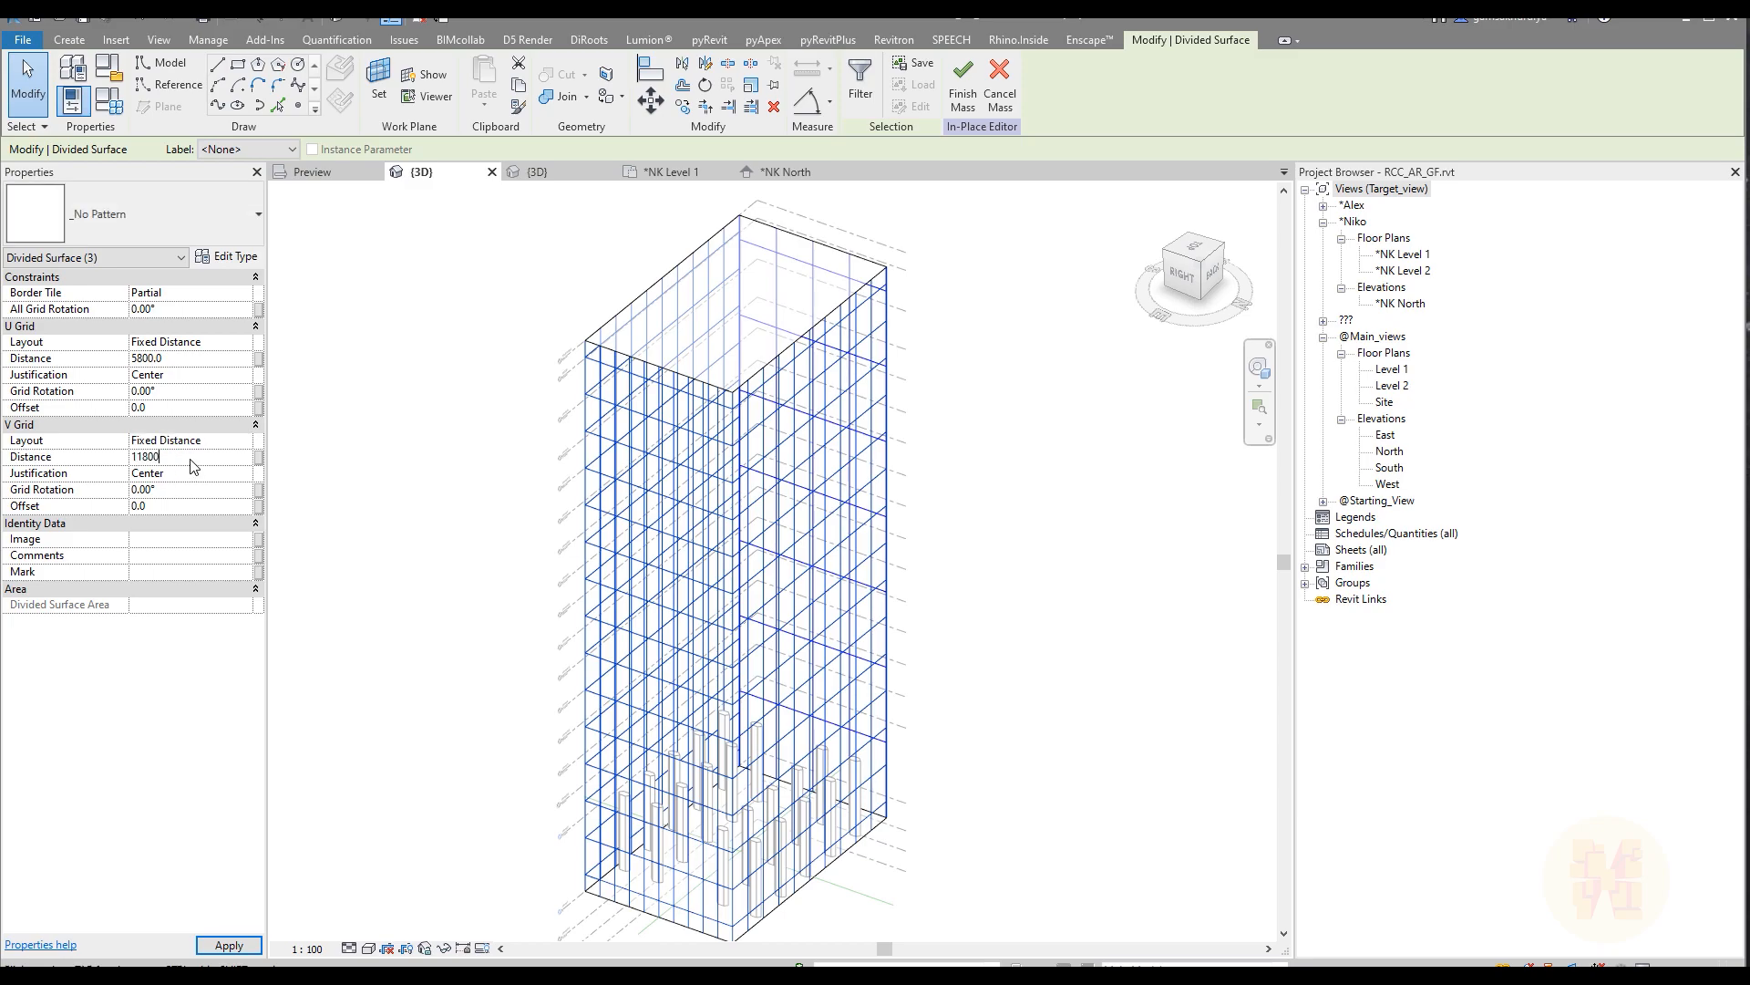
{"action": "key", "text": "Return"}
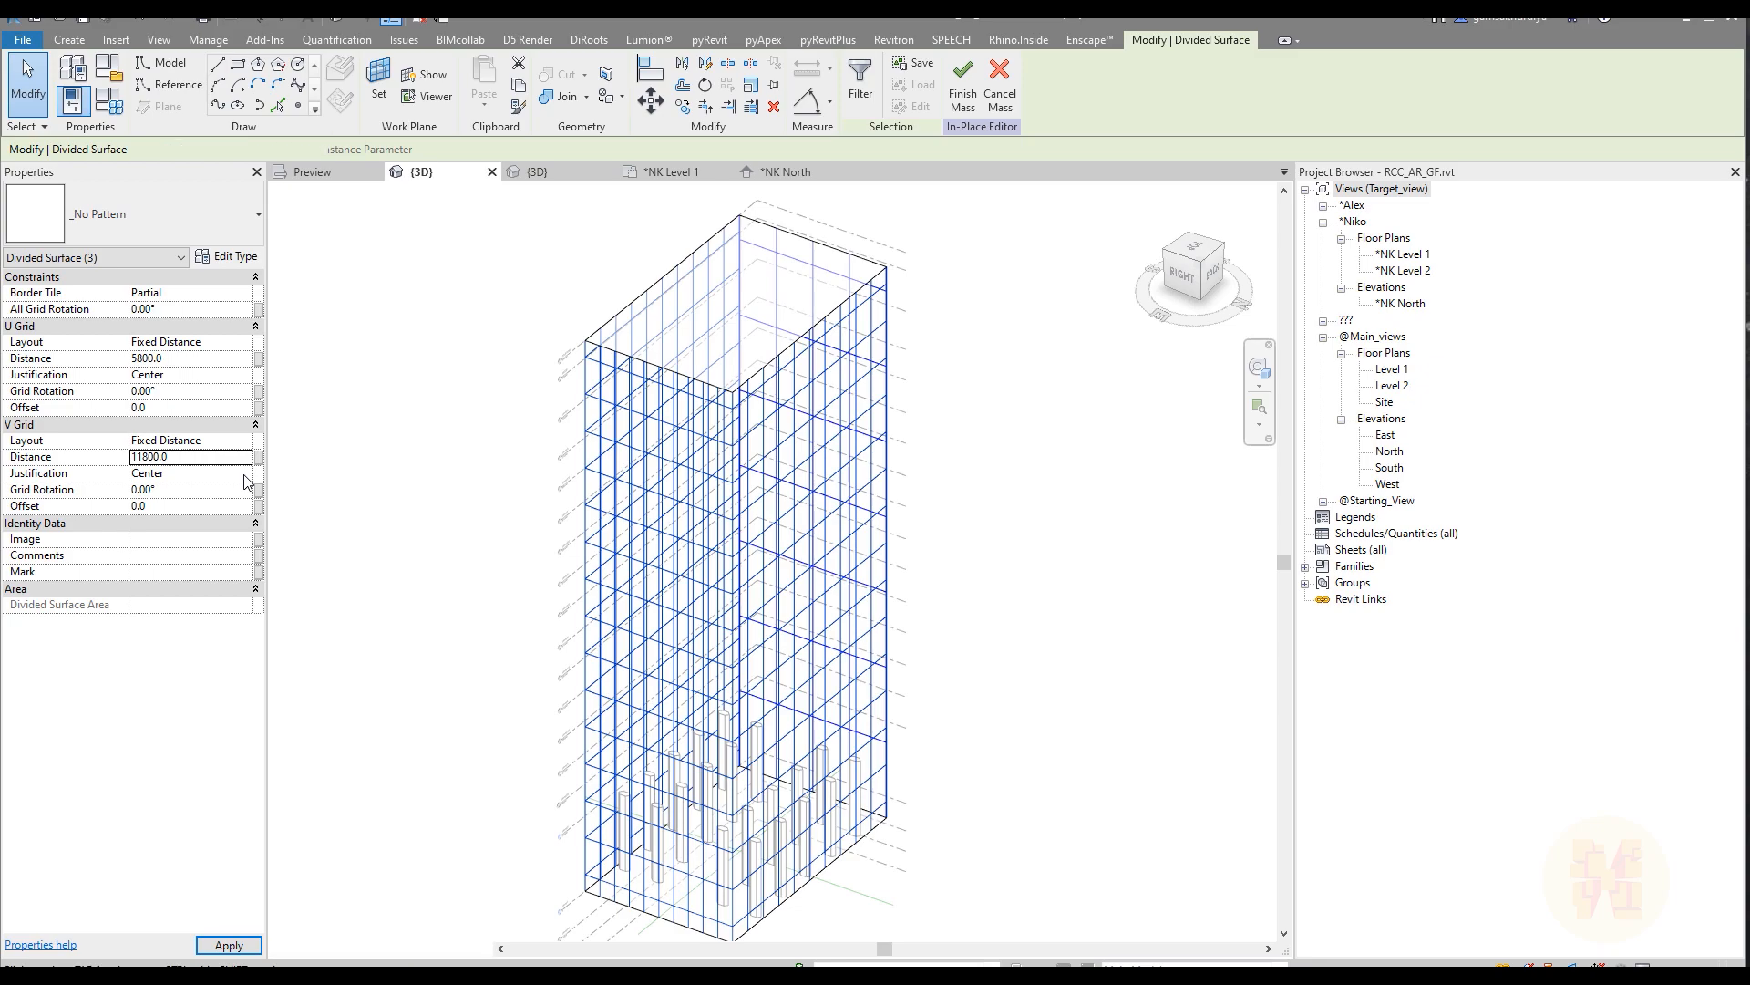
{"action": "left_click", "coordinate": [244, 473]}
{"action": "left_click", "coordinate": [157, 486]}
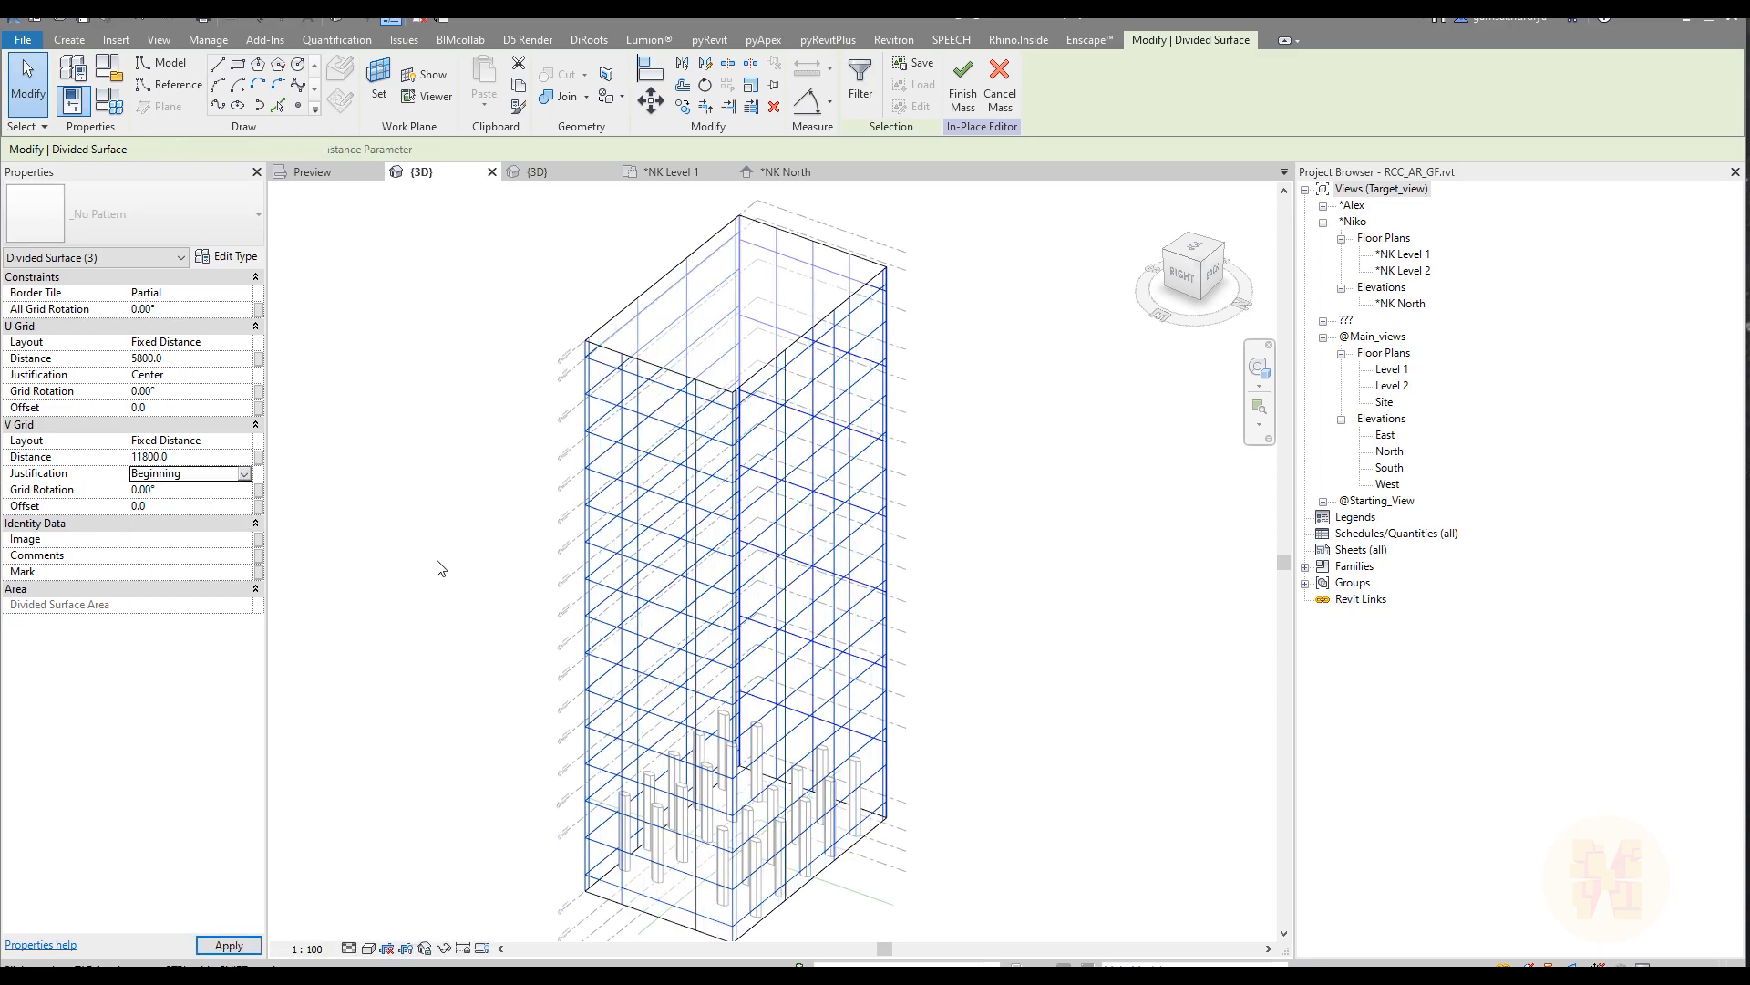
{"action": "middle_click_drag", "start_coordinate": [899, 559], "coordinate": [674, 325], "text": "shift"}
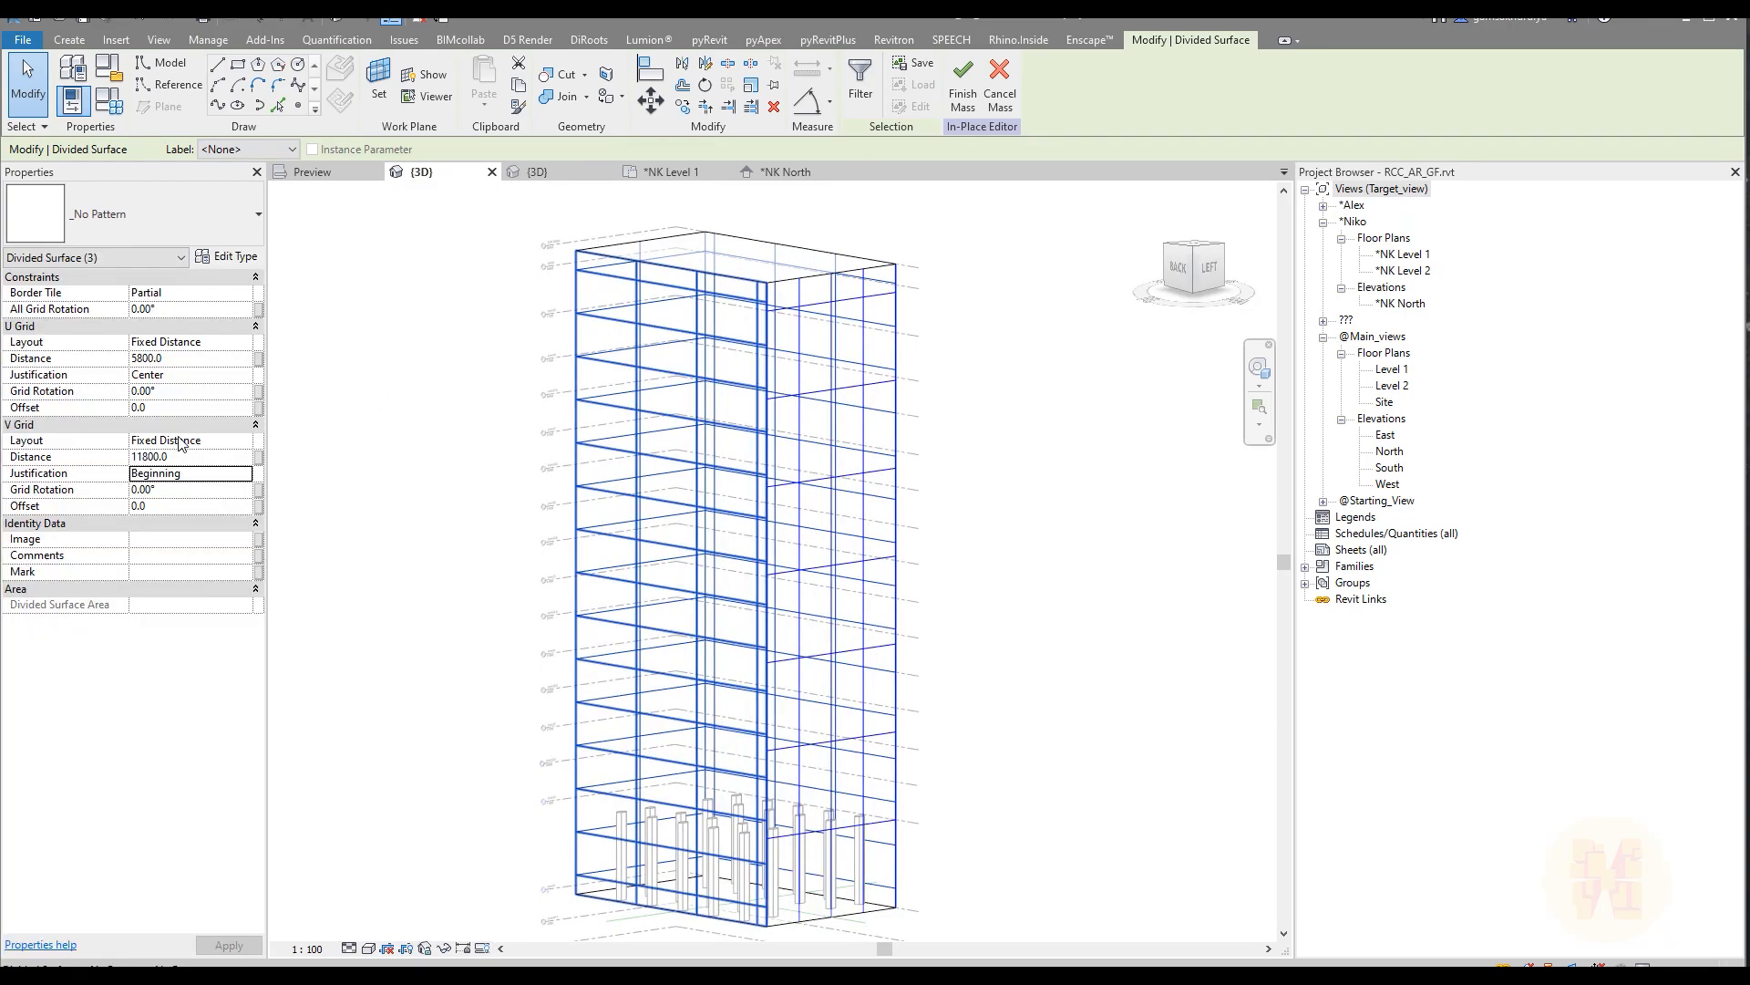
Step: Swap the grid distances of the three selected faces, setting the U grid to 11800 and the V grid to 5800
{"action": "left_click", "coordinate": [182, 359]}
{"action": "type", "text": "11"}
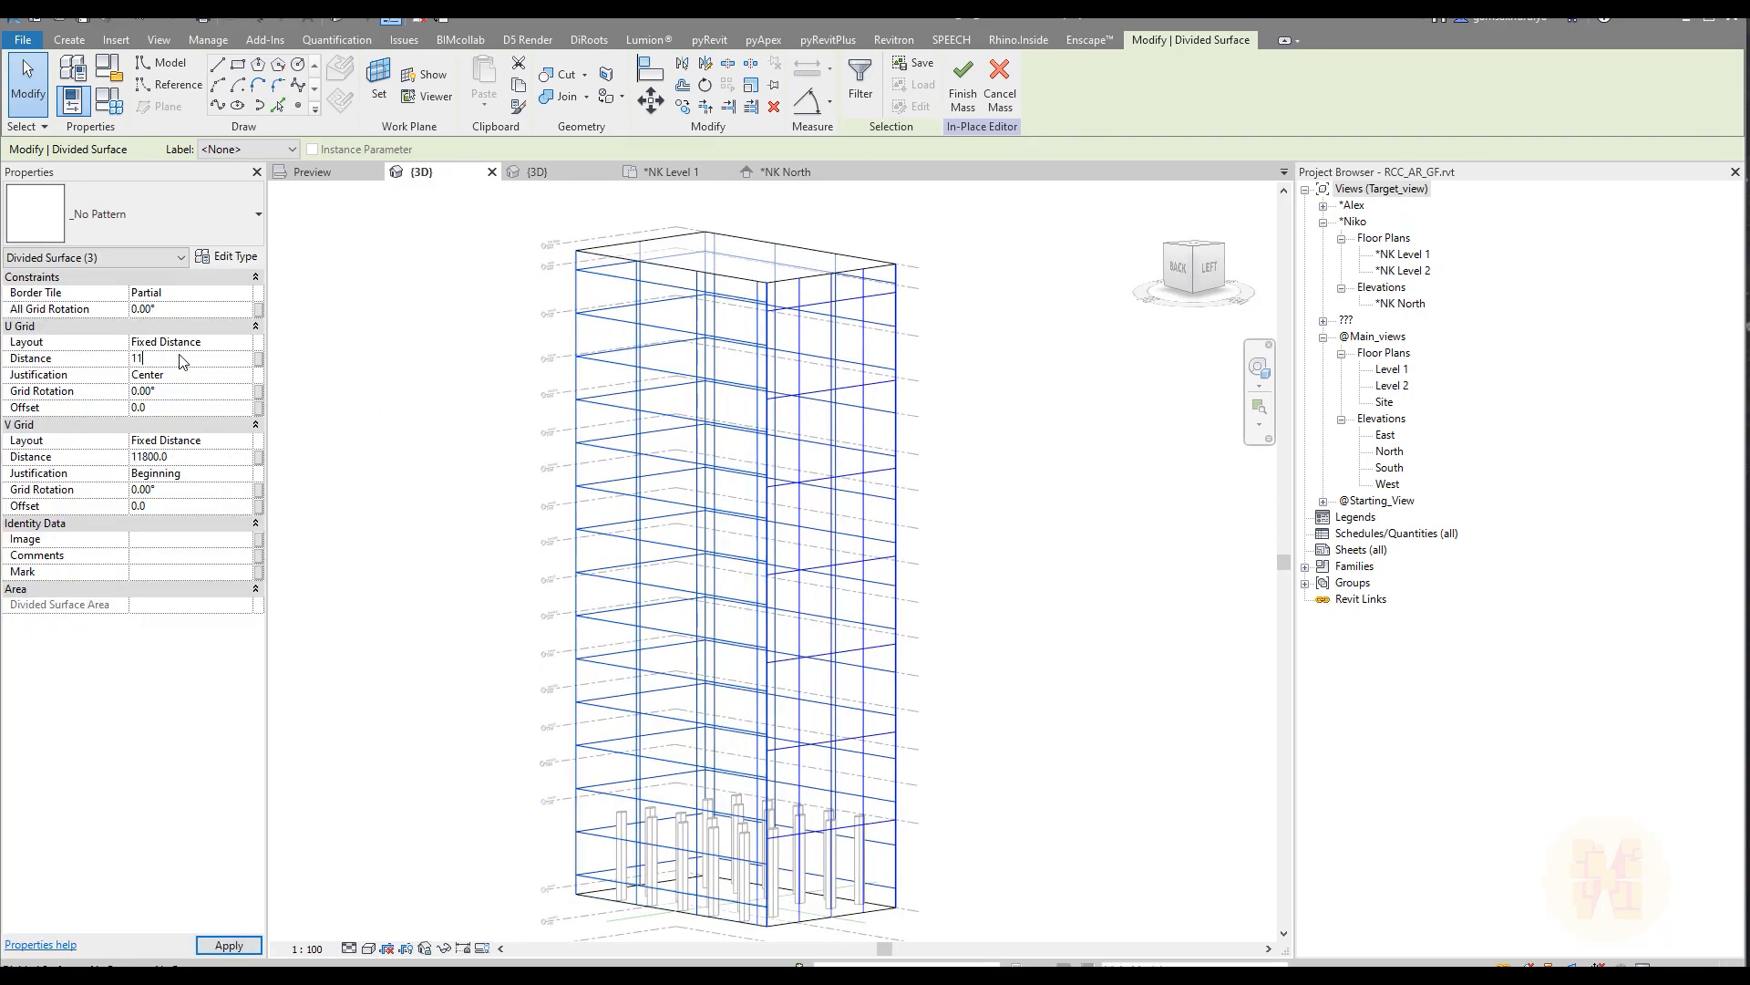
{"action": "left_click", "coordinate": [189, 456]}
{"action": "type", "text": "5"}
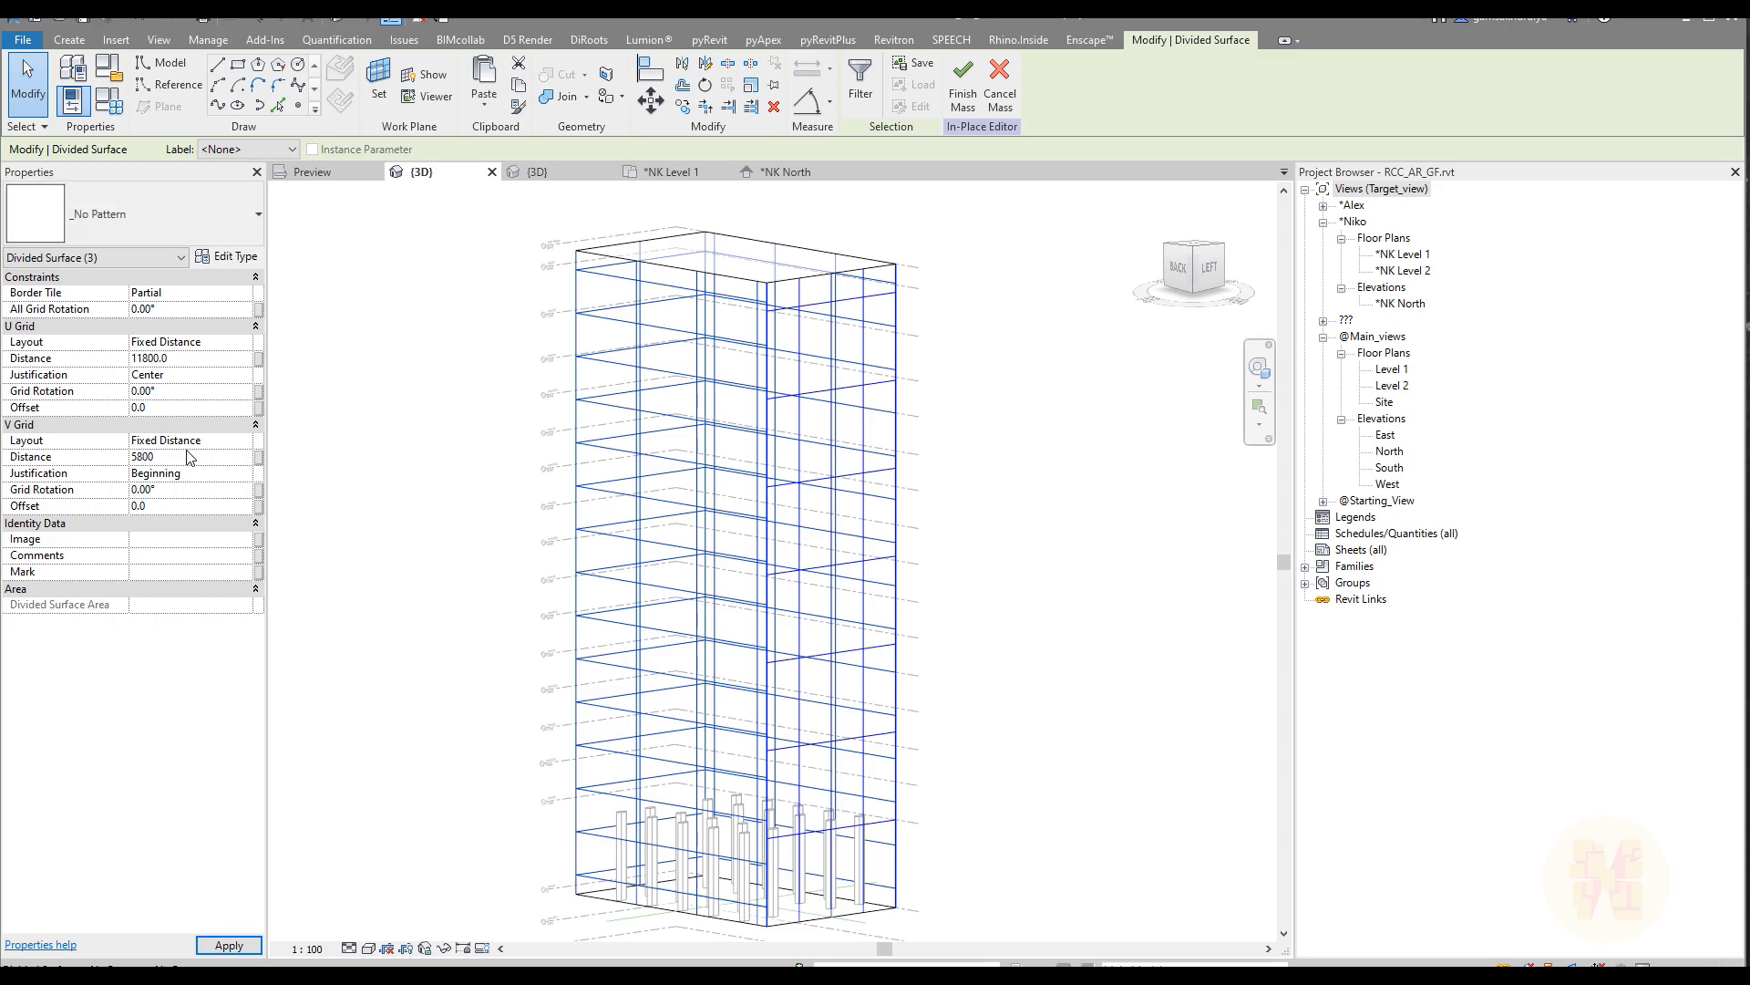
{"action": "type", "text": "800"}
Step: Set the three faces' V grid justification to Center and their U grid justification to Beginning
{"action": "left_click", "coordinate": [247, 474]}
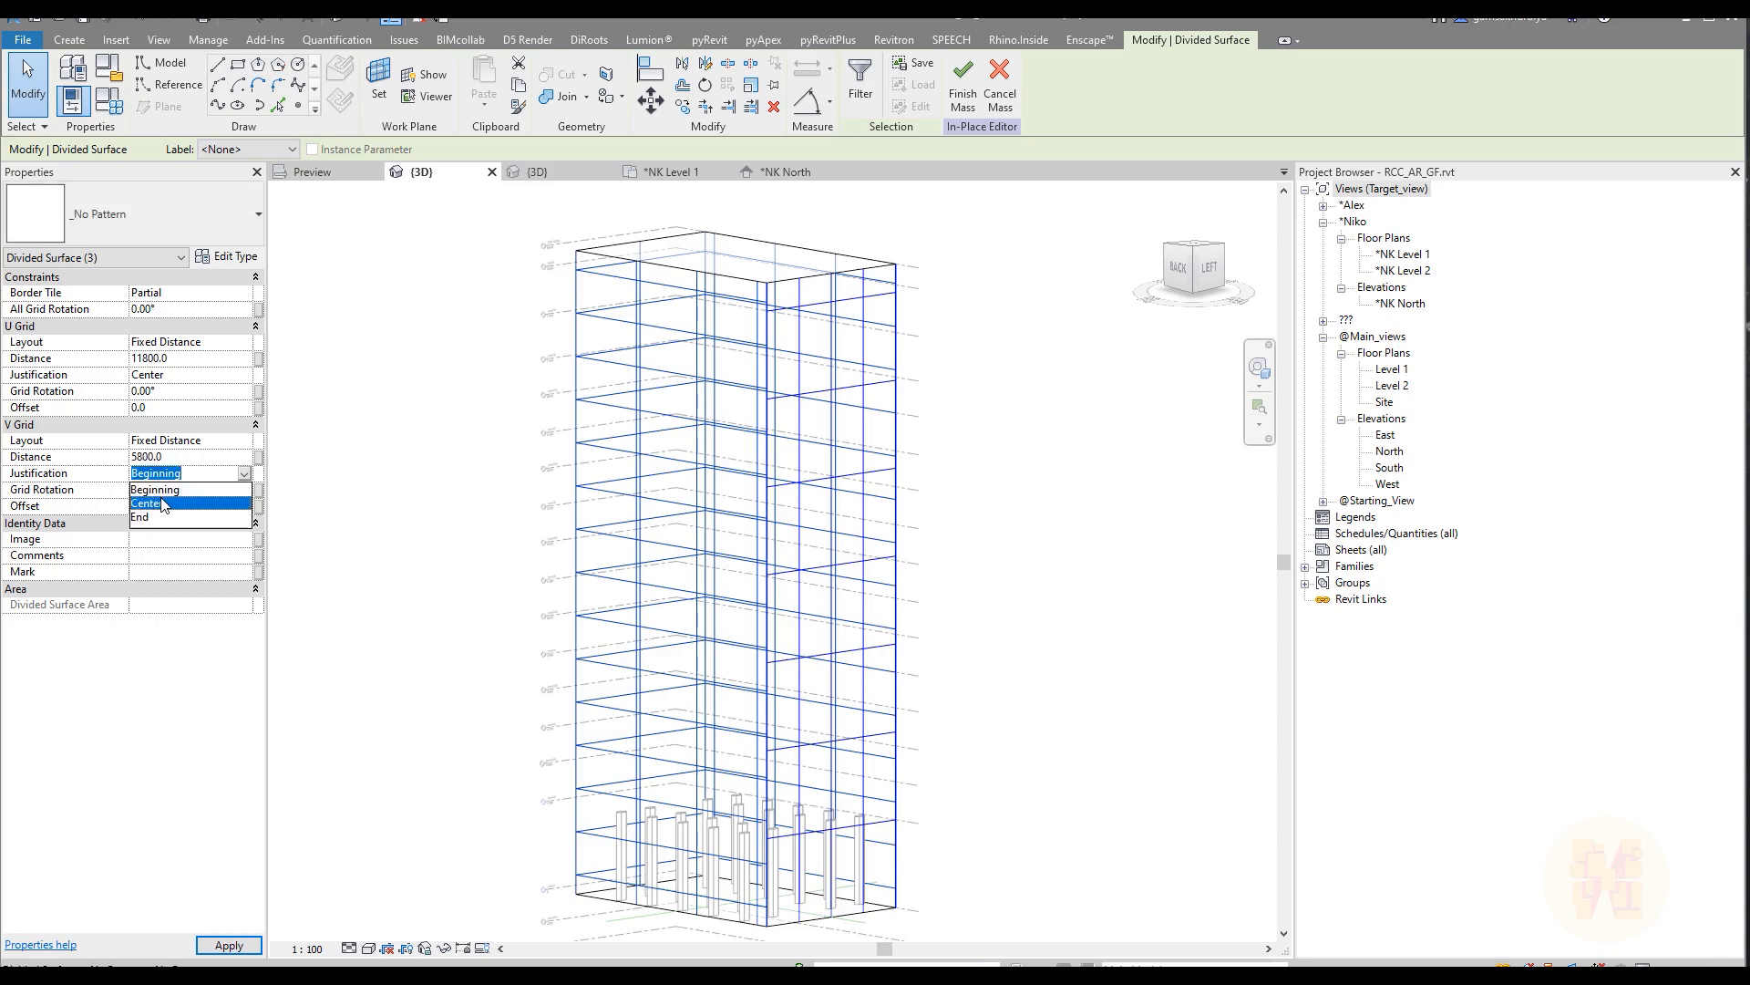
{"action": "left_click", "coordinate": [166, 498]}
{"action": "left_click", "coordinate": [248, 380]}
{"action": "left_click", "coordinate": [245, 375]}
{"action": "left_click", "coordinate": [164, 391]}
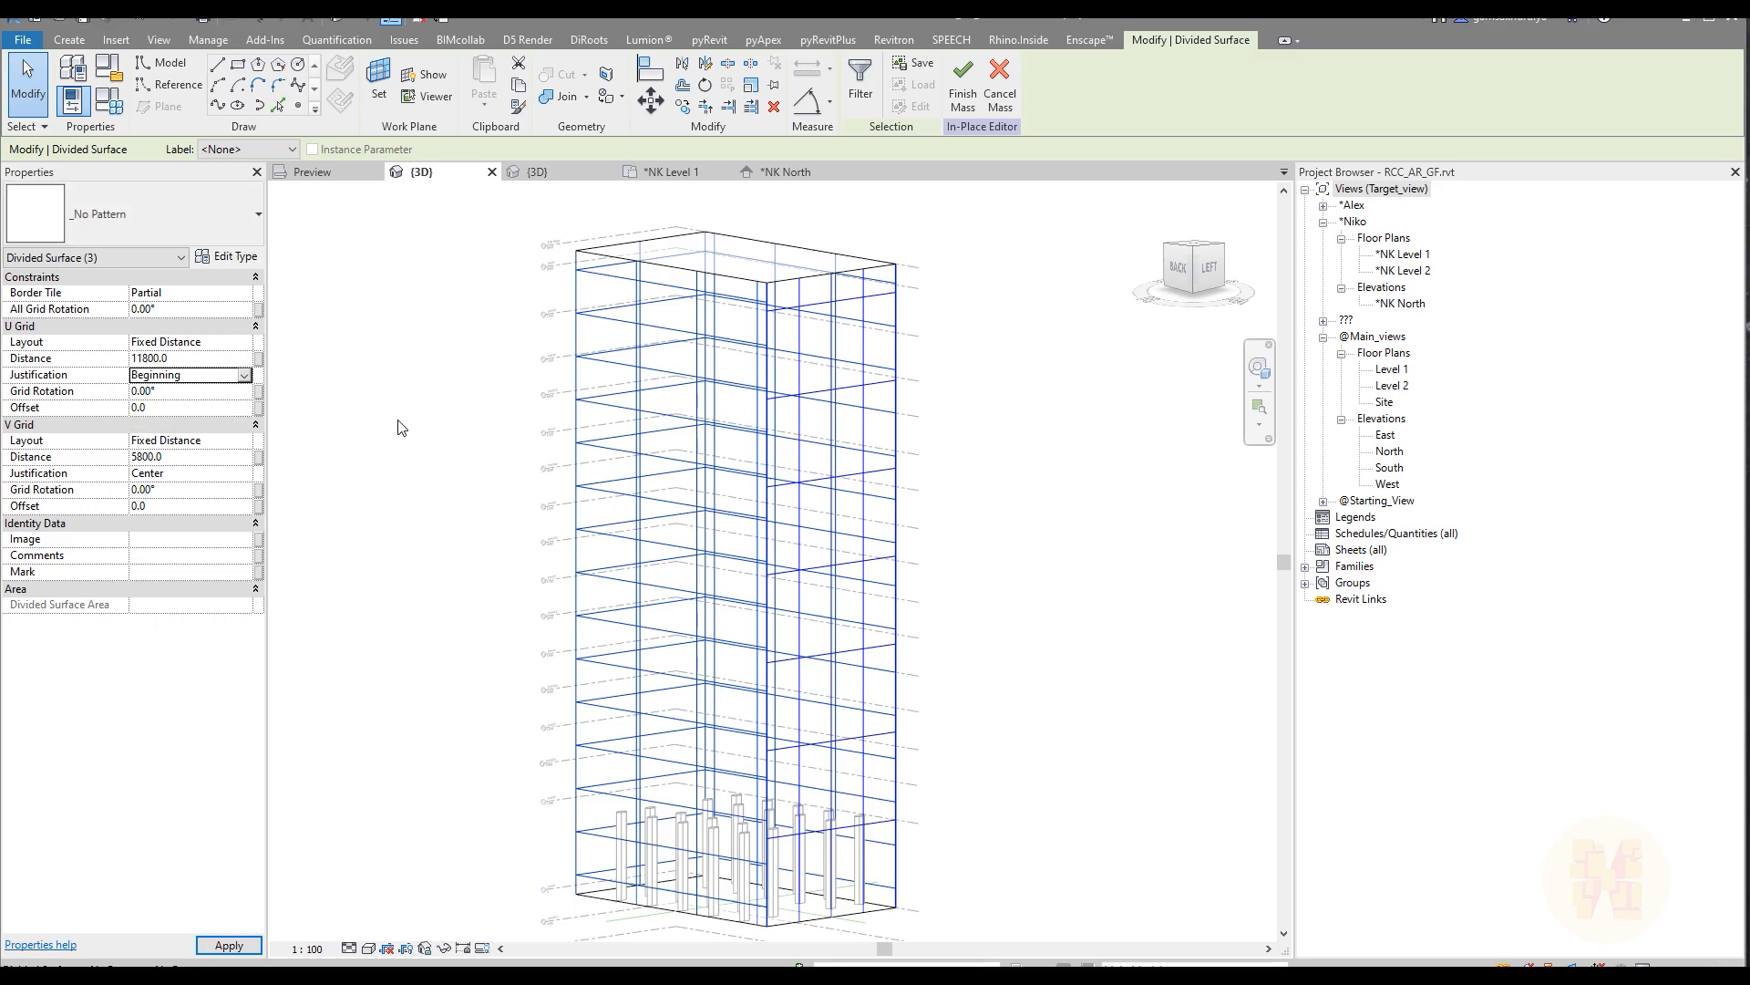
Step: Deselect the divided faces and finish the in-place mass
{"action": "middle_click_drag", "start_coordinate": [938, 501], "coordinate": [938, 552], "text": "shift"}
{"action": "left_click", "coordinate": [1058, 536]}
{"action": "scroll", "coordinate": [1059, 537], "scroll_direction": "down", "scroll_amount": 3}
{"action": "middle_click_drag", "start_coordinate": [1058, 547], "coordinate": [682, 556], "text": "shift"}
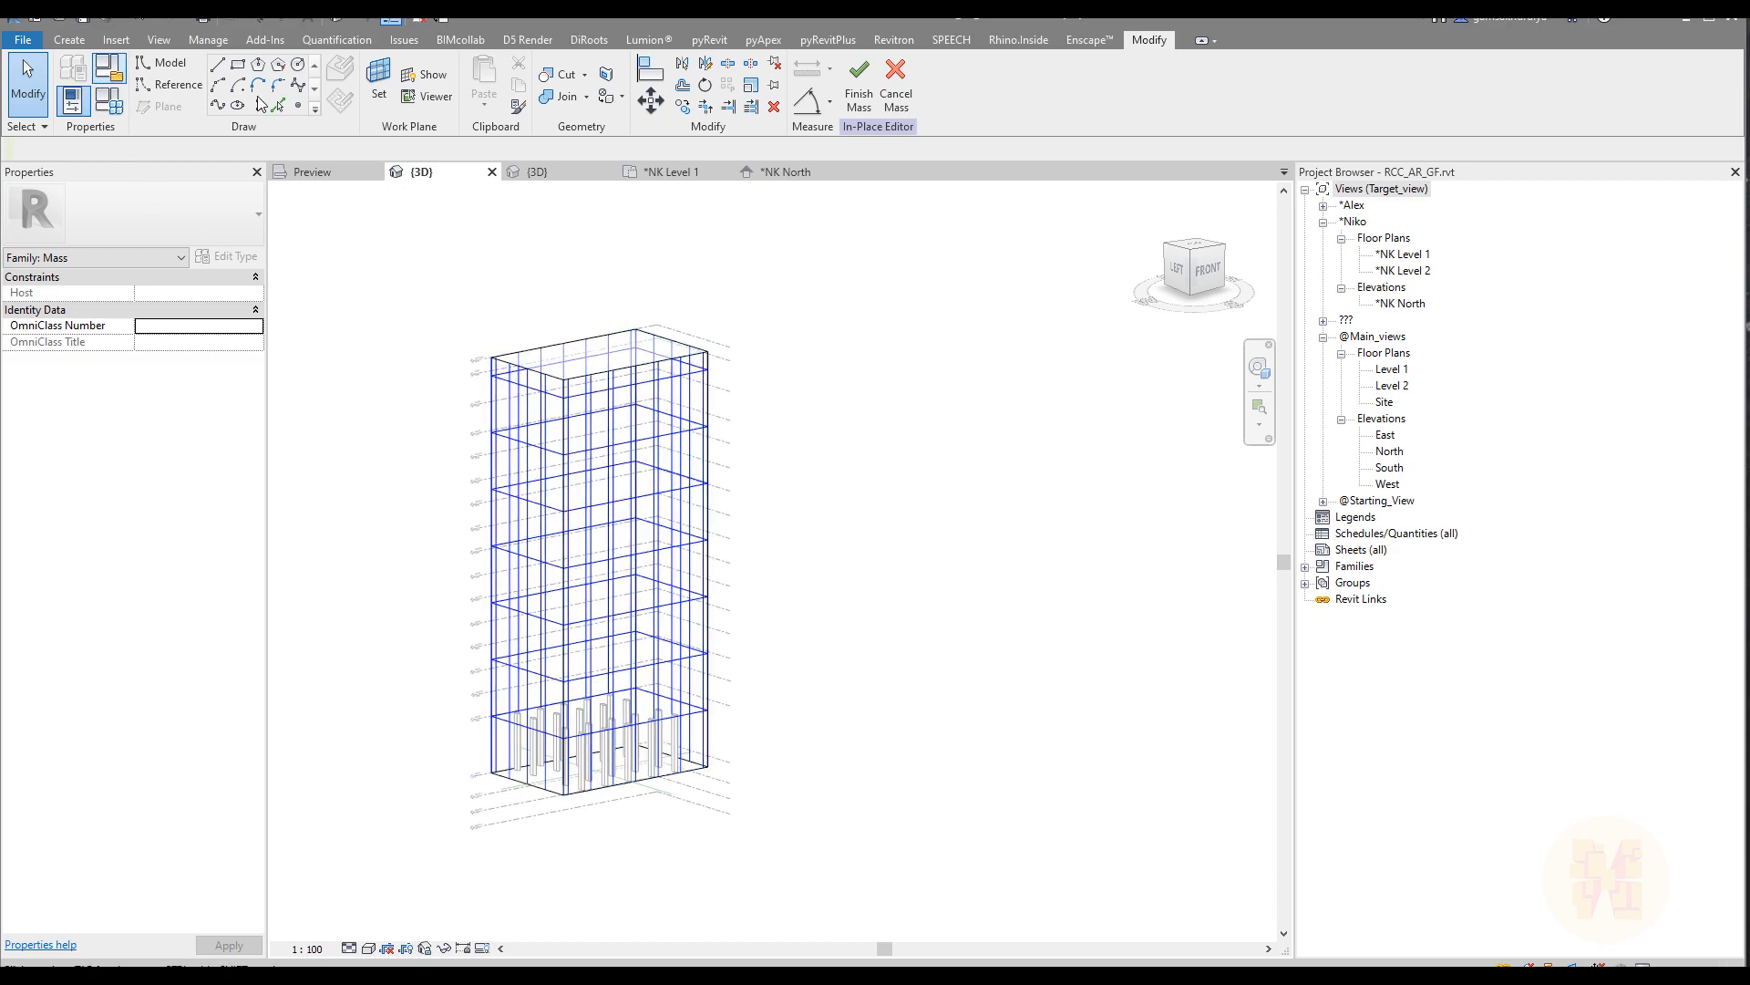
{"action": "left_click", "coordinate": [856, 87]}
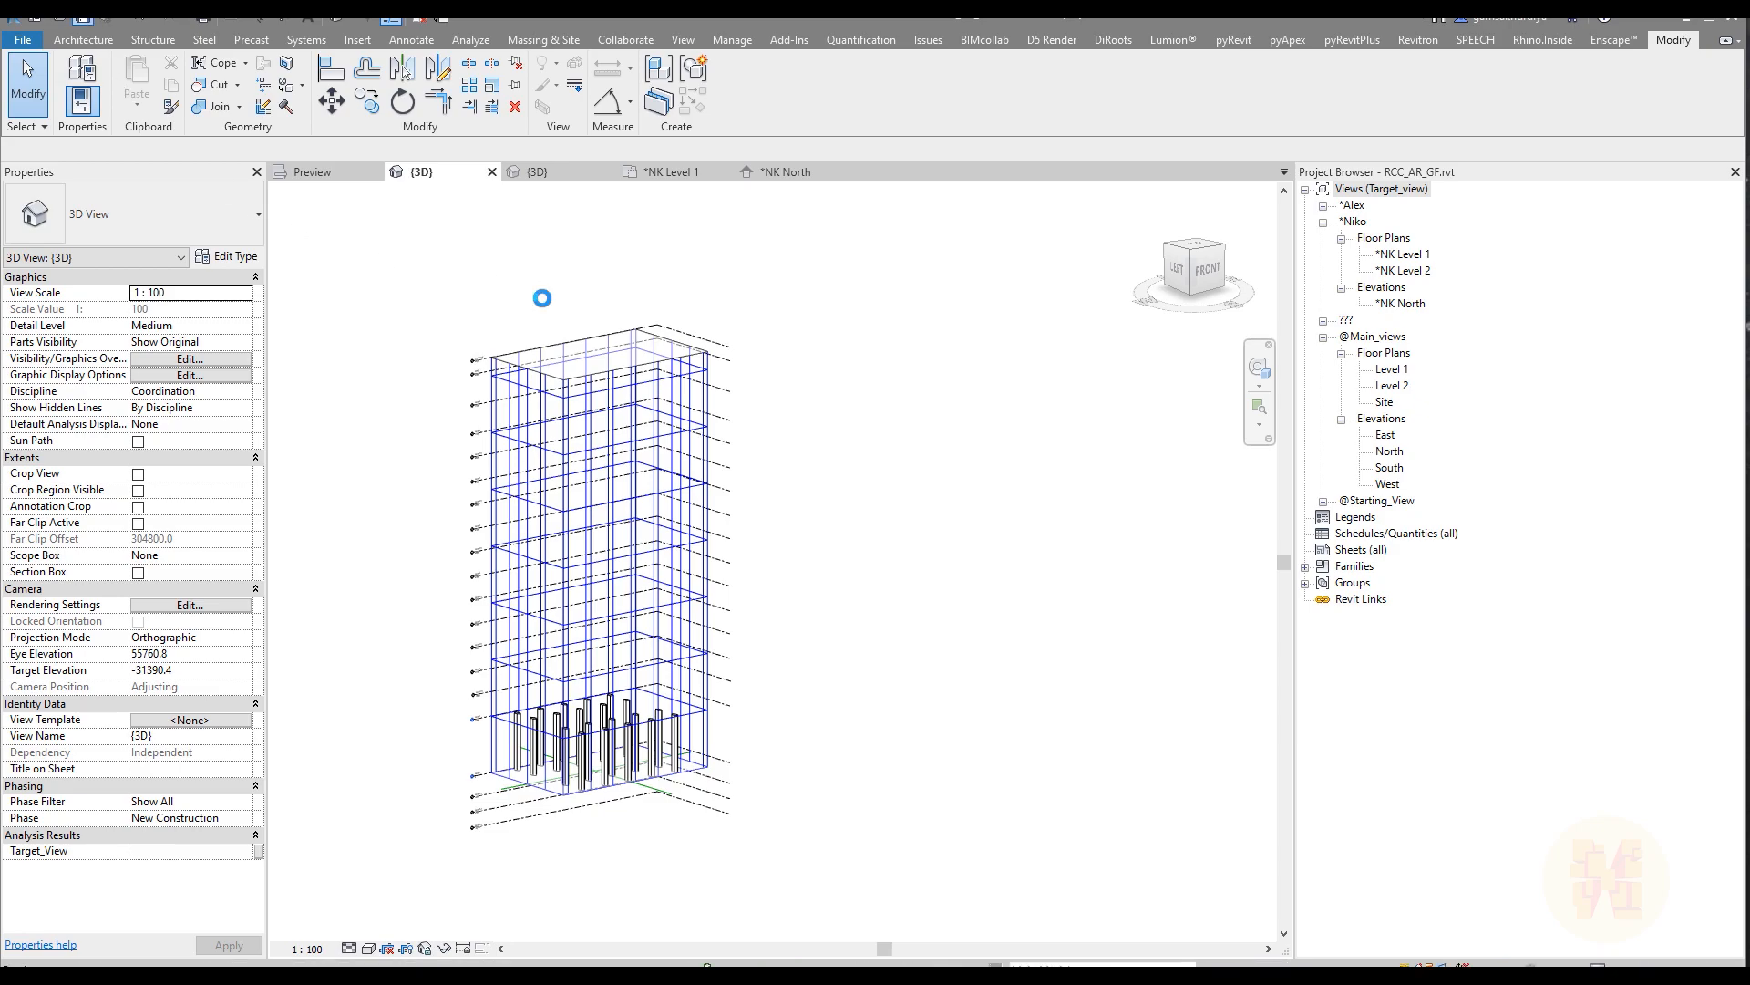
Step: Reopen the finished tower mass for in-place editing
{"action": "middle_click_drag", "start_coordinate": [566, 586], "coordinate": [526, 590], "text": "shift"}
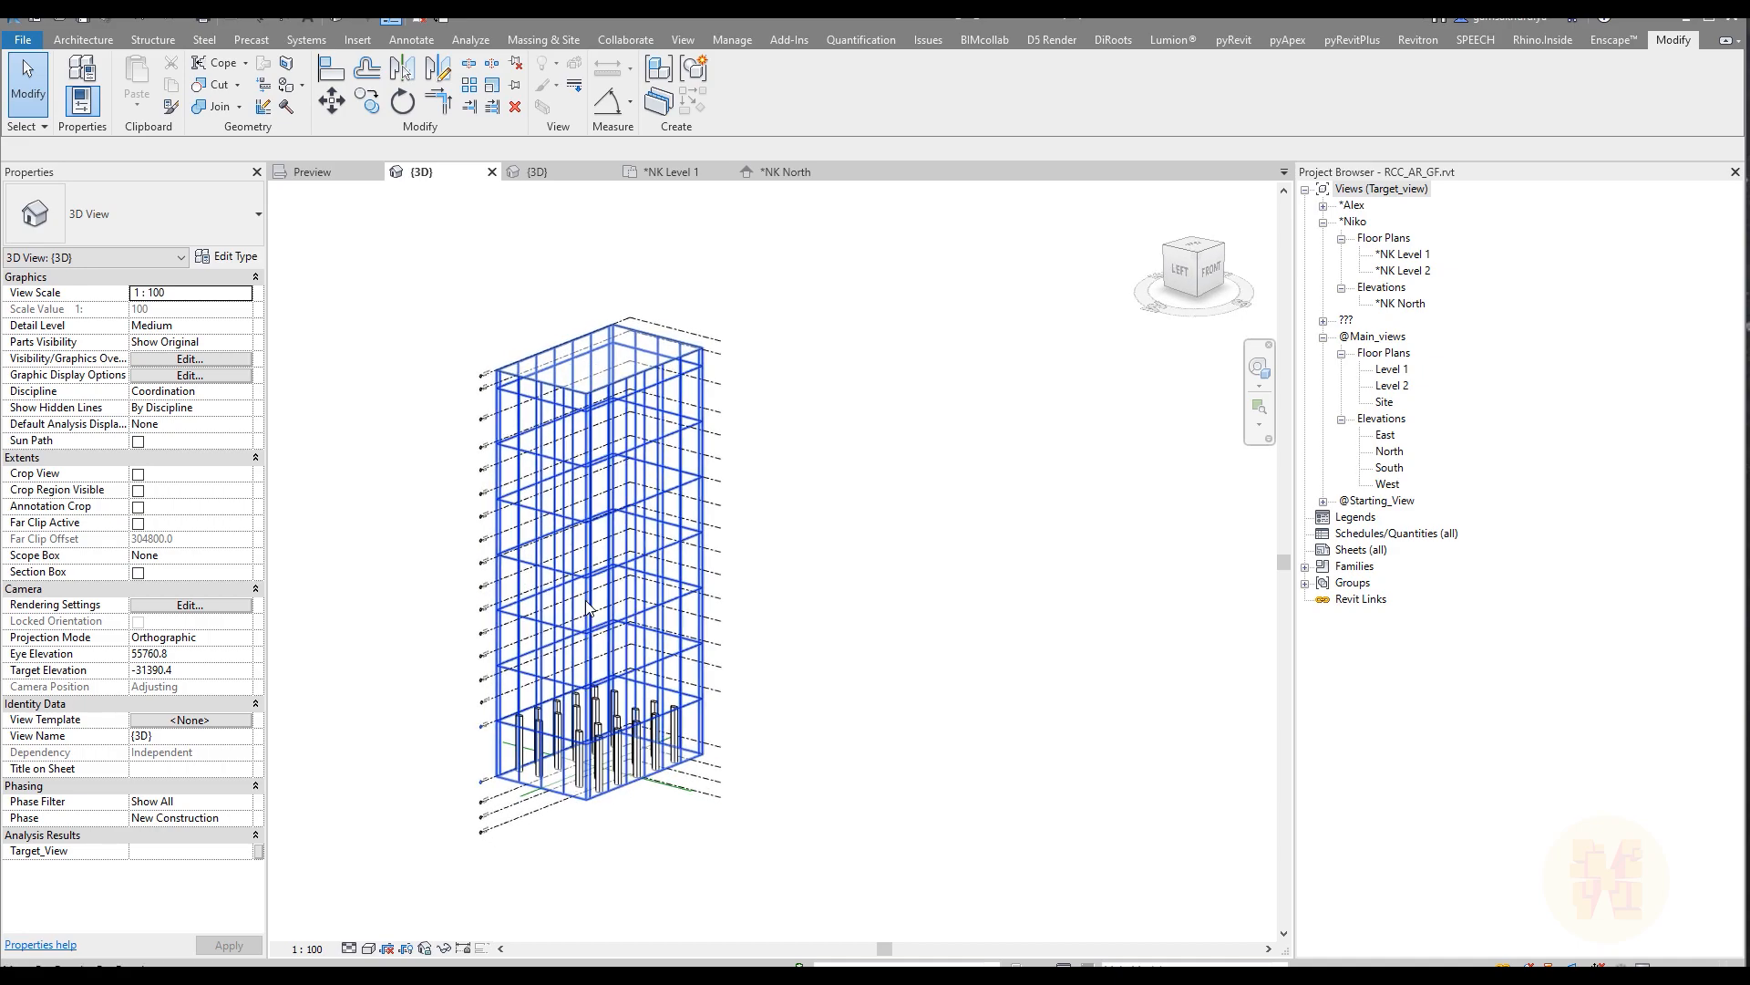
{"action": "scroll", "coordinate": [525, 588], "scroll_direction": "up", "scroll_amount": 2}
{"action": "left_click", "coordinate": [524, 588]}
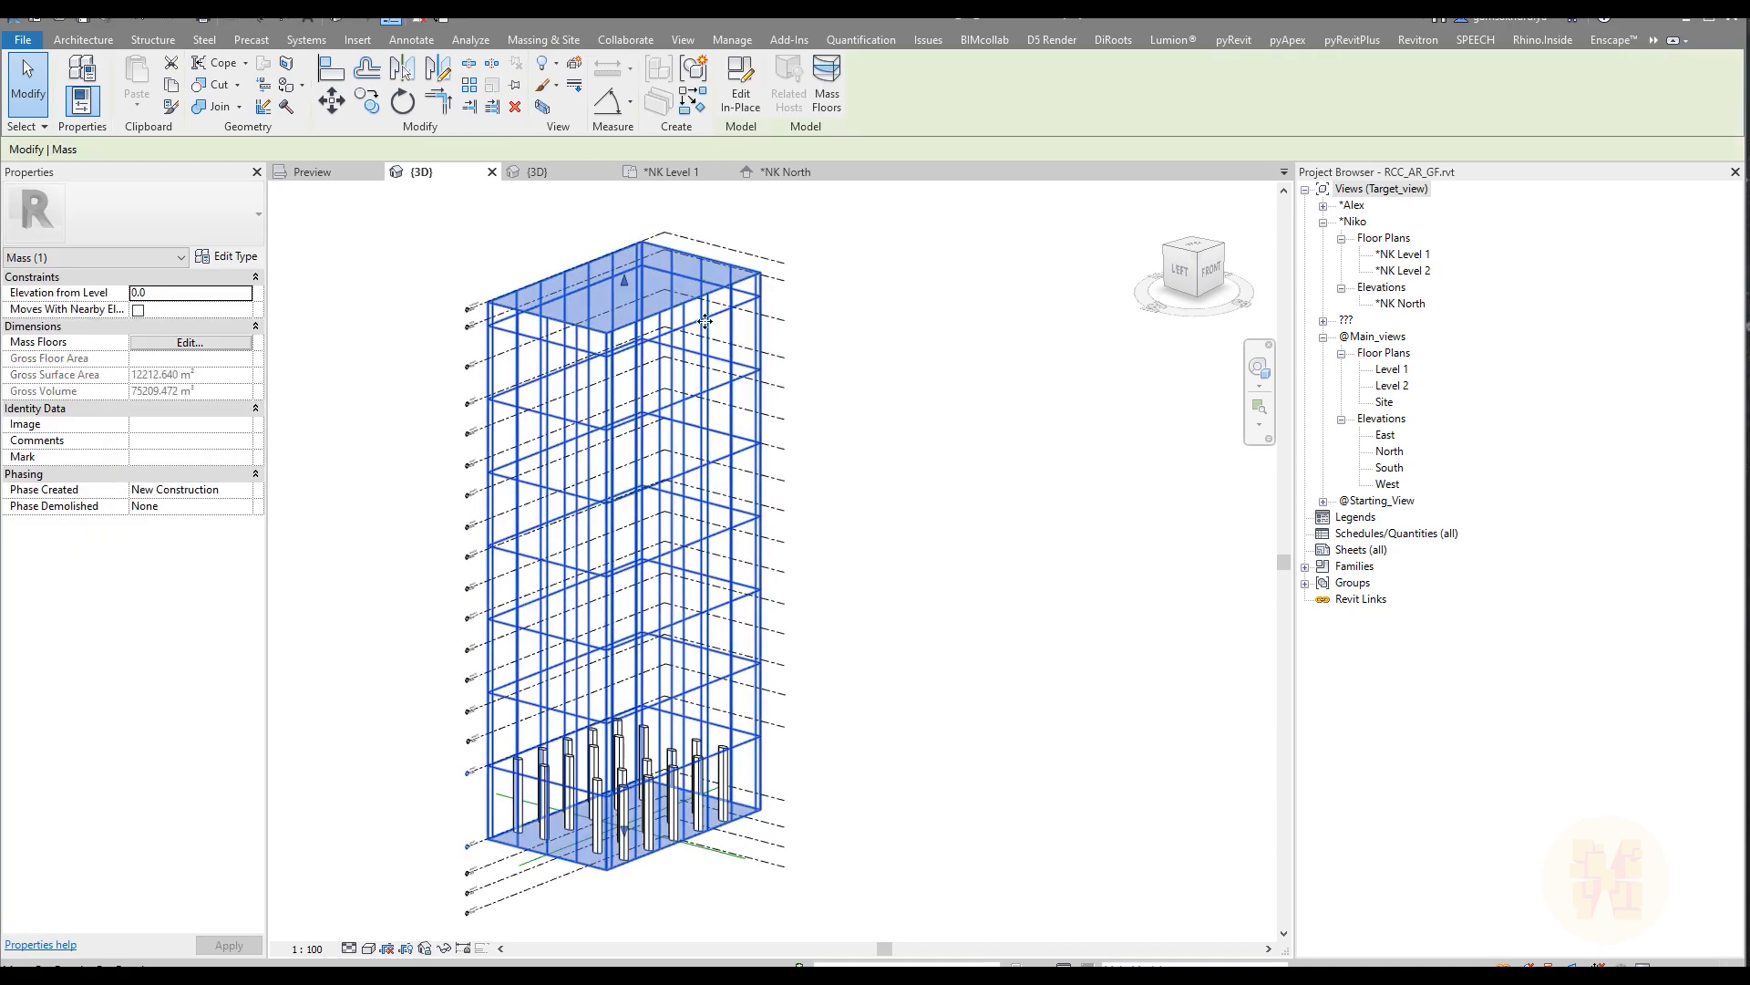
{"action": "left_click", "coordinate": [743, 91]}
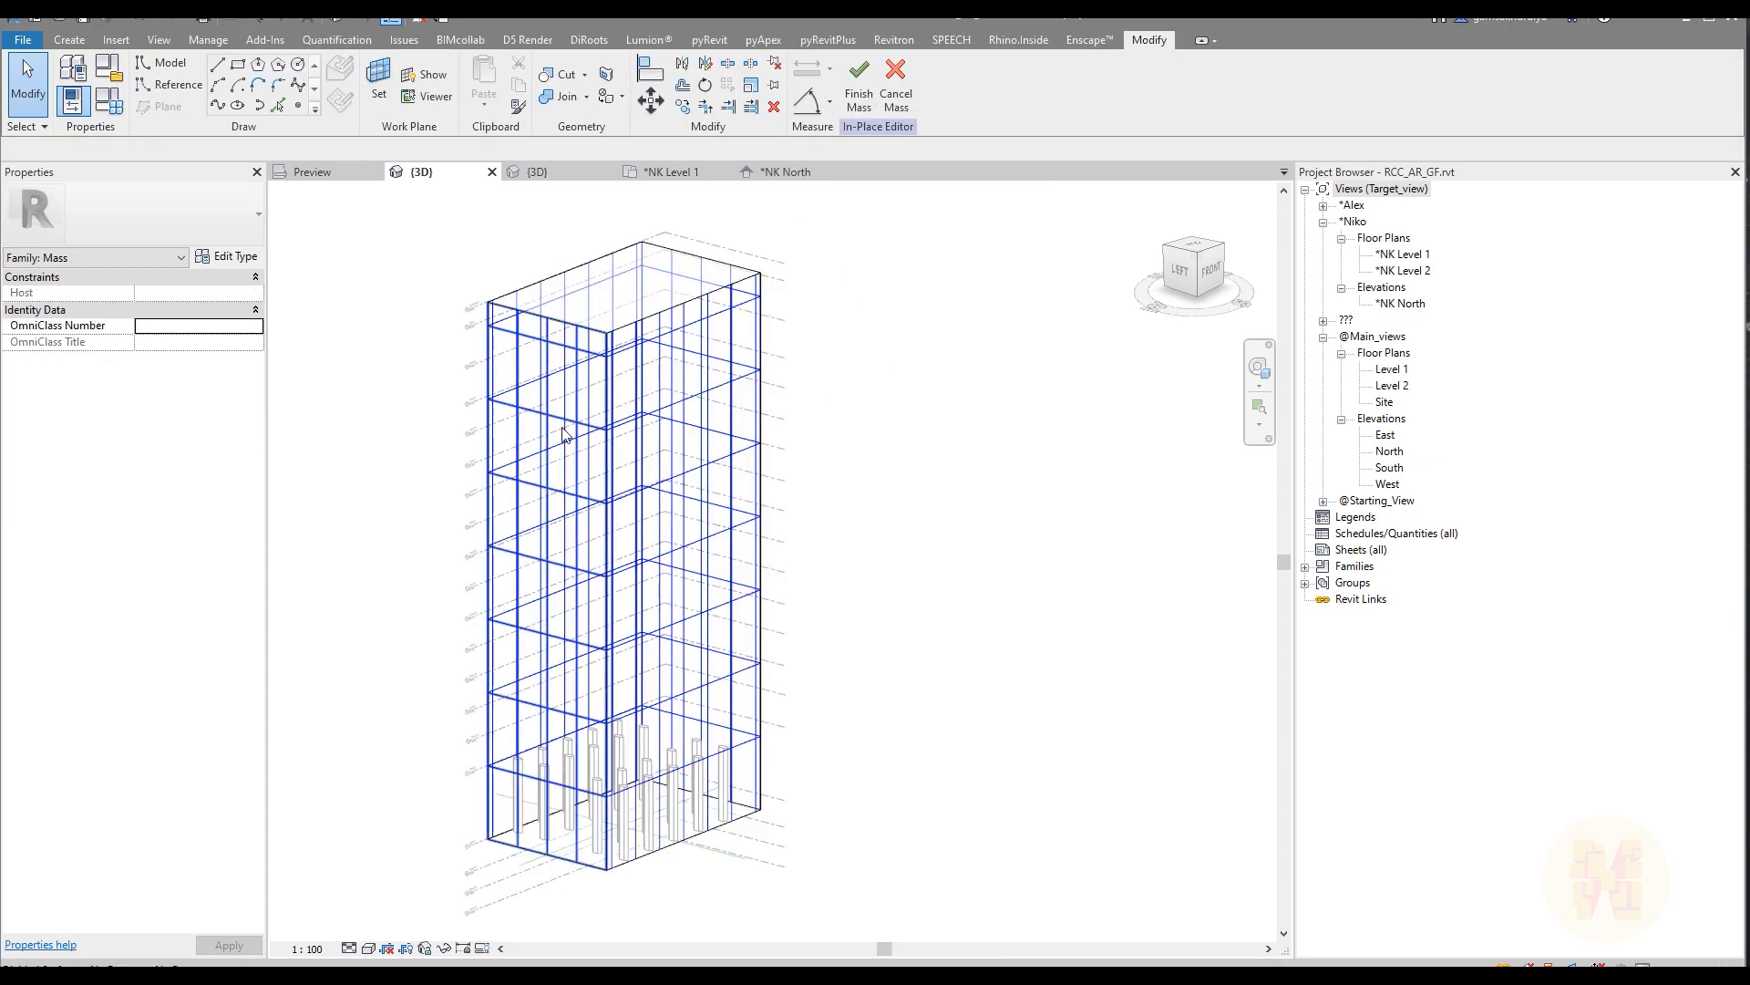
Step: Apply the Rectangle panel component to the divided surface on the tower's narrow left face
{"action": "left_click", "coordinate": [596, 443]}
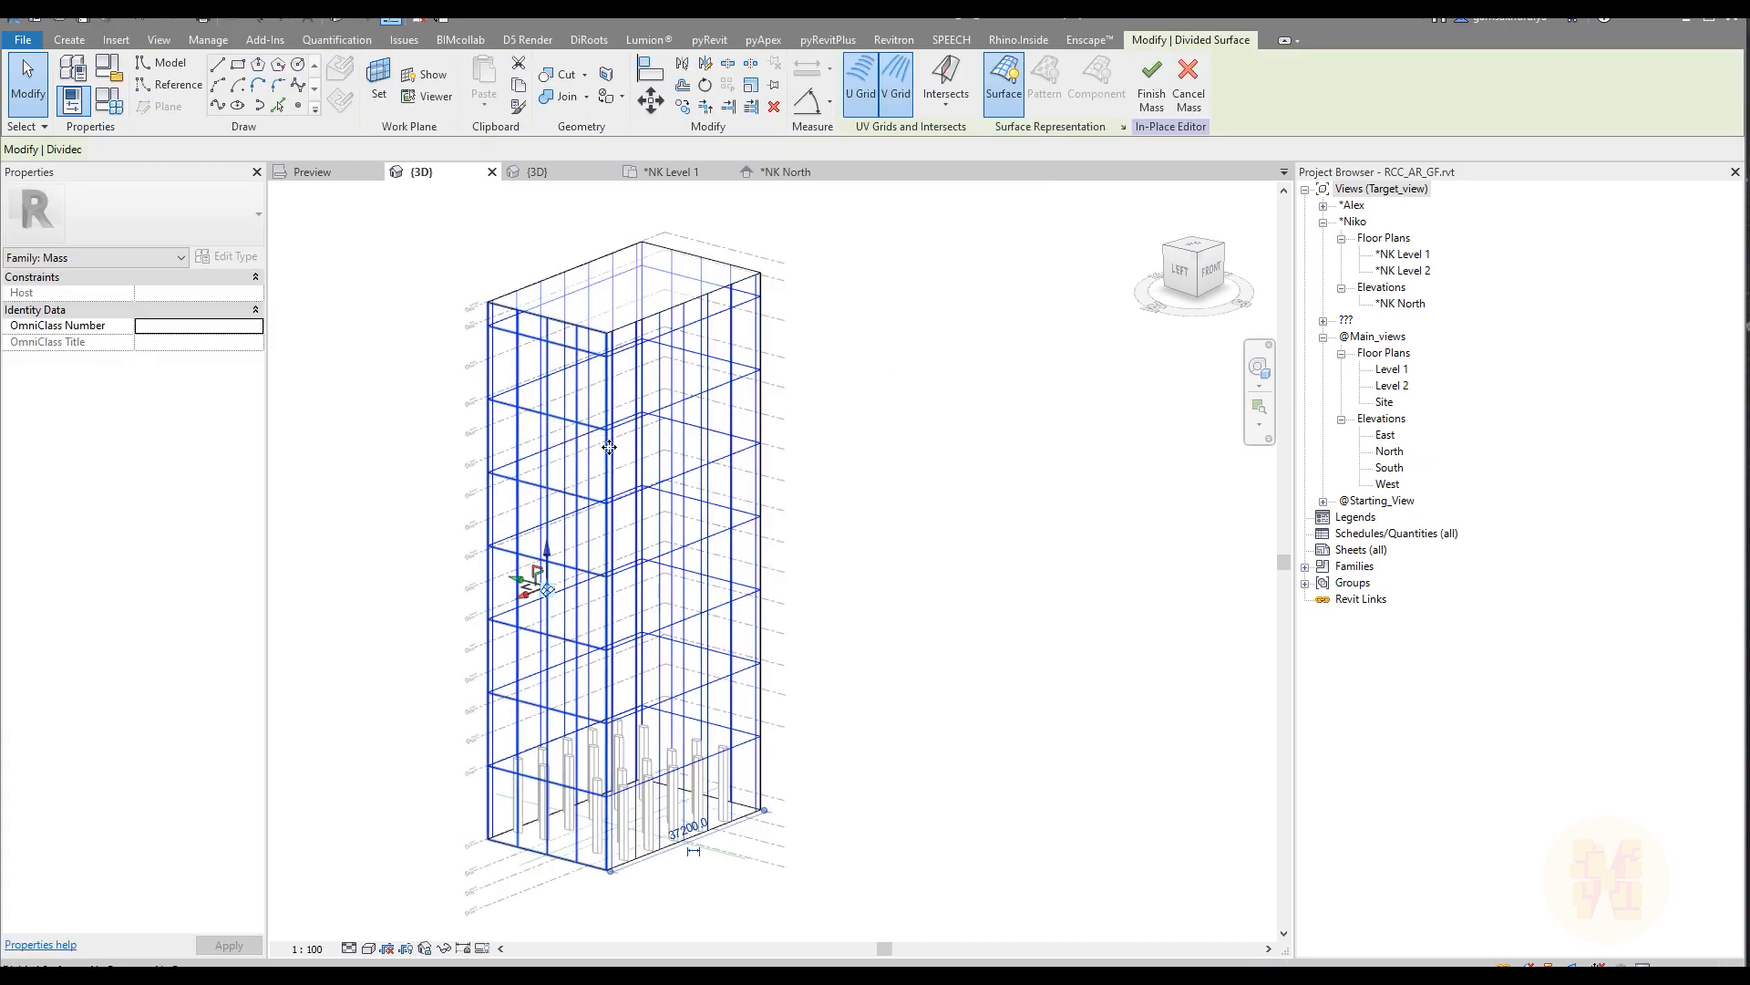
{"action": "middle_click_drag", "start_coordinate": [855, 553], "coordinate": [761, 501], "text": "shift"}
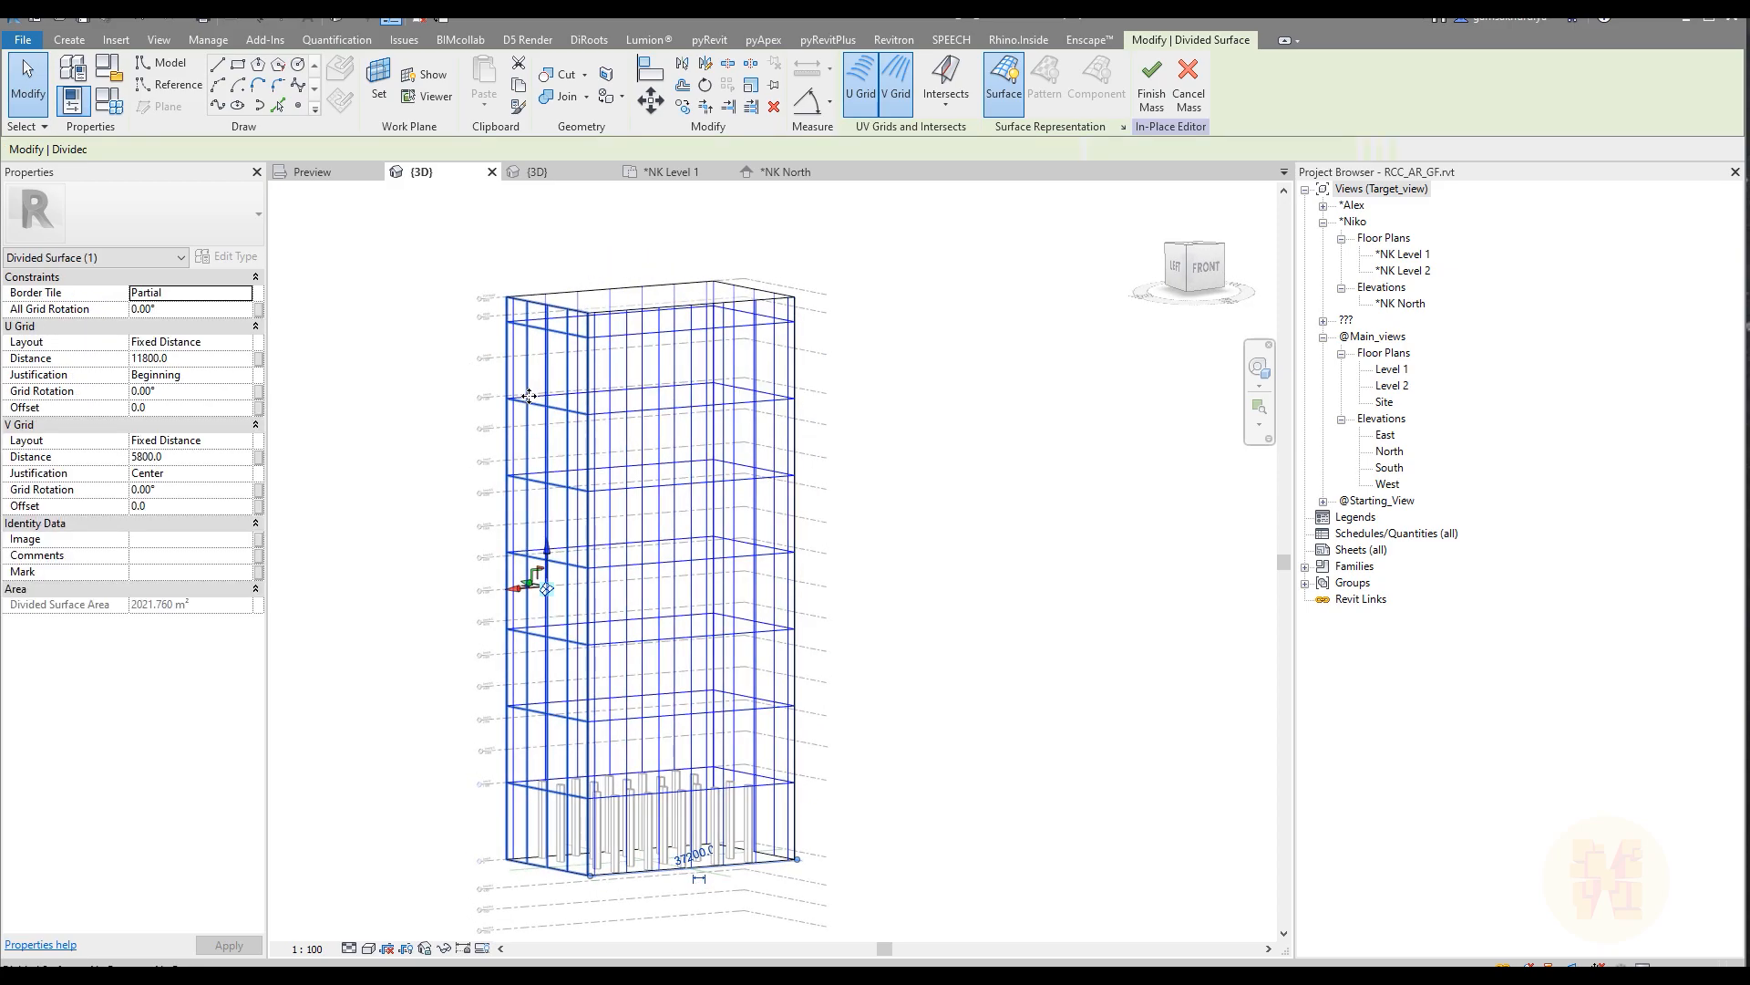
{"action": "key", "text": "Escape"}
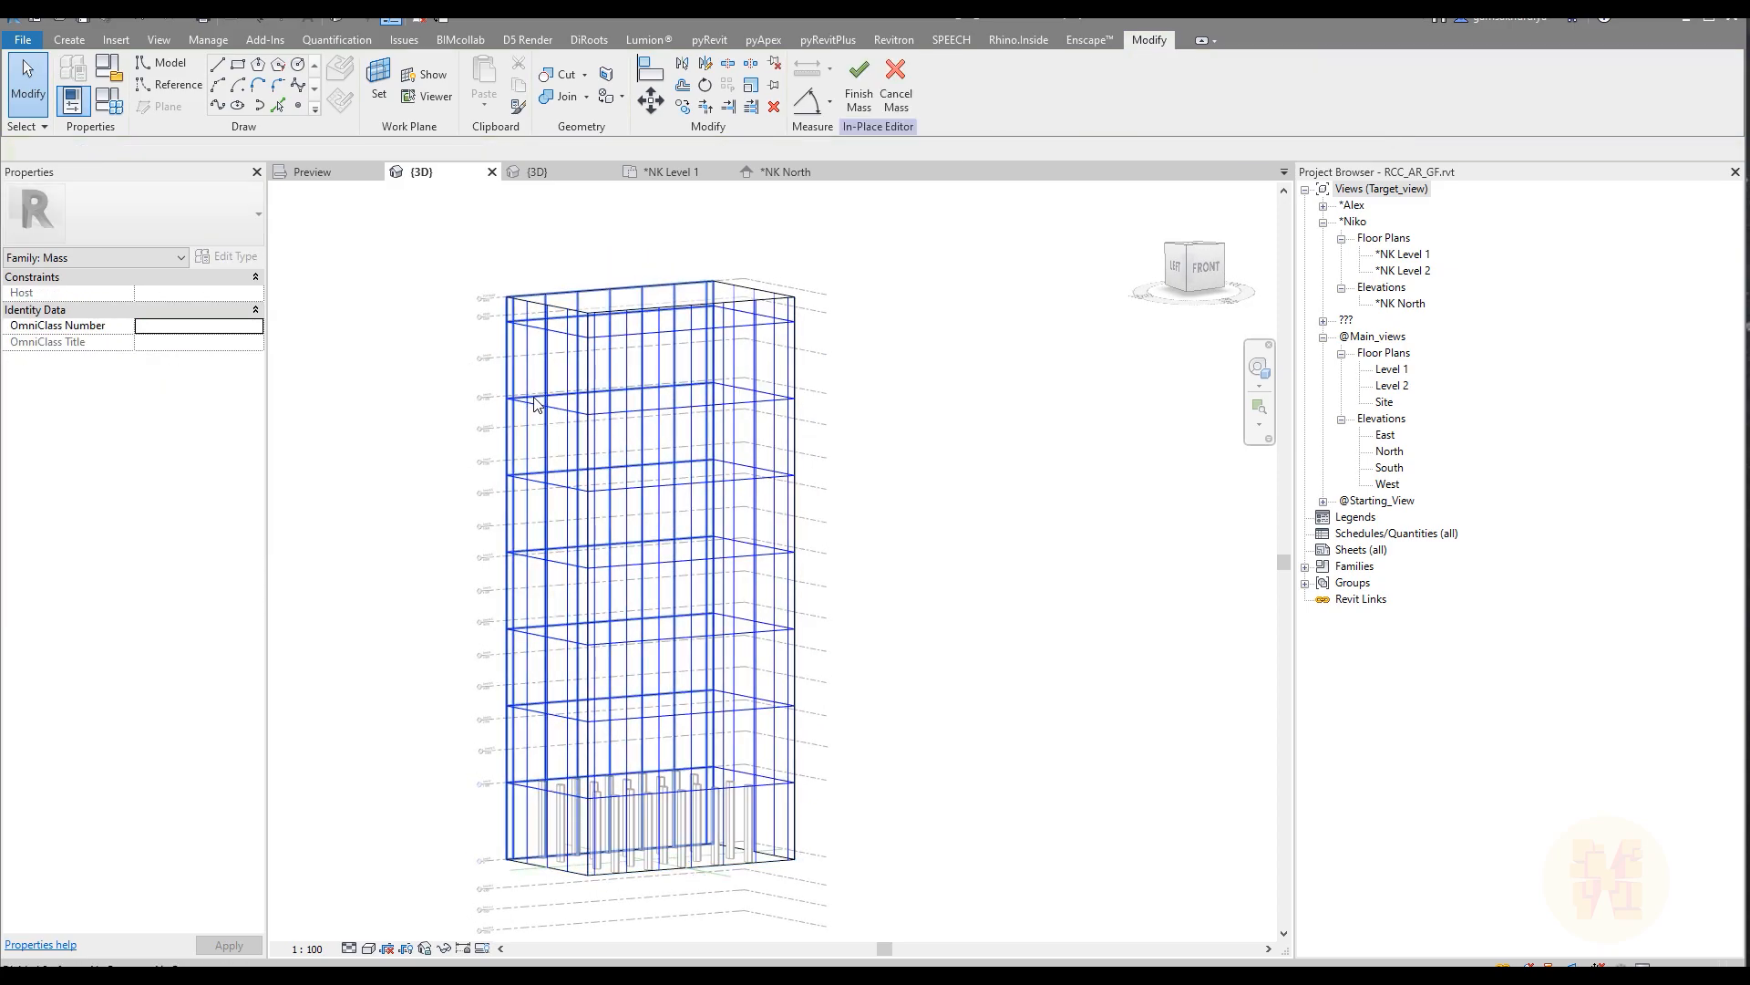
{"action": "left_click", "coordinate": [536, 413]}
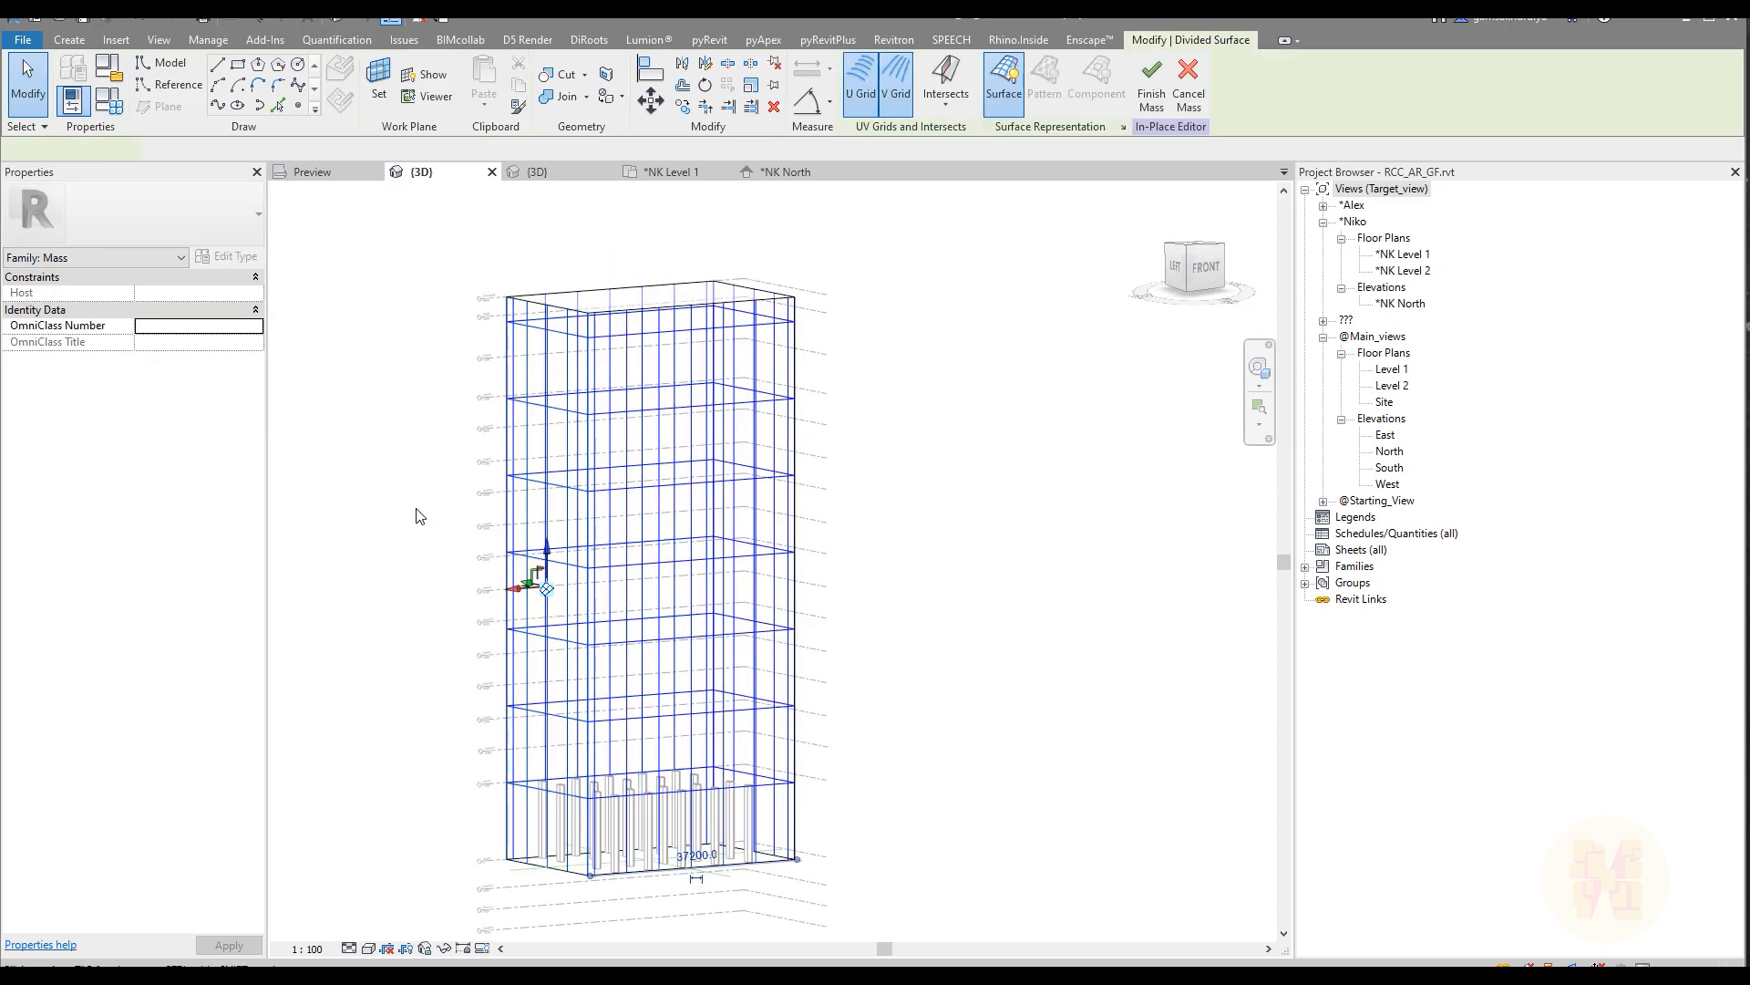
{"action": "middle_click_drag", "start_coordinate": [390, 516], "coordinate": [402, 538], "text": "shift"}
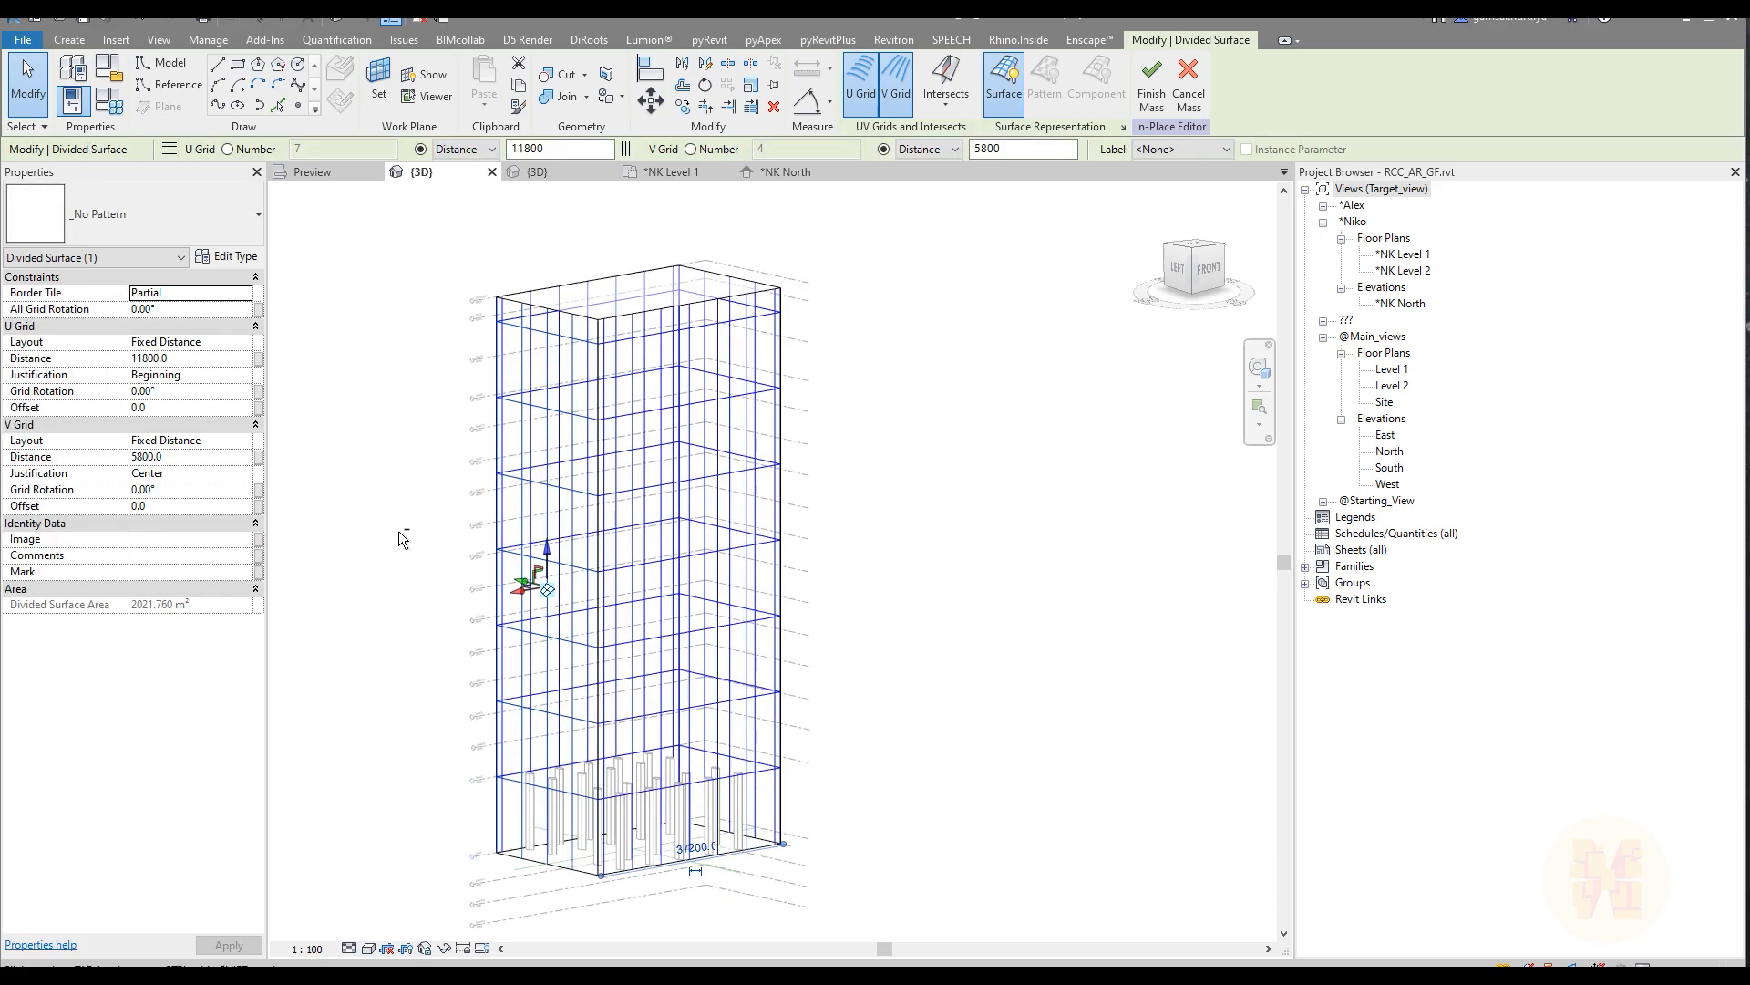
{"action": "left_click", "coordinate": [117, 221]}
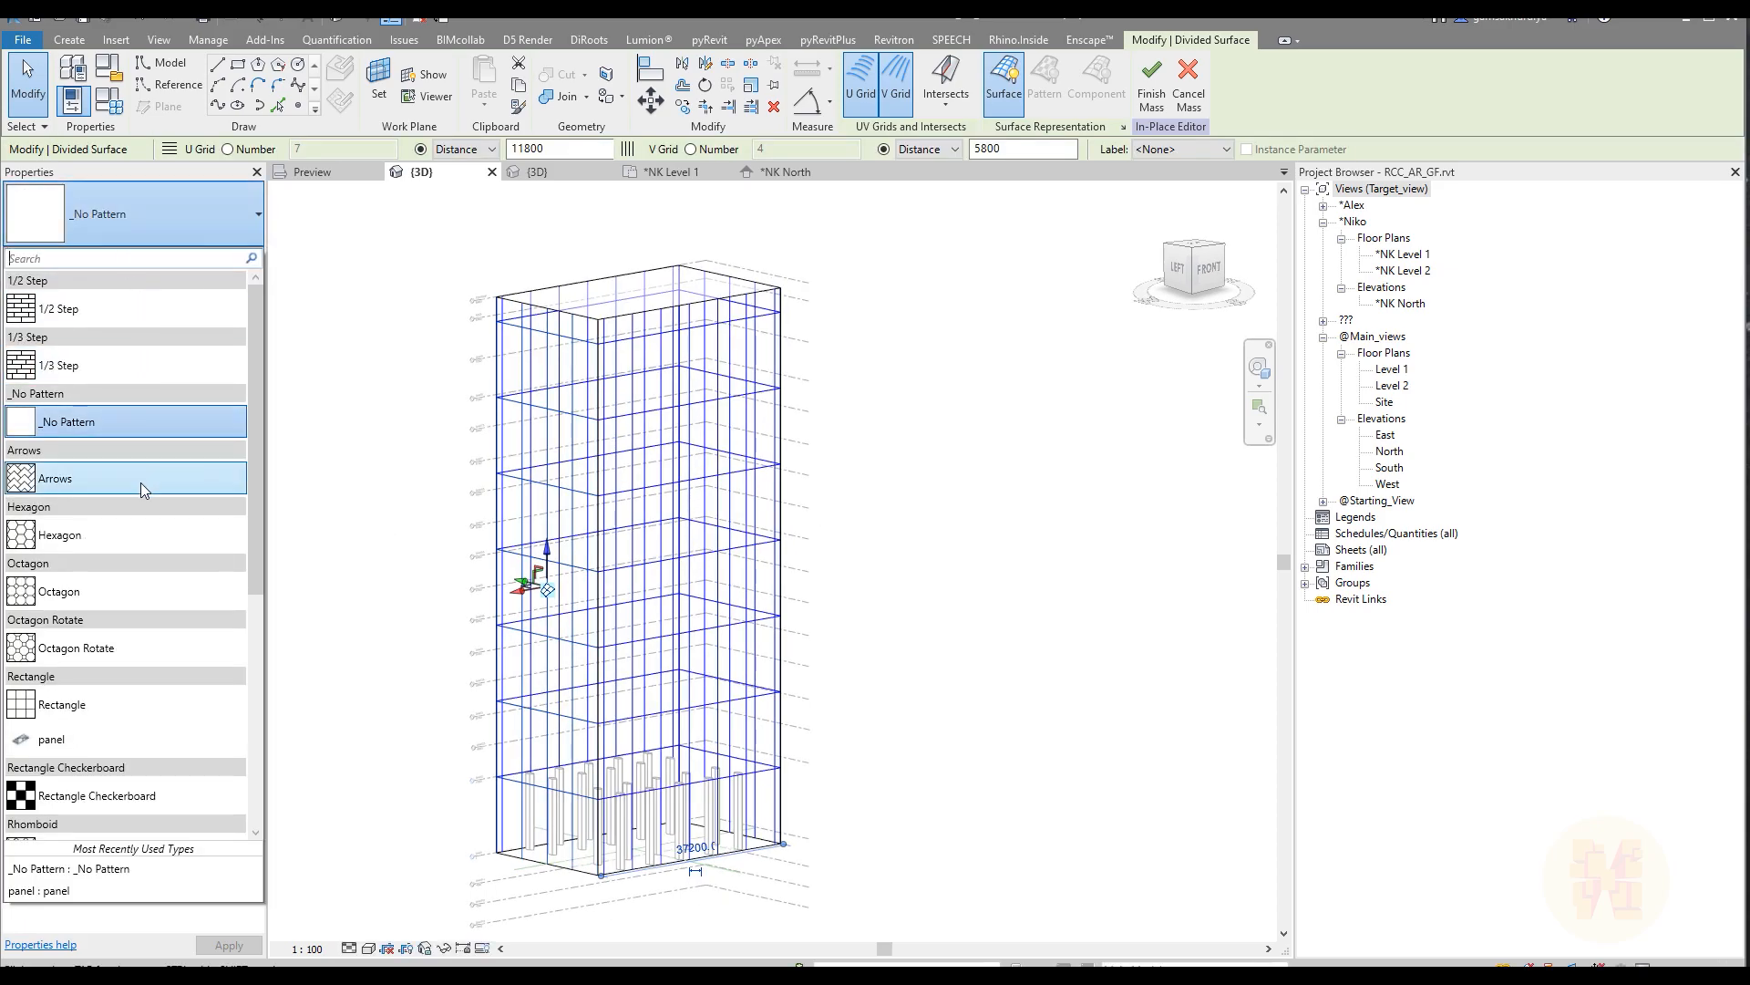
{"action": "left_click", "coordinate": [34, 751]}
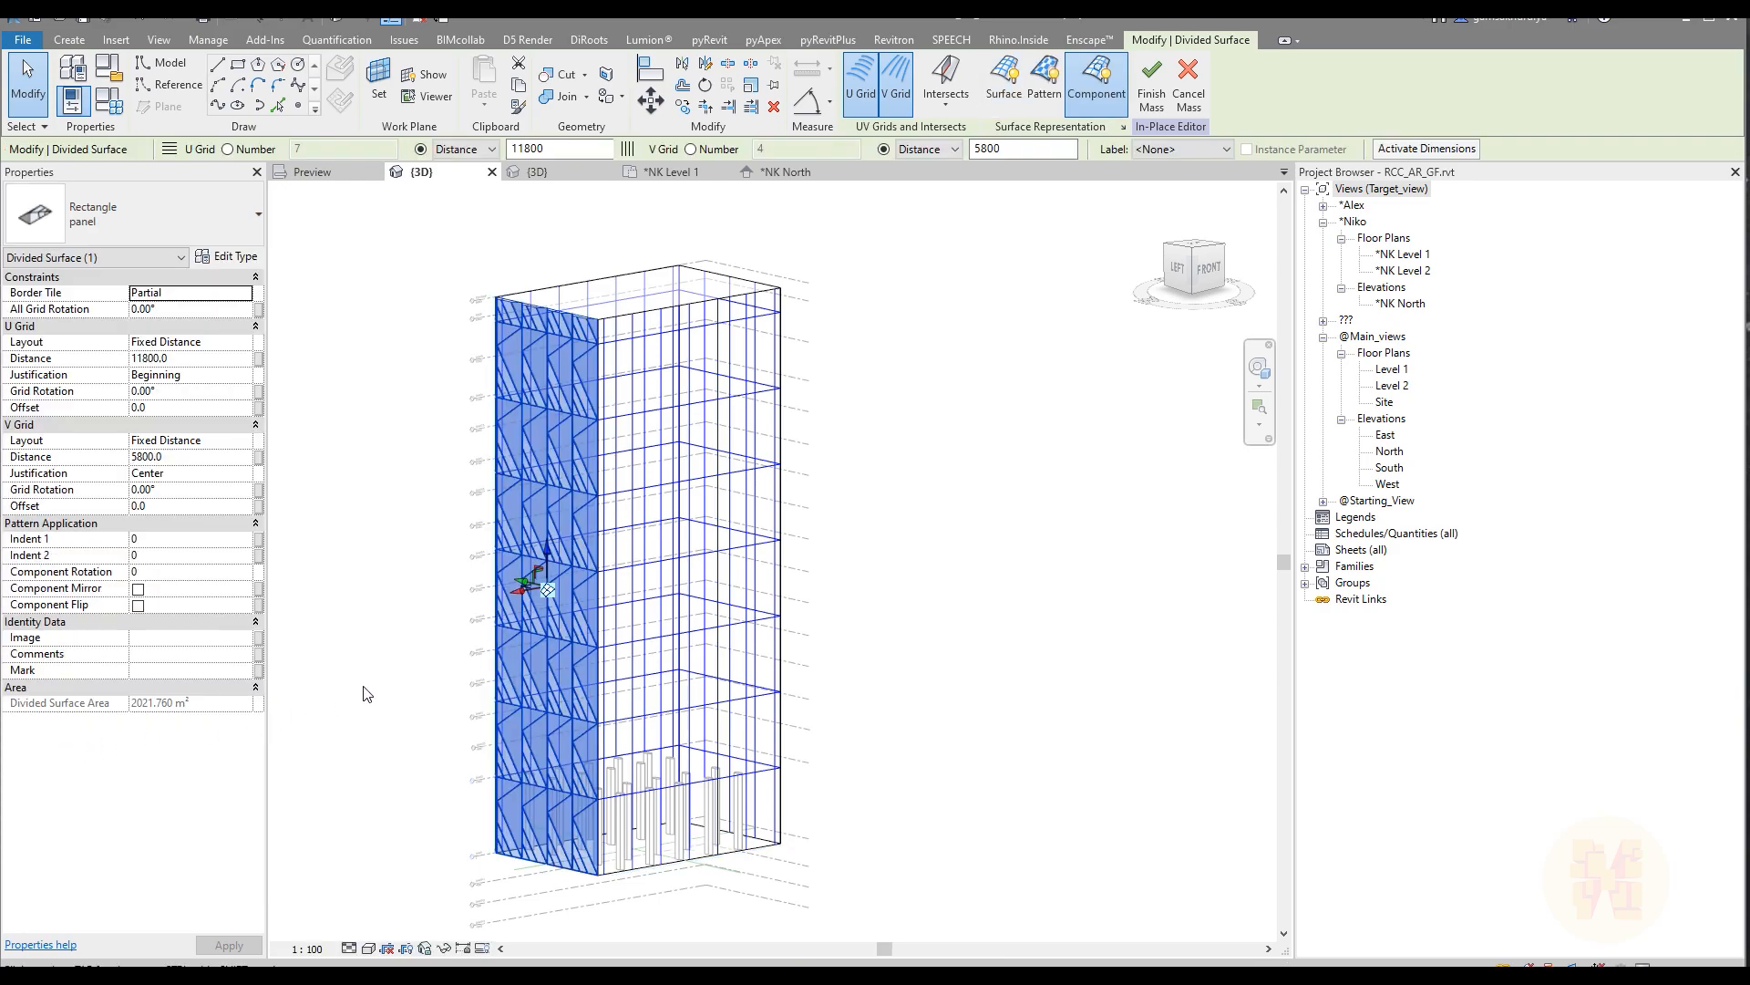
Step: Select the three remaining divided faces of the tower together and apply the Rectangle panel component to them
{"action": "middle_click_drag", "start_coordinate": [493, 652], "coordinate": [848, 643], "text": "shift"}
{"action": "left_click", "coordinate": [712, 639]}
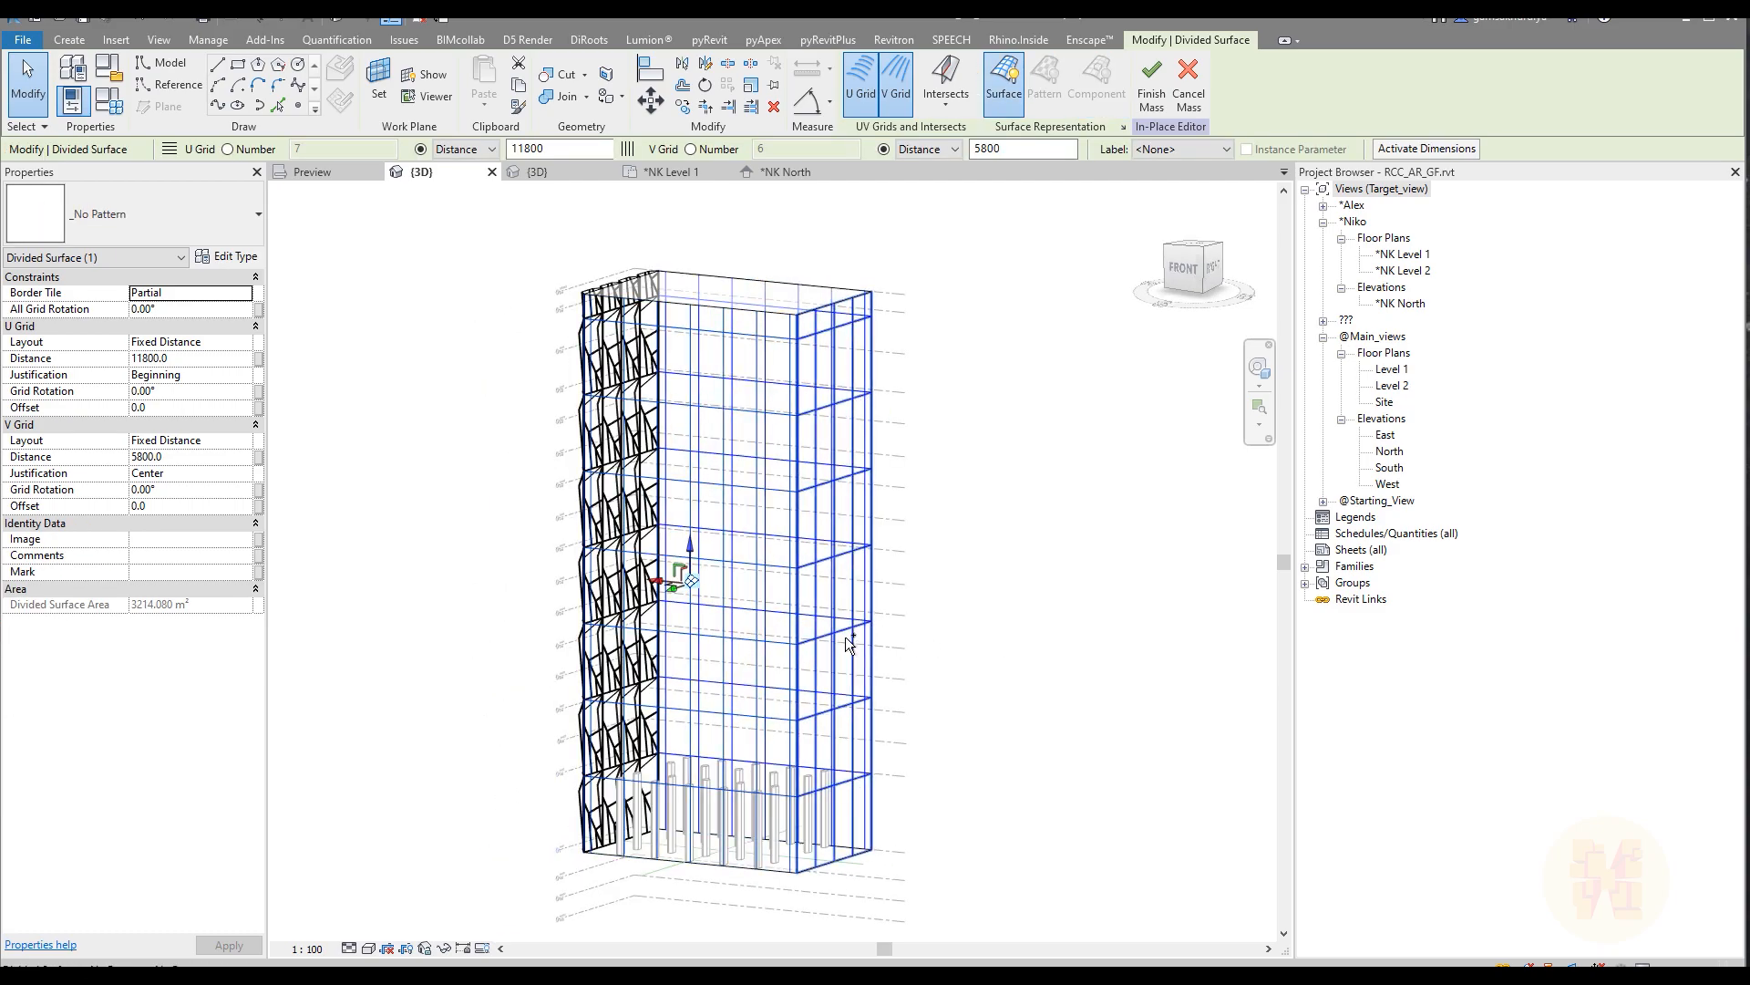
{"action": "left_click", "coordinate": [848, 643], "text": "ctrl"}
{"action": "middle_click_drag", "start_coordinate": [950, 671], "coordinate": [806, 783], "text": "shift"}
{"action": "left_click", "coordinate": [806, 782], "text": "ctrl"}
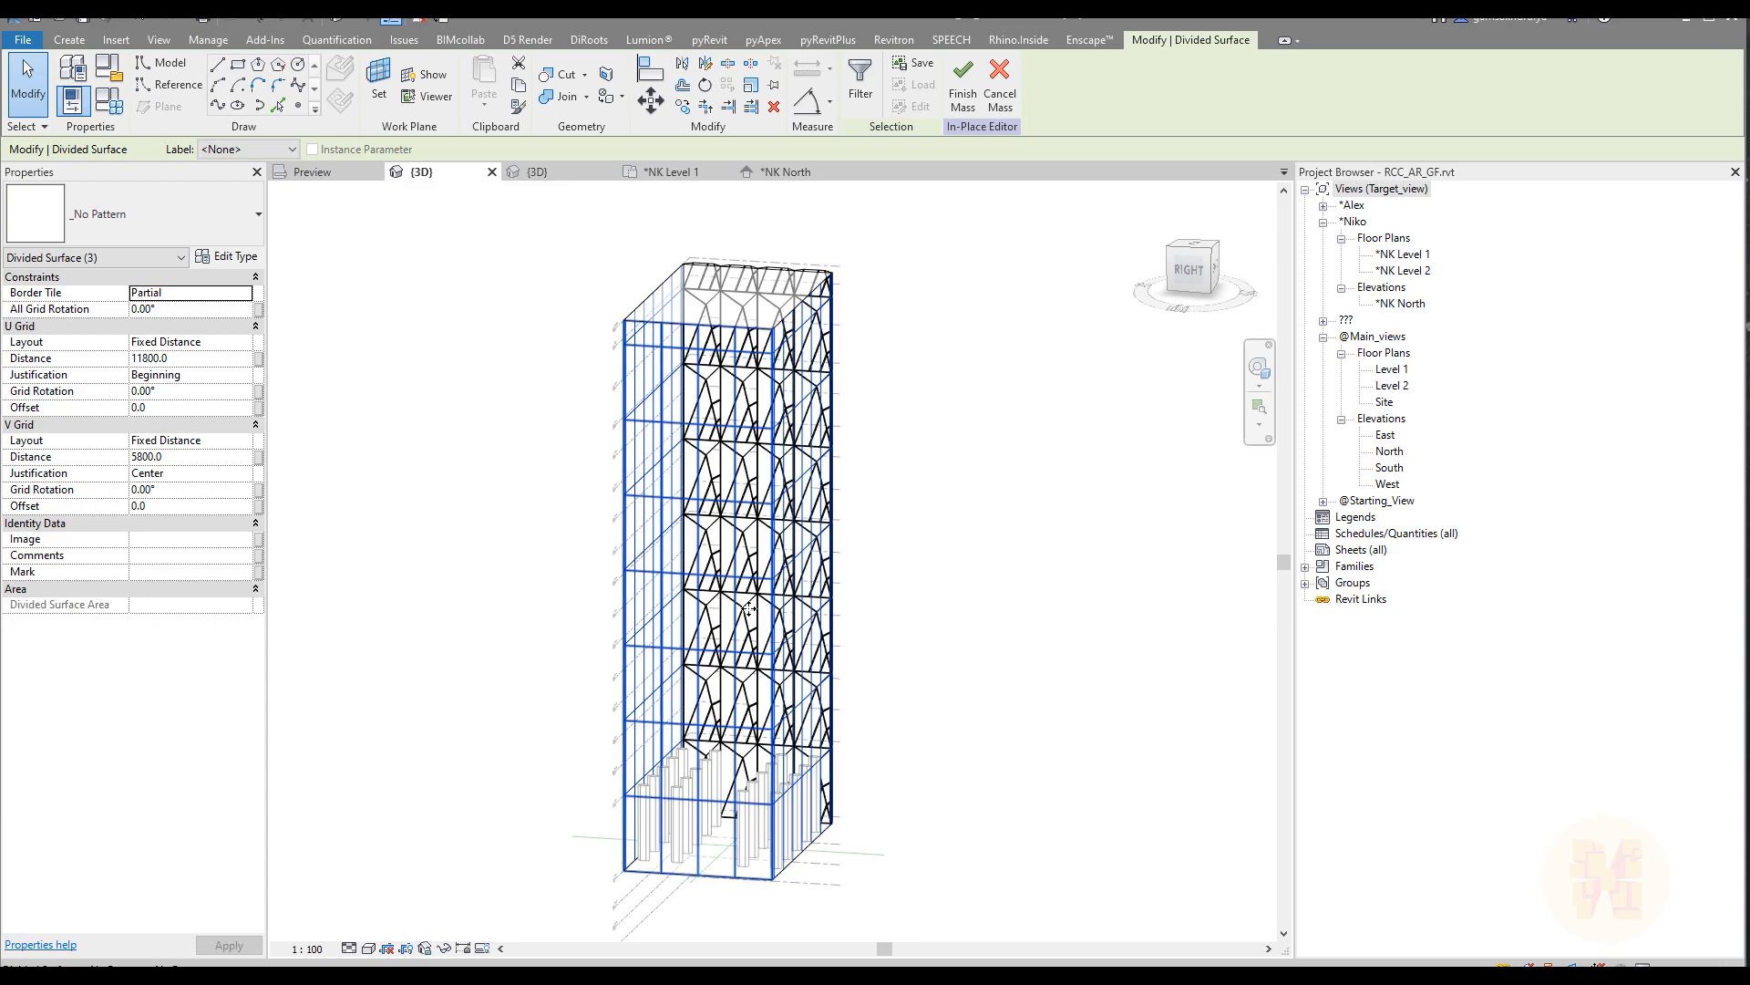
{"action": "left_click", "coordinate": [128, 222]}
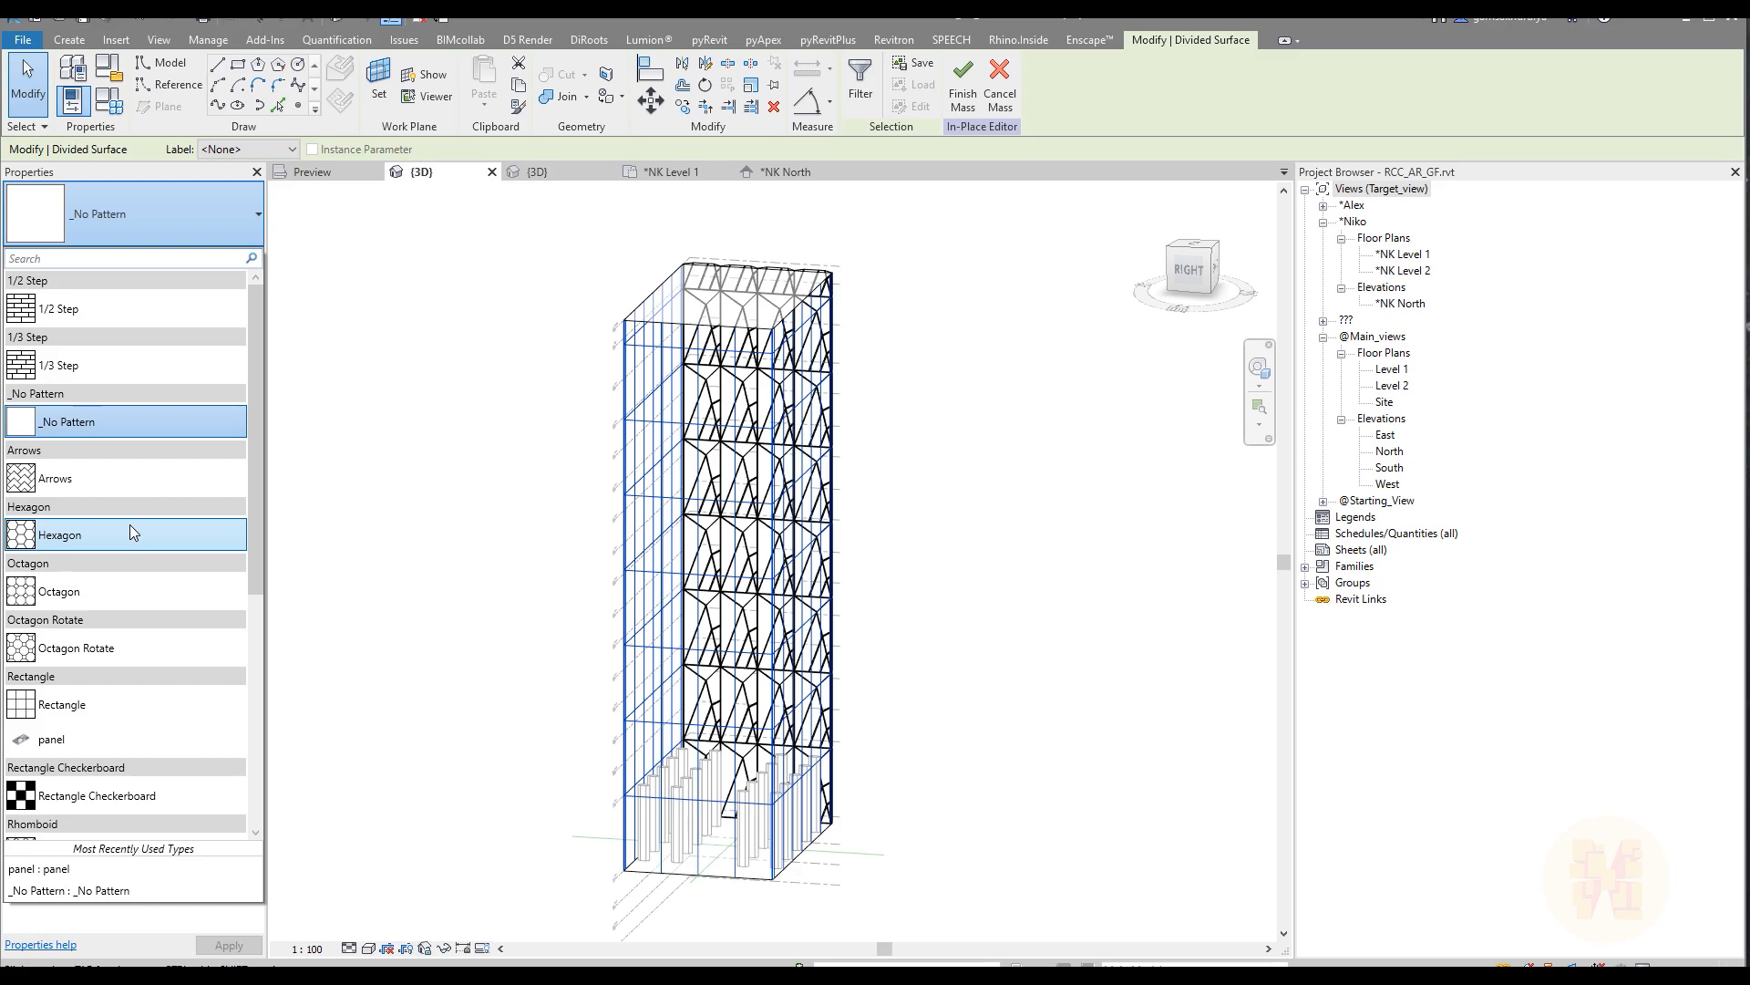
{"action": "left_click", "coordinate": [95, 735]}
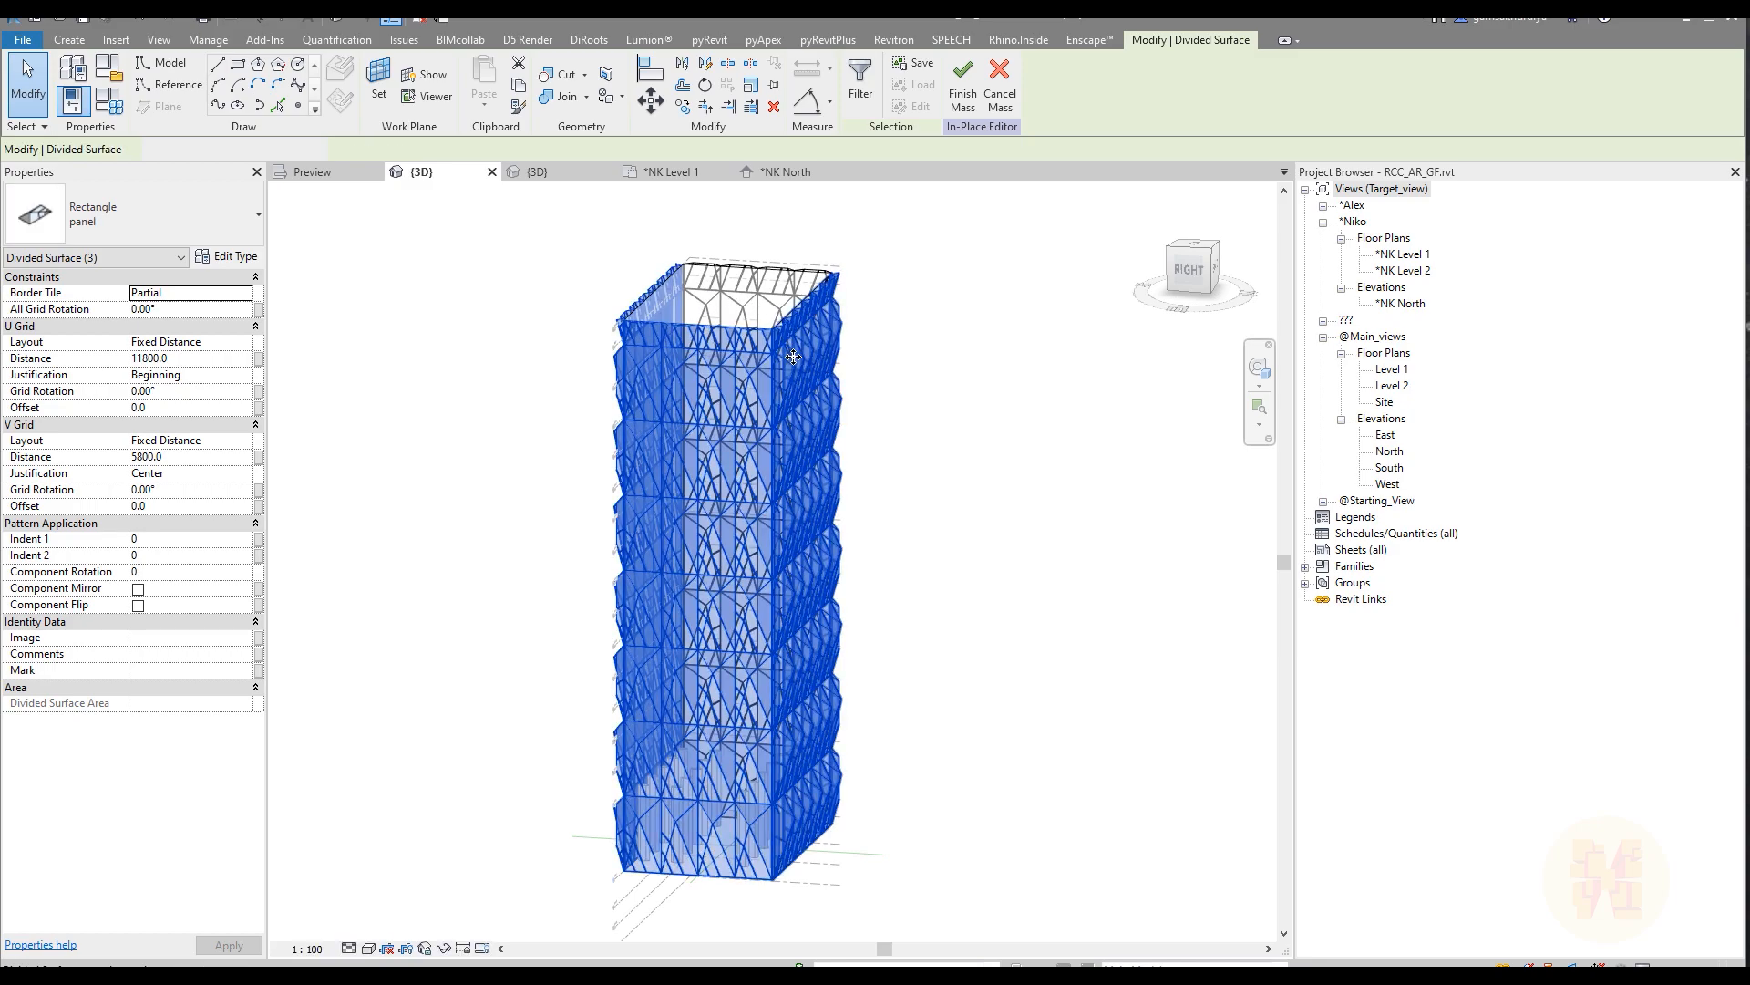
Step: Deselect the faces and compare the fully panelled tower with the reference facade photo
{"action": "middle_click_drag", "start_coordinate": [1121, 550], "coordinate": [408, 540], "text": "shift"}
{"action": "left_click", "coordinate": [408, 541]}
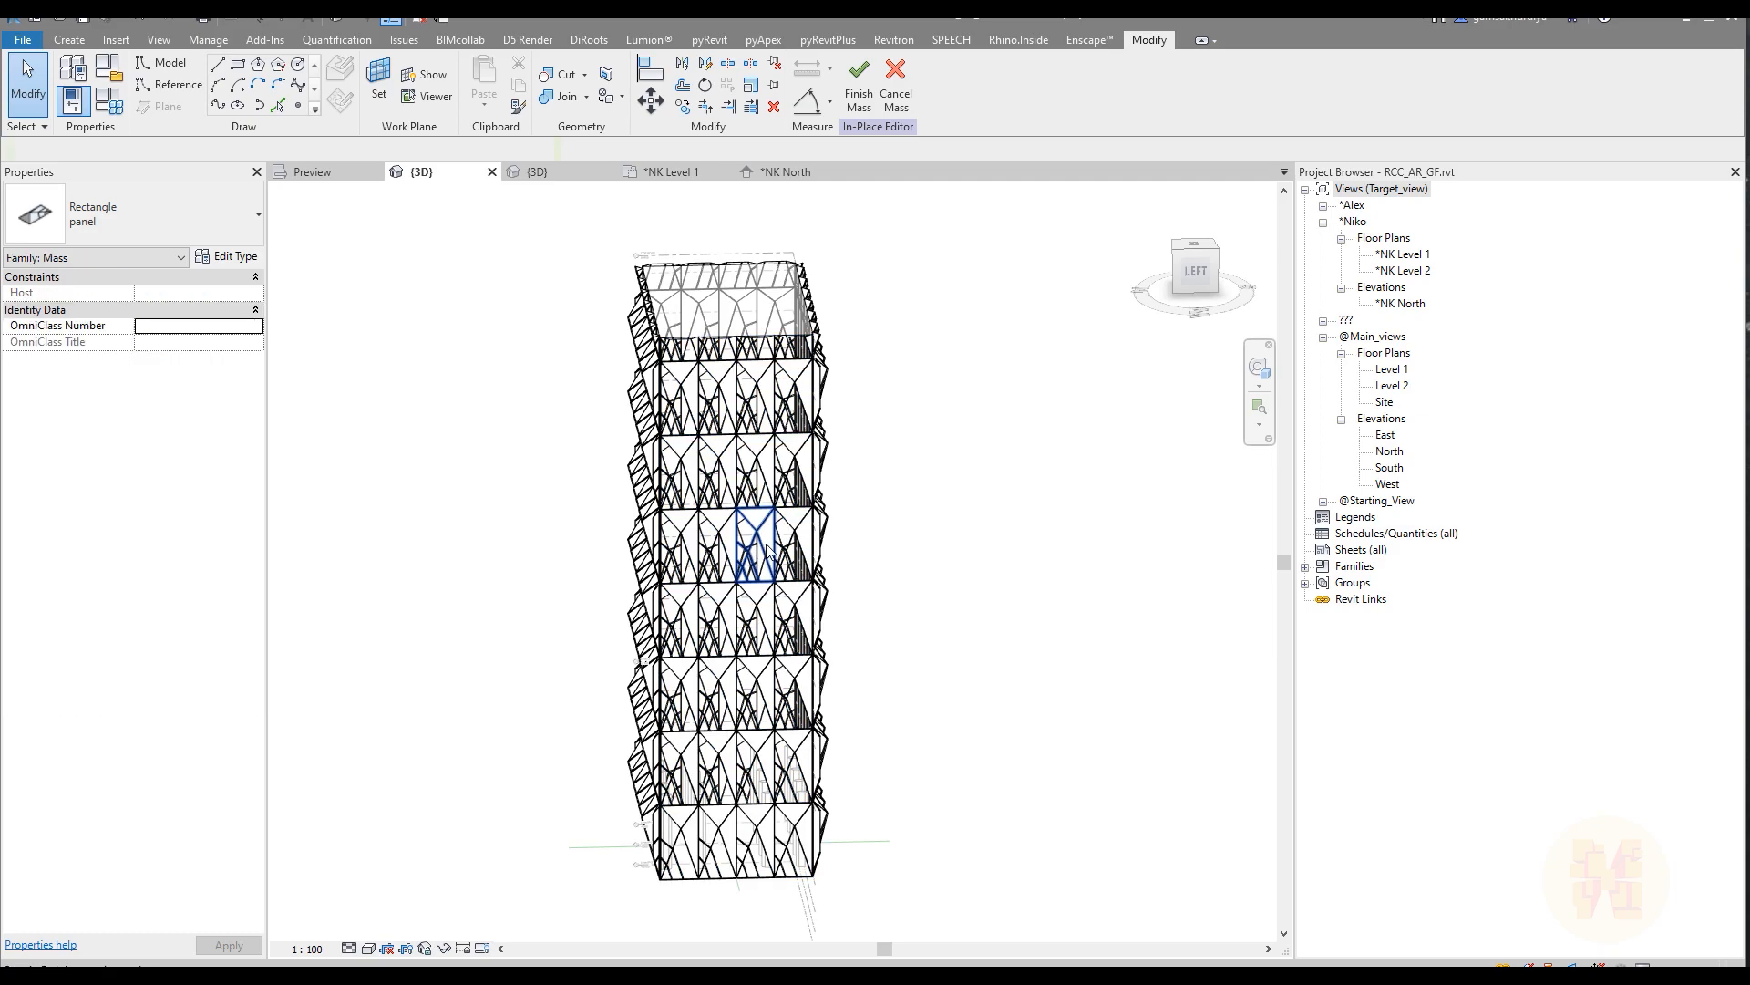
{"action": "left_click", "coordinate": [334, 173]}
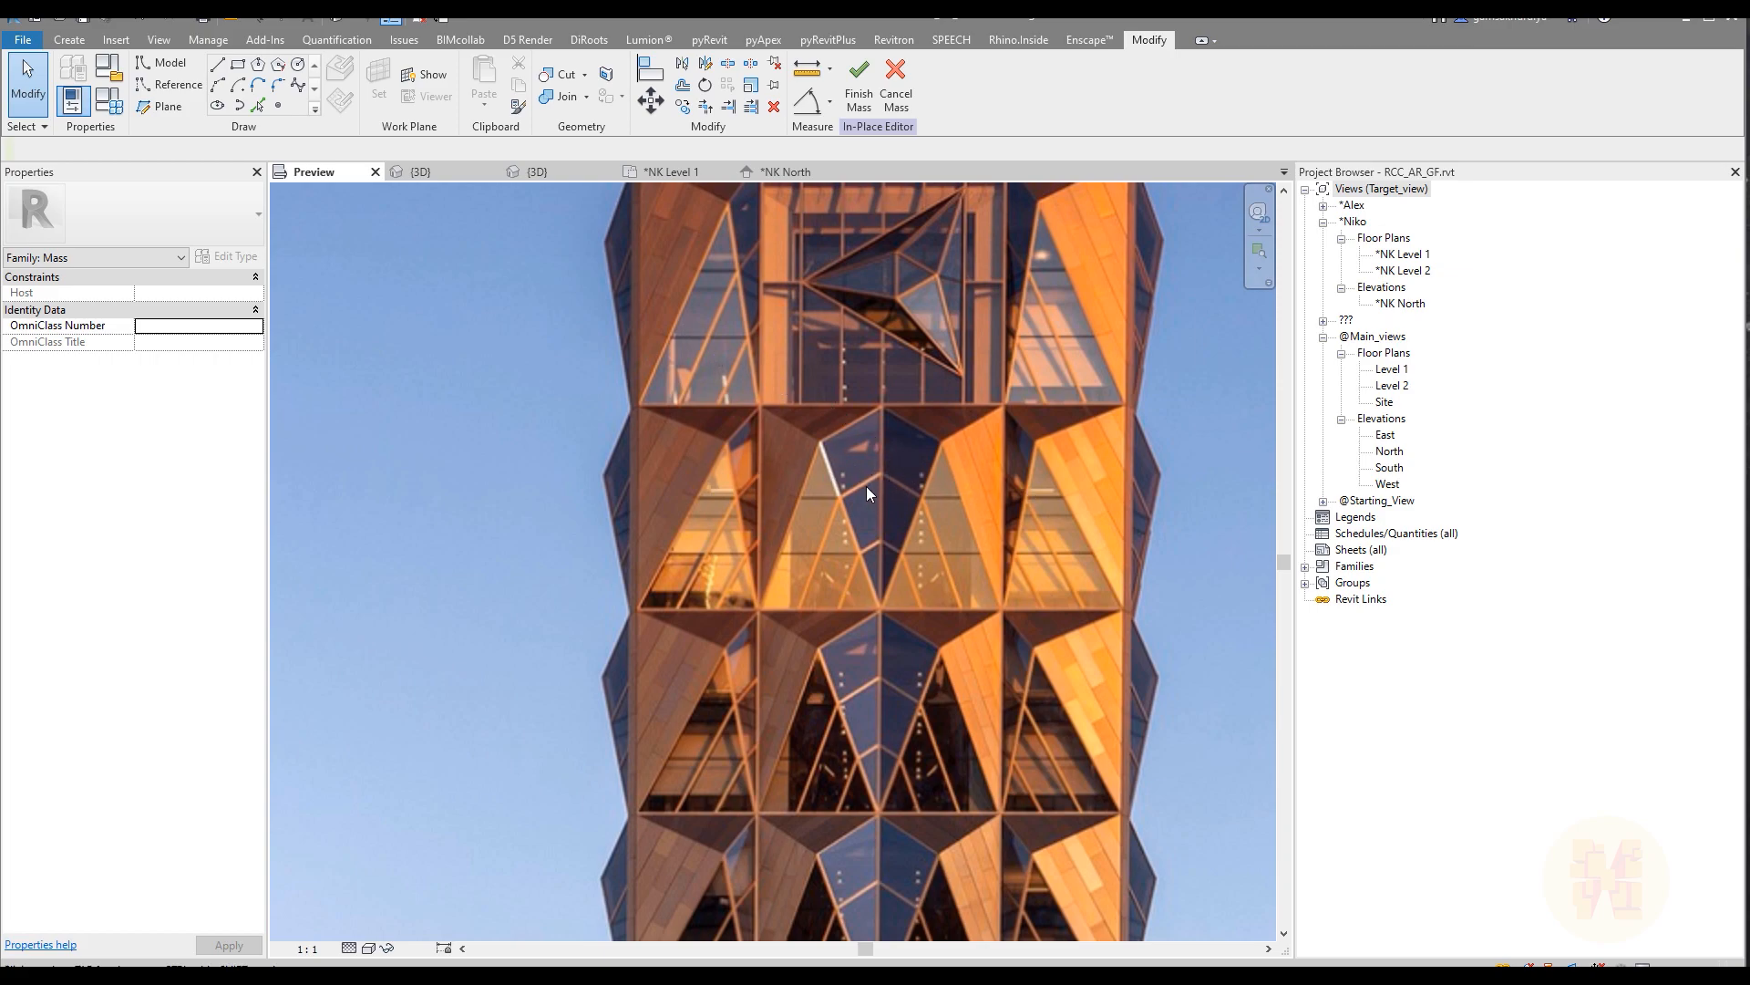
{"action": "left_click", "coordinate": [428, 171]}
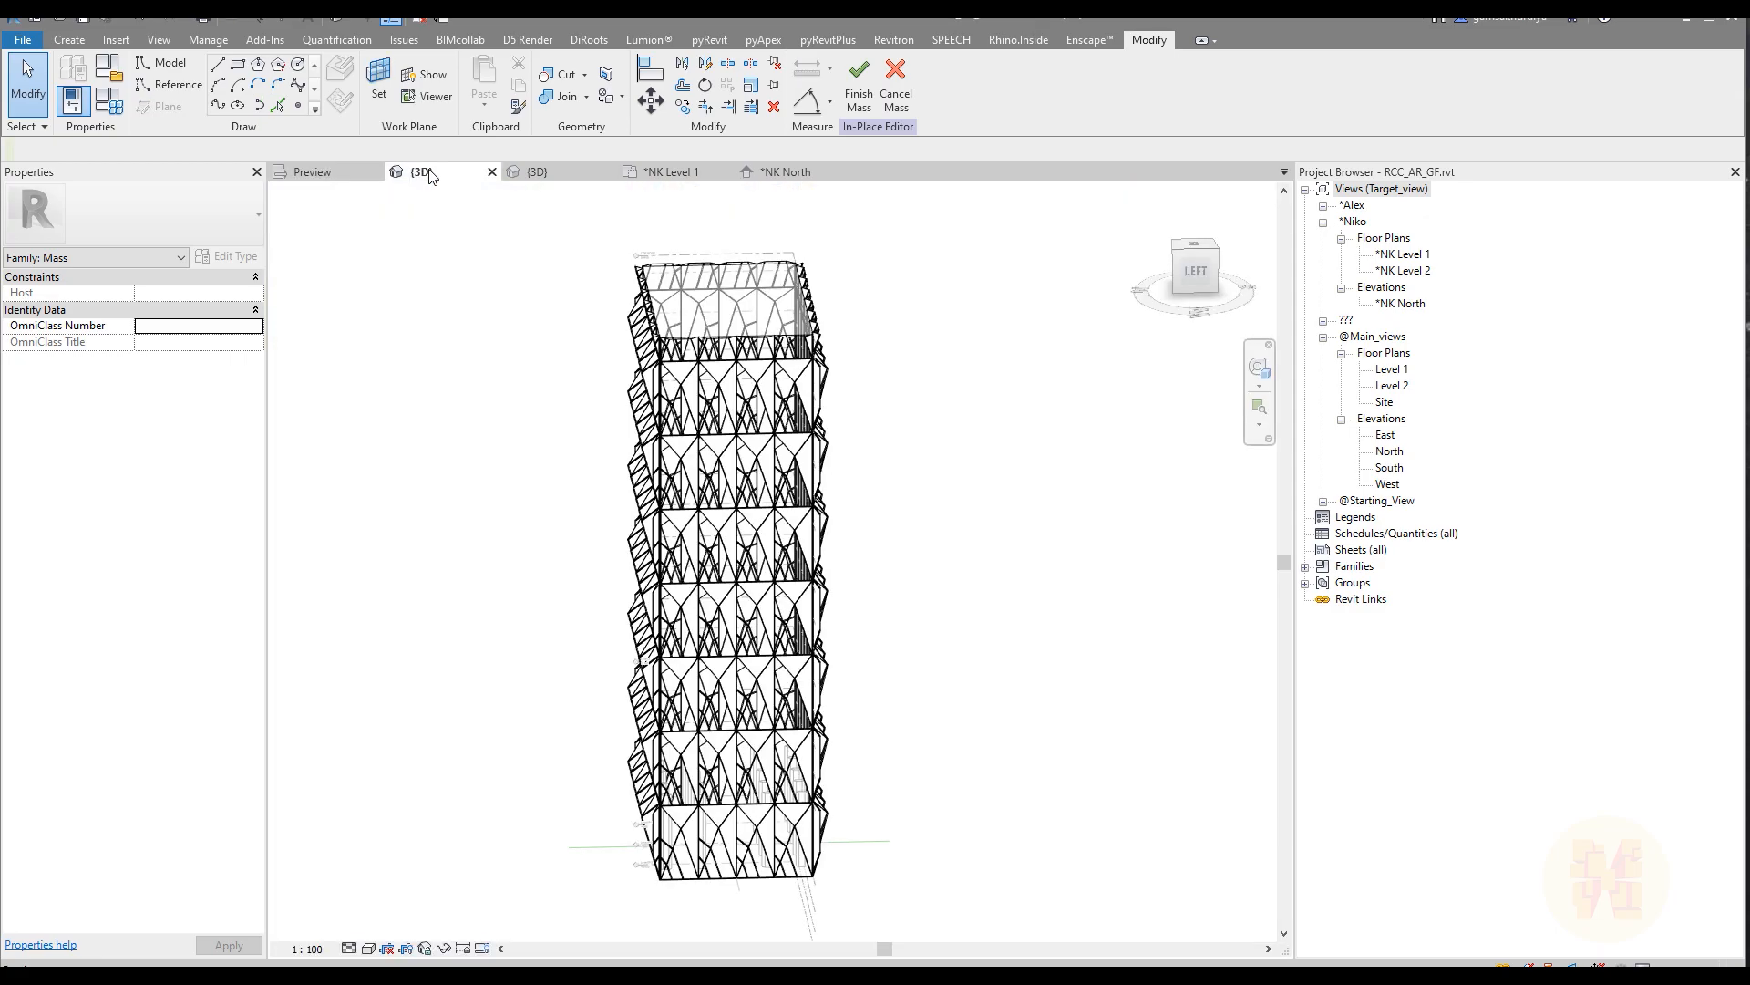
{"action": "middle_click_drag", "start_coordinate": [1046, 508], "coordinate": [948, 457], "text": "shift"}
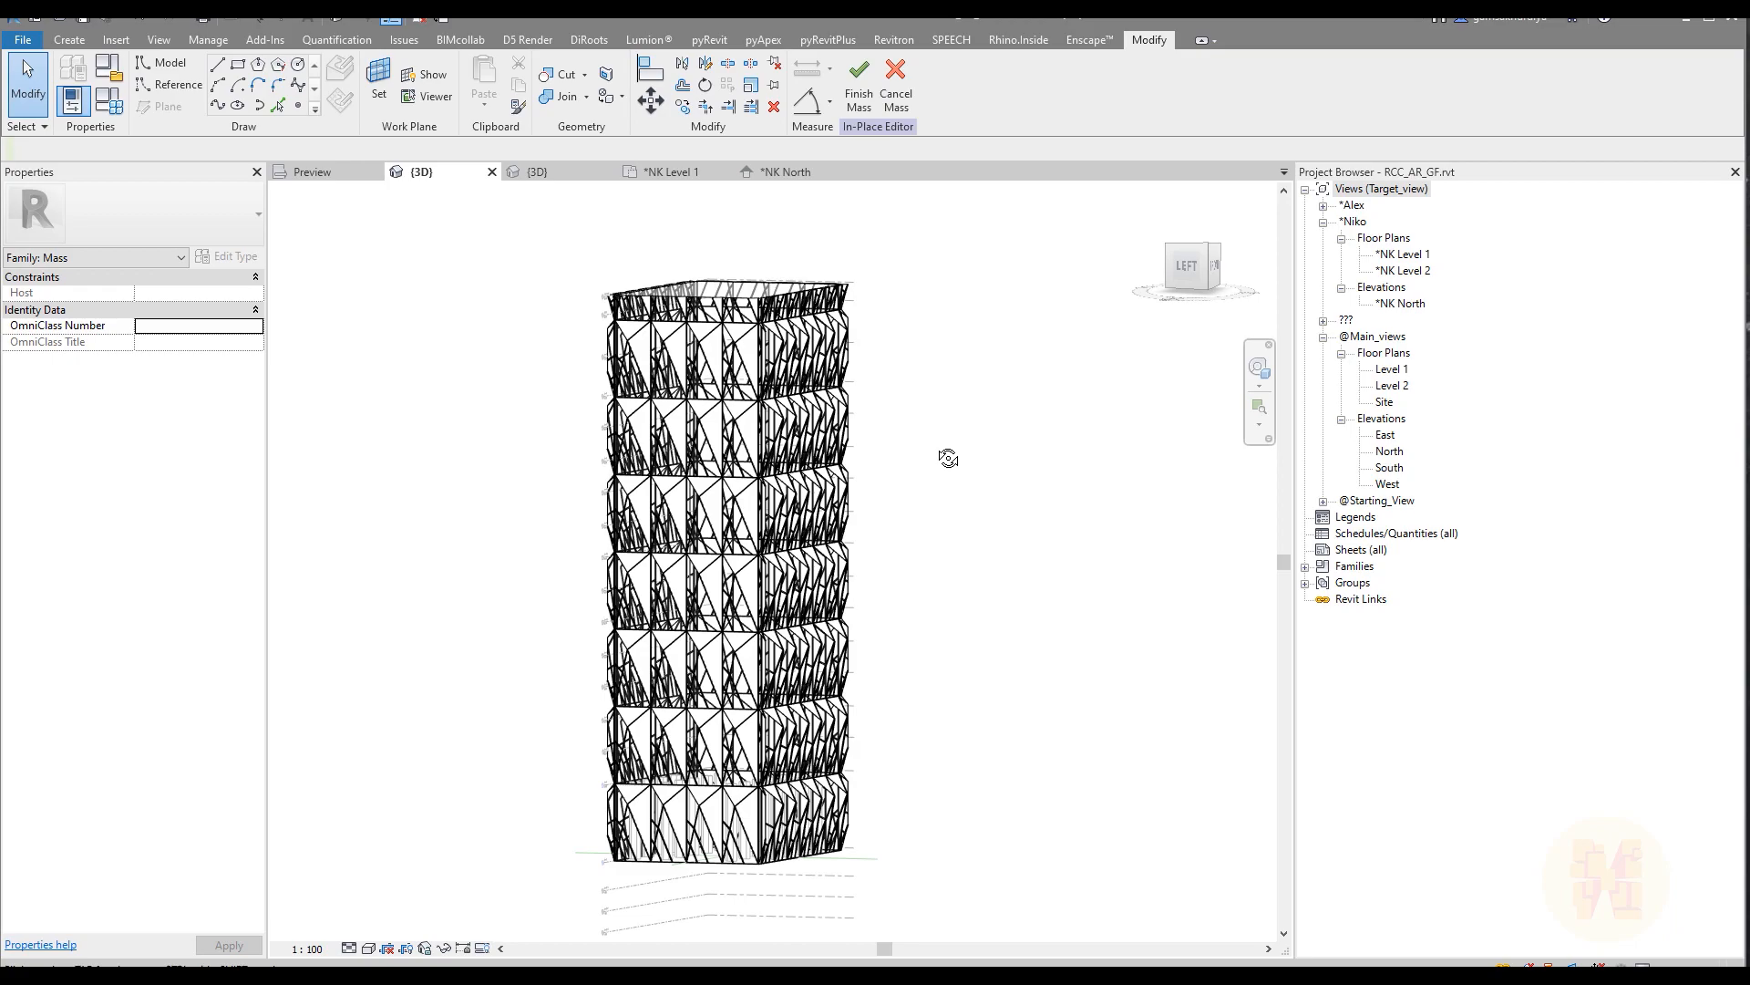
Step: Select the second panel in the left face's bottom row, check the available panel types, and deselect it
{"action": "scroll", "coordinate": [671, 875], "scroll_direction": "up", "scroll_amount": 4}
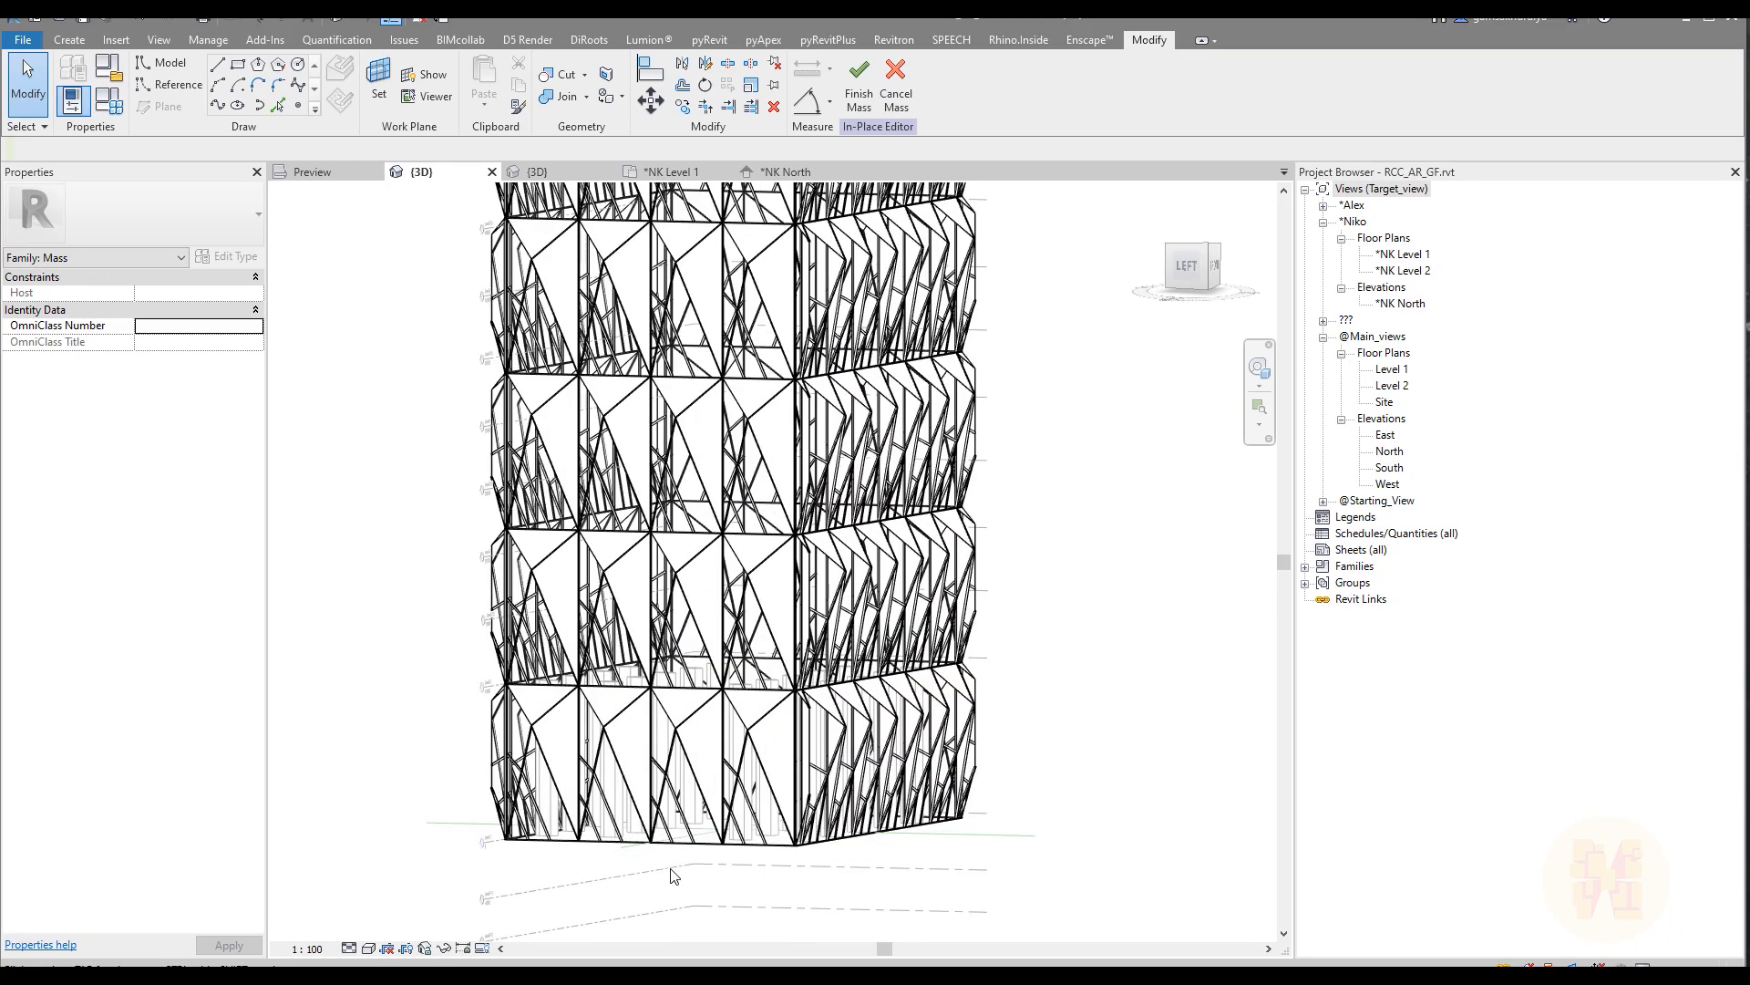
{"action": "scroll", "coordinate": [672, 875], "scroll_direction": "up", "scroll_amount": 2}
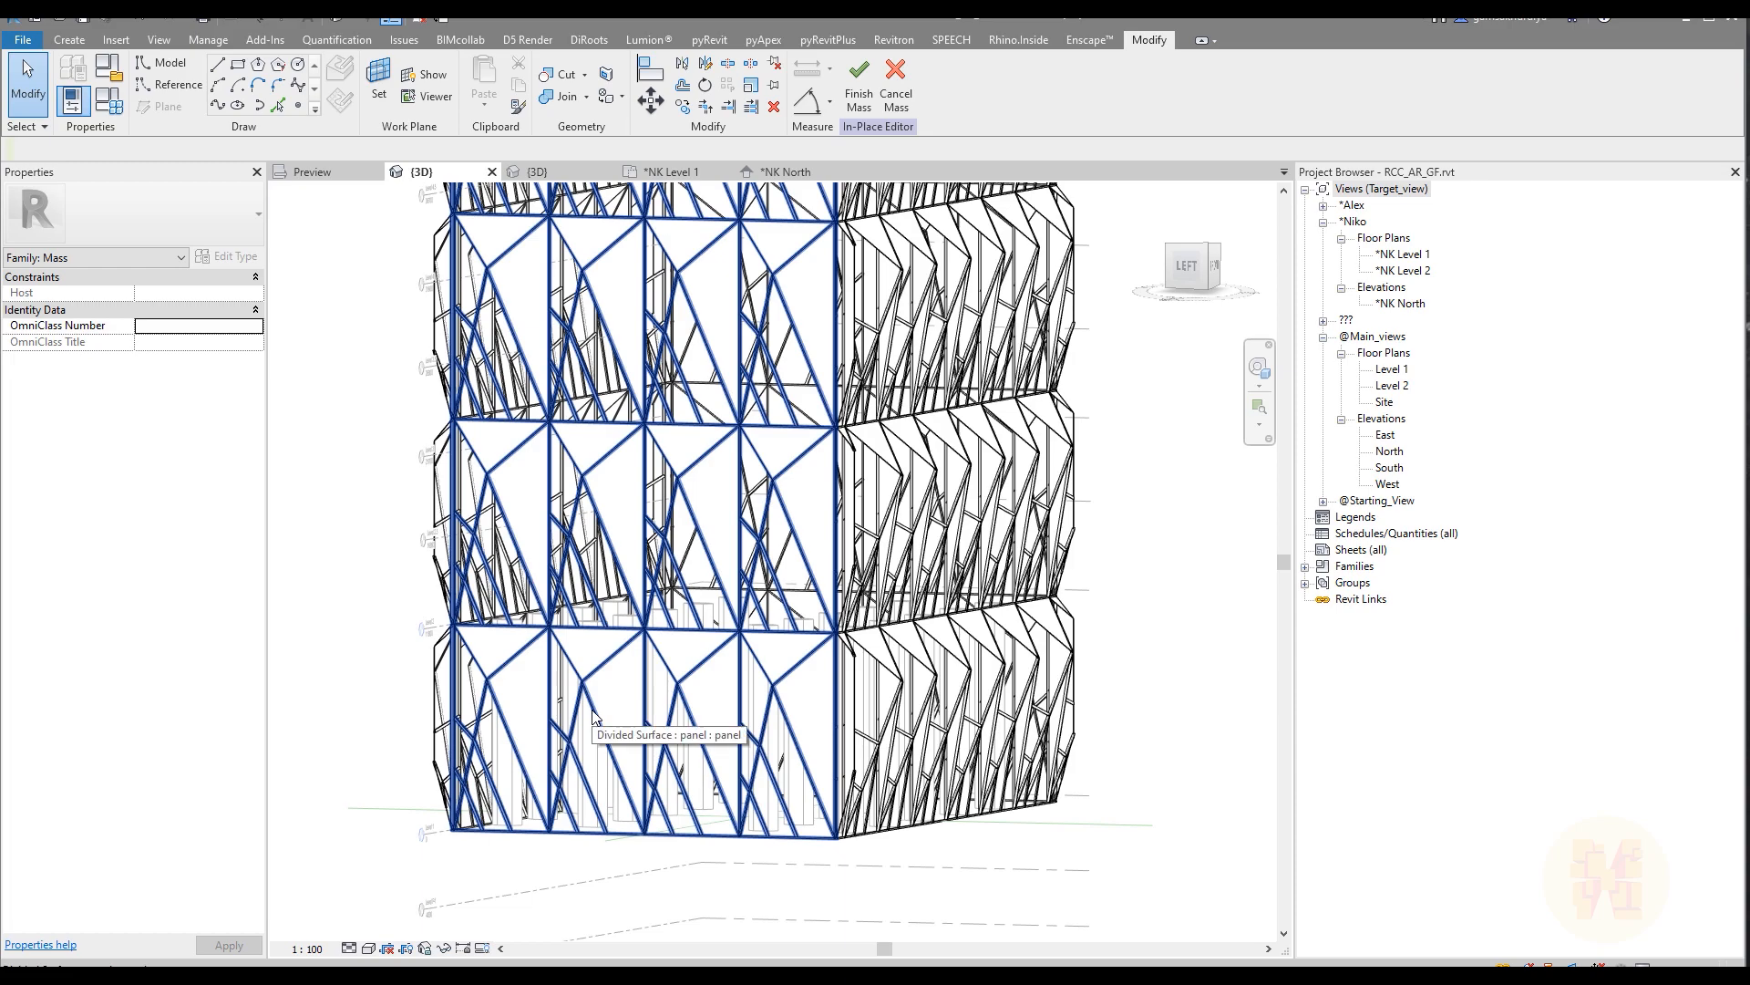
{"action": "key", "text": "Tab"}
{"action": "key", "text": "Tab"}
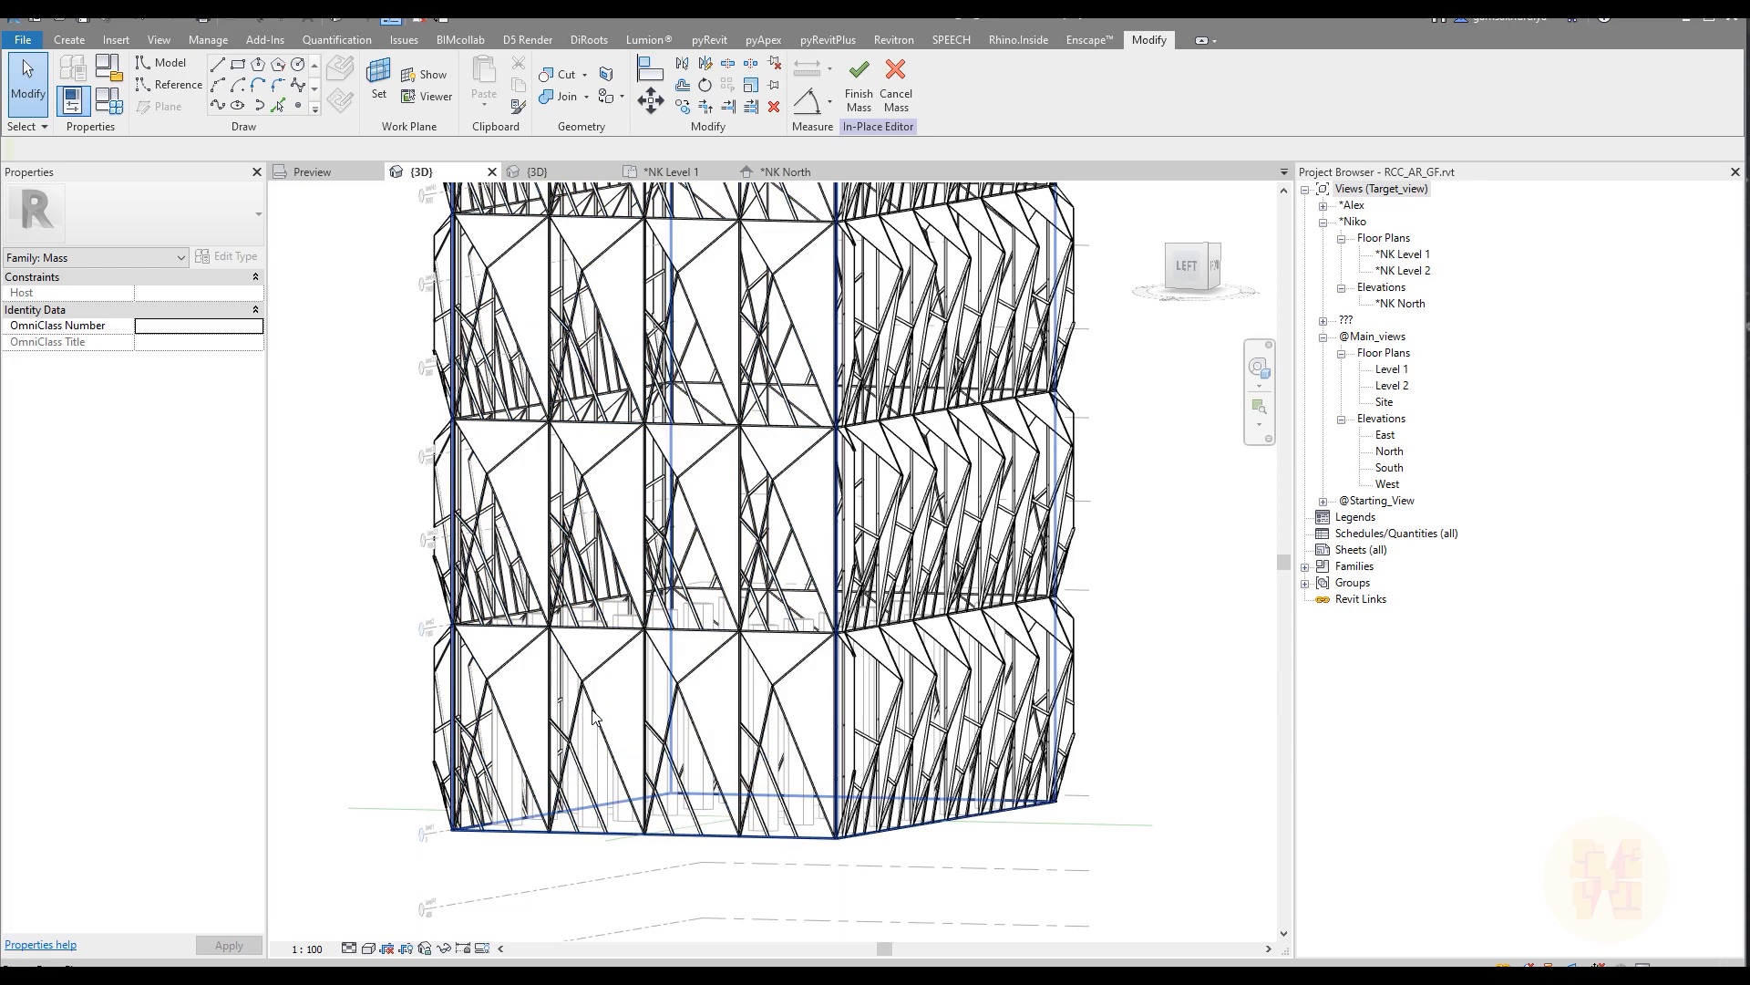
{"action": "left_click", "coordinate": [592, 710]}
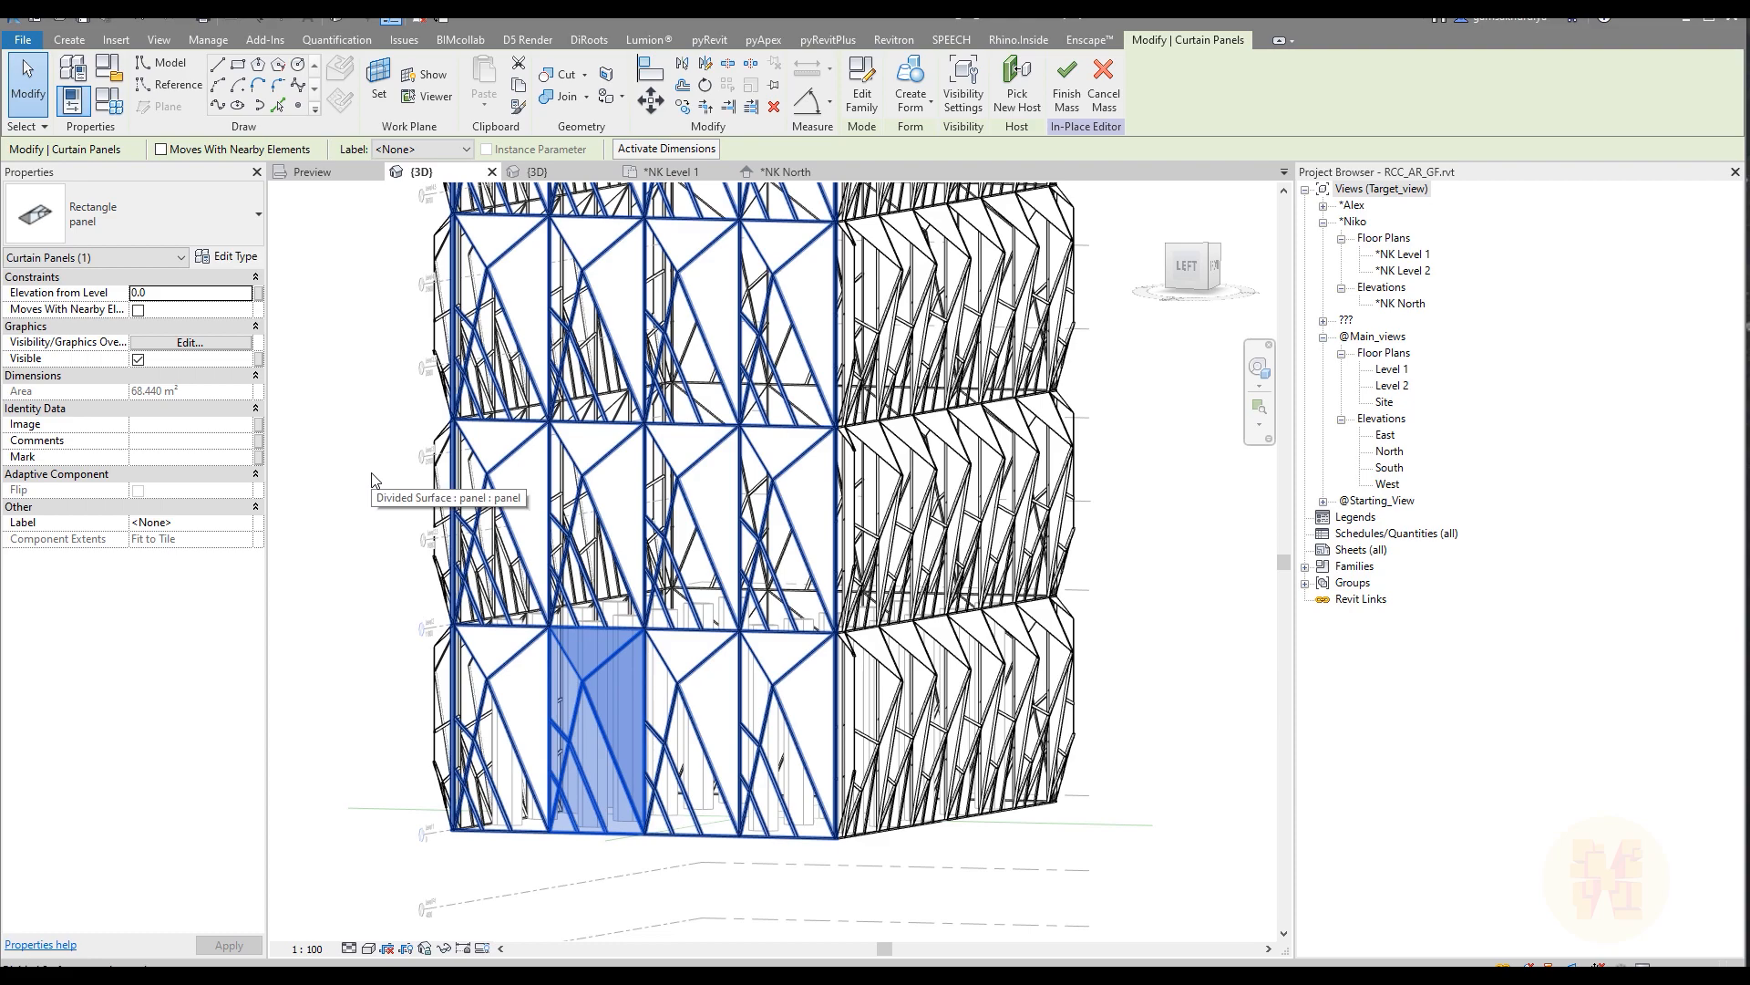
{"action": "left_click", "coordinate": [155, 226]}
{"action": "left_click", "coordinate": [157, 225]}
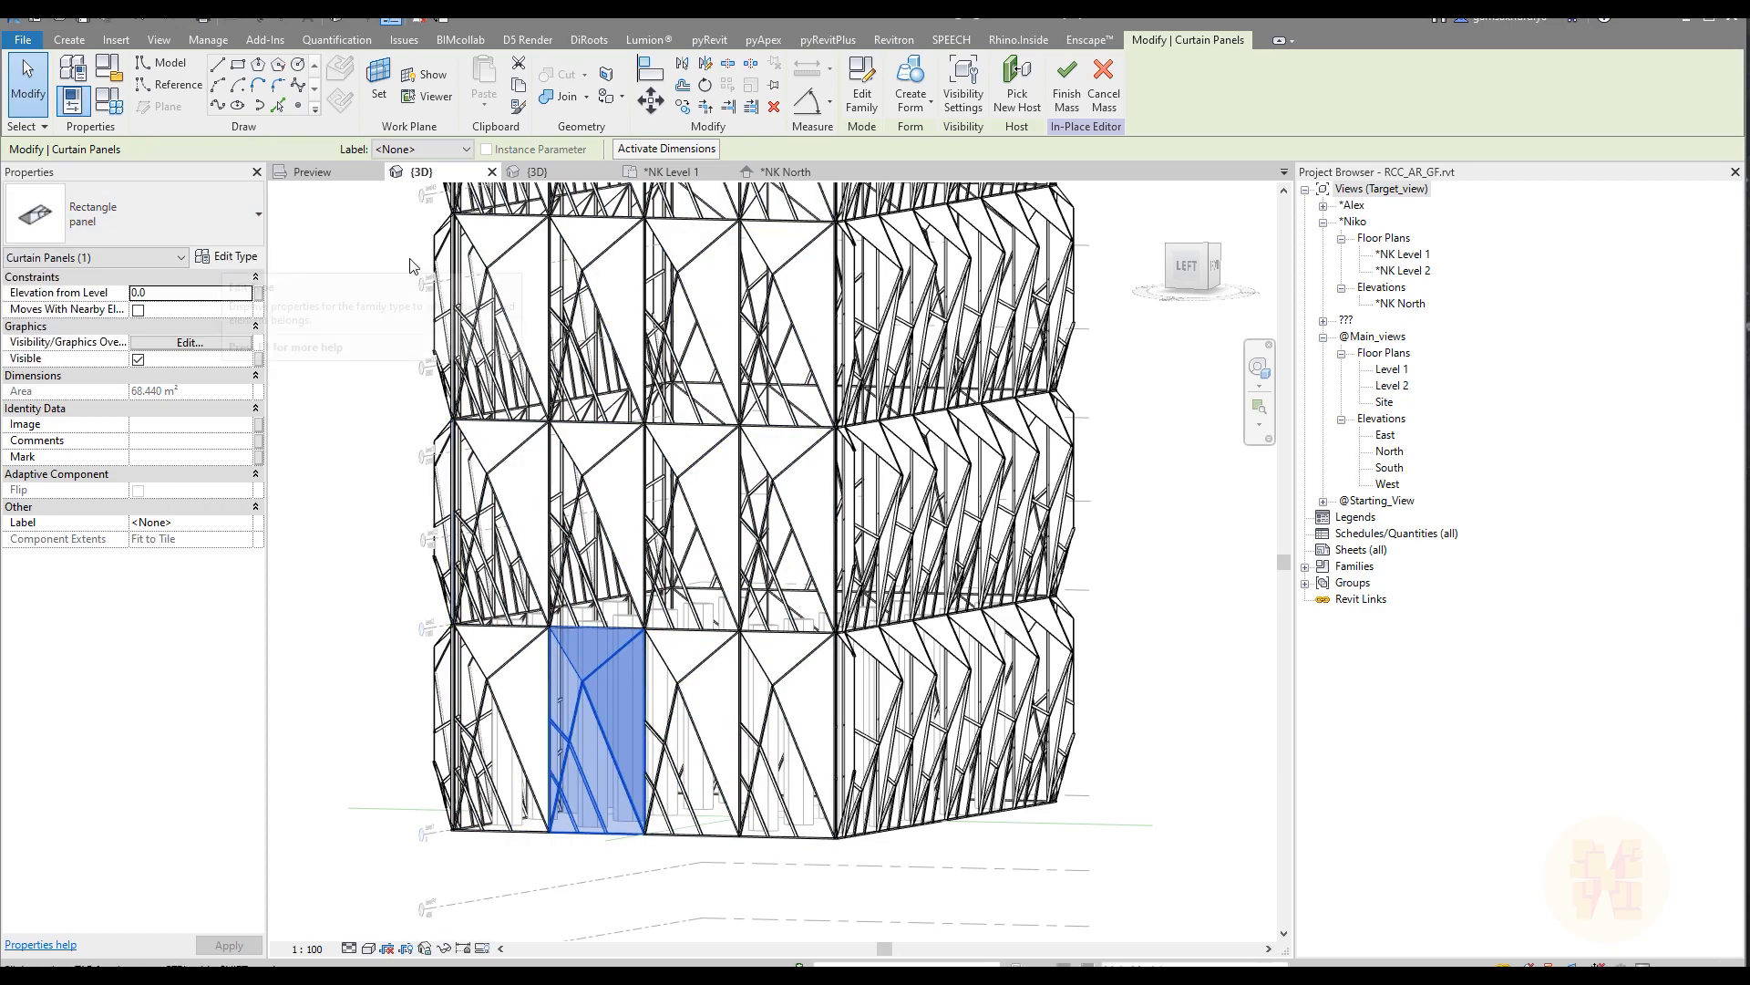
{"action": "key", "text": "Escape"}
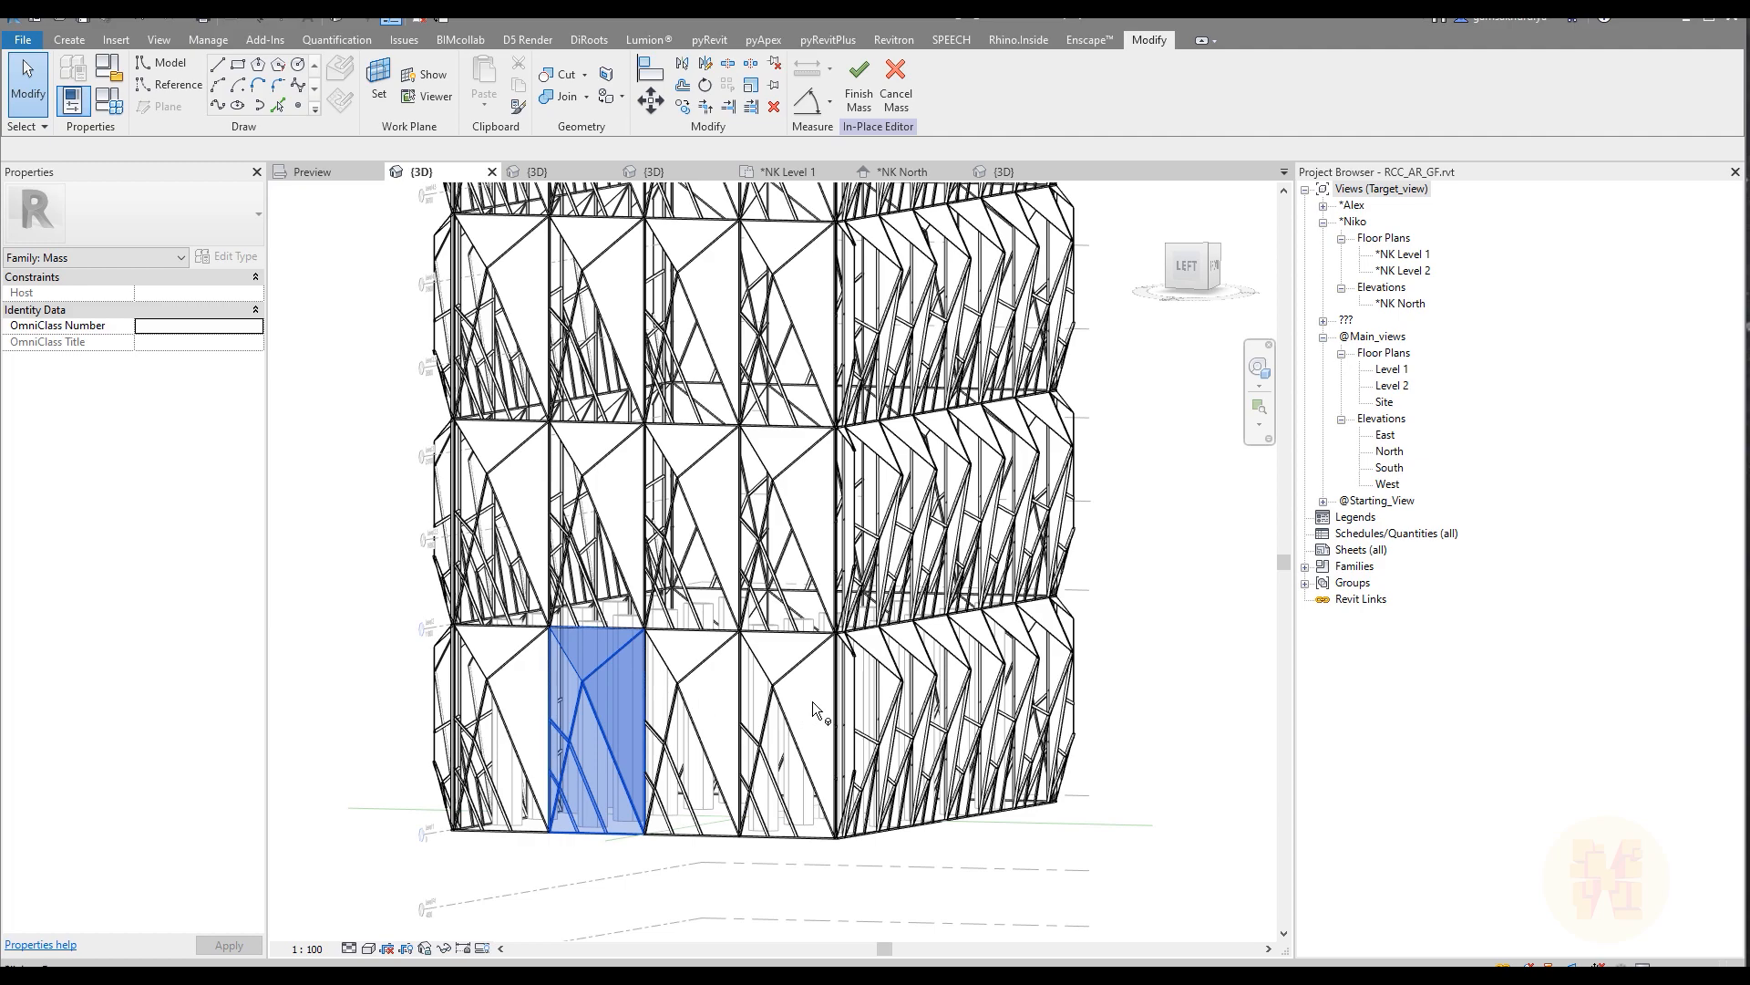
Step: Review the original and mirrored panel families, then load panel_type 2 into the RCC_AR_GF.rvt project
{"action": "left_click", "coordinate": [544, 171]}
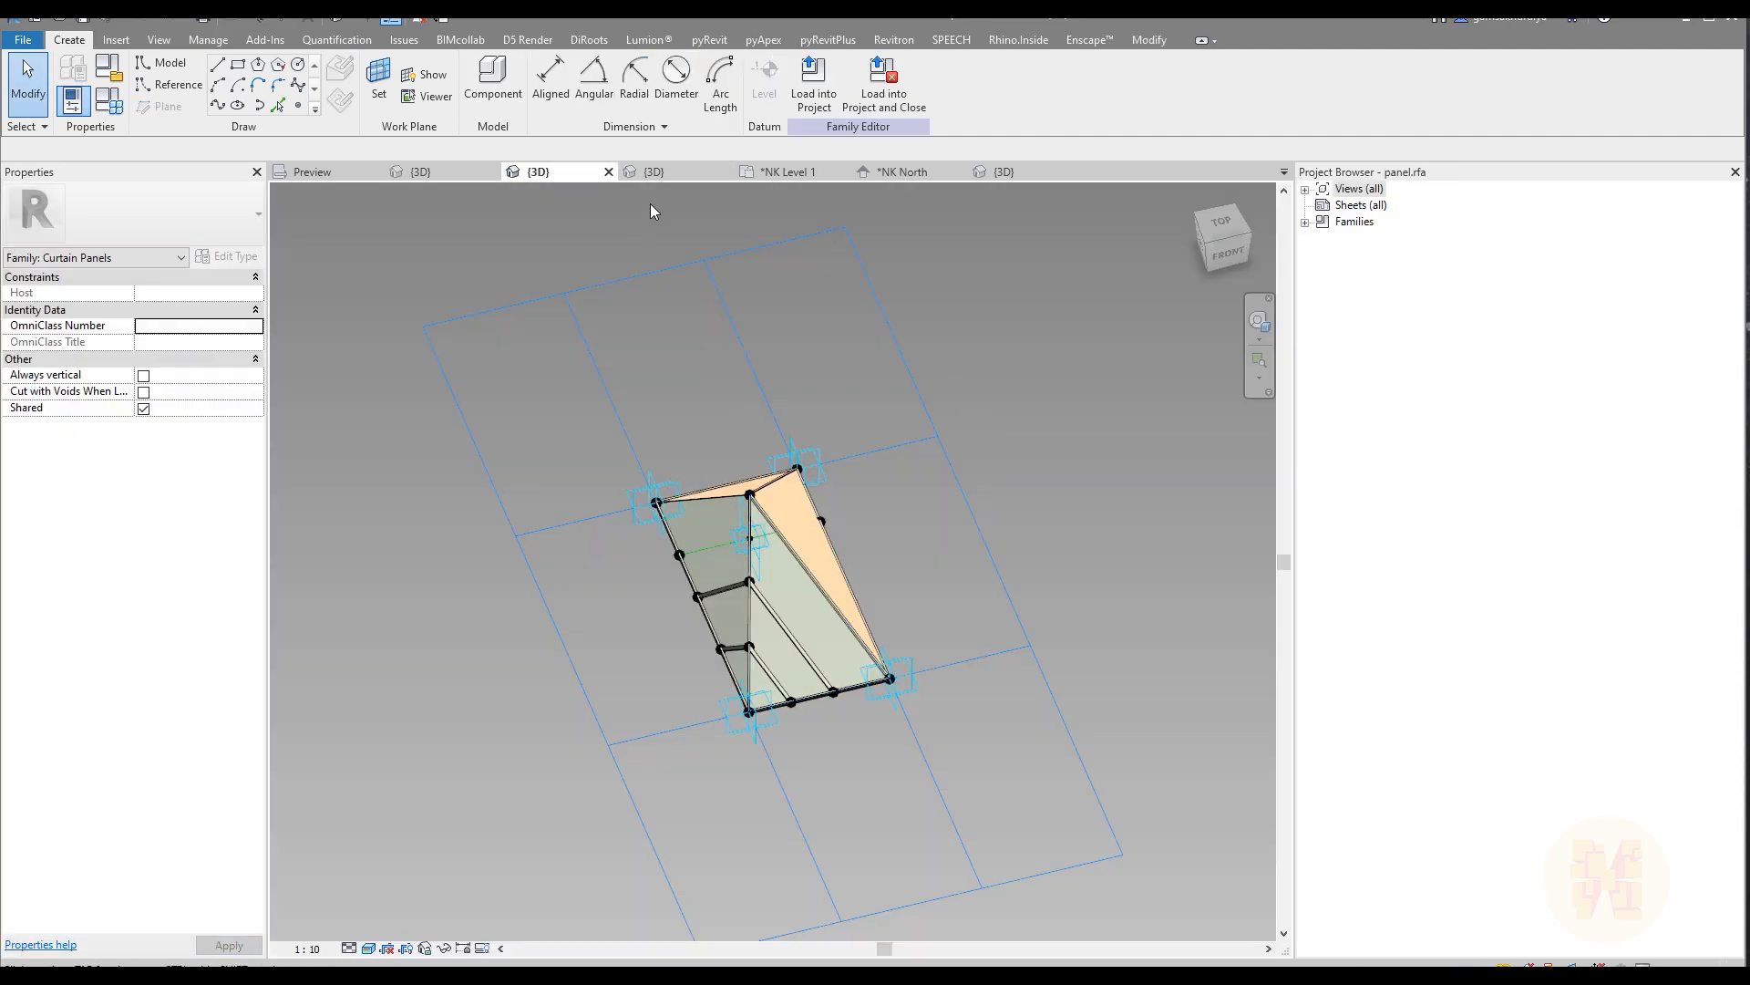
{"action": "left_click", "coordinate": [668, 174]}
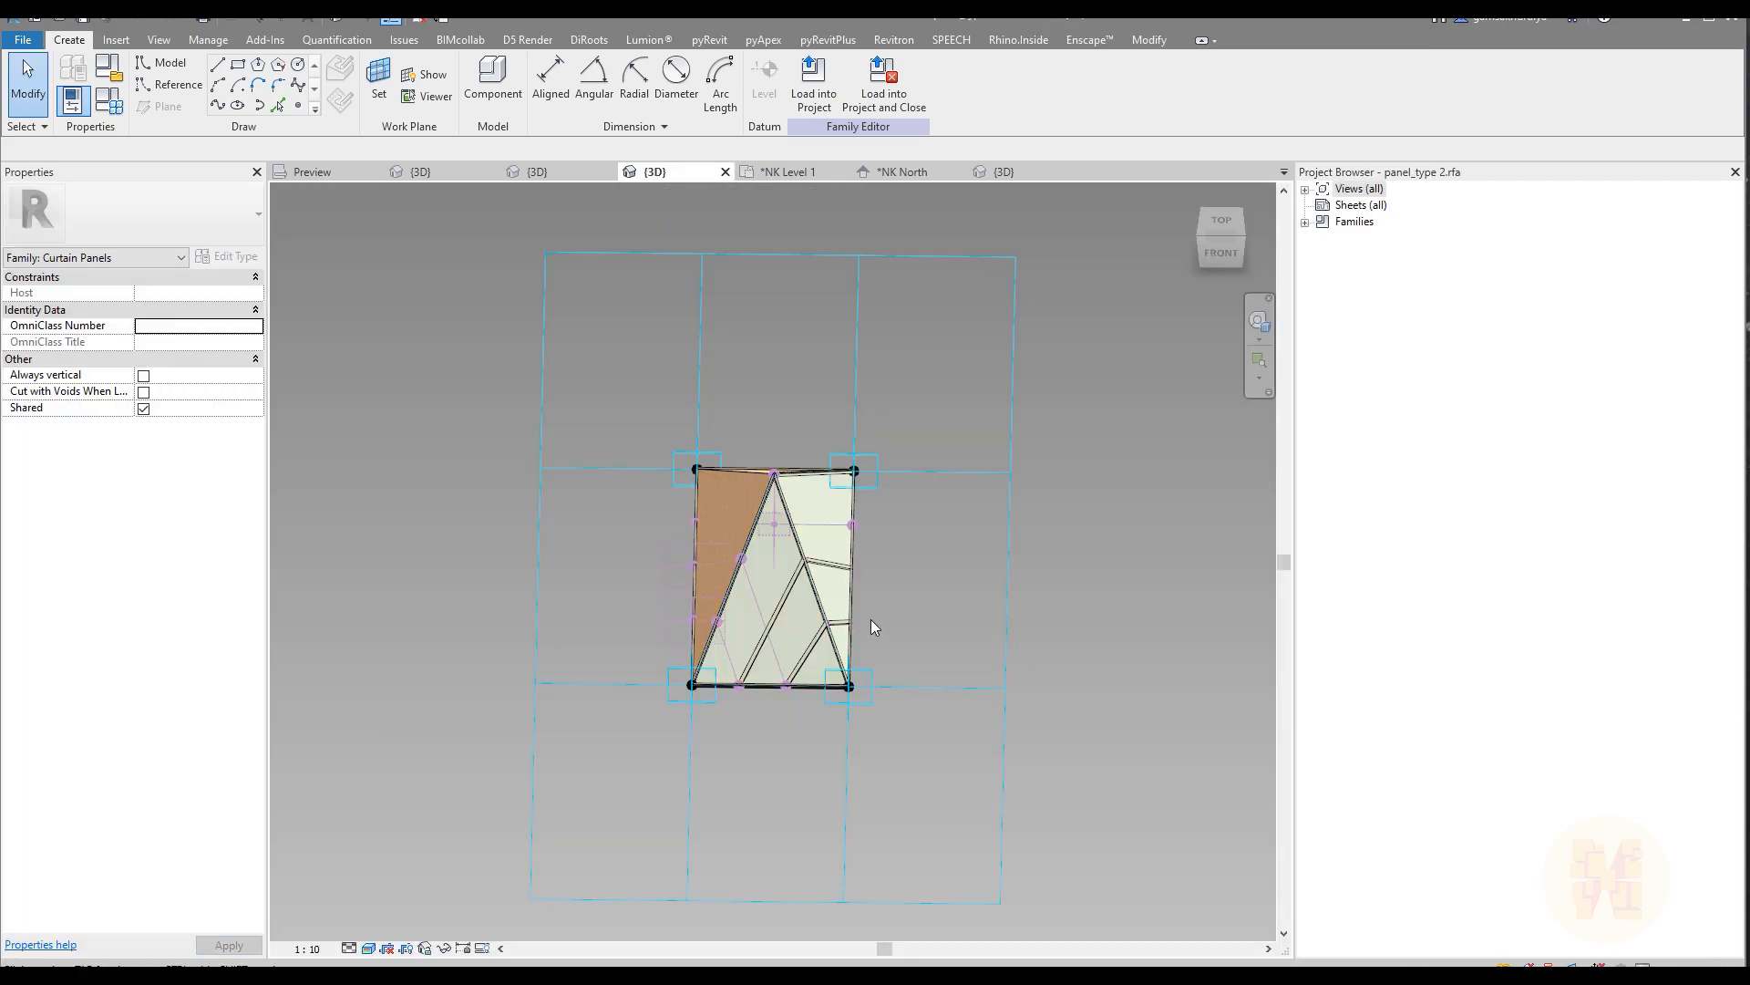
{"action": "middle_click_drag", "start_coordinate": [978, 654], "coordinate": [797, 656], "text": "shift"}
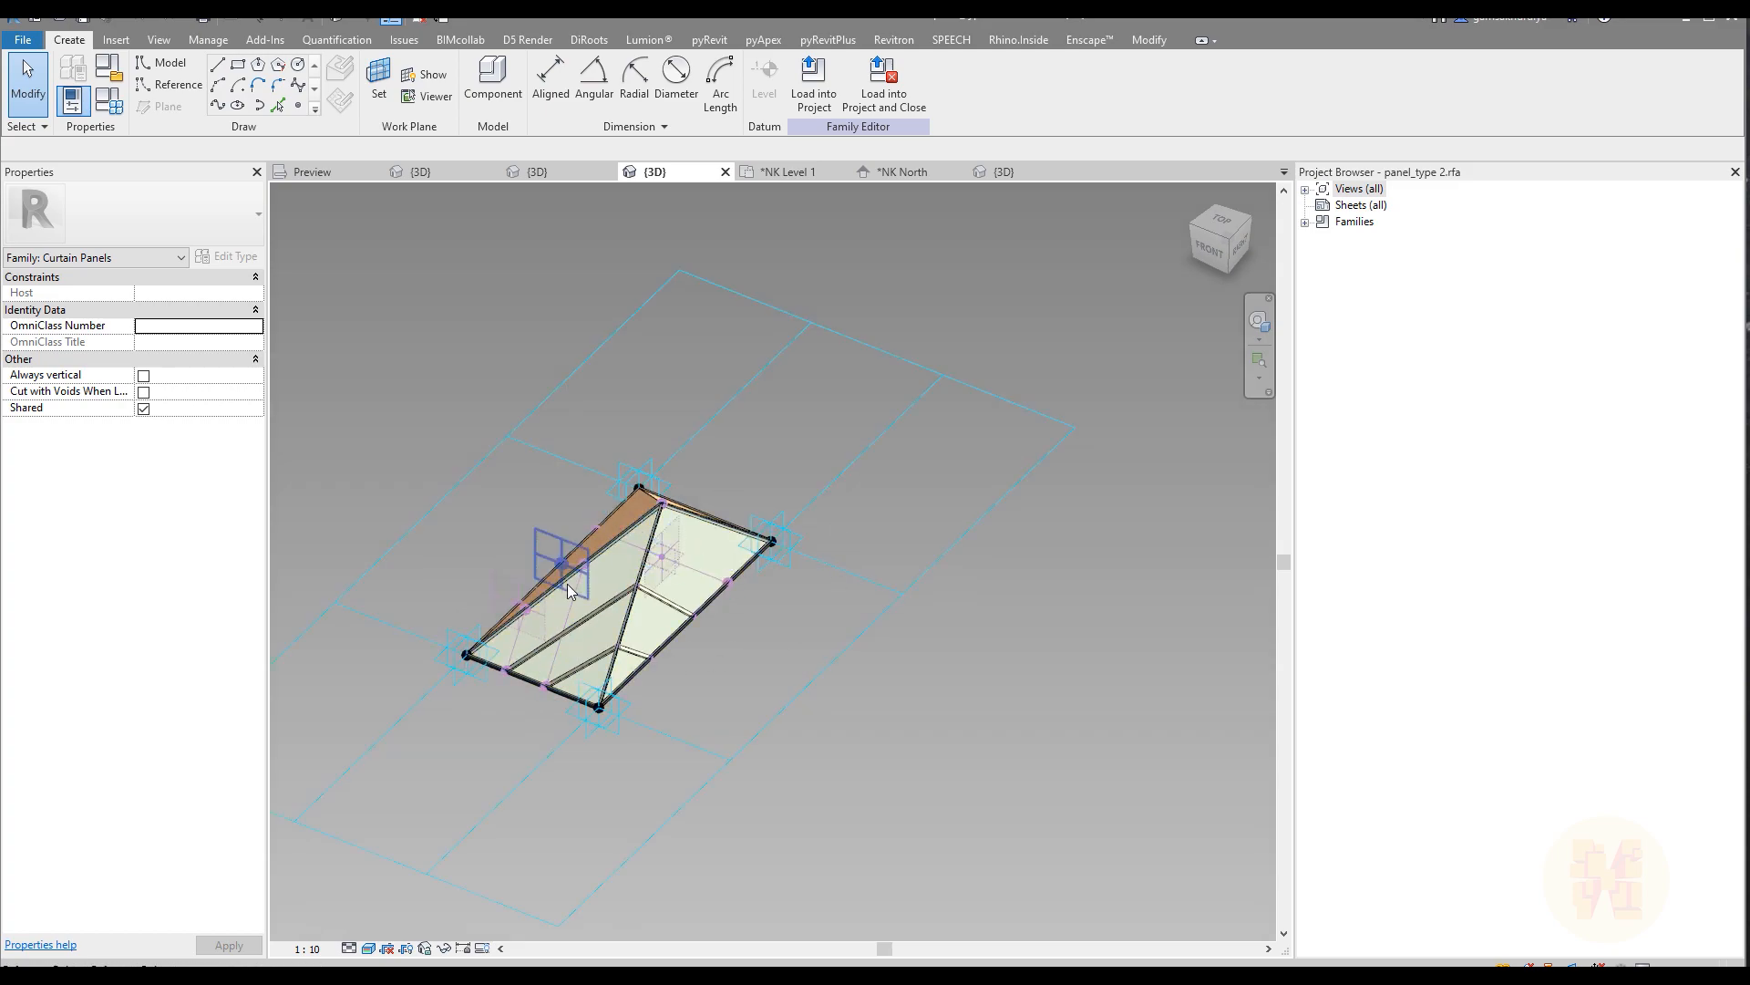
{"action": "scroll", "coordinate": [555, 583], "scroll_direction": "up", "scroll_amount": 3}
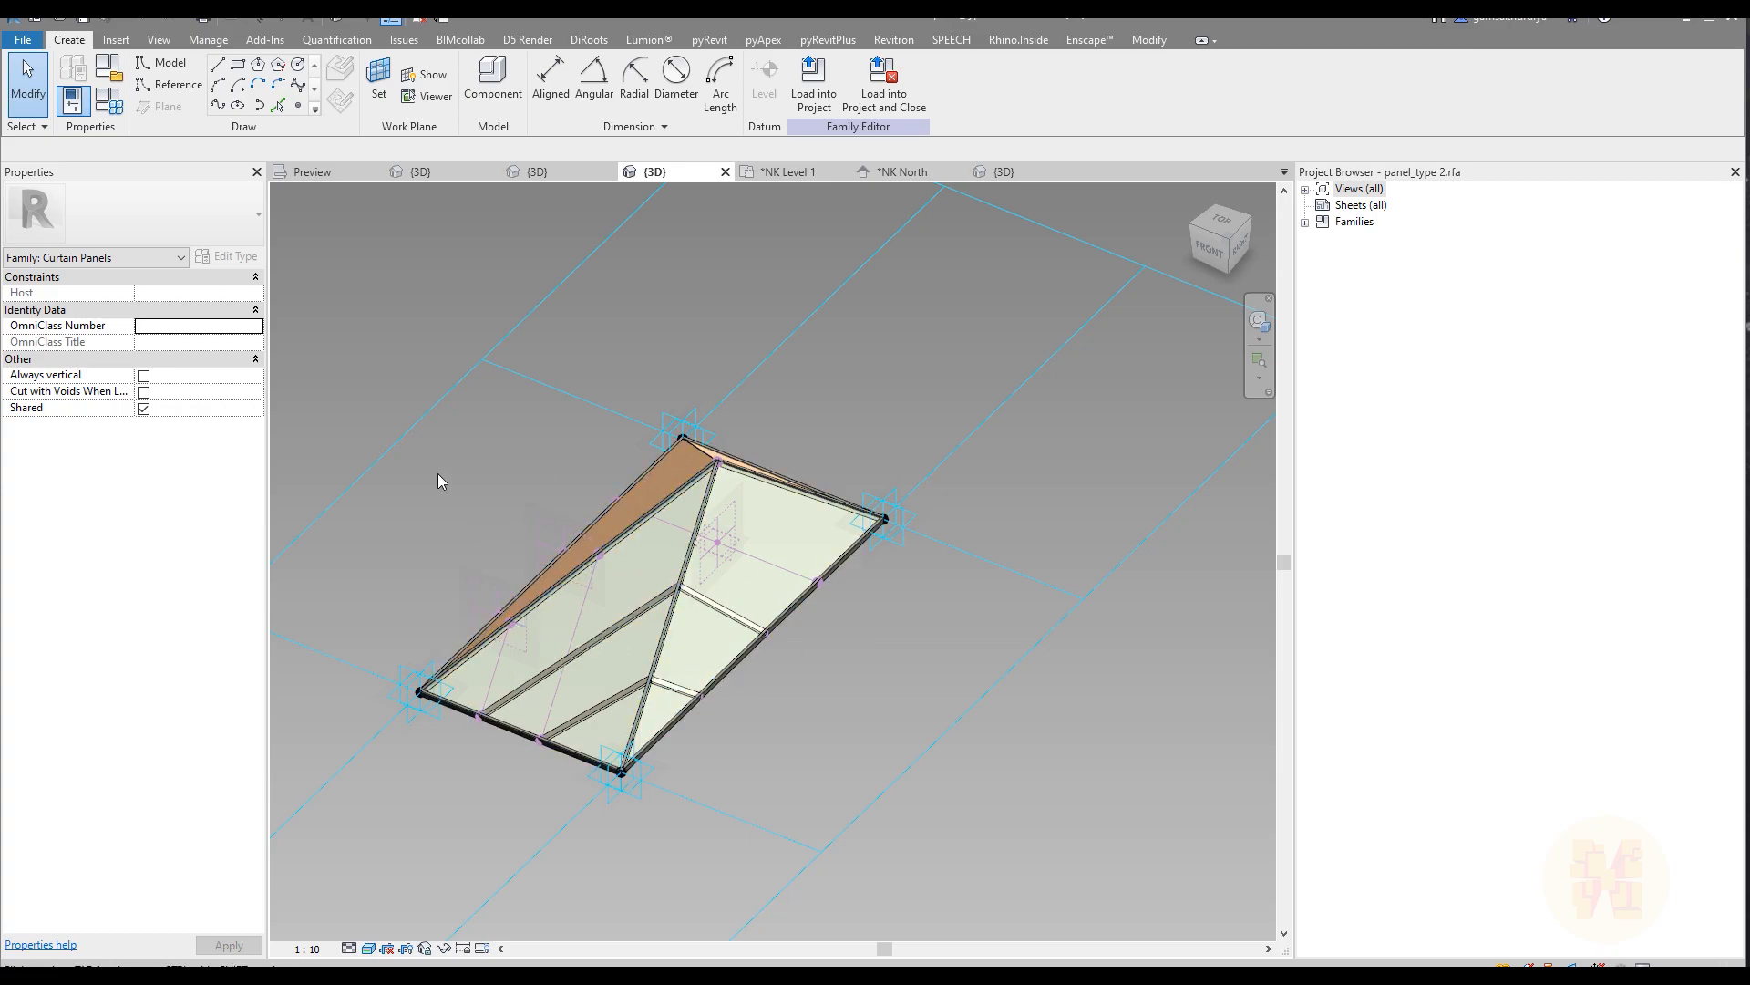
{"action": "left_click", "coordinate": [813, 82]}
{"action": "left_click", "coordinate": [755, 430]}
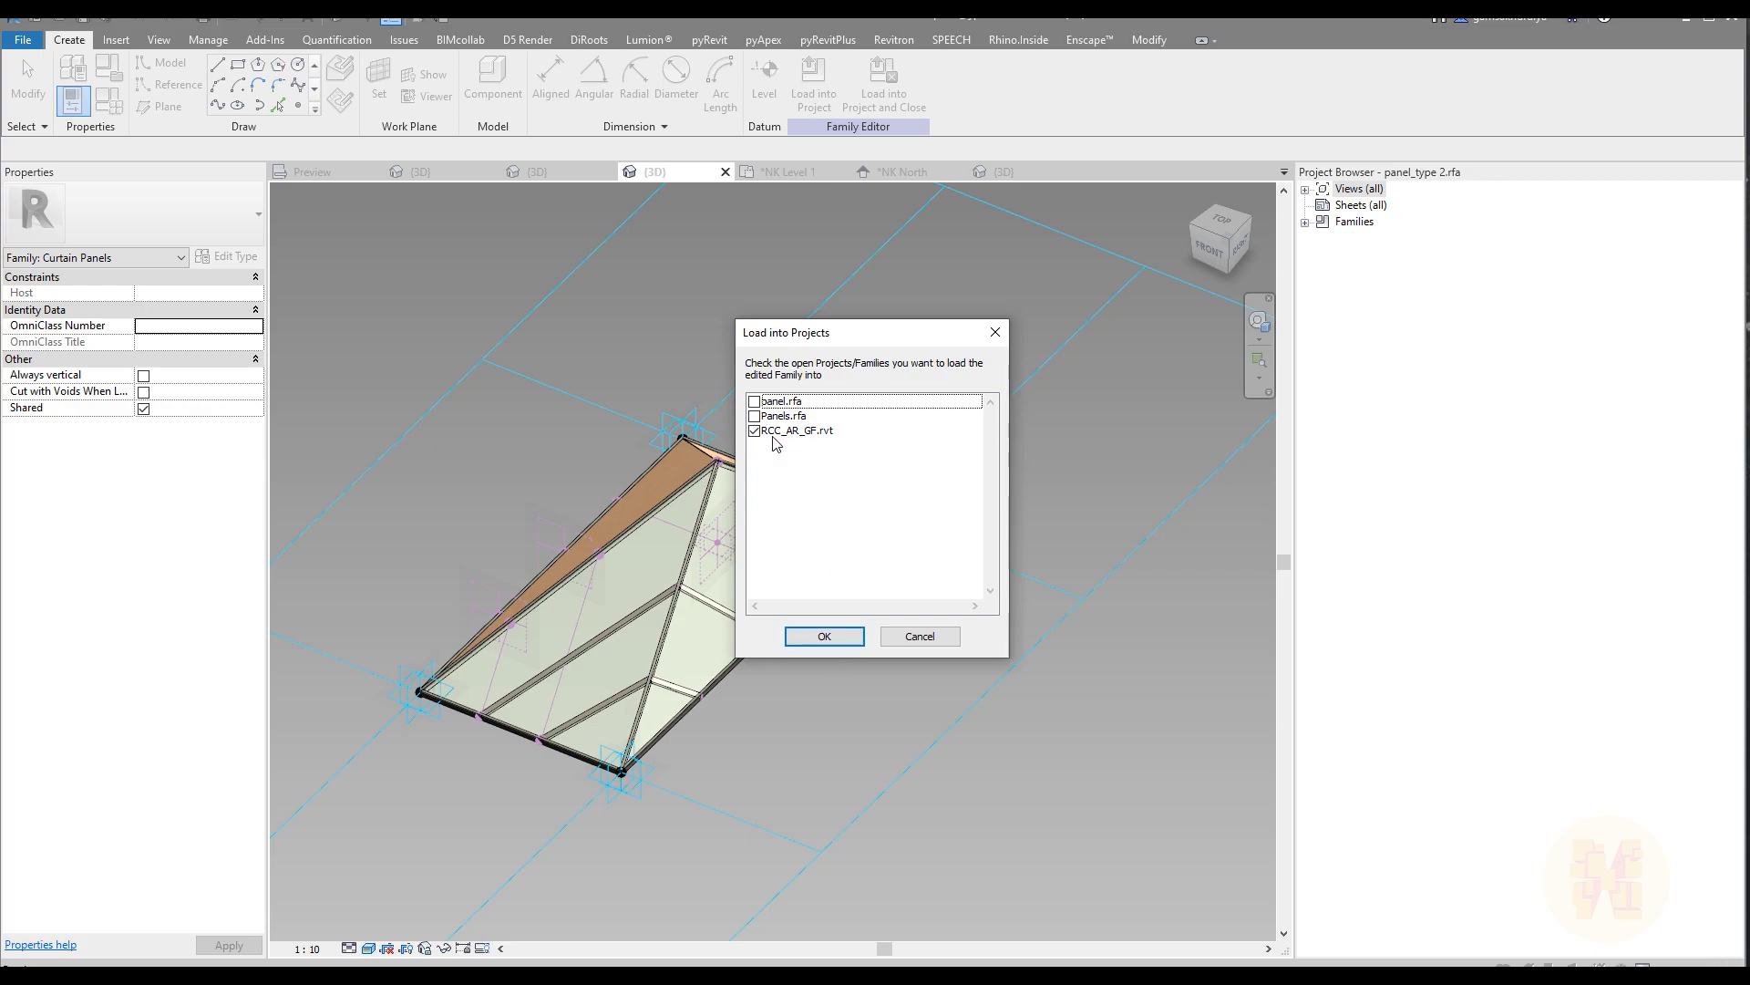
{"action": "left_click", "coordinate": [826, 636]}
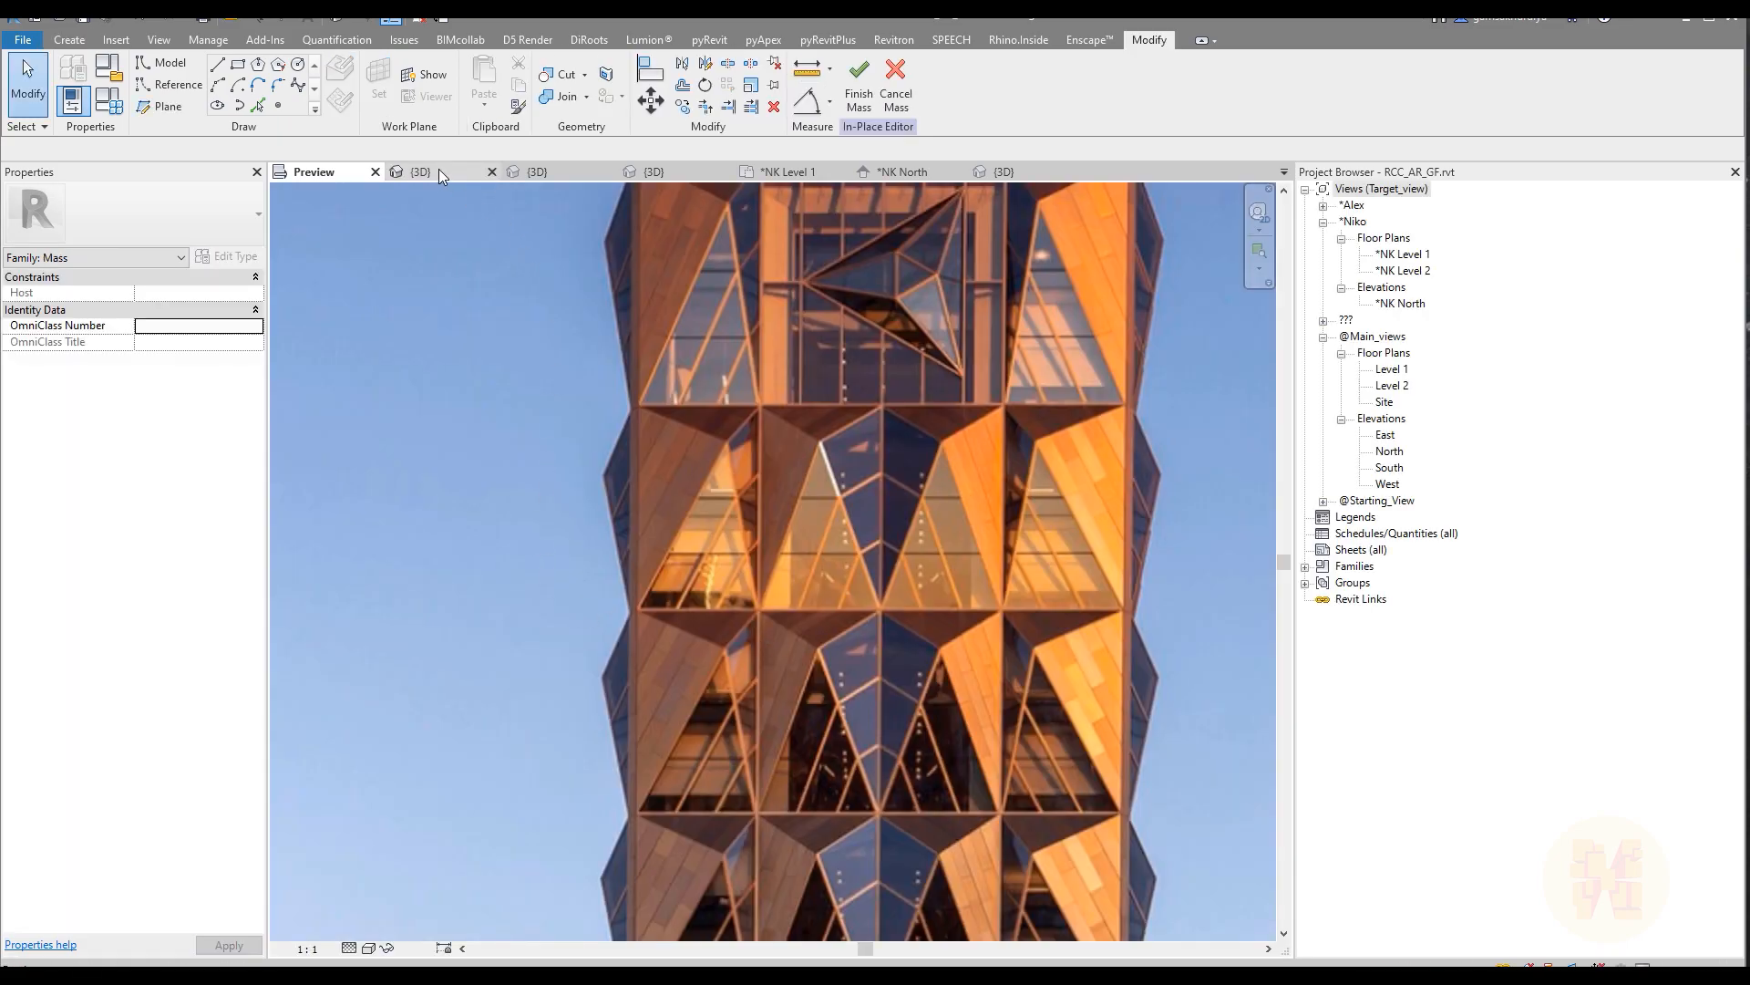
Step: Change the second panel in the left face's bottom row to panel_type 2 and compare the layout with the reference photo
{"action": "left_click", "coordinate": [440, 170]}
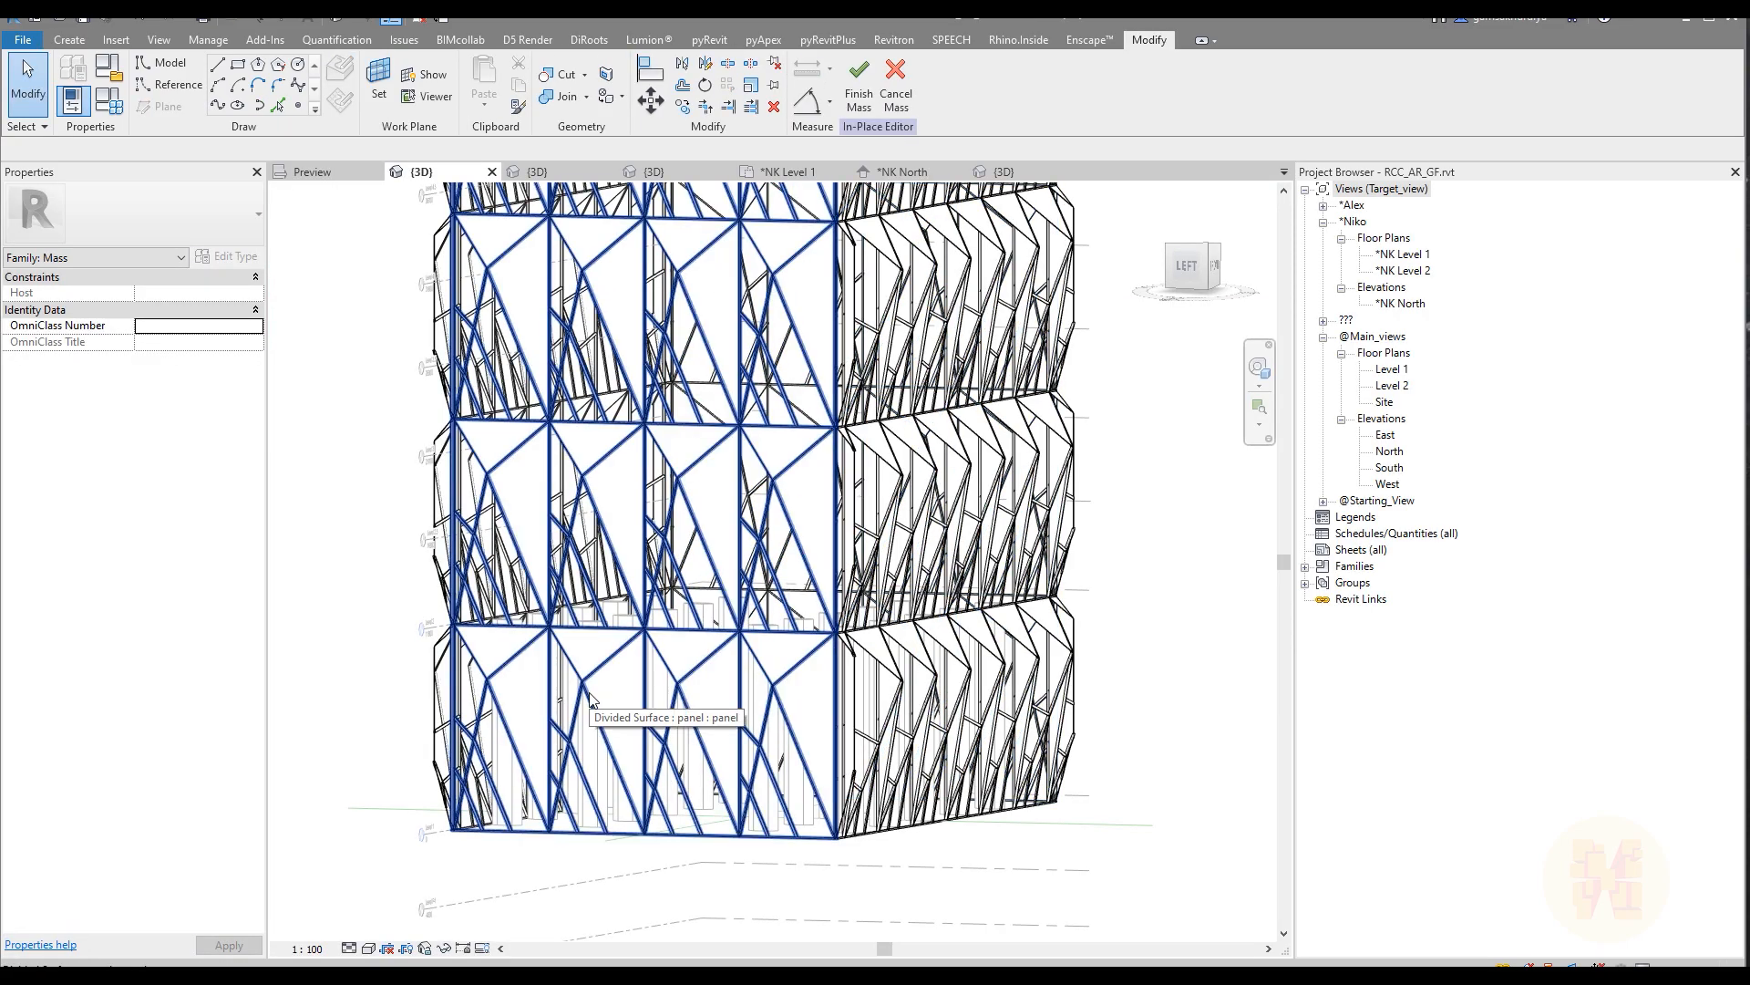
{"action": "key", "text": "Tab"}
{"action": "left_click", "coordinate": [590, 700]}
{"action": "left_click", "coordinate": [206, 199]}
{"action": "left_click", "coordinate": [83, 337]}
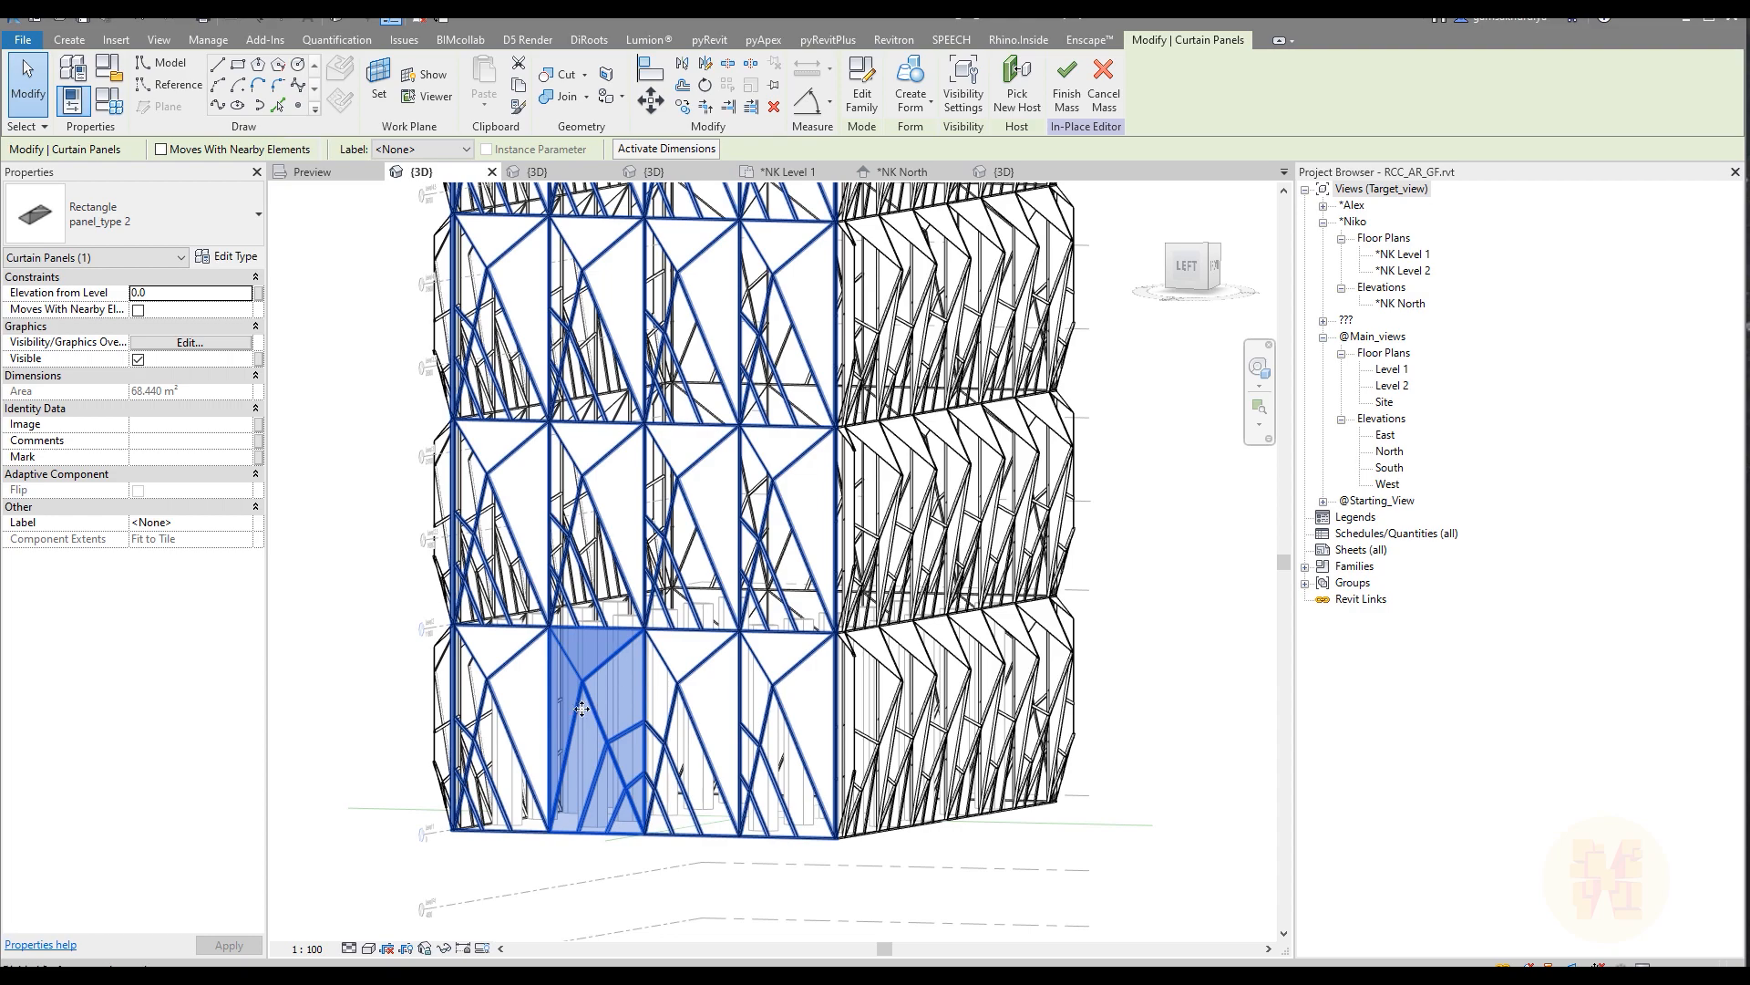
{"action": "left_click", "coordinate": [314, 172]}
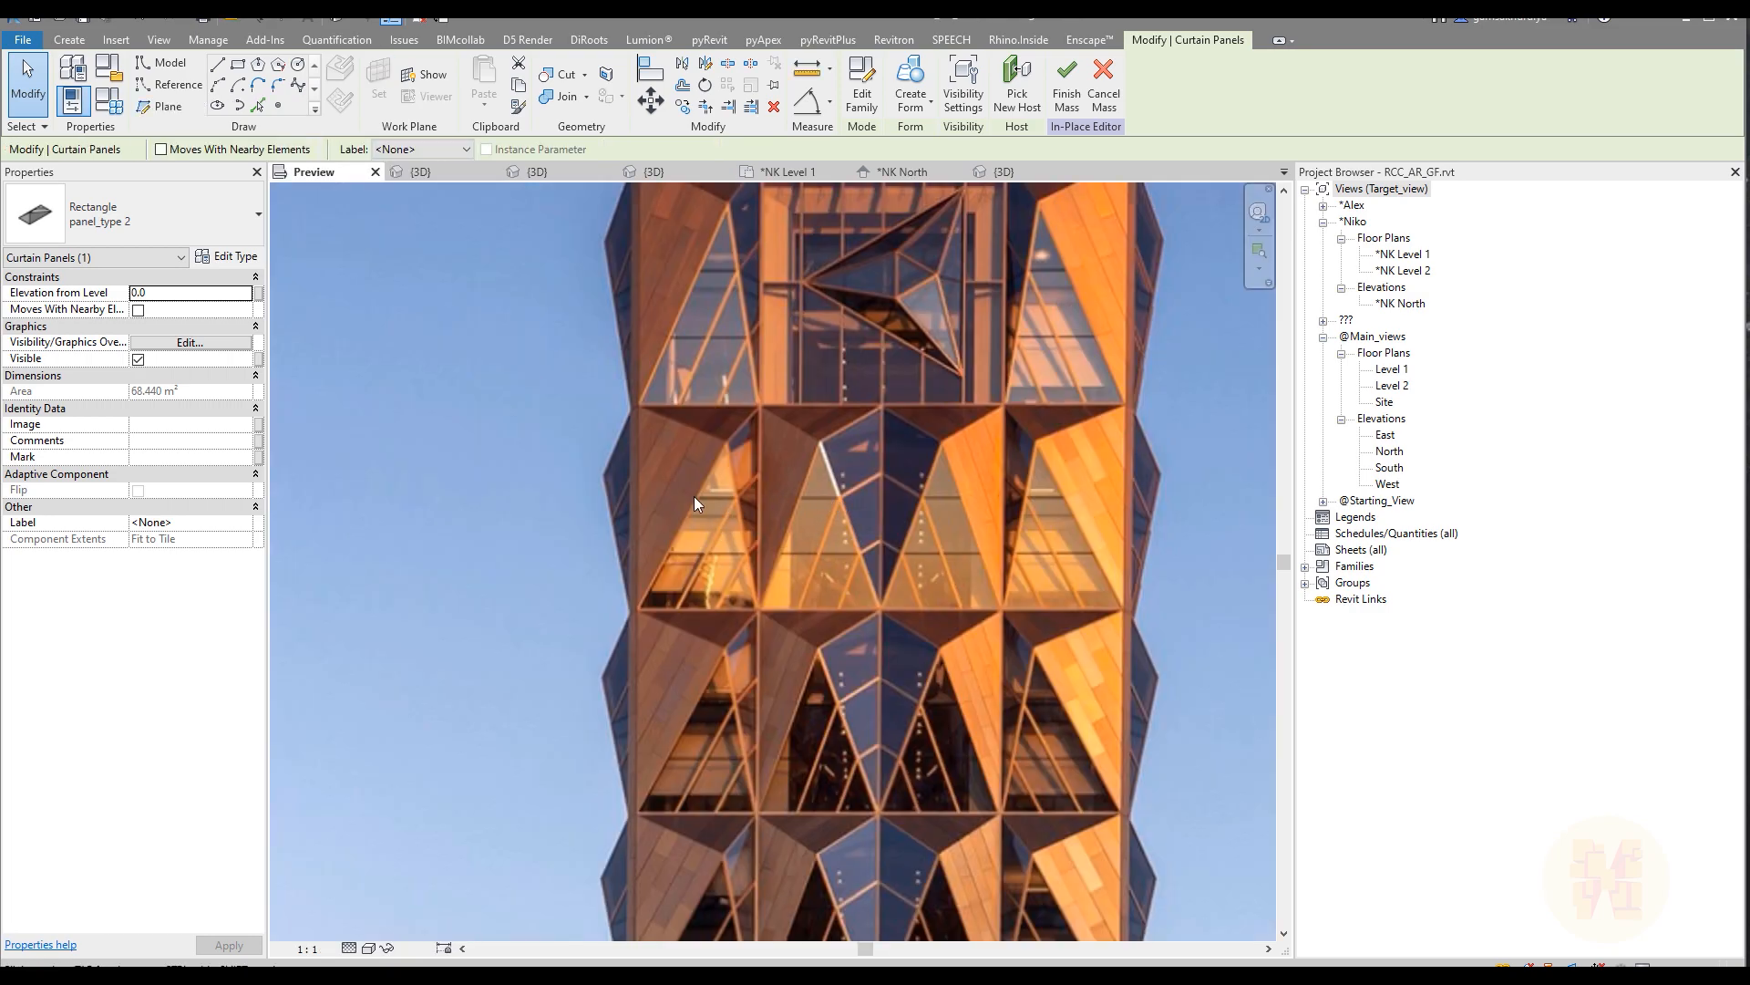
{"action": "left_click", "coordinate": [421, 172]}
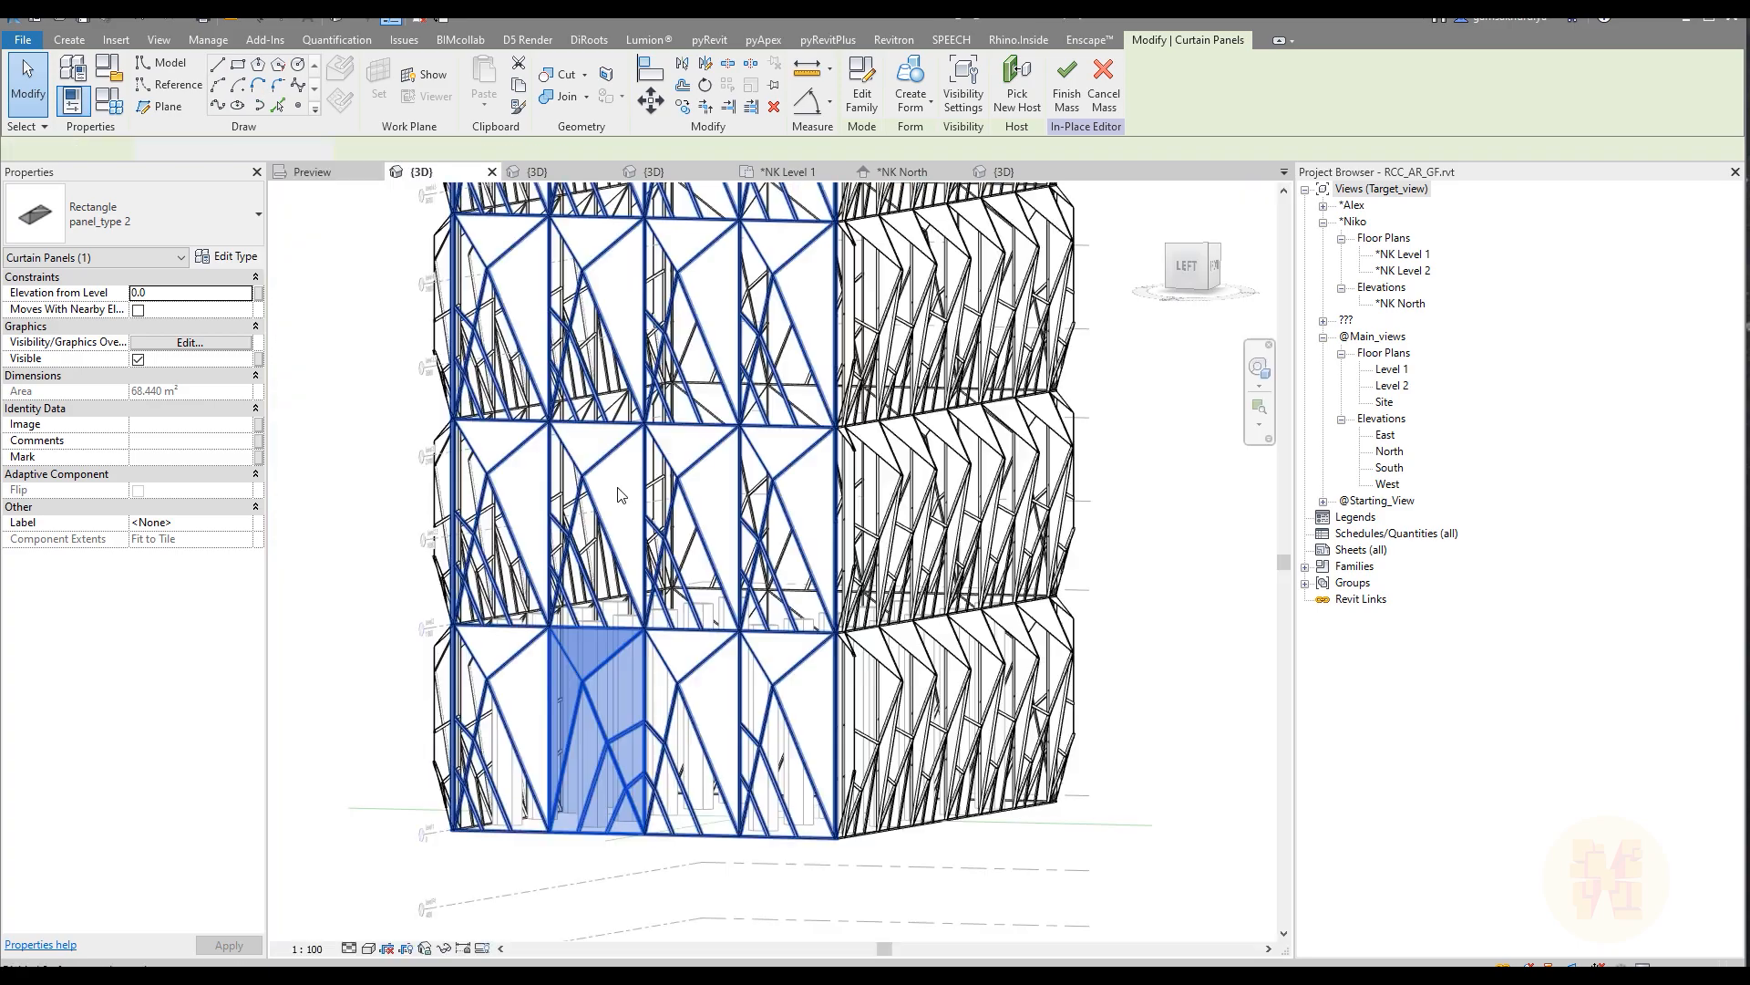
{"action": "key", "text": "Escape"}
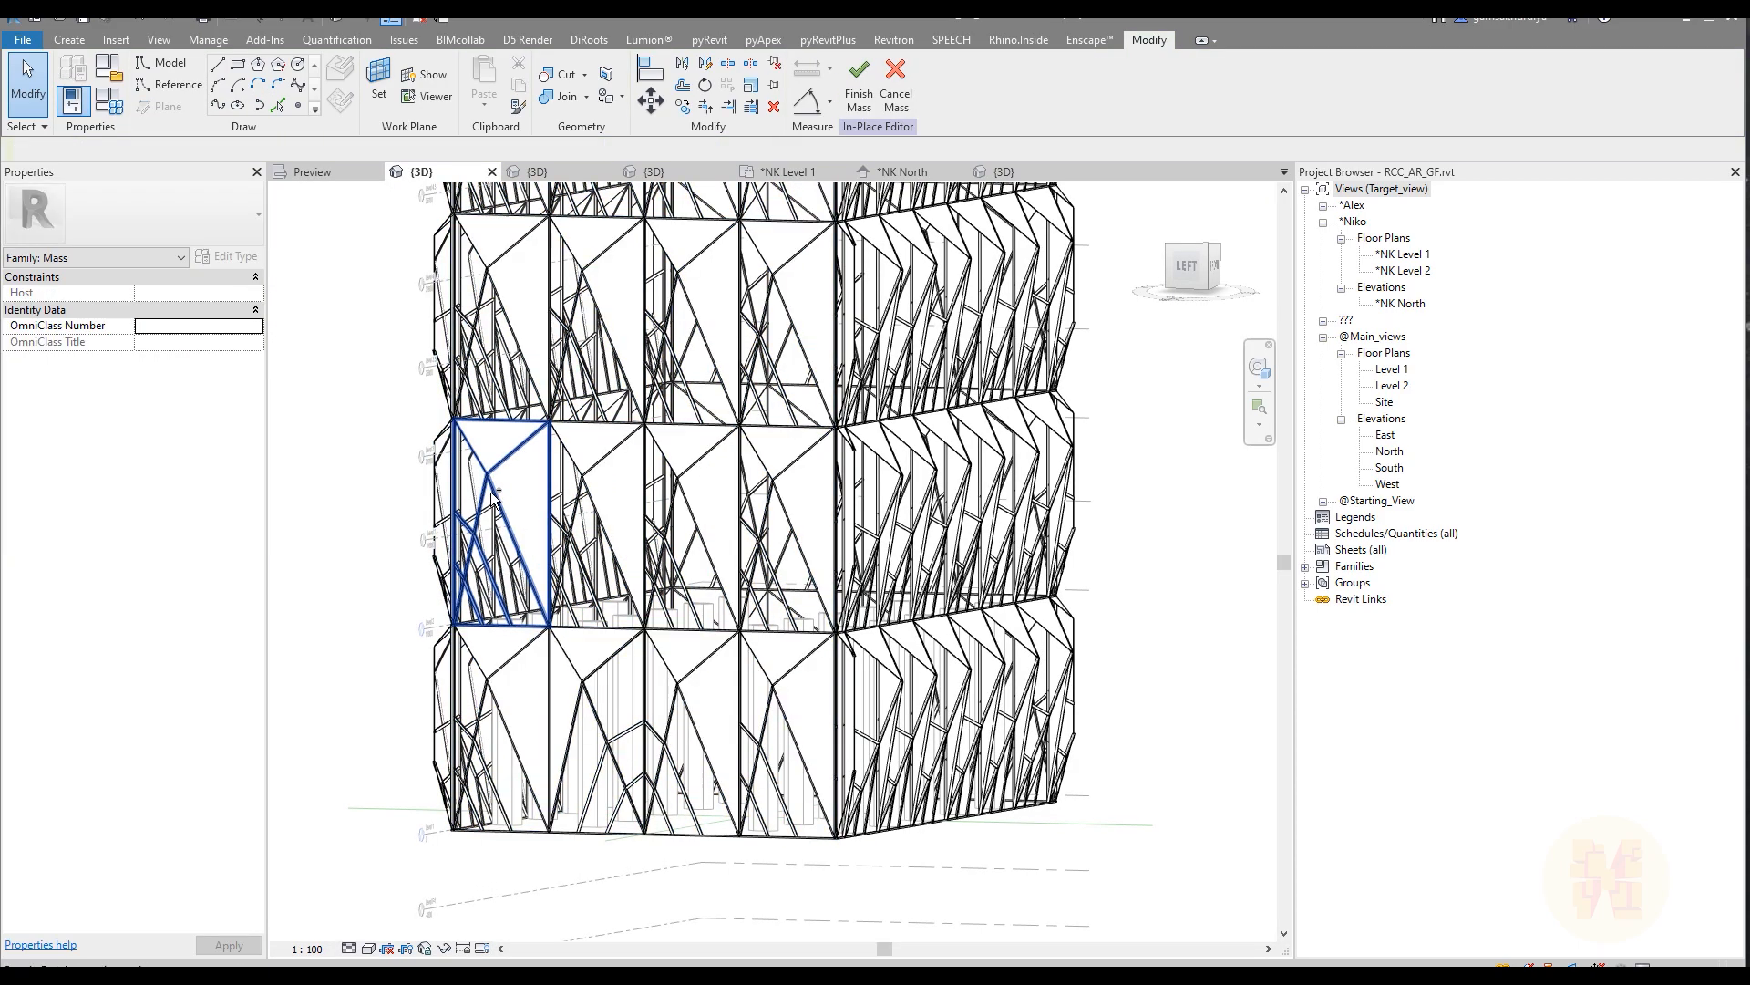
Step: Select the left face's bottom-row first panel plus the first two panels in each of rows two to four
{"action": "key", "text": "Tab"}
{"action": "left_click", "coordinate": [493, 493]}
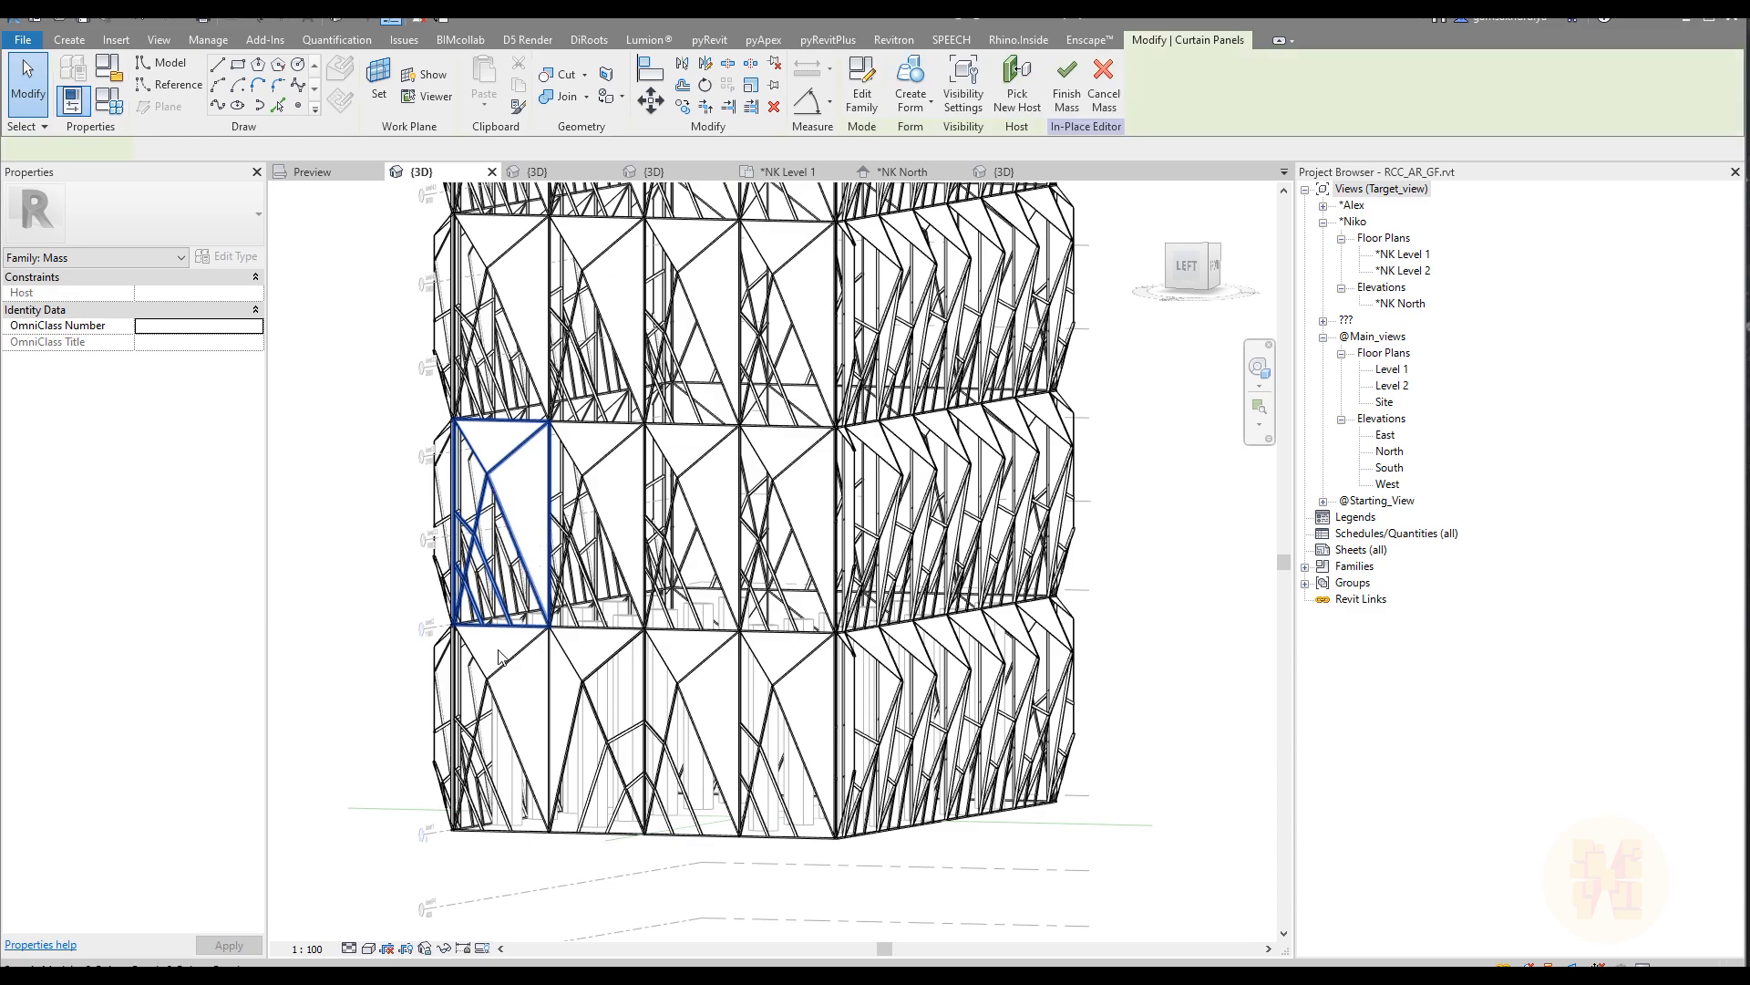
{"action": "left_click", "coordinate": [508, 696], "text": "ctrl"}
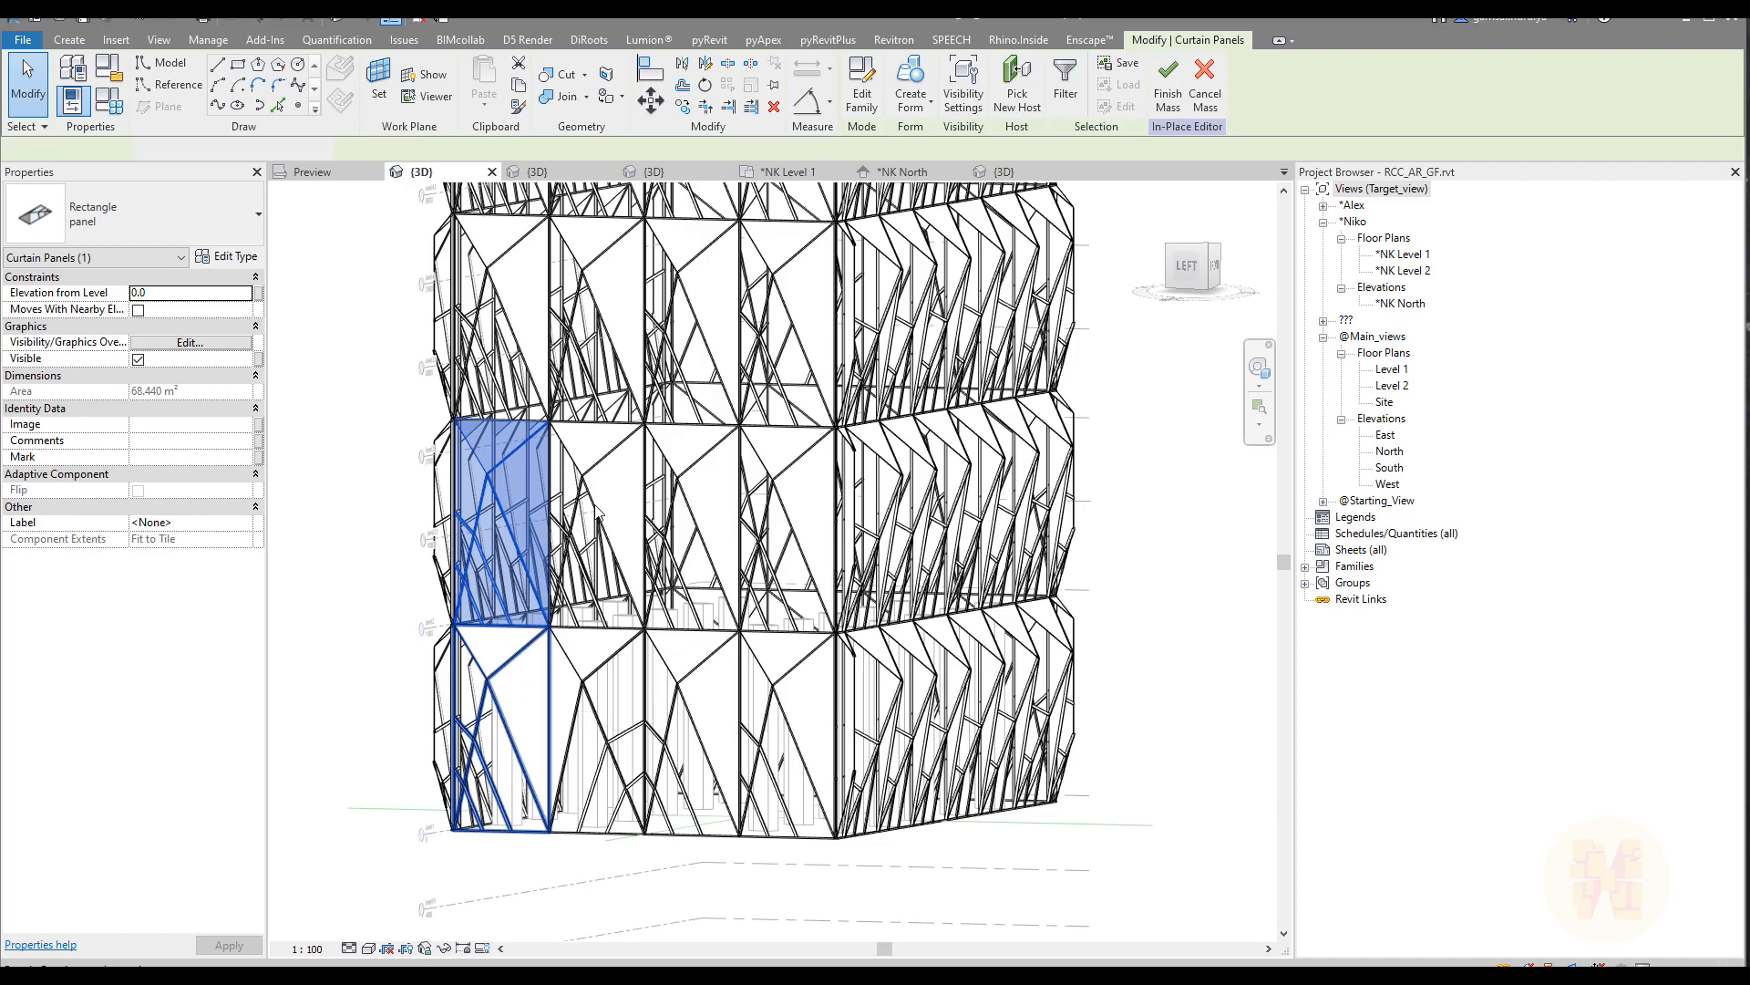
{"action": "left_click", "coordinate": [599, 495], "text": "ctrl"}
{"action": "middle_click_drag", "start_coordinate": [653, 443], "coordinate": [685, 811]}
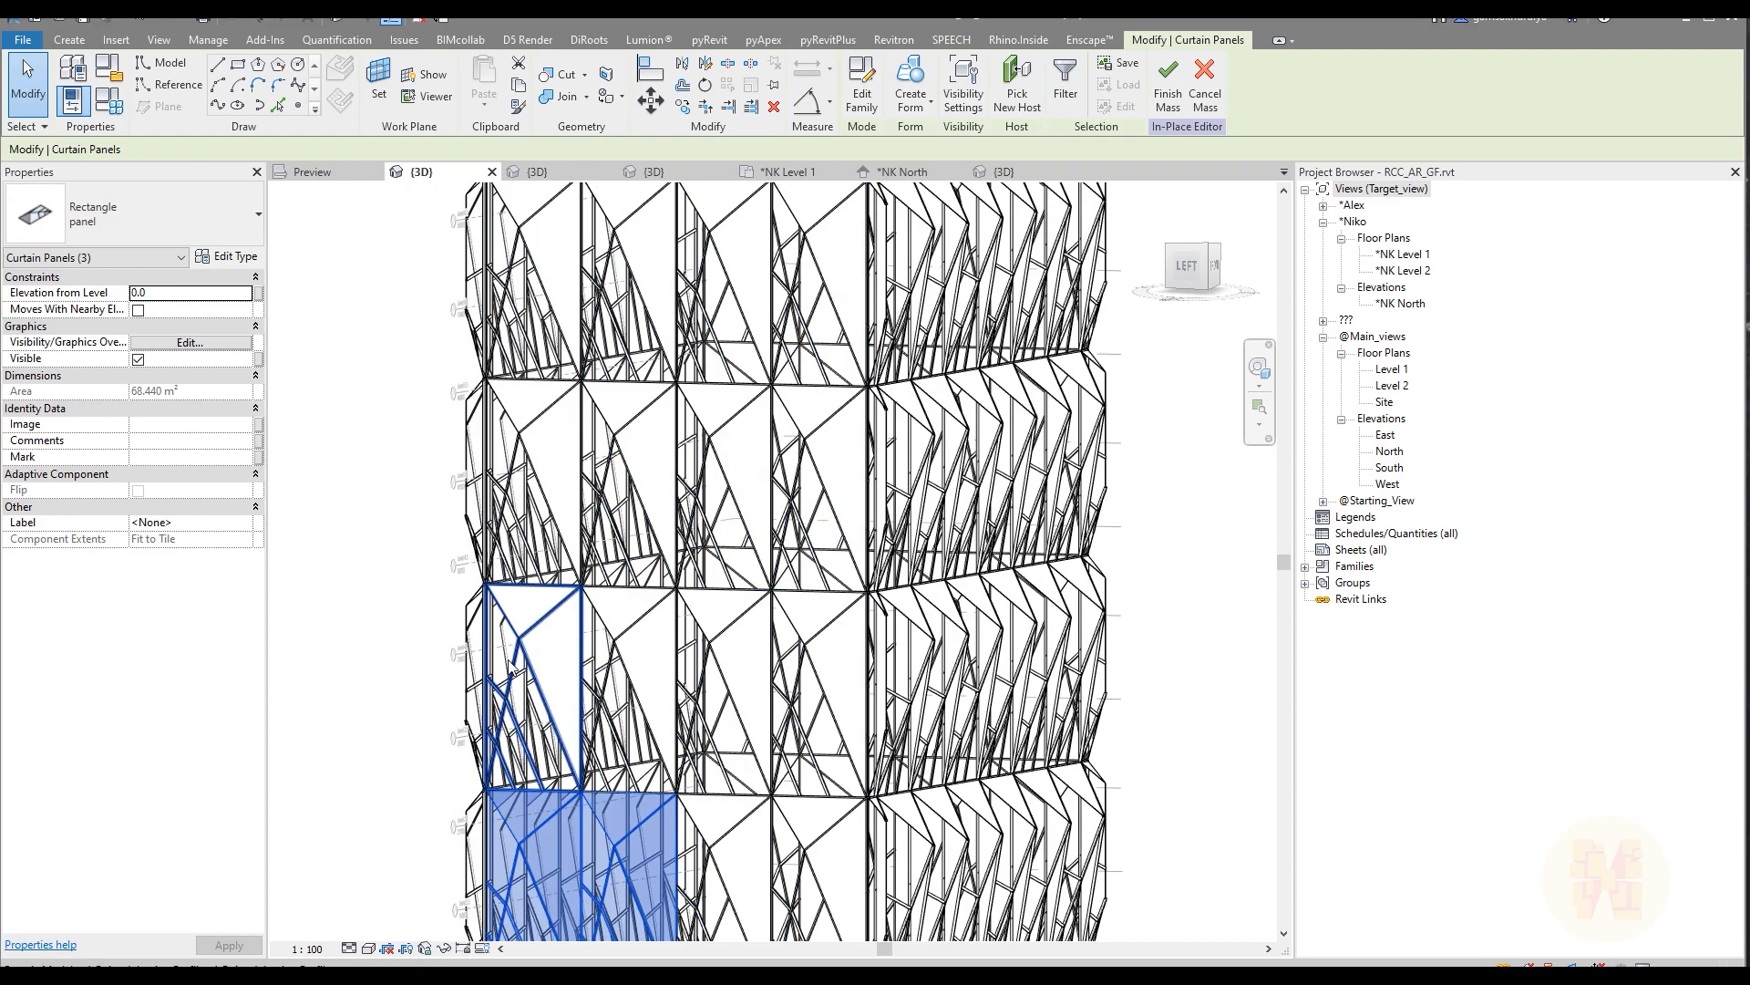
{"action": "left_click", "coordinate": [538, 647], "text": "ctrl"}
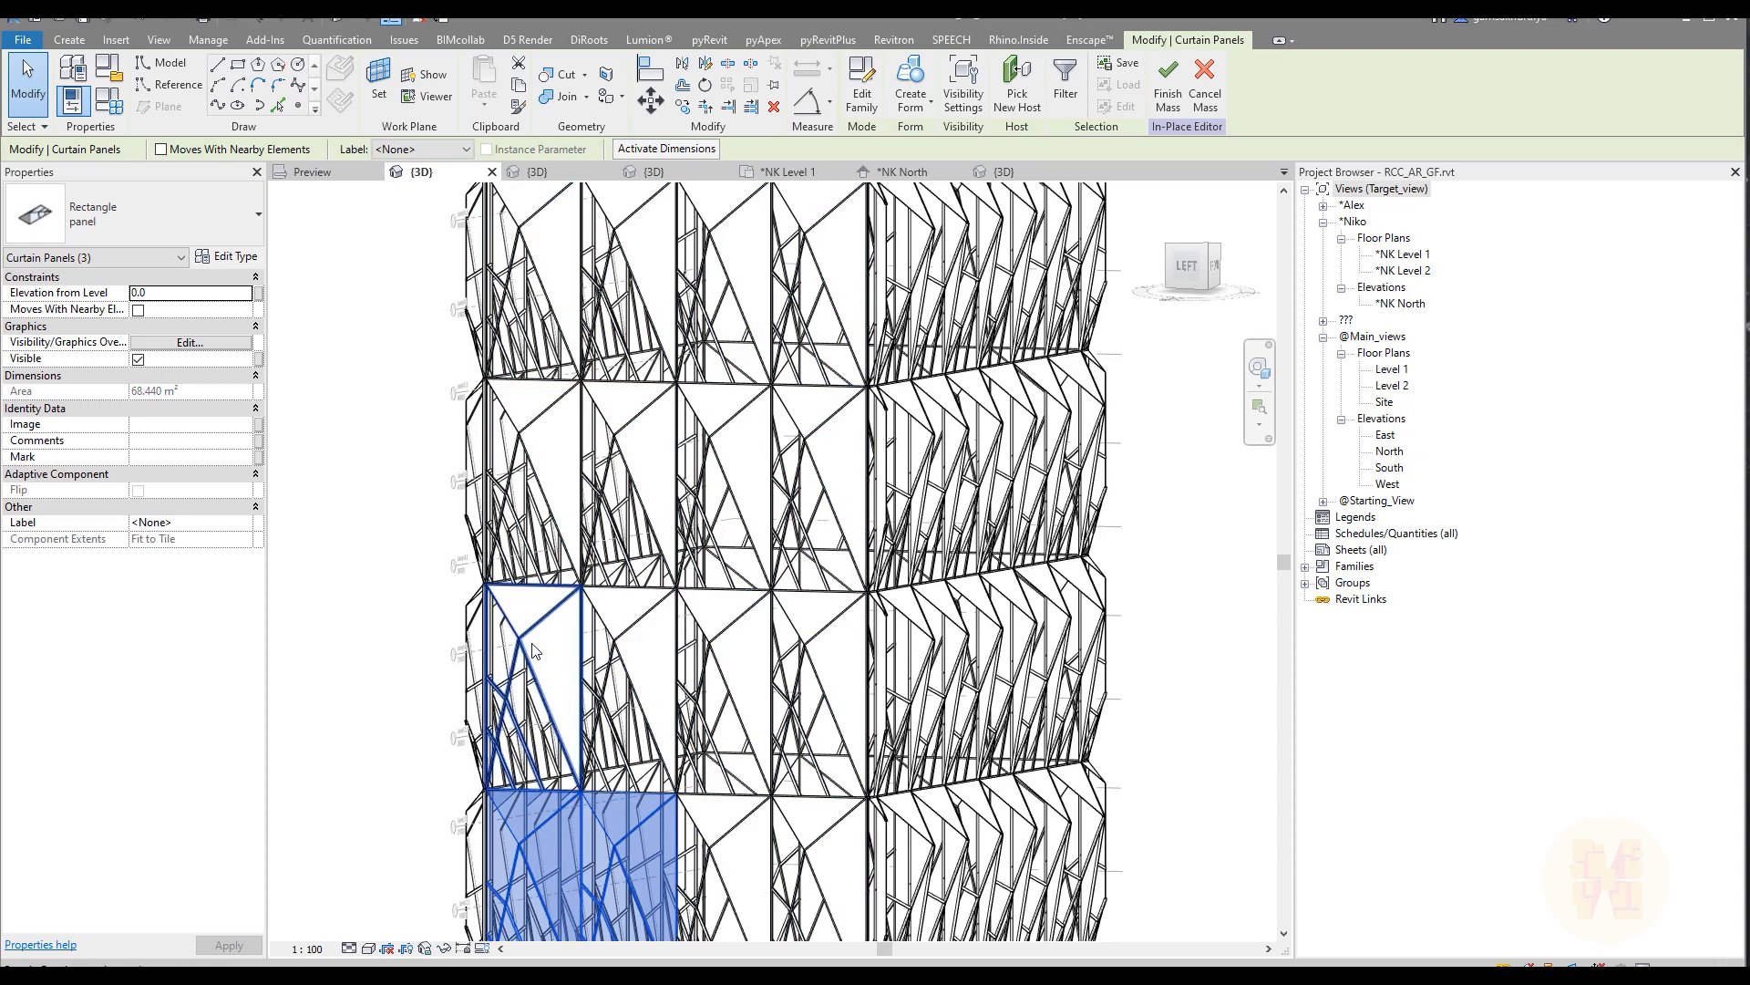
{"action": "left_click", "coordinate": [654, 640], "text": "ctrl"}
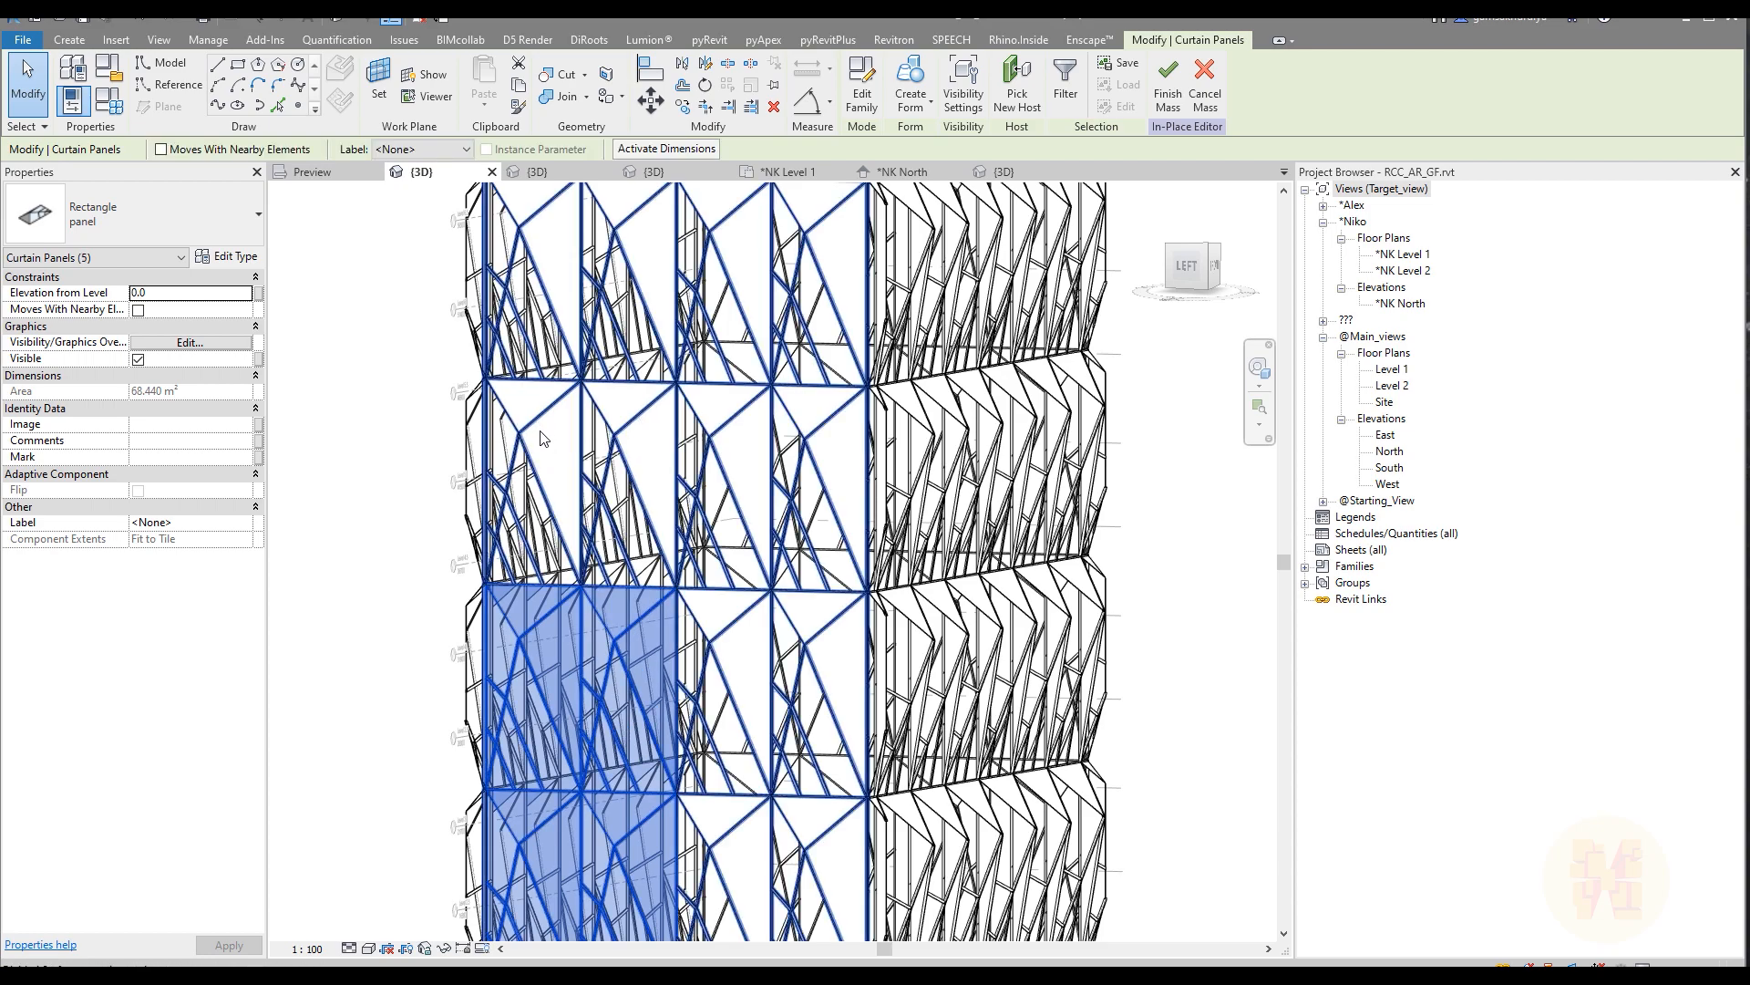
{"action": "key", "text": "Tab"}
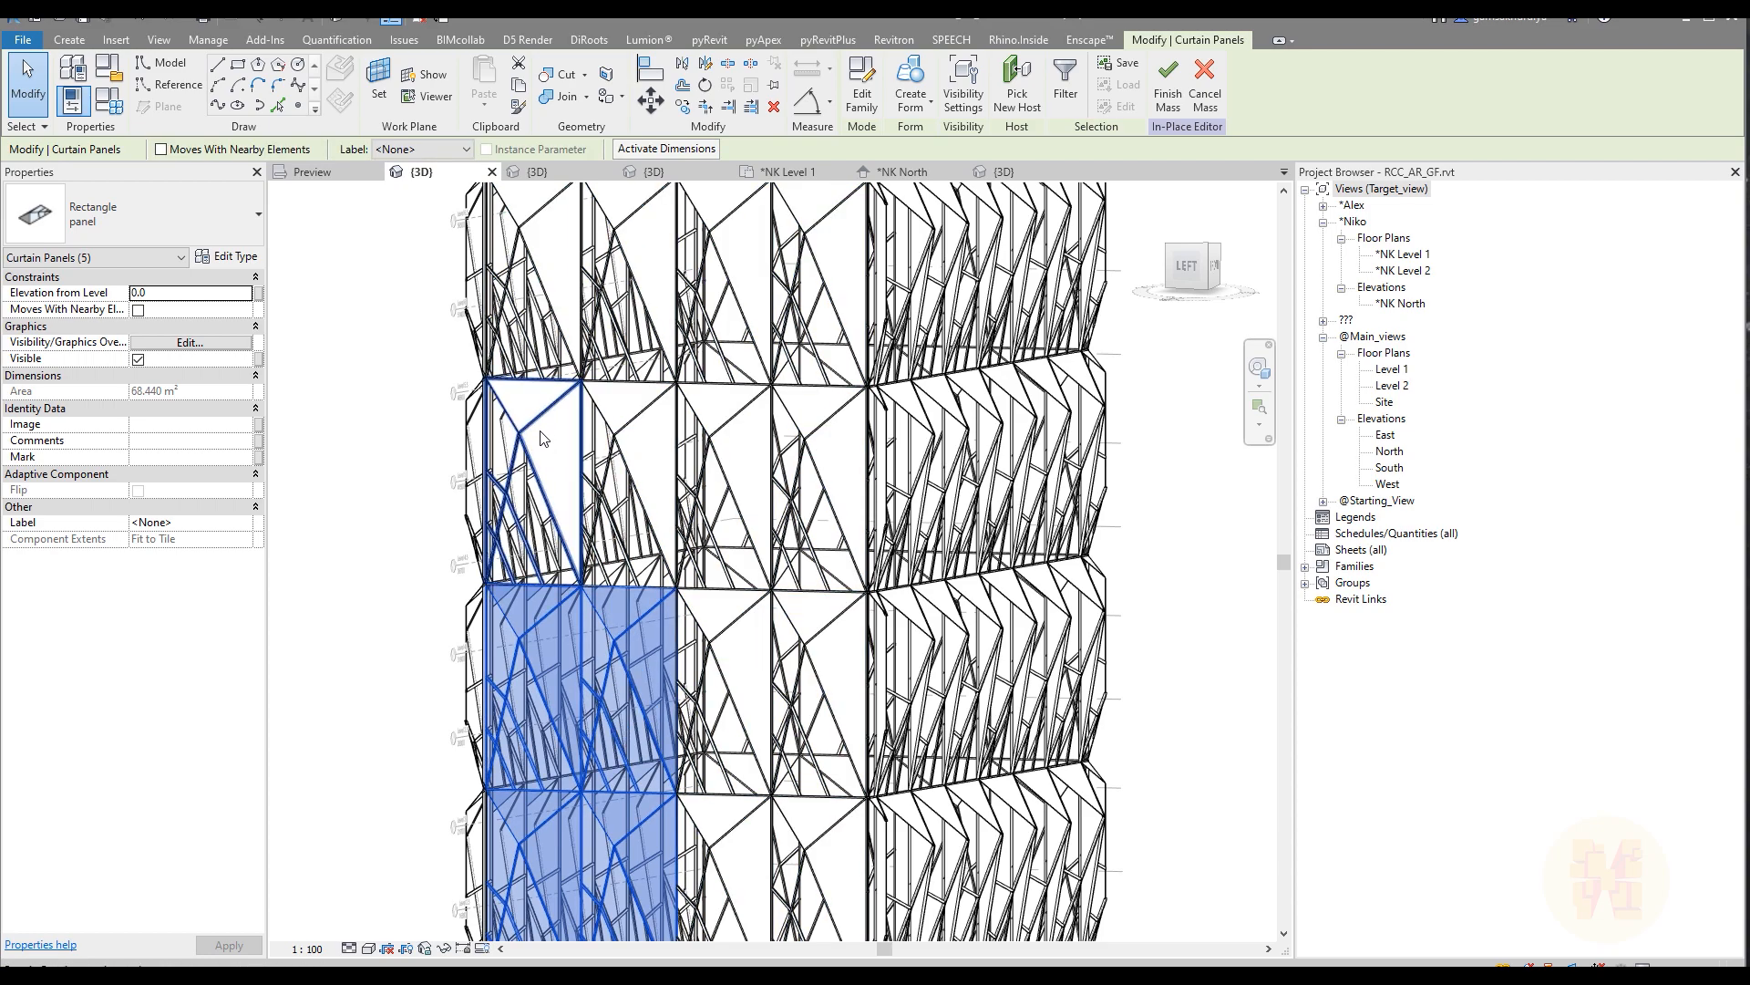
{"action": "left_click", "coordinate": [539, 439], "text": "ctrl"}
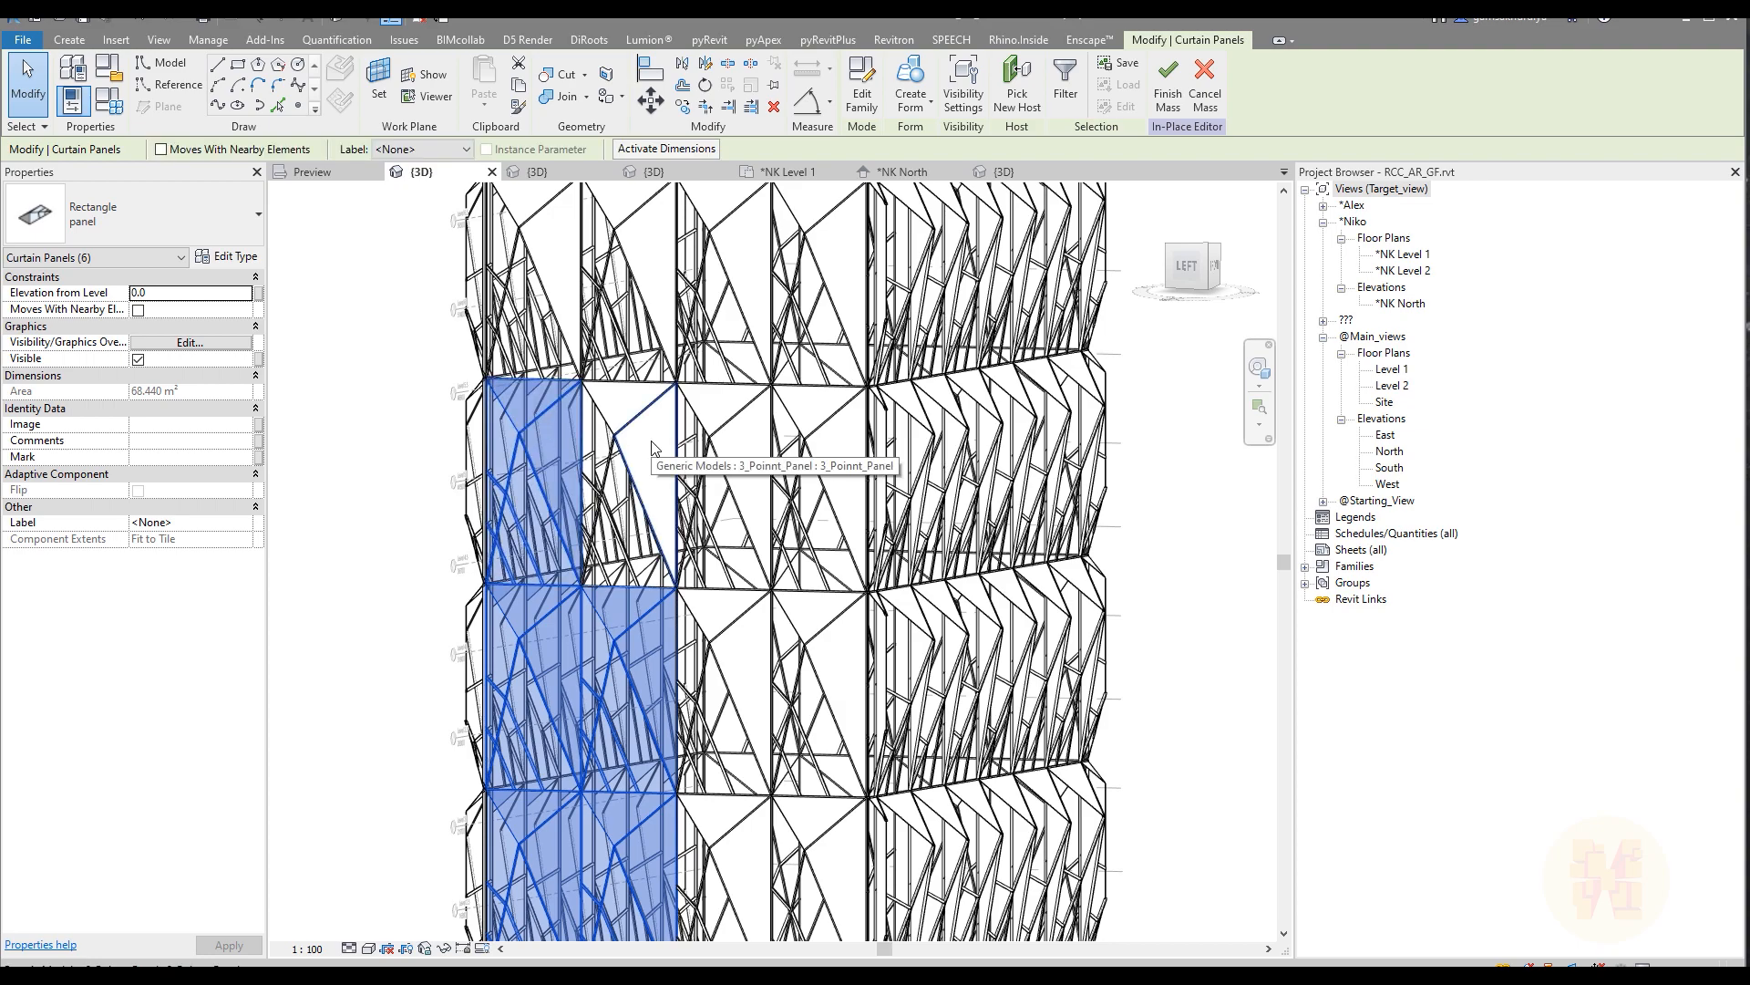
{"action": "key", "text": "Tab"}
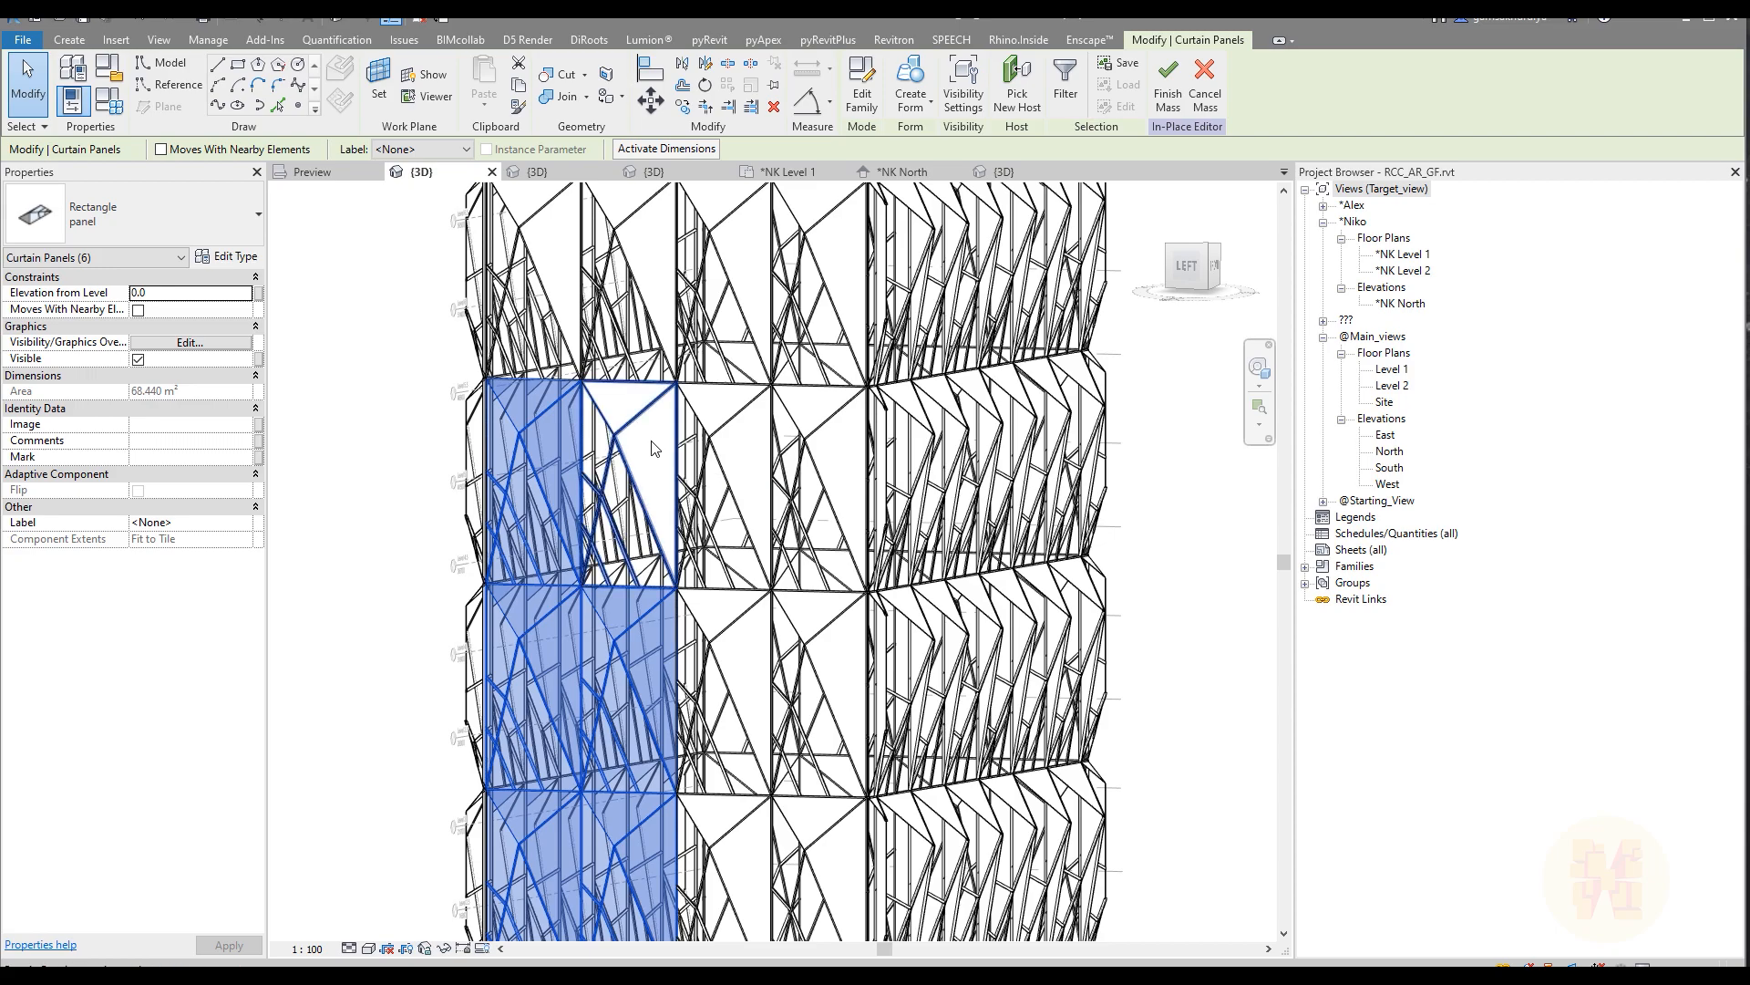
{"action": "left_click", "coordinate": [653, 448], "text": "ctrl"}
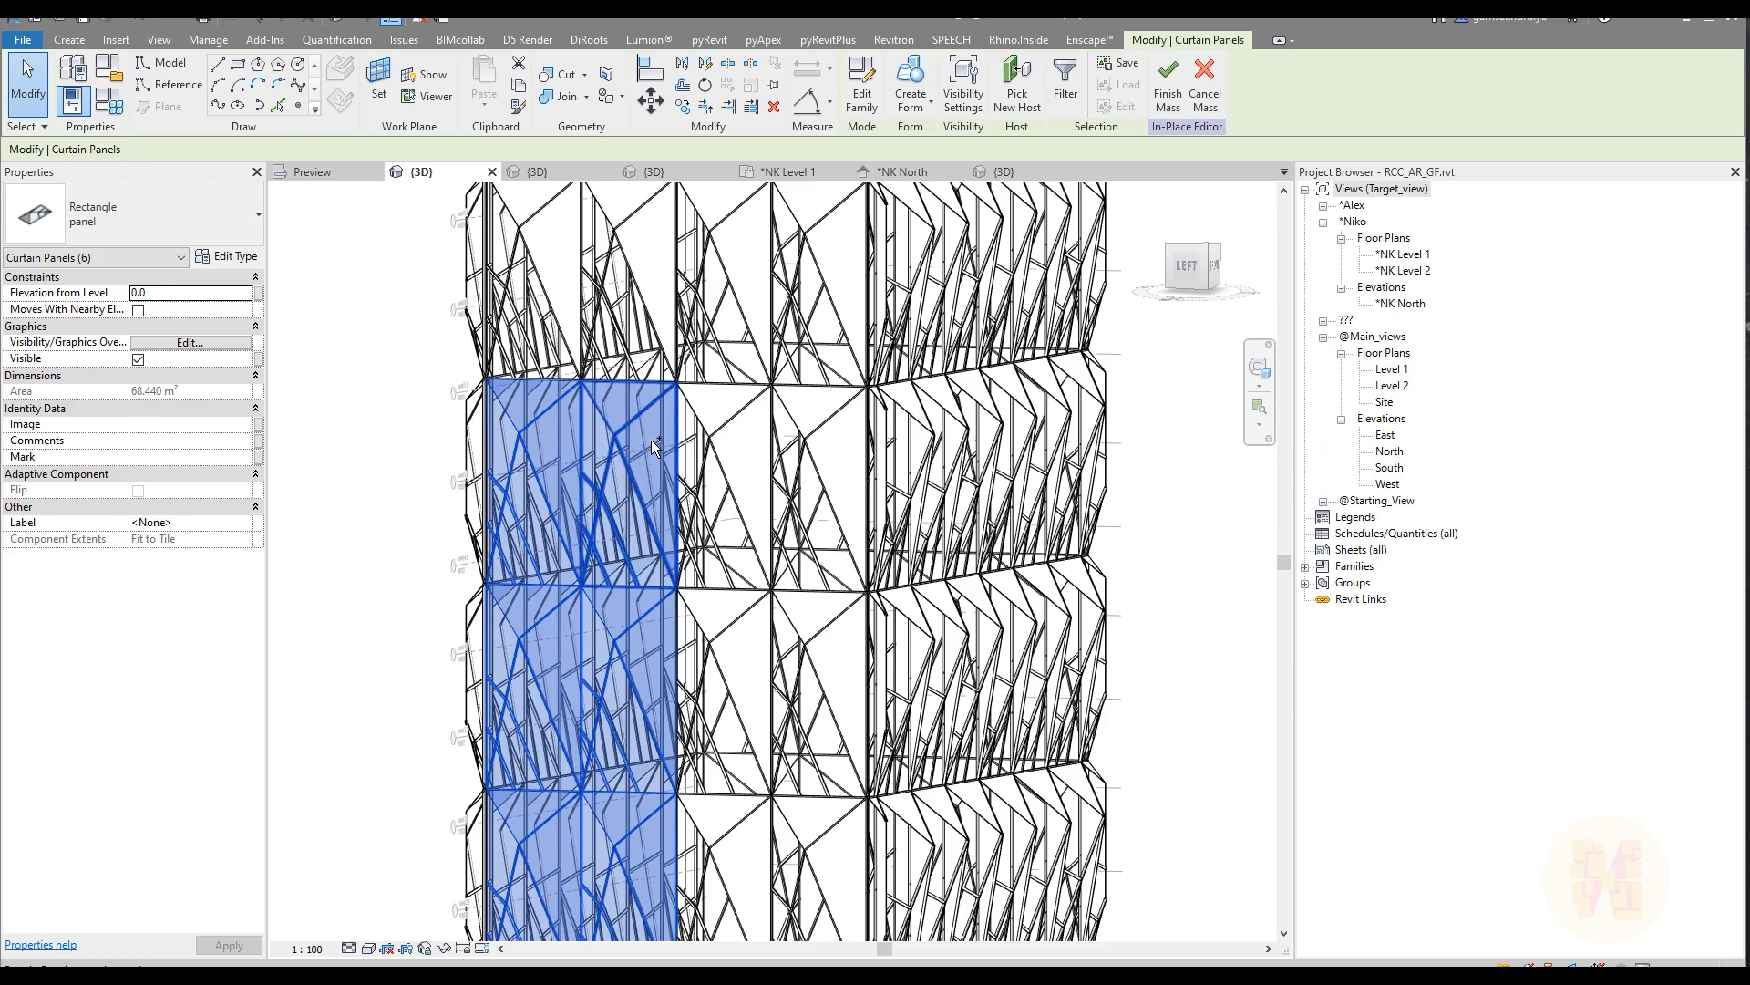
Step: Add the first two panels in rows five to seven to the selection and change all selected panels to panel_type 2
{"action": "middle_click_drag", "start_coordinate": [653, 448], "coordinate": [645, 646]}
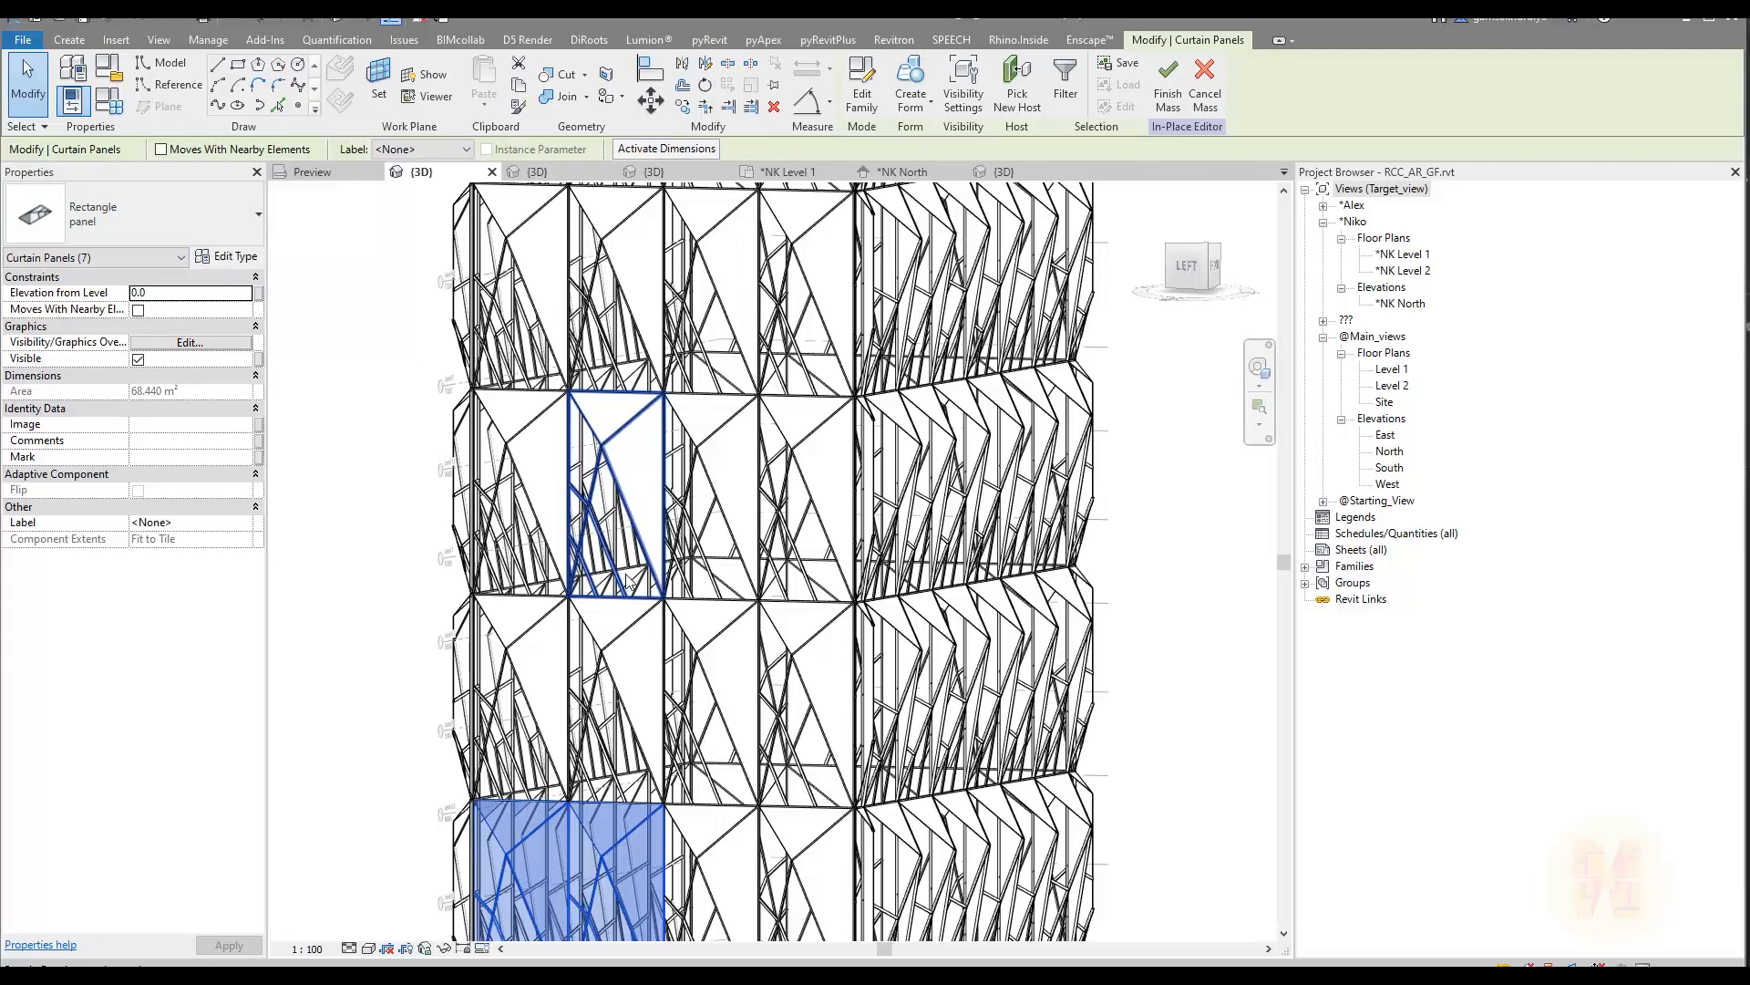
{"action": "left_click", "coordinate": [528, 629], "text": "ctrl"}
{"action": "left_click", "coordinate": [534, 466], "text": "ctrl"}
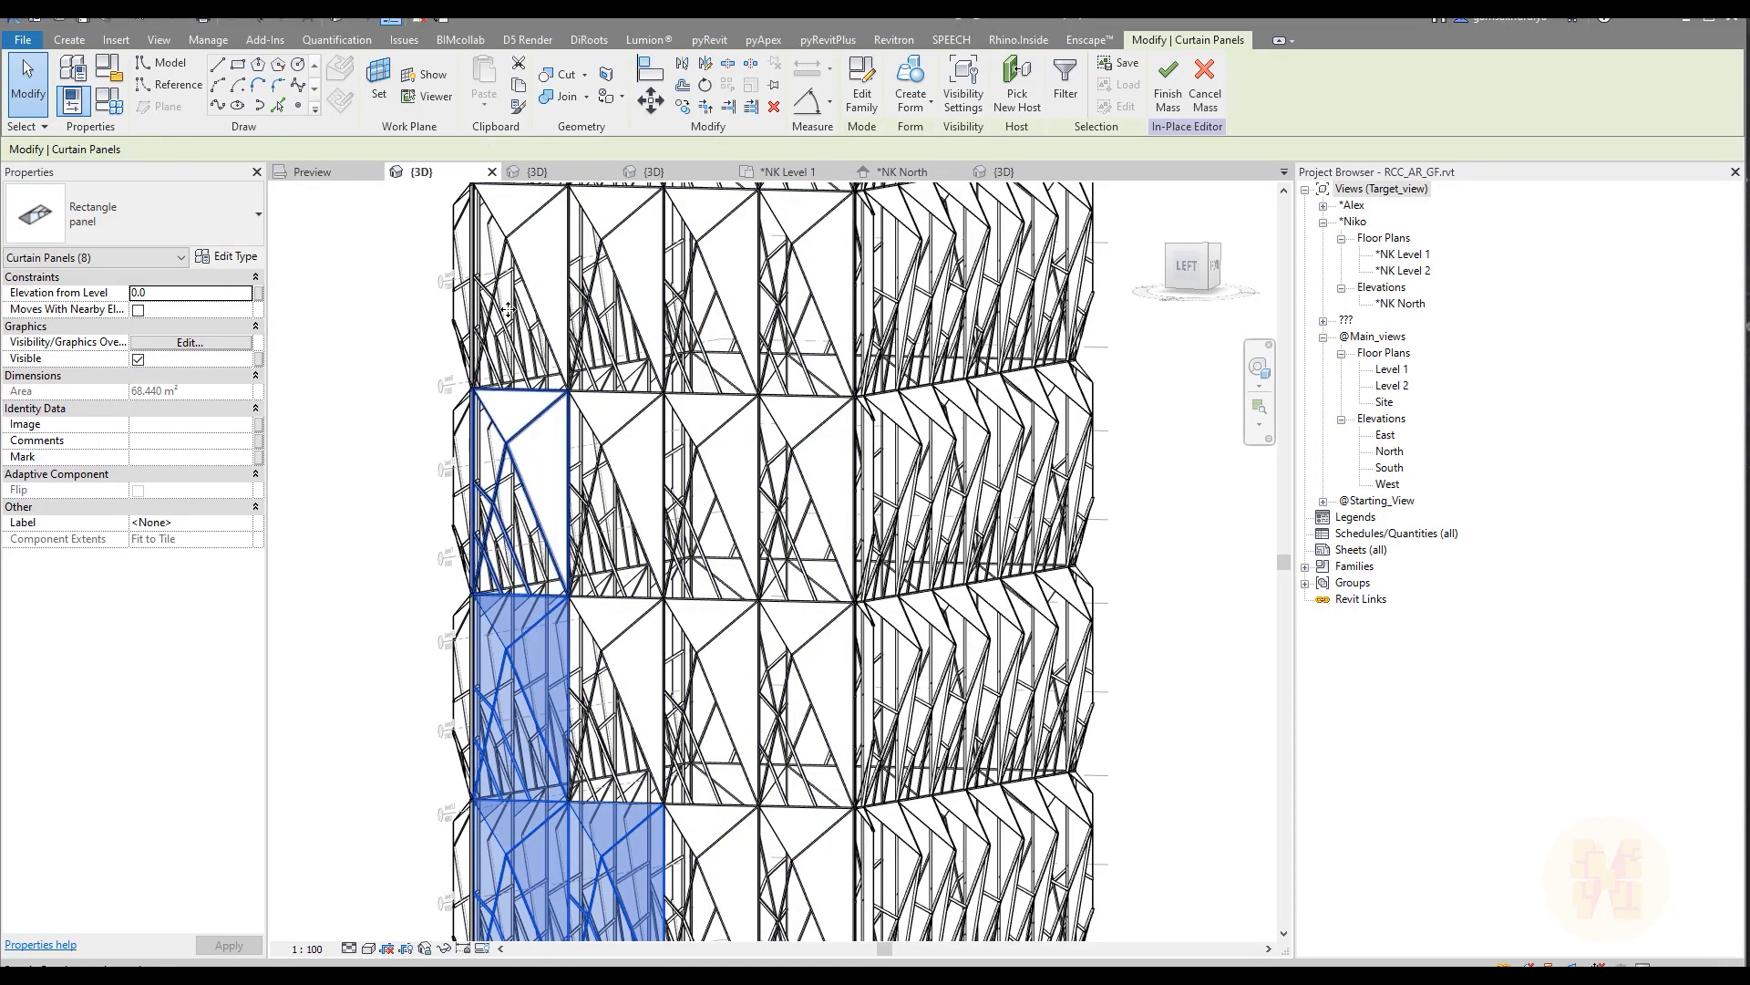
{"action": "left_click", "coordinate": [534, 239], "text": "ctrl"}
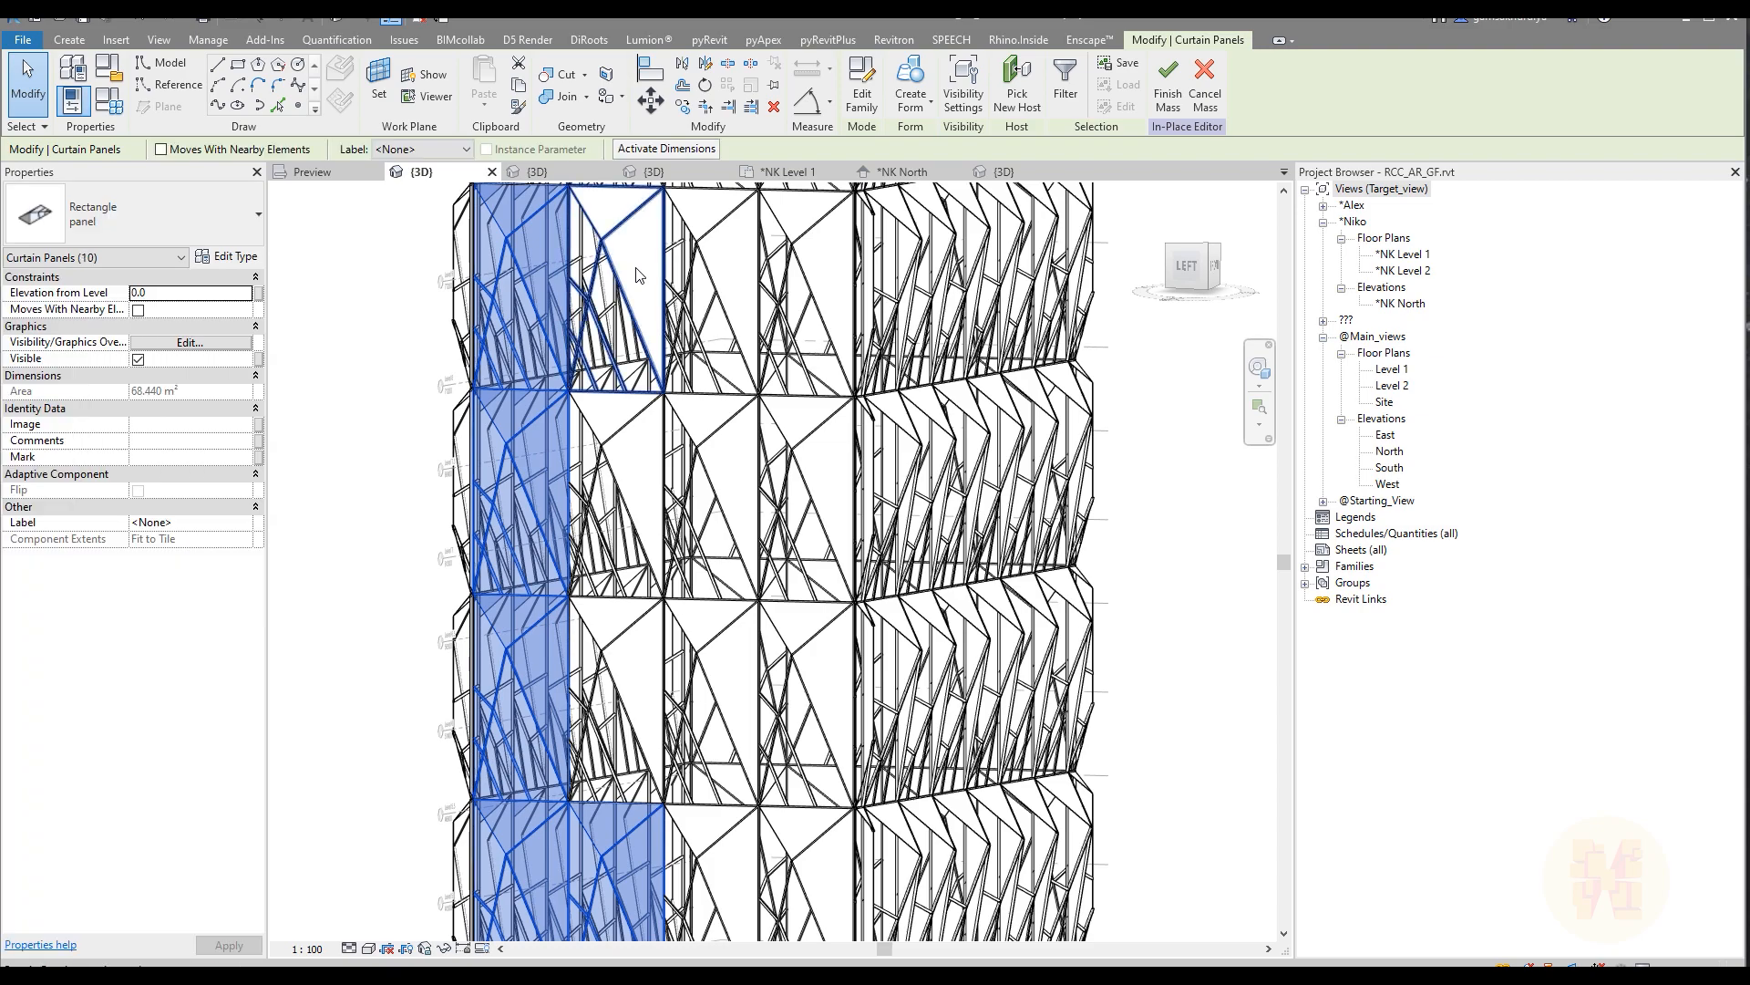
{"action": "left_click", "coordinate": [636, 266], "text": "ctrl"}
{"action": "left_click", "coordinate": [622, 529], "text": "ctrl"}
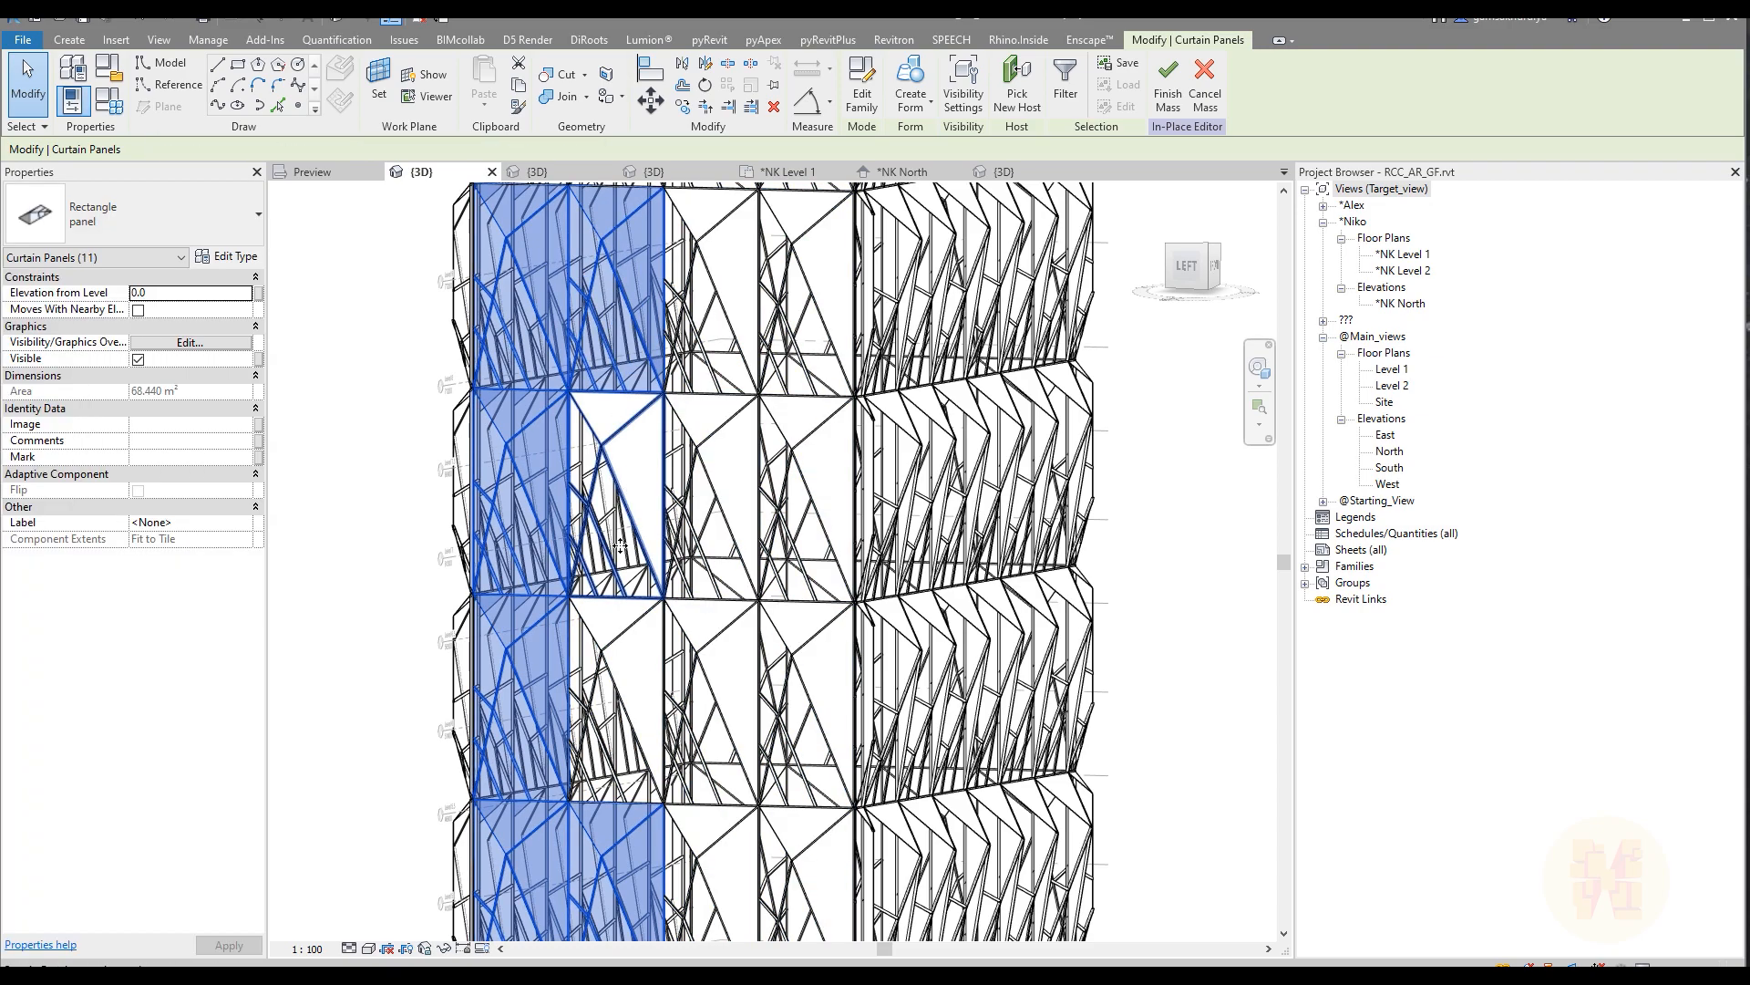
{"action": "left_click", "coordinate": [621, 658], "text": "ctrl"}
{"action": "left_click", "coordinate": [145, 206]}
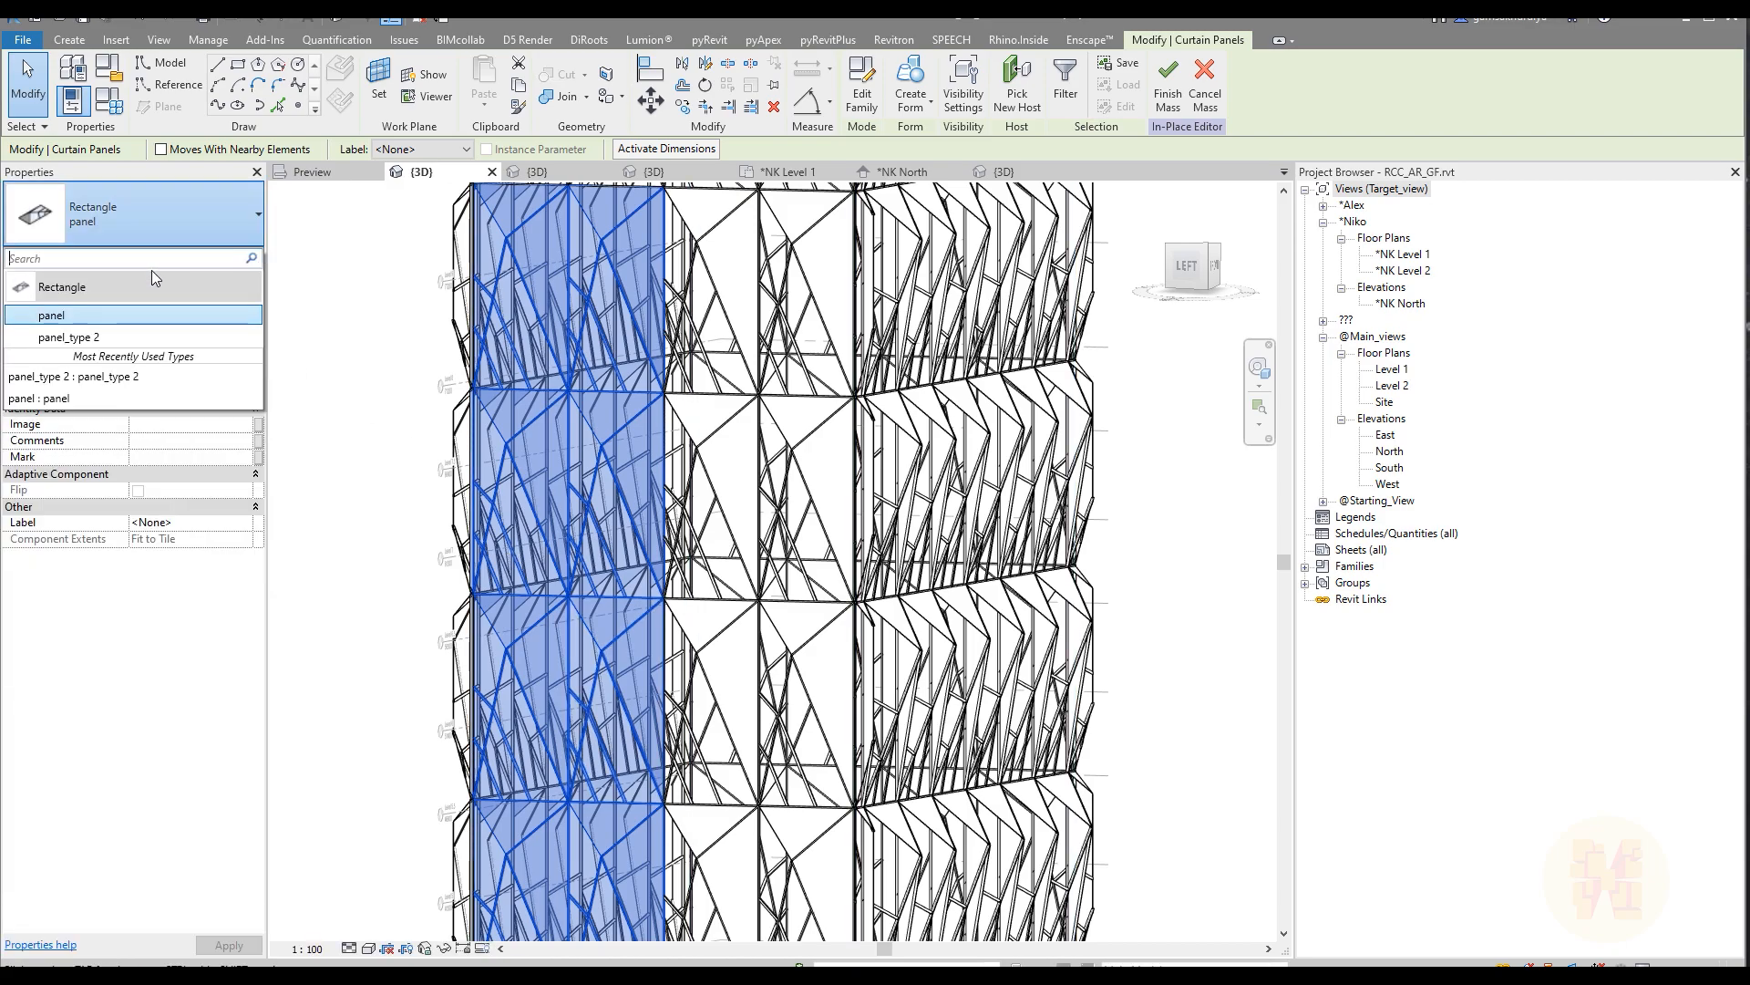
{"action": "left_click", "coordinate": [130, 336]}
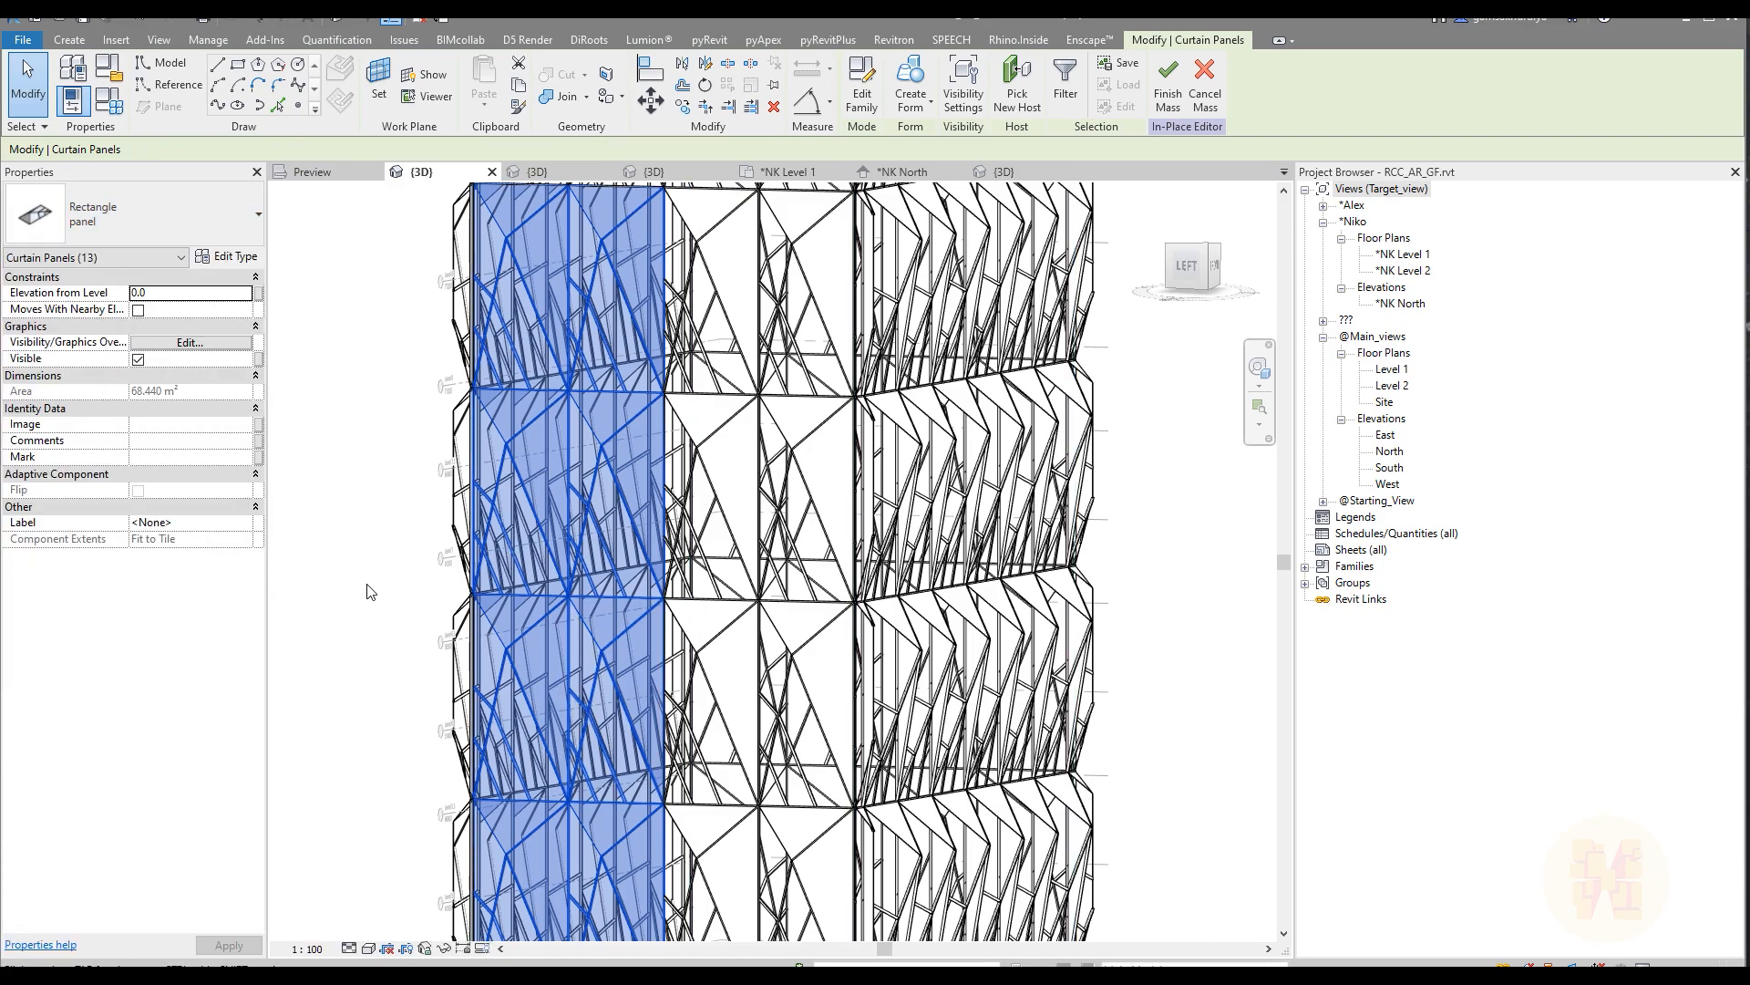
Step: Compare the left face's mirrored panel pattern with the reference facade photo and inspect the tower's adjoining sides
{"action": "scroll", "coordinate": [621, 524], "scroll_direction": "down", "scroll_amount": 2}
{"action": "middle_click_drag", "start_coordinate": [621, 524], "coordinate": [831, 529], "text": "shift"}
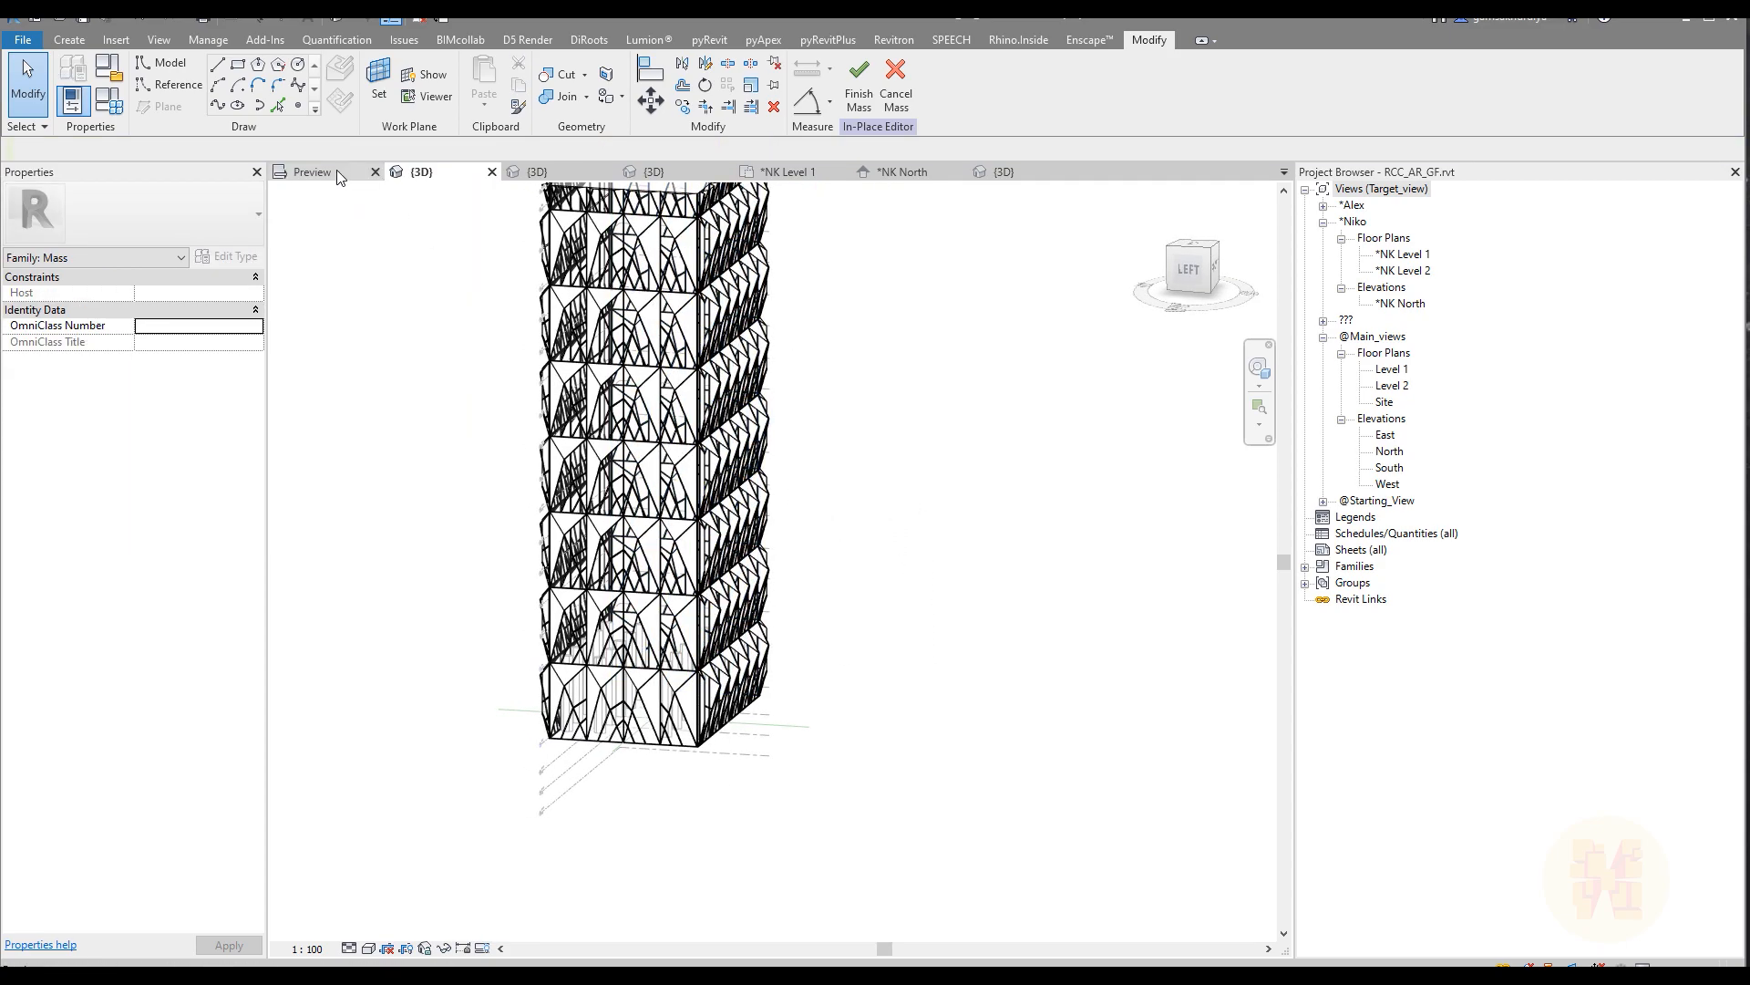
{"action": "left_click", "coordinate": [336, 171]}
{"action": "scroll", "coordinate": [763, 500], "scroll_direction": "down", "scroll_amount": 4}
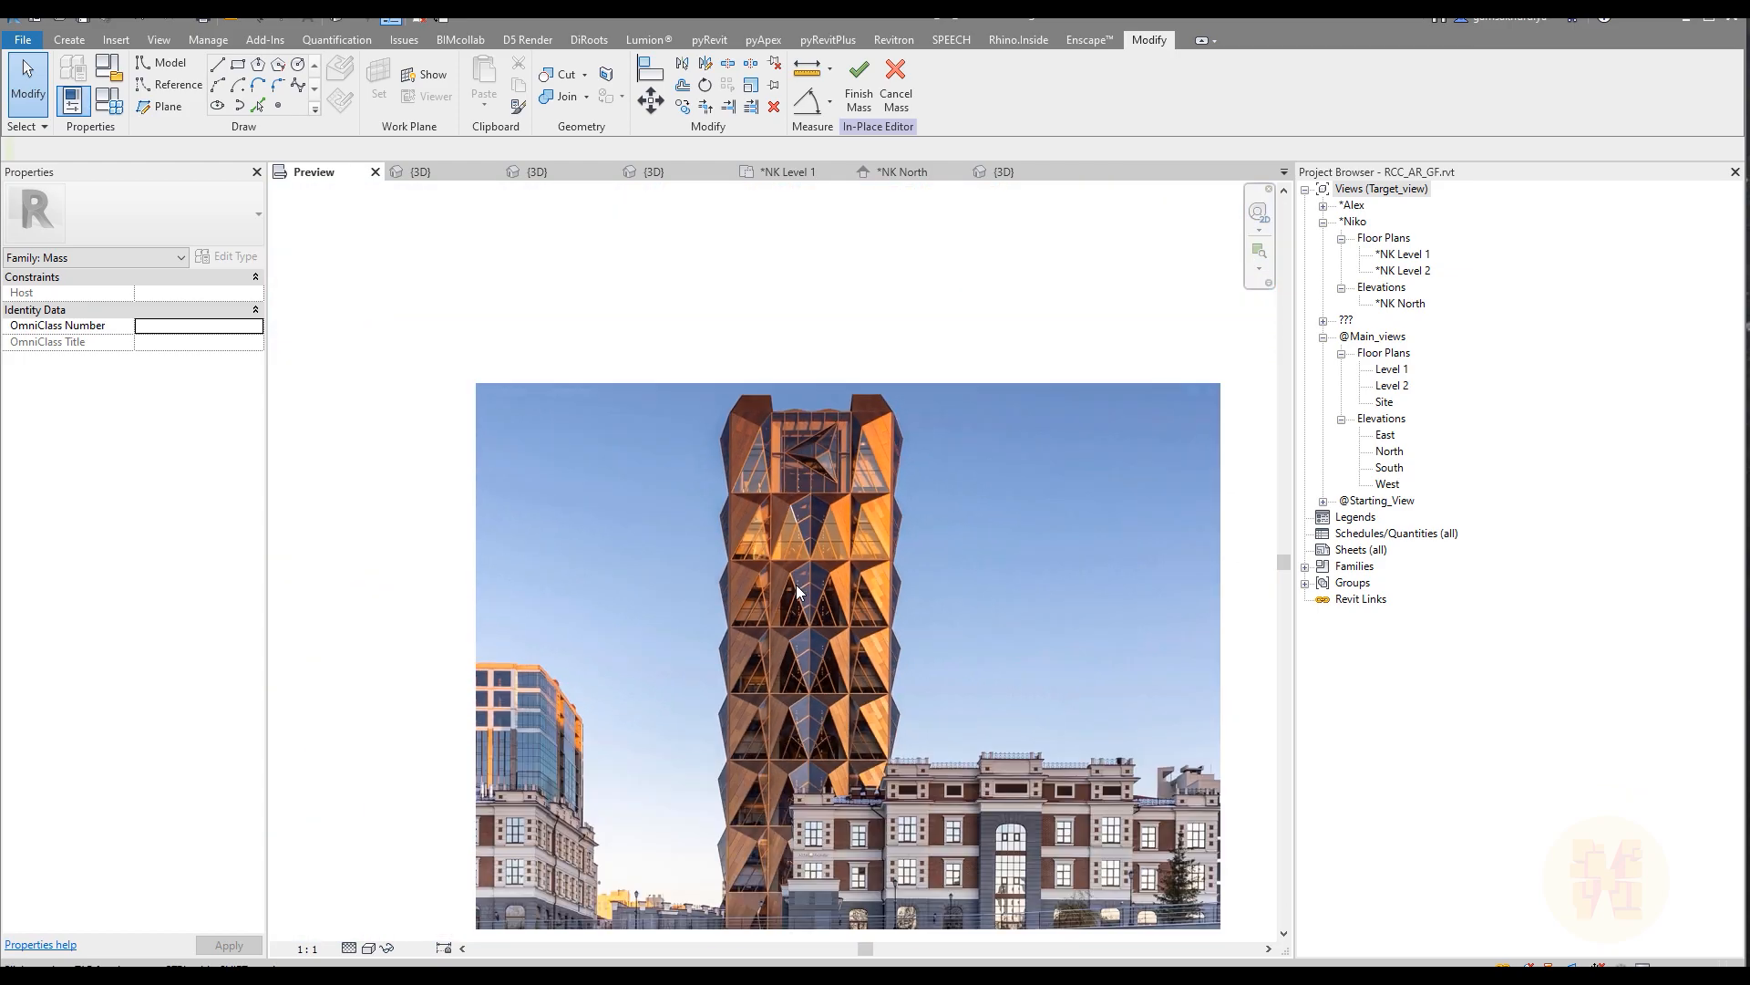
{"action": "scroll", "coordinate": [817, 825], "scroll_direction": "up", "scroll_amount": 2}
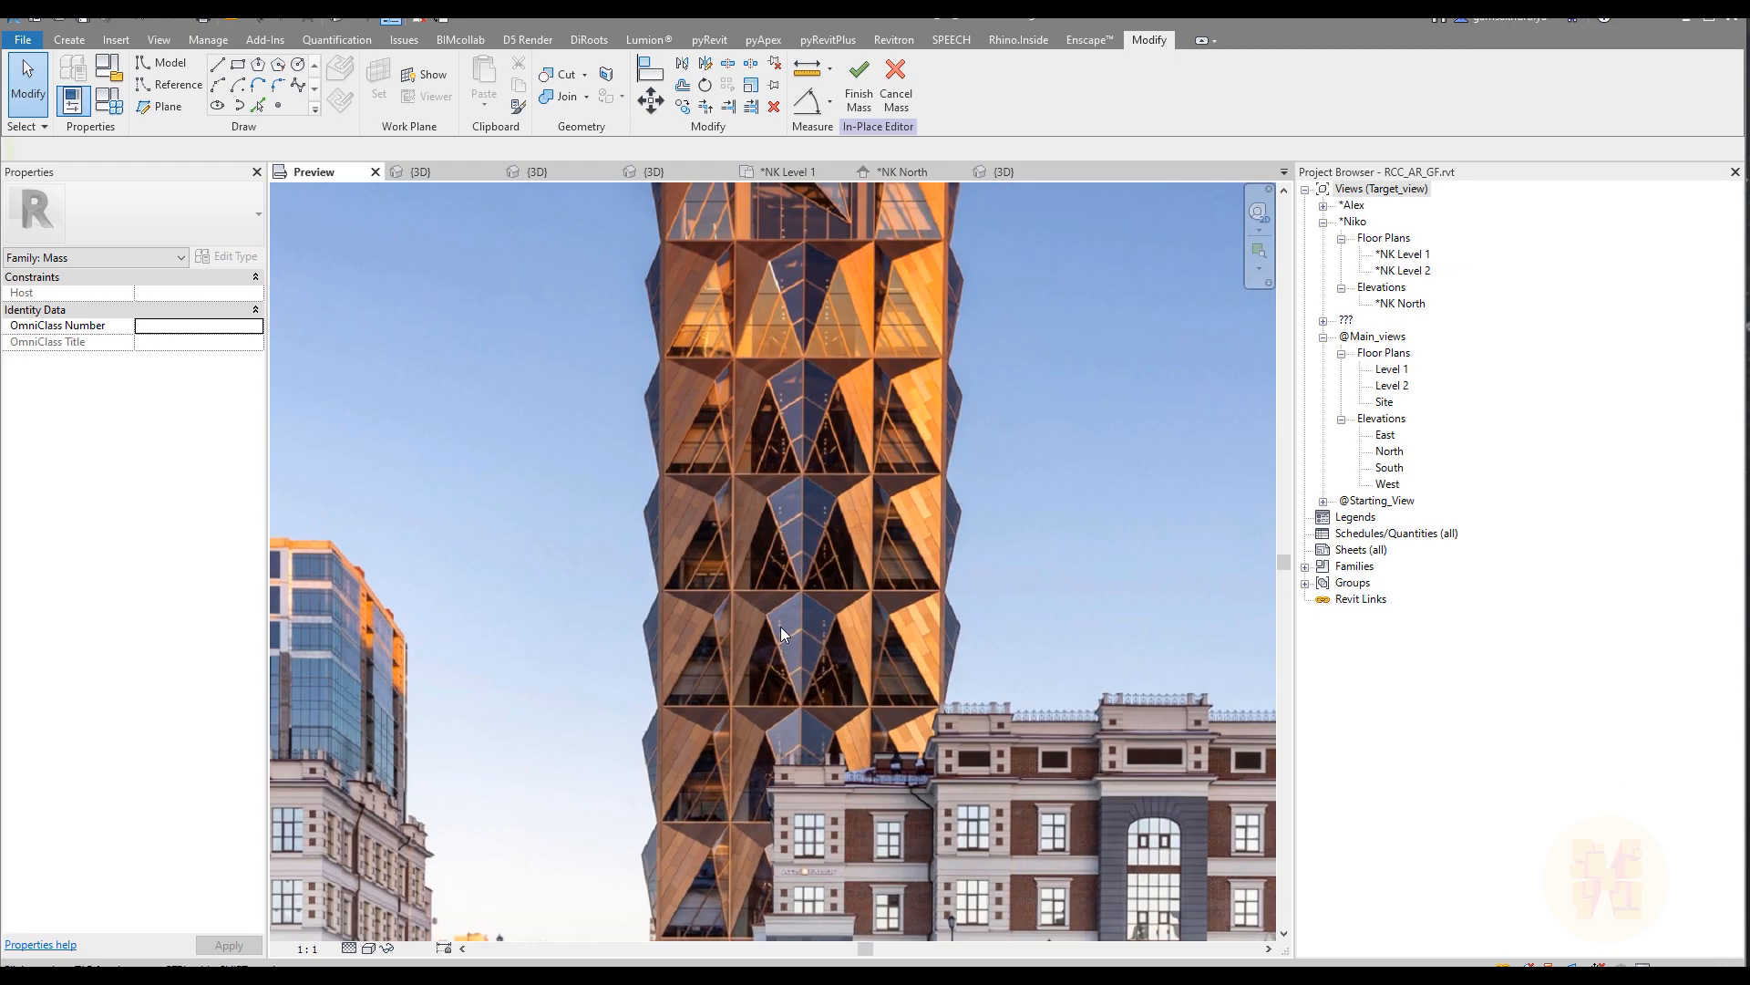
{"action": "scroll", "coordinate": [780, 627], "scroll_direction": "down", "scroll_amount": 3}
{"action": "scroll", "coordinate": [785, 602], "scroll_direction": "up", "scroll_amount": 3}
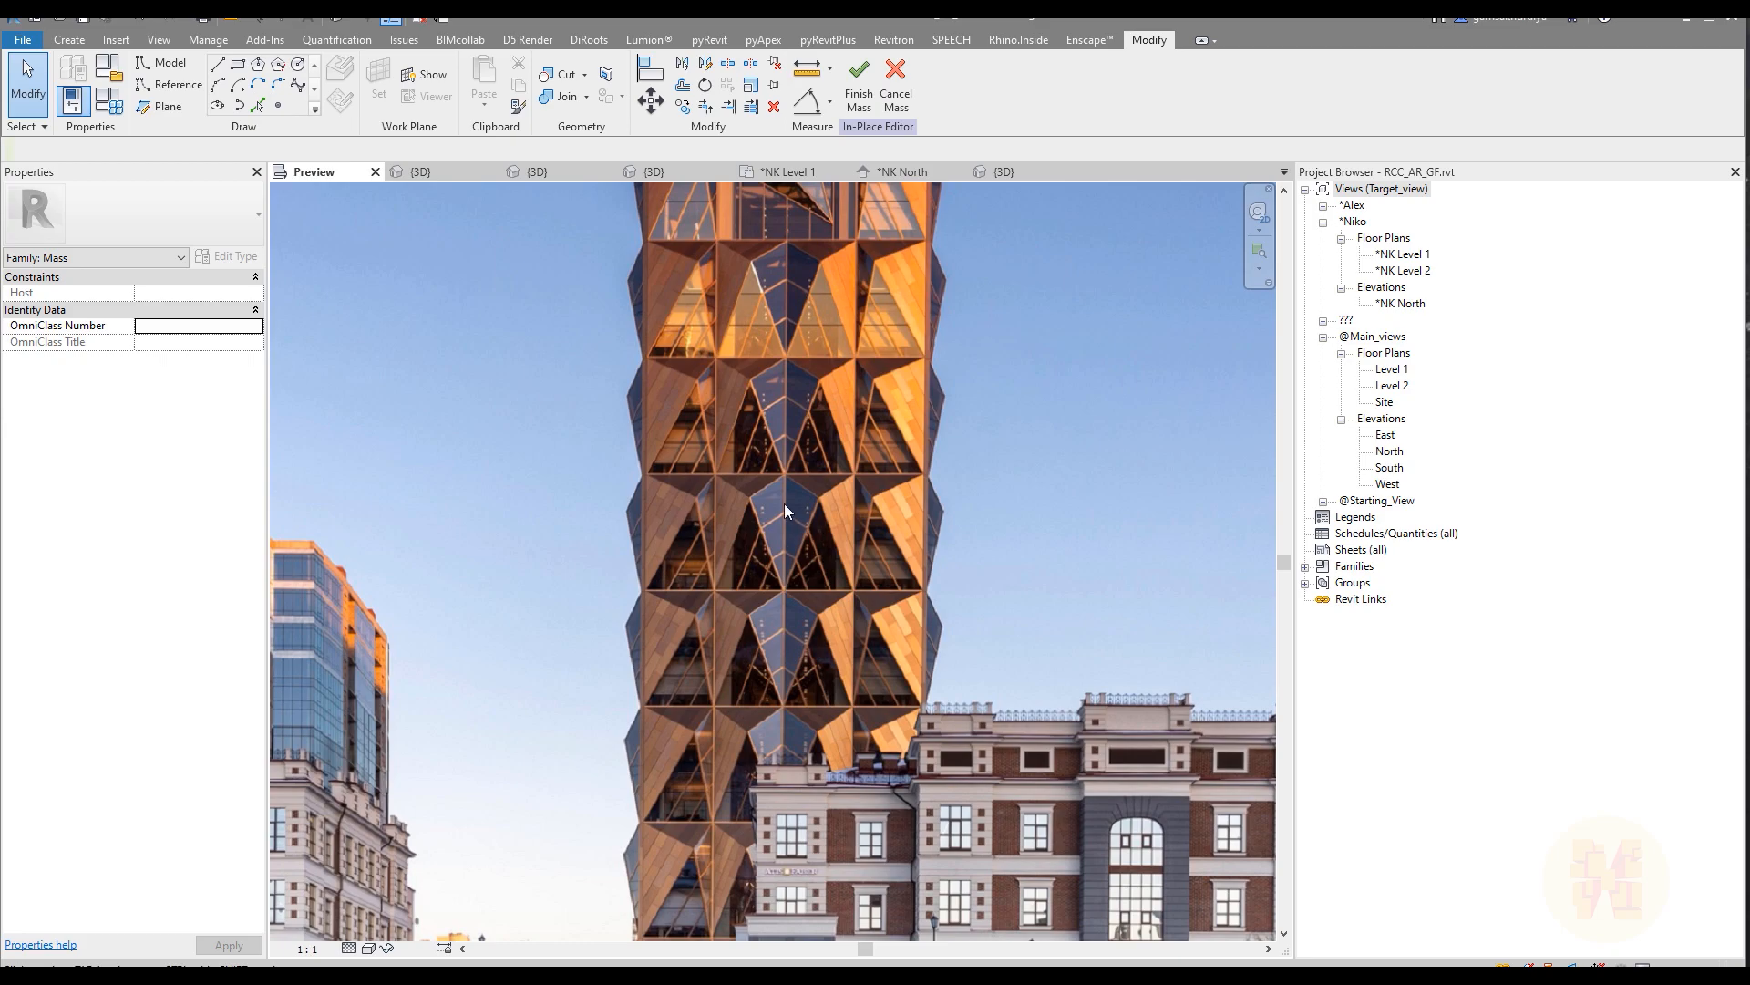
{"action": "left_click", "coordinate": [423, 173]}
{"action": "middle_click_drag", "start_coordinate": [963, 583], "coordinate": [748, 401], "text": "shift"}
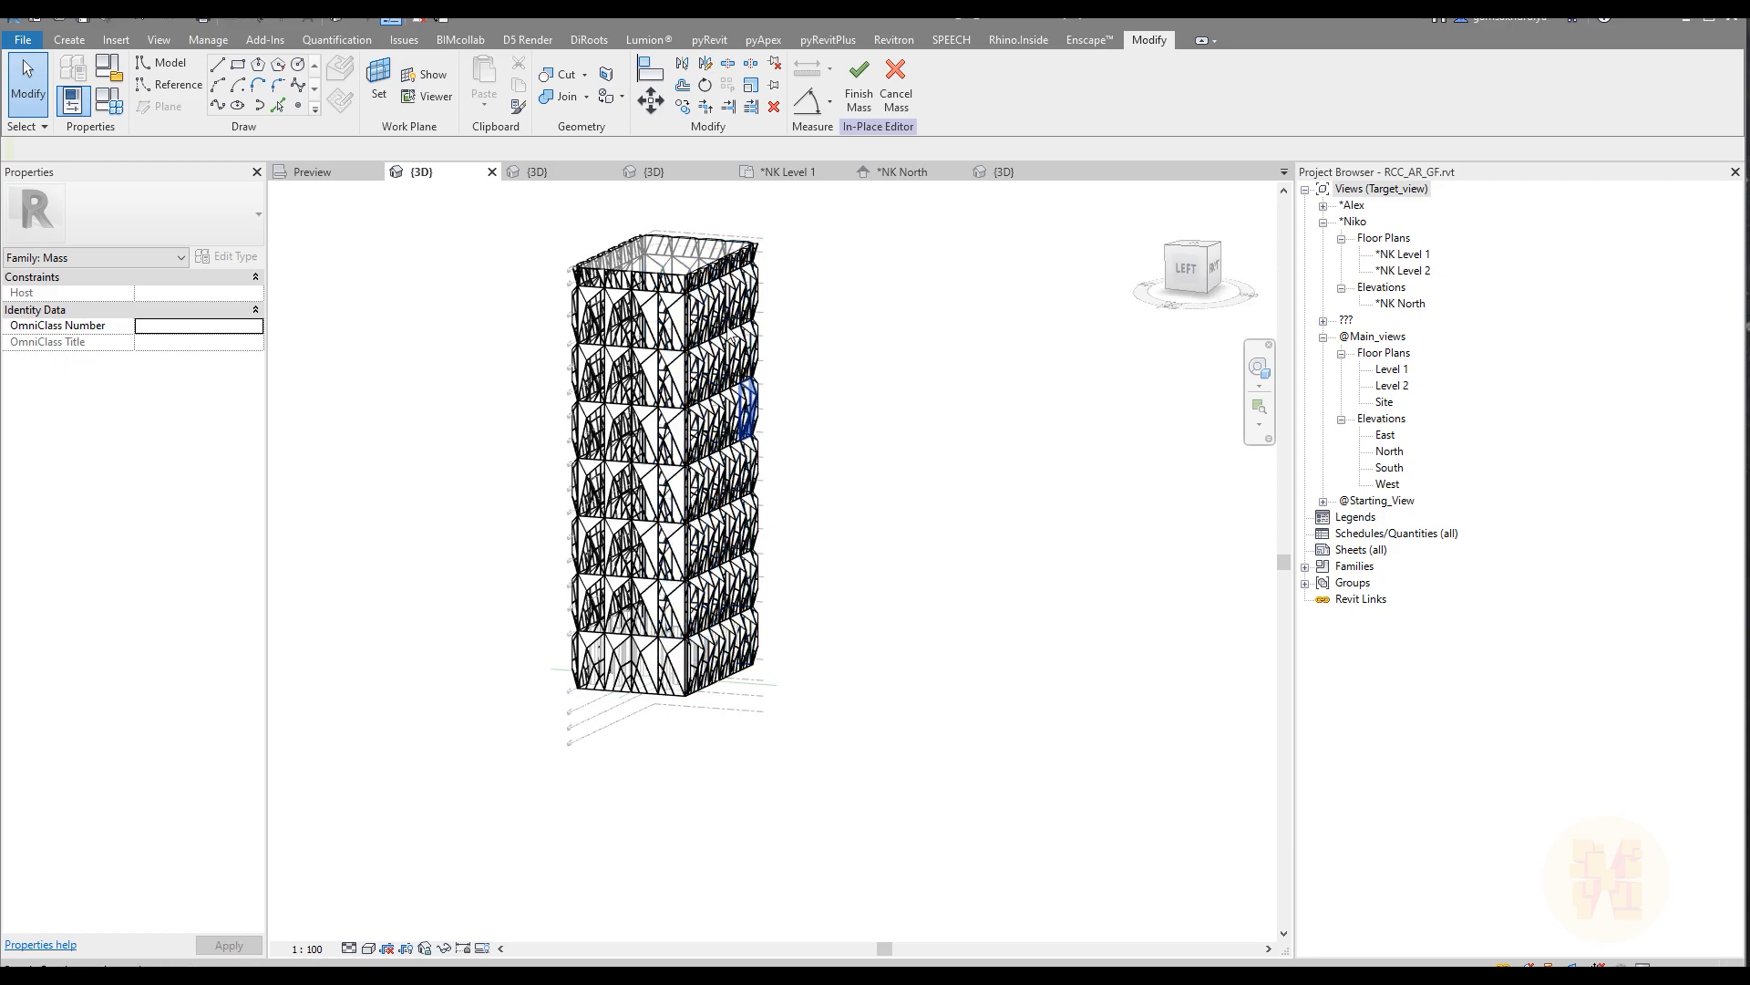
{"action": "middle_click_drag", "start_coordinate": [672, 498], "coordinate": [953, 519], "text": "shift"}
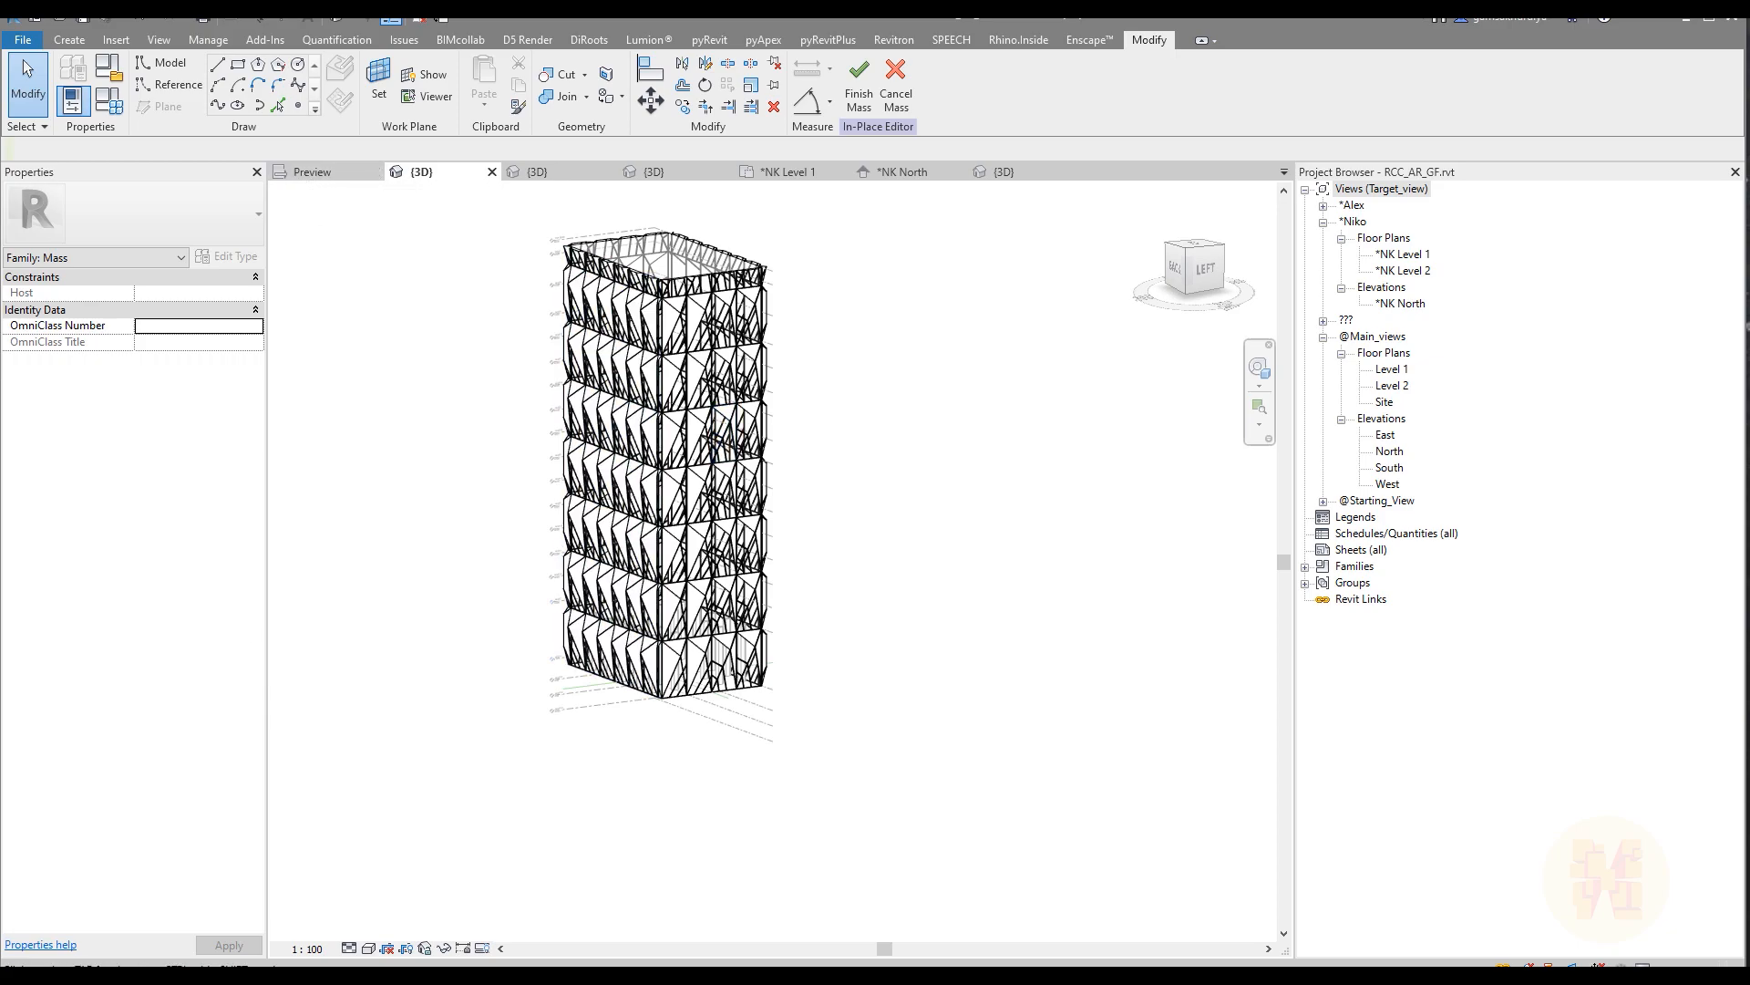
Step: Switch to PureRef and load the recent reference scene xx.pur
{"action": "key", "text": "super"}
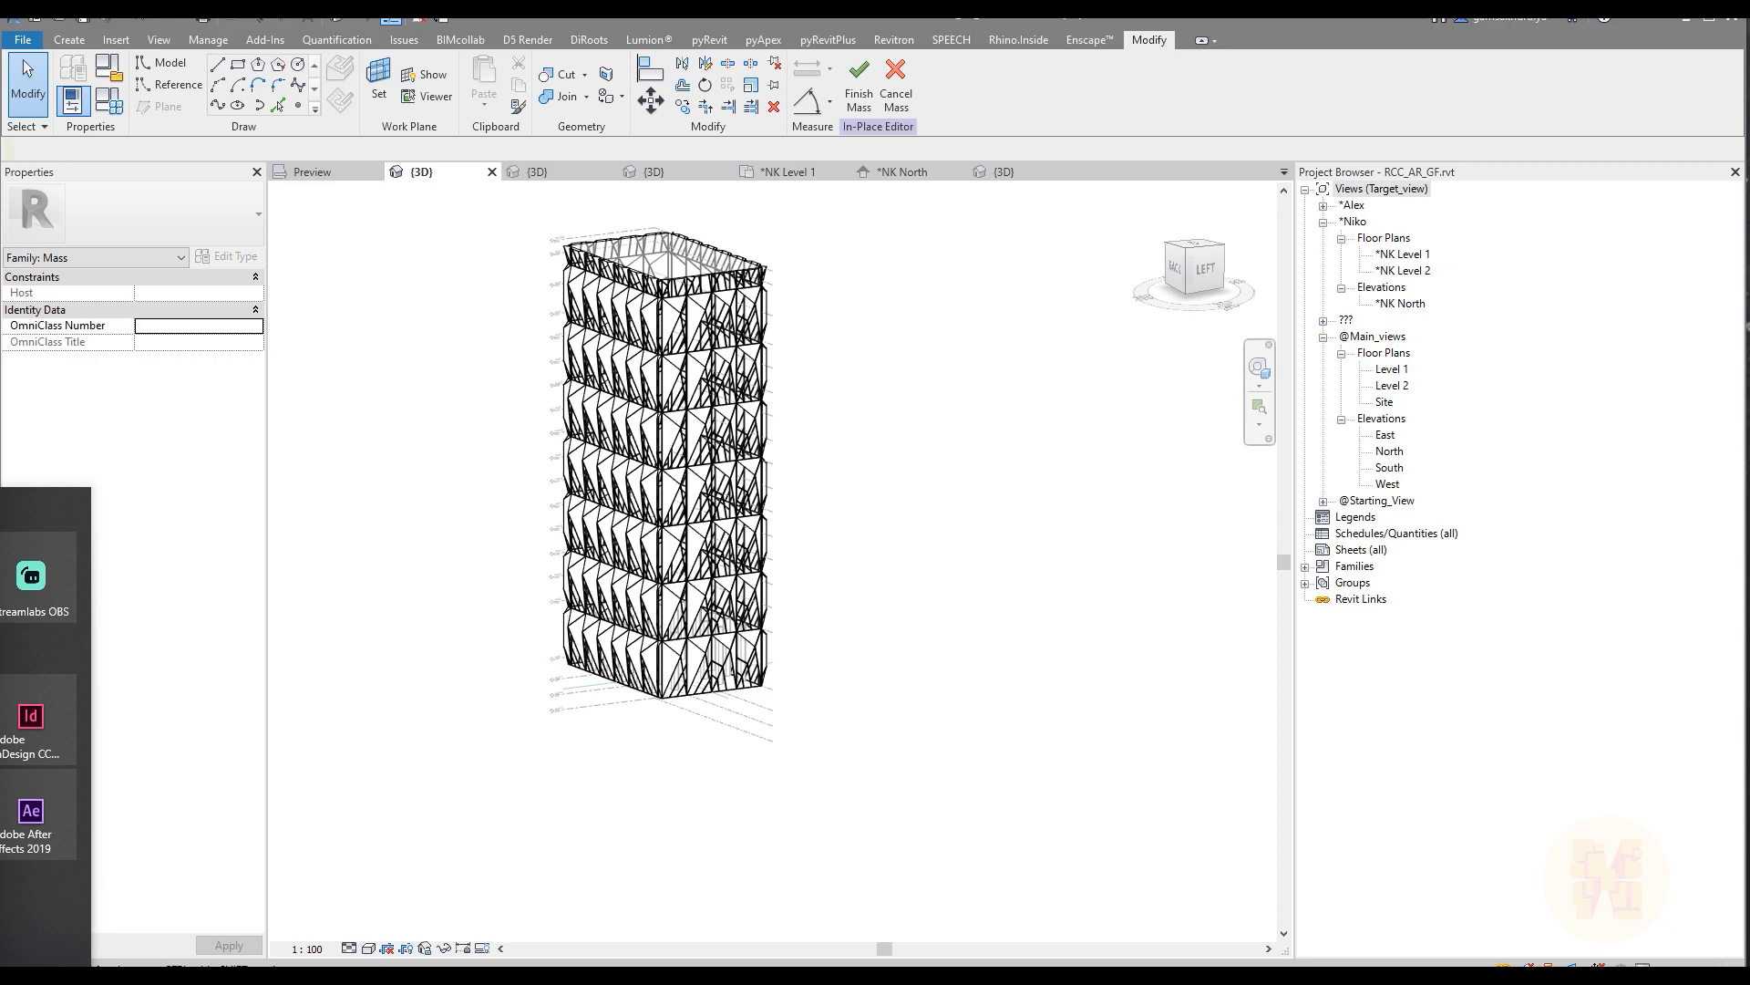
{"action": "key", "text": "super"}
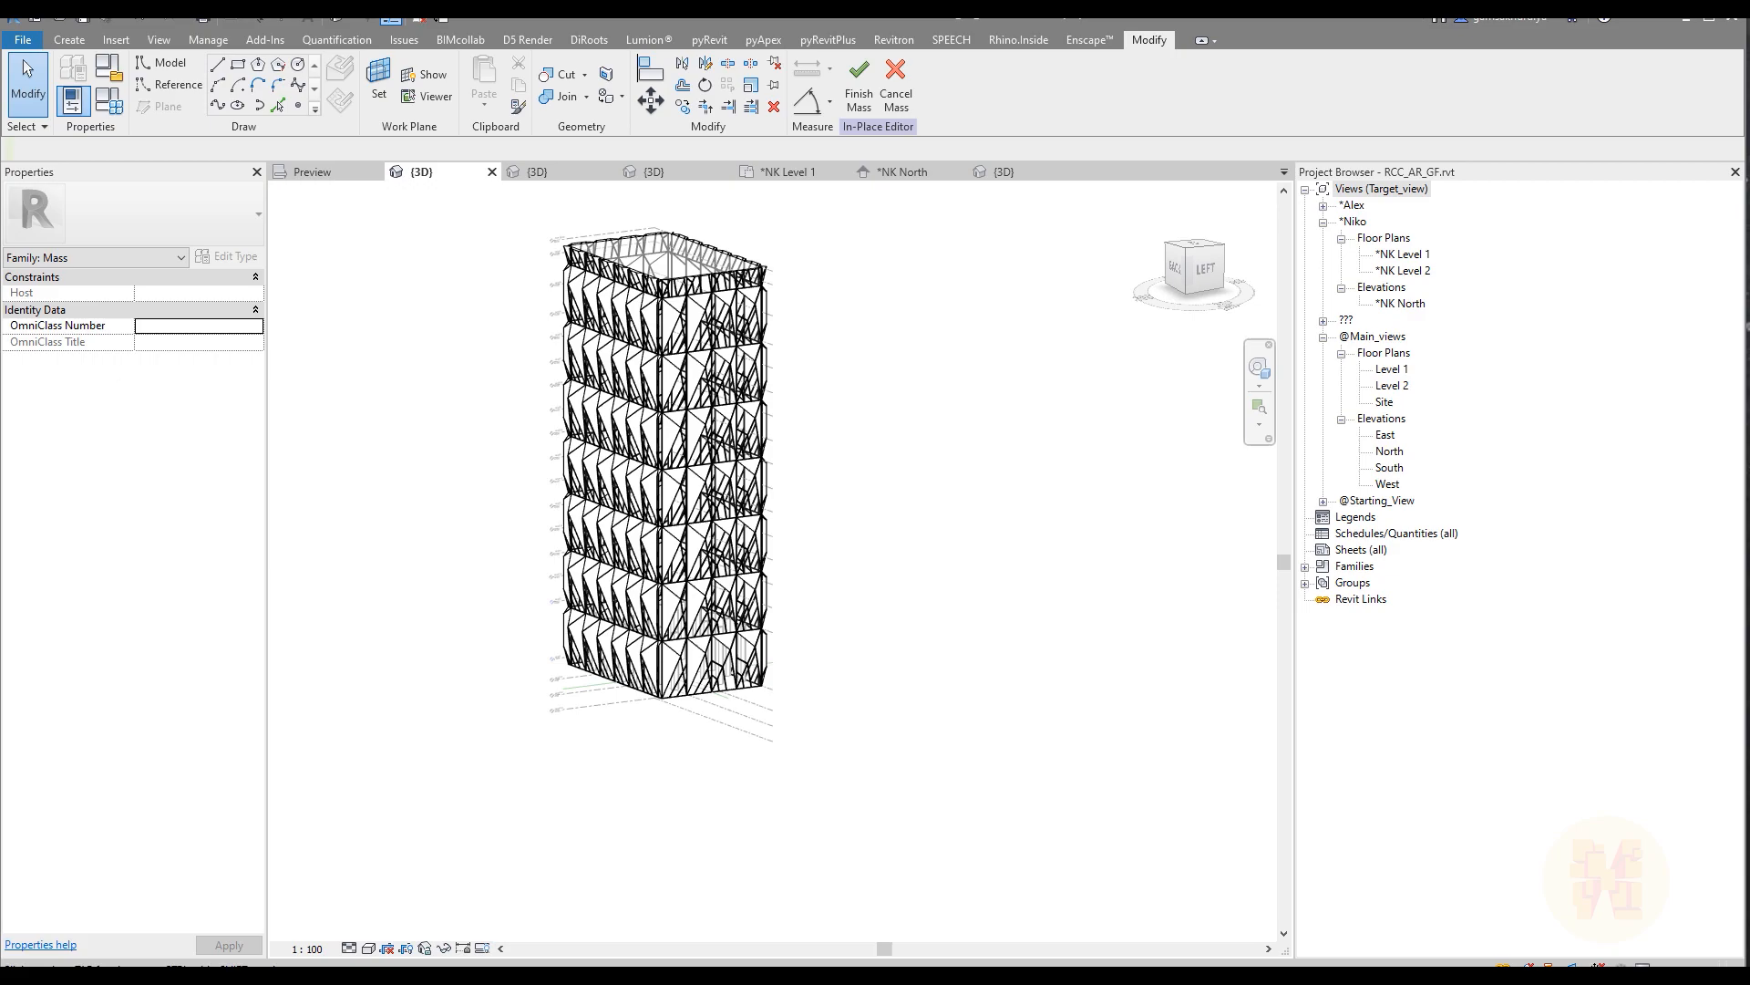
{"action": "right_click", "coordinate": [522, 425]}
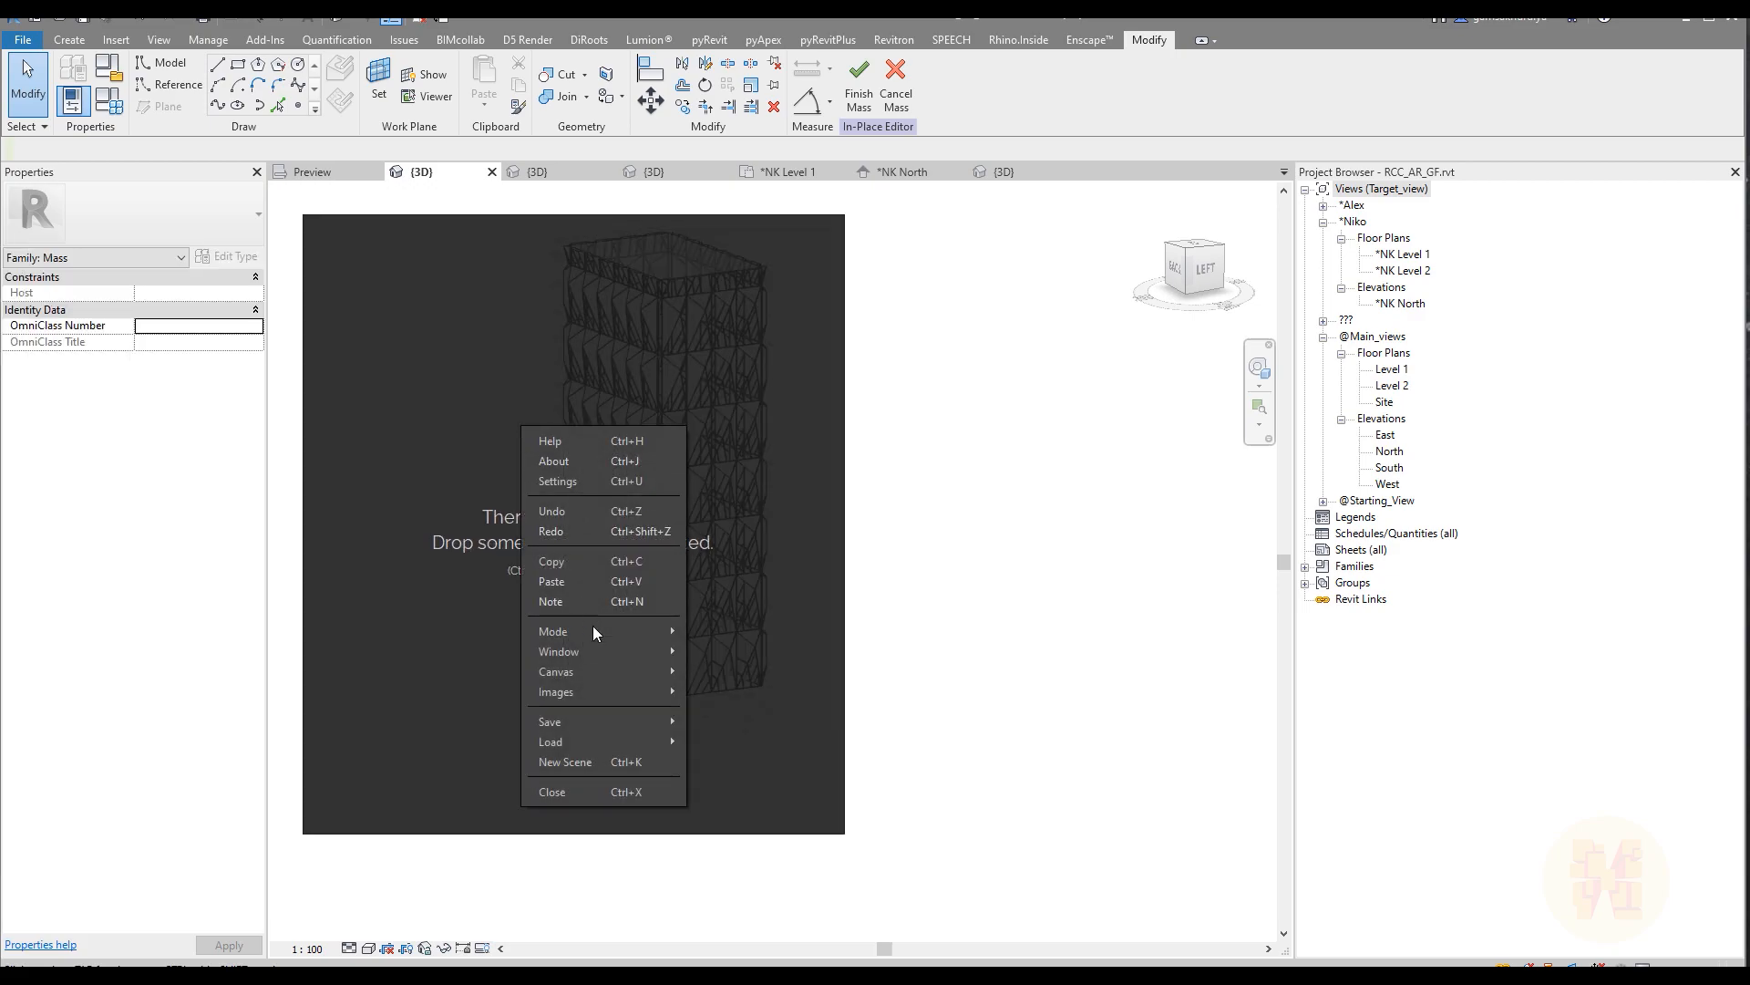
{"action": "mouse_move", "coordinate": [587, 742]}
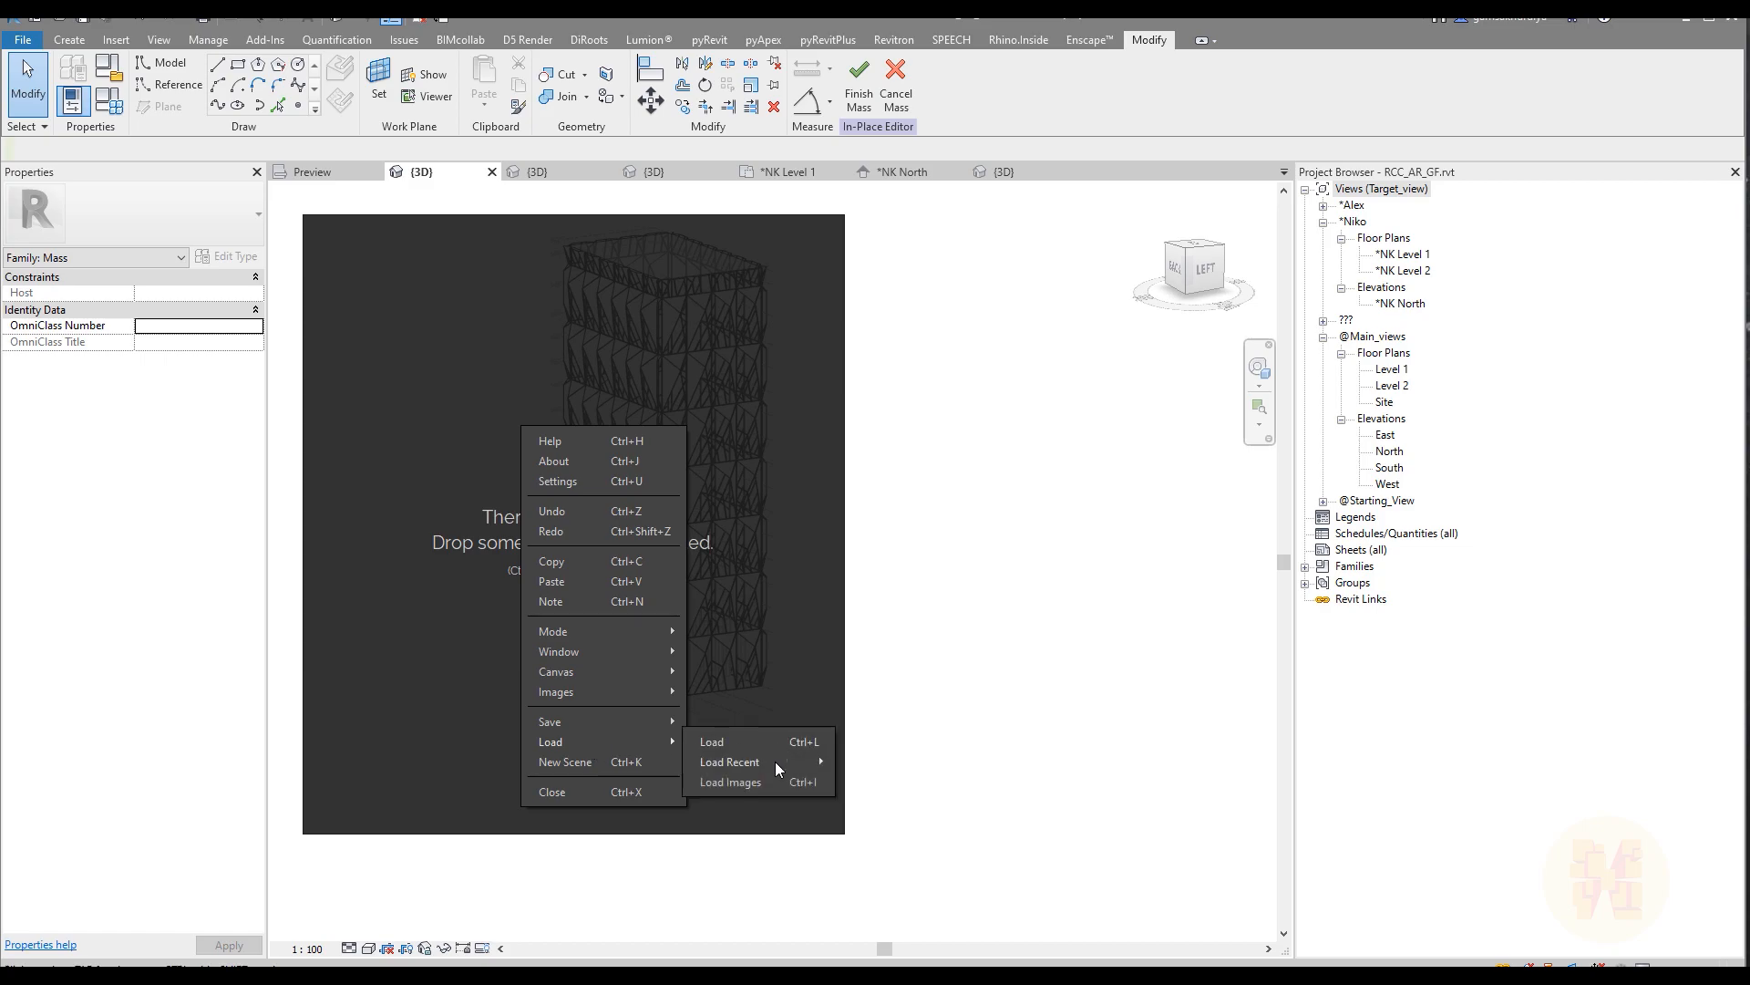
{"action": "mouse_move", "coordinate": [775, 762]}
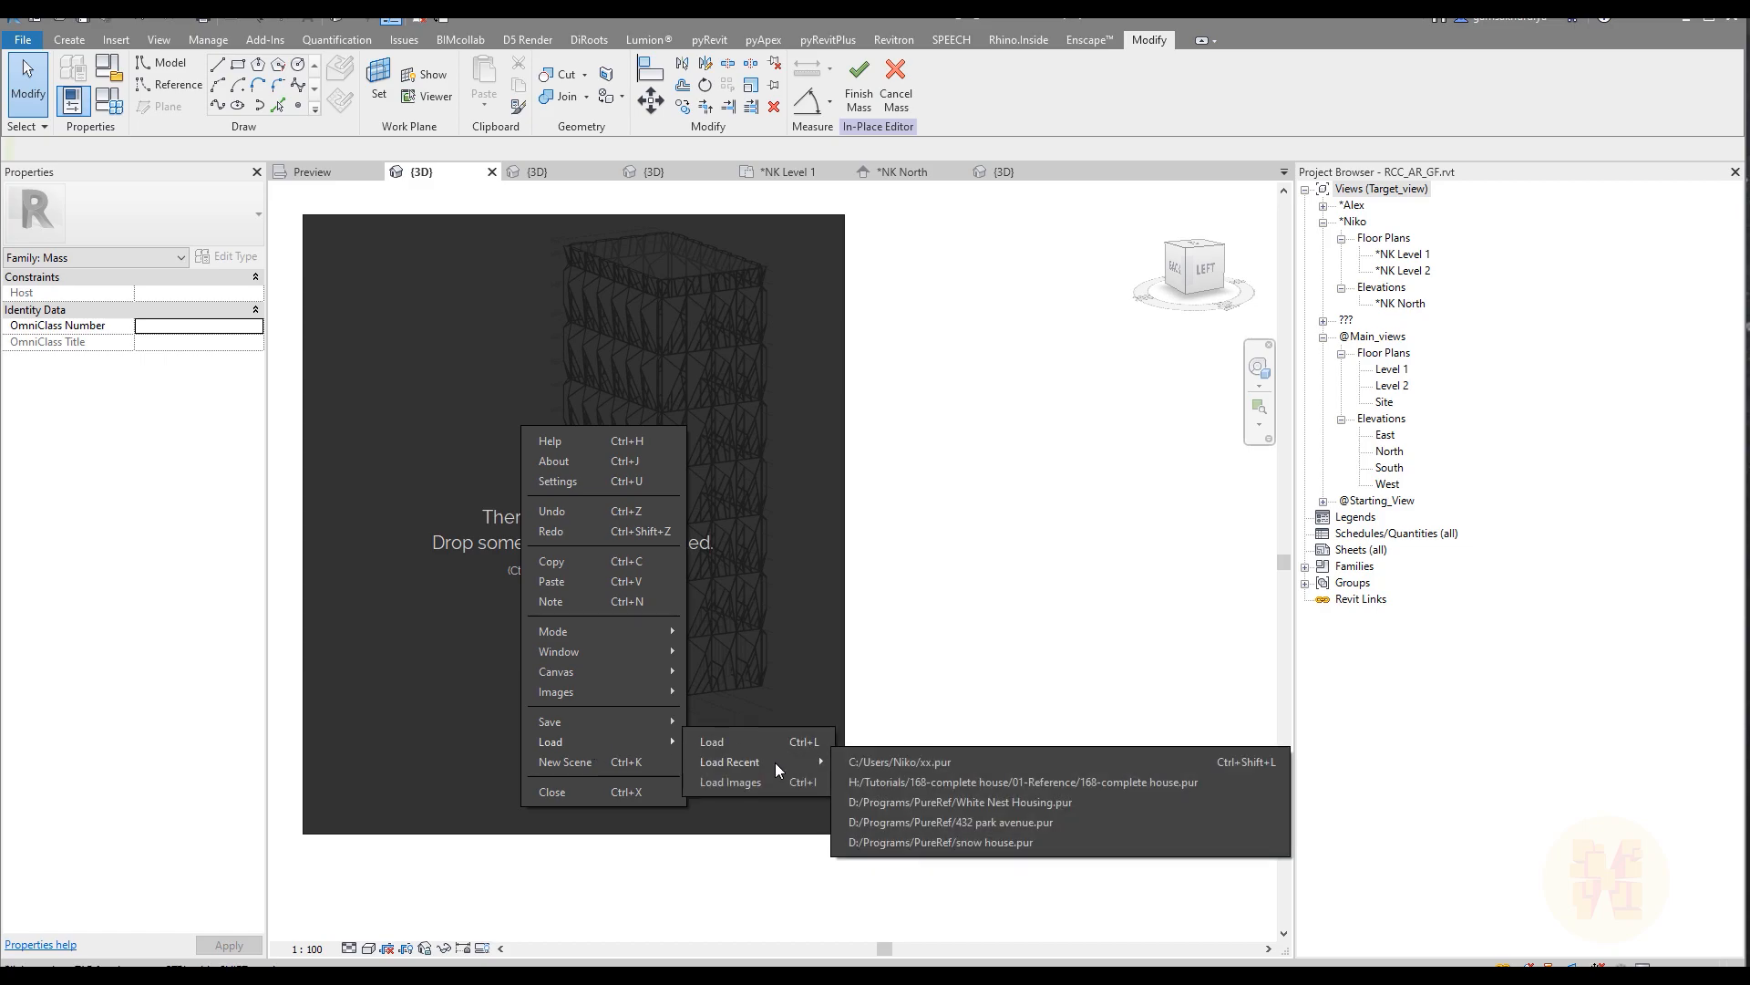
{"action": "left_click", "coordinate": [952, 762]}
Step: Examine the reference photos of the tower for the facade panel pattern, the side elevations and the corner details
{"action": "scroll", "coordinate": [488, 583], "scroll_direction": "up", "scroll_amount": 3}
{"action": "scroll", "coordinate": [775, 757], "scroll_direction": "up", "scroll_amount": 9}
{"action": "right_click_drag", "start_coordinate": [726, 688], "coordinate": [673, 504]}
{"action": "left_click_drag", "start_coordinate": [786, 647], "coordinate": [932, 823]}
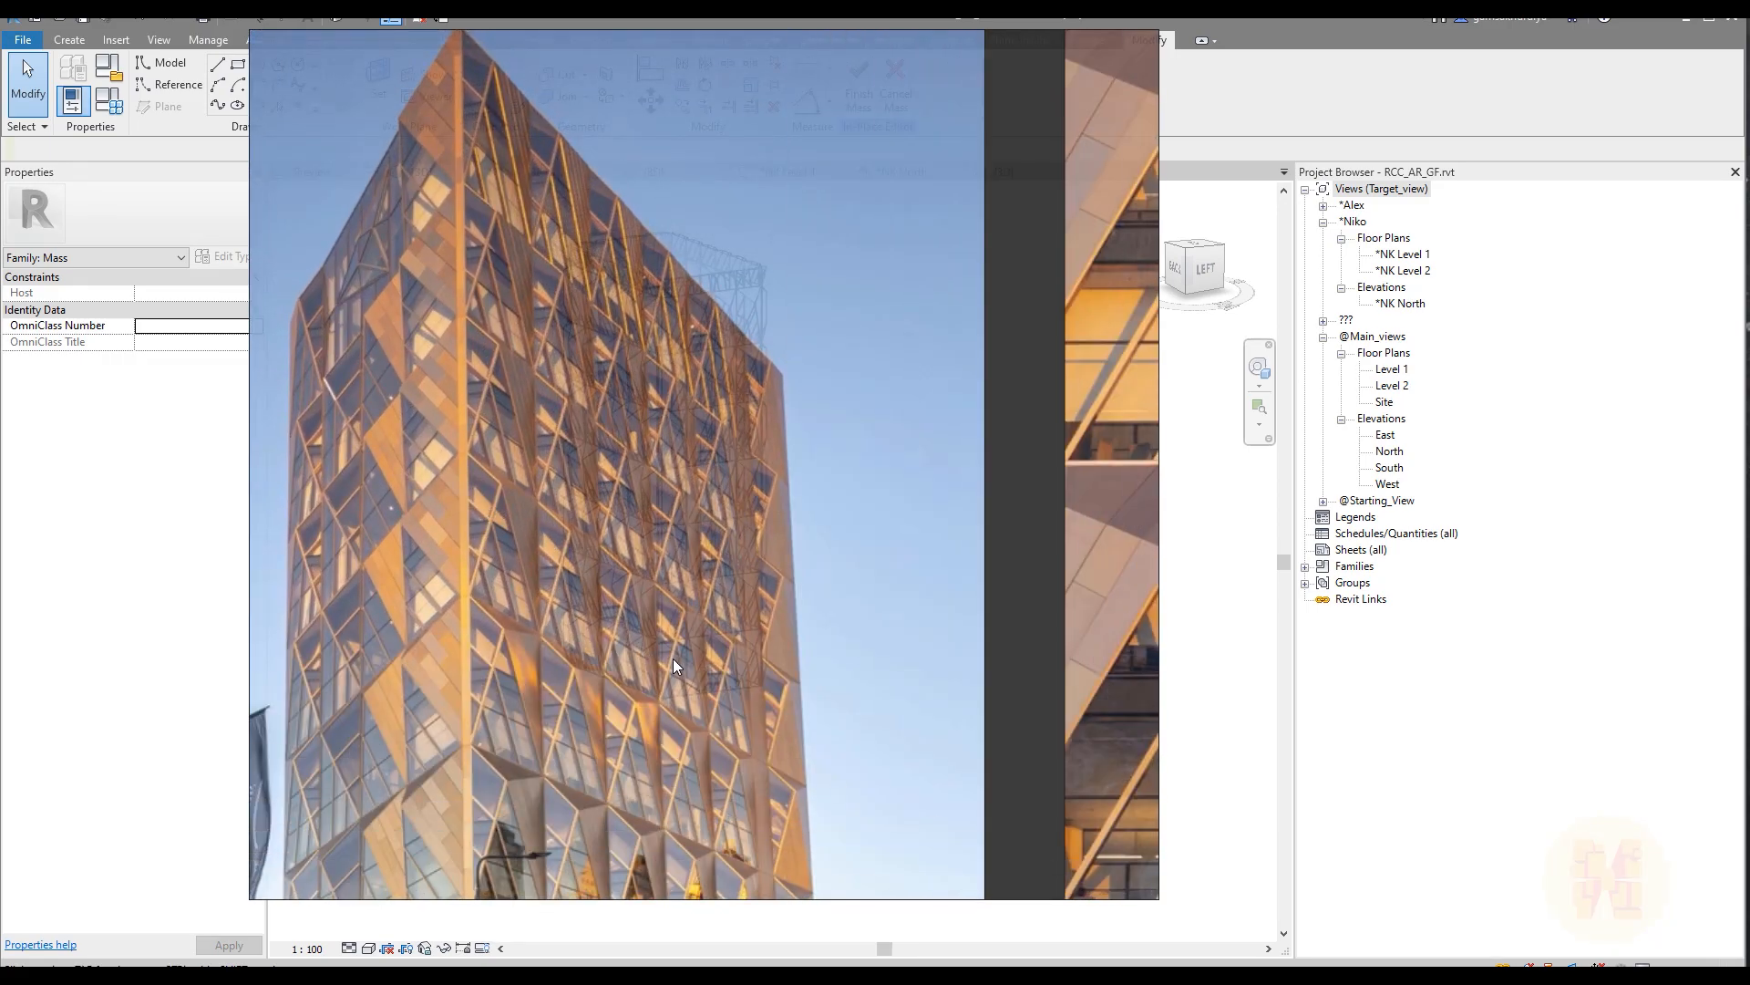
{"action": "scroll", "coordinate": [668, 657], "scroll_direction": "down", "scroll_amount": 5}
{"action": "scroll", "coordinate": [676, 720], "scroll_direction": "up", "scroll_amount": 2}
{"action": "scroll", "coordinate": [631, 657], "scroll_direction": "down", "scroll_amount": 4}
{"action": "right_click_drag", "start_coordinate": [652, 355], "coordinate": [715, 418]}
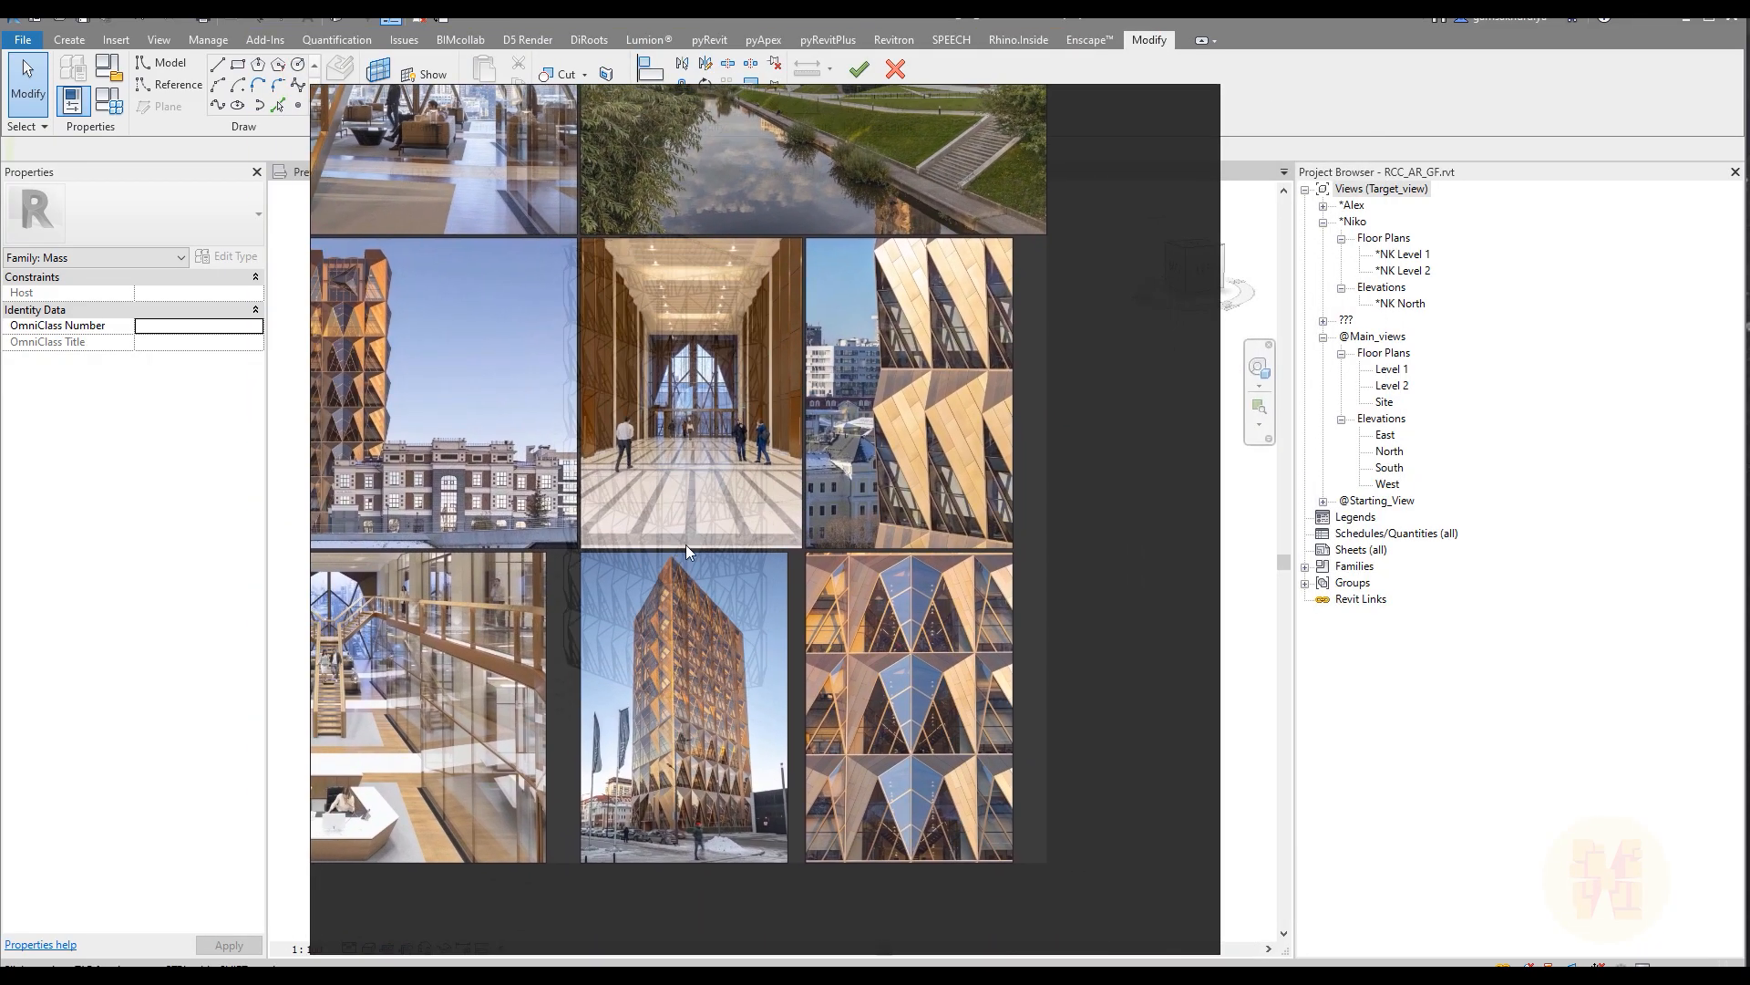
{"action": "middle_click_drag", "start_coordinate": [675, 540], "coordinate": [744, 556]}
{"action": "scroll", "coordinate": [996, 404], "scroll_direction": "up", "scroll_amount": 5}
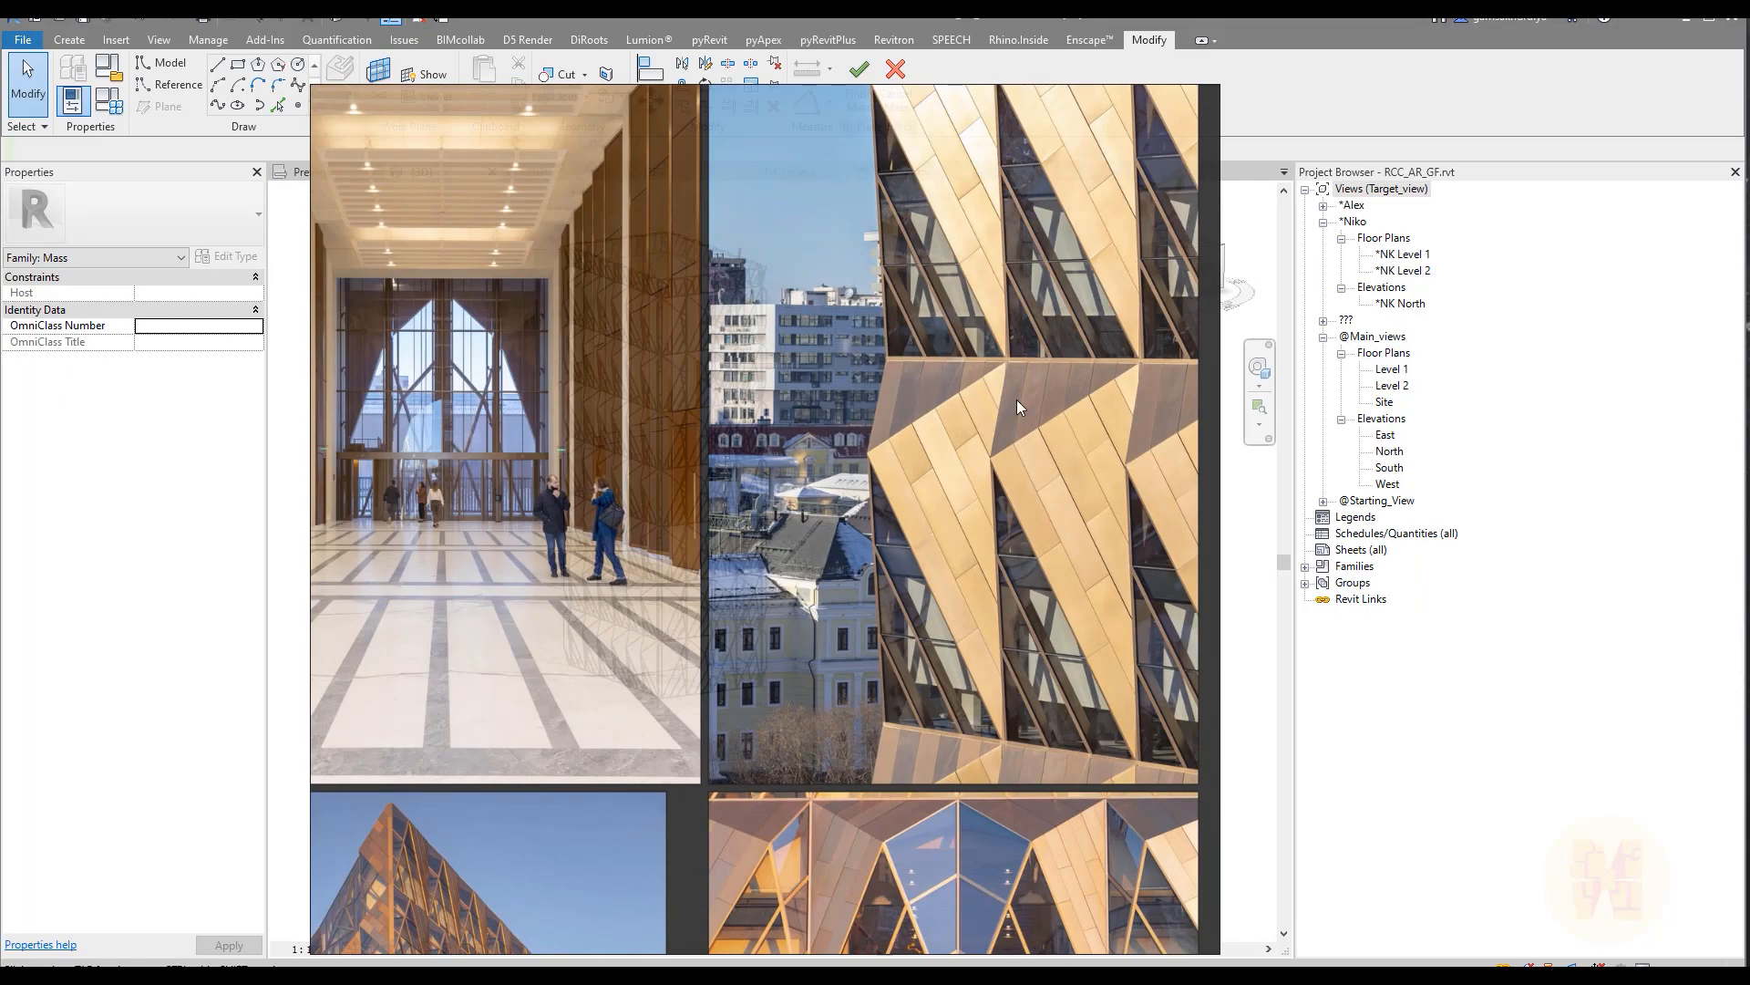
{"action": "scroll", "coordinate": [1033, 388], "scroll_direction": "down", "scroll_amount": 5}
{"action": "scroll", "coordinate": [820, 410], "scroll_direction": "up", "scroll_amount": 4}
{"action": "scroll", "coordinate": [727, 313], "scroll_direction": "down", "scroll_amount": 6}
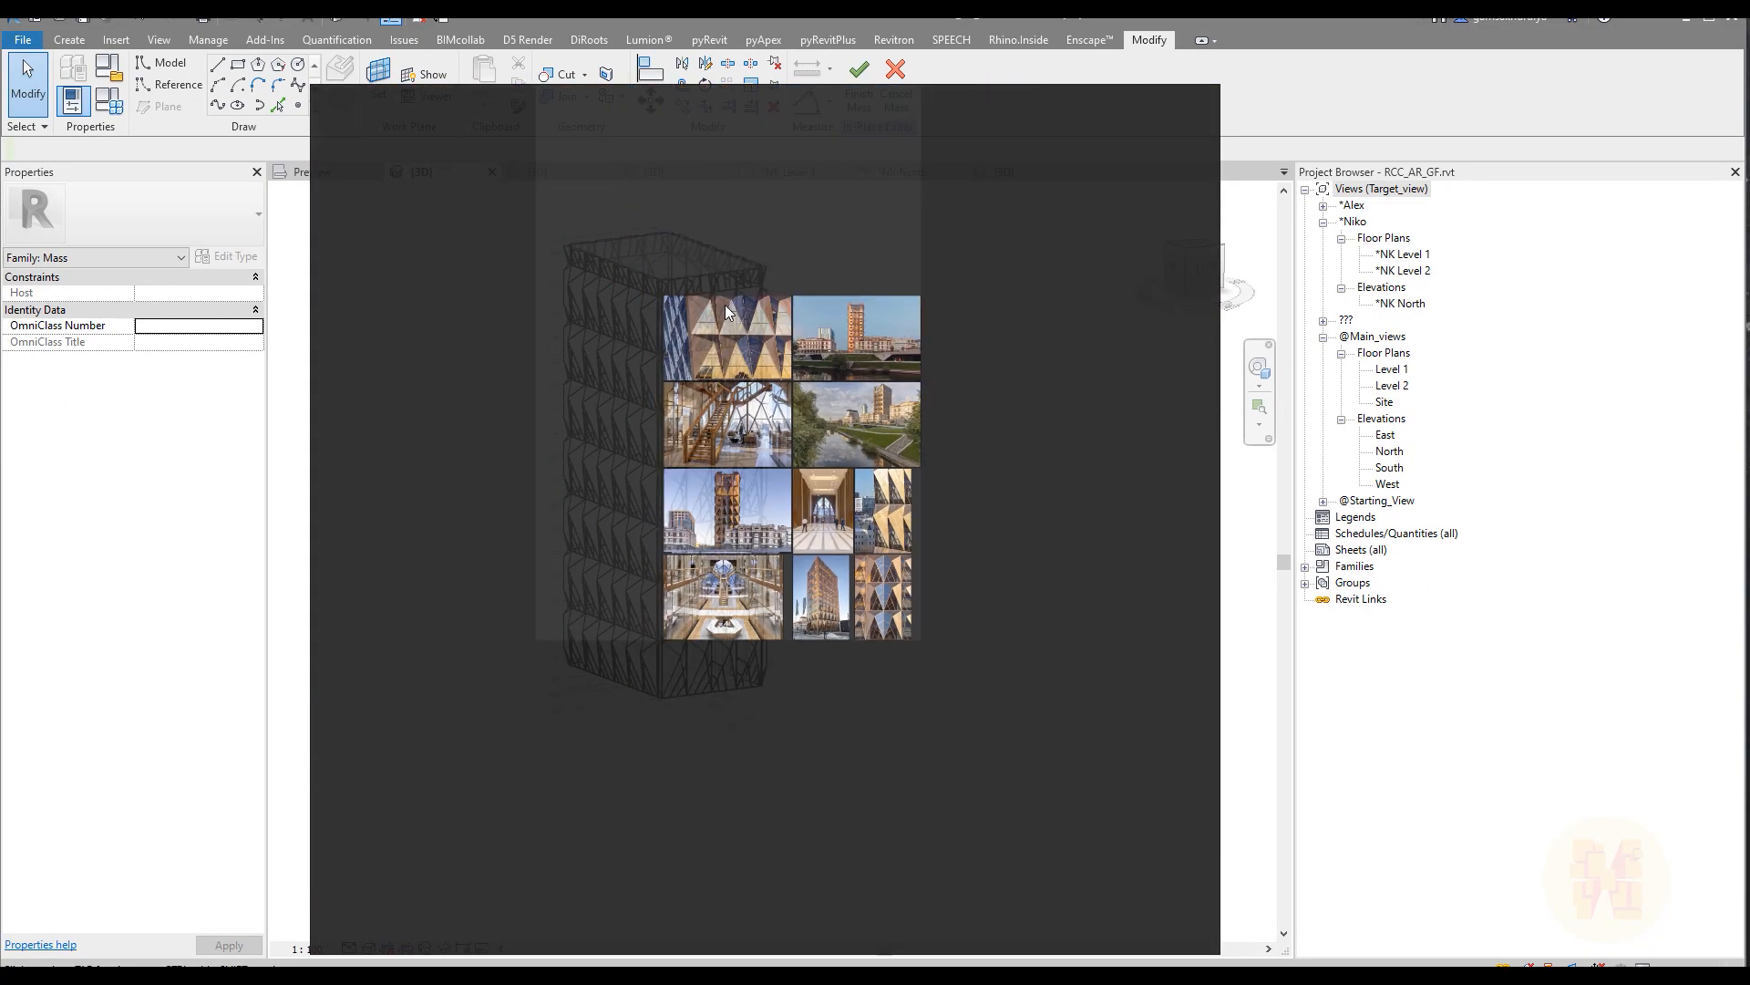
{"action": "scroll", "coordinate": [727, 312], "scroll_direction": "up", "scroll_amount": 6}
{"action": "scroll", "coordinate": [730, 401], "scroll_direction": "down", "scroll_amount": 3}
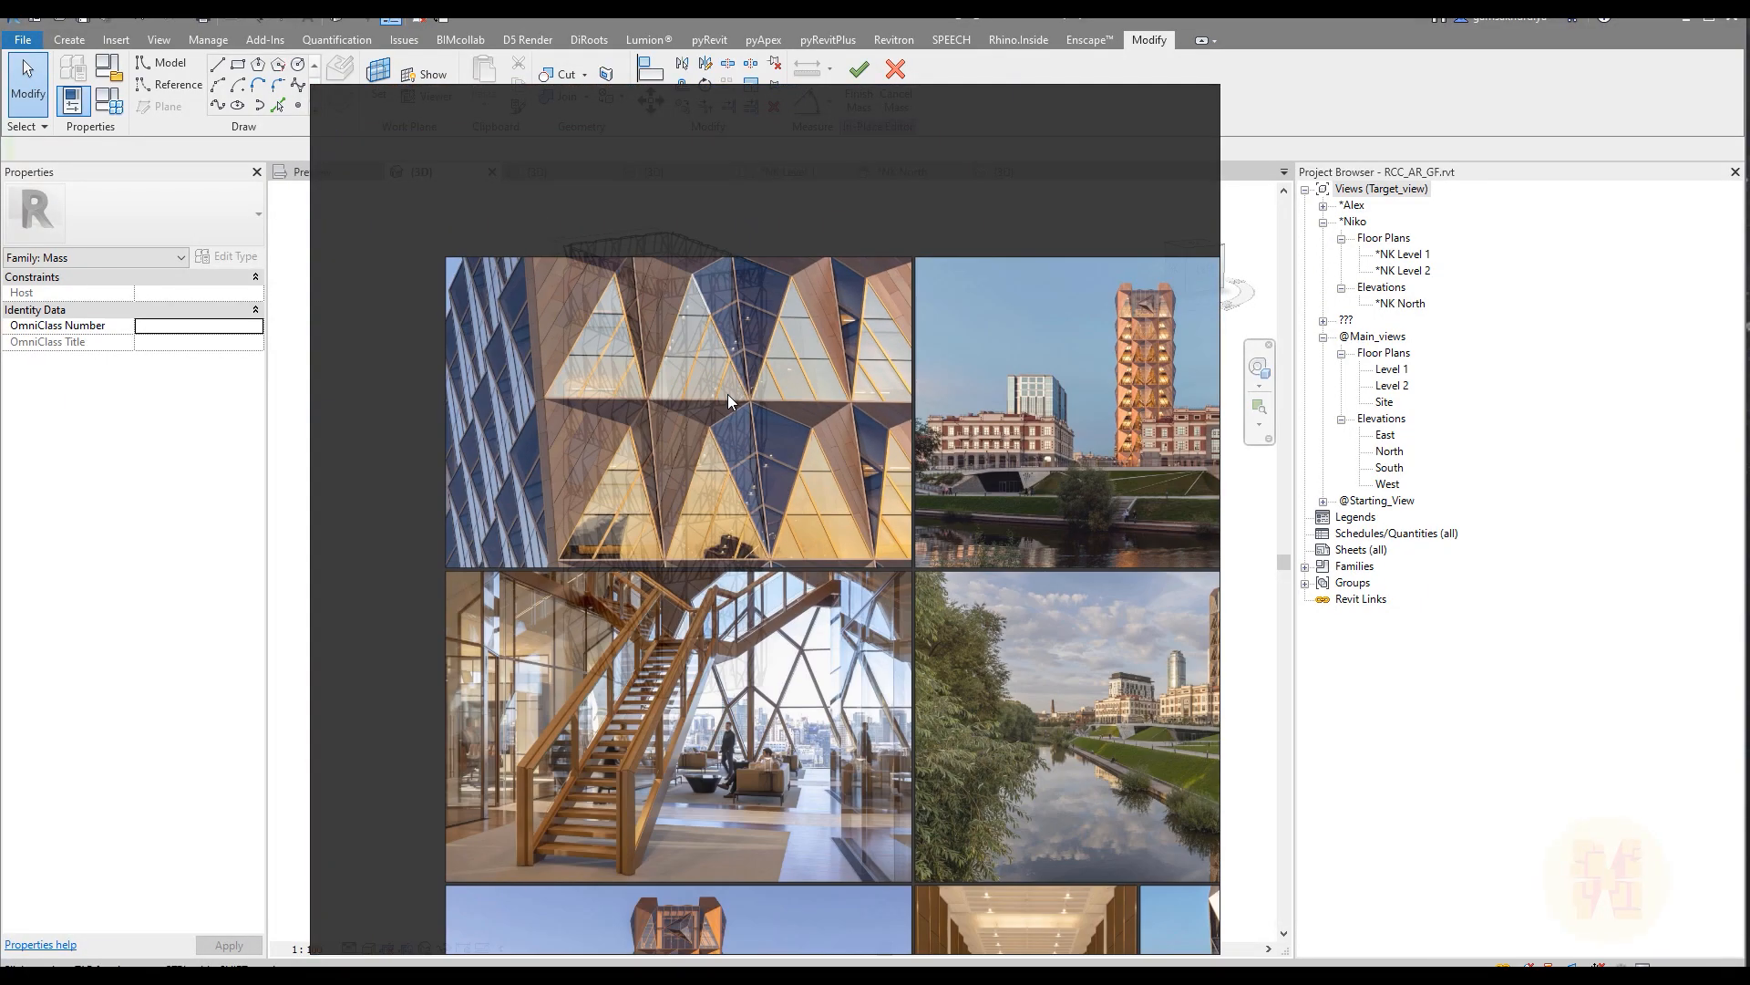
{"action": "scroll", "coordinate": [970, 418], "scroll_direction": "down", "scroll_amount": 3}
Step: Examine the shaded panel facade from all sides, including the corner joints and the panels at the tower's base
{"action": "right_click_drag", "start_coordinate": [928, 296], "coordinate": [0, 328]}
{"action": "scroll", "coordinate": [796, 465], "scroll_direction": "down", "scroll_amount": 1}
{"action": "middle_click_drag", "start_coordinate": [910, 499], "coordinate": [215, 529], "text": "shift"}
{"action": "middle_click_drag", "start_coordinate": [729, 536], "coordinate": [613, 547], "text": "shift"}
{"action": "scroll", "coordinate": [794, 484], "scroll_direction": "up", "scroll_amount": 5}
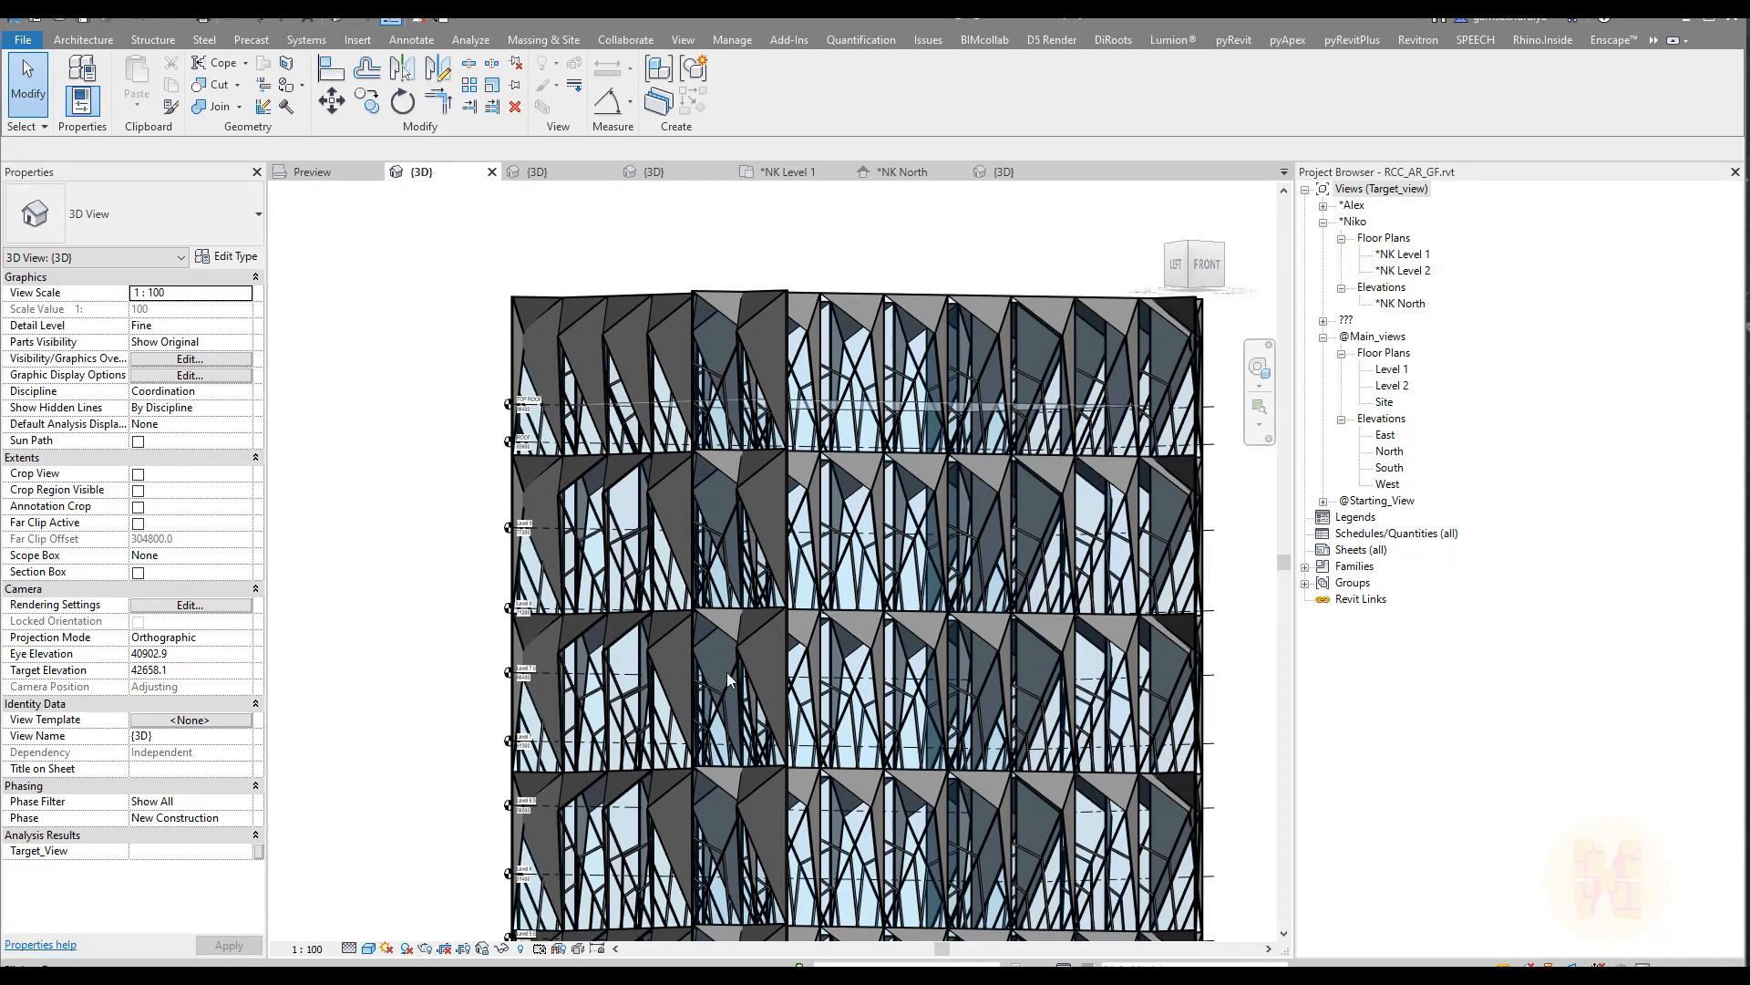
{"action": "scroll", "coordinate": [747, 675], "scroll_direction": "down", "scroll_amount": 3}
{"action": "middle_click_drag", "start_coordinate": [731, 647], "coordinate": [916, 660], "text": "shift"}
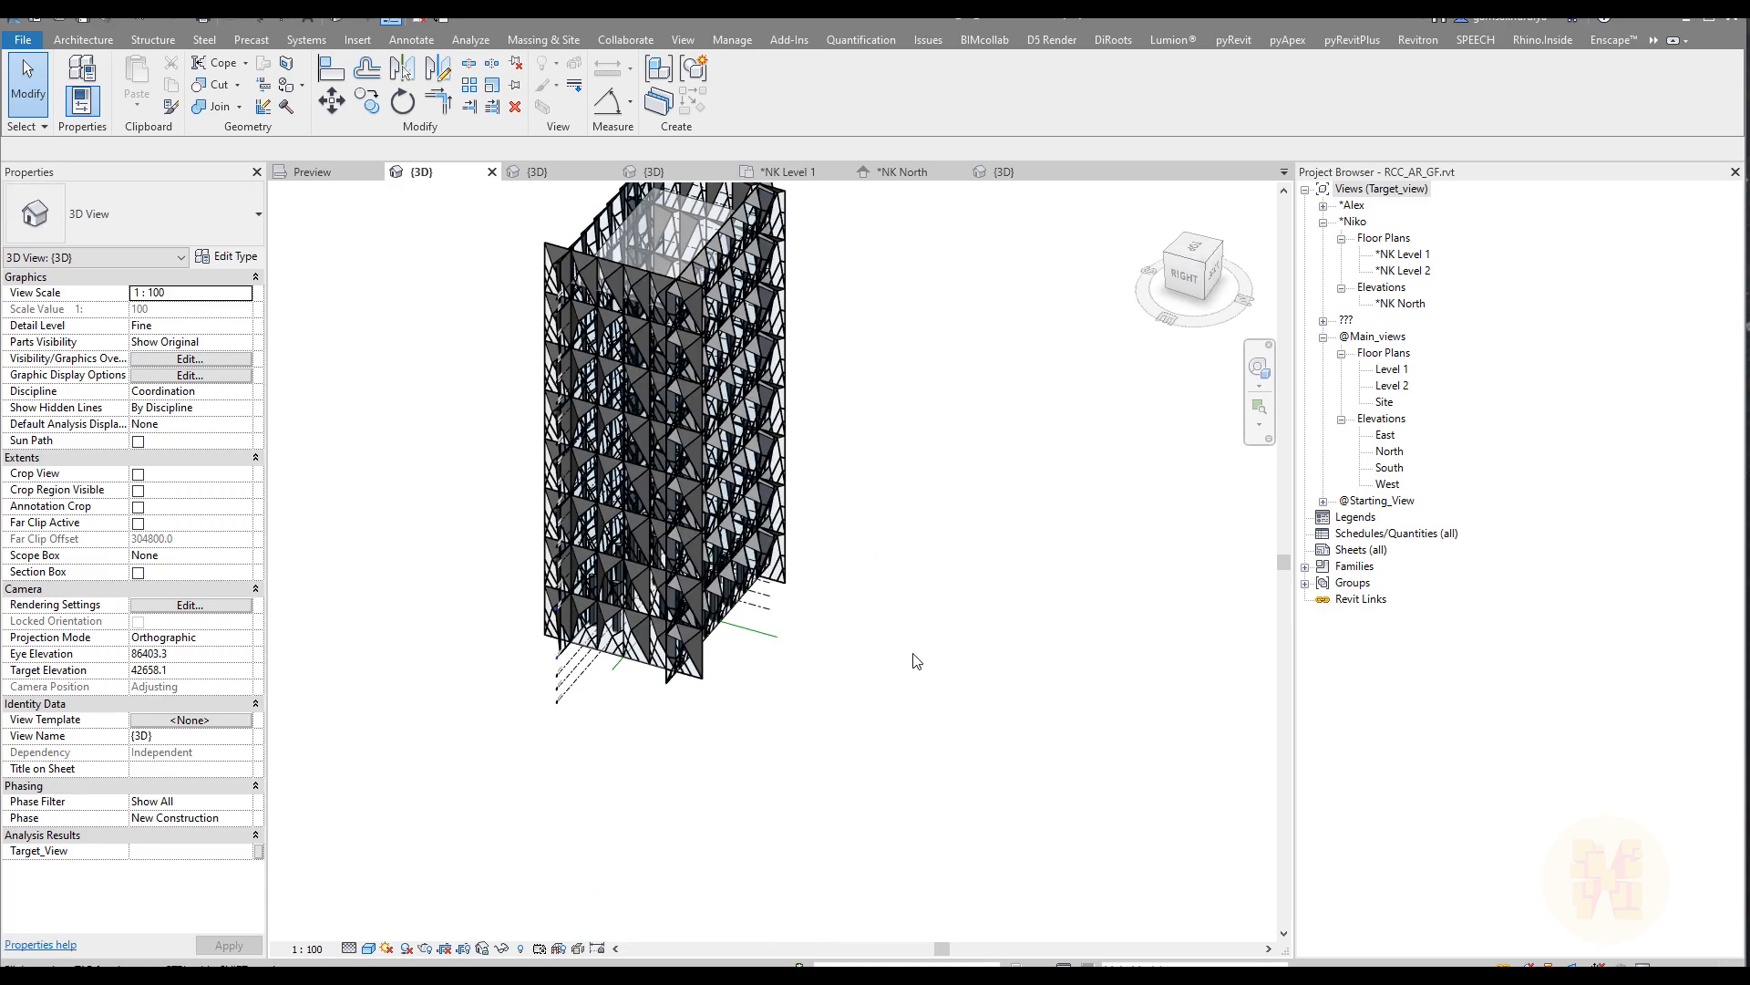
{"action": "middle_click_drag", "start_coordinate": [765, 684], "coordinate": [811, 554], "text": "shift"}
{"action": "scroll", "coordinate": [627, 598], "scroll_direction": "up", "scroll_amount": 6}
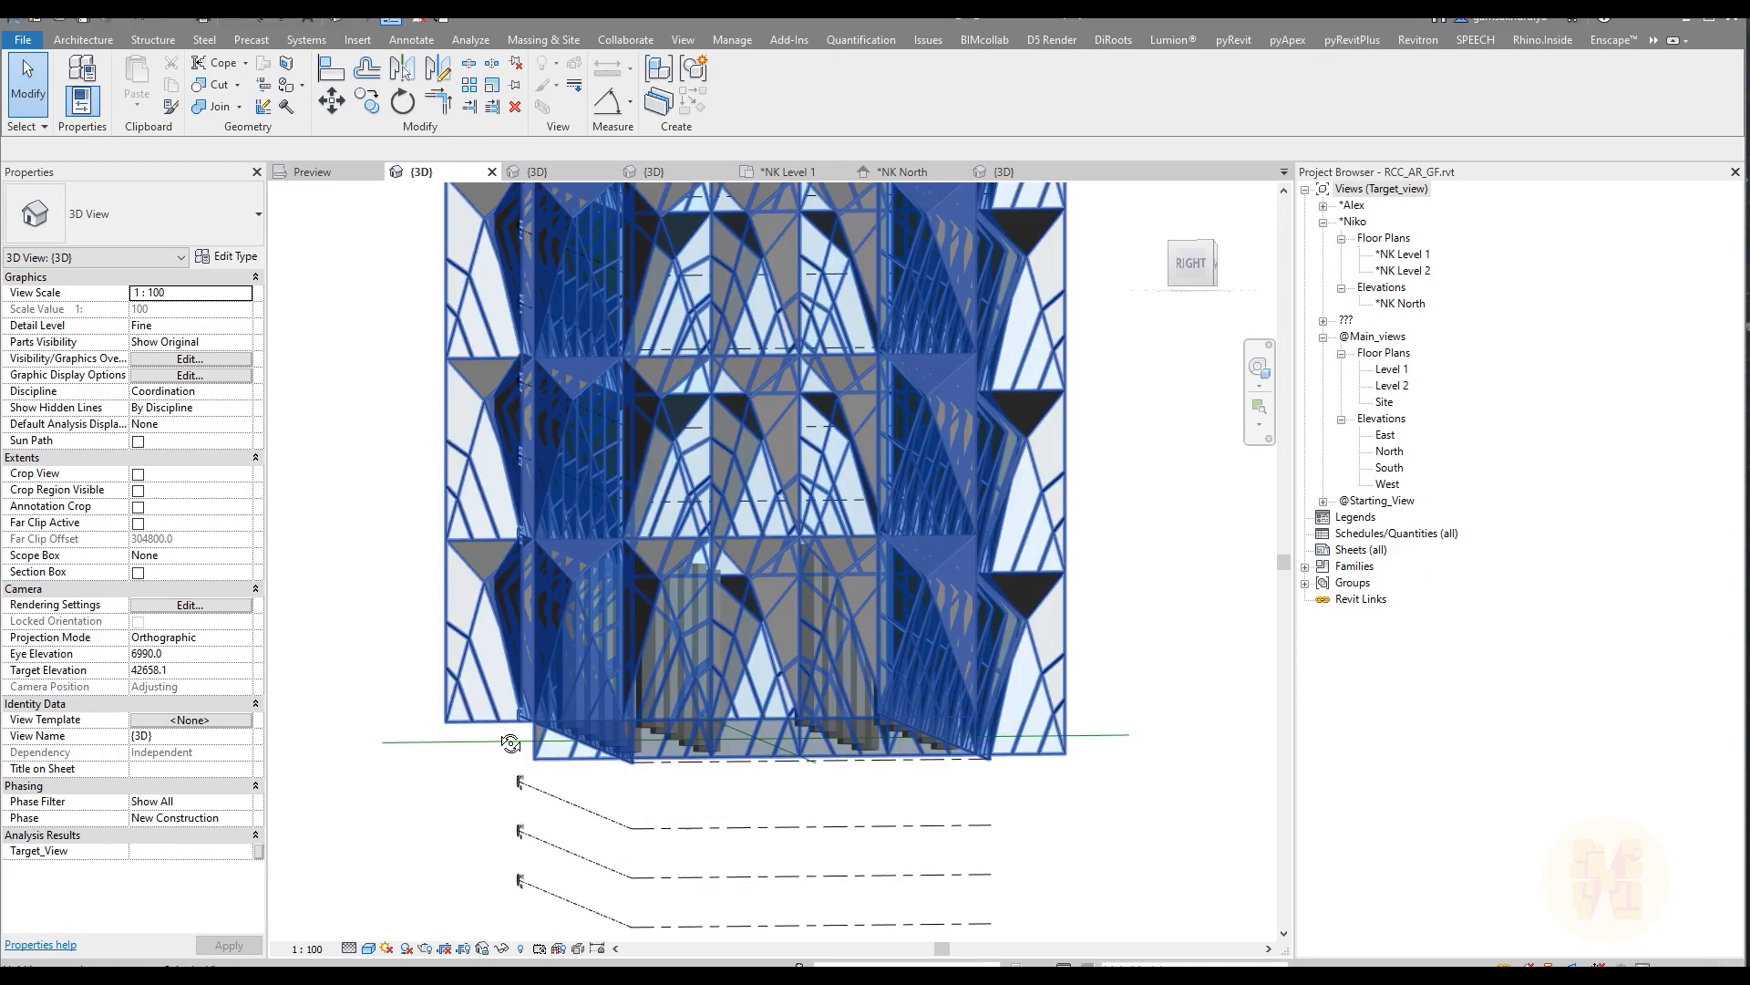
{"action": "middle_click_drag", "start_coordinate": [580, 762], "coordinate": [410, 746], "text": "shift"}
{"action": "scroll", "coordinate": [411, 746], "scroll_direction": "down", "scroll_amount": 2}
{"action": "middle_click_drag", "start_coordinate": [804, 603], "coordinate": [733, 700], "text": "shift"}
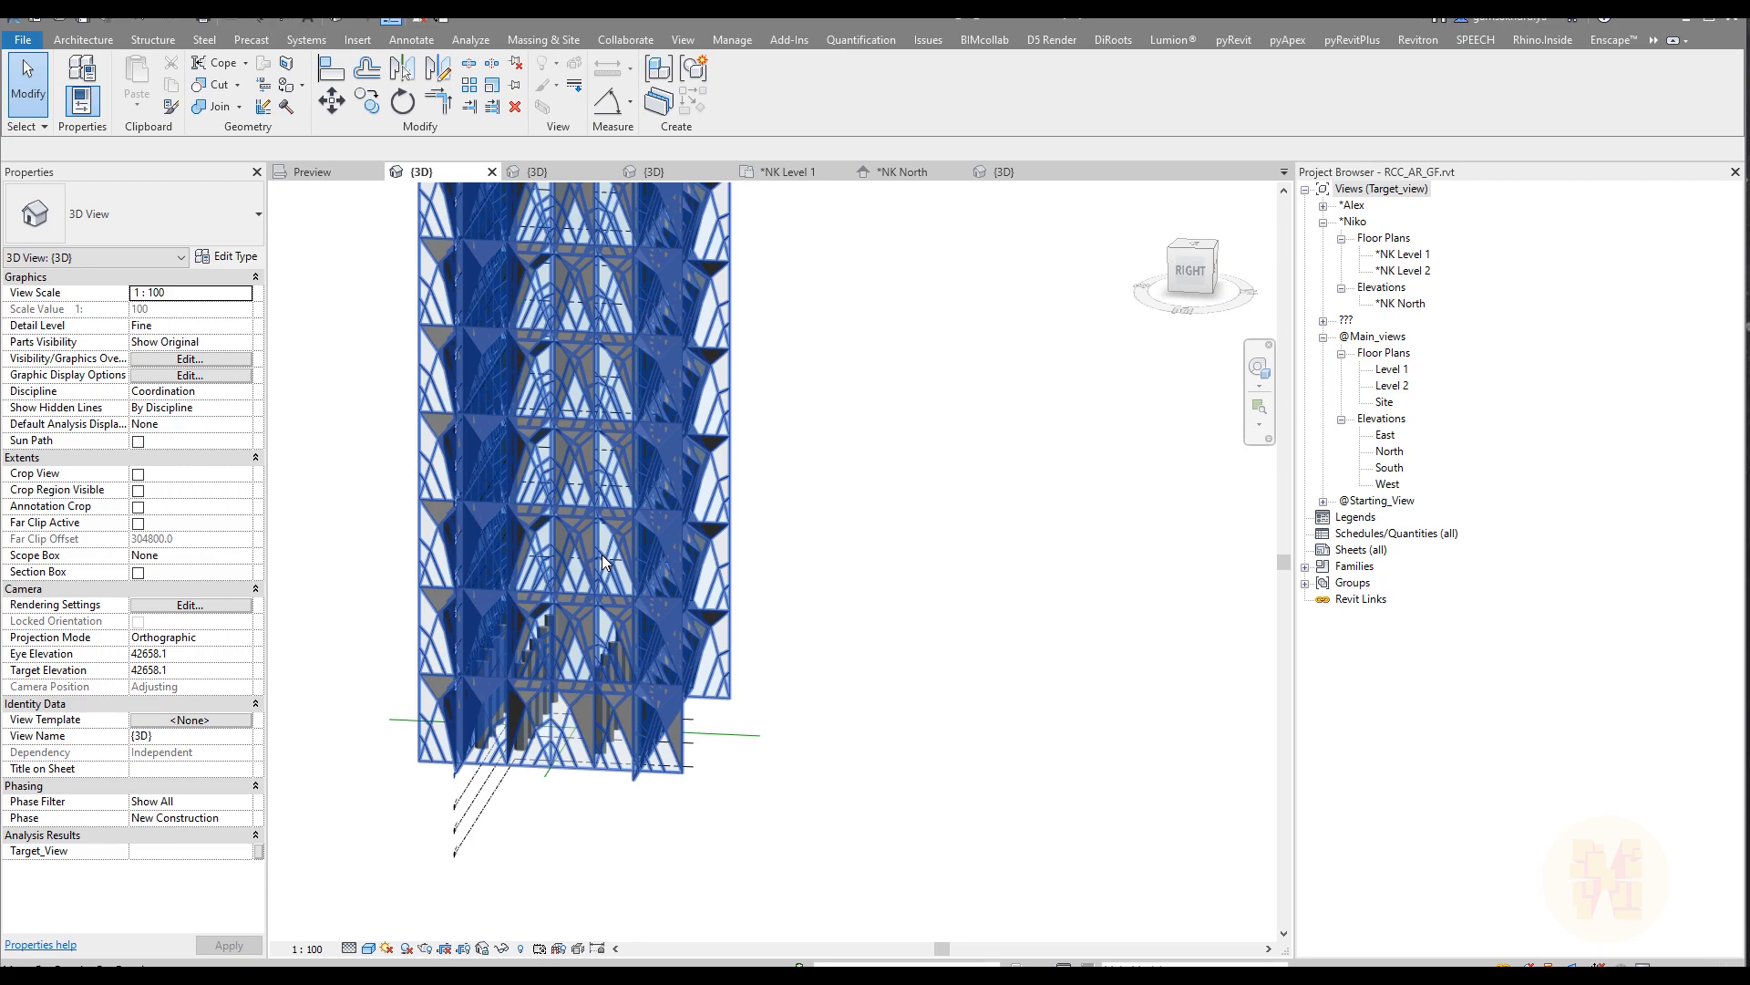
Step: Reopen the facade mass for in-place editing and set the right face's divided surface Border Tile to Empty
{"action": "left_click", "coordinate": [658, 562]}
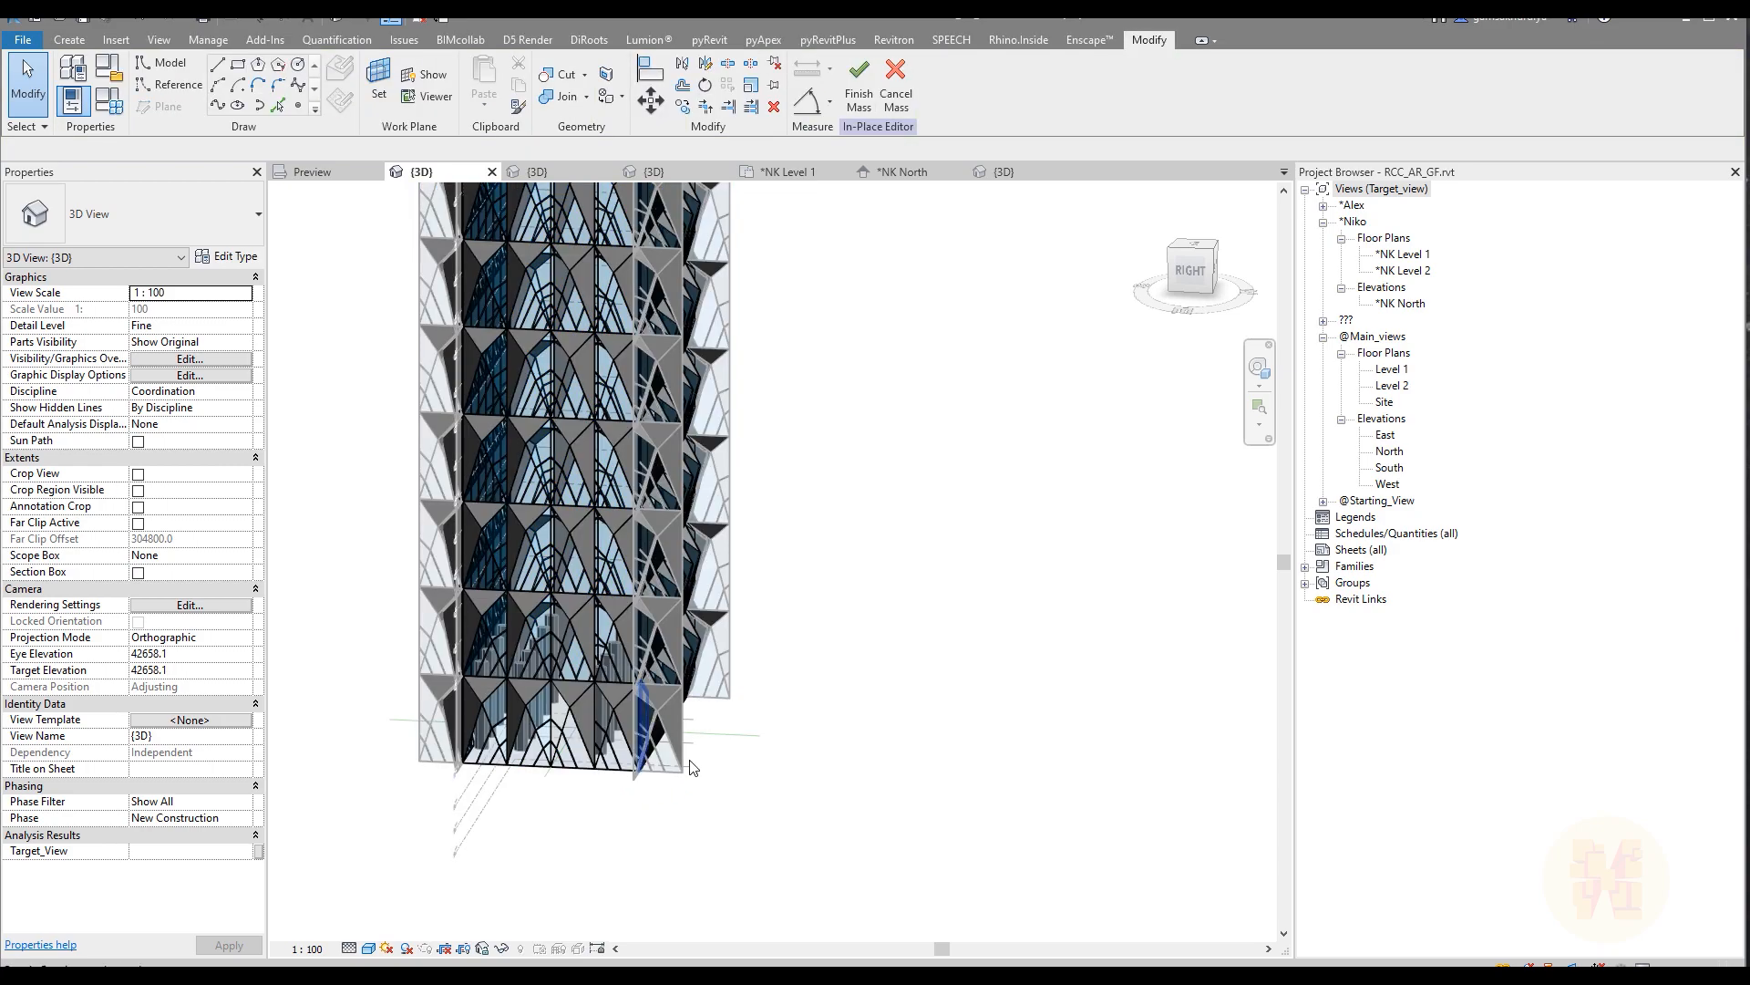
{"action": "scroll", "coordinate": [651, 718], "scroll_direction": "up", "scroll_amount": 4}
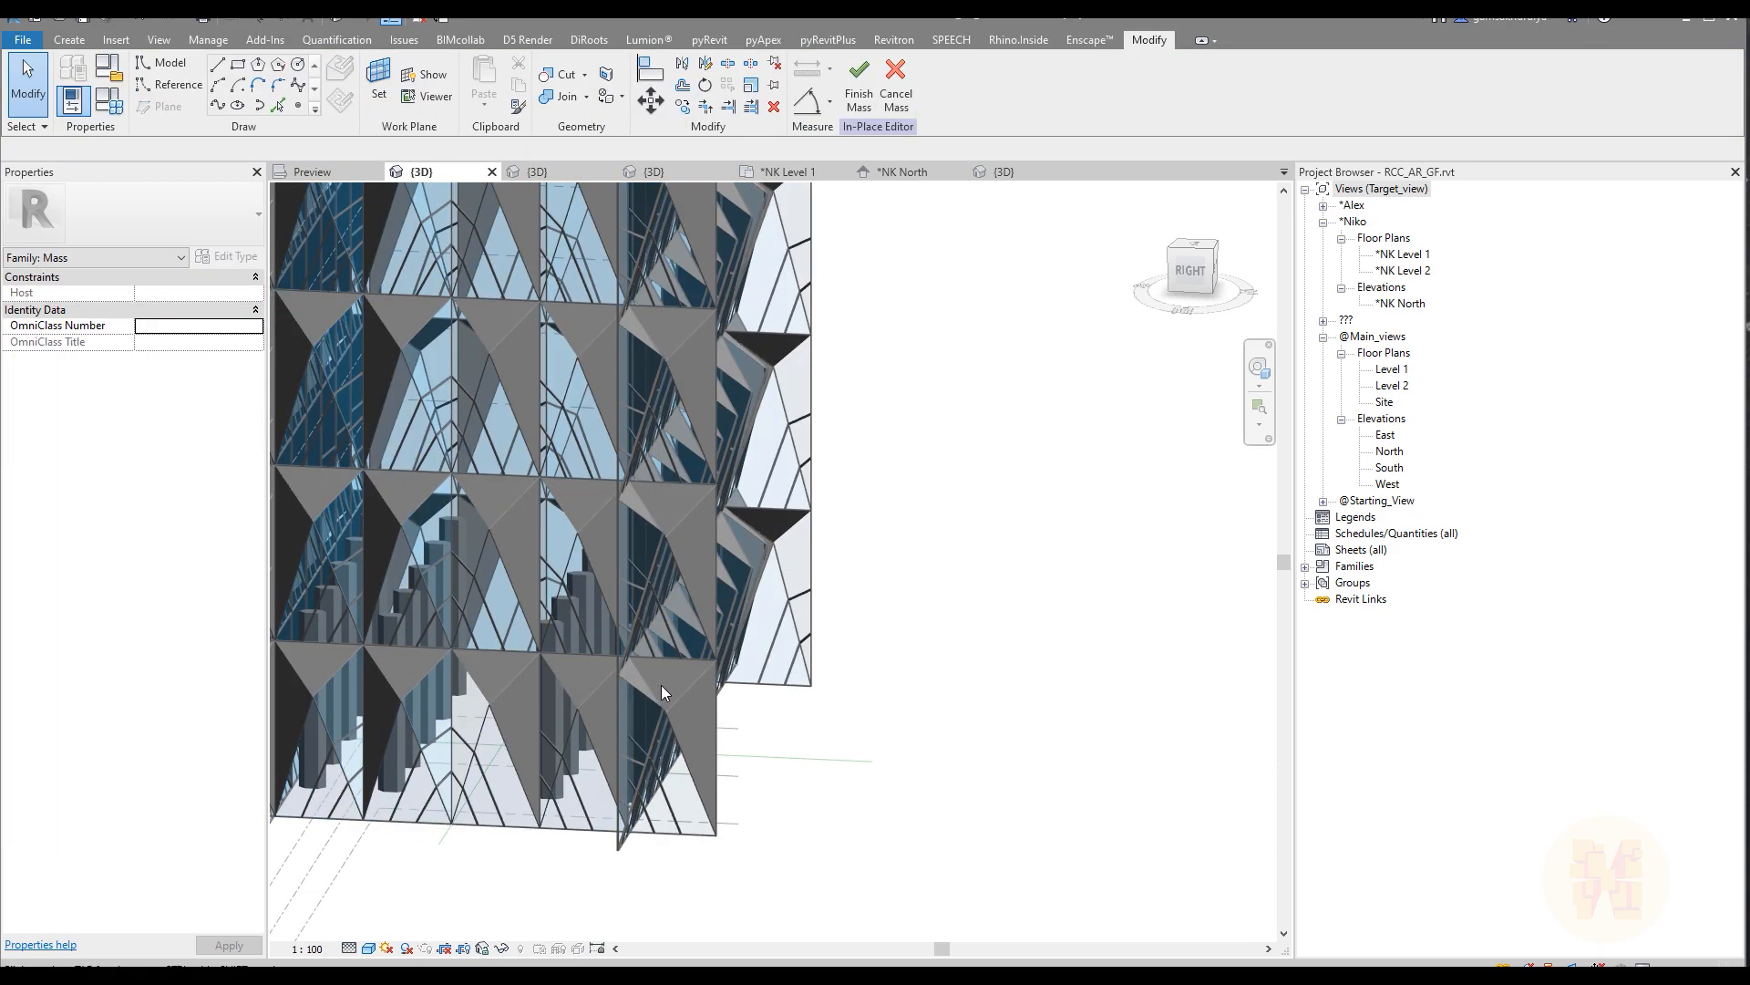
{"action": "left_click", "coordinate": [556, 649]}
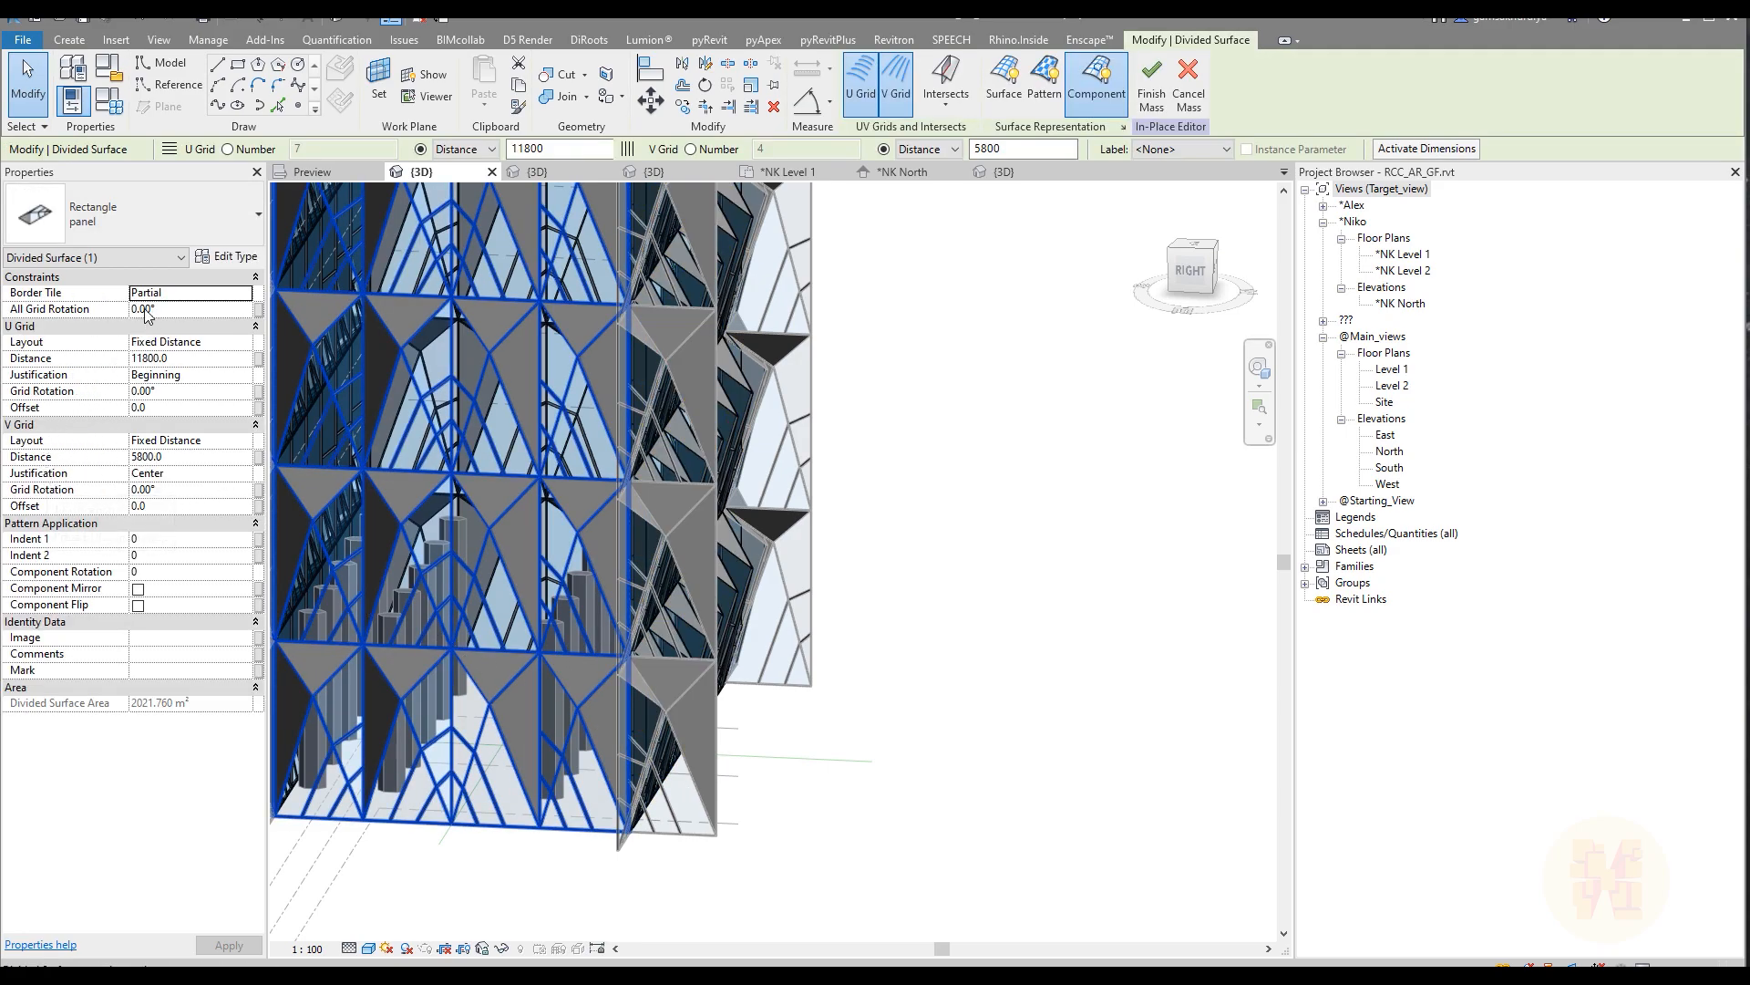
{"action": "left_click", "coordinate": [243, 293]}
{"action": "left_click", "coordinate": [150, 309]}
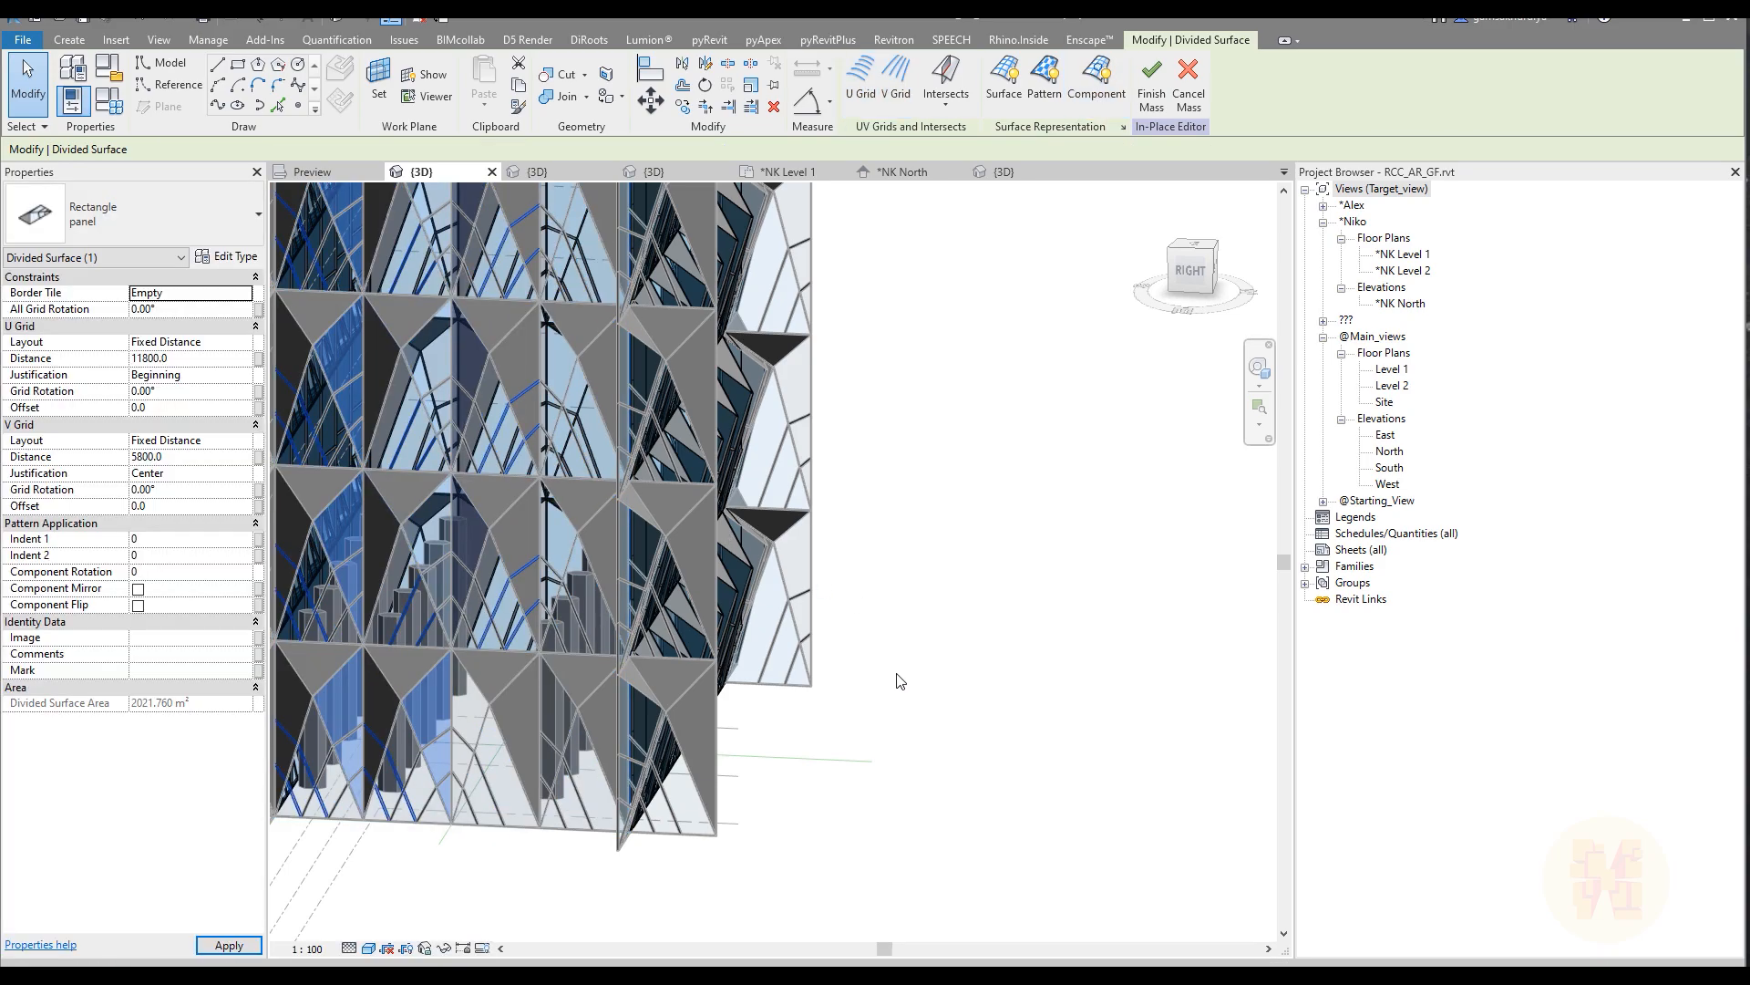
Step: Set Border Tile to Empty for the divided surface on the tower's adjoining wider face
{"action": "scroll", "coordinate": [865, 695], "scroll_direction": "down", "scroll_amount": 3}
{"action": "middle_click_drag", "start_coordinate": [969, 697], "coordinate": [796, 677], "text": "shift"}
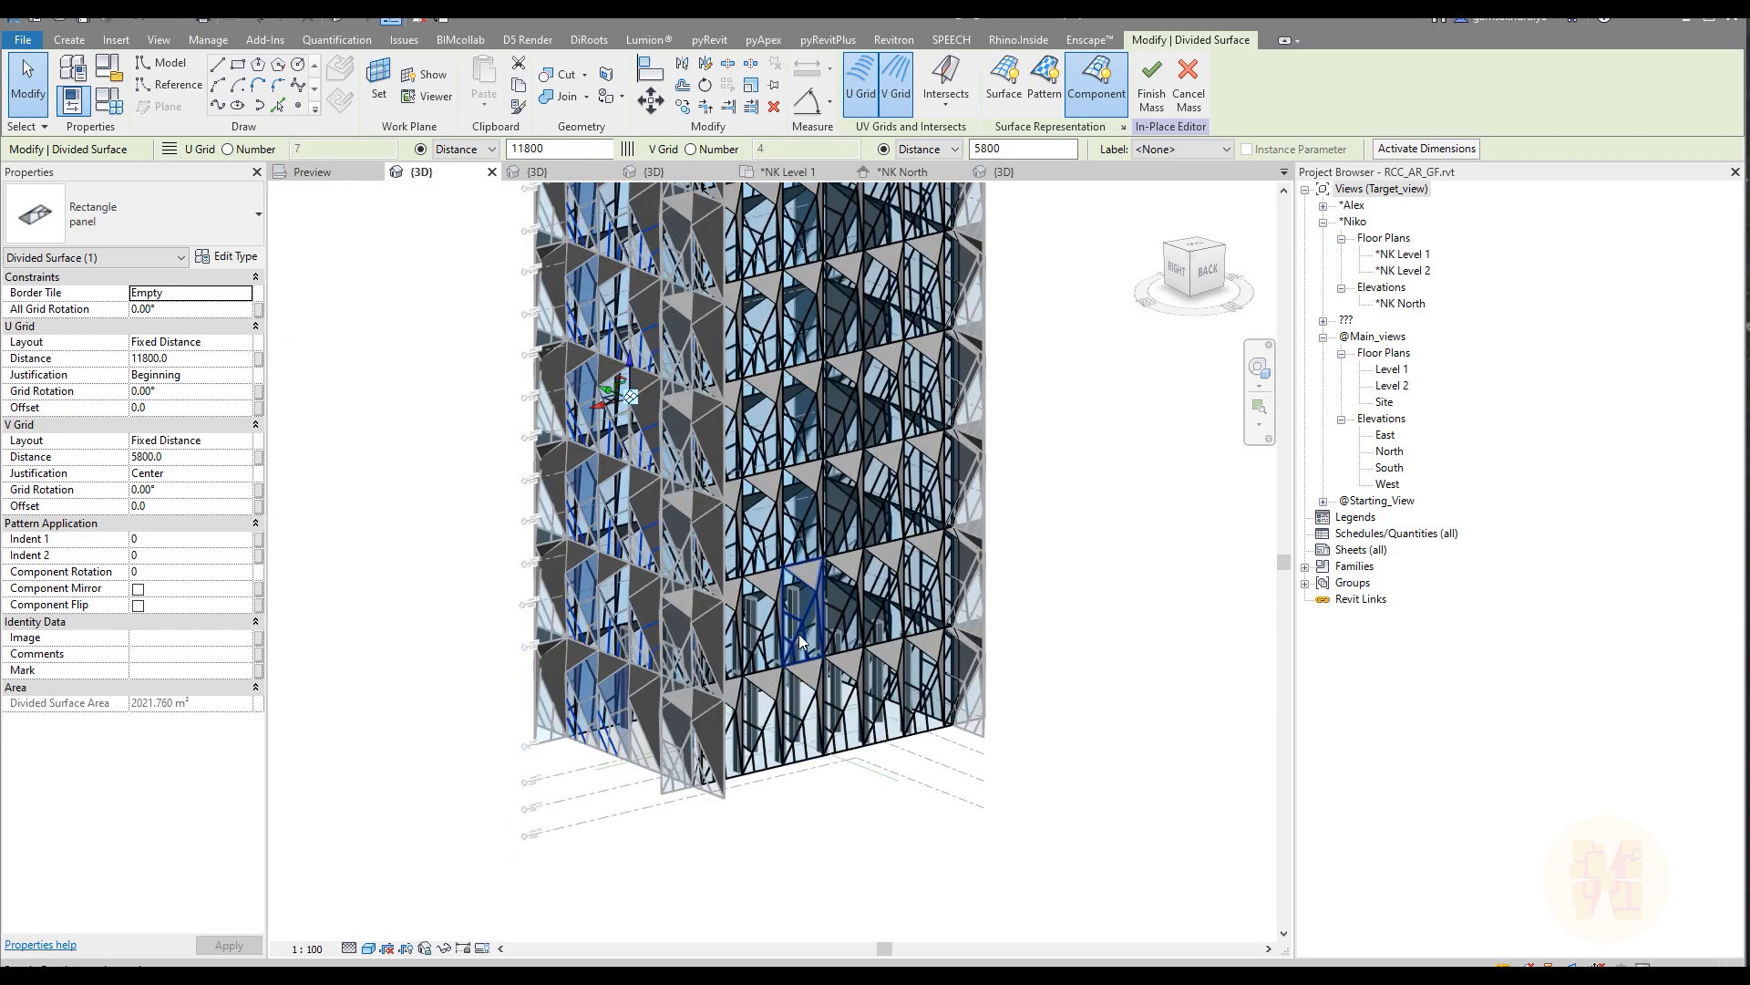
{"action": "scroll", "coordinate": [799, 651], "scroll_direction": "down", "scroll_amount": 4}
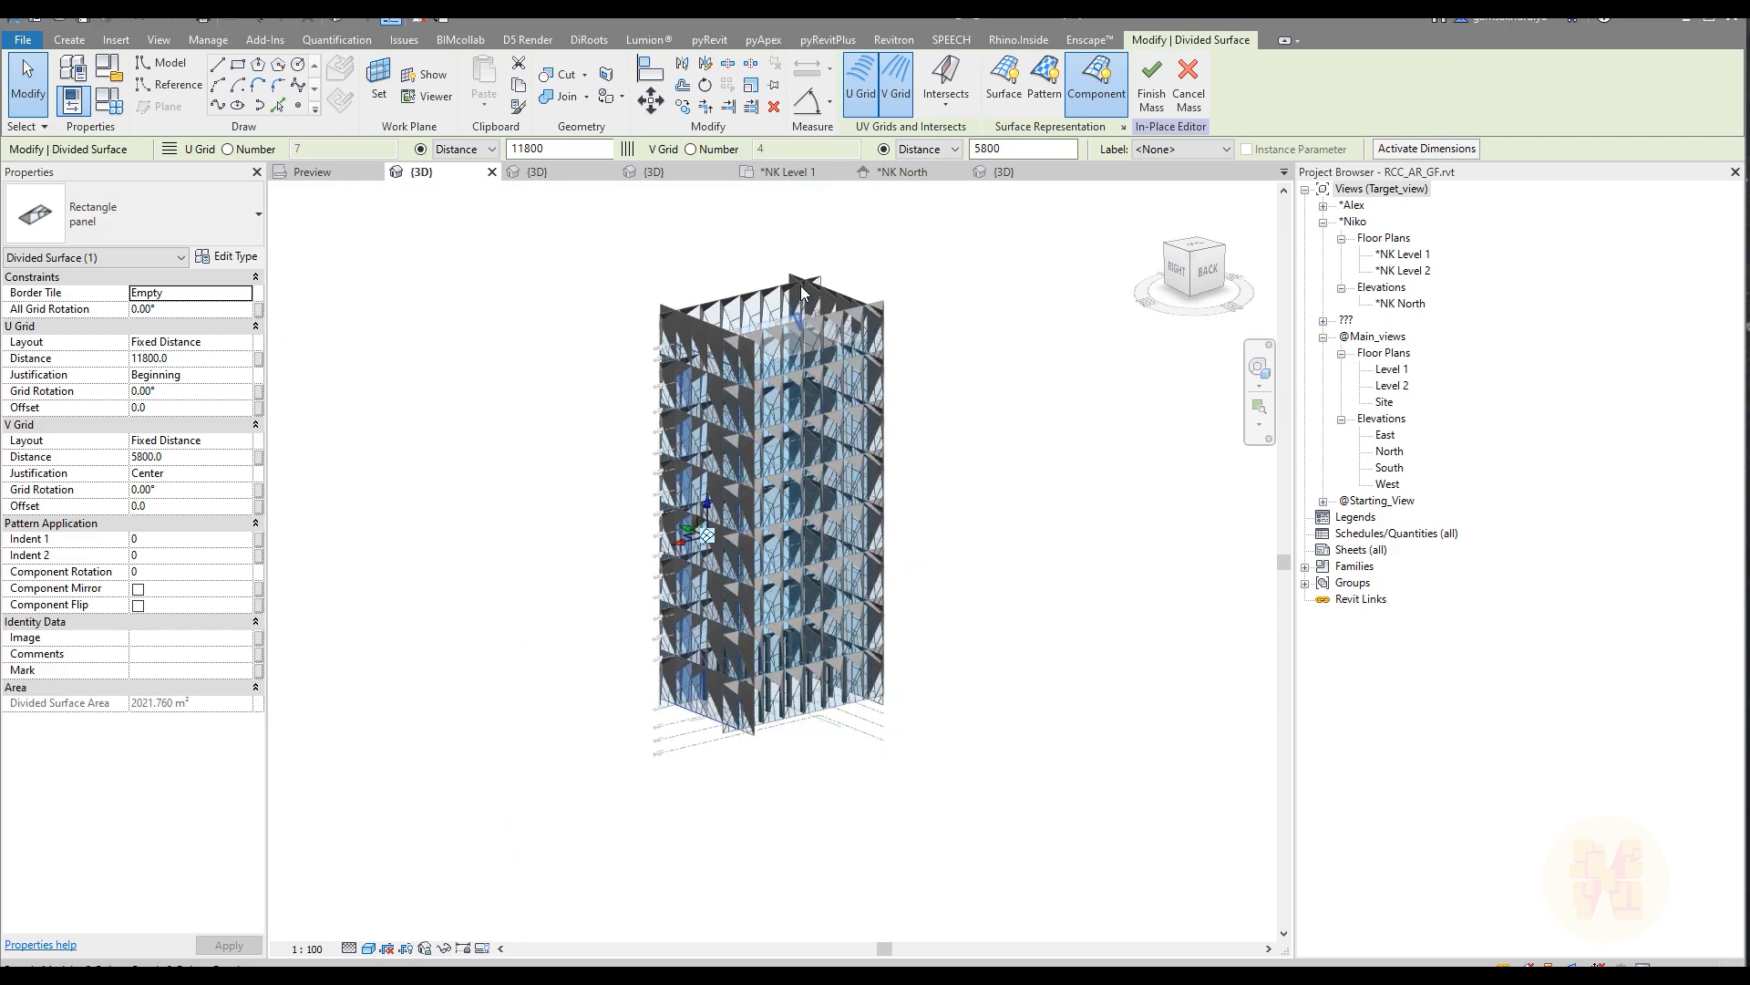
{"action": "left_click", "coordinate": [773, 315]}
{"action": "left_click", "coordinate": [244, 293]}
{"action": "left_click", "coordinate": [178, 309]}
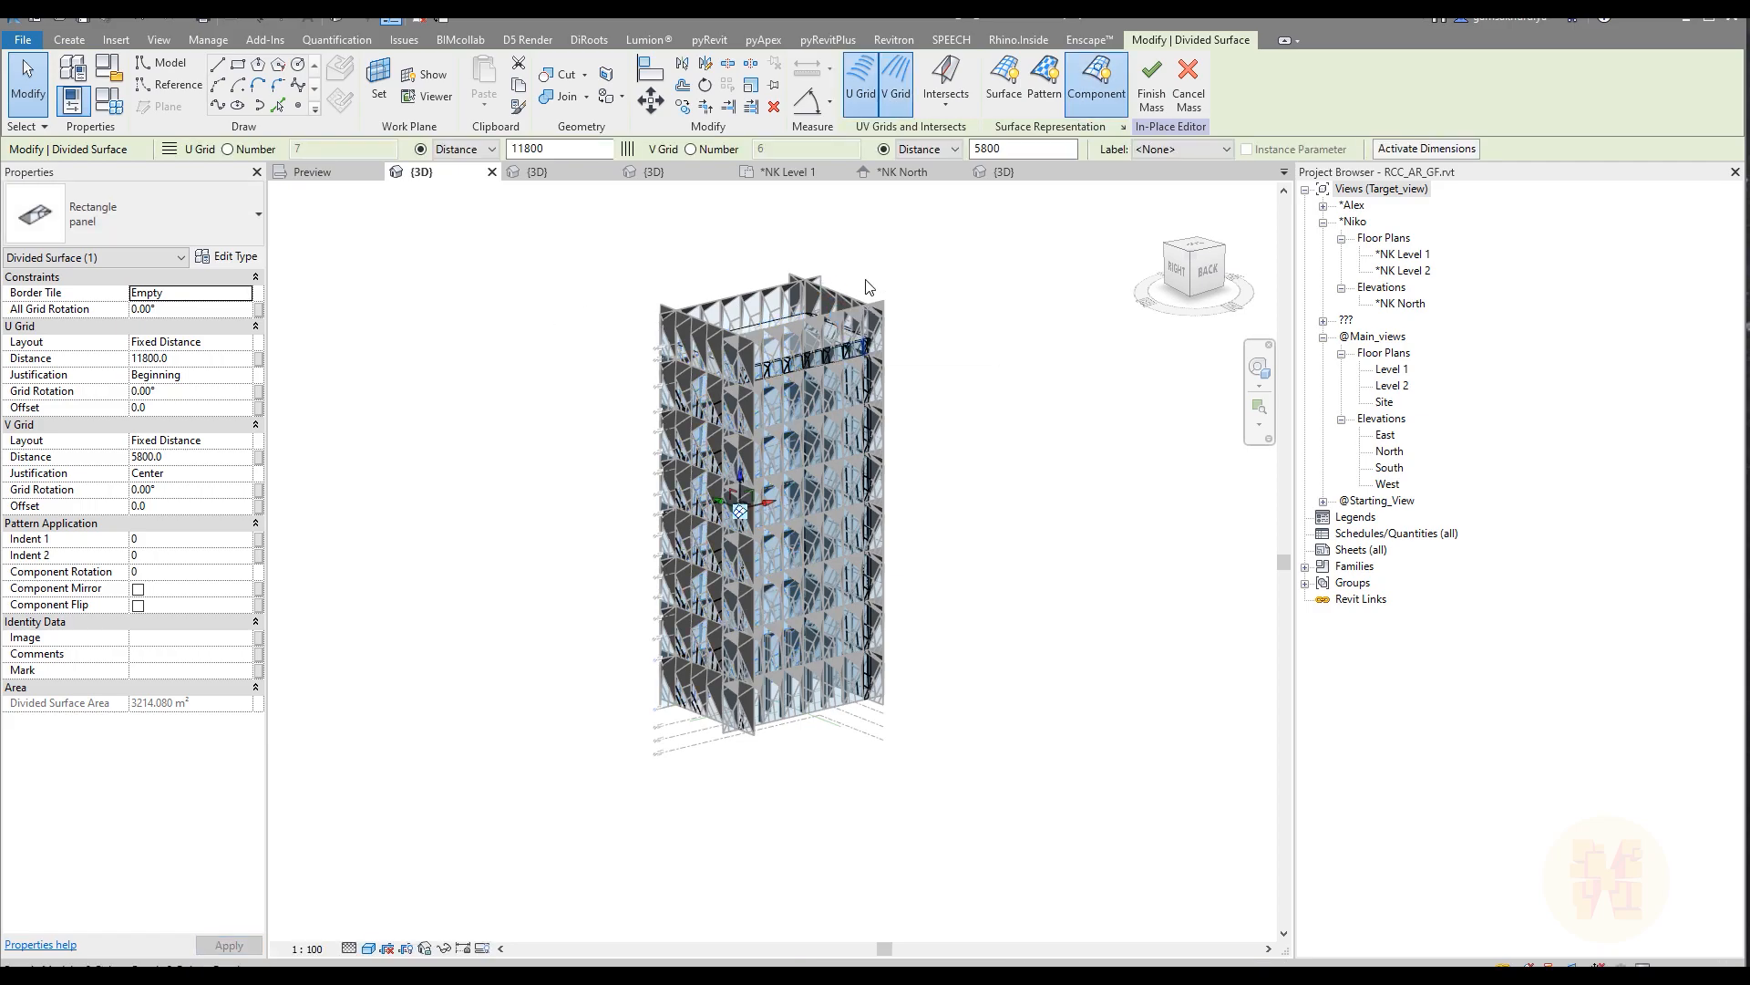
Step: Continue removing the overhanging corner panels by setting Border Tile to Empty on the next divided facade surface
{"action": "middle_click_drag", "start_coordinate": [798, 332], "coordinate": [983, 415], "text": "shift"}
{"action": "scroll", "coordinate": [786, 248], "scroll_direction": "up", "scroll_amount": 3}
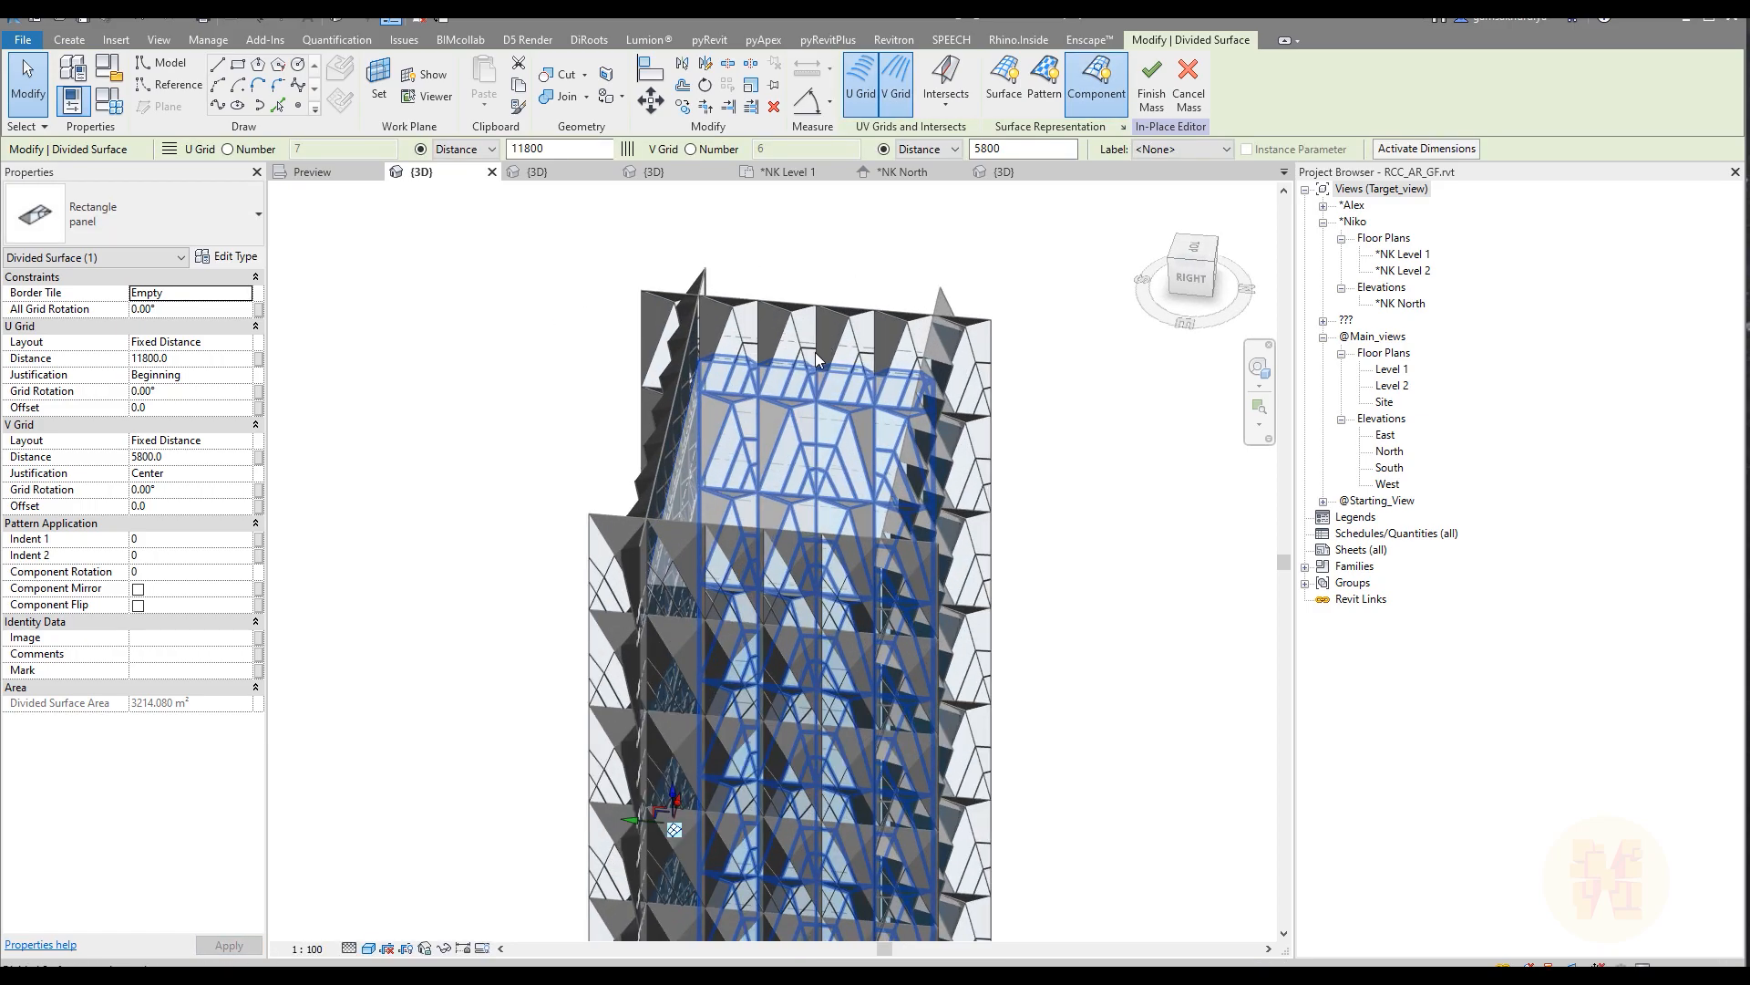
{"action": "left_click", "coordinate": [244, 293]}
{"action": "left_click", "coordinate": [195, 315]}
{"action": "left_click", "coordinate": [242, 294]}
{"action": "left_click", "coordinate": [196, 309]}
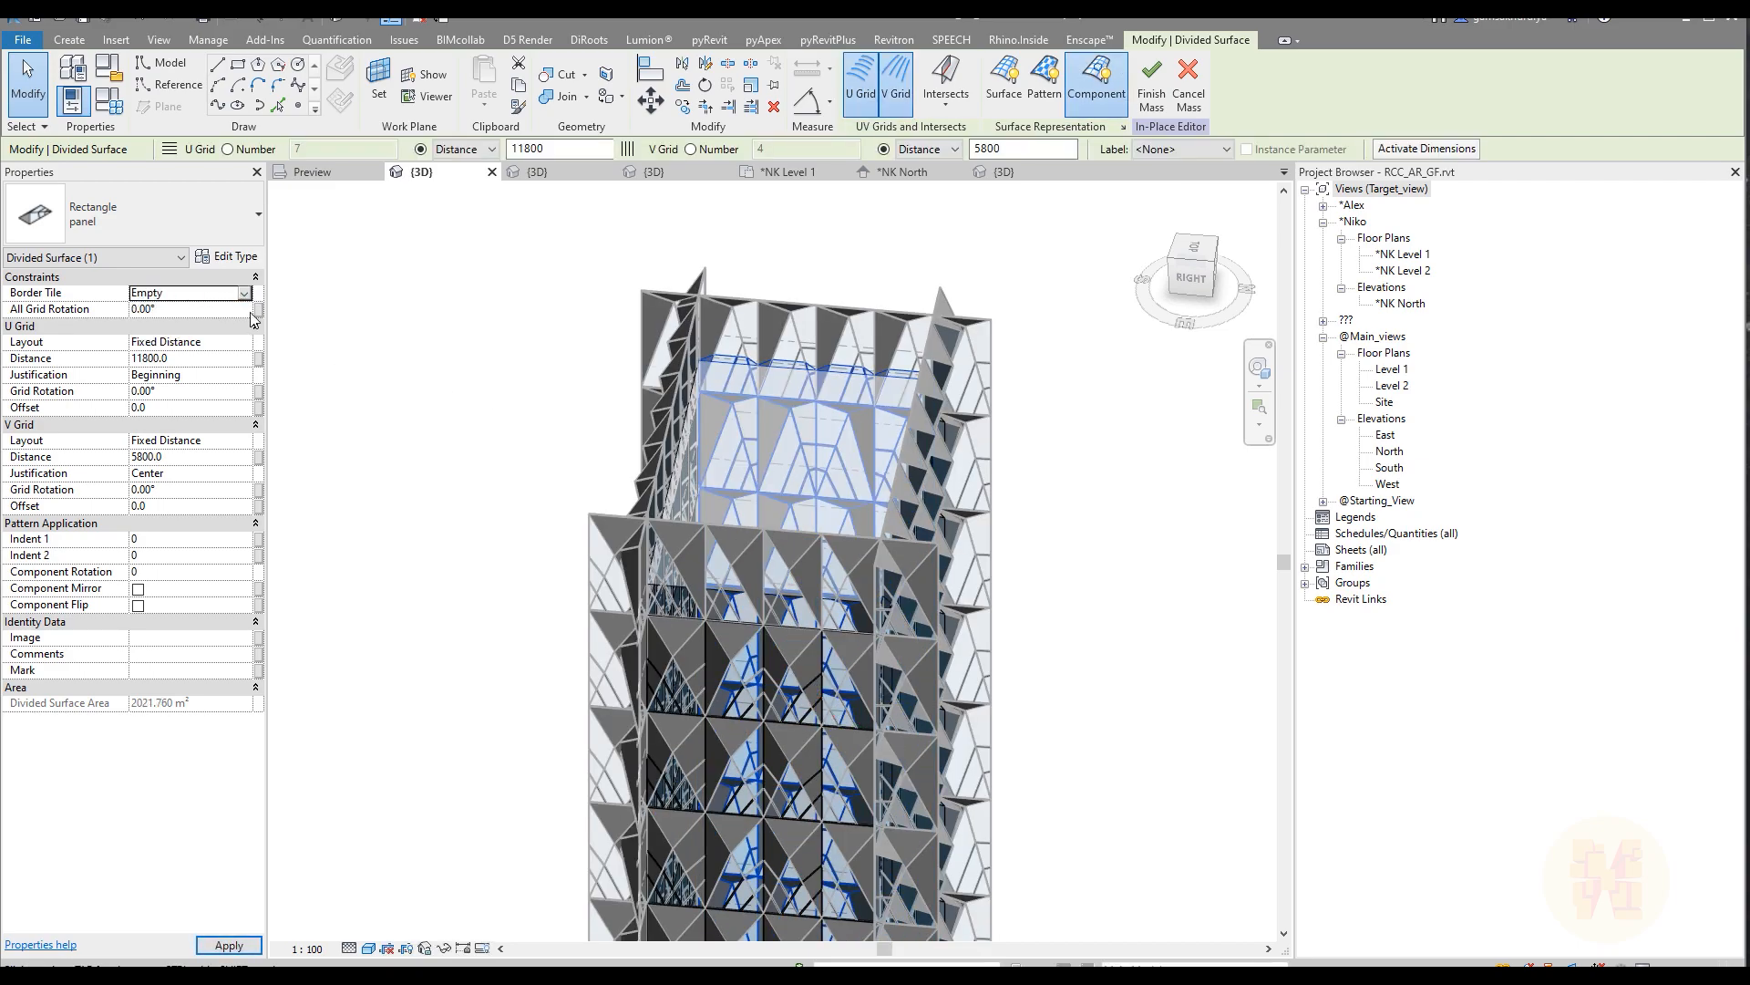
Step: Set Border Tile to Empty on the remaining divided surface and finish the in-place mass
{"action": "middle_click_drag", "start_coordinate": [571, 371], "coordinate": [960, 384], "text": "shift"}
{"action": "left_click", "coordinate": [960, 382]}
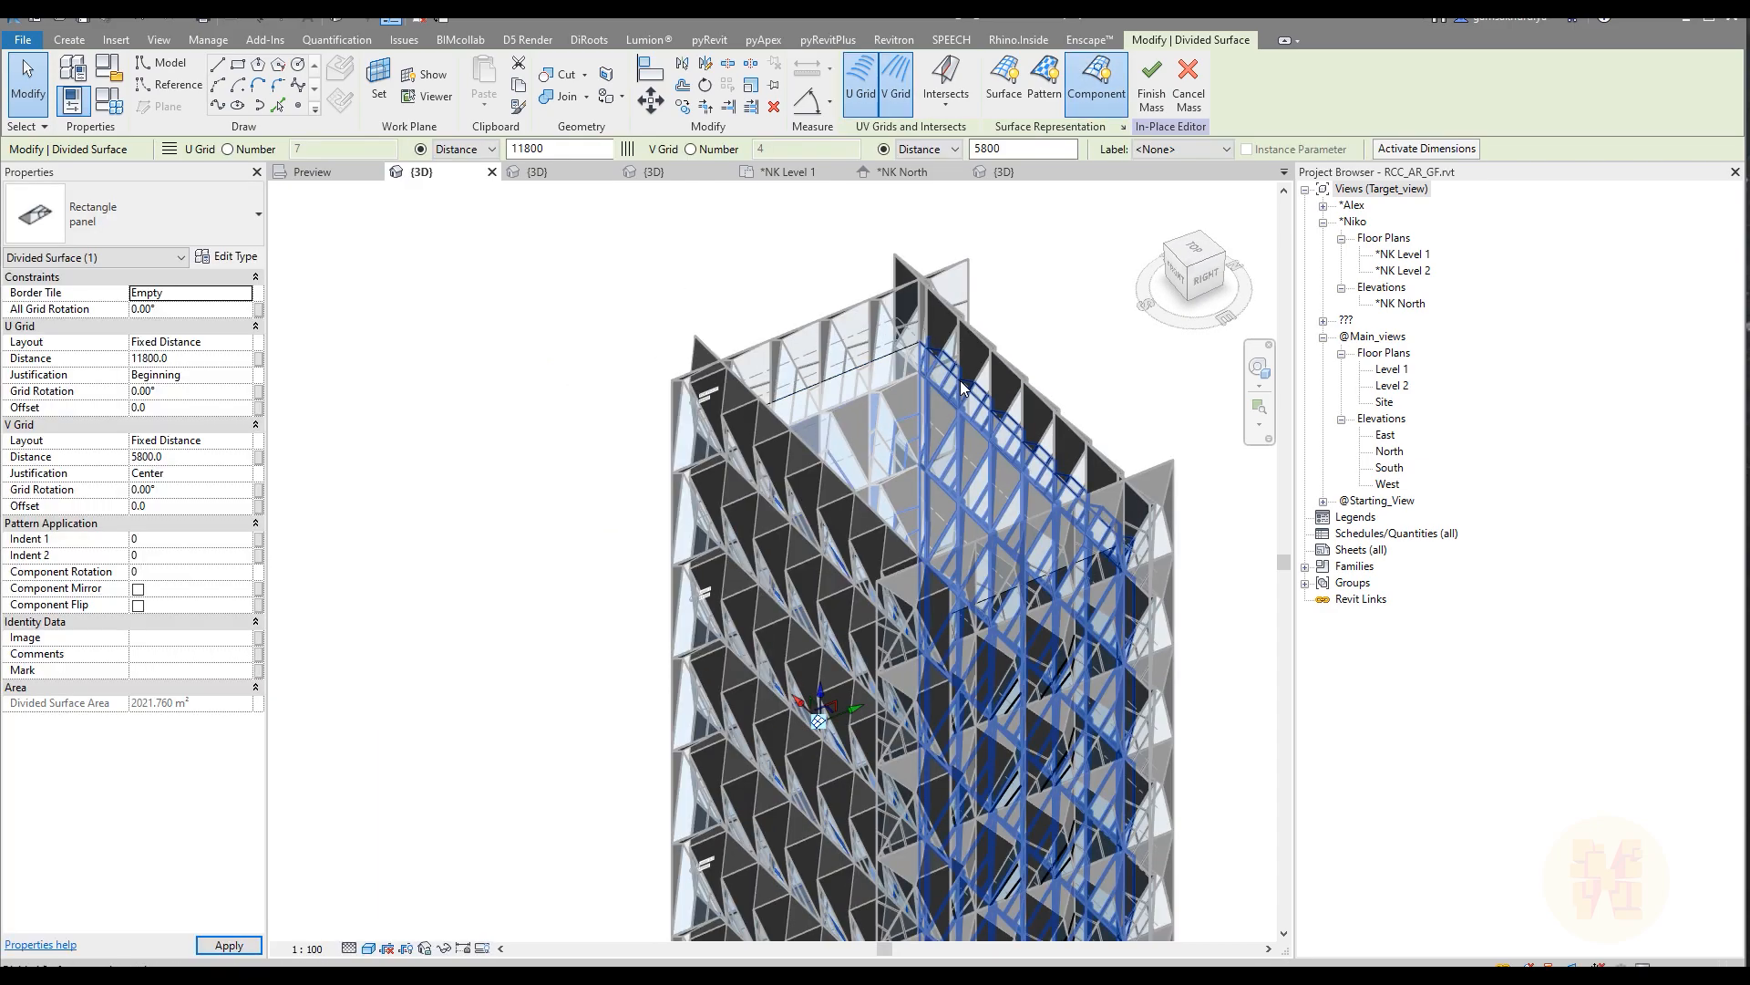
{"action": "left_click", "coordinate": [248, 293]}
{"action": "left_click", "coordinate": [195, 309]}
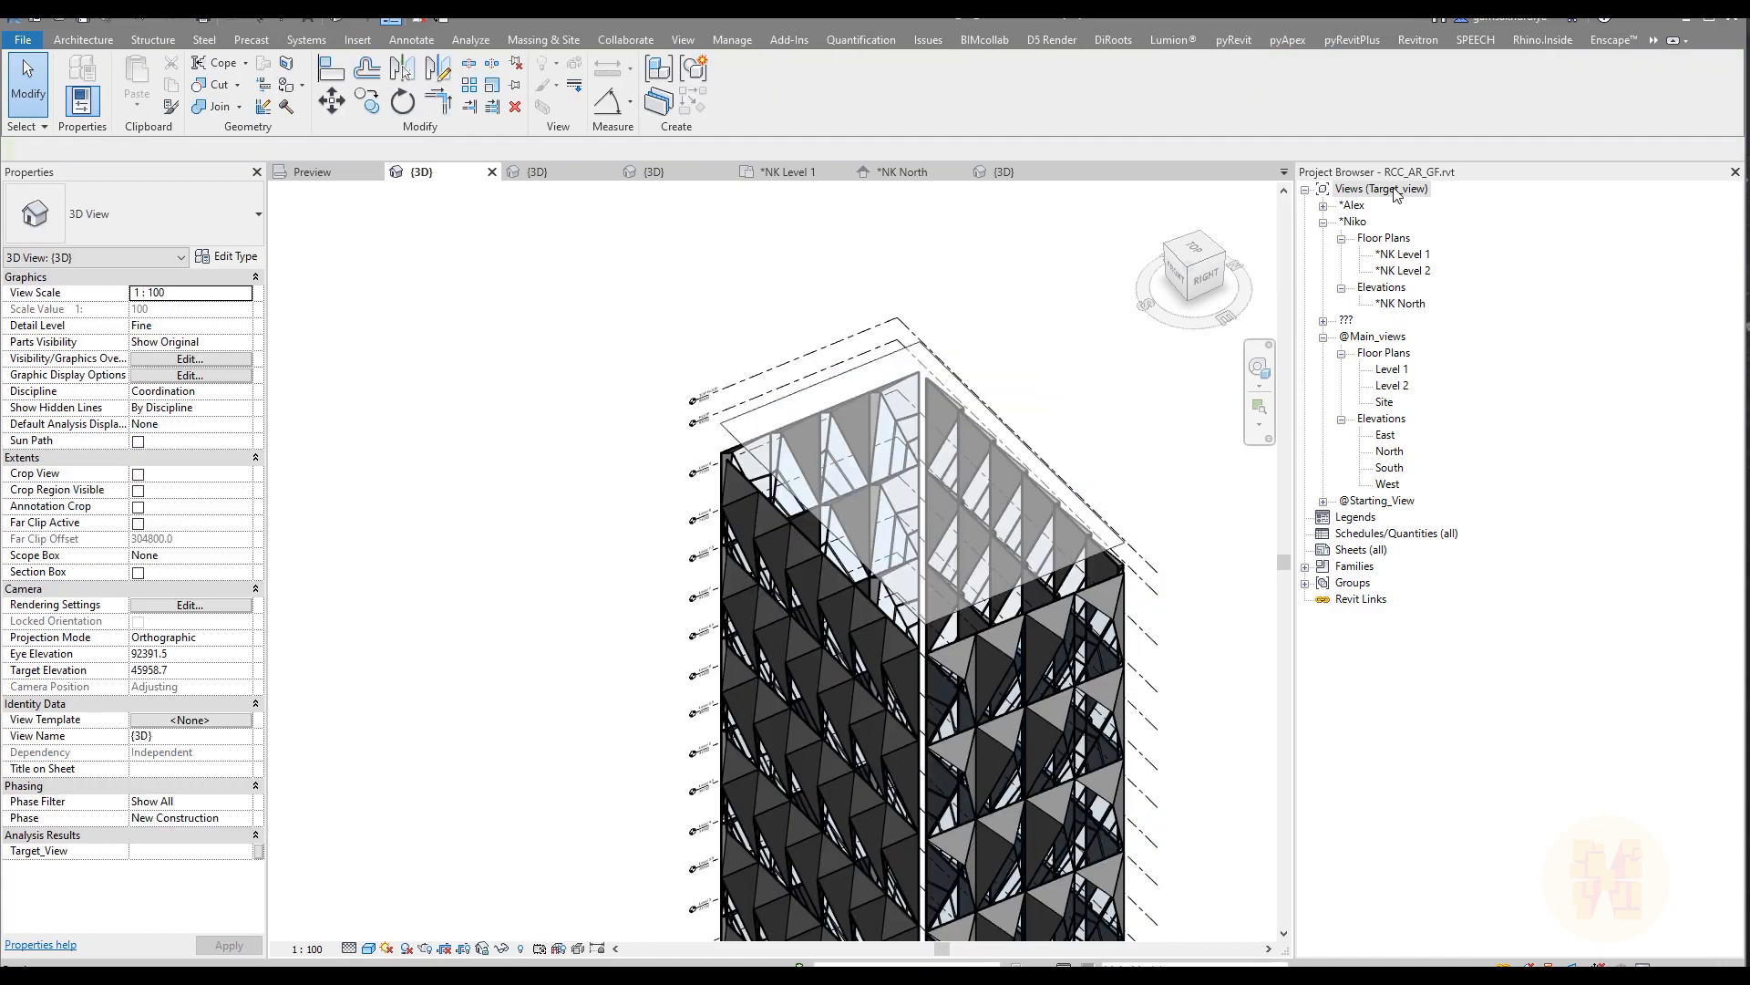
Step: Examine the tower's corner joints and base in 3D after the removal of the border panels
{"action": "scroll", "coordinate": [895, 513], "scroll_direction": "up", "scroll_amount": 3}
{"action": "scroll", "coordinate": [895, 512], "scroll_direction": "down", "scroll_amount": 5}
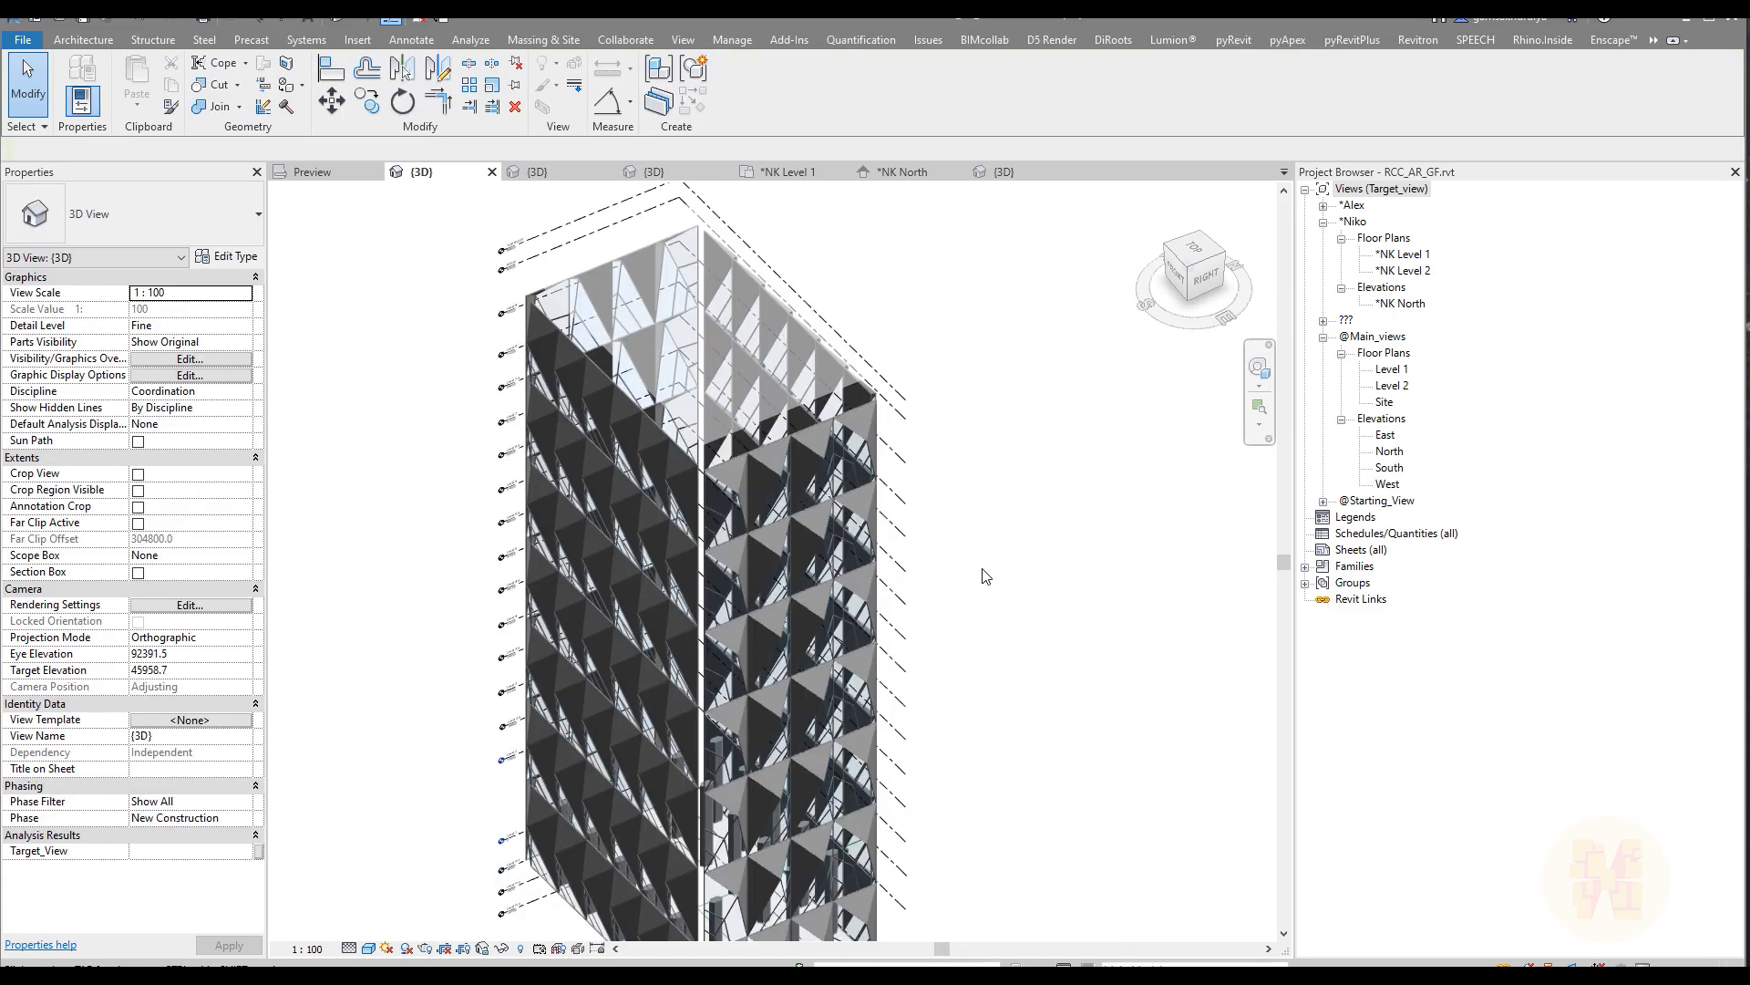
{"action": "middle_click_drag", "start_coordinate": [1035, 696], "coordinate": [414, 846], "text": "shift"}
{"action": "scroll", "coordinate": [809, 881], "scroll_direction": "up", "scroll_amount": 5}
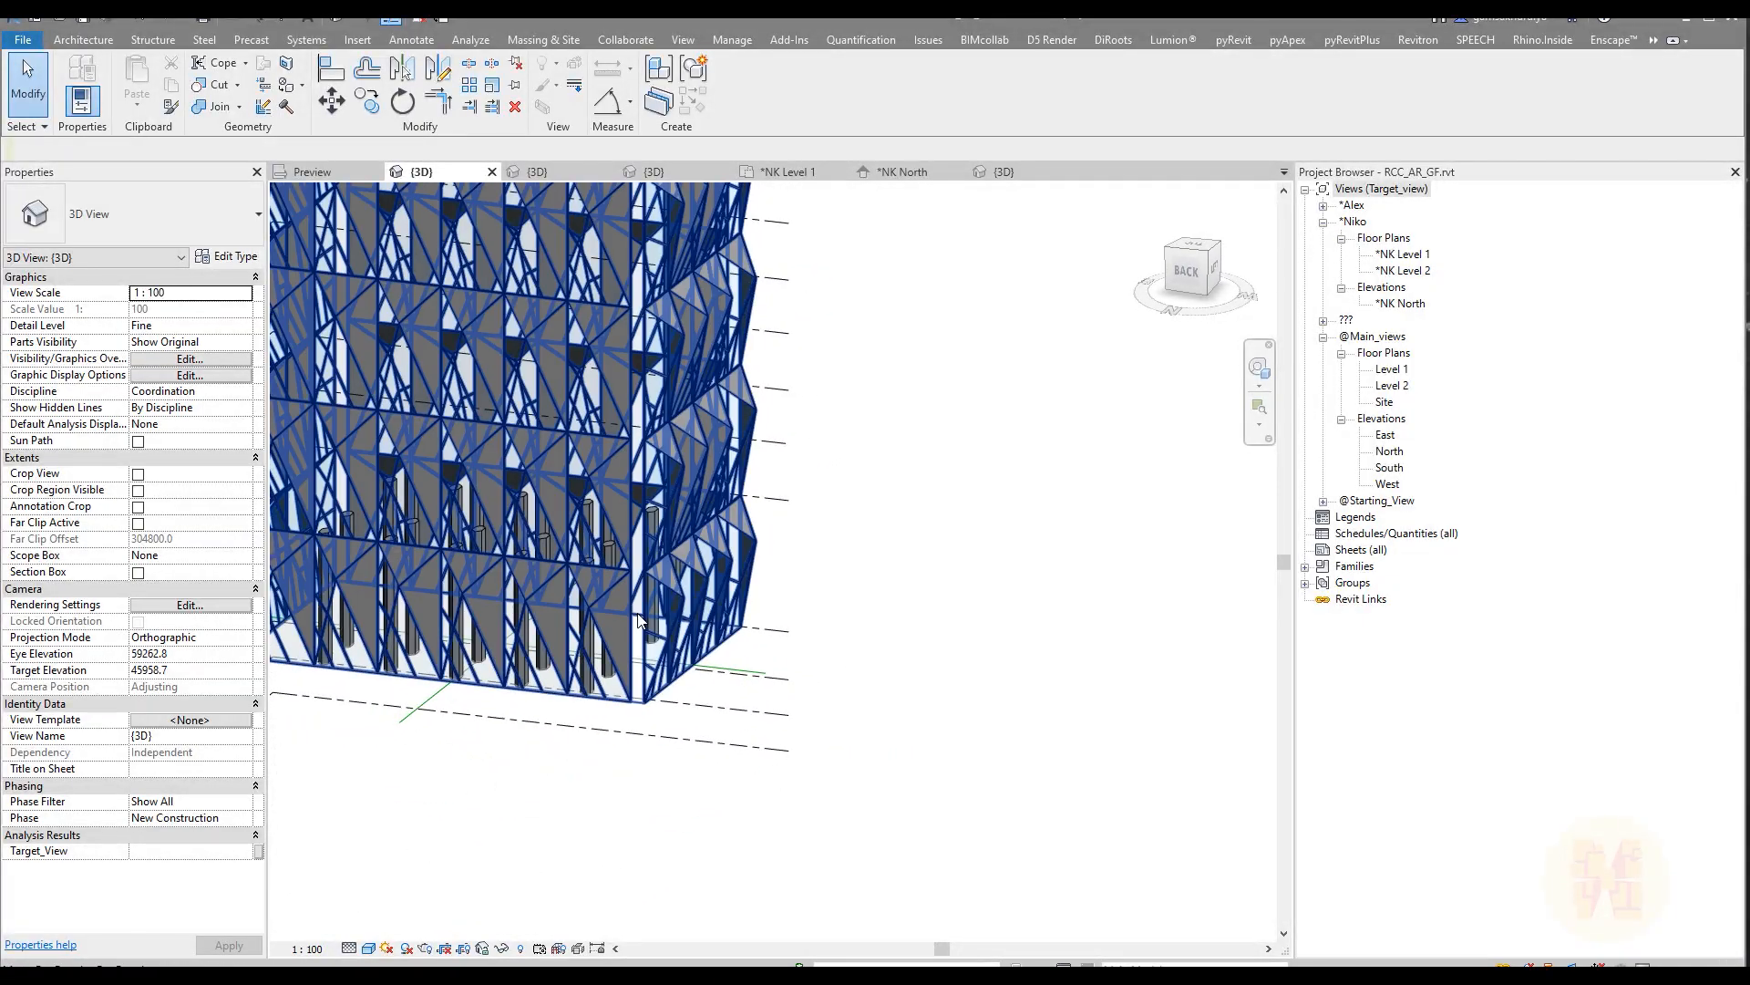
{"action": "scroll", "coordinate": [621, 735], "scroll_direction": "up", "scroll_amount": 4}
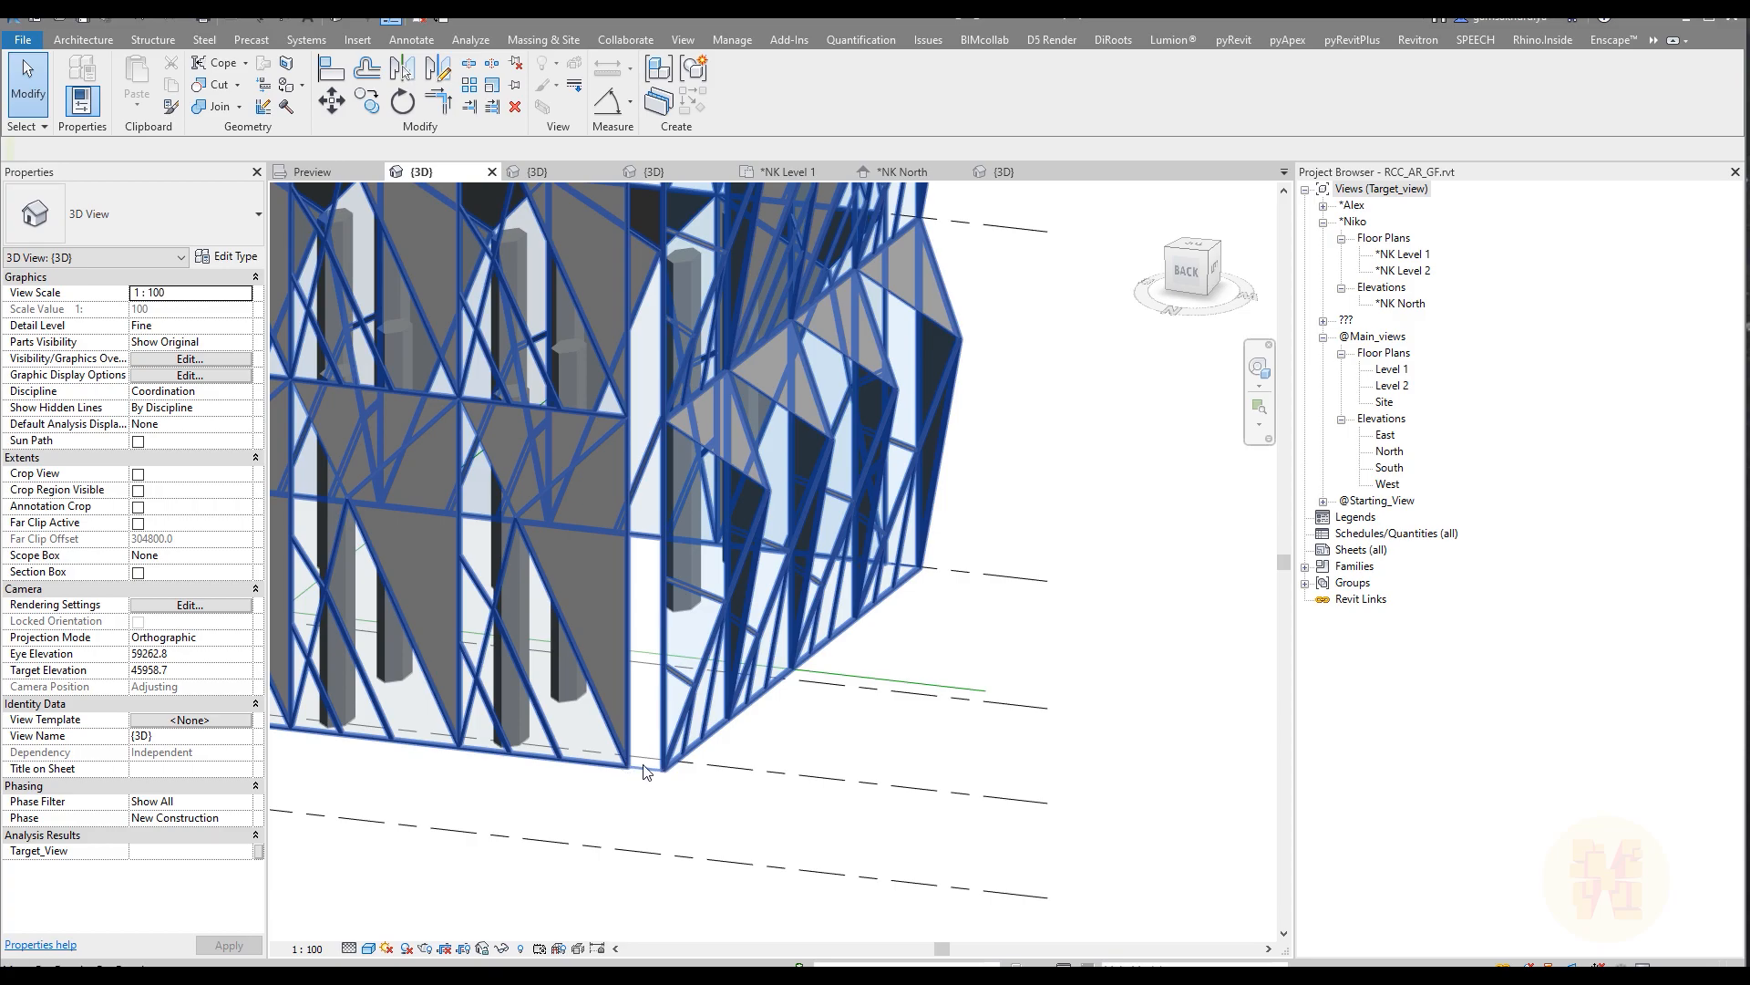
{"action": "scroll", "coordinate": [659, 774], "scroll_direction": "down", "scroll_amount": 6}
{"action": "middle_click_drag", "start_coordinate": [779, 801], "coordinate": [795, 700], "text": "shift"}
Step: Open the *NK North elevation and place an aligned dimension between Level 2 and Level 3
{"action": "left_click", "coordinate": [904, 173]}
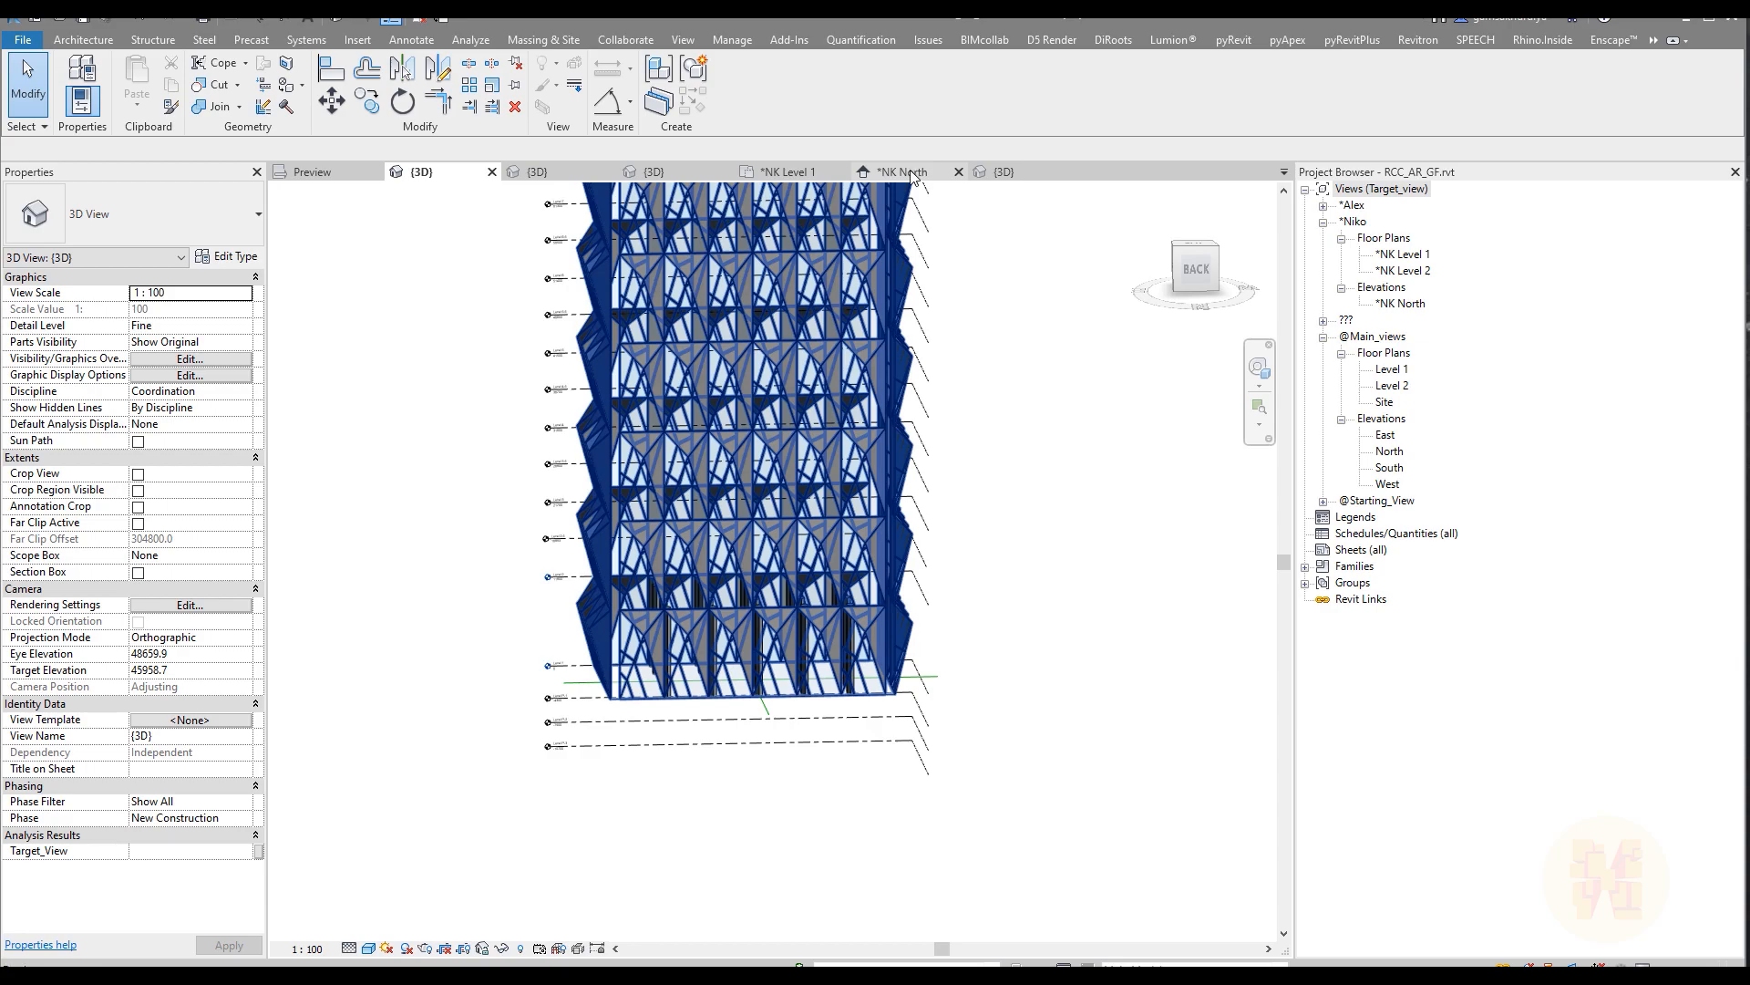
{"action": "scroll", "coordinate": [753, 635], "scroll_direction": "up", "scroll_amount": 6}
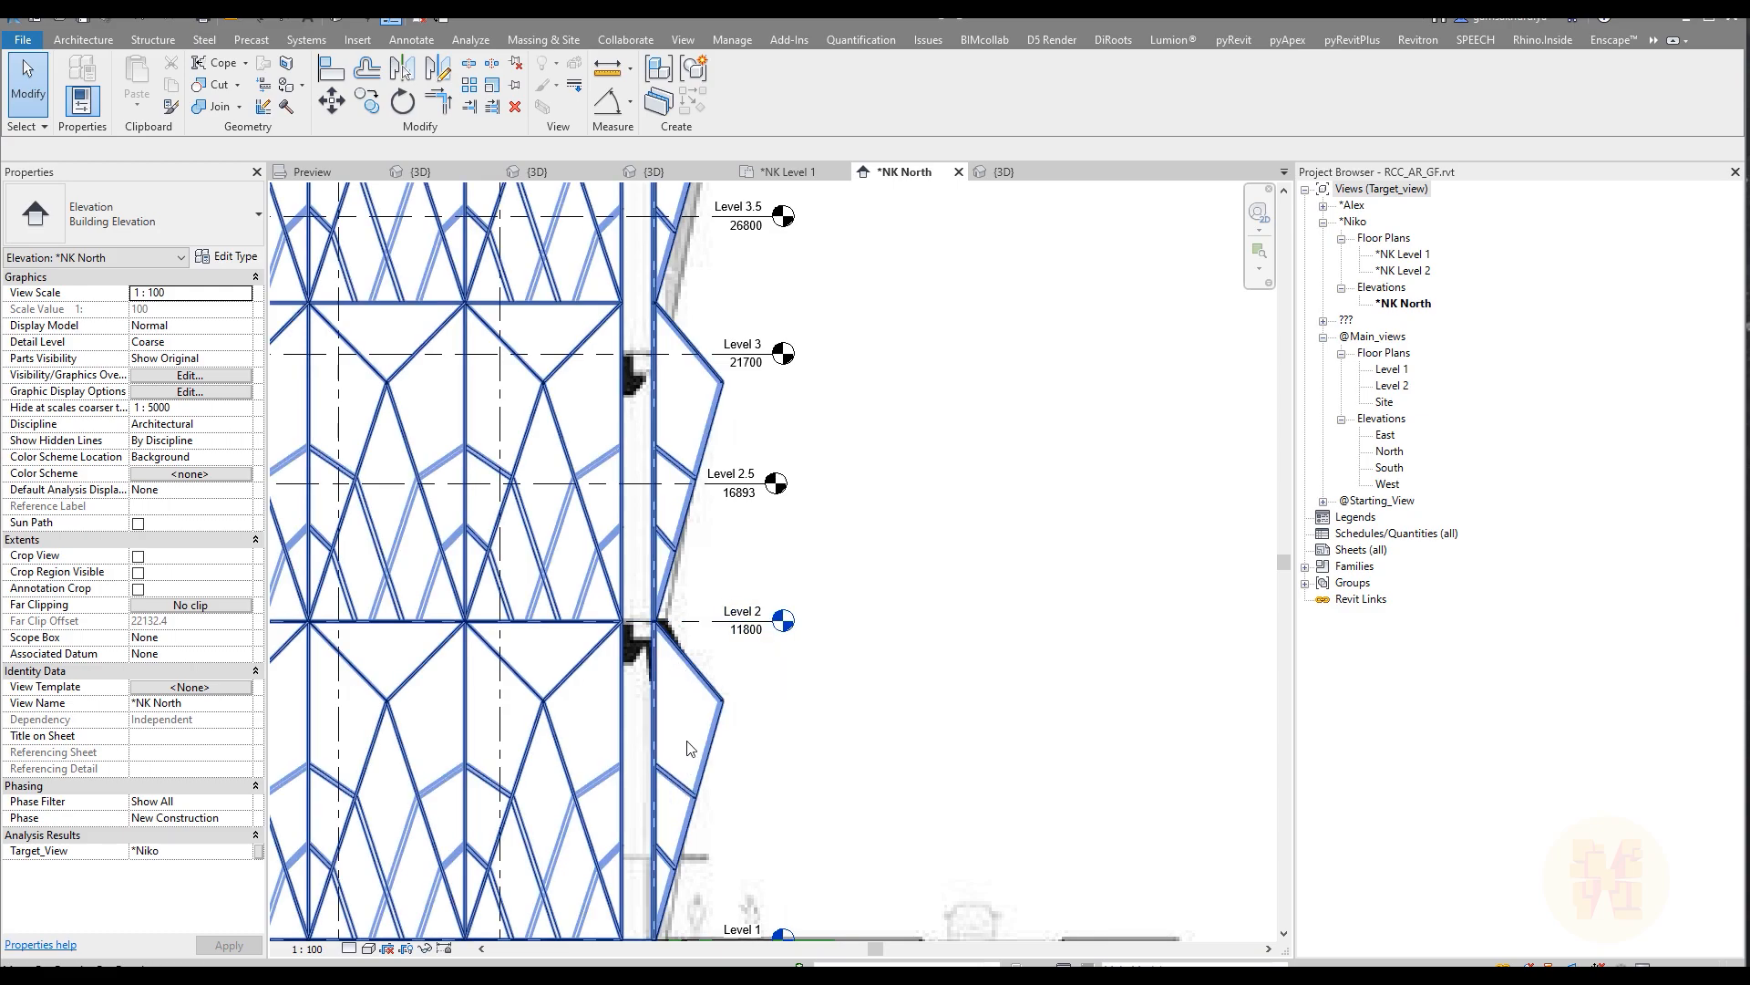
{"action": "middle_click_drag", "start_coordinate": [816, 525], "coordinate": [784, 582]}
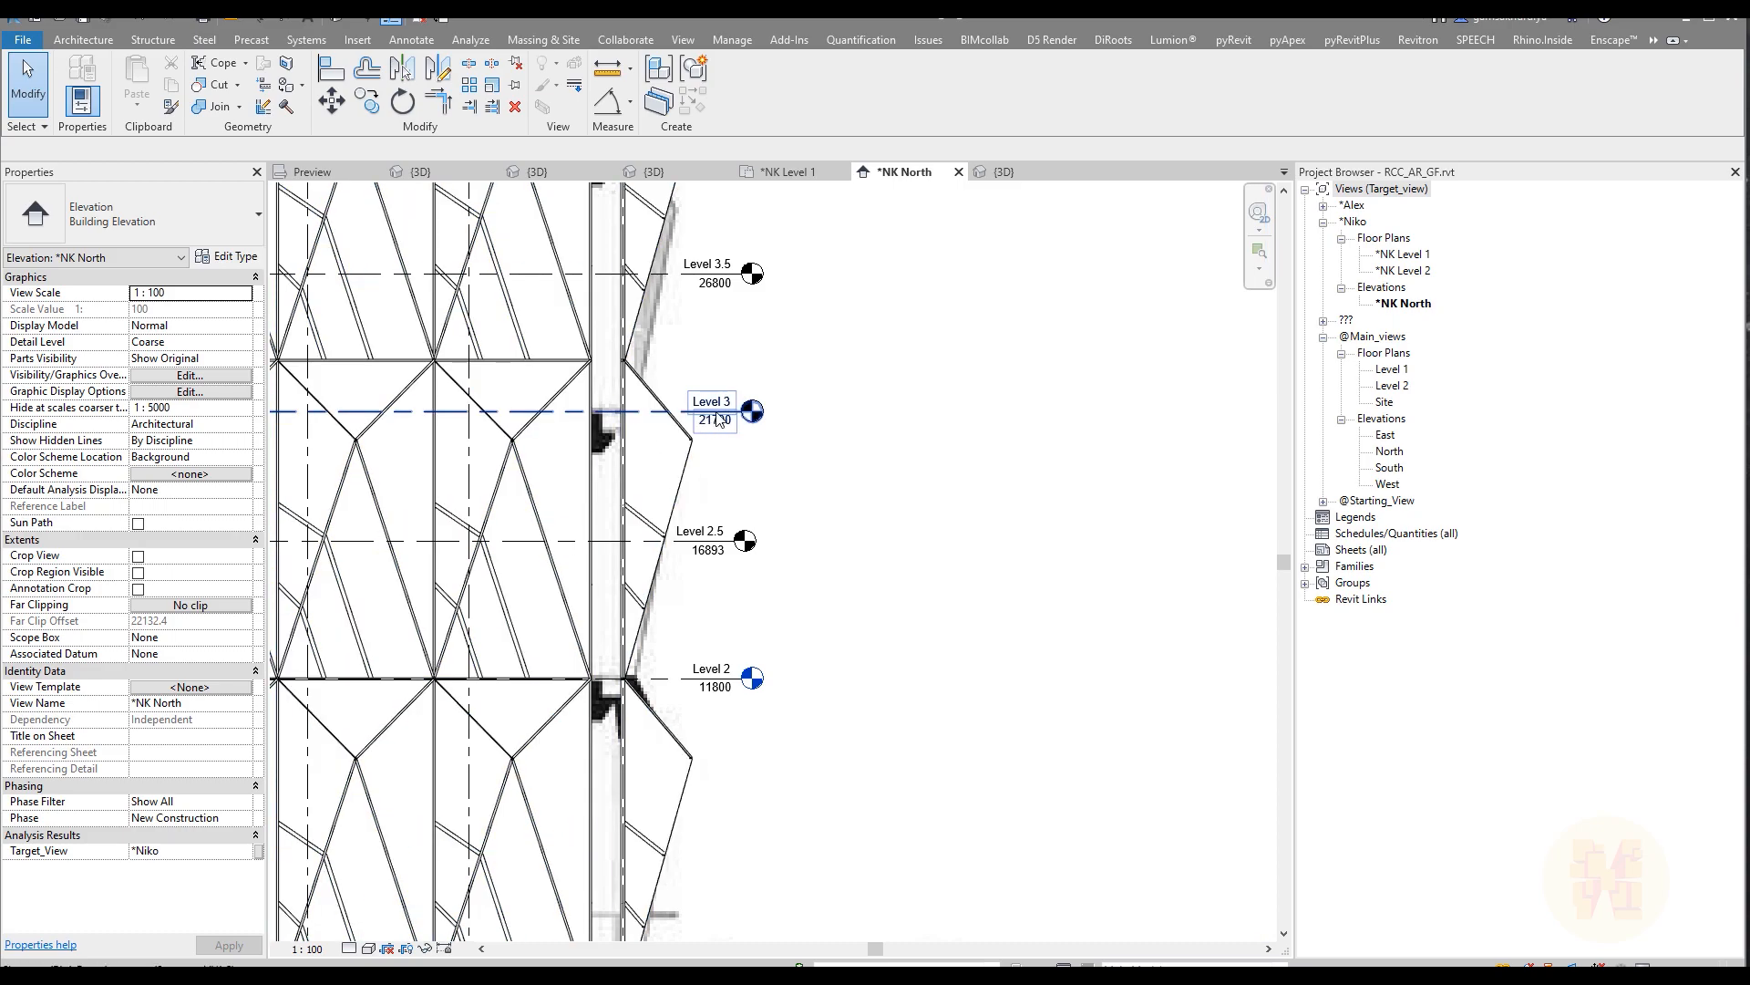
{"action": "key", "text": "d"}
{"action": "key", "text": "i"}
{"action": "left_click", "coordinate": [688, 682]}
{"action": "left_click", "coordinate": [707, 412]}
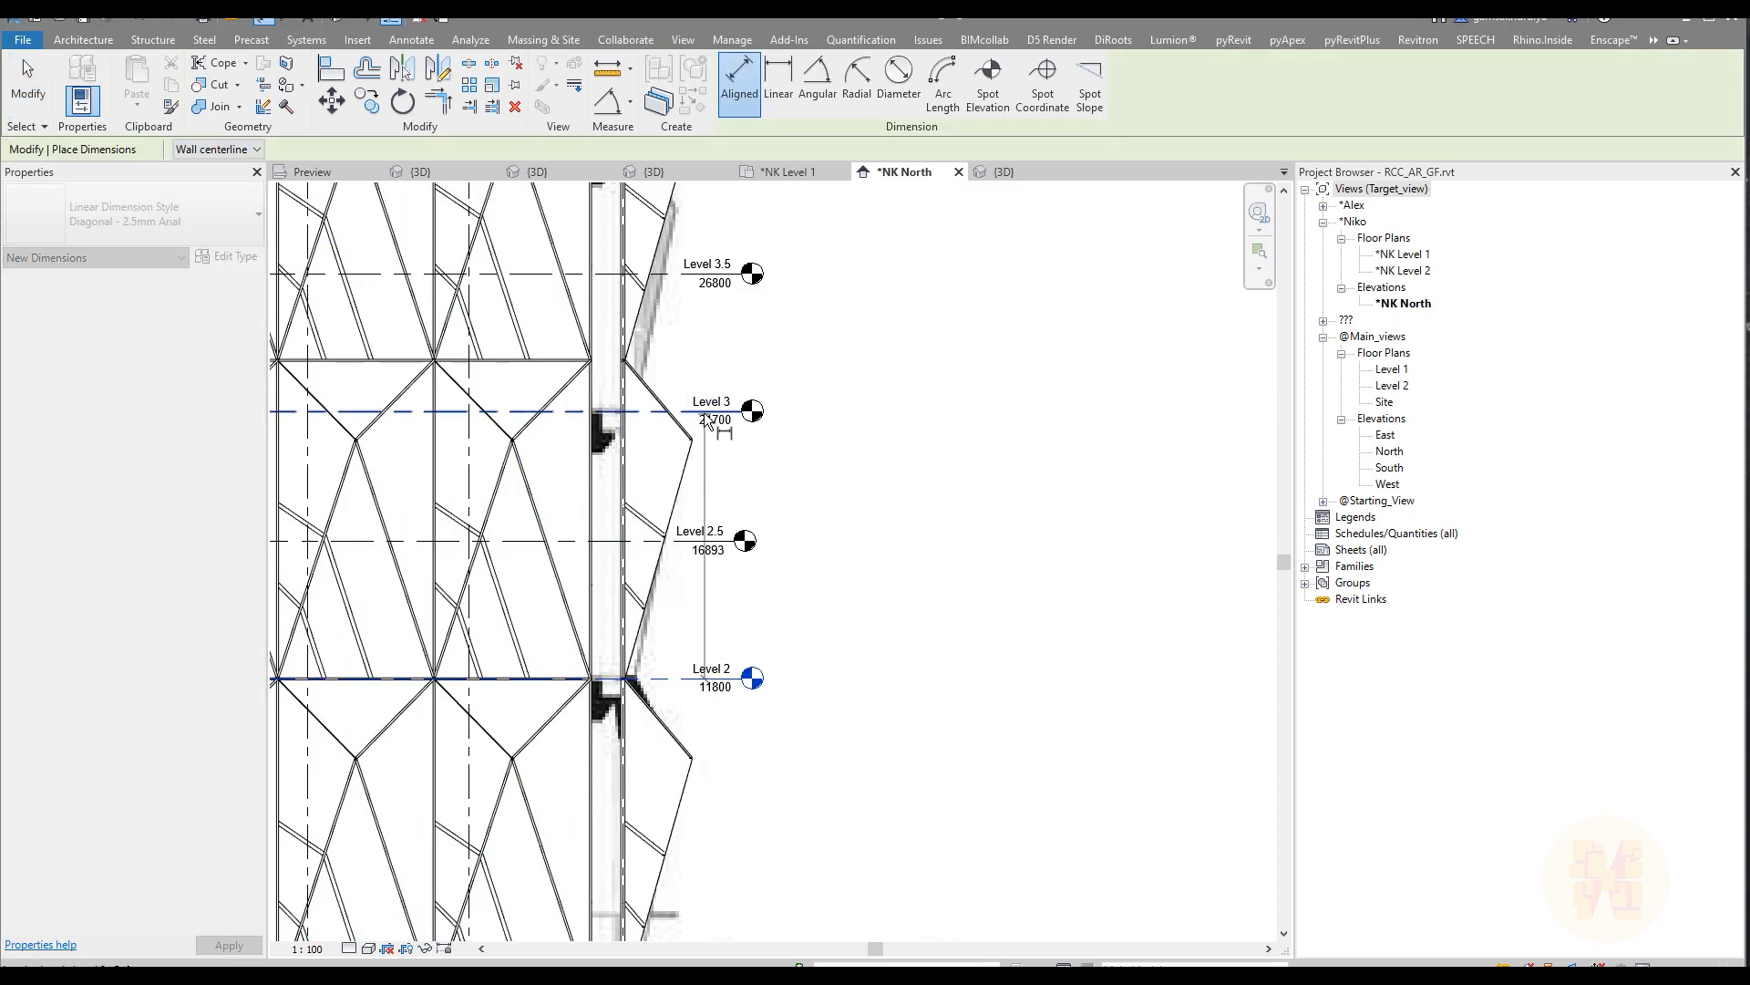
{"action": "scroll", "coordinate": [808, 588], "scroll_direction": "up", "scroll_amount": 2}
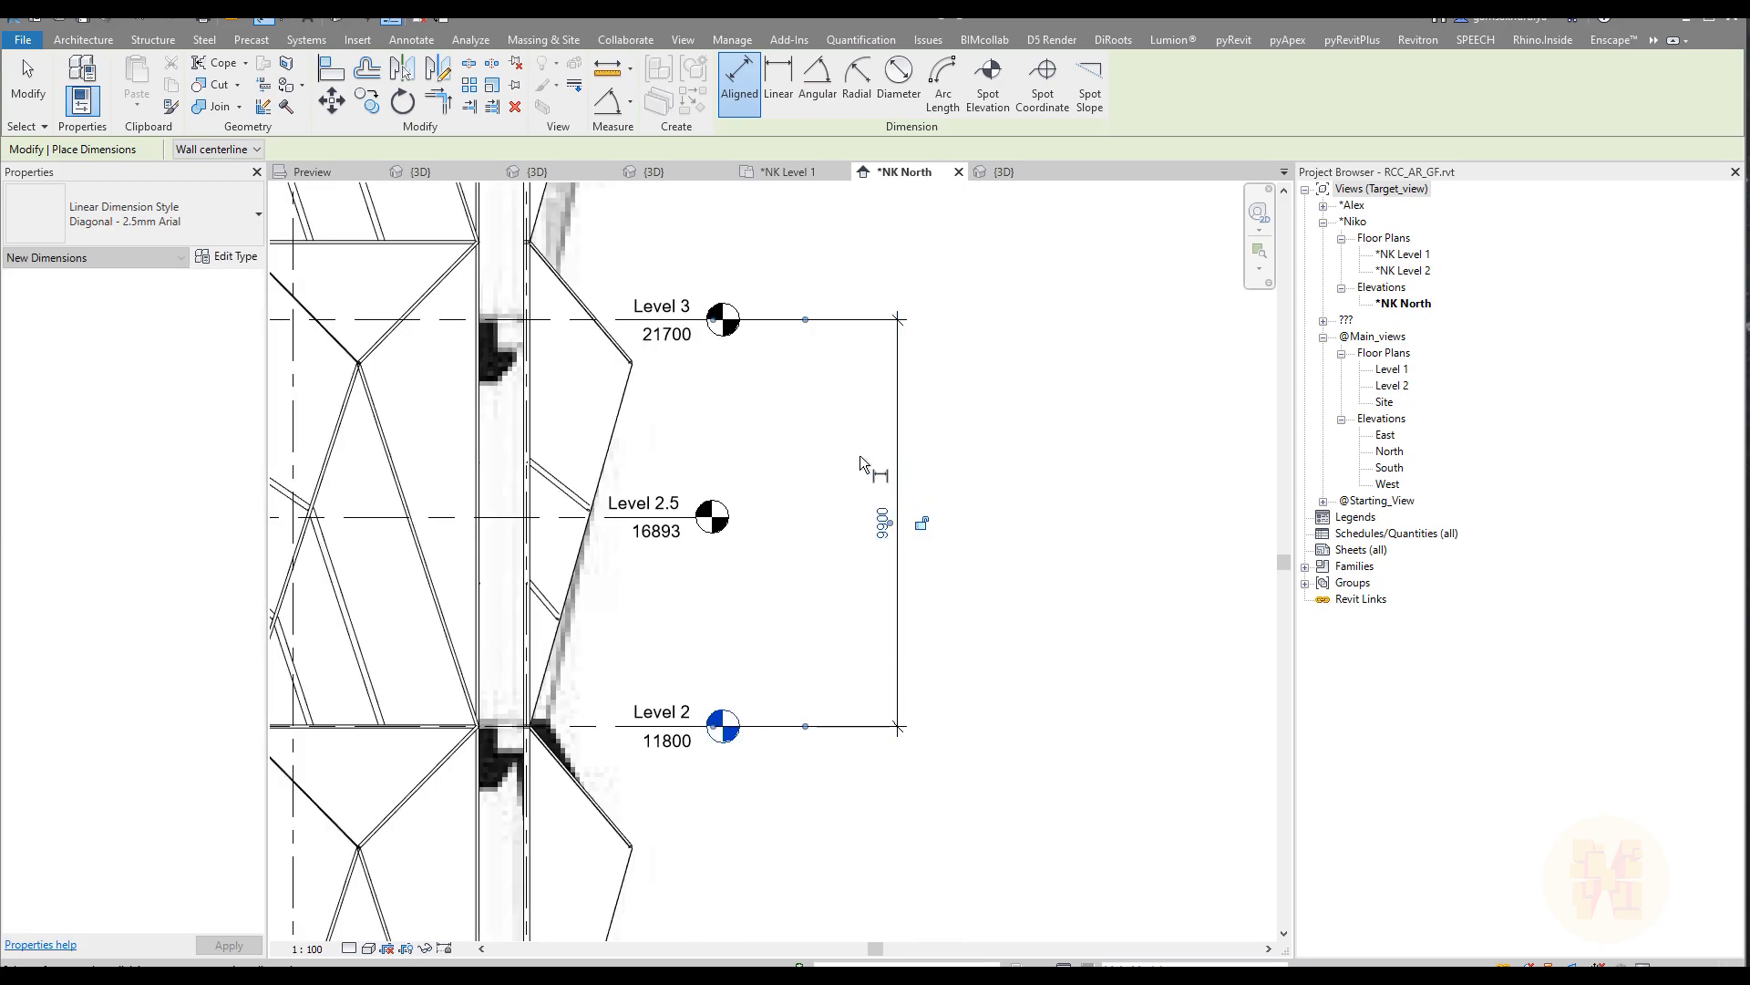
{"action": "left_click", "coordinate": [904, 534]}
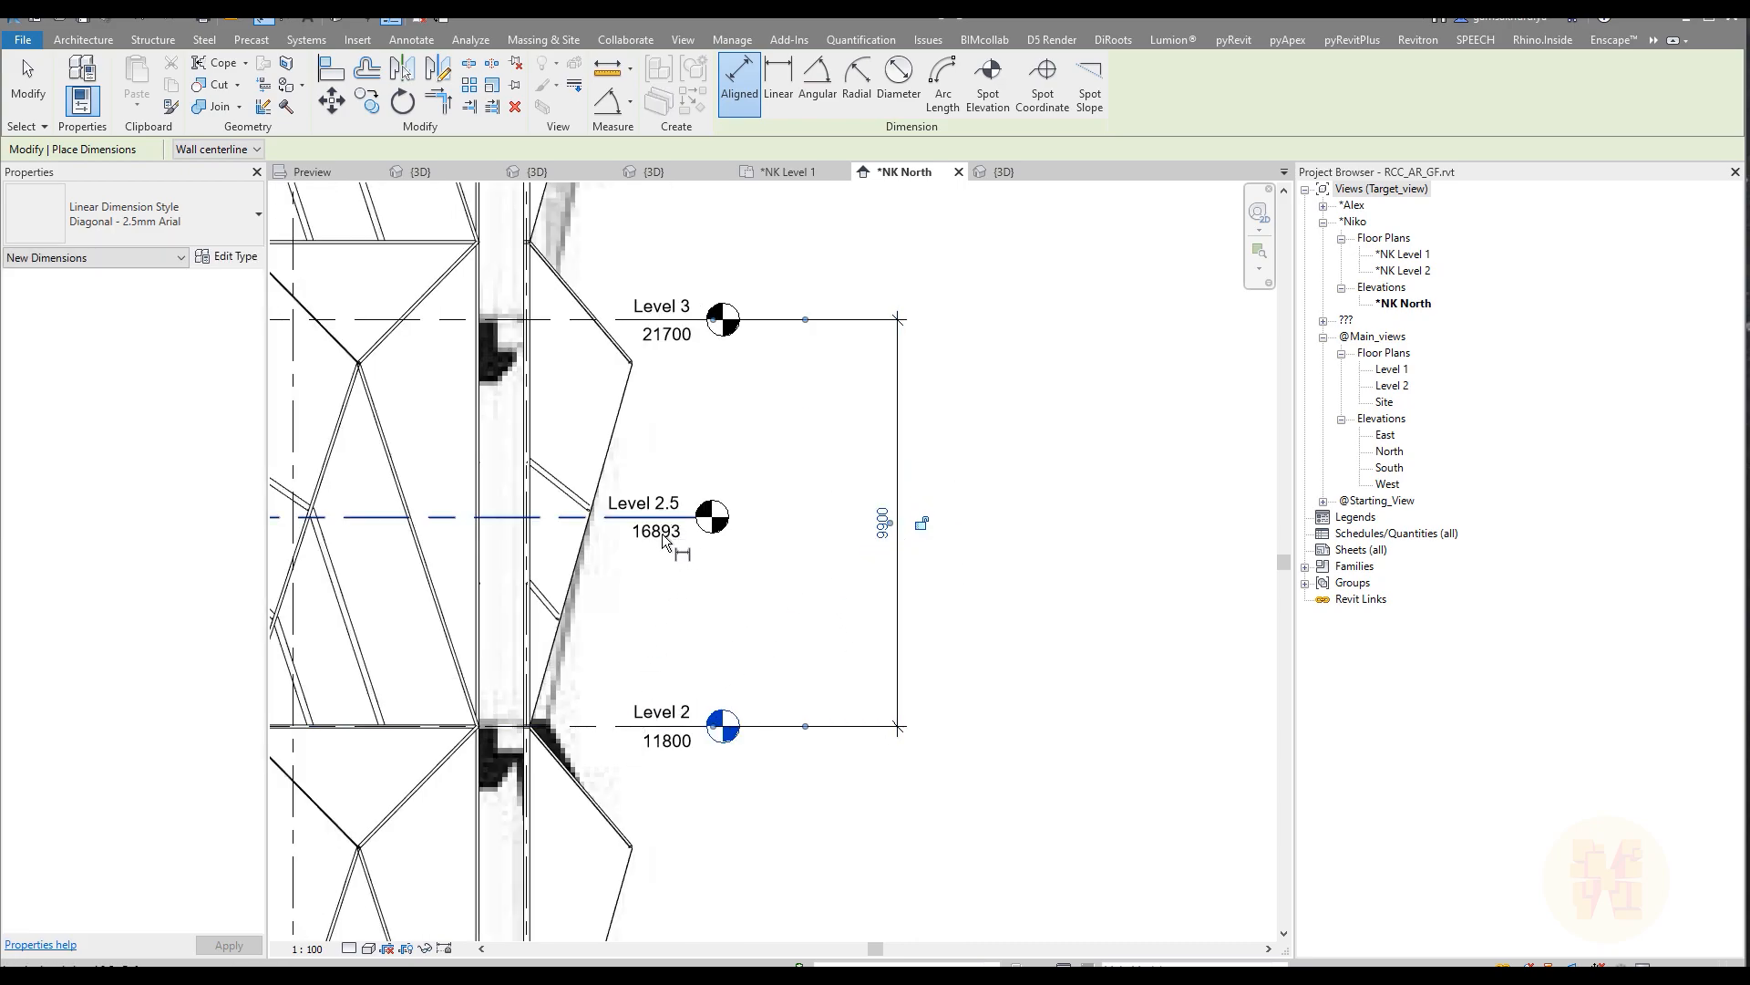
Step: Add an aligned dimension between Level 2 and Level 2.5
{"action": "left_click", "coordinate": [631, 727]}
{"action": "left_click", "coordinate": [646, 518]}
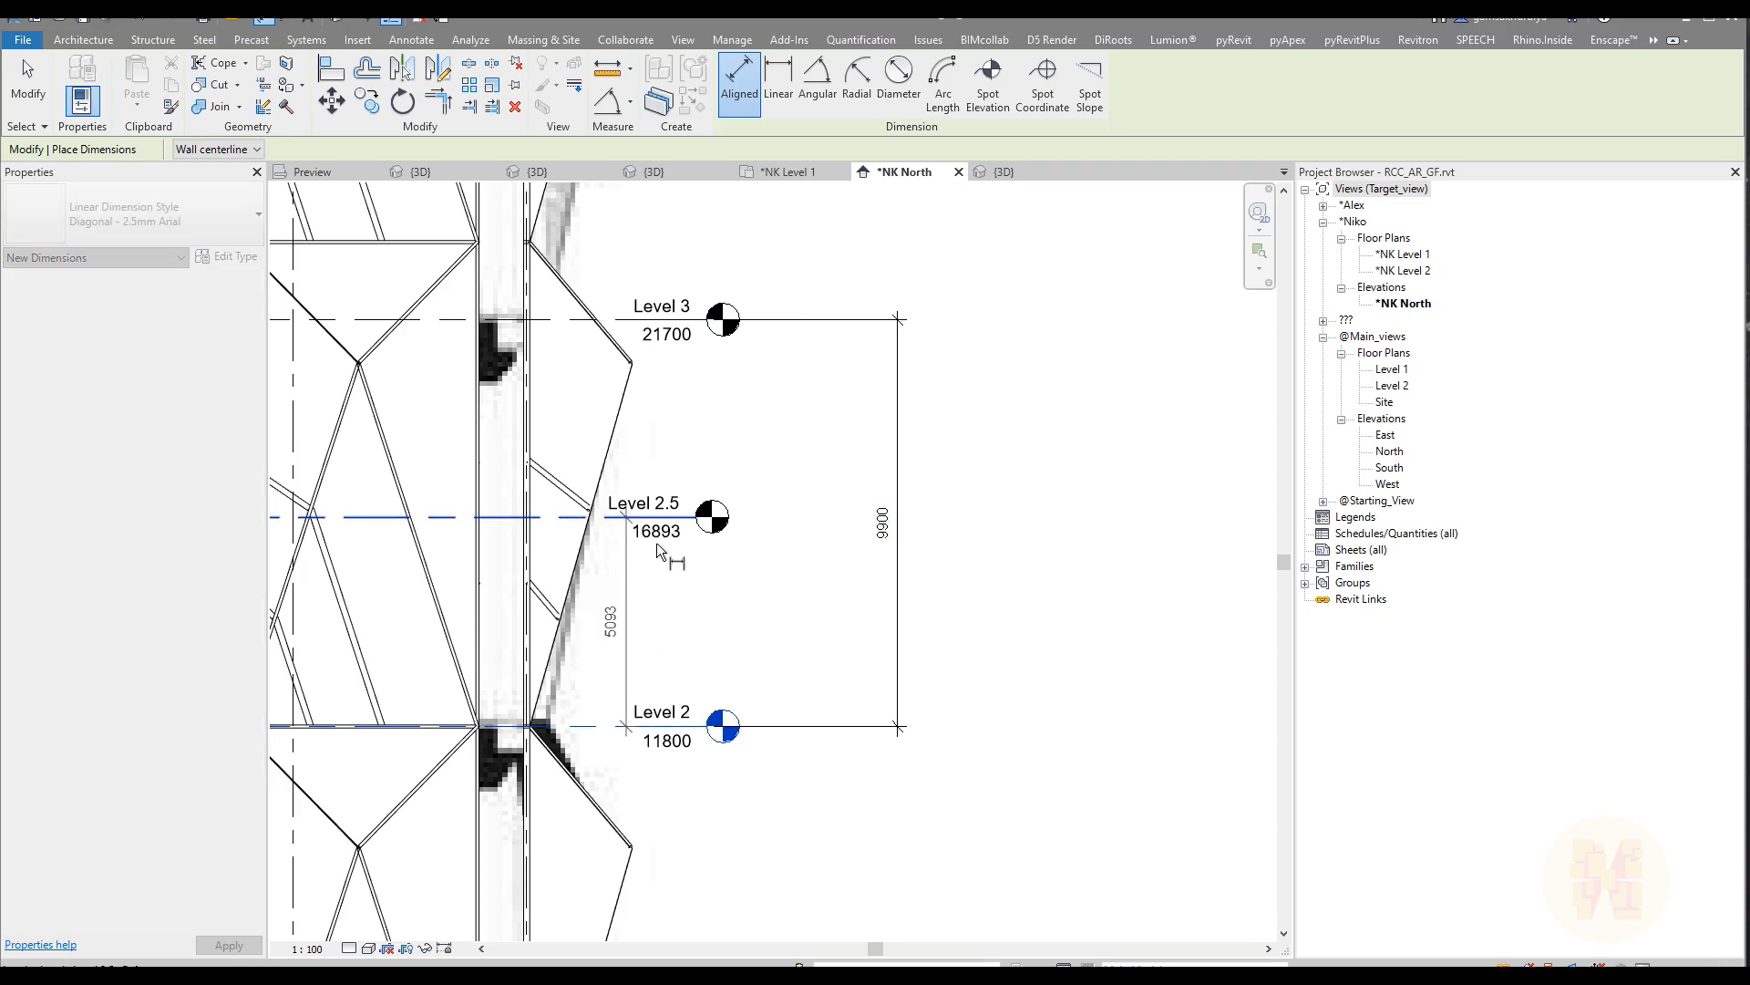
{"action": "left_click", "coordinate": [804, 554]}
{"action": "key", "text": "Escape"}
{"action": "key", "text": "Escape"}
{"action": "scroll", "coordinate": [733, 541], "scroll_direction": "up", "scroll_amount": 3}
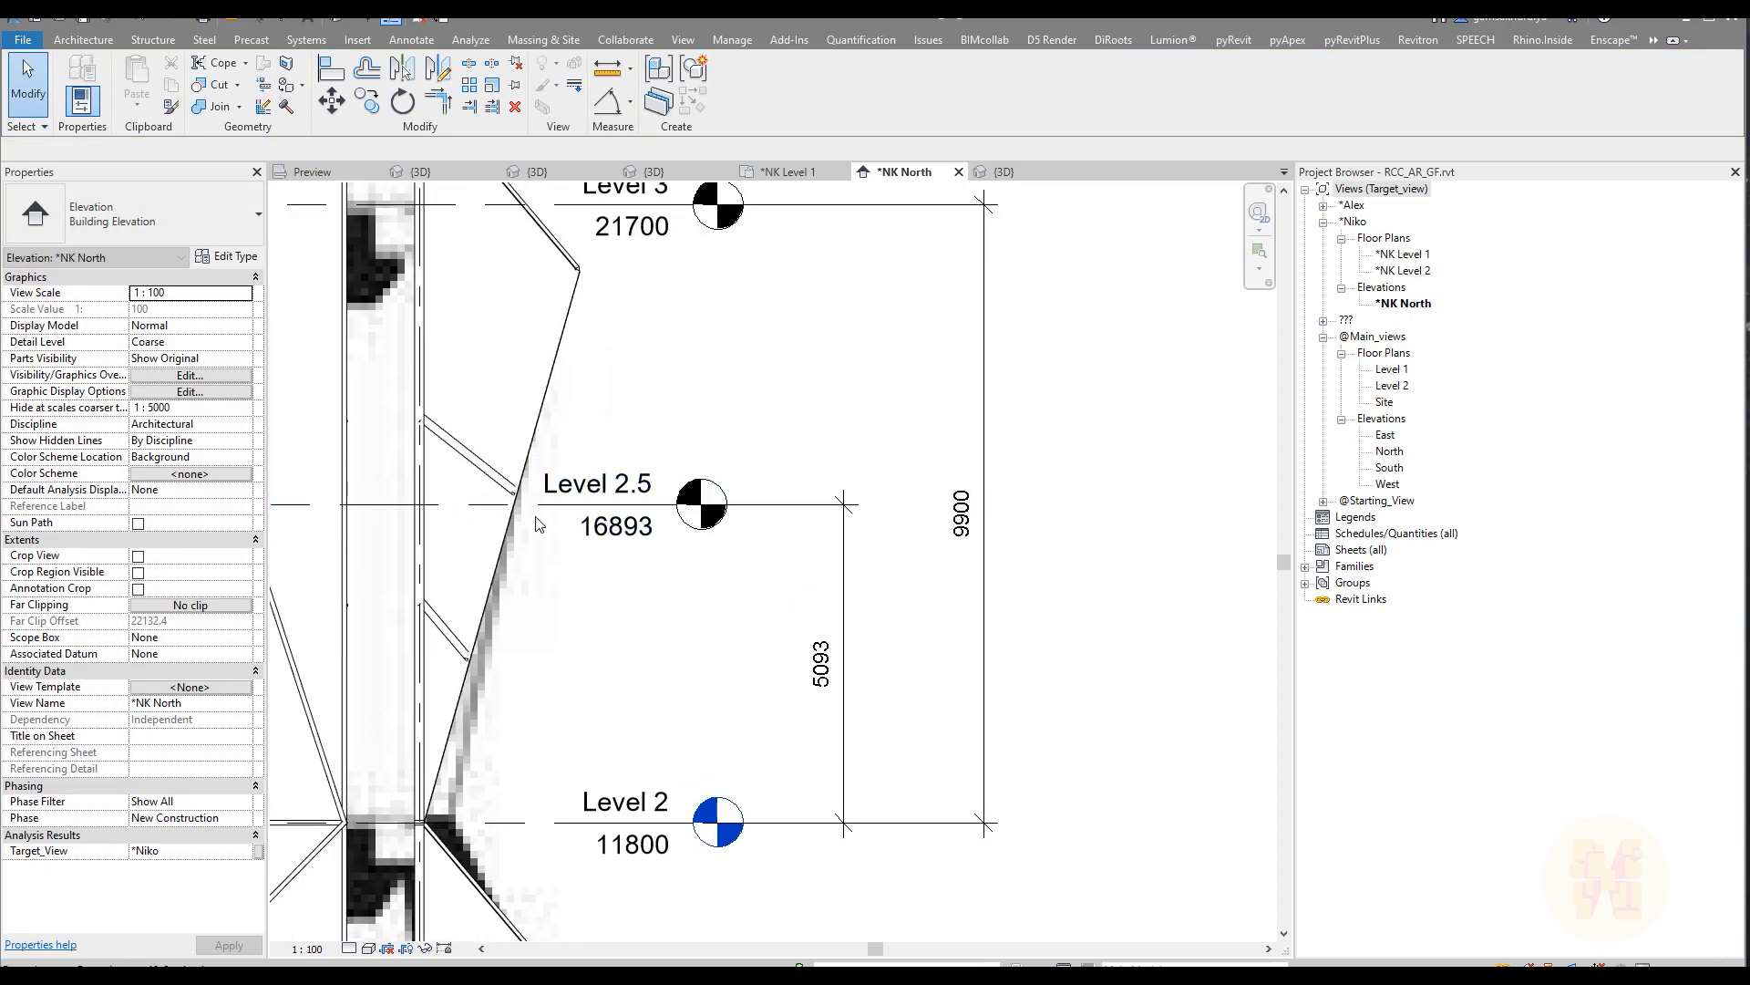
Step: Set the distance from Level 2 to Level 2.5 to 5100, and delete the dimension between these two levels
{"action": "left_click", "coordinate": [585, 530]}
{"action": "left_click", "coordinate": [820, 663]}
{"action": "type", "text": "5100"}
{"action": "key", "text": "Return"}
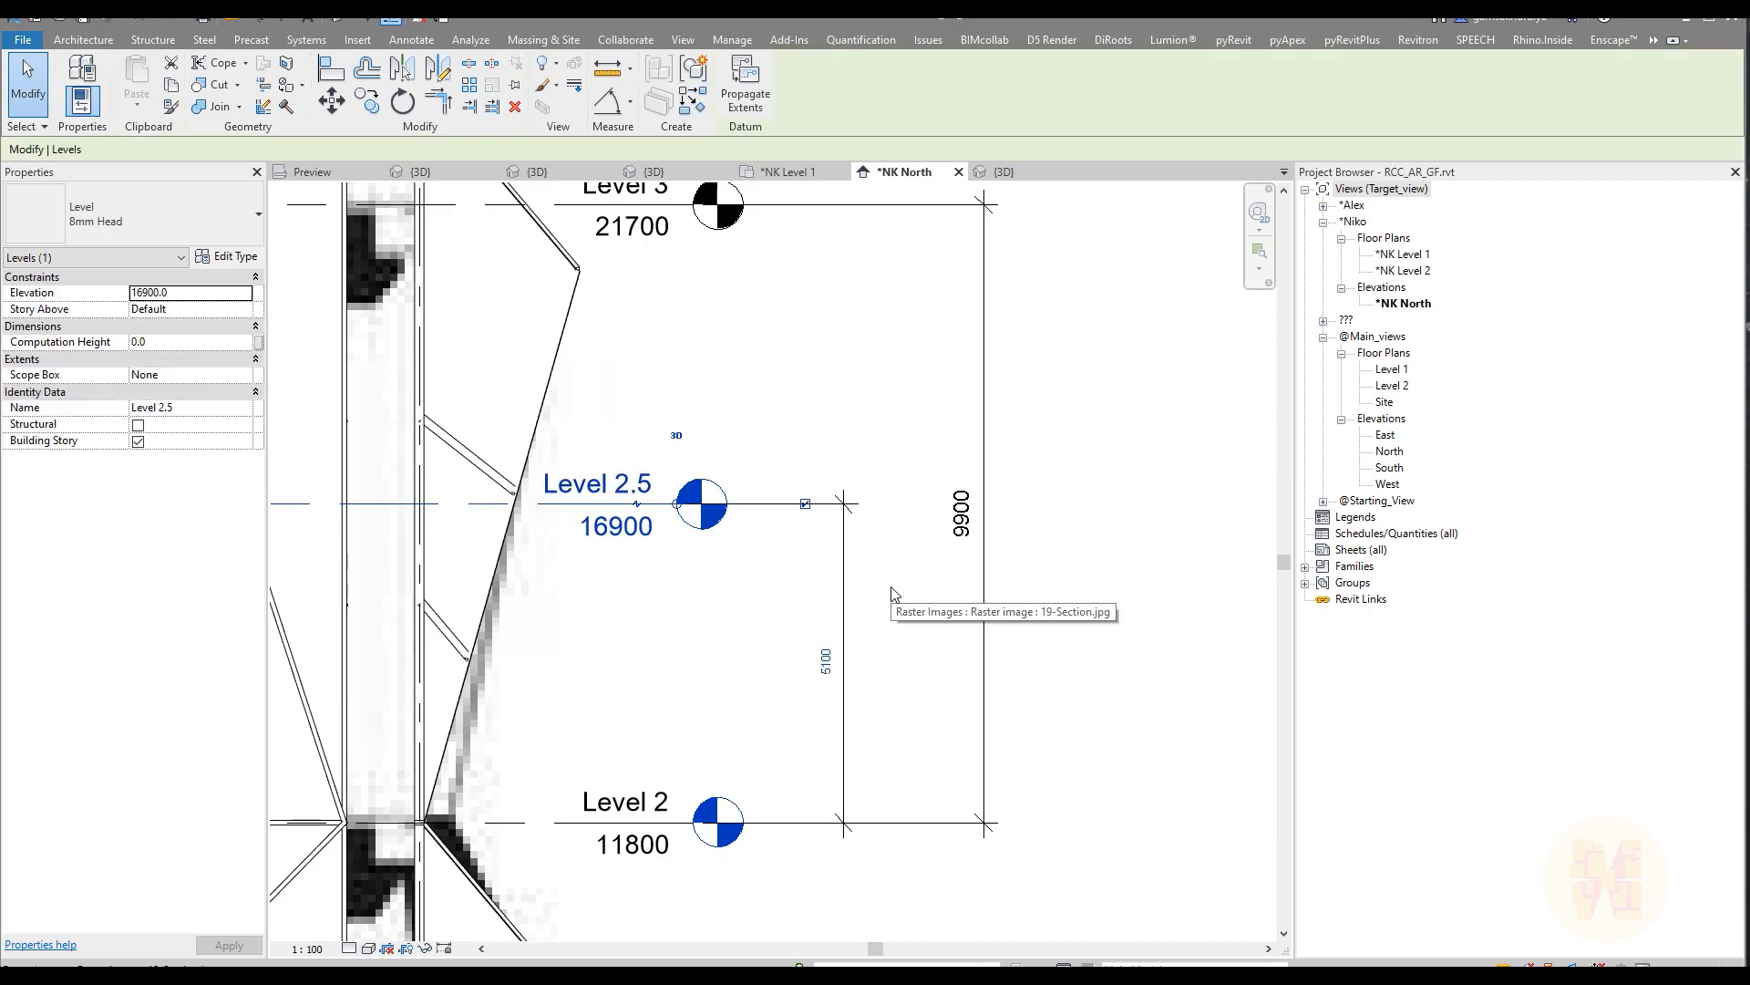
{"action": "left_click", "coordinate": [894, 594]}
{"action": "left_click", "coordinate": [841, 582]}
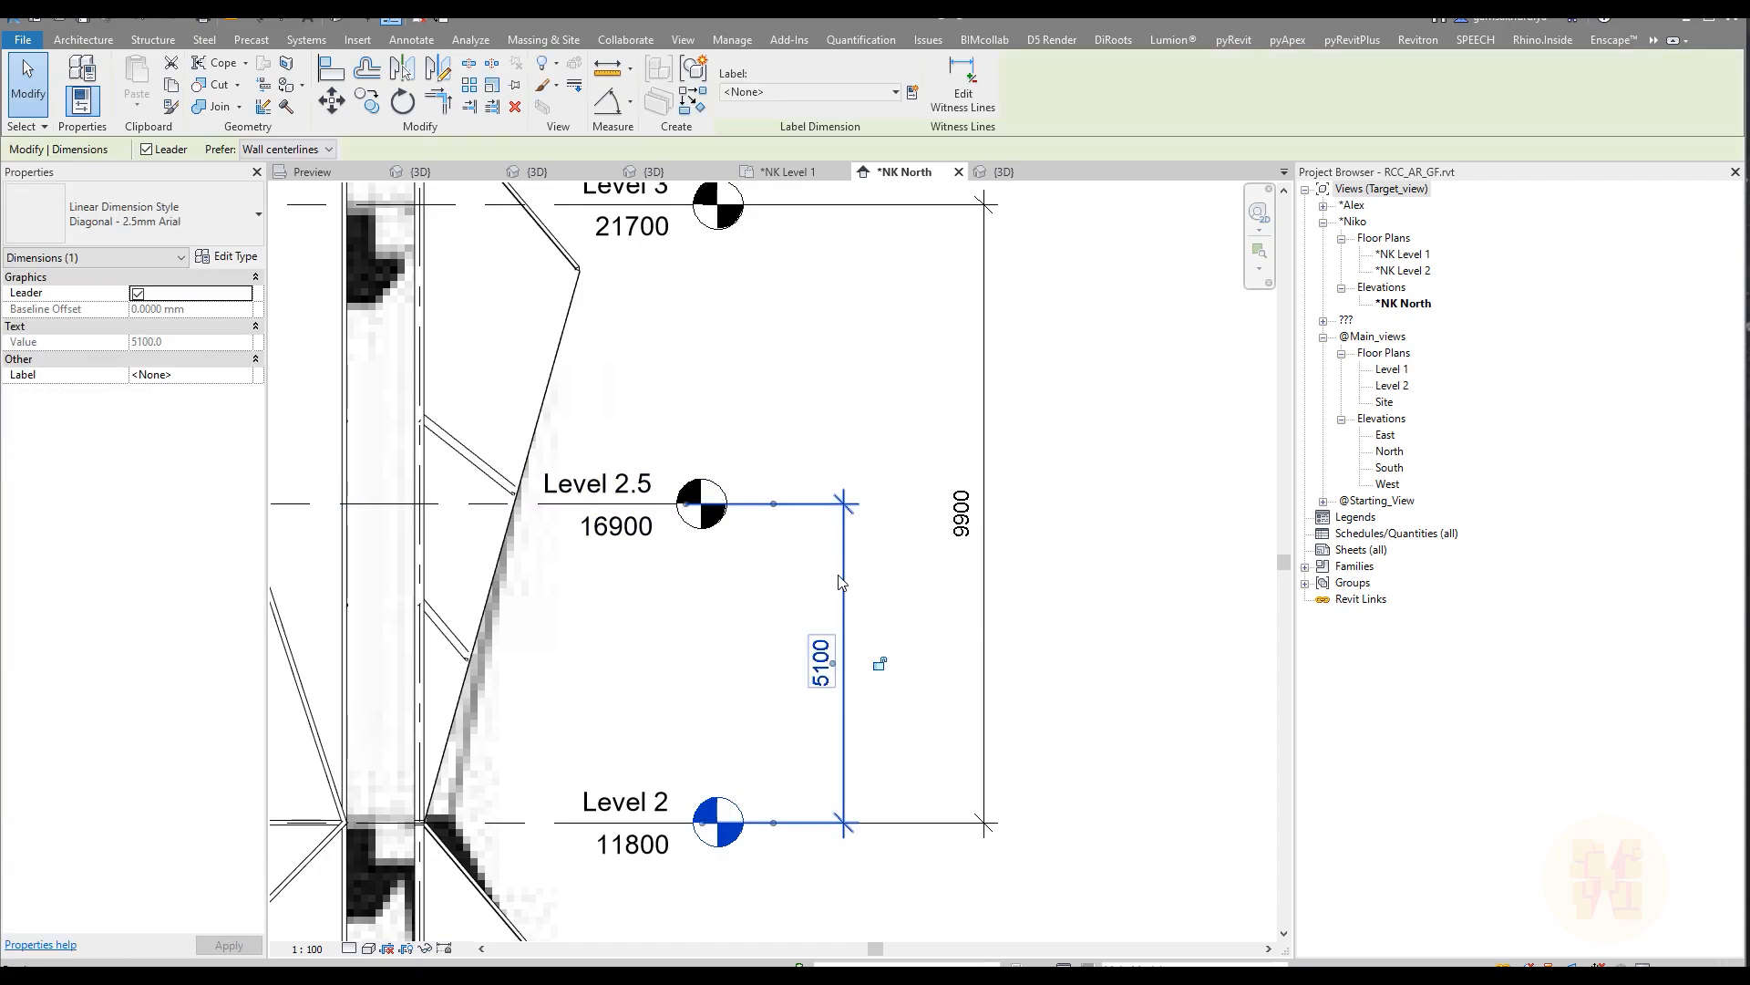
{"action": "key", "text": "Delete"}
Step: Examine the tower's full north elevation, comparing the facade panel rows with the levels and the section image
{"action": "scroll", "coordinate": [833, 579], "scroll_direction": "down", "scroll_amount": 2}
{"action": "middle_click_drag", "start_coordinate": [866, 579], "coordinate": [897, 533]}
{"action": "scroll", "coordinate": [997, 415], "scroll_direction": "down", "scroll_amount": 7}
{"action": "middle_click_drag", "start_coordinate": [996, 408], "coordinate": [925, 607]}
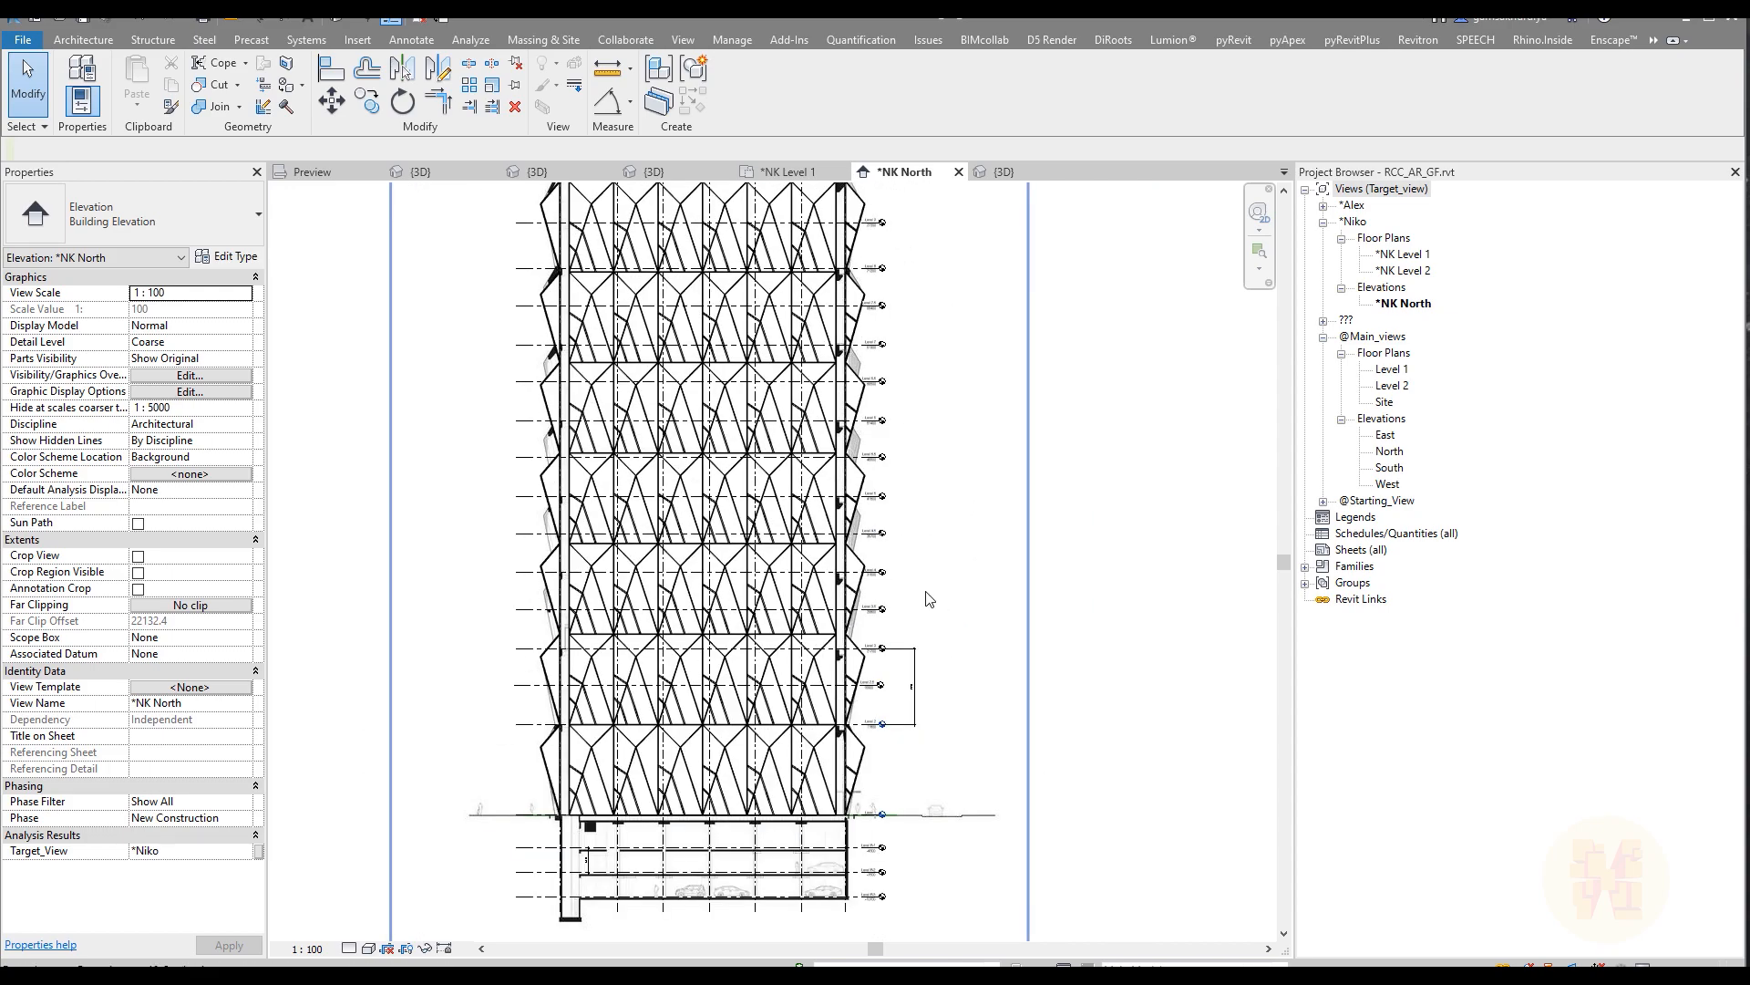
{"action": "middle_click_drag", "start_coordinate": [993, 420], "coordinate": [961, 533]}
{"action": "scroll", "coordinate": [960, 531], "scroll_direction": "down", "scroll_amount": 1}
{"action": "middle_click_drag", "start_coordinate": [1071, 420], "coordinate": [1063, 353]}
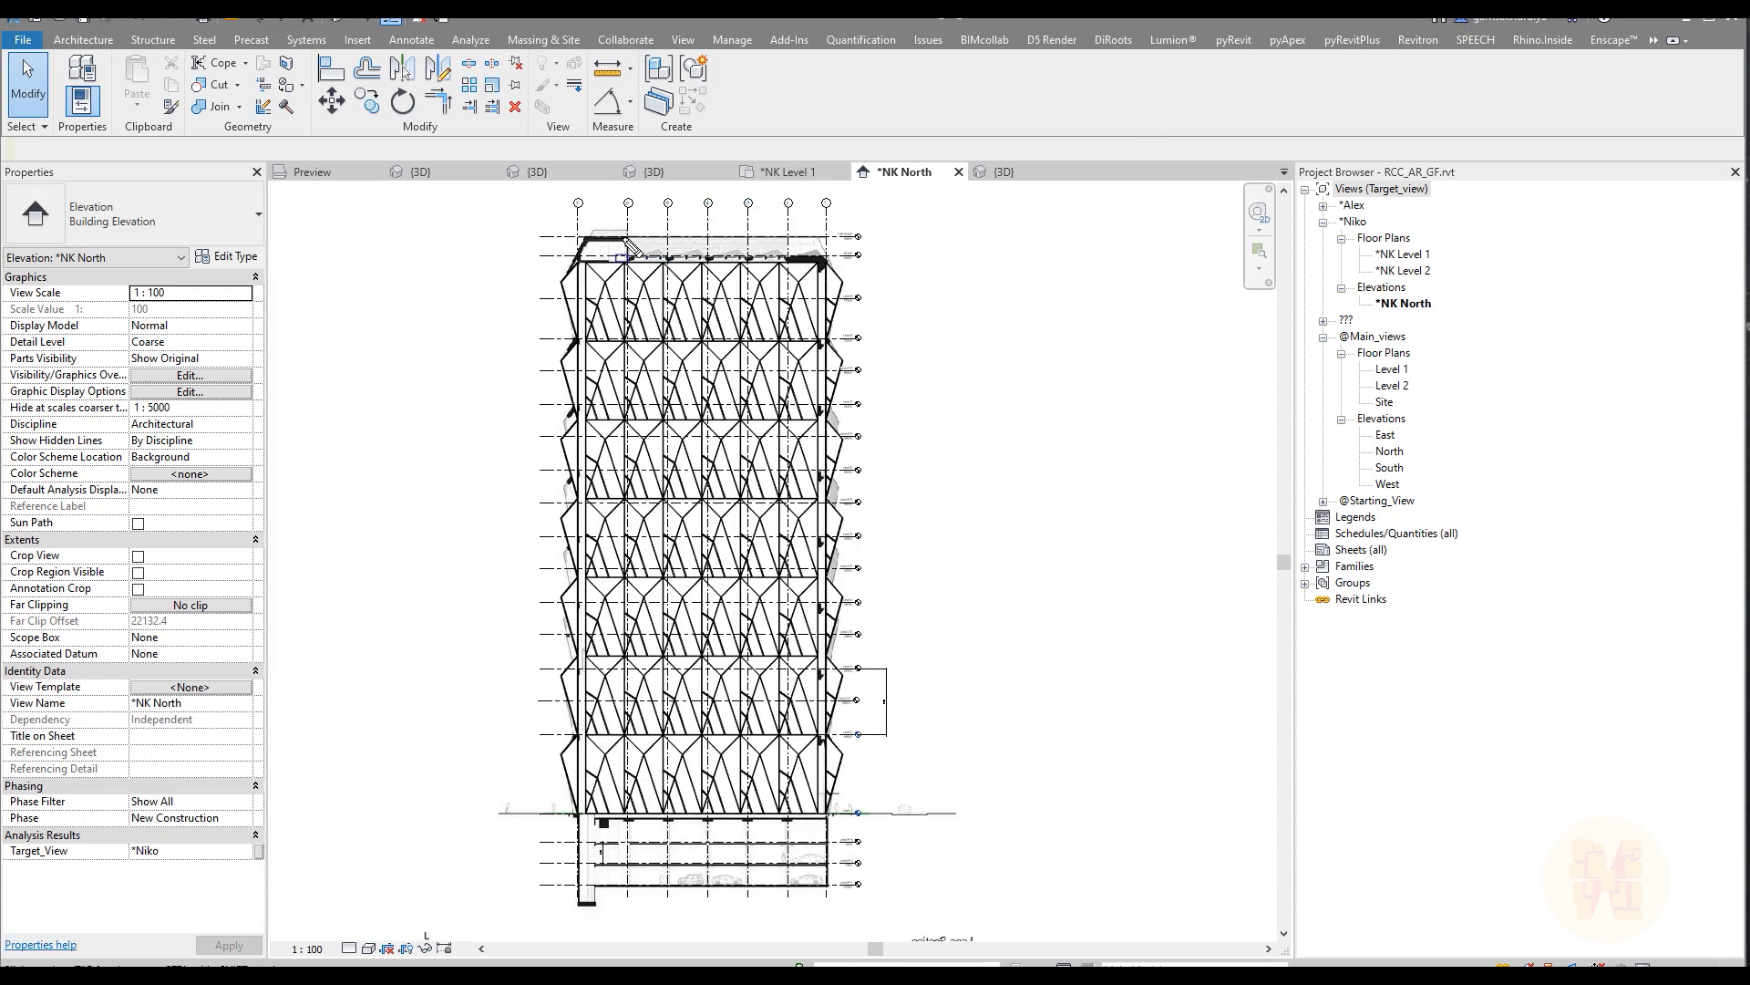
{"action": "left_click_drag", "start_coordinate": [576, 244], "coordinate": [827, 814]}
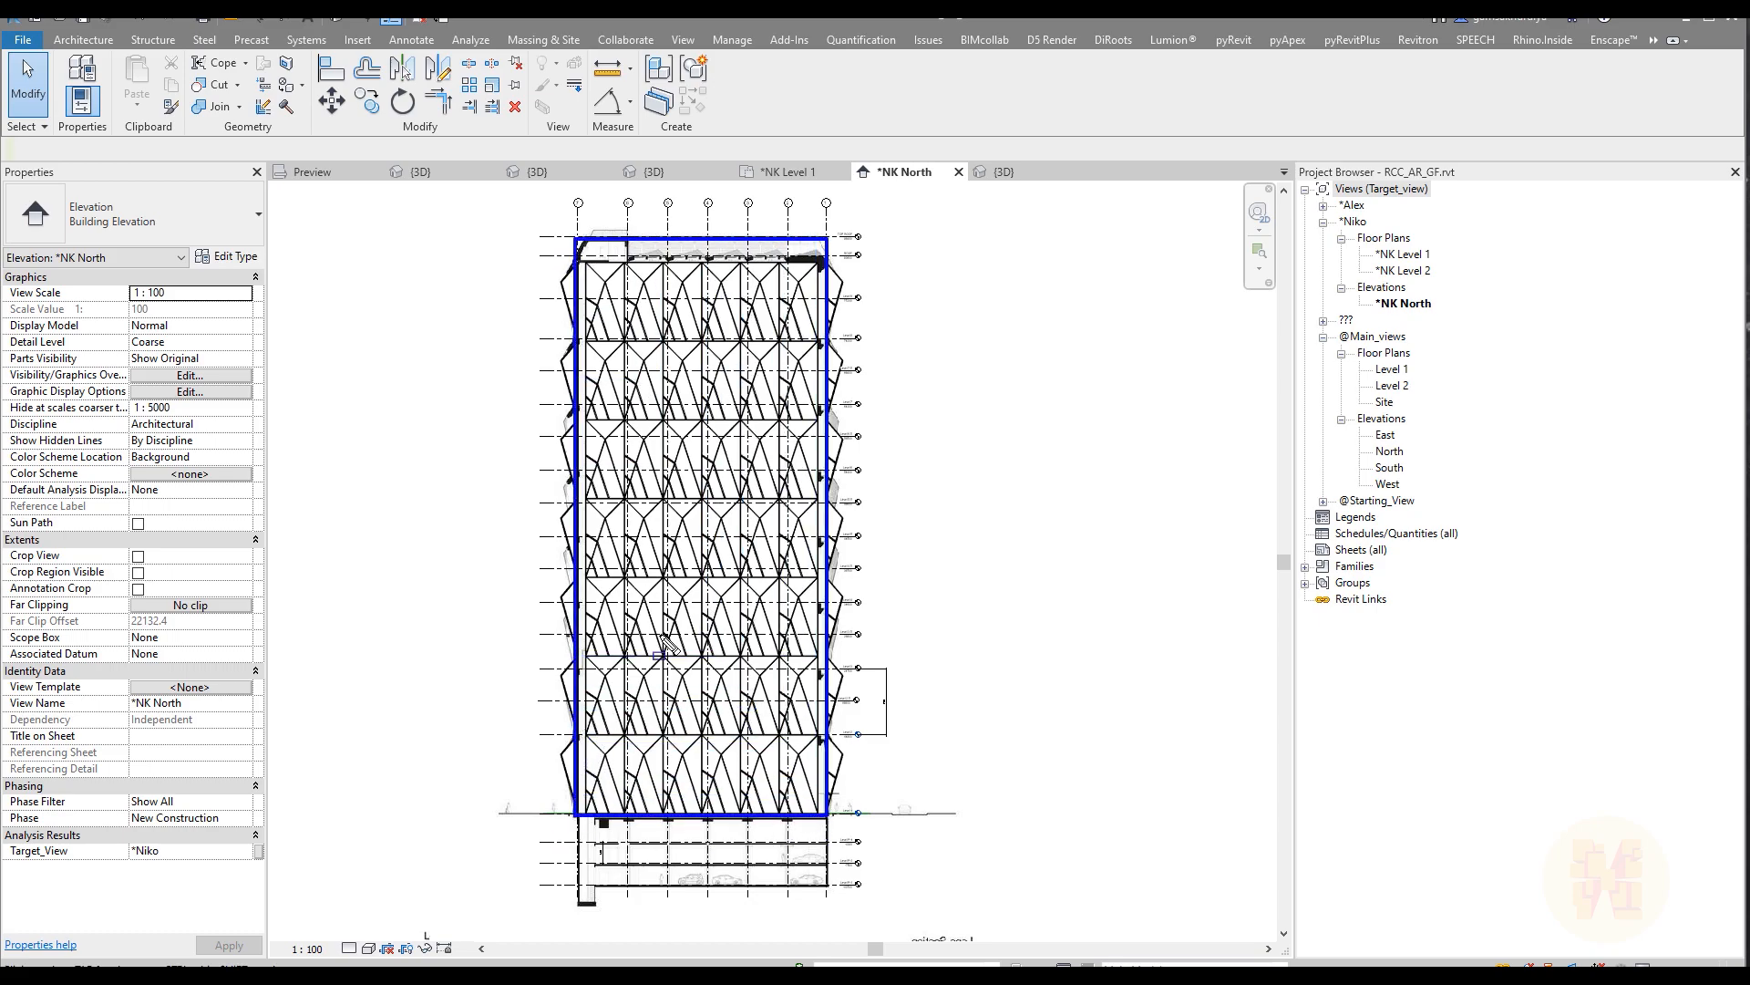
{"action": "left_click", "coordinate": [576, 243]}
{"action": "left_click", "coordinate": [827, 343]}
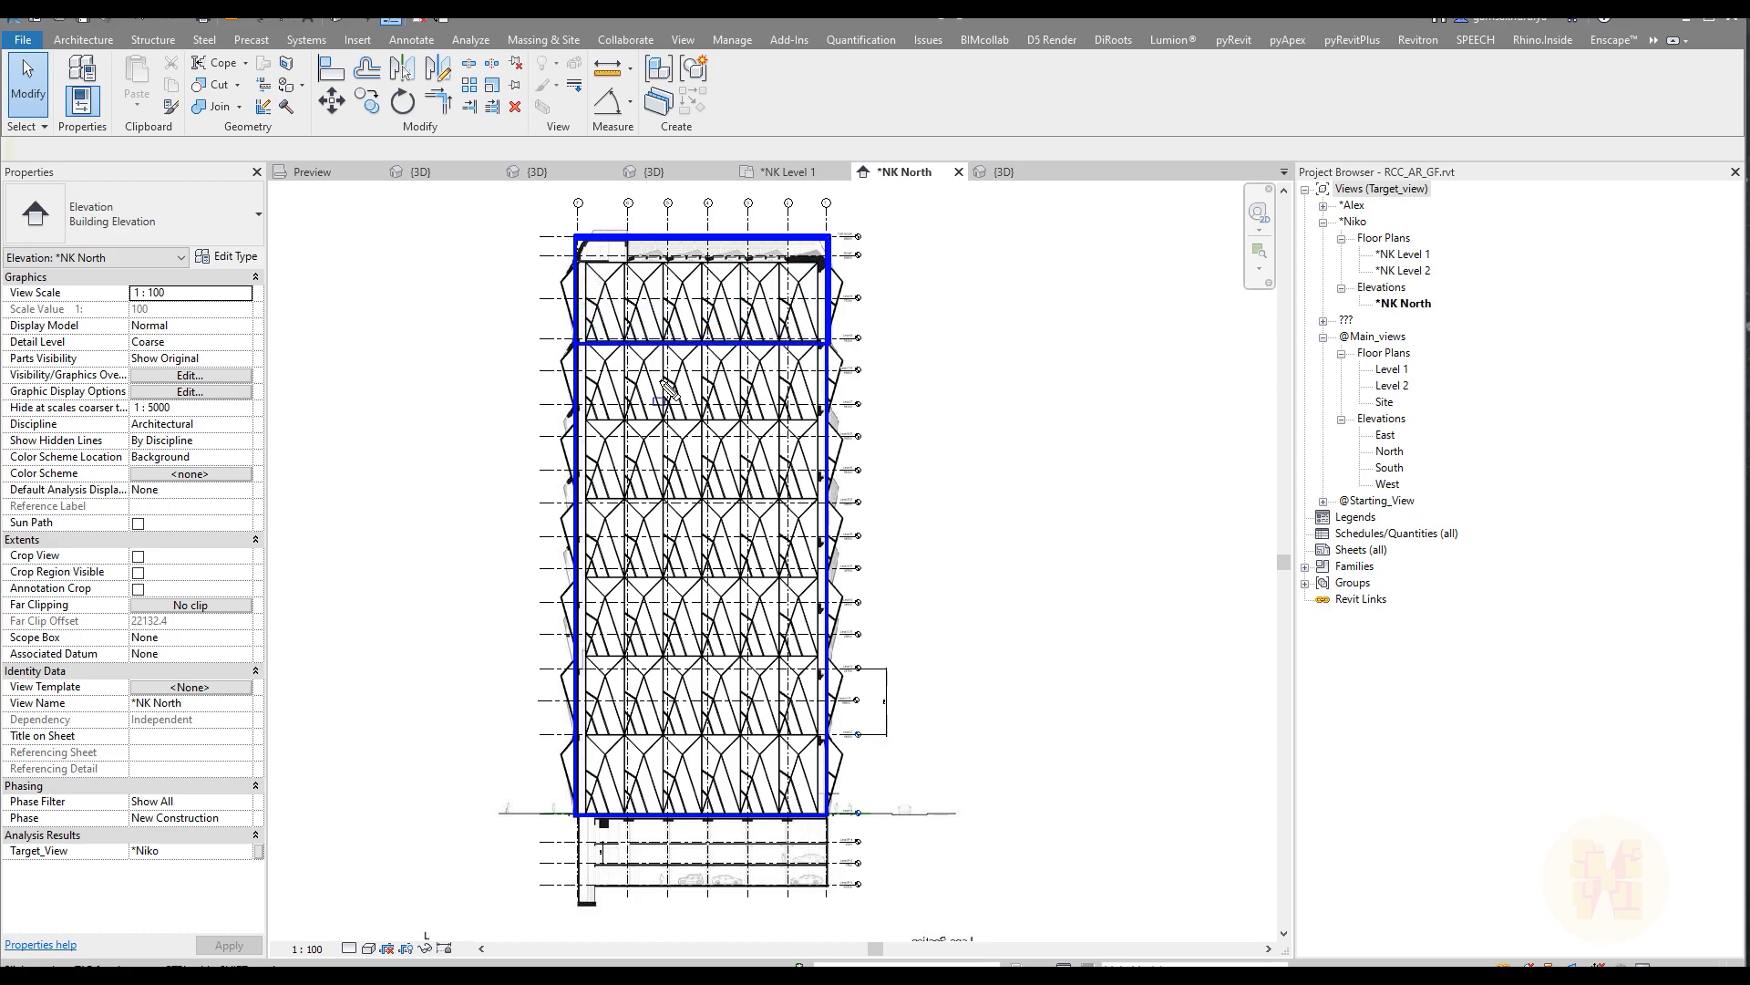
{"action": "left_click", "coordinate": [577, 419]}
{"action": "left_click", "coordinate": [826, 419]}
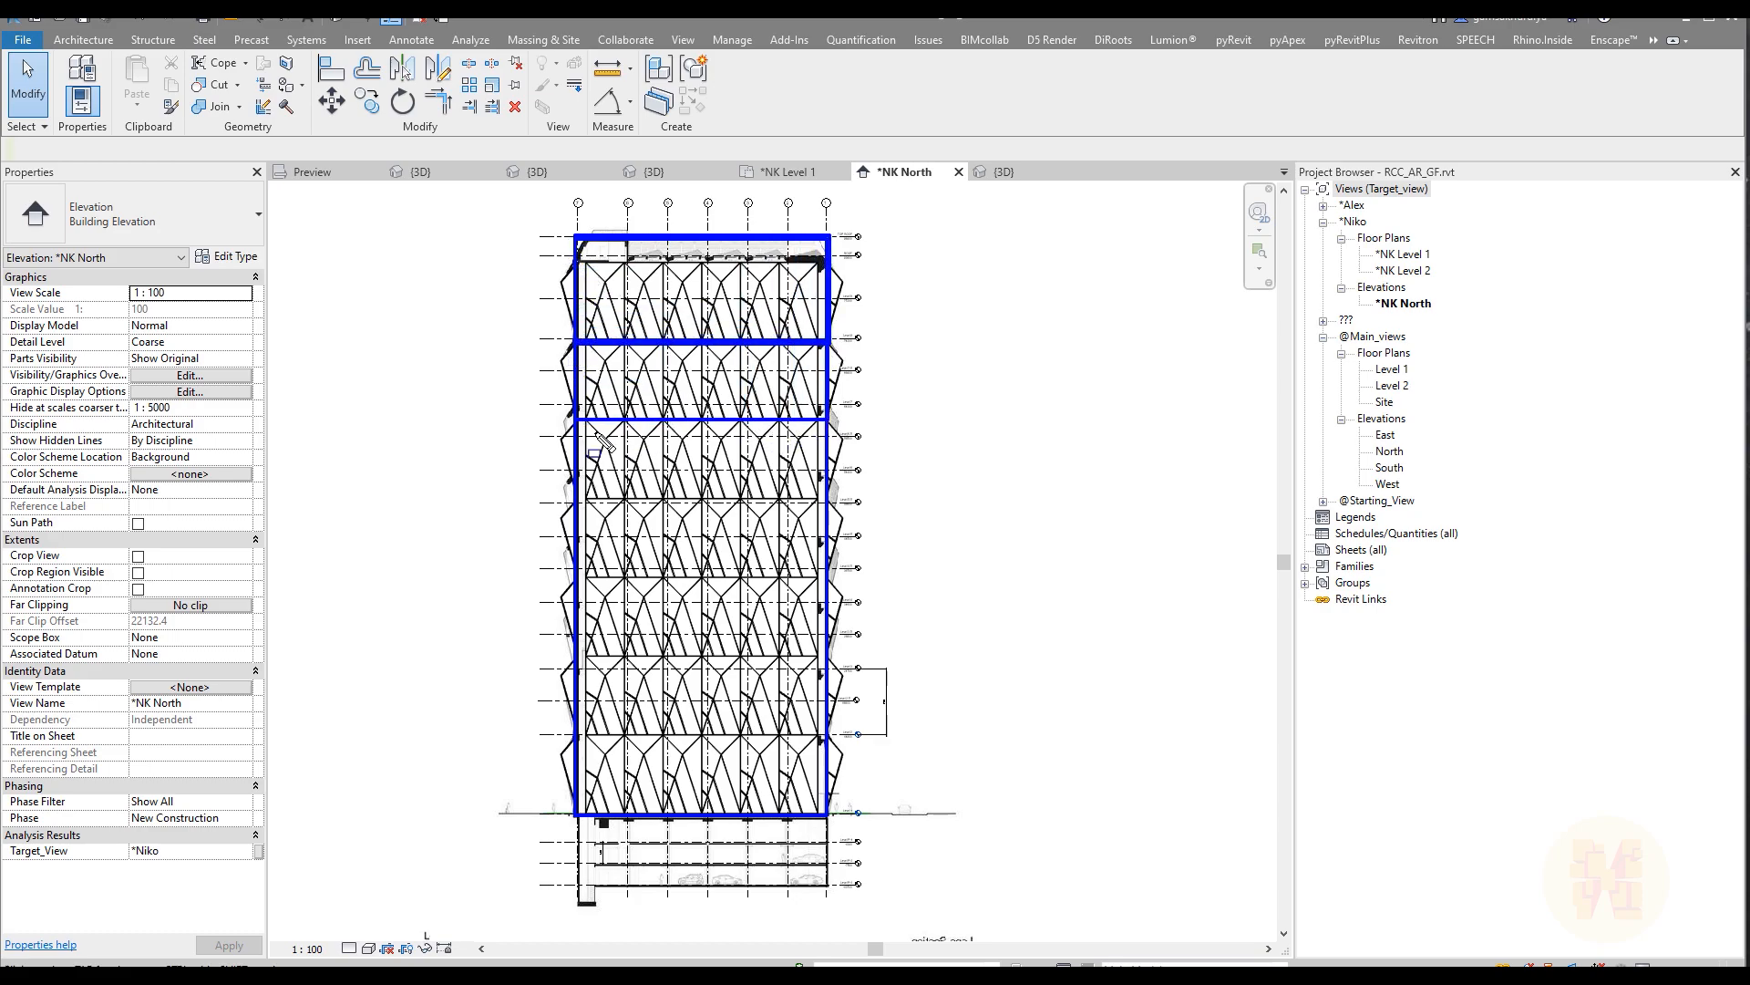
{"action": "left_click", "coordinate": [577, 500]}
{"action": "left_click", "coordinate": [827, 501]}
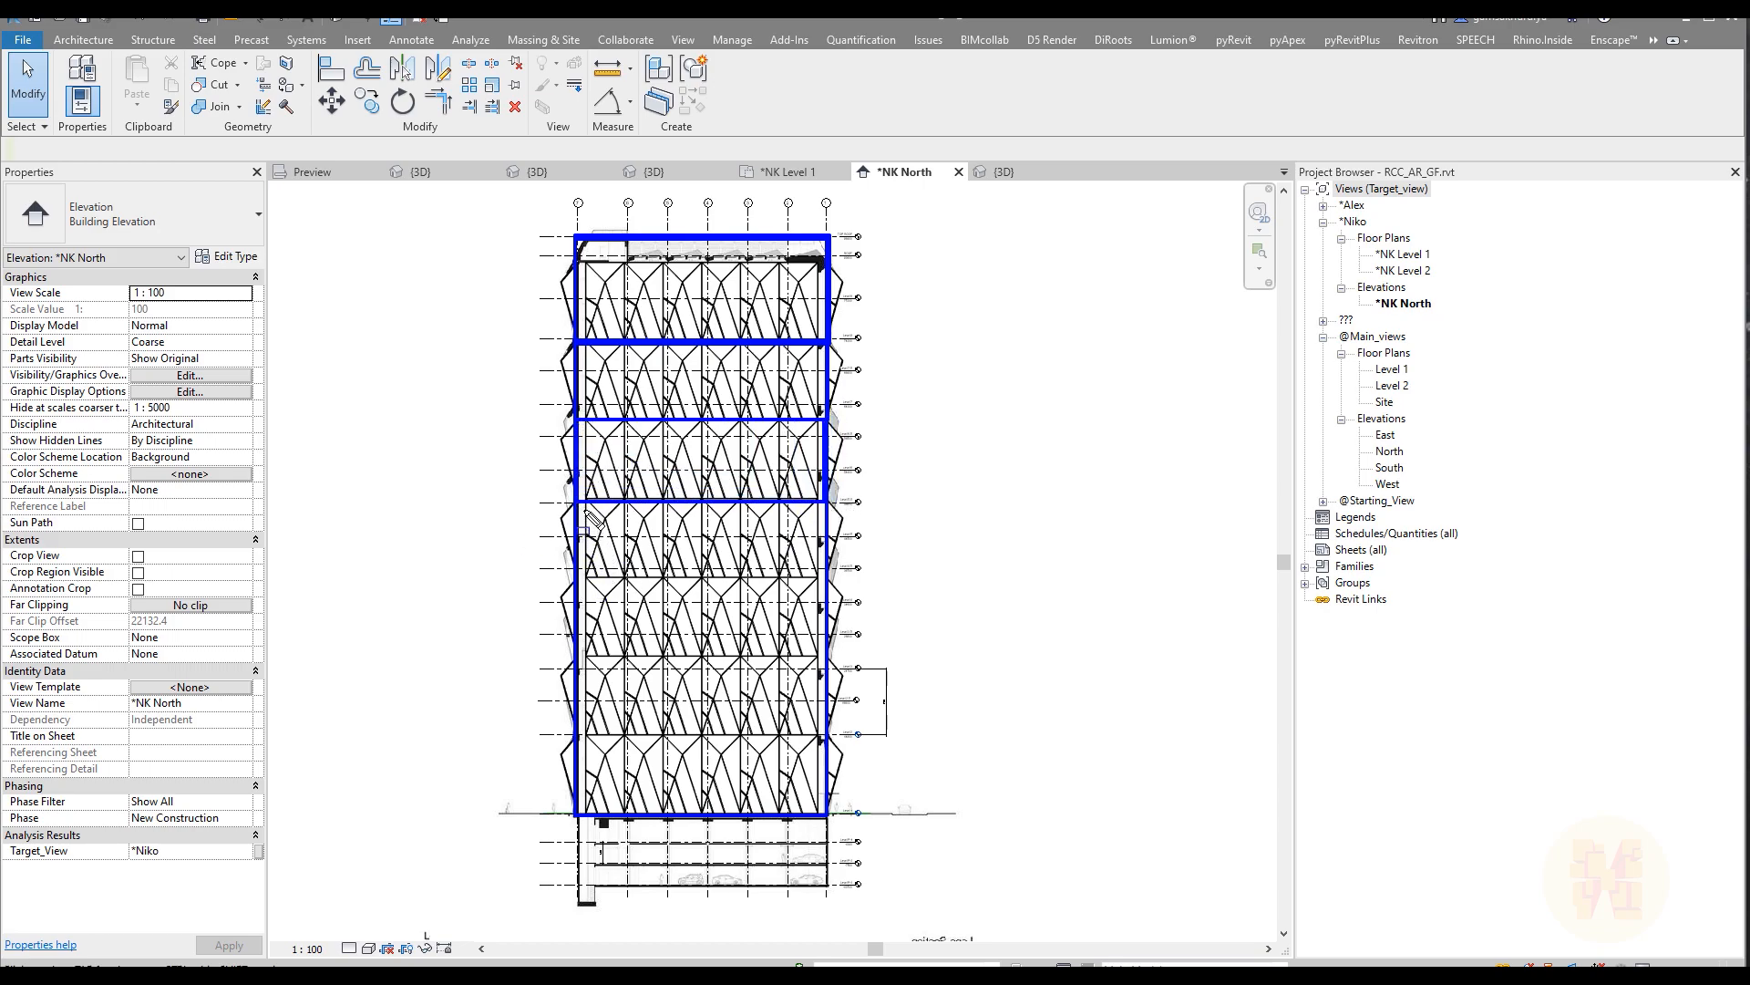
{"action": "left_click", "coordinate": [577, 576]}
{"action": "left_click", "coordinate": [827, 576]}
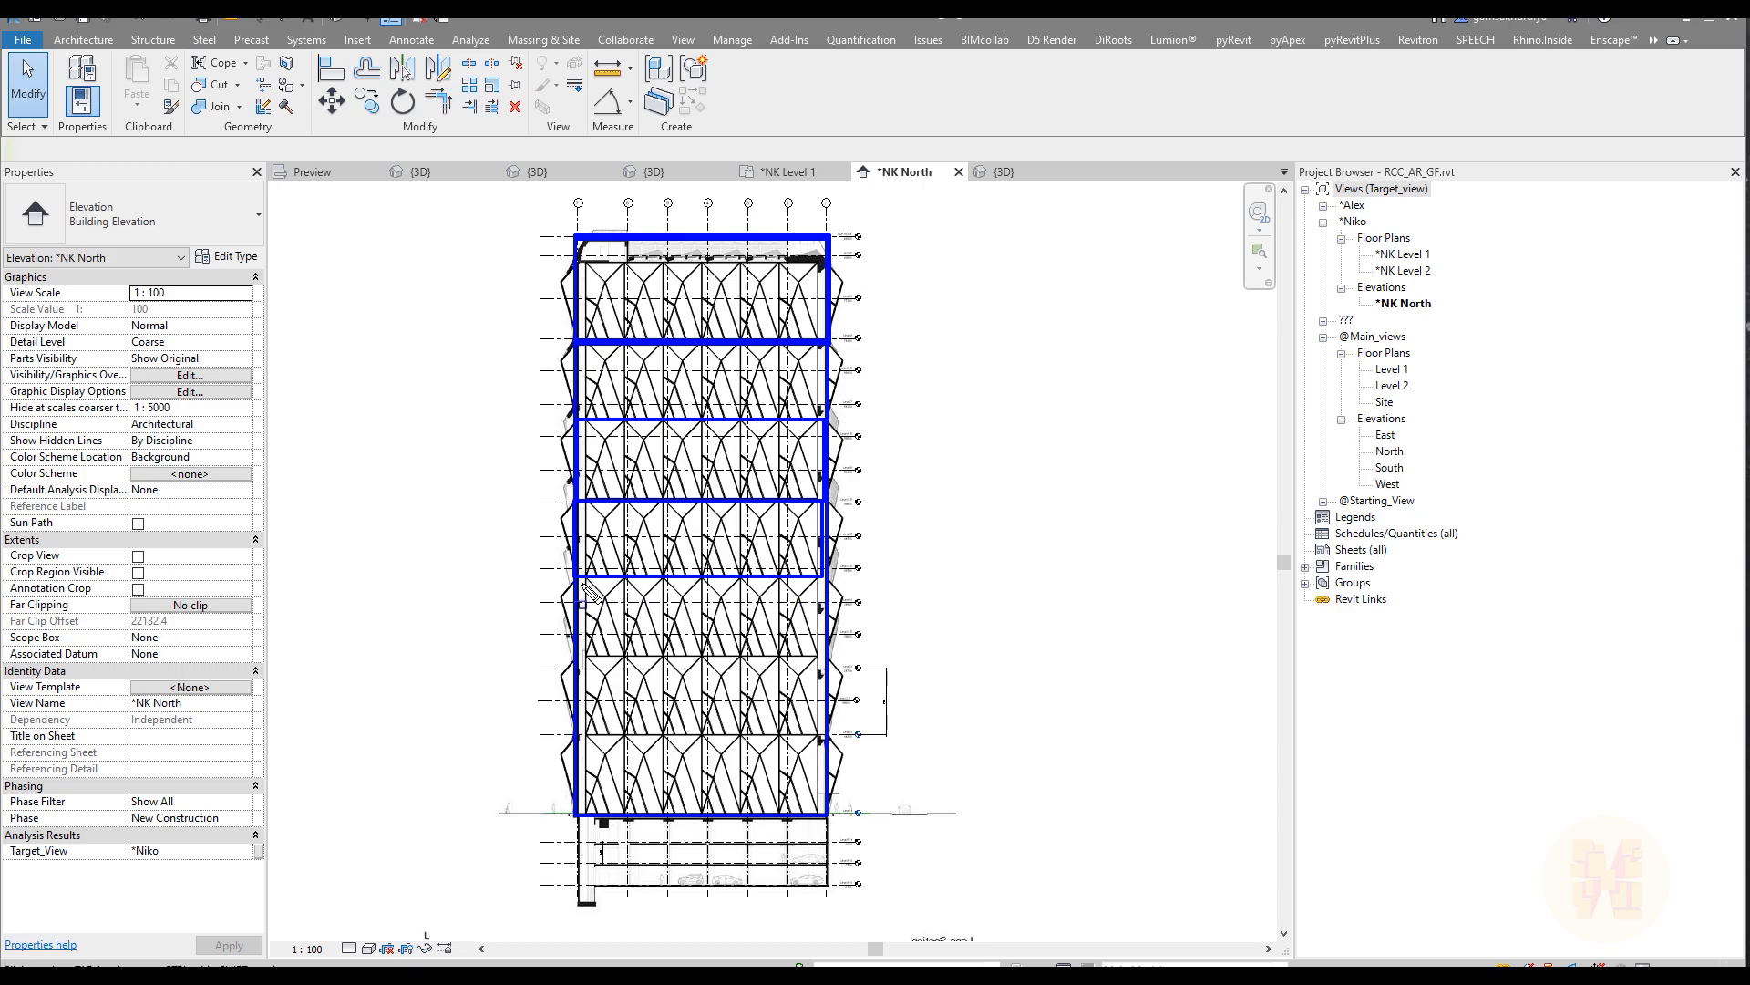
{"action": "left_click", "coordinate": [577, 655]}
{"action": "left_click", "coordinate": [820, 655]}
{"action": "left_click", "coordinate": [577, 733]}
{"action": "left_click", "coordinate": [827, 734]}
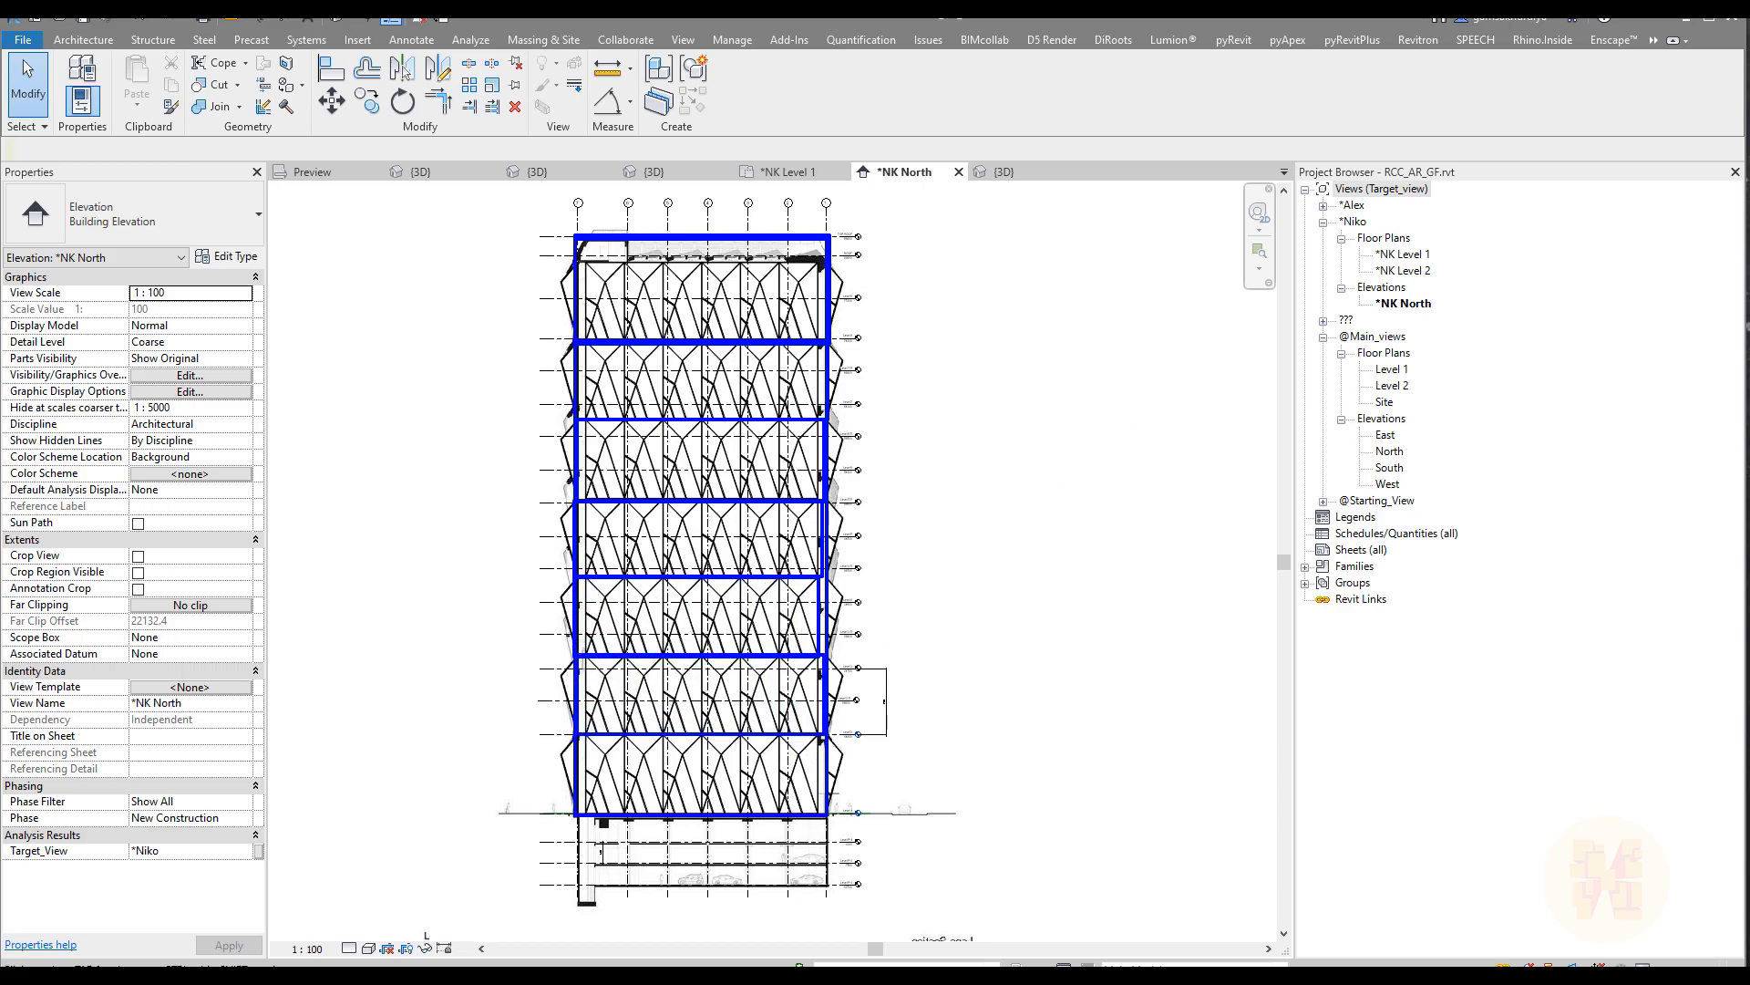
{"action": "left_click", "coordinate": [621, 749]}
{"action": "left_click", "coordinate": [758, 761]}
{"action": "mouse_move", "coordinate": [544, 735]}
{"action": "left_mouse_down"}
{"action": "mouse_move", "coordinate": [793, 722]}
{"action": "mouse_move", "coordinate": [771, 859]}
{"action": "mouse_move", "coordinate": [548, 743]}
{"action": "left_mouse_up"}
{"action": "left_click_drag", "start_coordinate": [504, 771], "coordinate": [518, 762]}
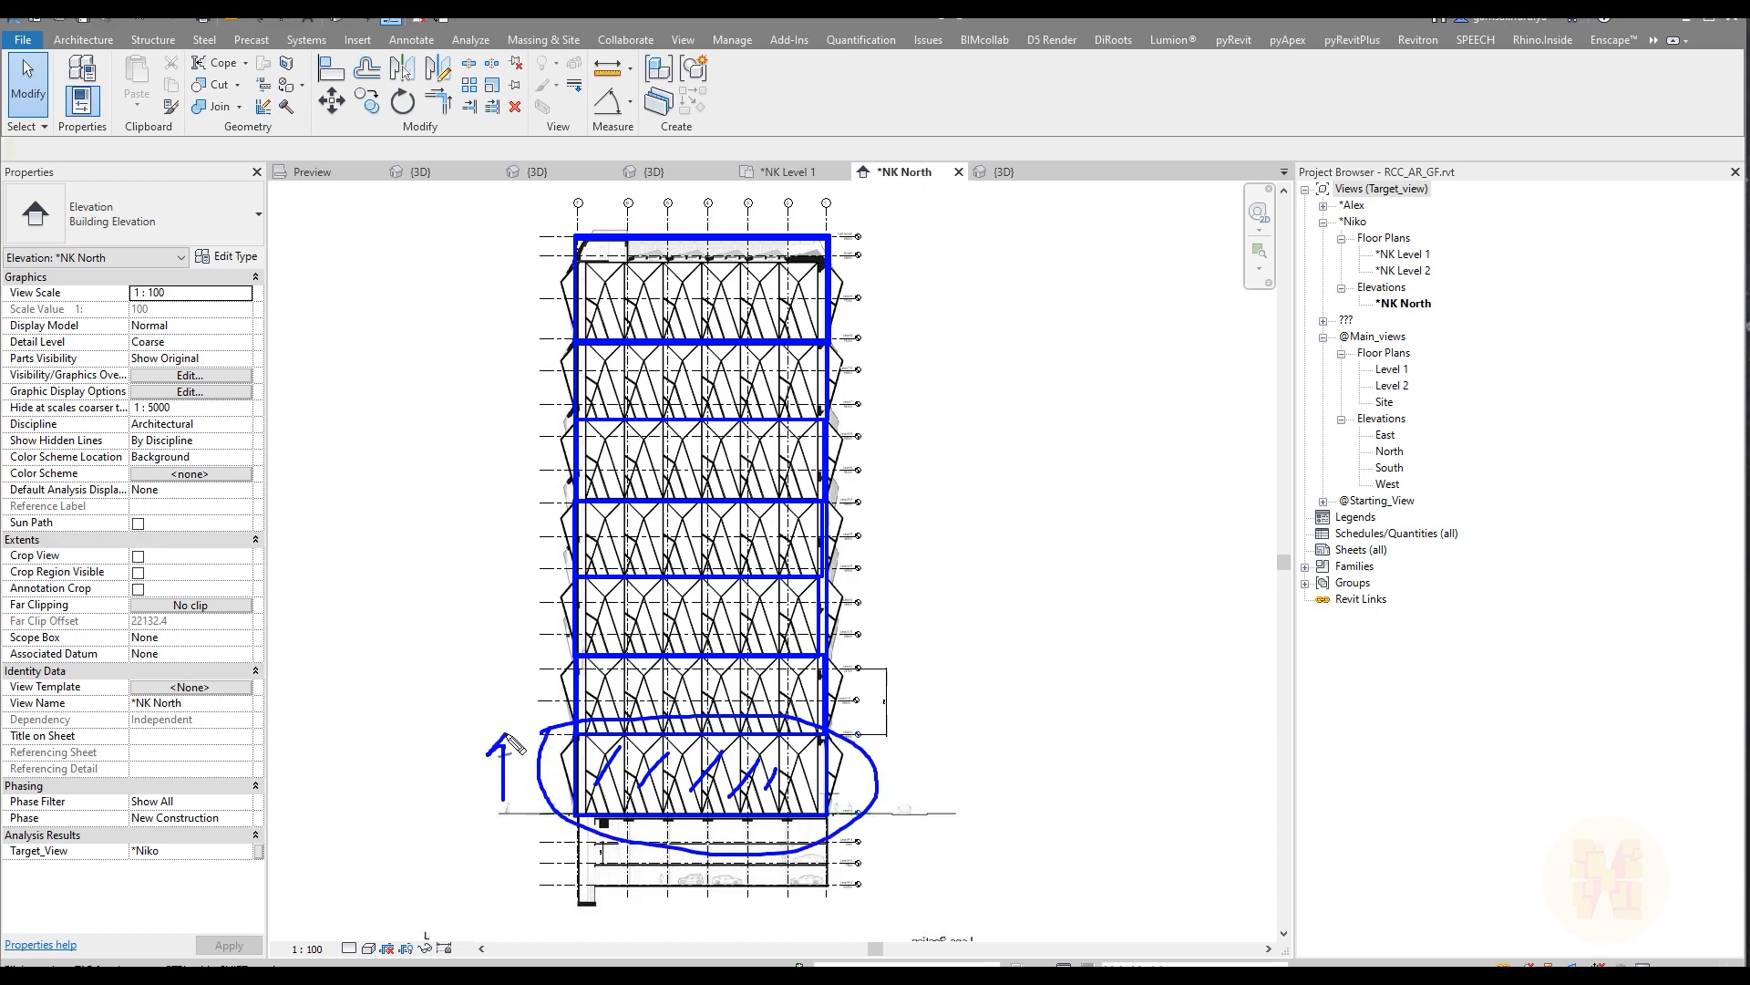
{"action": "mouse_move", "coordinate": [477, 862]}
{"action": "left_mouse_down"}
{"action": "mouse_move", "coordinate": [551, 826]}
{"action": "mouse_move", "coordinate": [547, 848]}
{"action": "left_mouse_up"}
{"action": "left_click", "coordinate": [422, 855]}
{"action": "left_click_drag", "start_coordinate": [419, 878], "coordinate": [446, 843]}
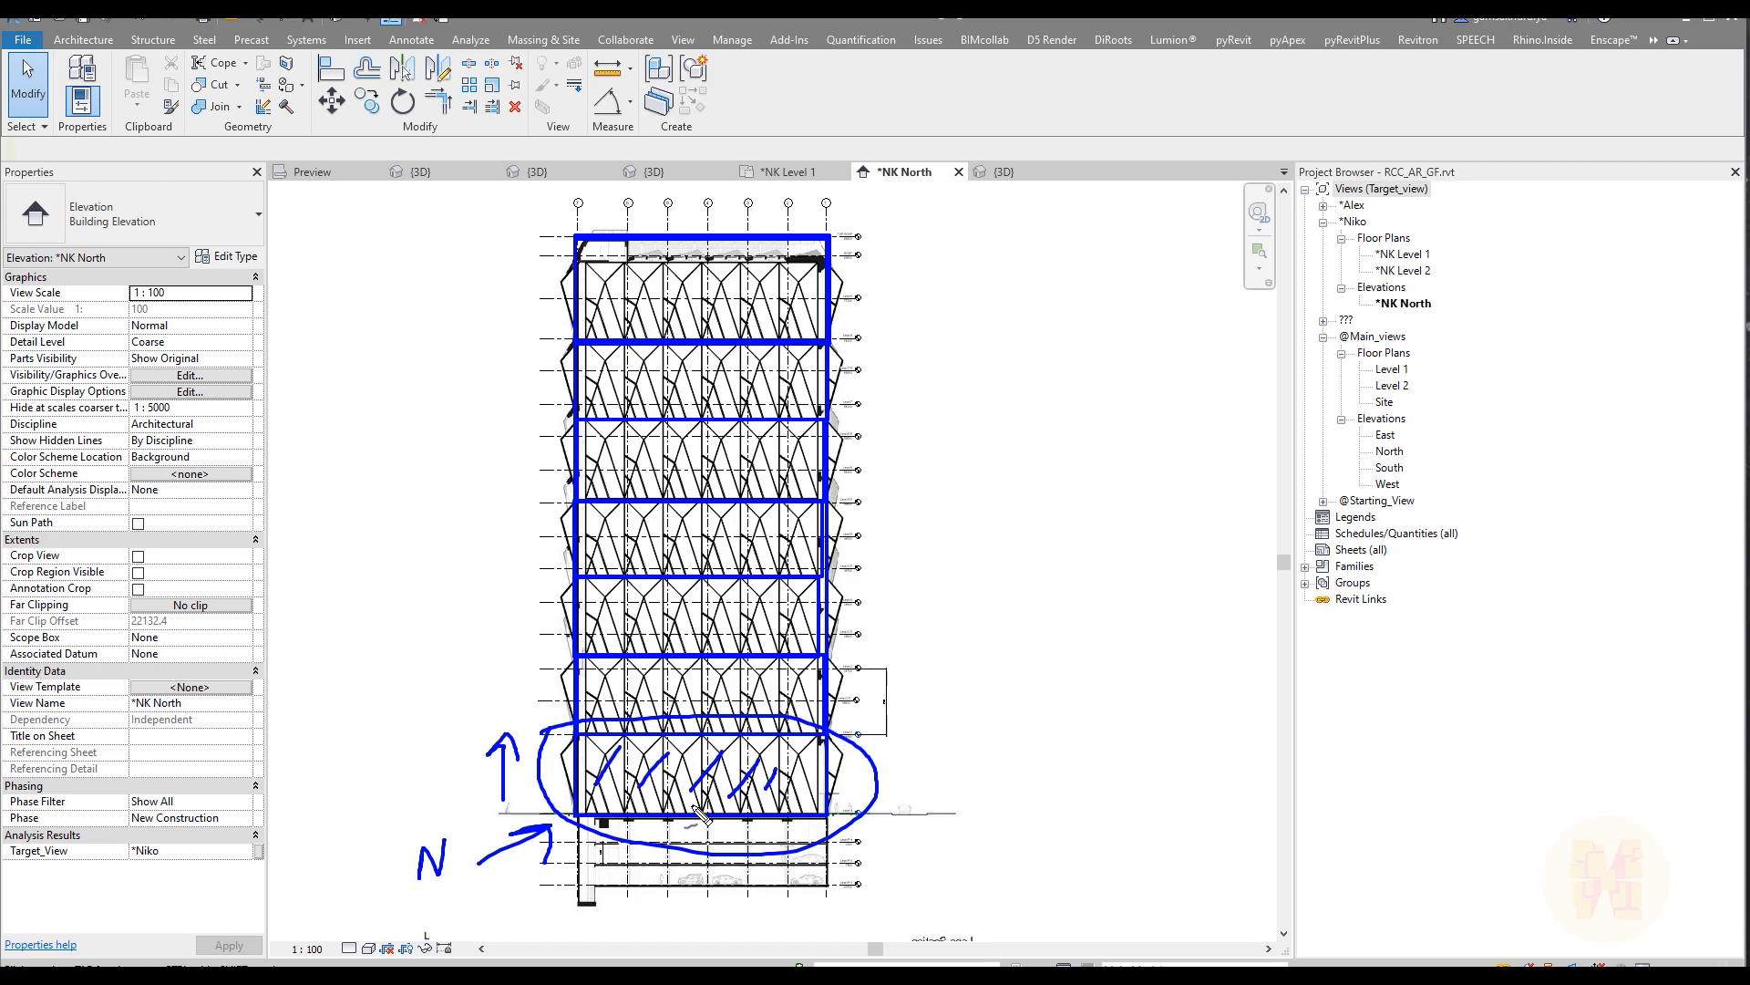
Step: In the 3D view, align the bottom face of the facade mass with Level 2
{"action": "key", "text": "Escape"}
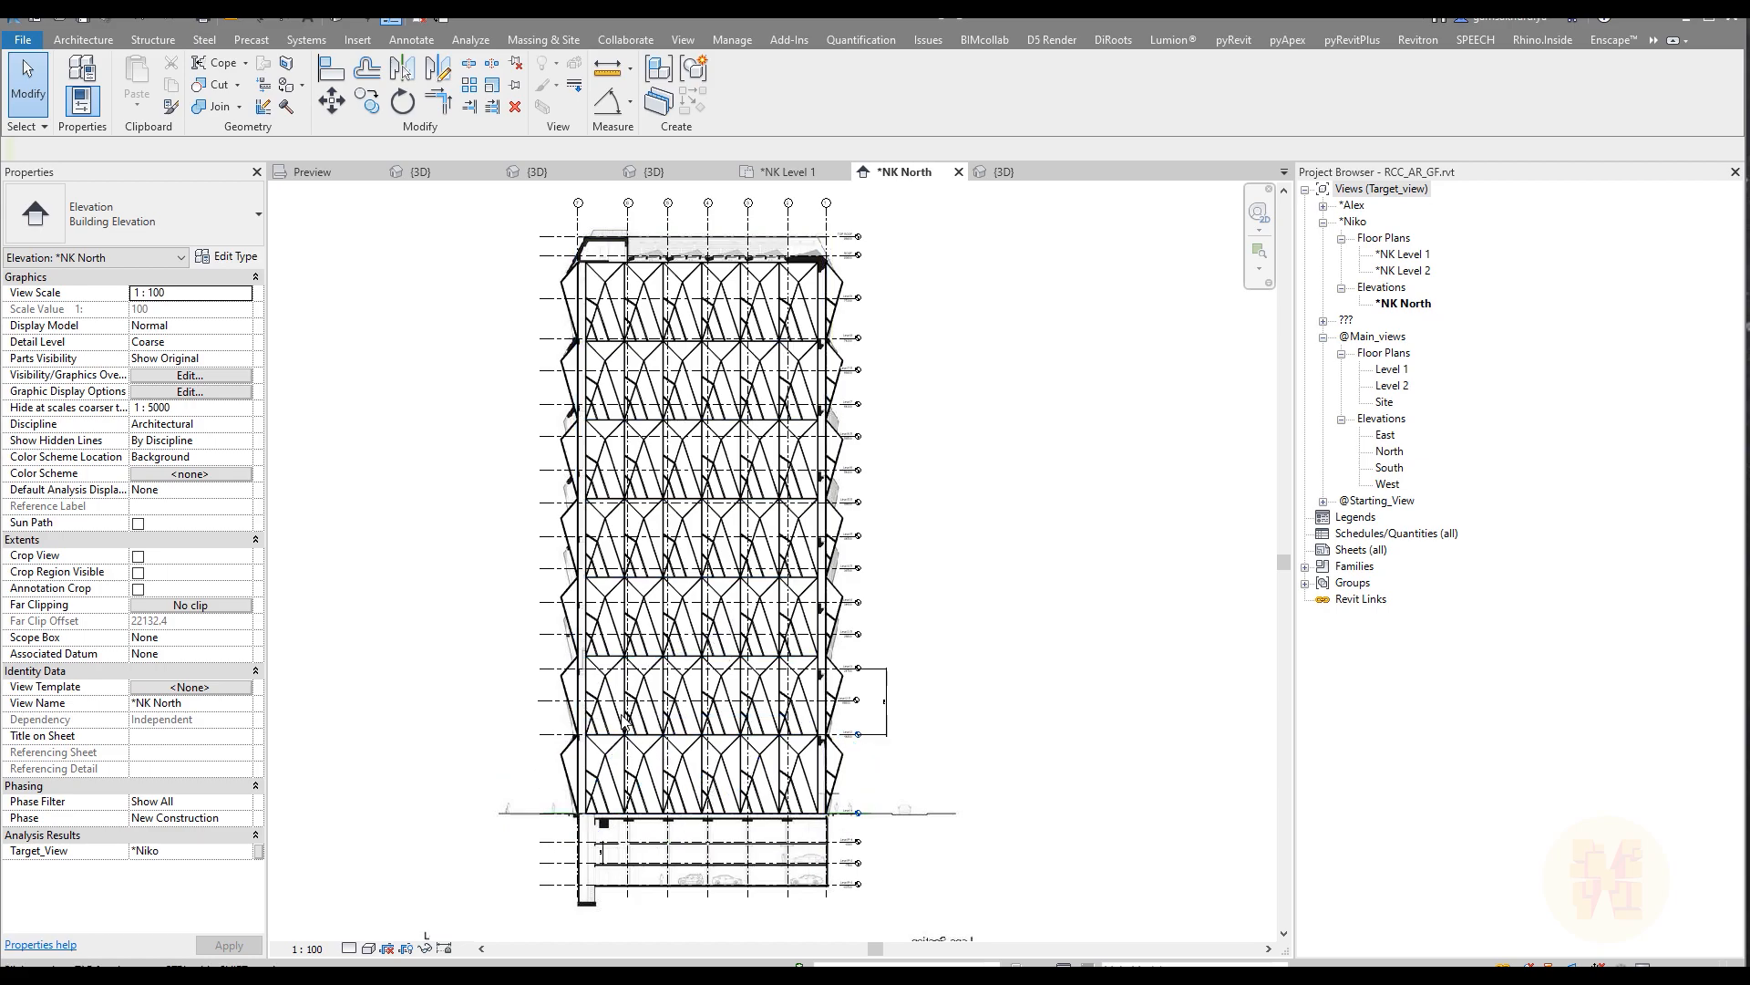
{"action": "left_click", "coordinate": [421, 172]}
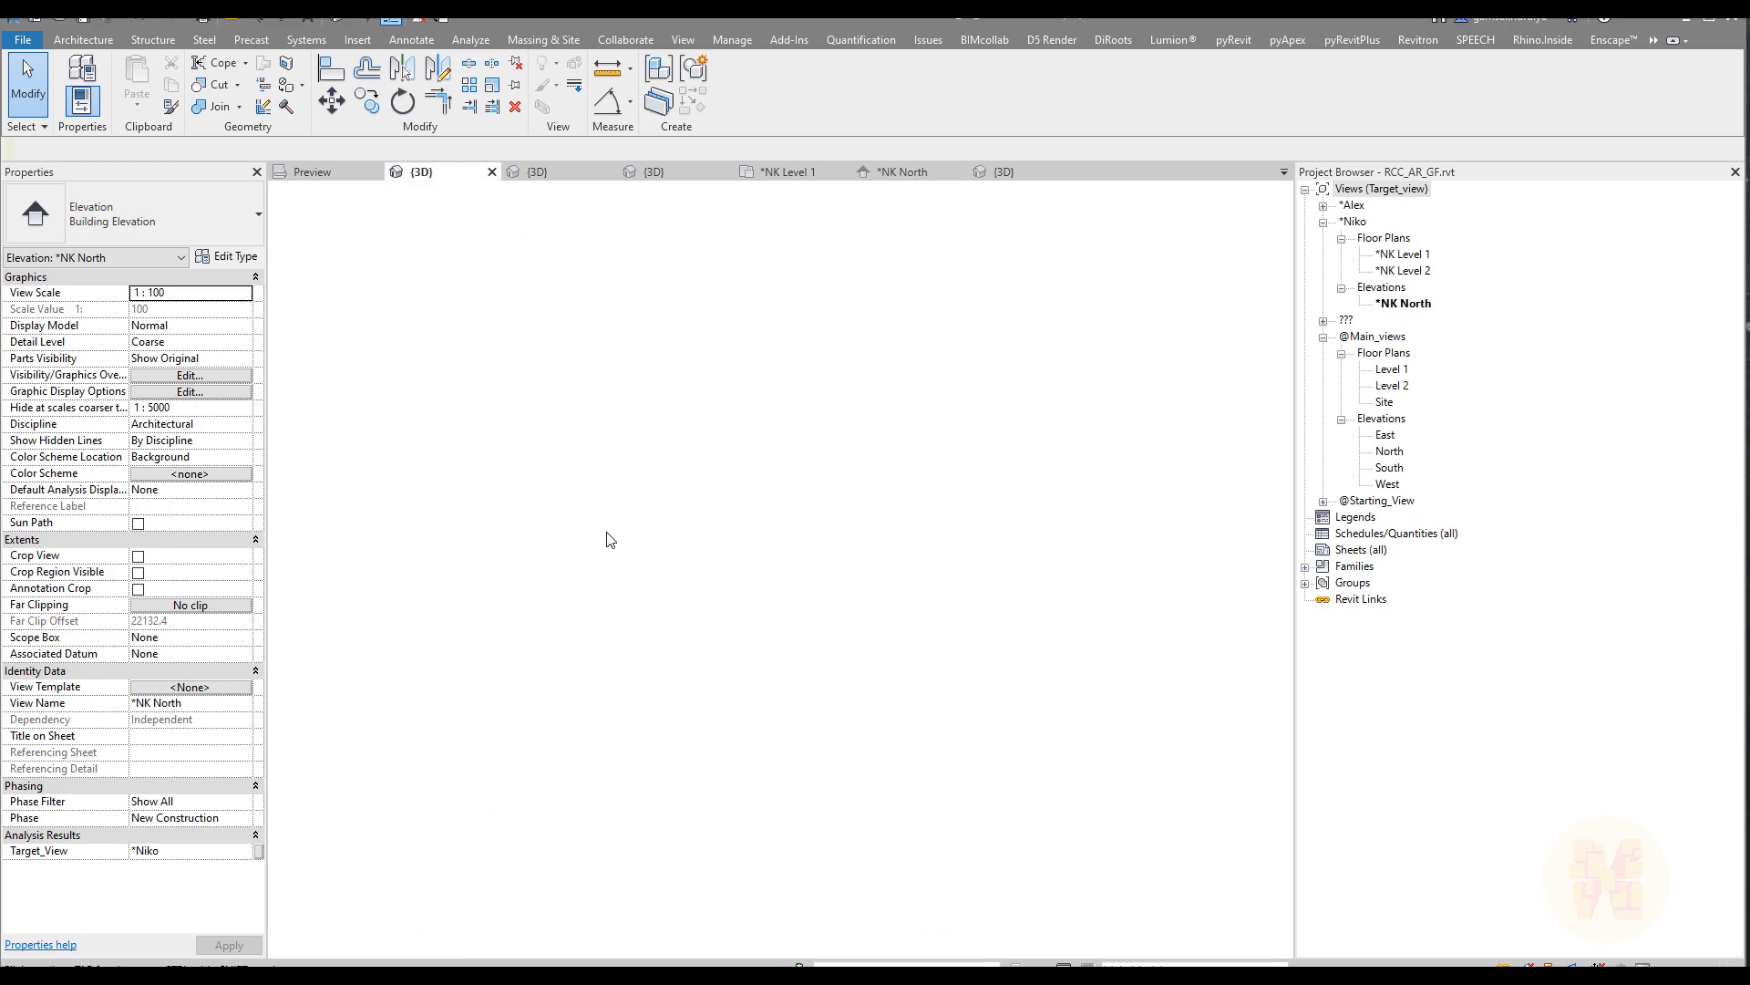
{"action": "middle_click_drag", "start_coordinate": [654, 651], "coordinate": [811, 585], "text": "shift"}
{"action": "left_click", "coordinate": [819, 395]}
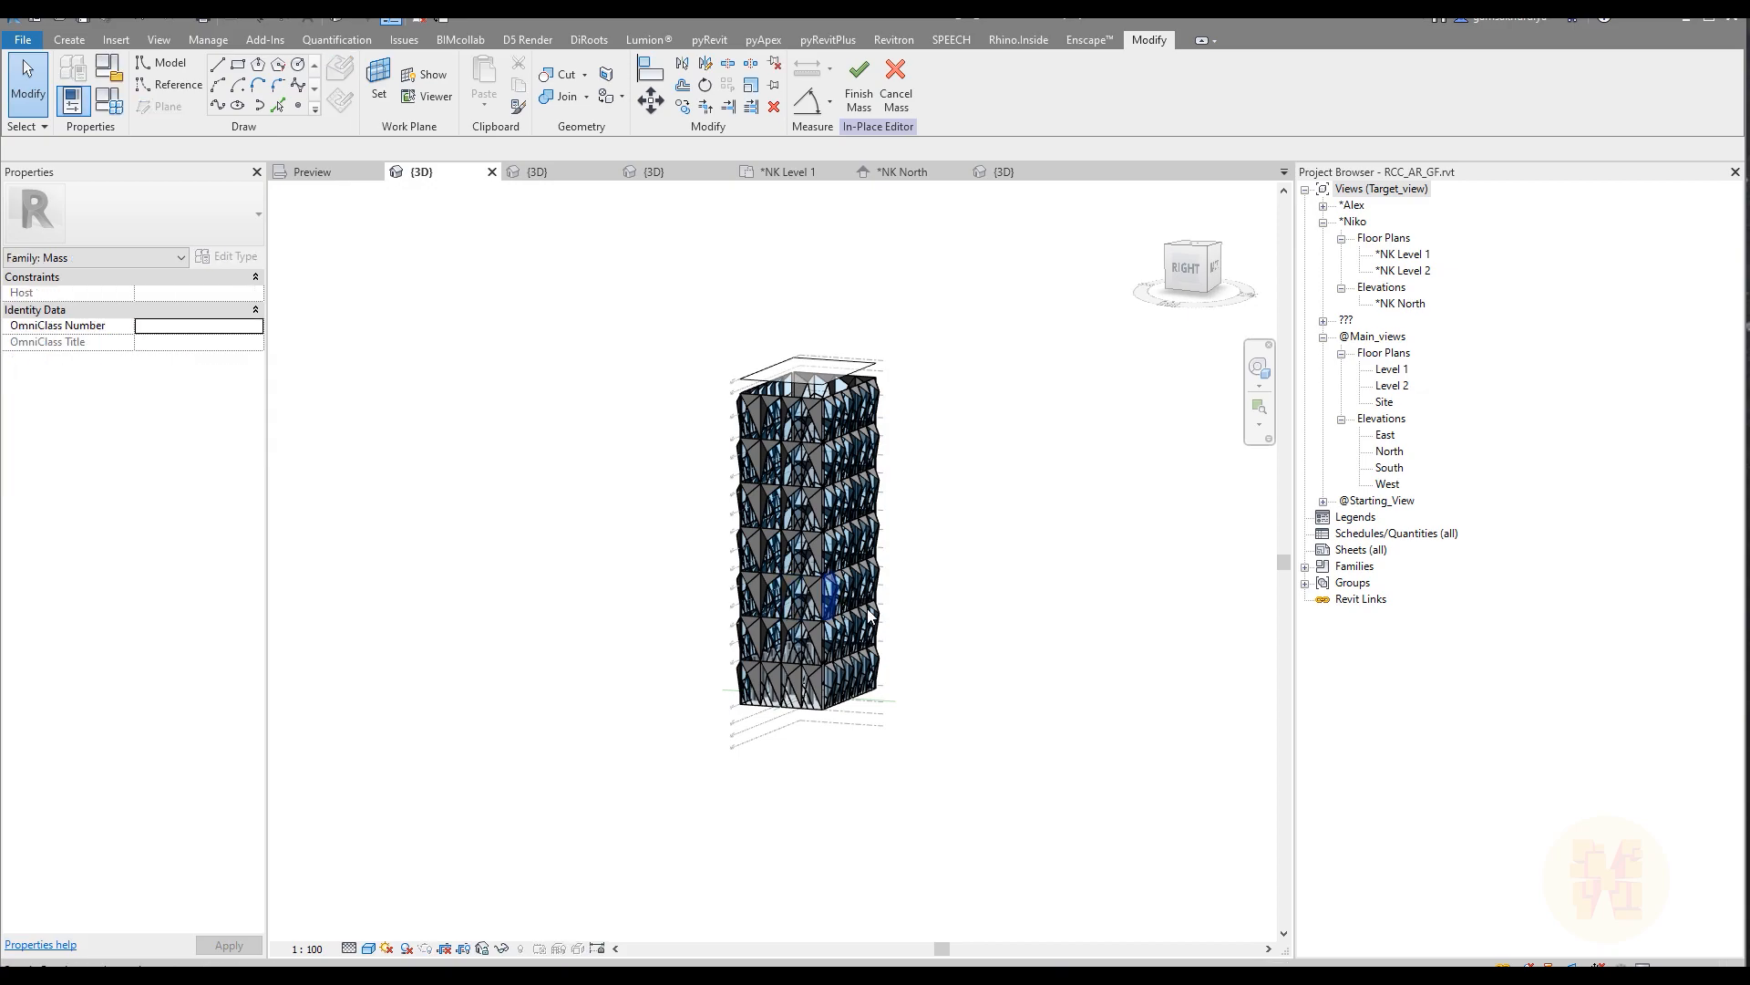
{"action": "middle_click_drag", "start_coordinate": [1086, 681], "coordinate": [780, 636], "text": "shift"}
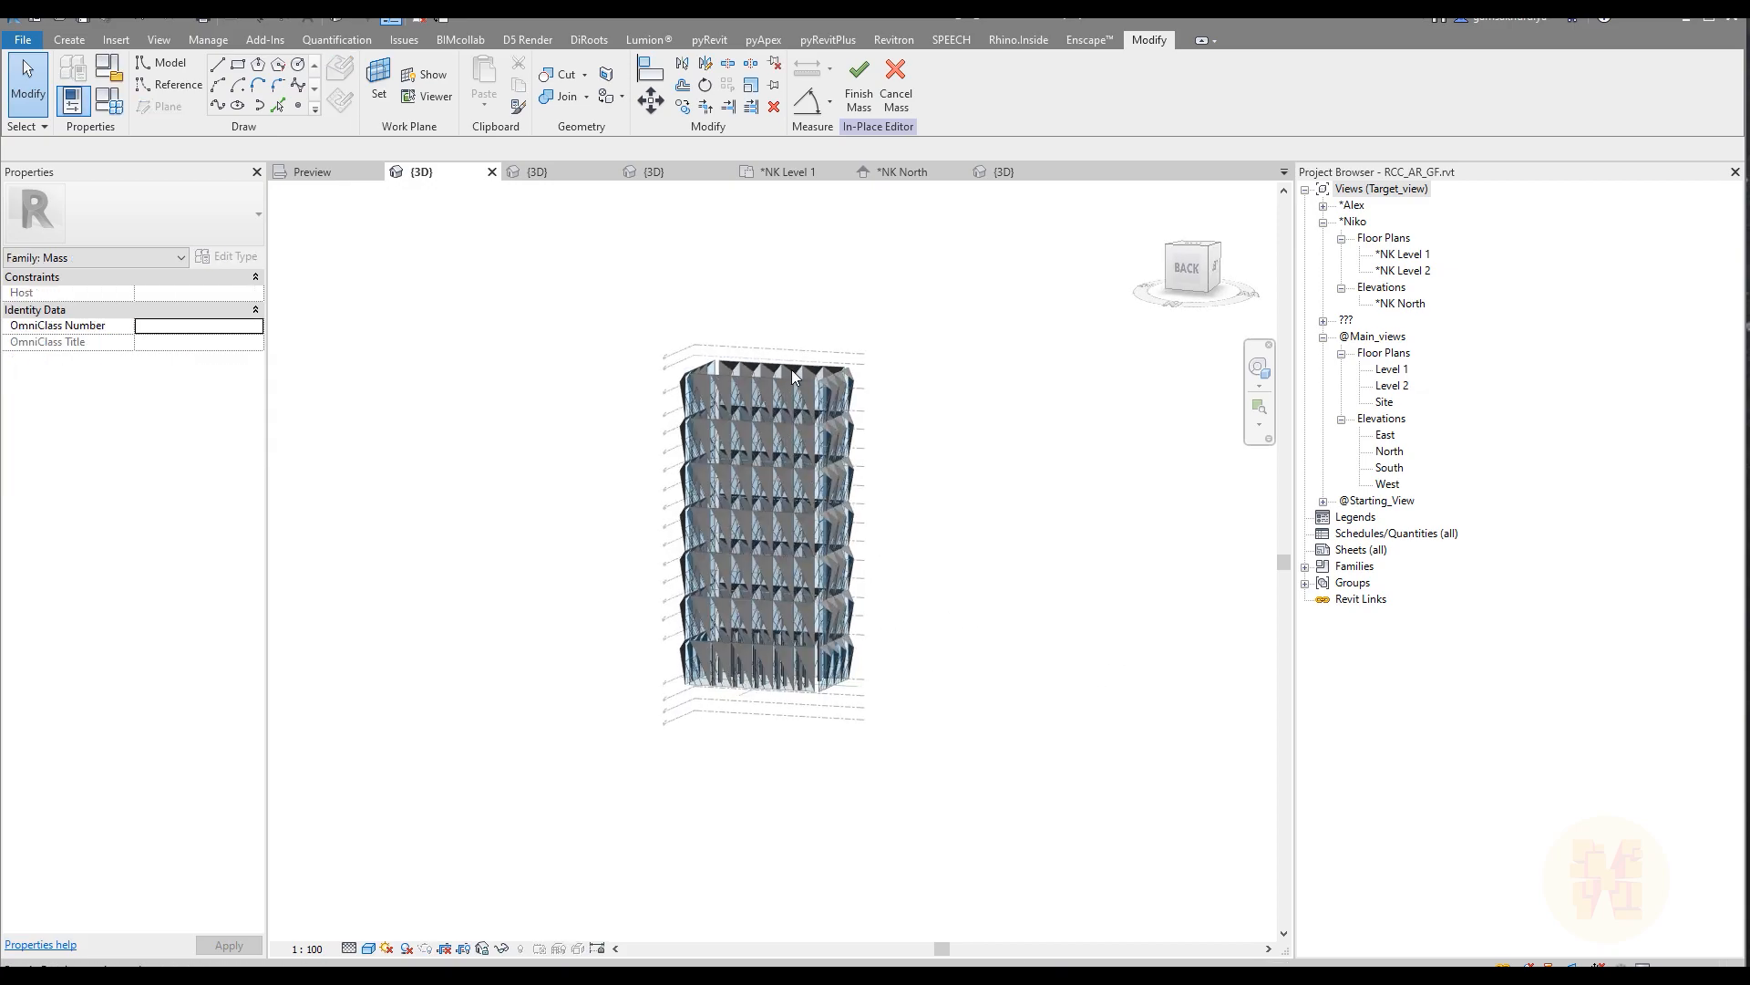
{"action": "middle_click_drag", "start_coordinate": [625, 605], "coordinate": [973, 551], "text": "shift"}
{"action": "scroll", "coordinate": [976, 555], "scroll_direction": "up", "scroll_amount": 3}
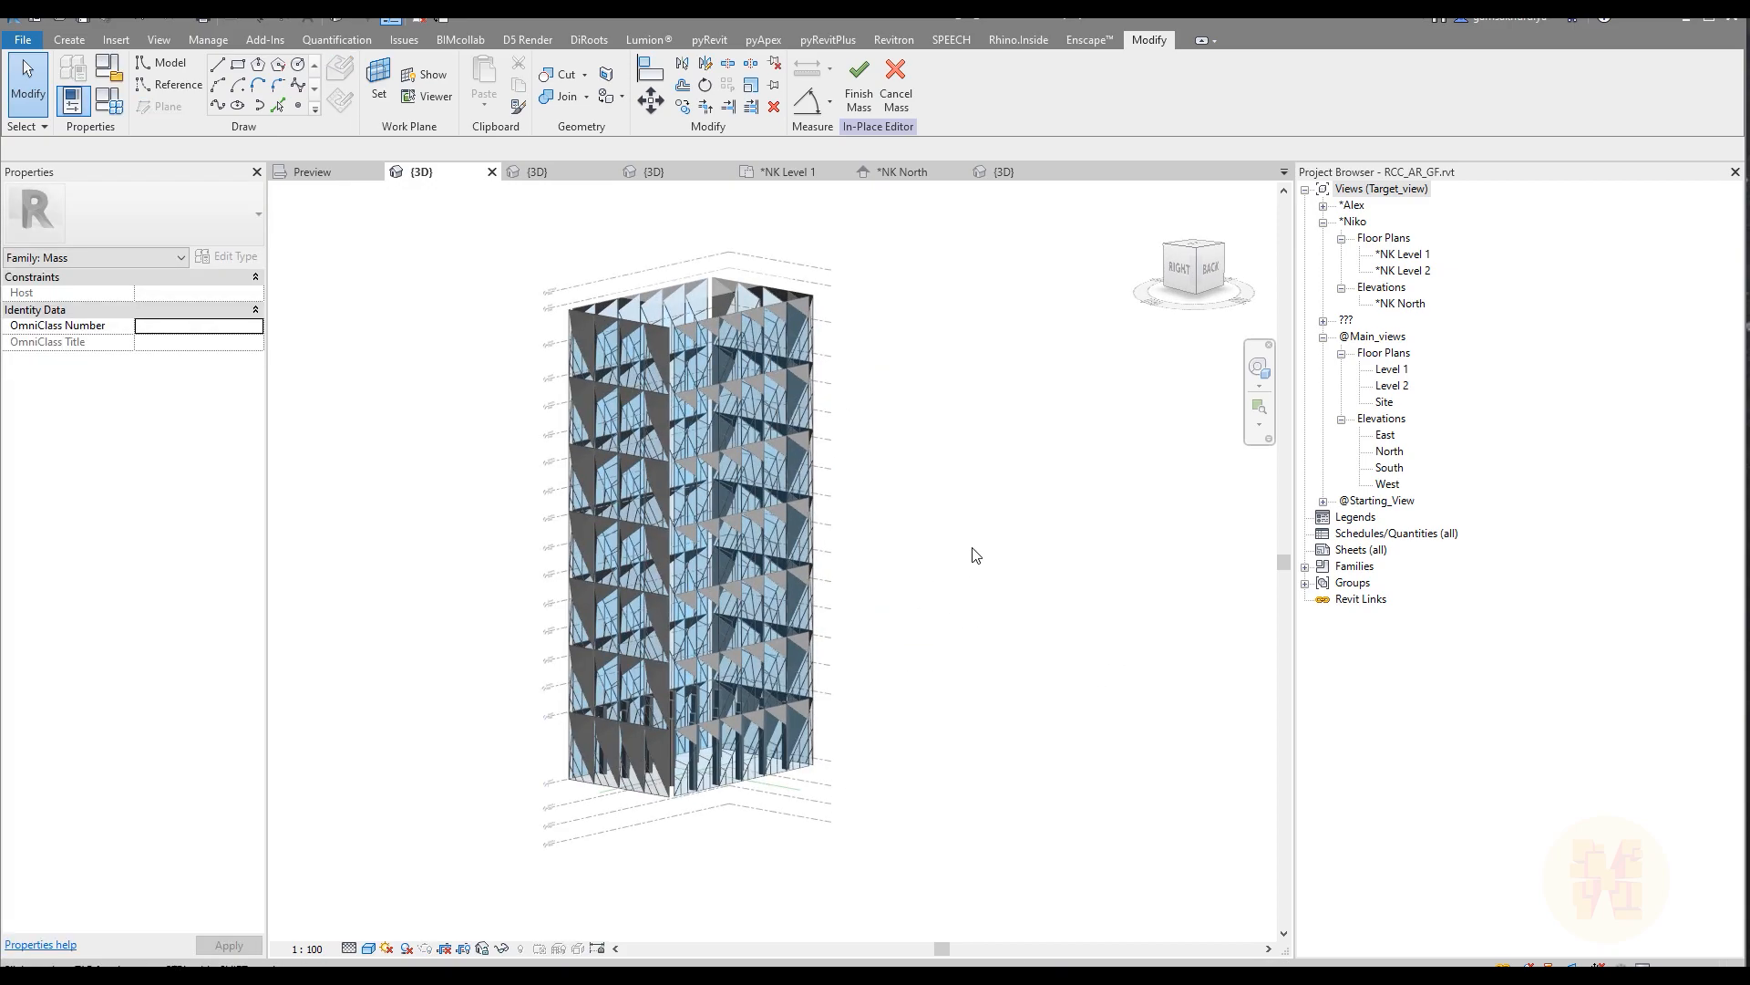
{"action": "scroll", "coordinate": [975, 555], "scroll_direction": "up", "scroll_amount": 2}
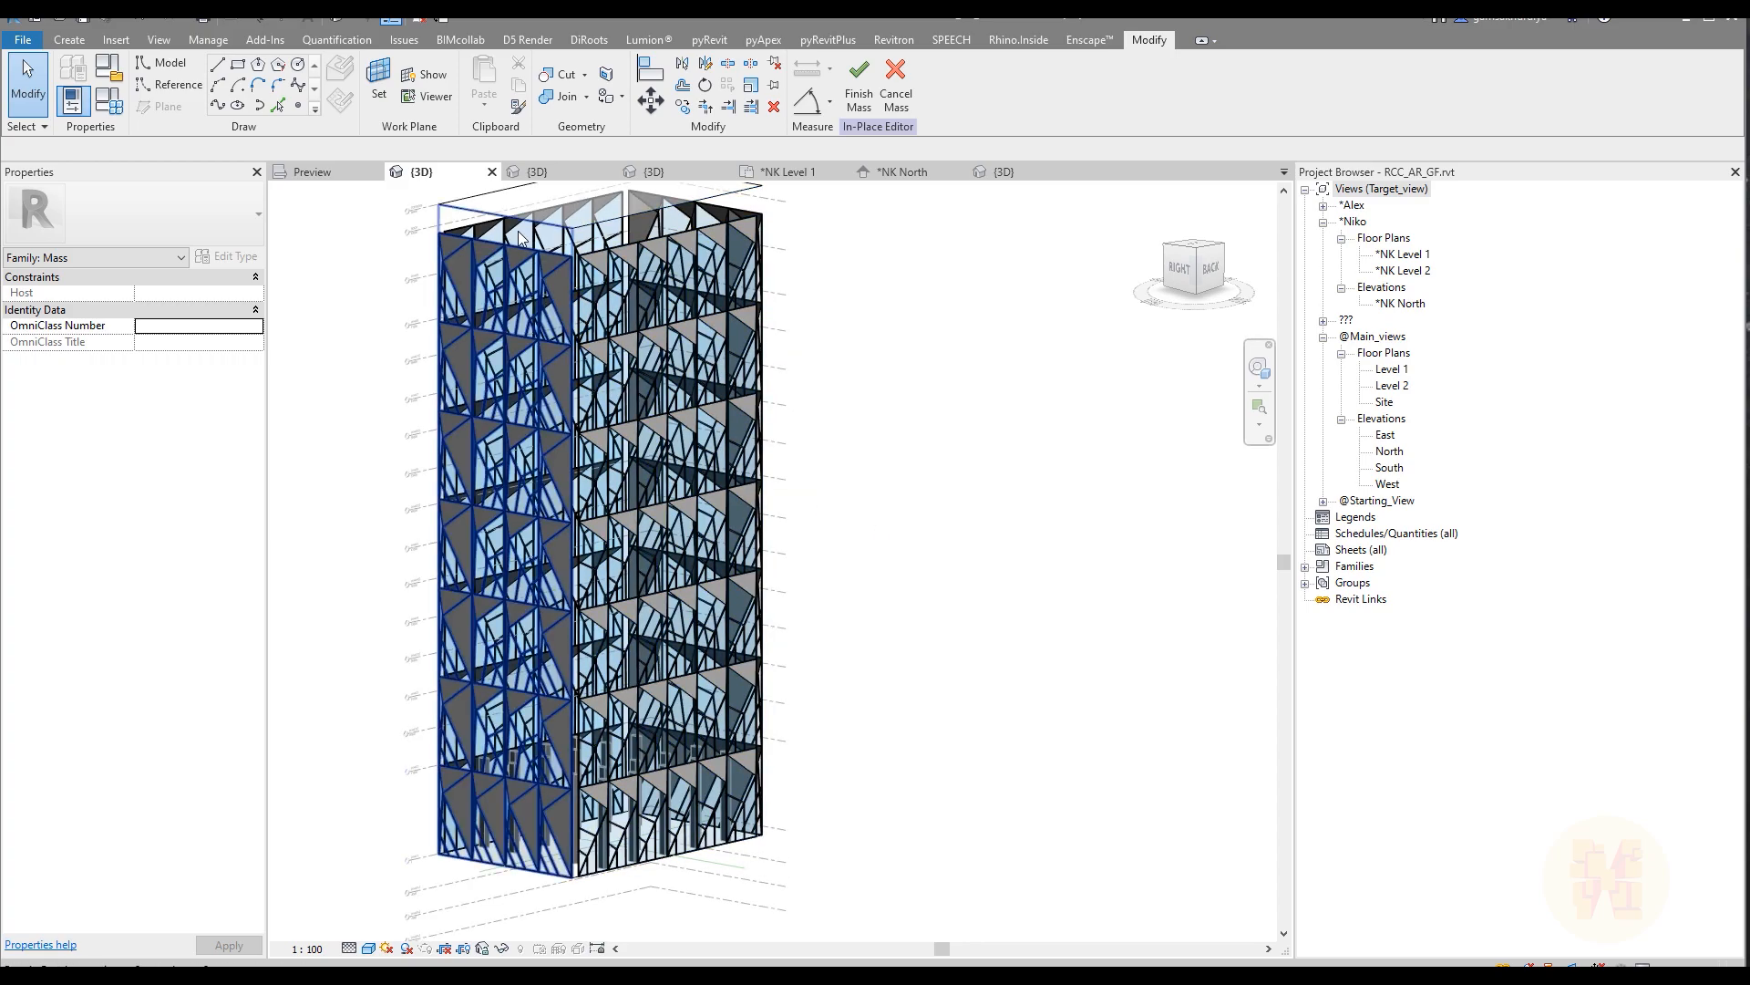
{"action": "middle_click_drag", "start_coordinate": [855, 715], "coordinate": [535, 825], "text": "shift"}
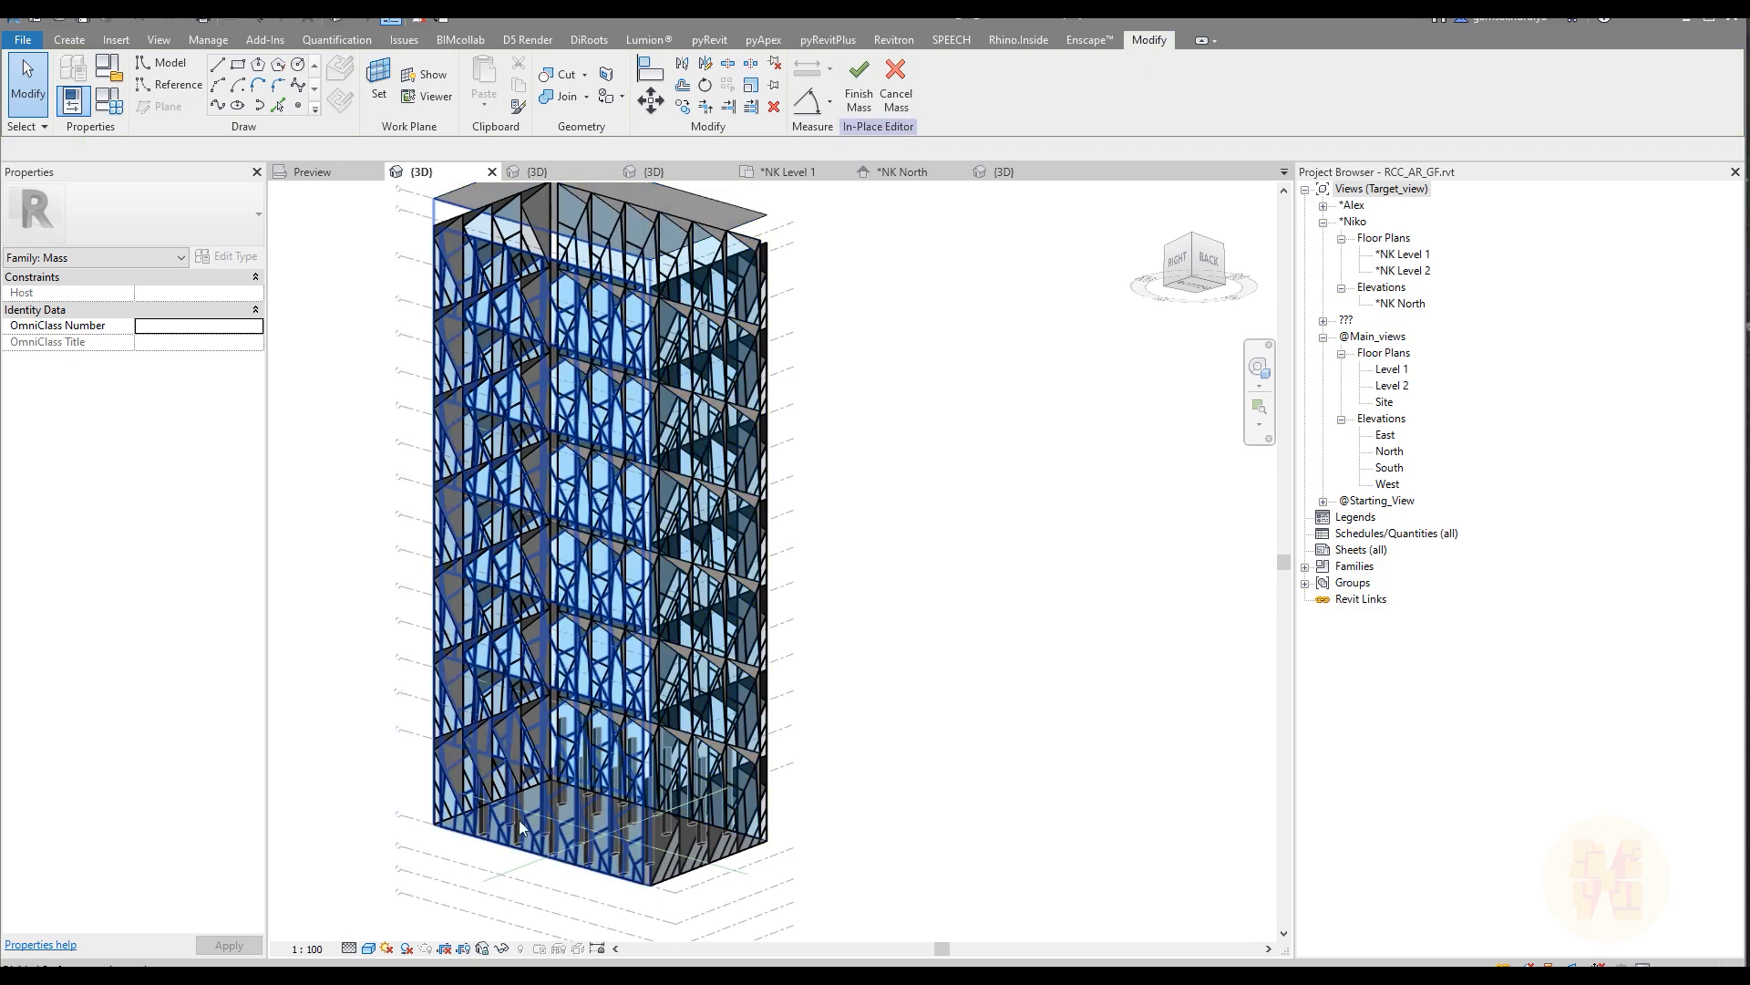
{"action": "scroll", "coordinate": [379, 824], "scroll_direction": "up", "scroll_amount": 3}
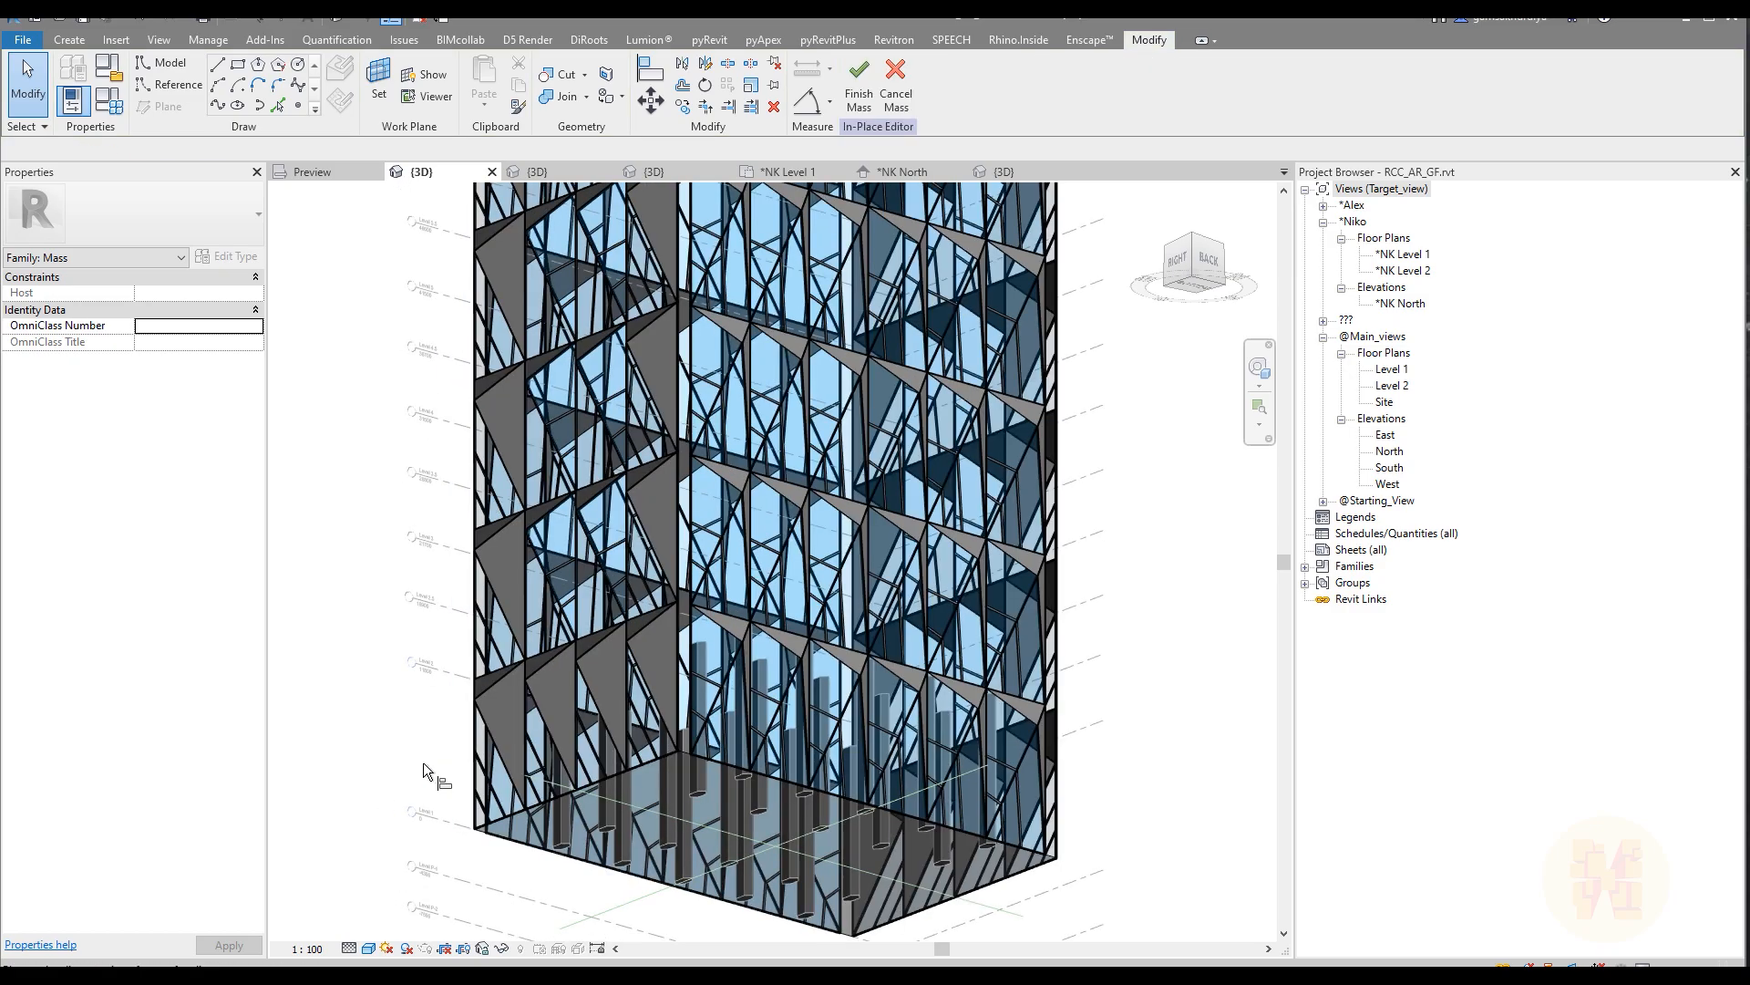
{"action": "key", "text": "a"}
{"action": "key", "text": "l"}
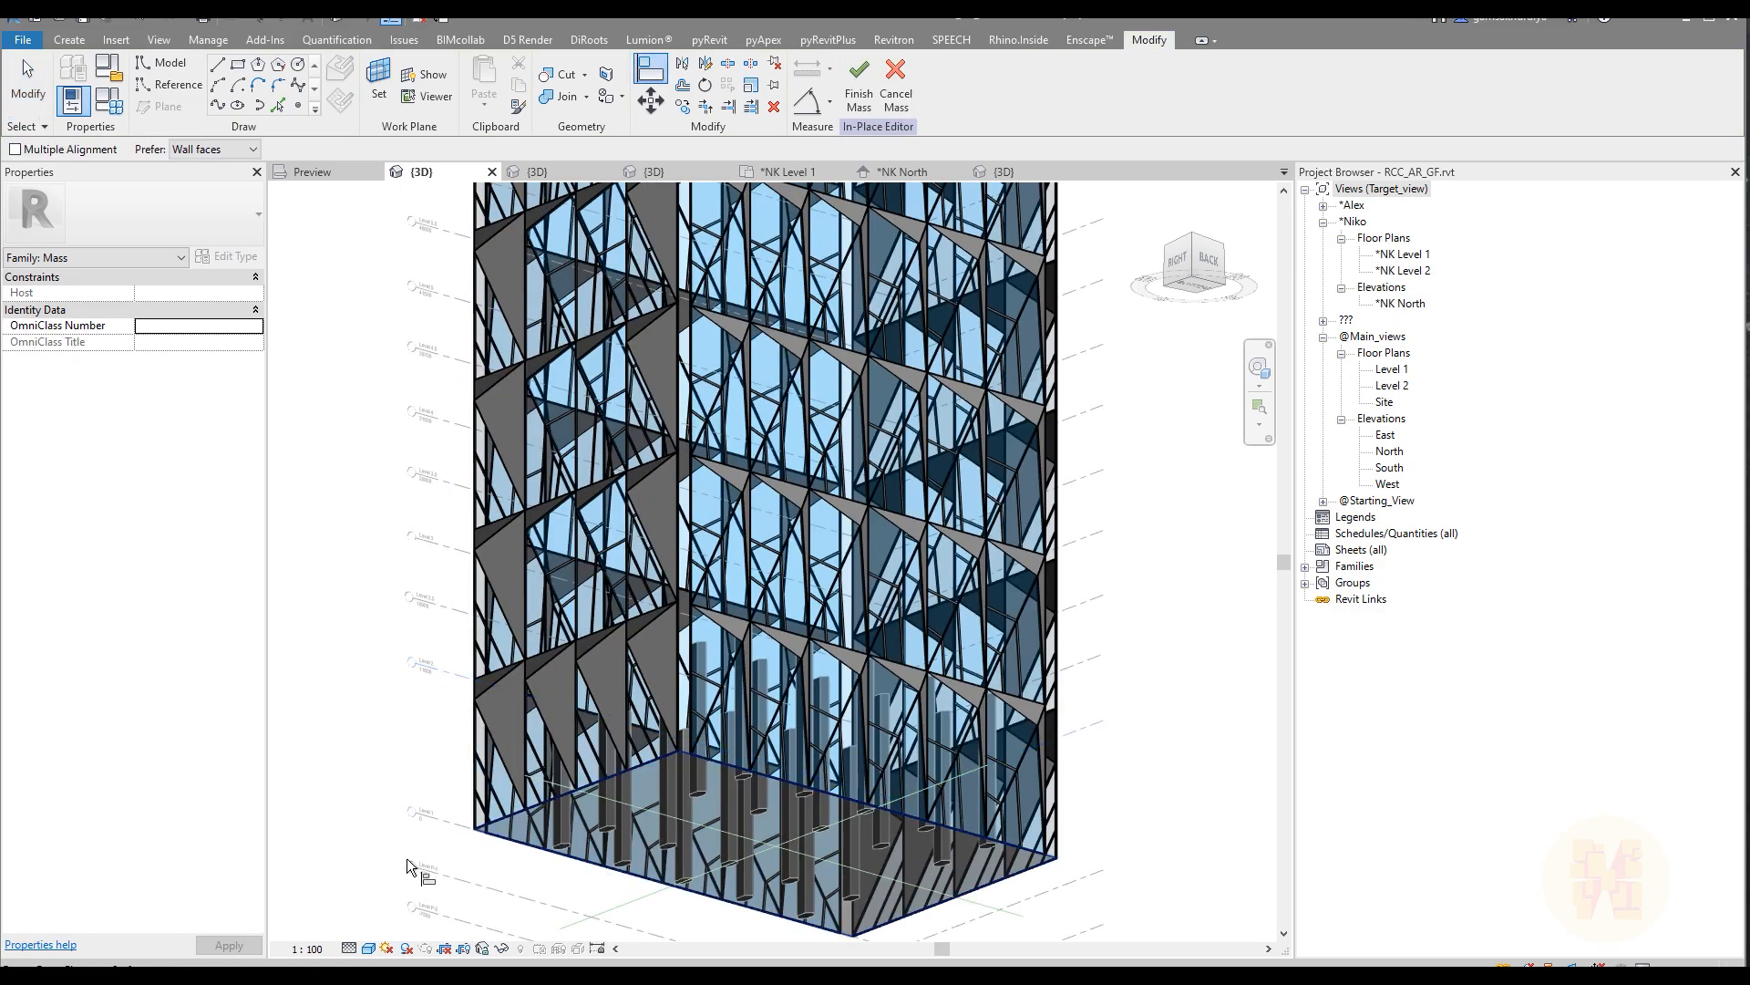
{"action": "left_click", "coordinate": [427, 774]}
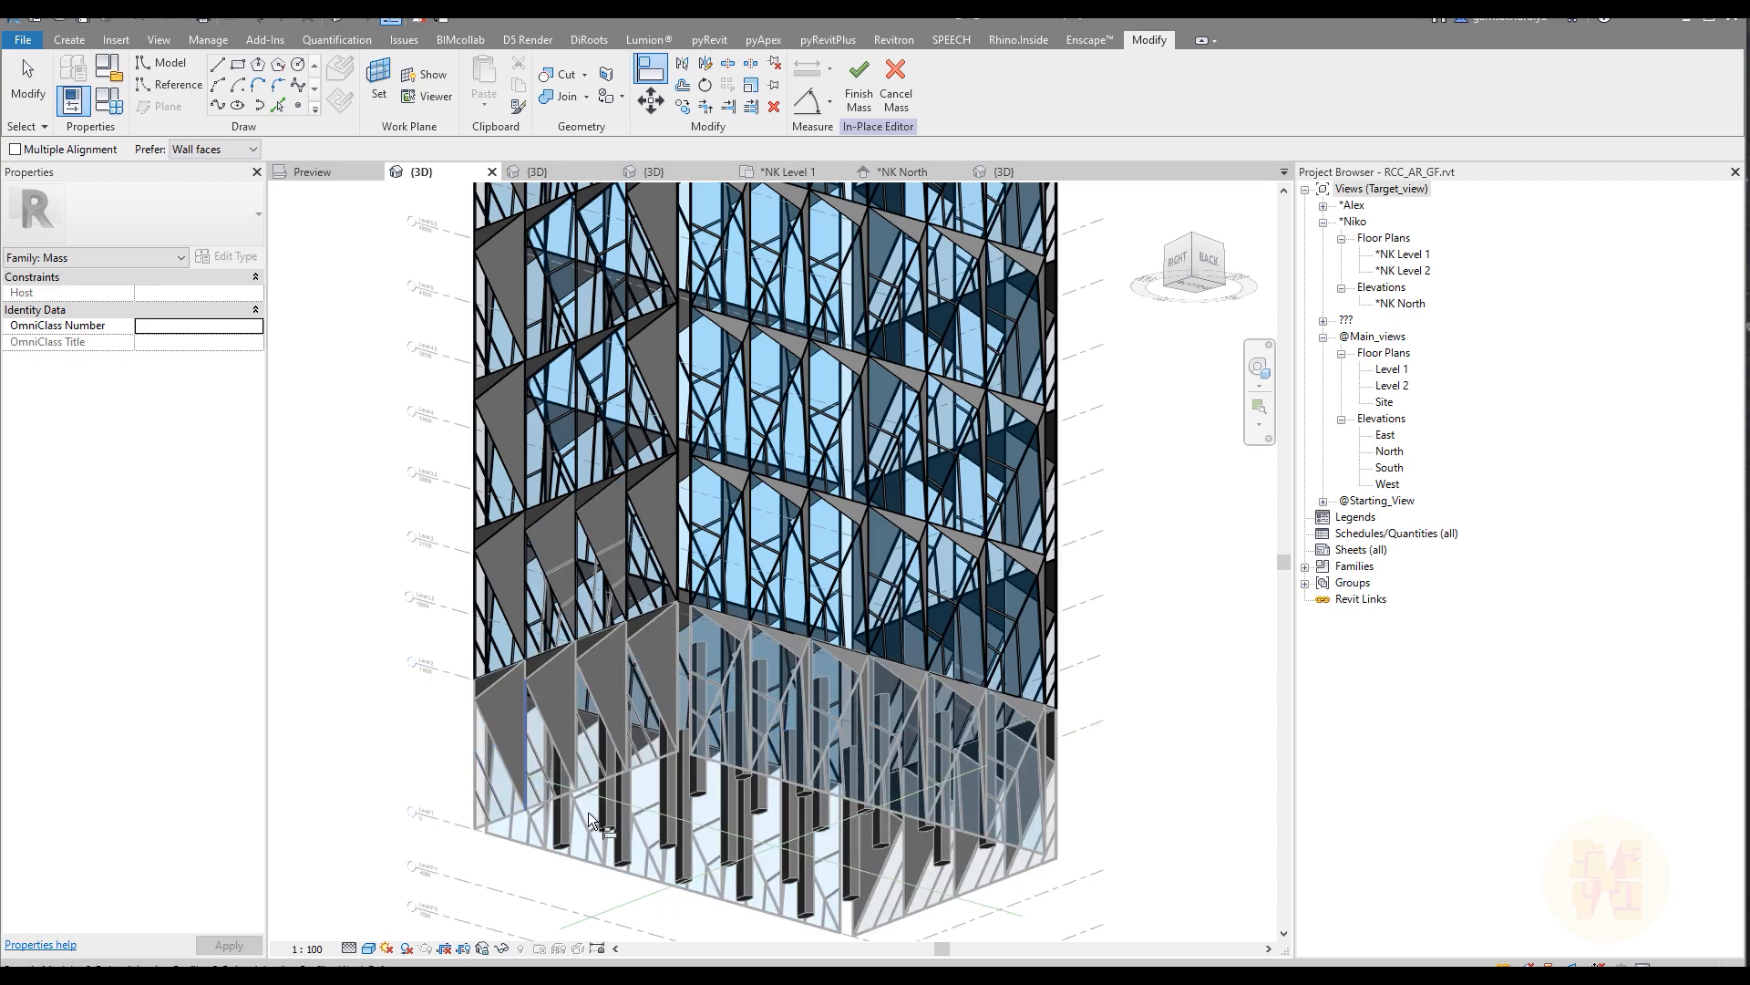
{"action": "key", "text": "Escape"}
{"action": "key", "text": "Escape"}
Step: Examine how the facade panel rows line up with Level 2, Level 2.5 and Level 3 along the tower's edge
{"action": "scroll", "coordinate": [755, 764], "scroll_direction": "down", "scroll_amount": 5}
{"action": "middle_click_drag", "start_coordinate": [755, 764], "coordinate": [786, 827], "text": "shift"}
{"action": "scroll", "coordinate": [774, 674], "scroll_direction": "up", "scroll_amount": 4}
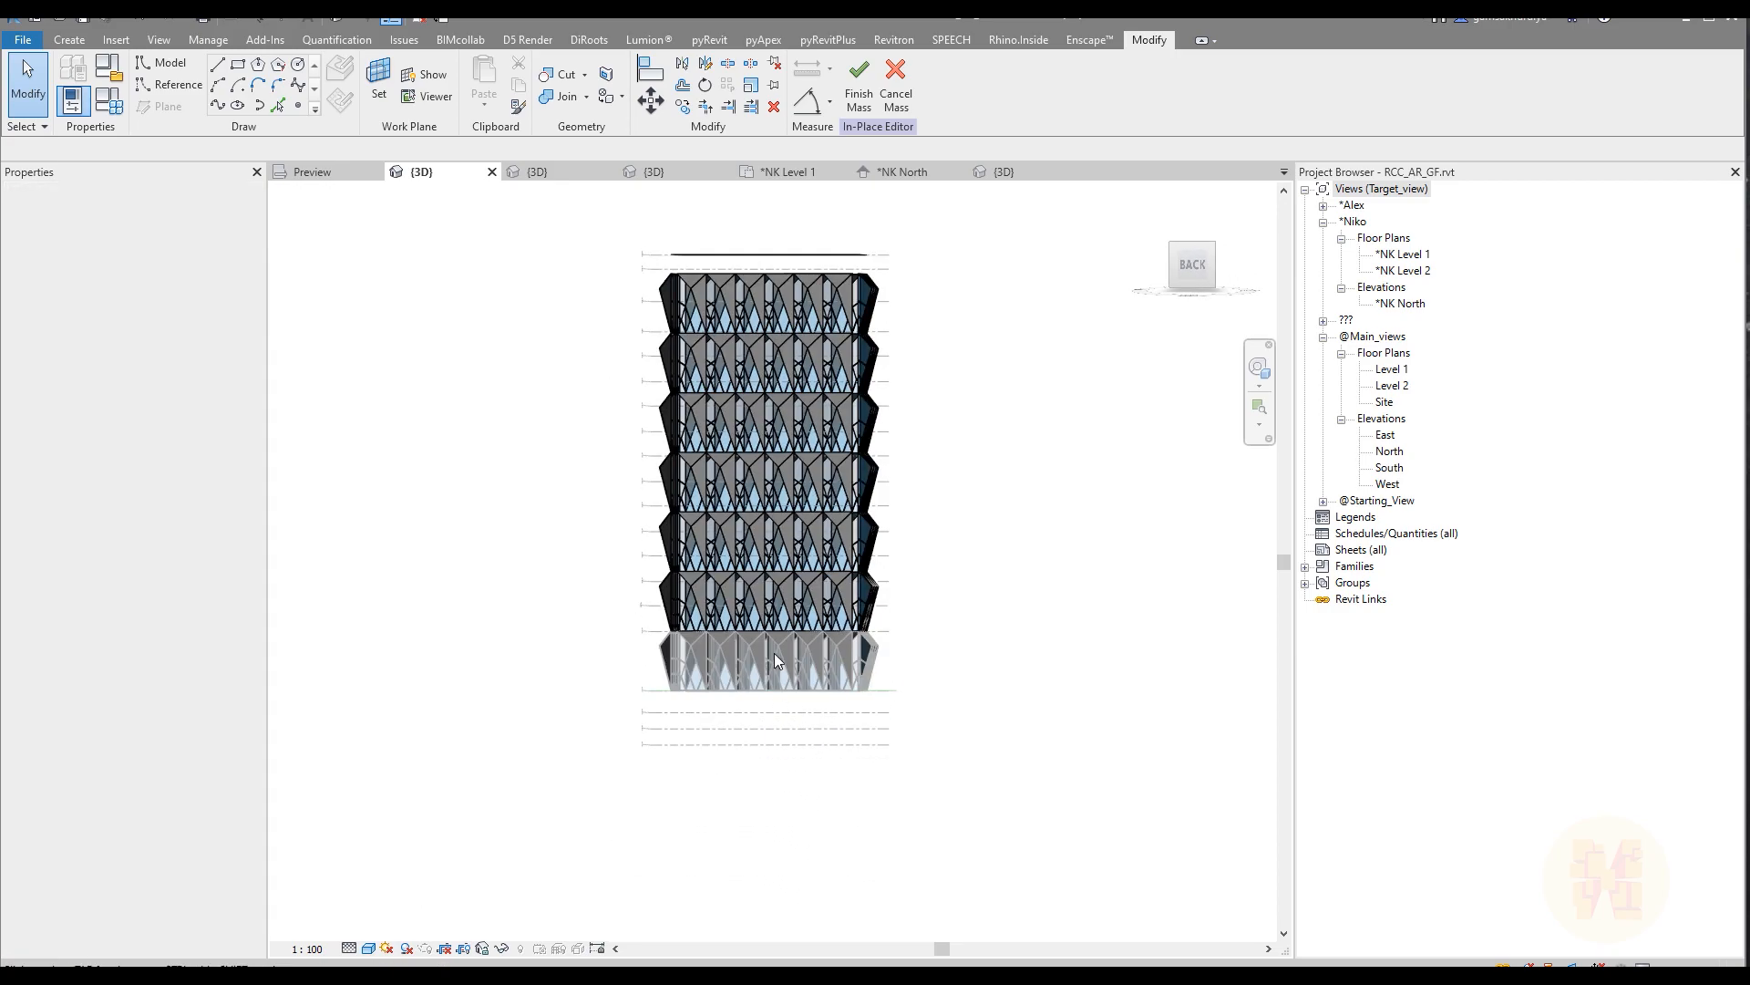
{"action": "scroll", "coordinate": [677, 283], "scroll_direction": "up", "scroll_amount": 6}
{"action": "middle_click_drag", "start_coordinate": [587, 410], "coordinate": [583, 548]}
{"action": "scroll", "coordinate": [569, 436], "scroll_direction": "down", "scroll_amount": 5}
{"action": "middle_click_drag", "start_coordinate": [627, 729], "coordinate": [670, 371]}
{"action": "middle_click_drag", "start_coordinate": [670, 596], "coordinate": [675, 361]}
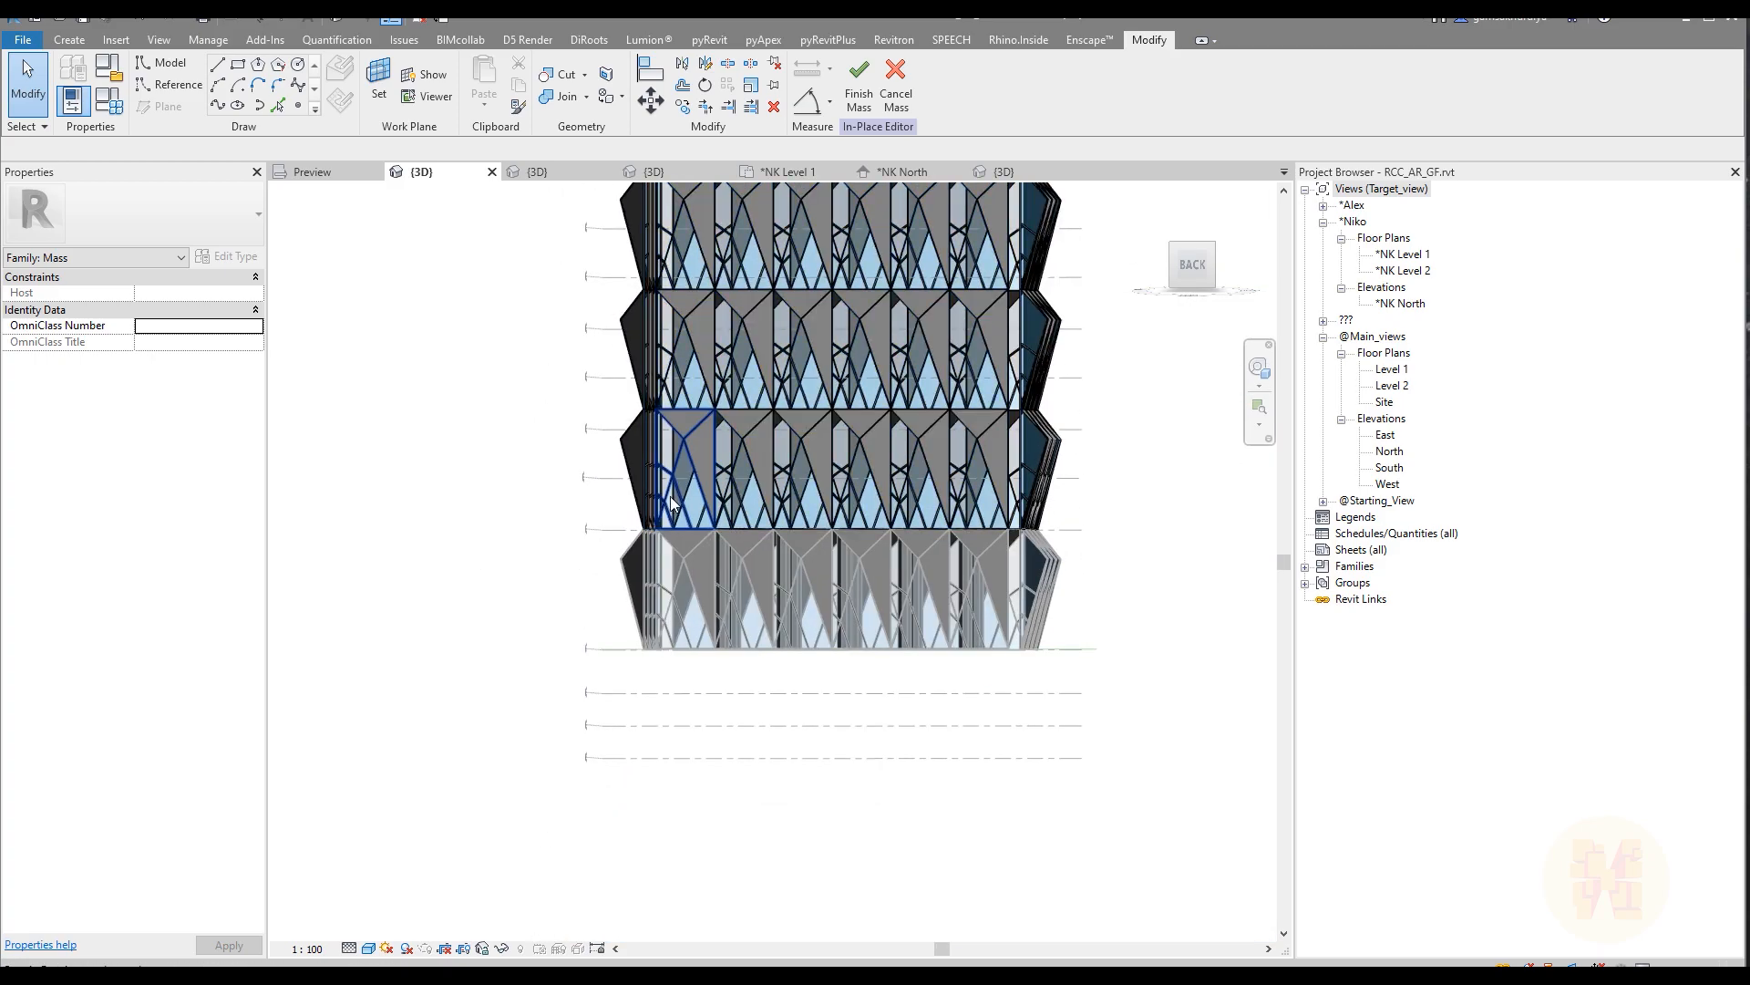
{"action": "scroll", "coordinate": [666, 491], "scroll_direction": "up", "scroll_amount": 6}
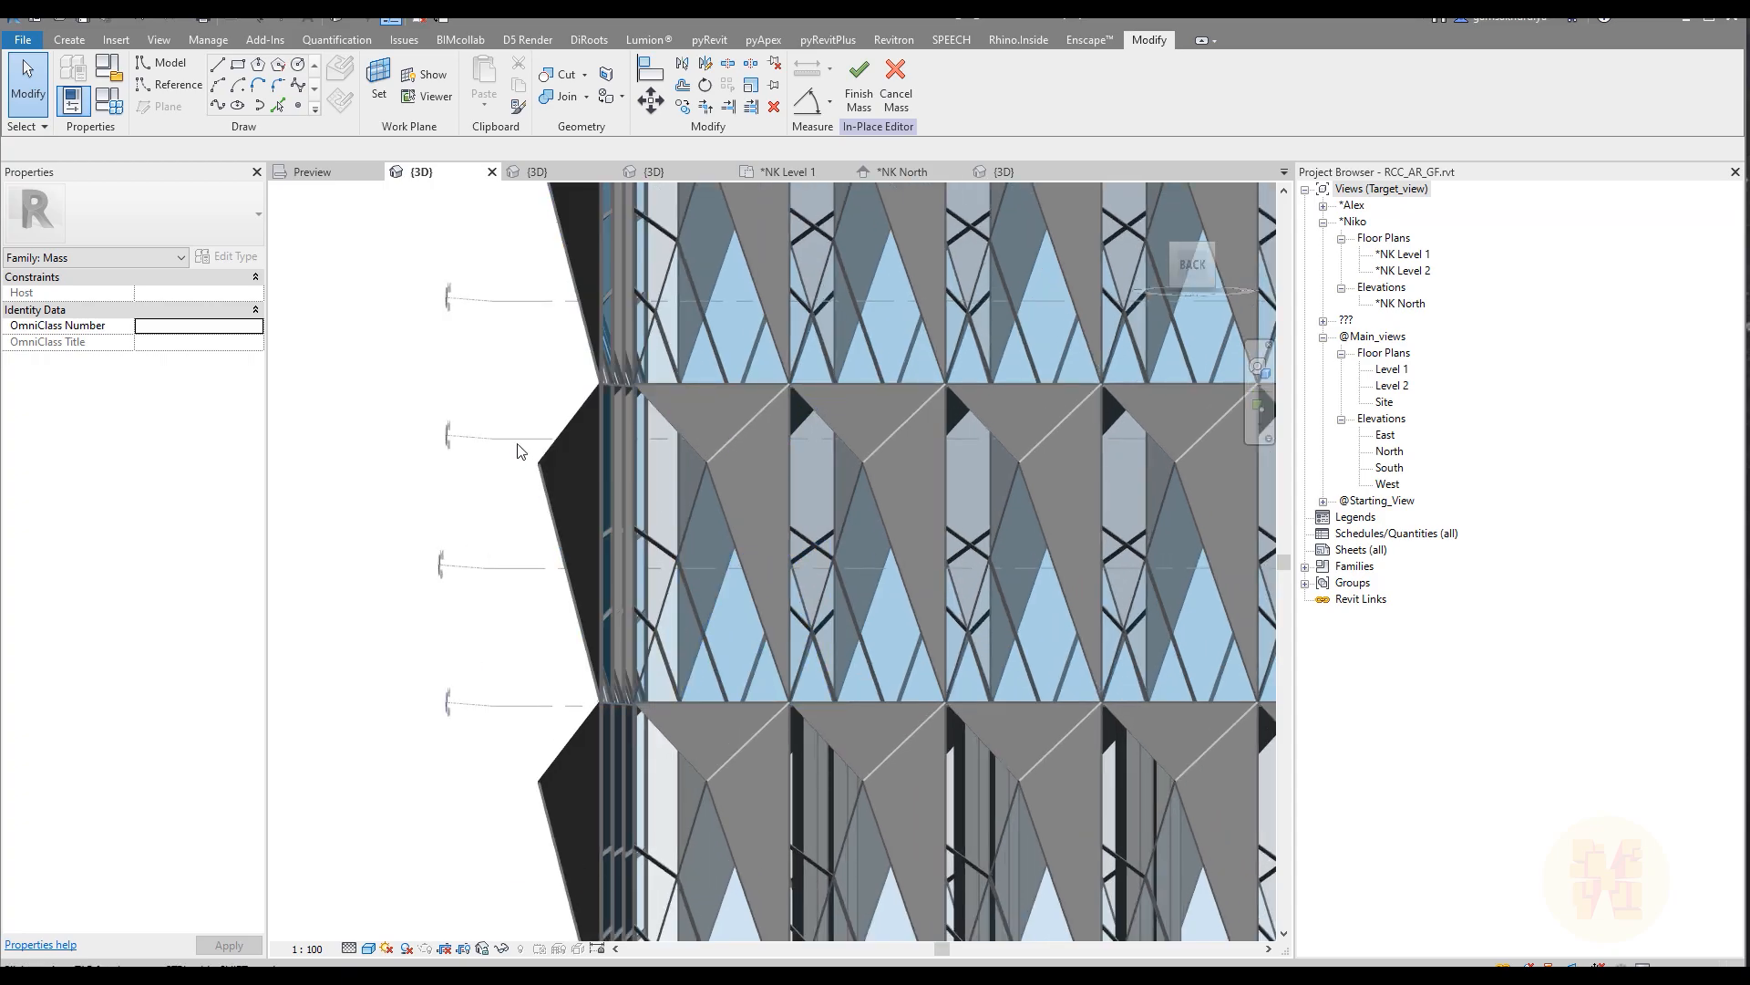
{"action": "scroll", "coordinate": [517, 447], "scroll_direction": "down", "scroll_amount": 3}
{"action": "middle_click_drag", "start_coordinate": [517, 513], "coordinate": [582, 532], "text": "shift"}
{"action": "scroll", "coordinate": [582, 532], "scroll_direction": "up", "scroll_amount": 3}
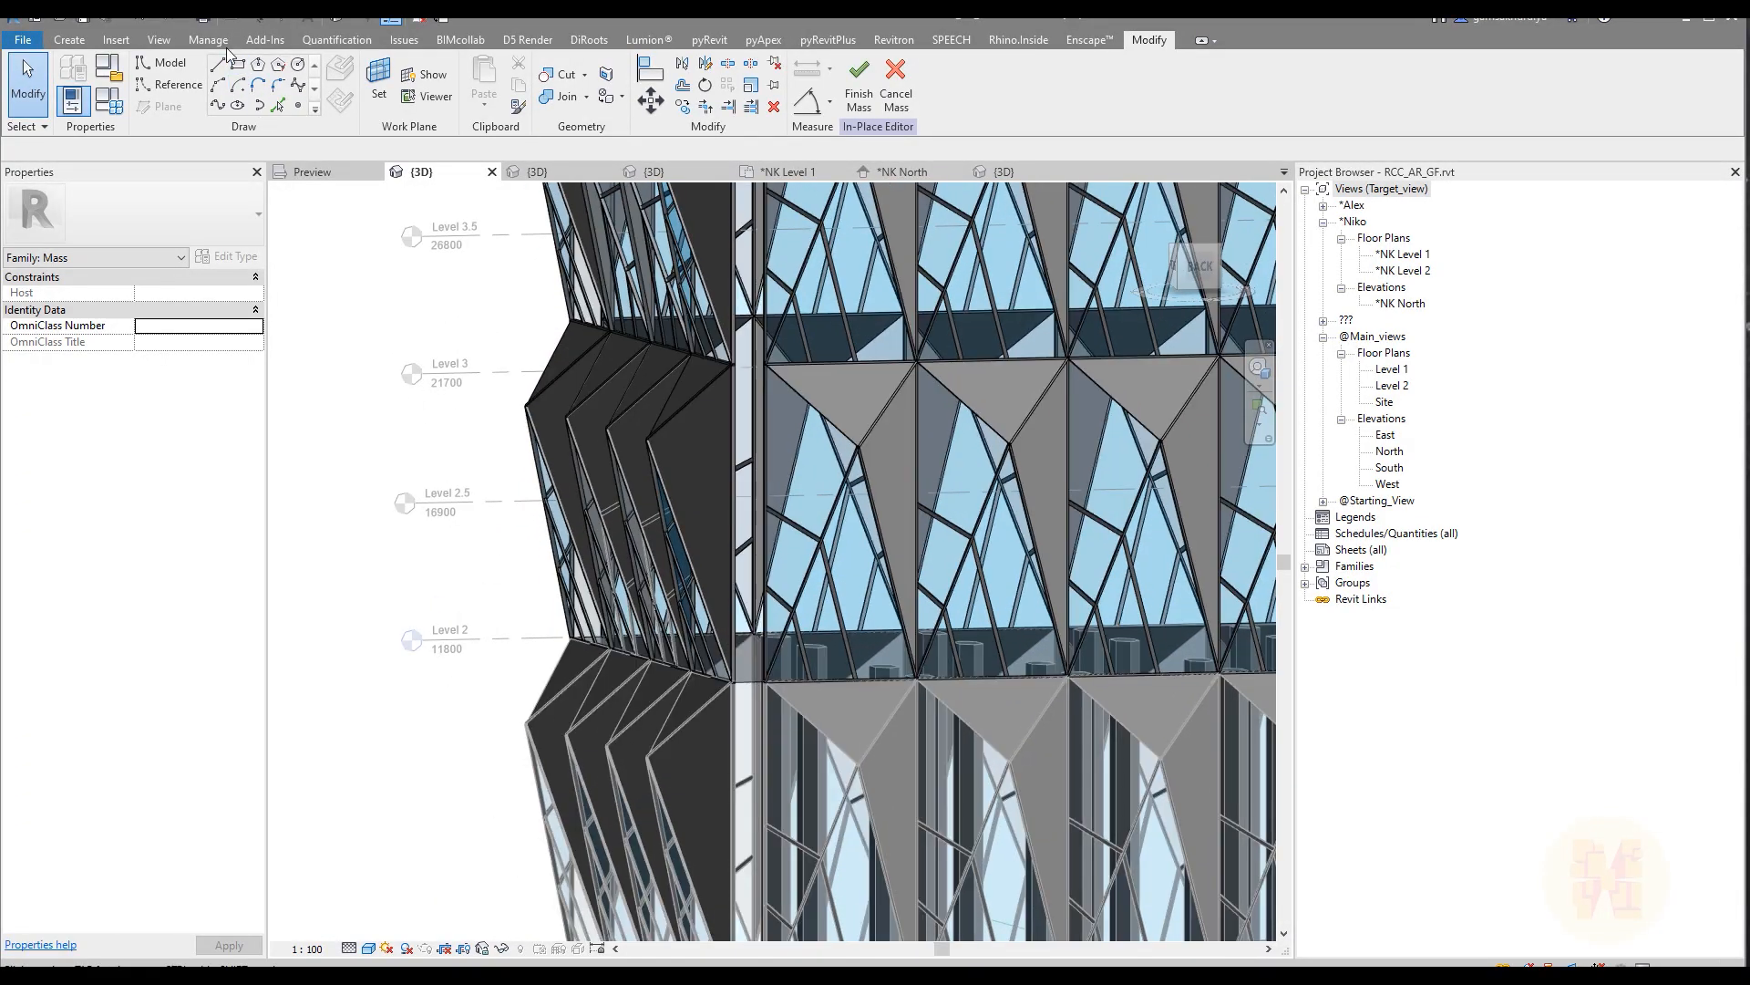
{"action": "left_click", "coordinate": [264, 18]}
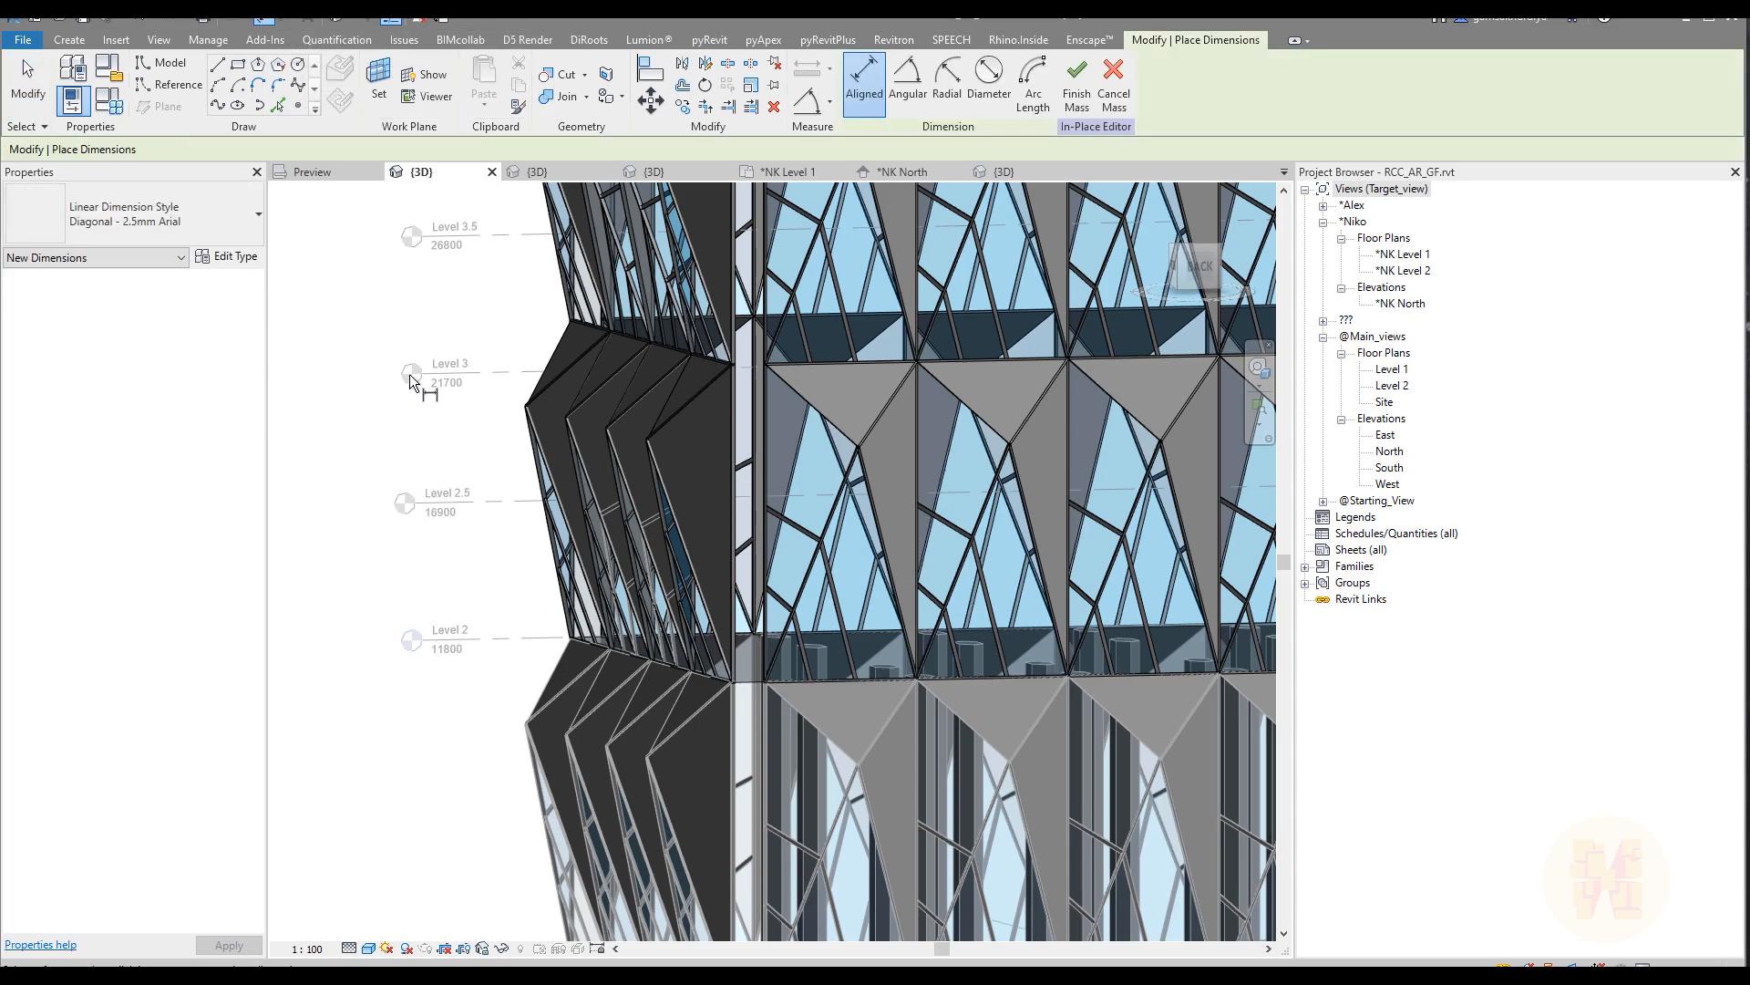
{"action": "key", "text": "Escape"}
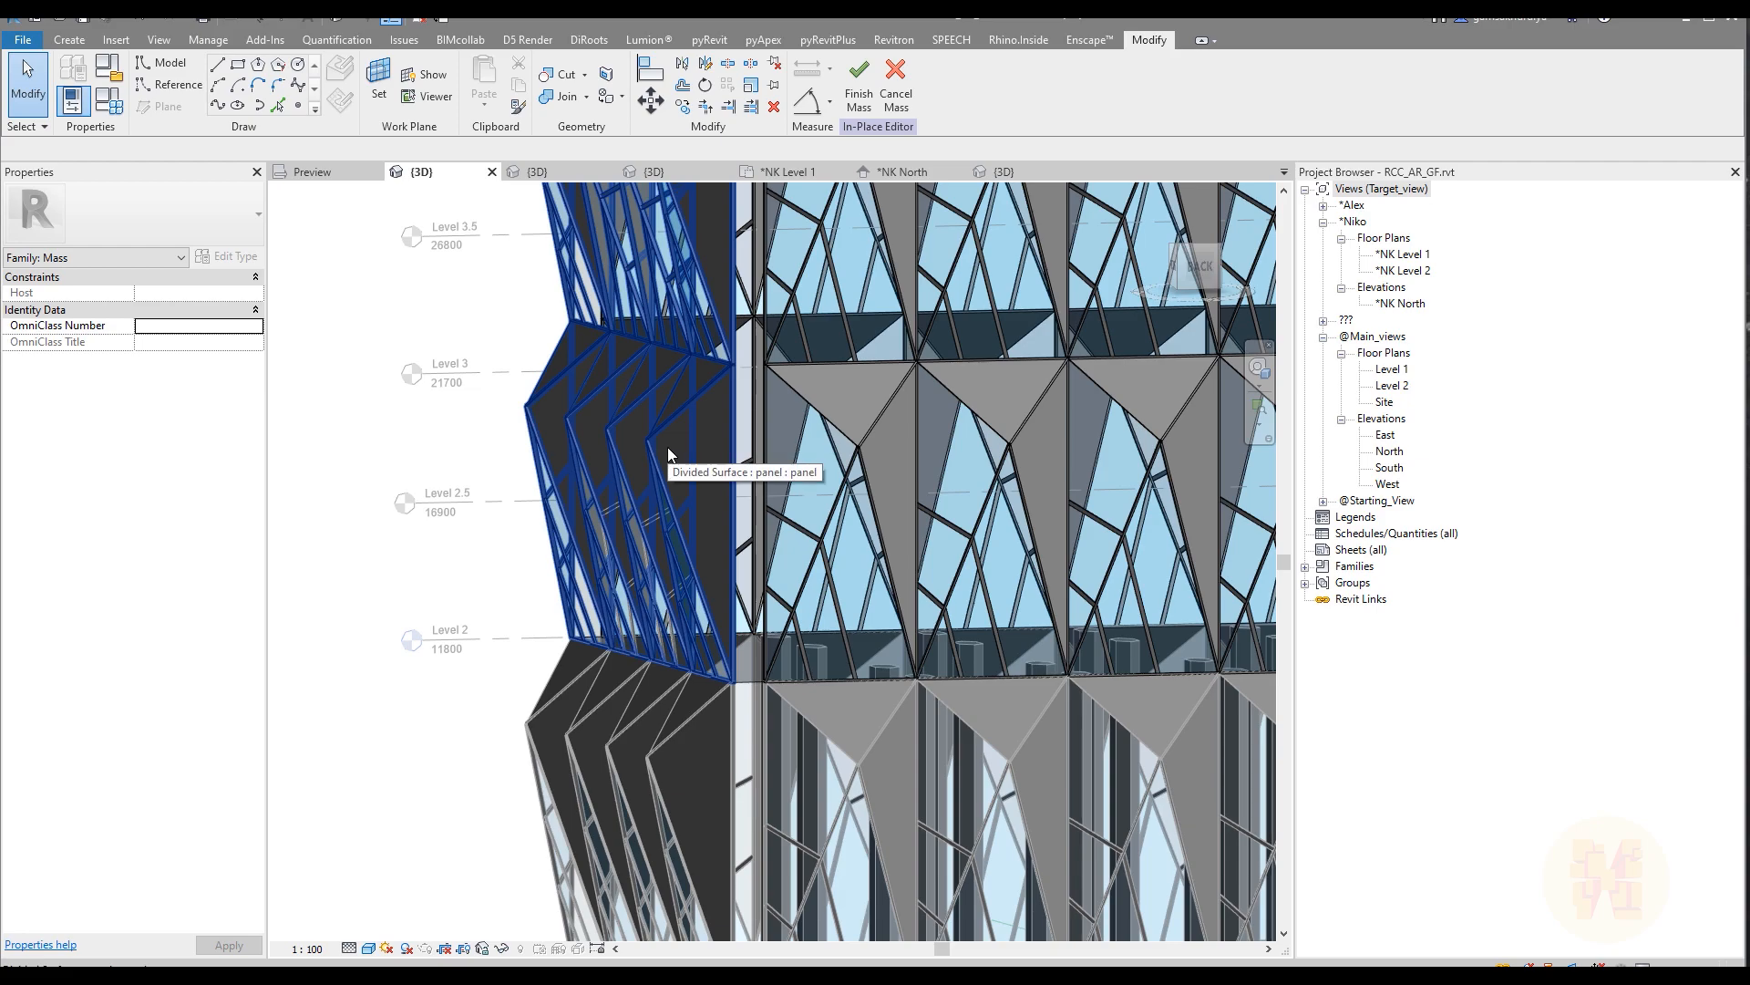
Step: Set the U grid distance of the divided surface on the tower's wide back face to 9900
{"action": "scroll", "coordinate": [720, 429], "scroll_direction": "down", "scroll_amount": 10}
{"action": "middle_click_drag", "start_coordinate": [783, 495], "coordinate": [843, 537], "text": "shift"}
{"action": "scroll", "coordinate": [746, 347], "scroll_direction": "up", "scroll_amount": 4}
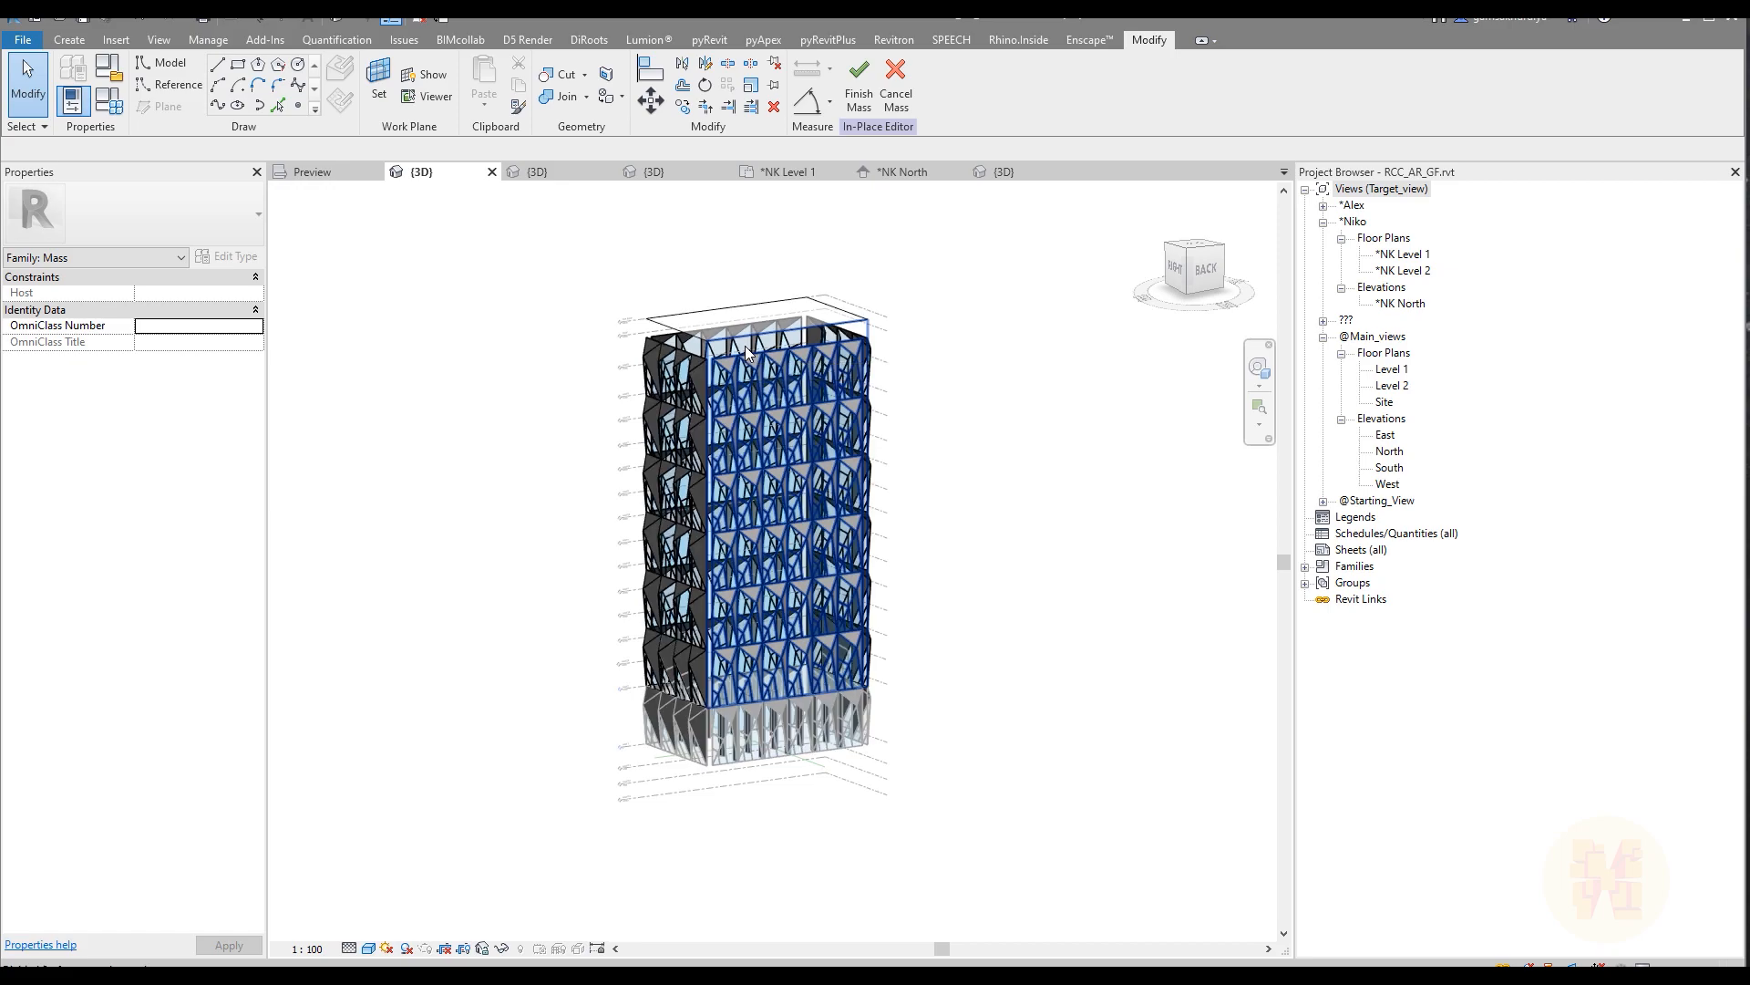
{"action": "left_click", "coordinate": [746, 346]}
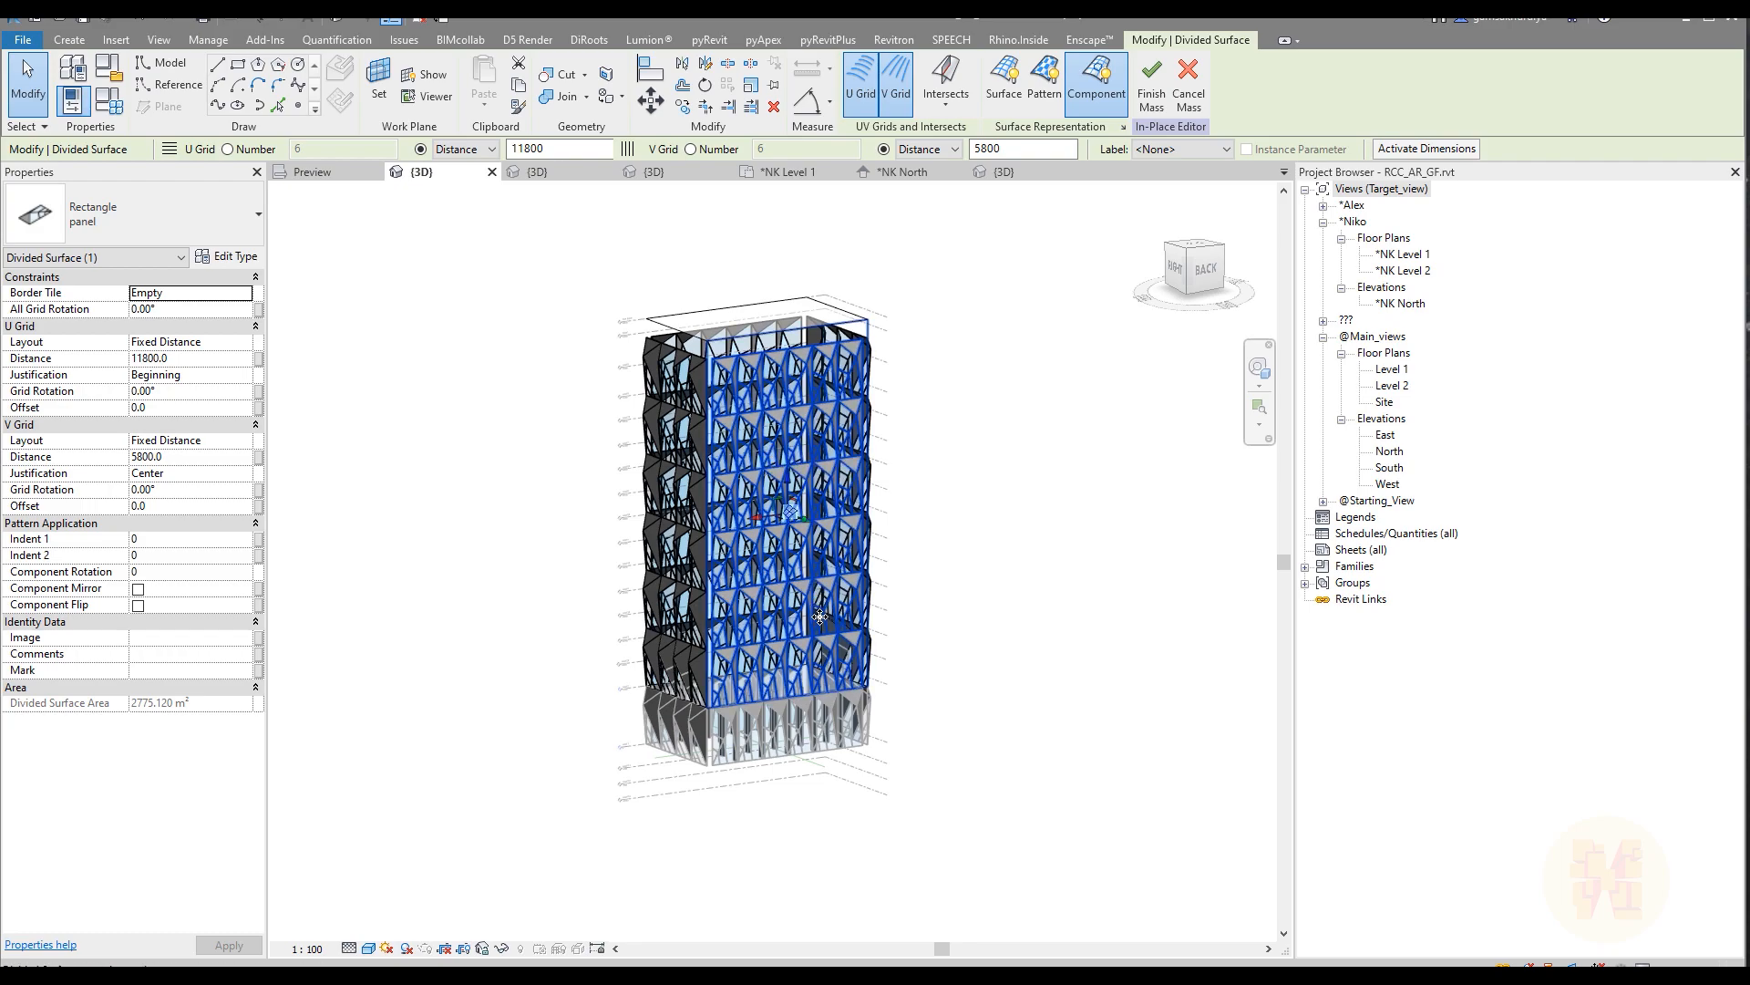
{"action": "scroll", "coordinate": [820, 615], "scroll_direction": "up", "scroll_amount": 2}
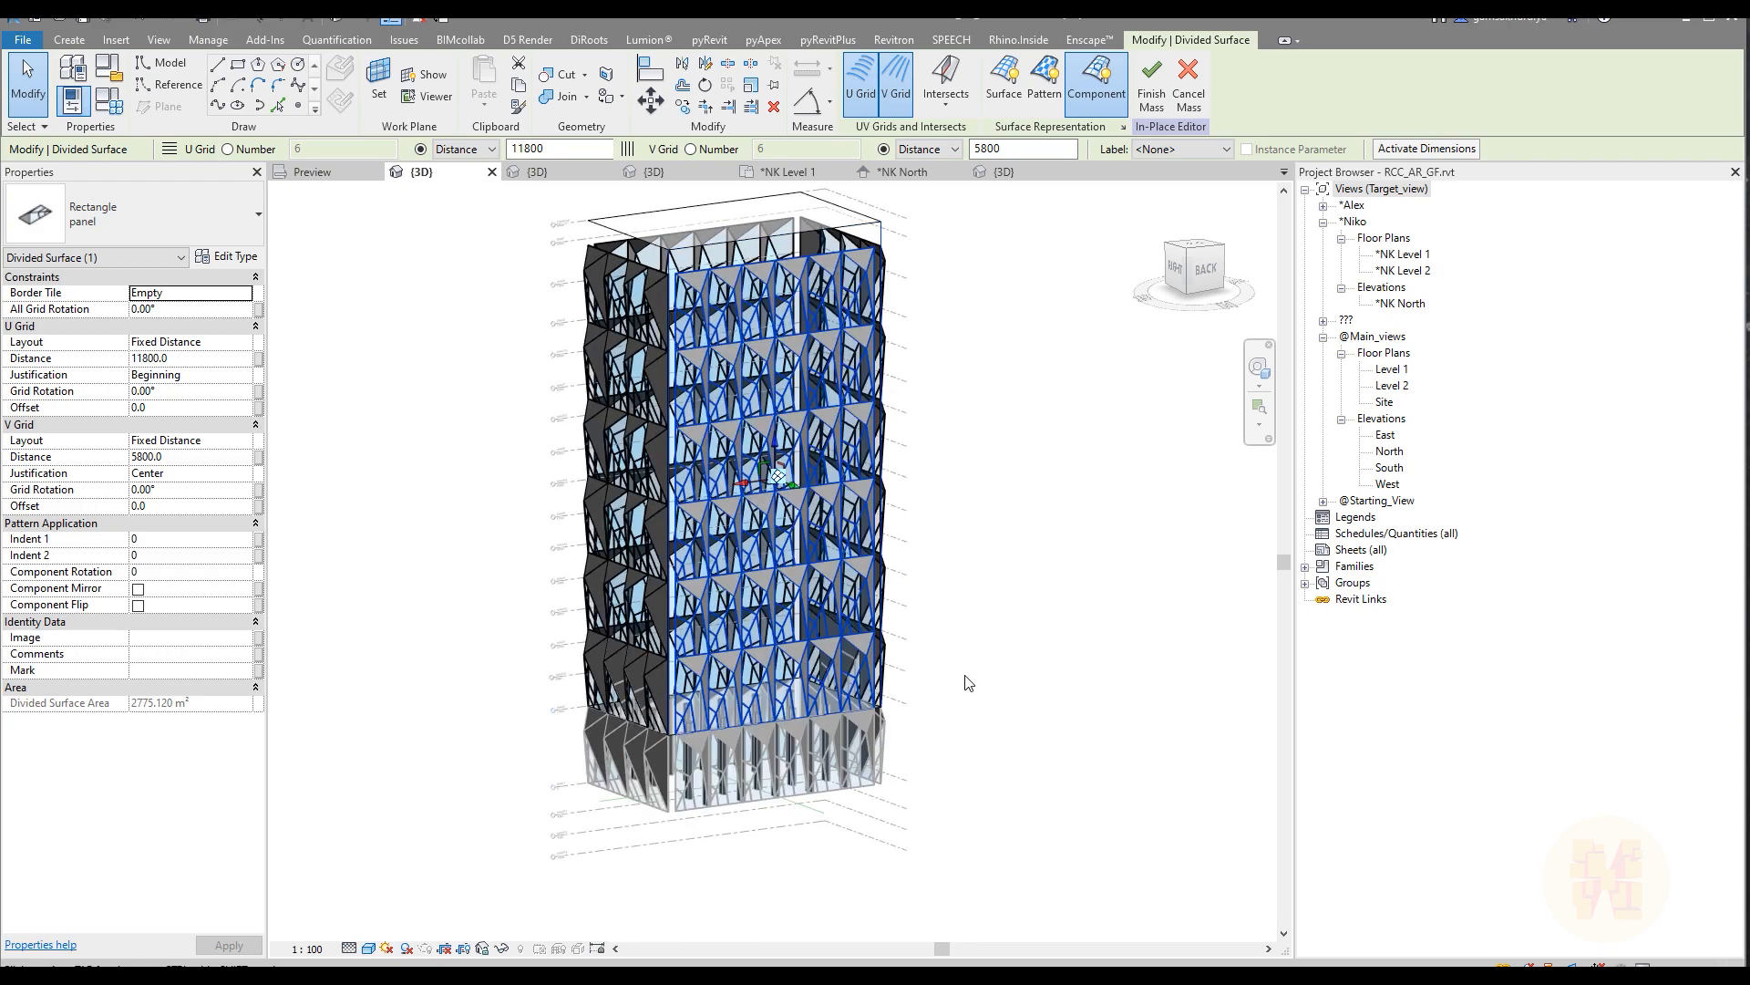
{"action": "scroll", "coordinate": [972, 682], "scroll_direction": "up", "scroll_amount": 2}
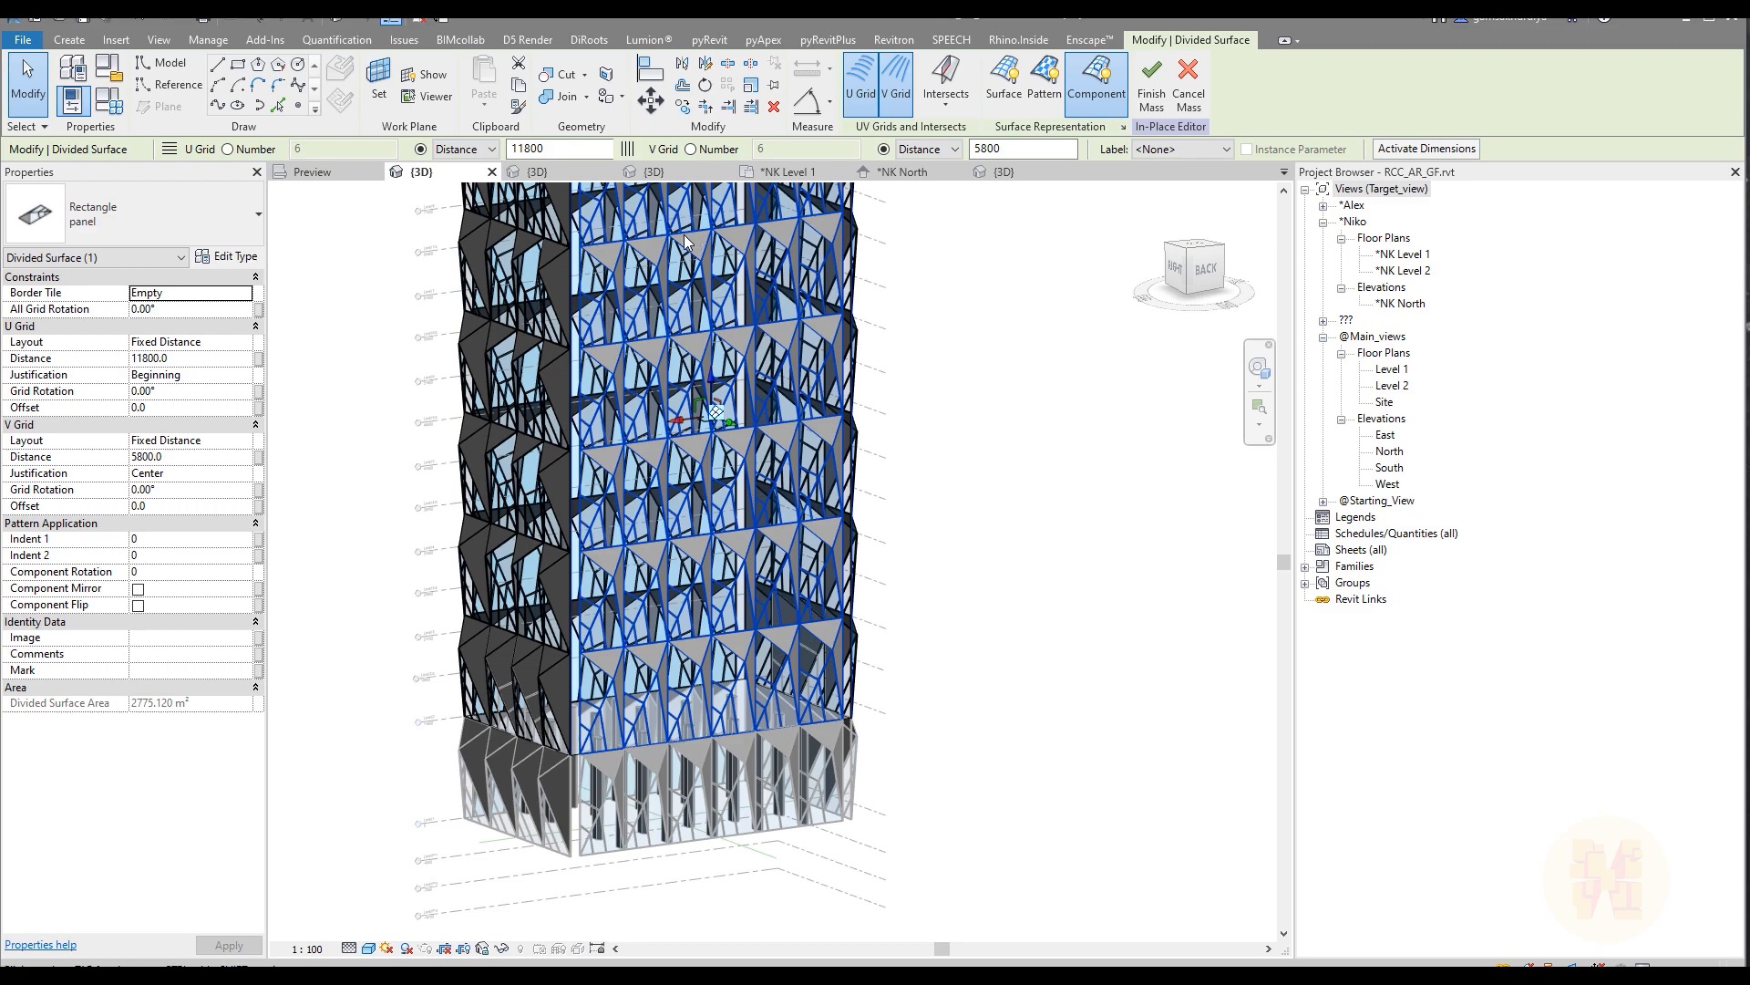
{"action": "left_click", "coordinate": [147, 359]}
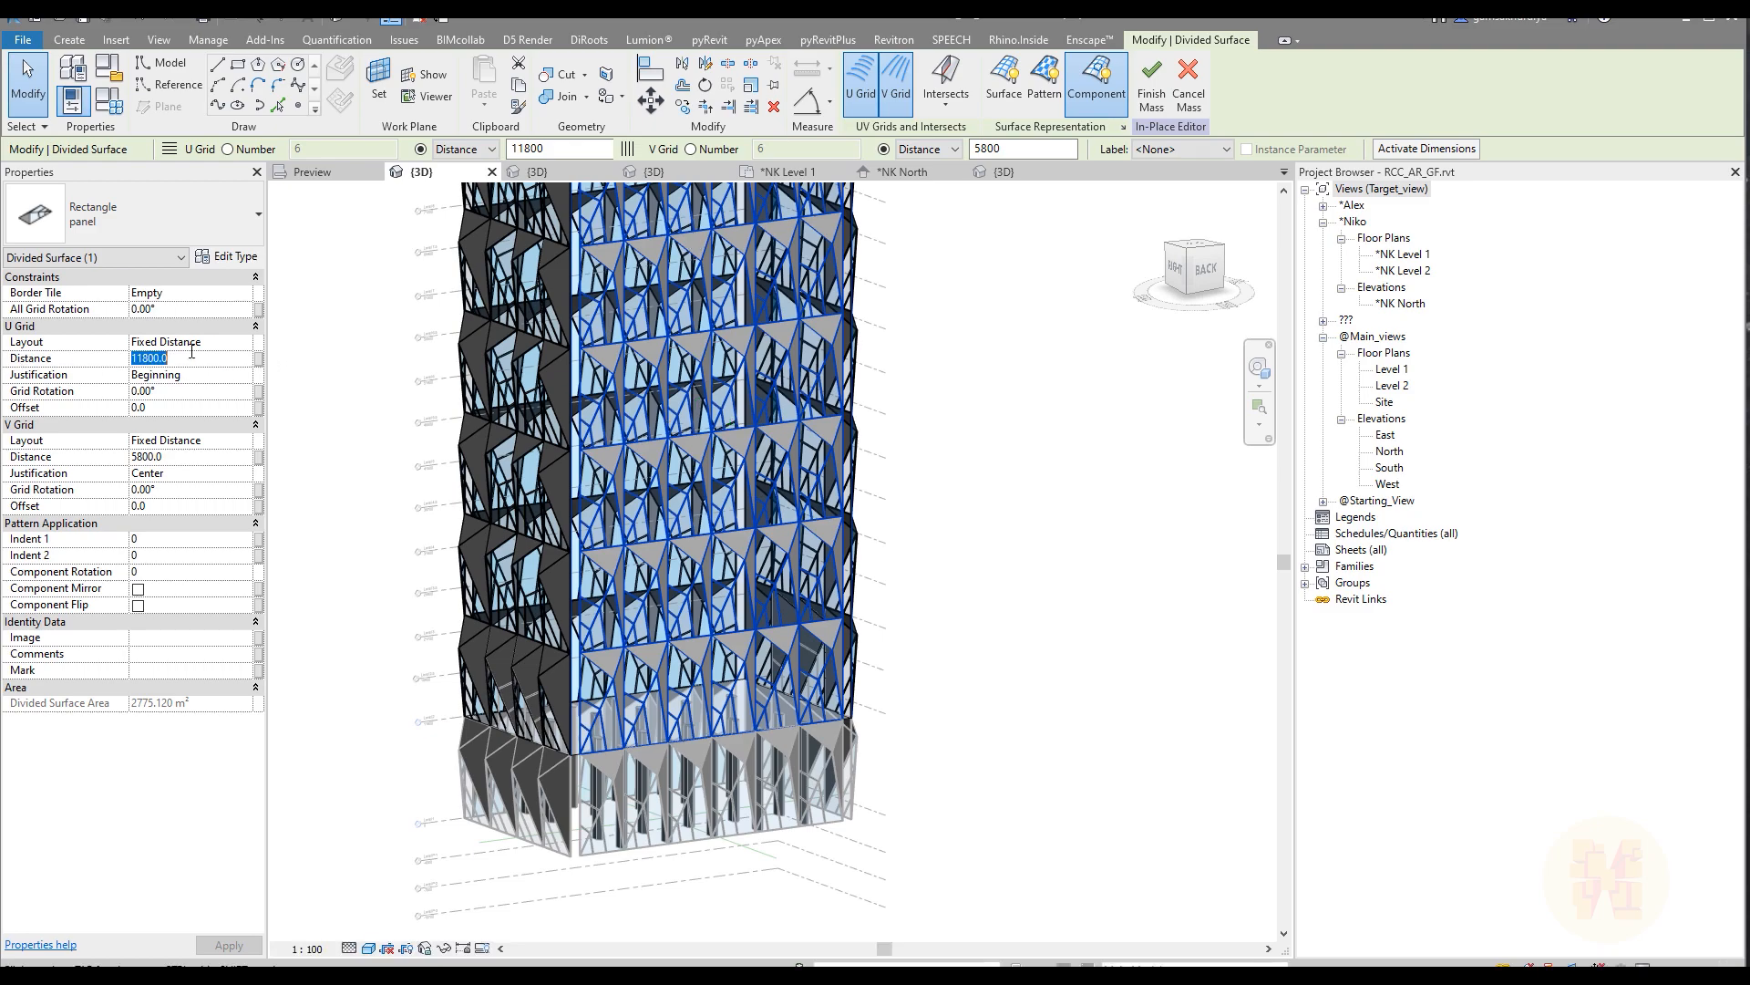
{"action": "type", "text": "99"}
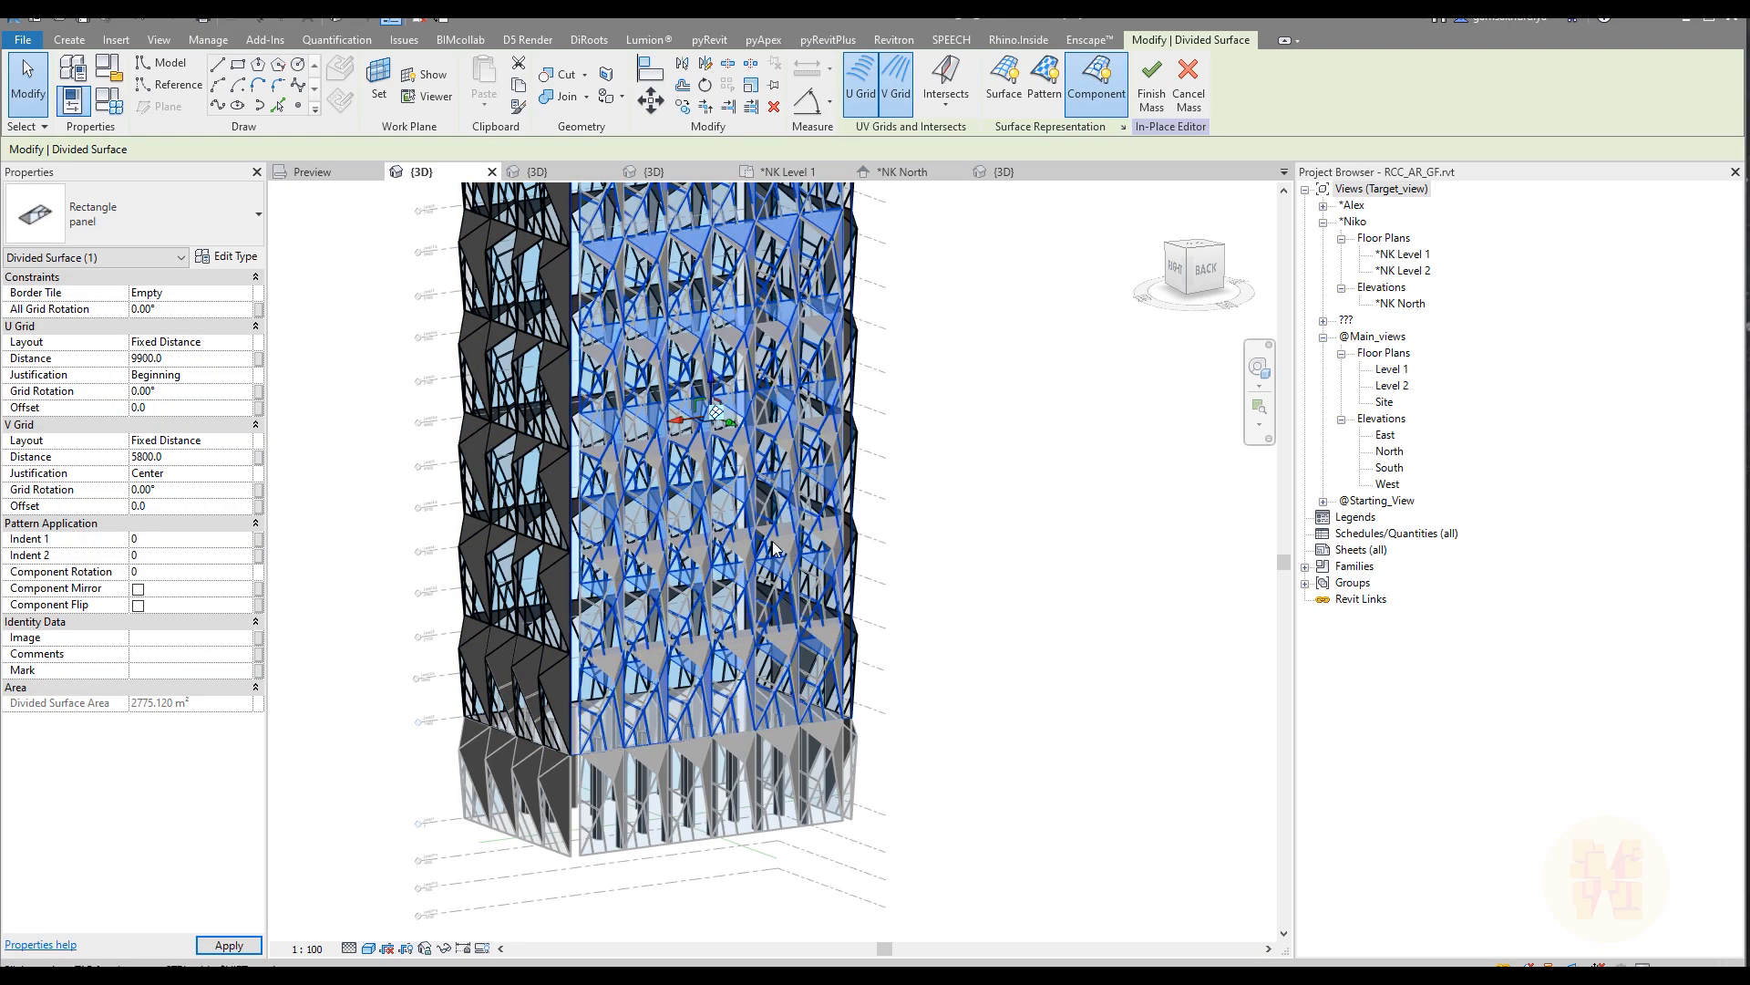
Step: Set the U grid distance of the divided surface on the narrow right face to 9900
{"action": "left_click", "coordinate": [506, 550]}
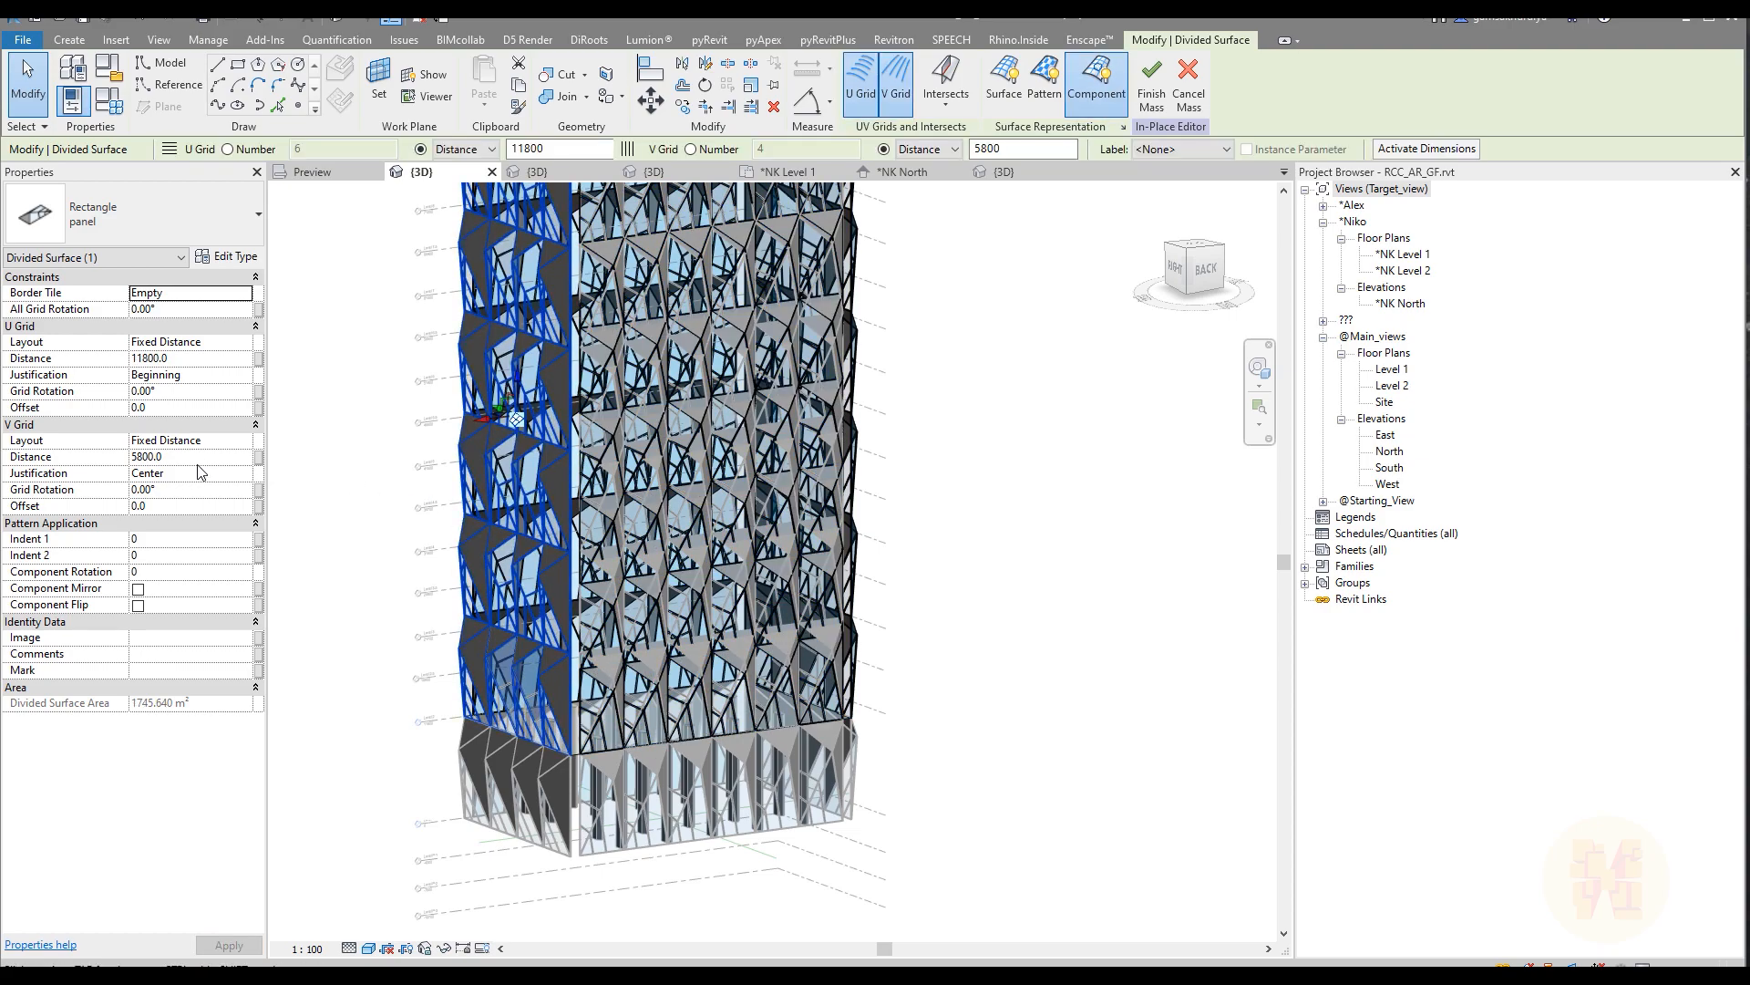
{"action": "left_click", "coordinate": [194, 360]}
{"action": "type", "text": "90"}
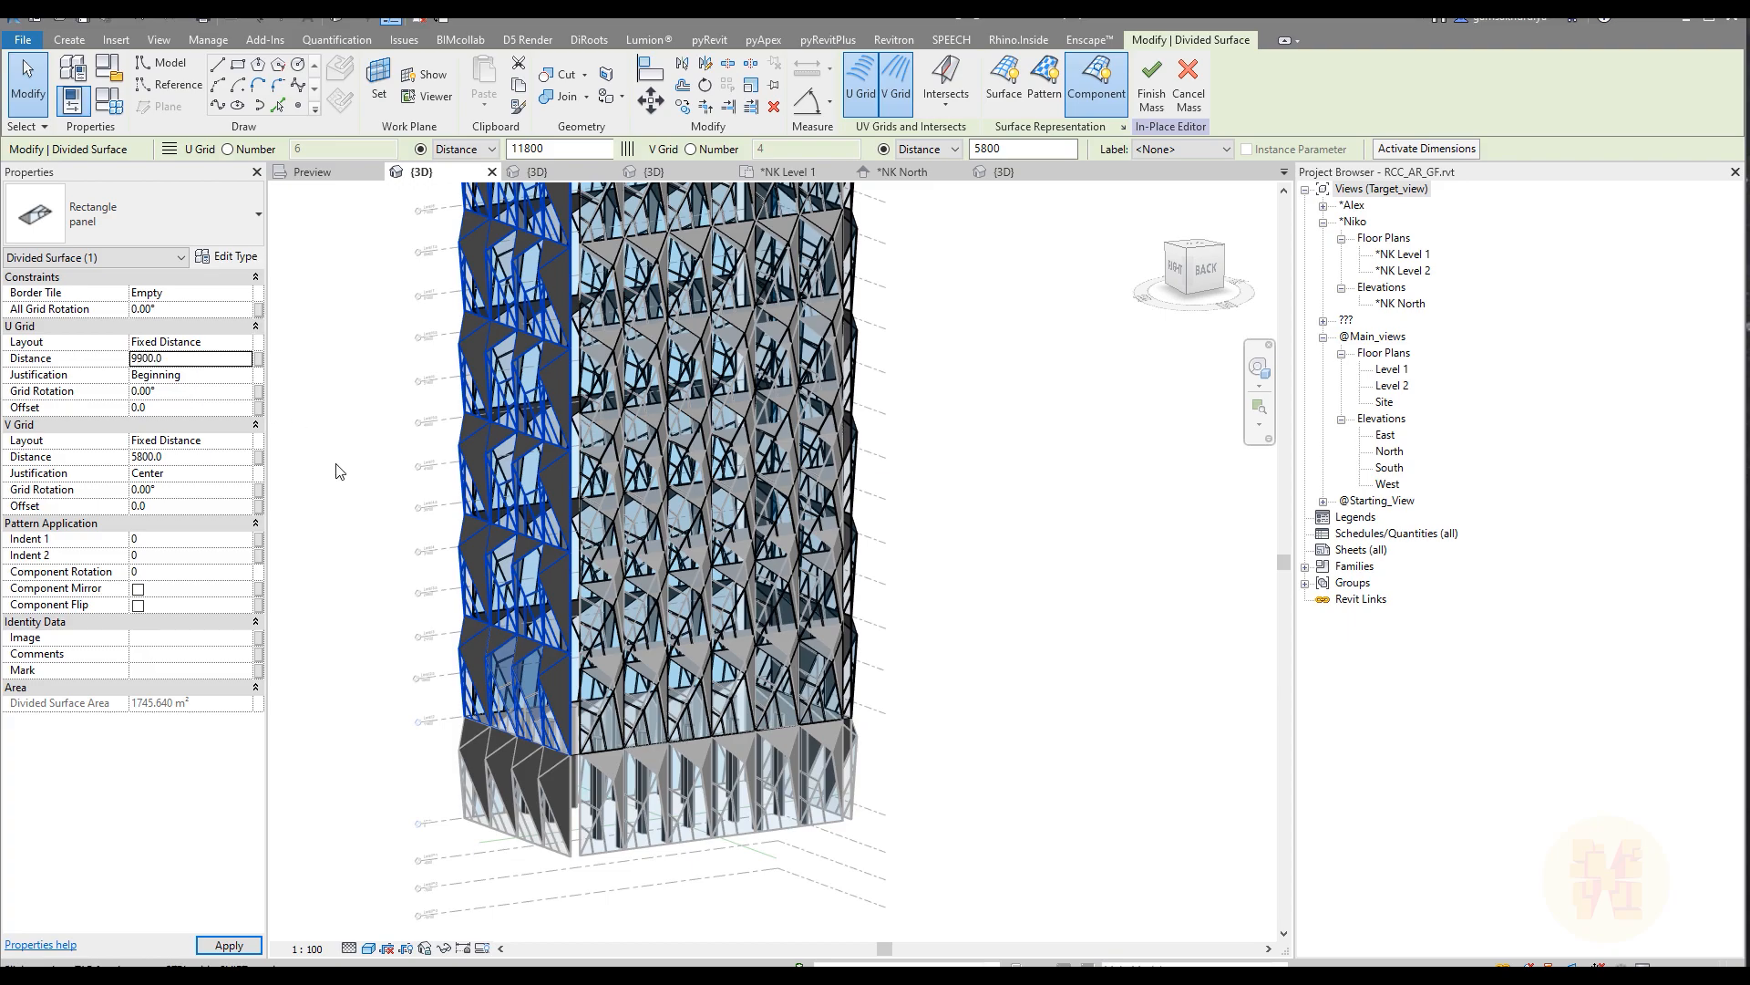
Step: Set the U grid distance of the divided surface on the wide front face to 9900
{"action": "middle_click_drag", "start_coordinate": [447, 446], "coordinate": [584, 474], "text": "shift"}
{"action": "left_click", "coordinate": [372, 451]}
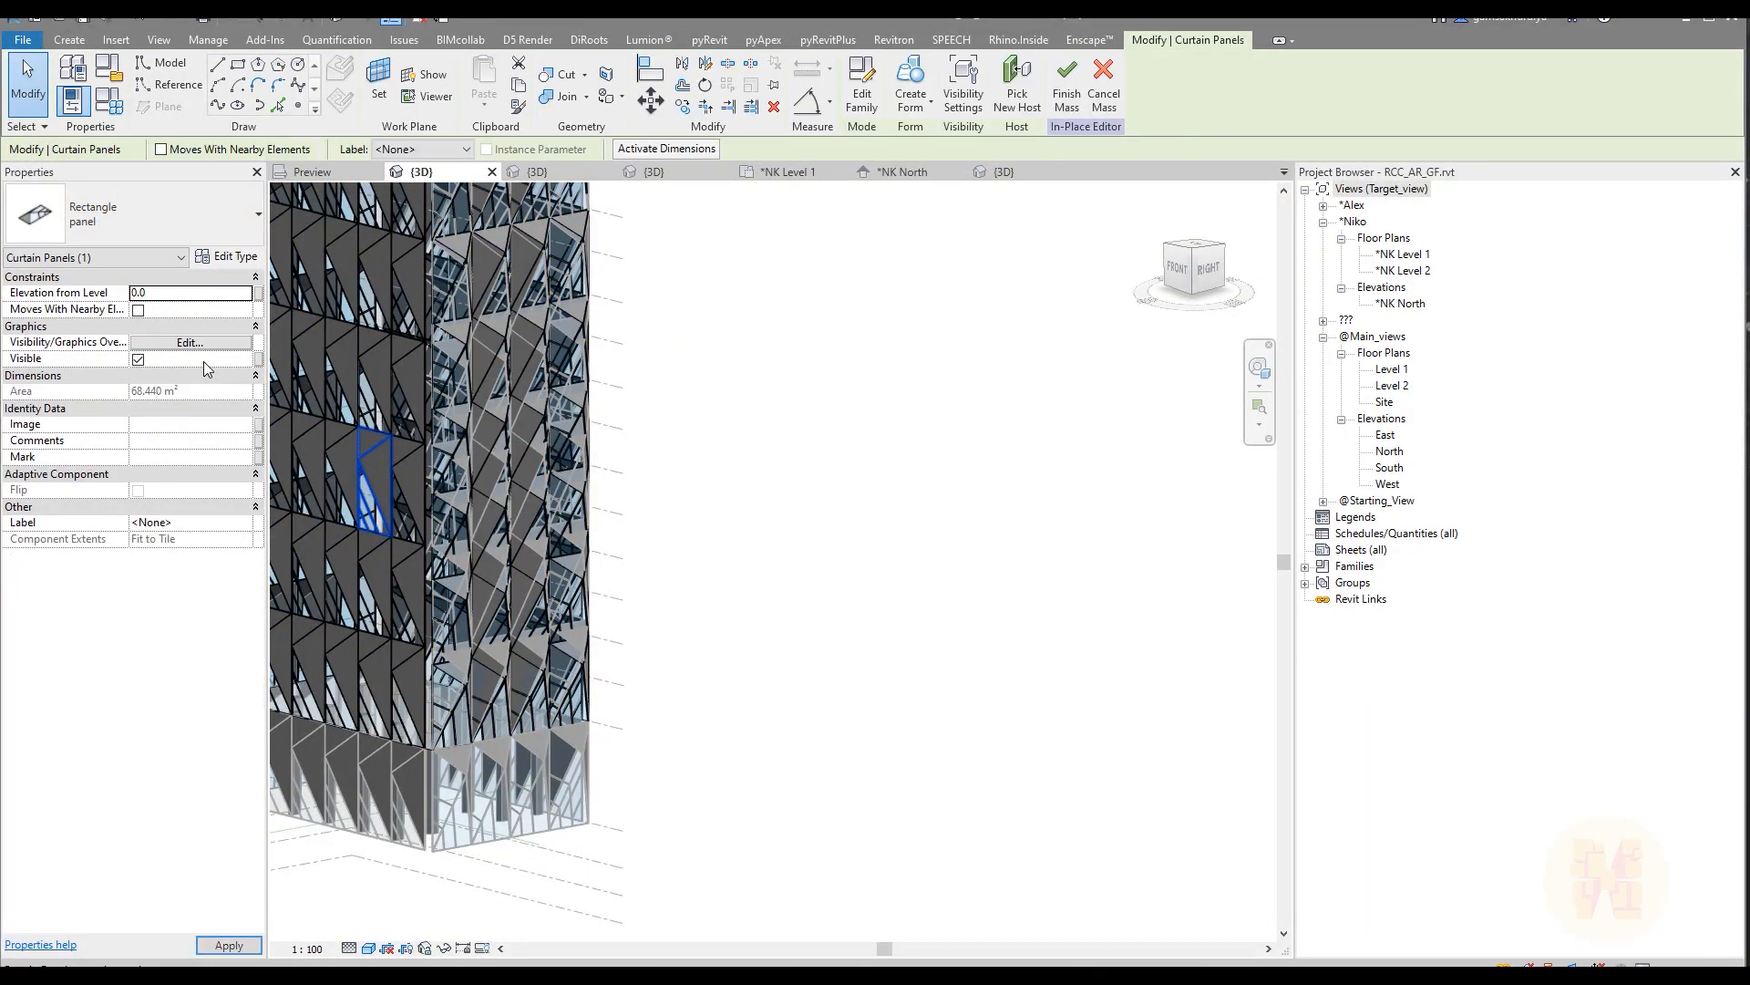
{"action": "middle_click_drag", "start_coordinate": [680, 431], "coordinate": [973, 484], "text": "shift"}
{"action": "left_click", "coordinate": [973, 484]}
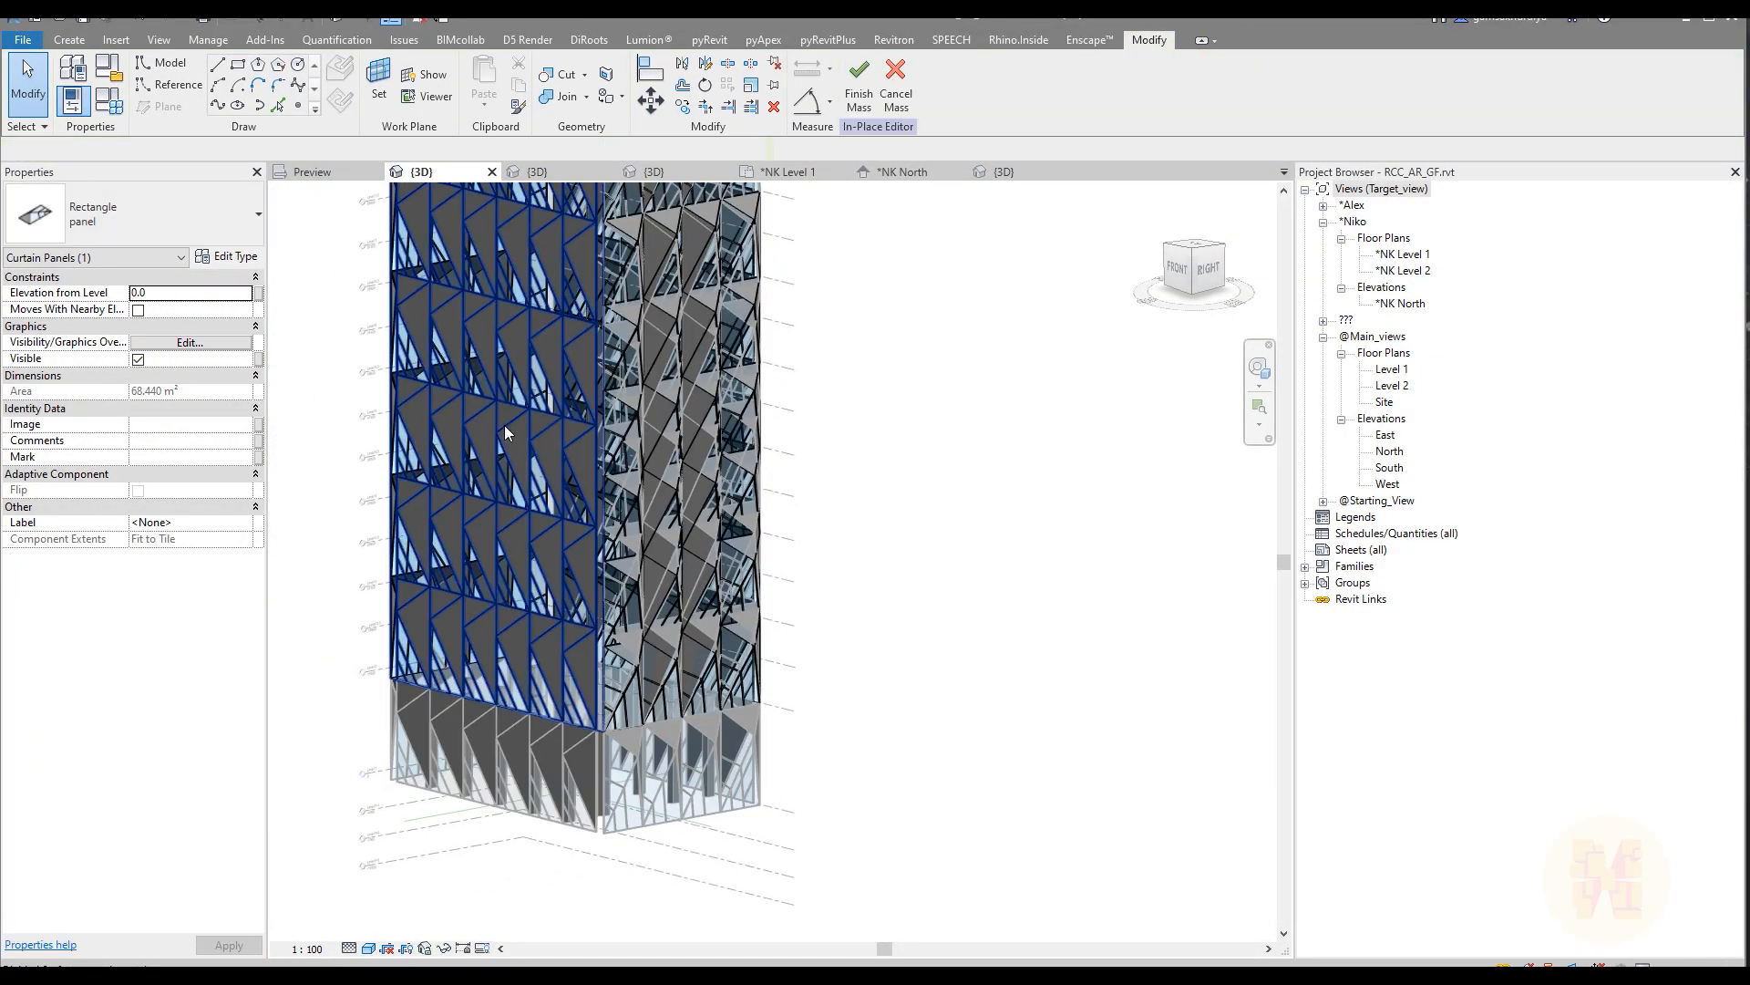
{"action": "left_click", "coordinate": [507, 430]}
{"action": "left_click", "coordinate": [210, 359]}
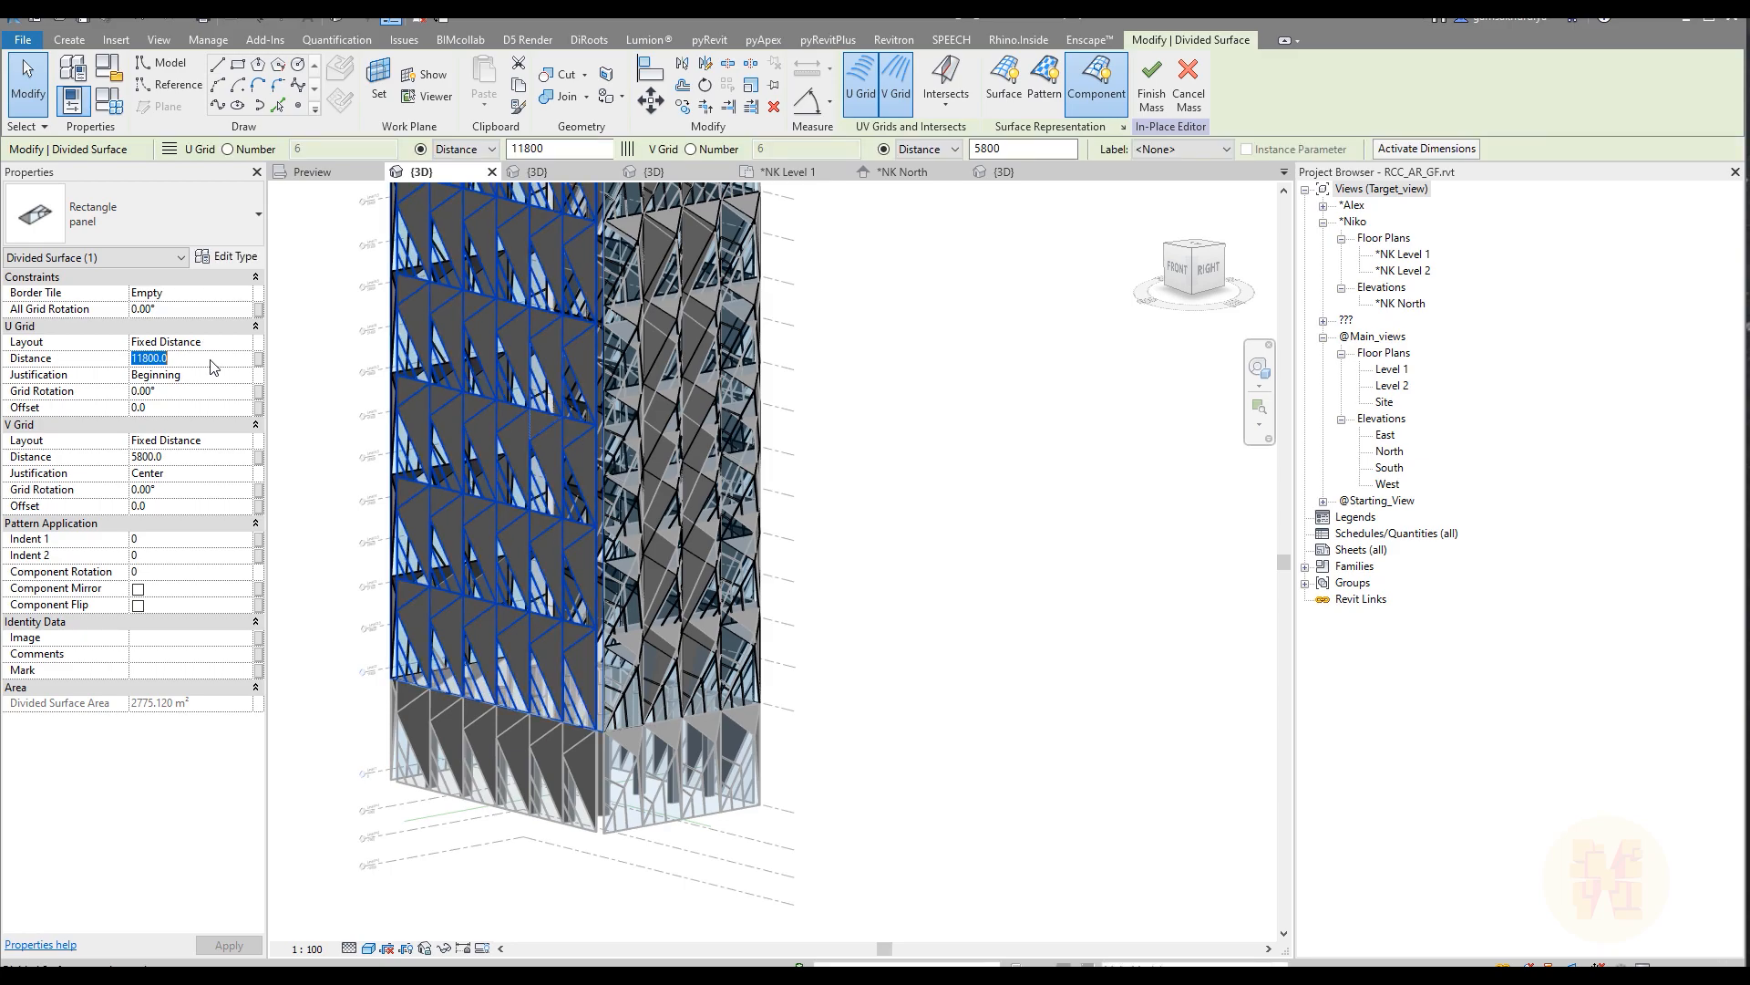
{"action": "type", "text": "9900"}
{"action": "key", "text": "Return"}
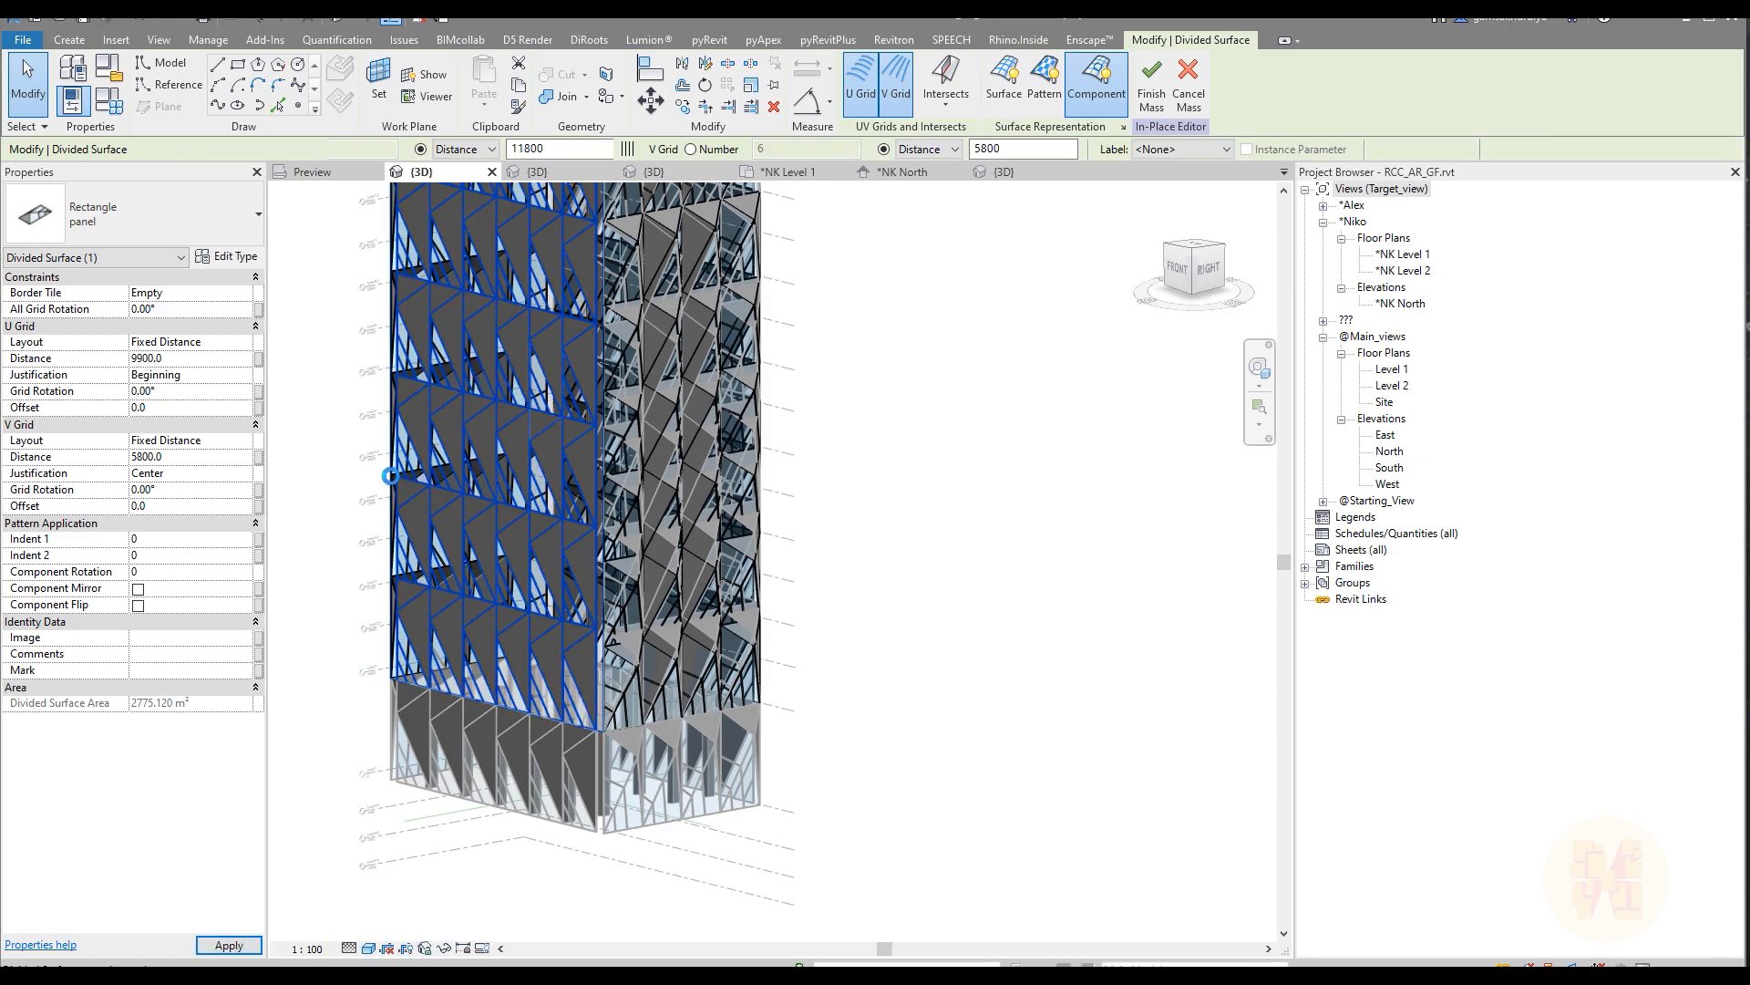
Step: Set the U grid distance of the divided surface on the narrow left face to 9900
{"action": "middle_click_drag", "start_coordinate": [383, 484], "coordinate": [514, 393], "text": "shift"}
{"action": "left_click", "coordinate": [210, 358]}
{"action": "type", "text": "11800"}
{"action": "key", "text": "Return"}
{"action": "type", "text": "99"}
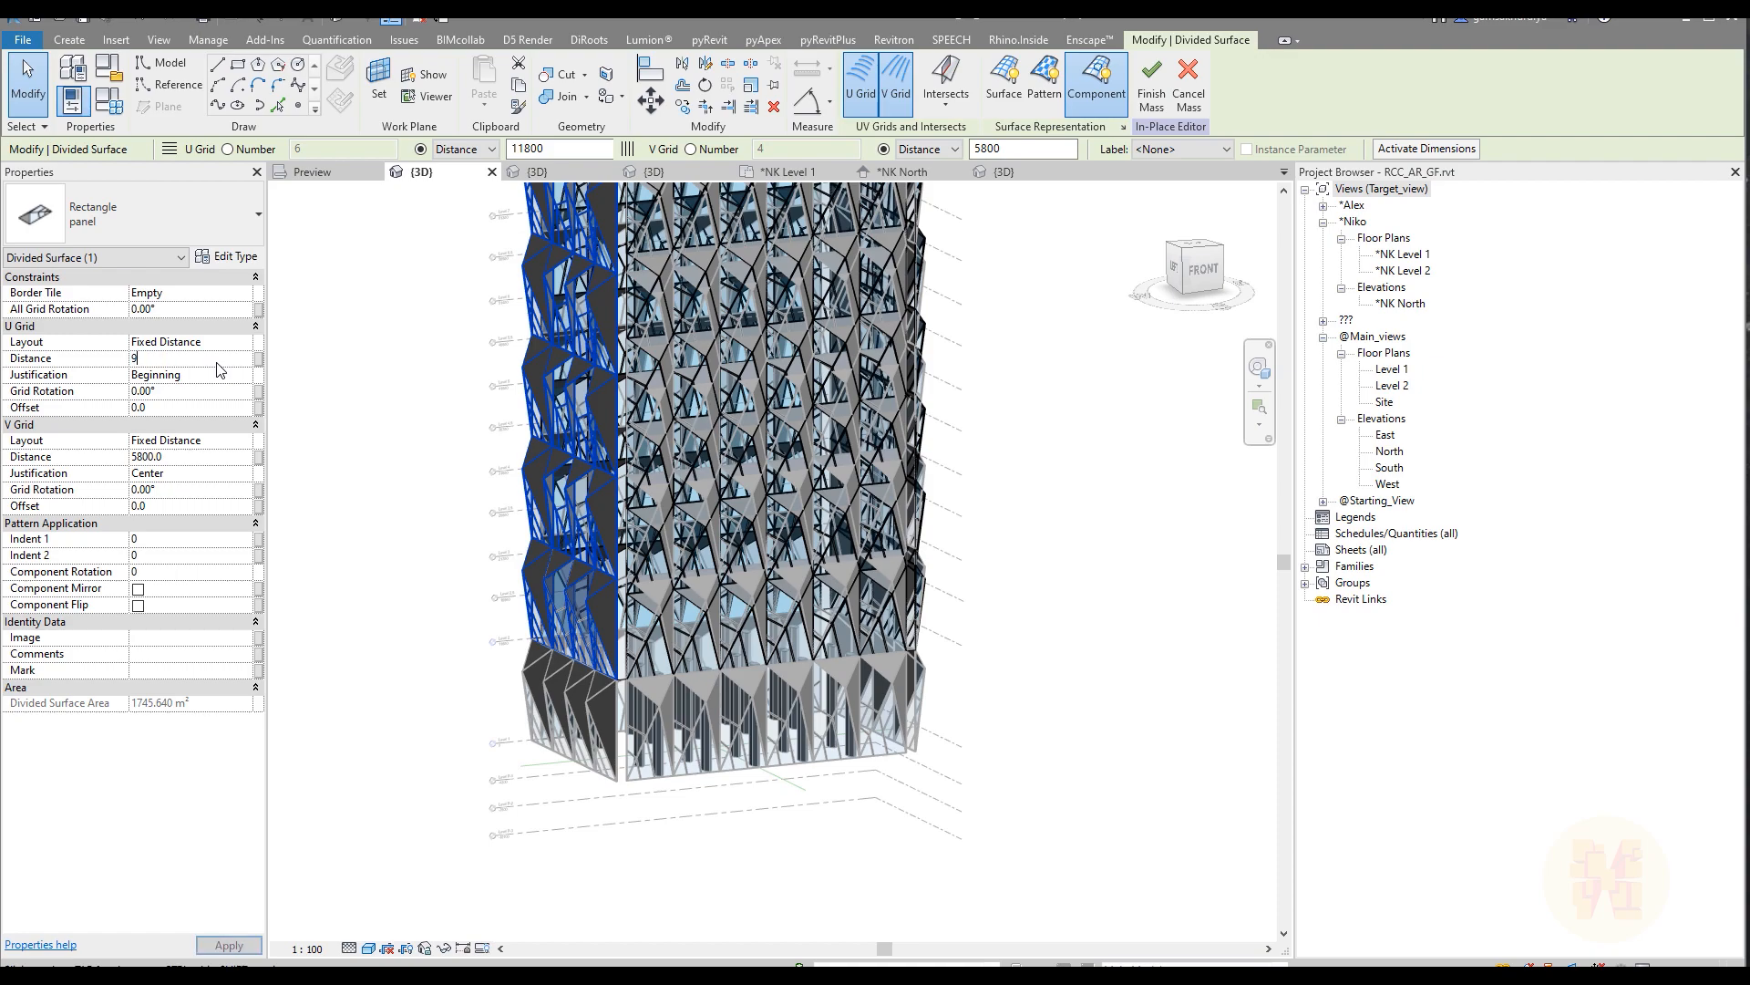
{"action": "key", "text": "Return"}
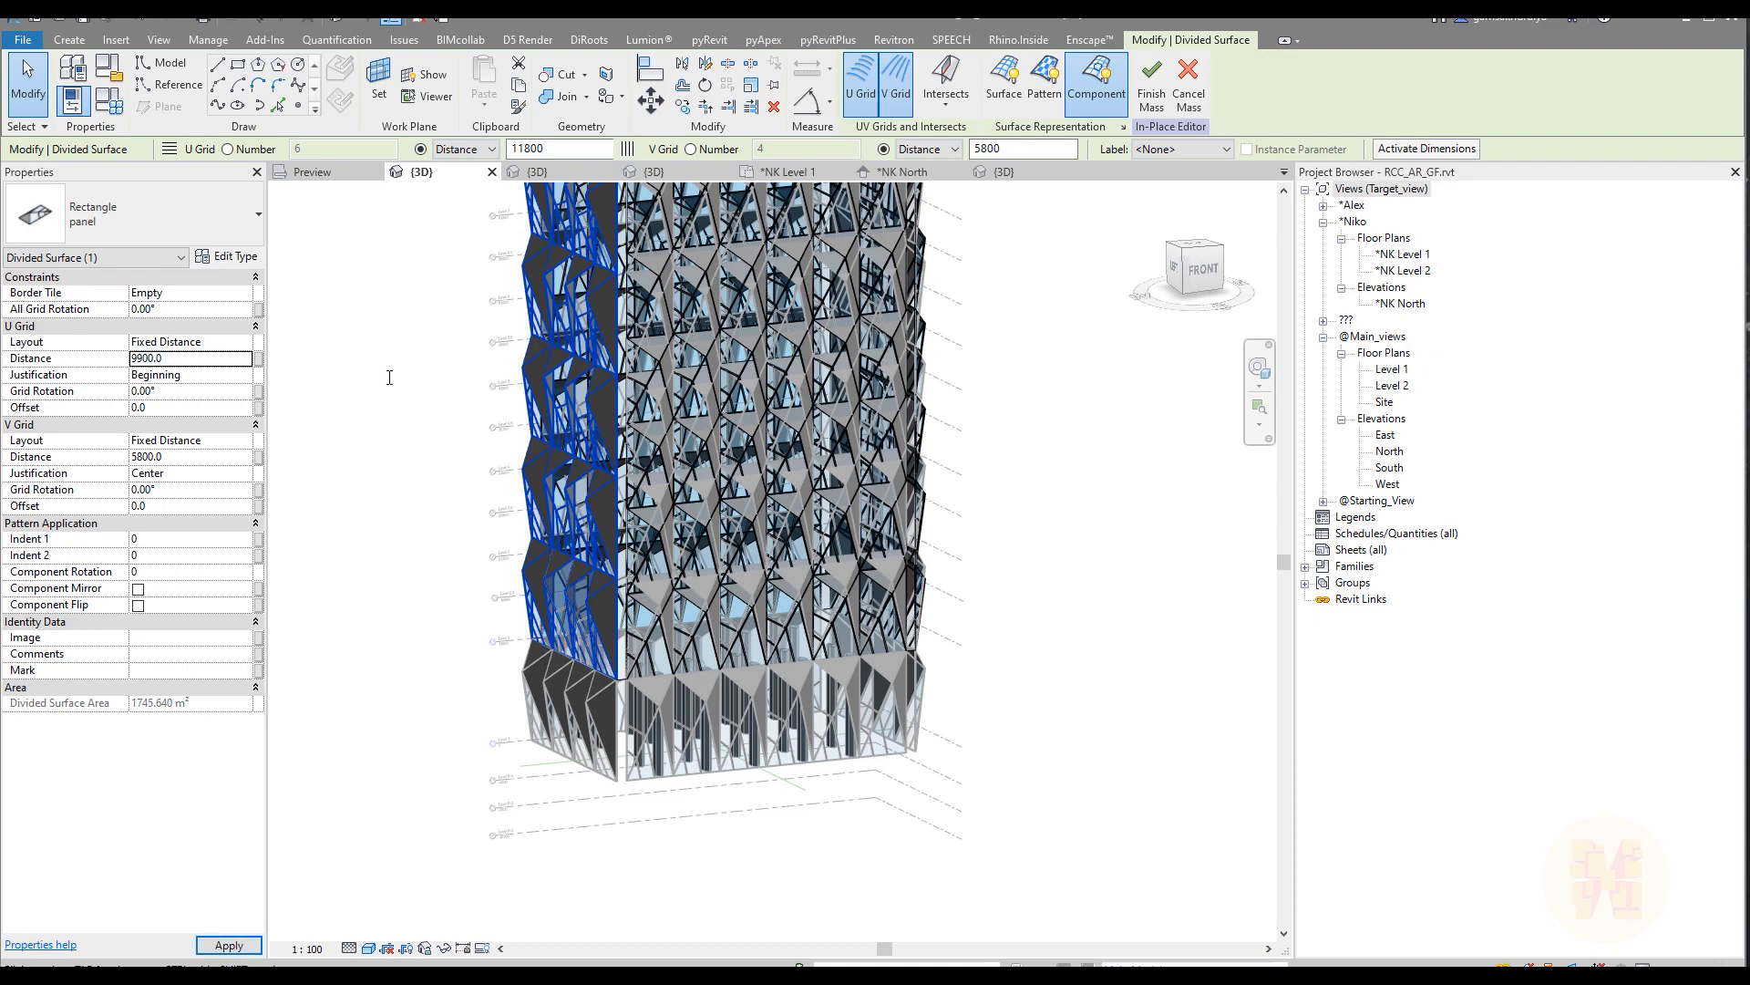
Step: Finish the in-place mass and check its panel rows against Level 2, Level 3 and Level 4 from the front
{"action": "left_click", "coordinate": [1168, 398]}
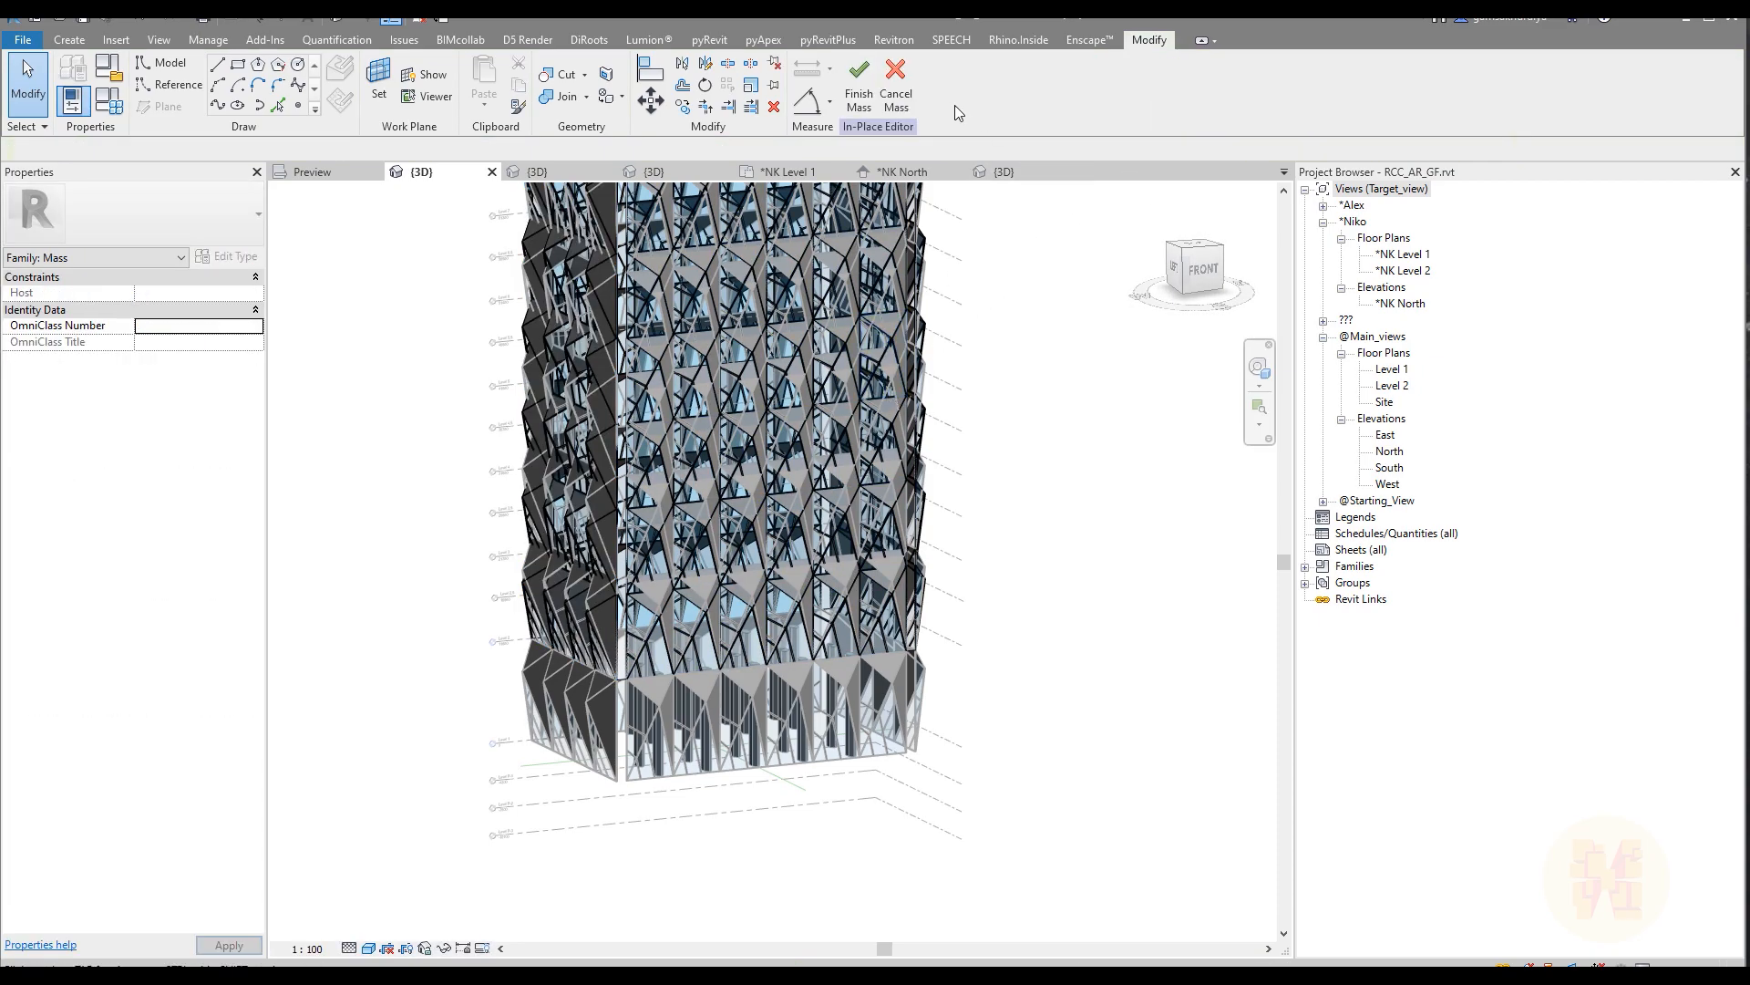
{"action": "left_click", "coordinate": [859, 87]}
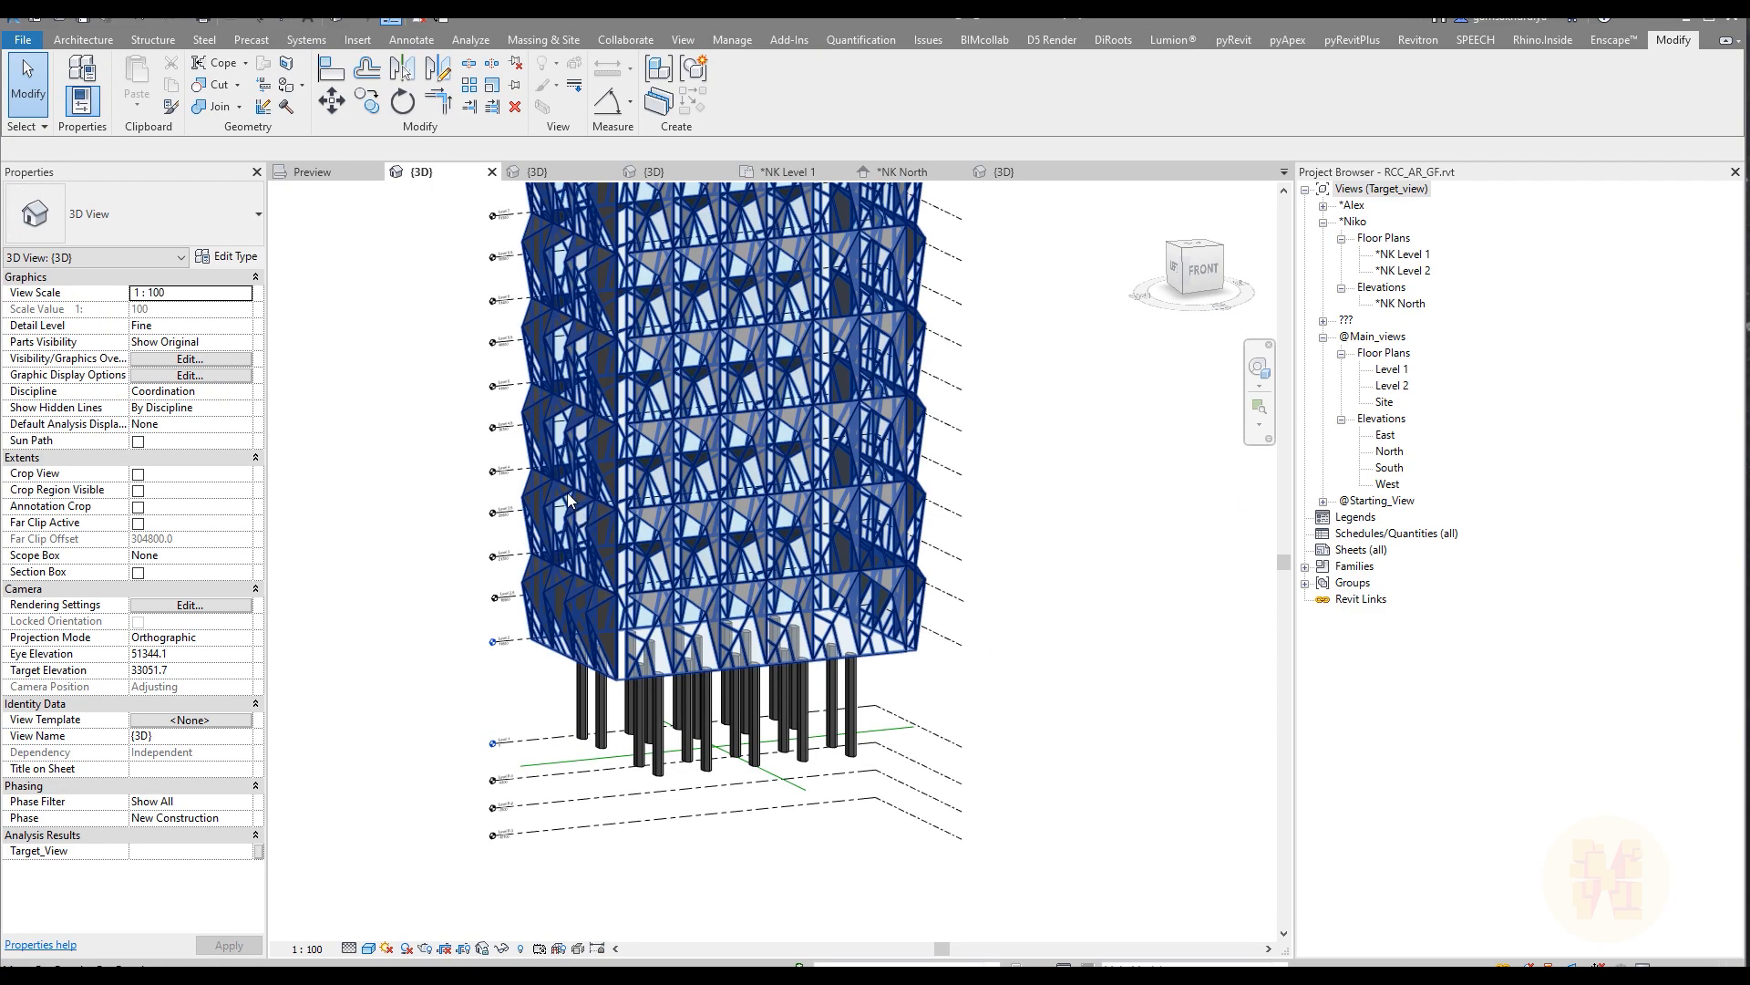
{"action": "left_click", "coordinate": [1197, 269]}
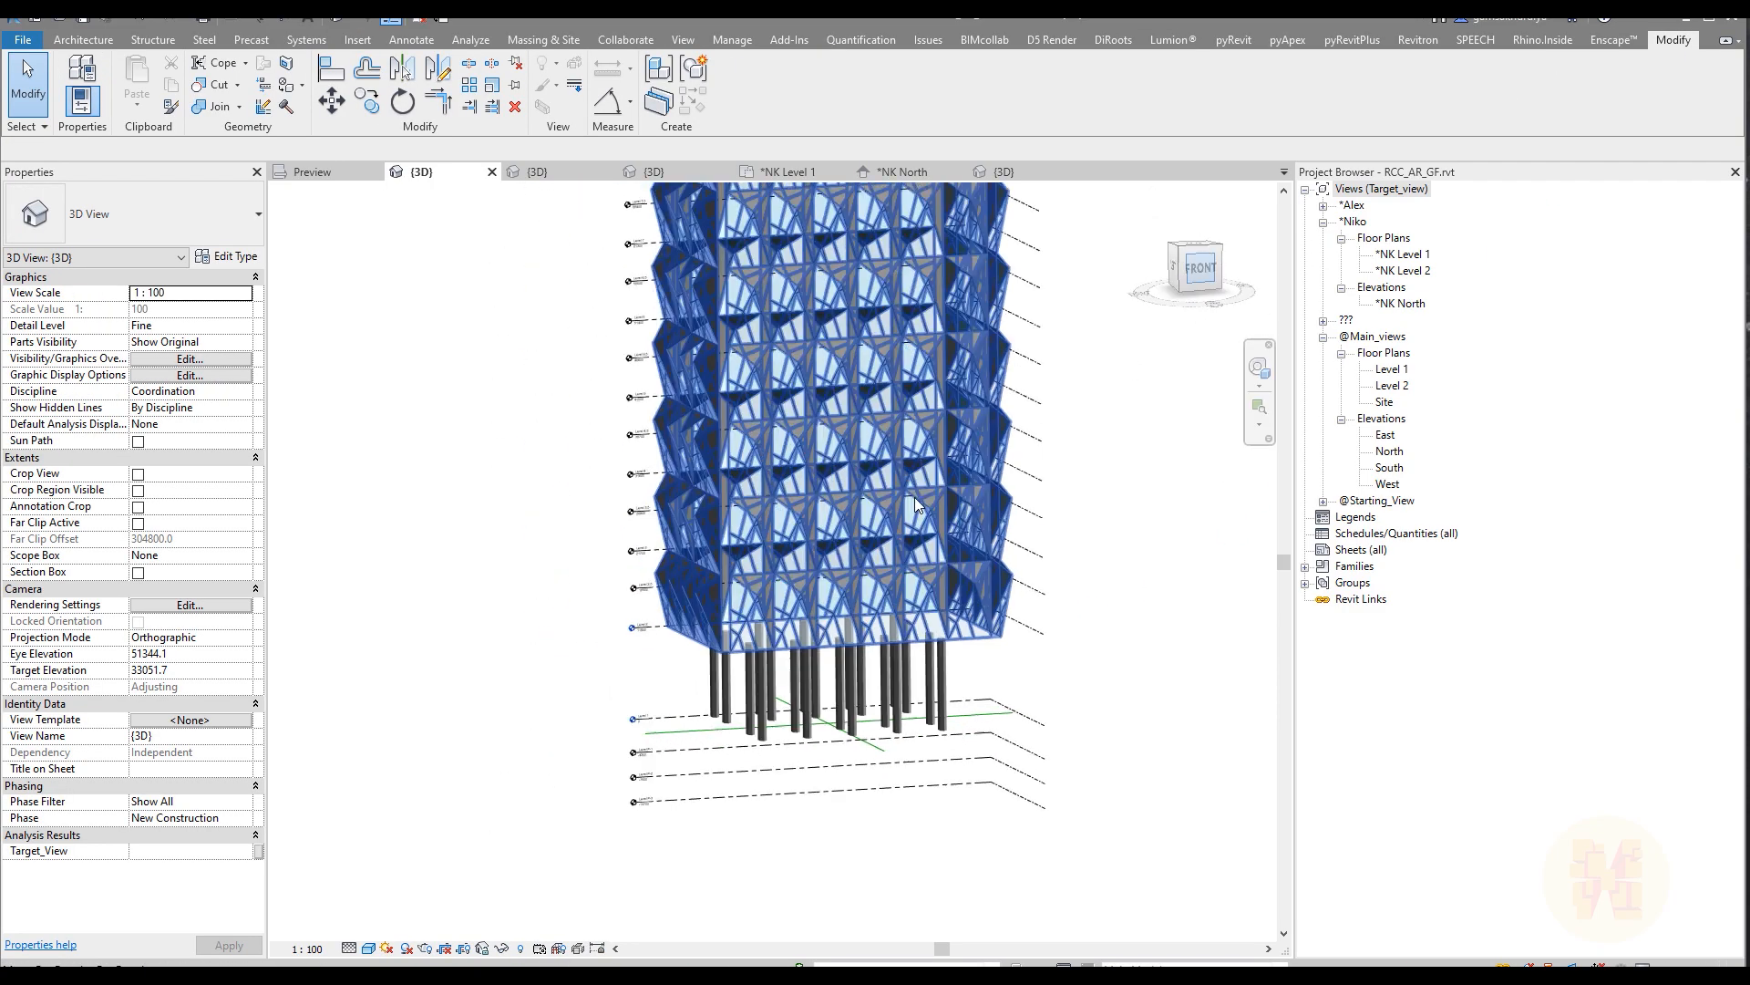
{"action": "scroll", "coordinate": [989, 656], "scroll_direction": "up", "scroll_amount": 5}
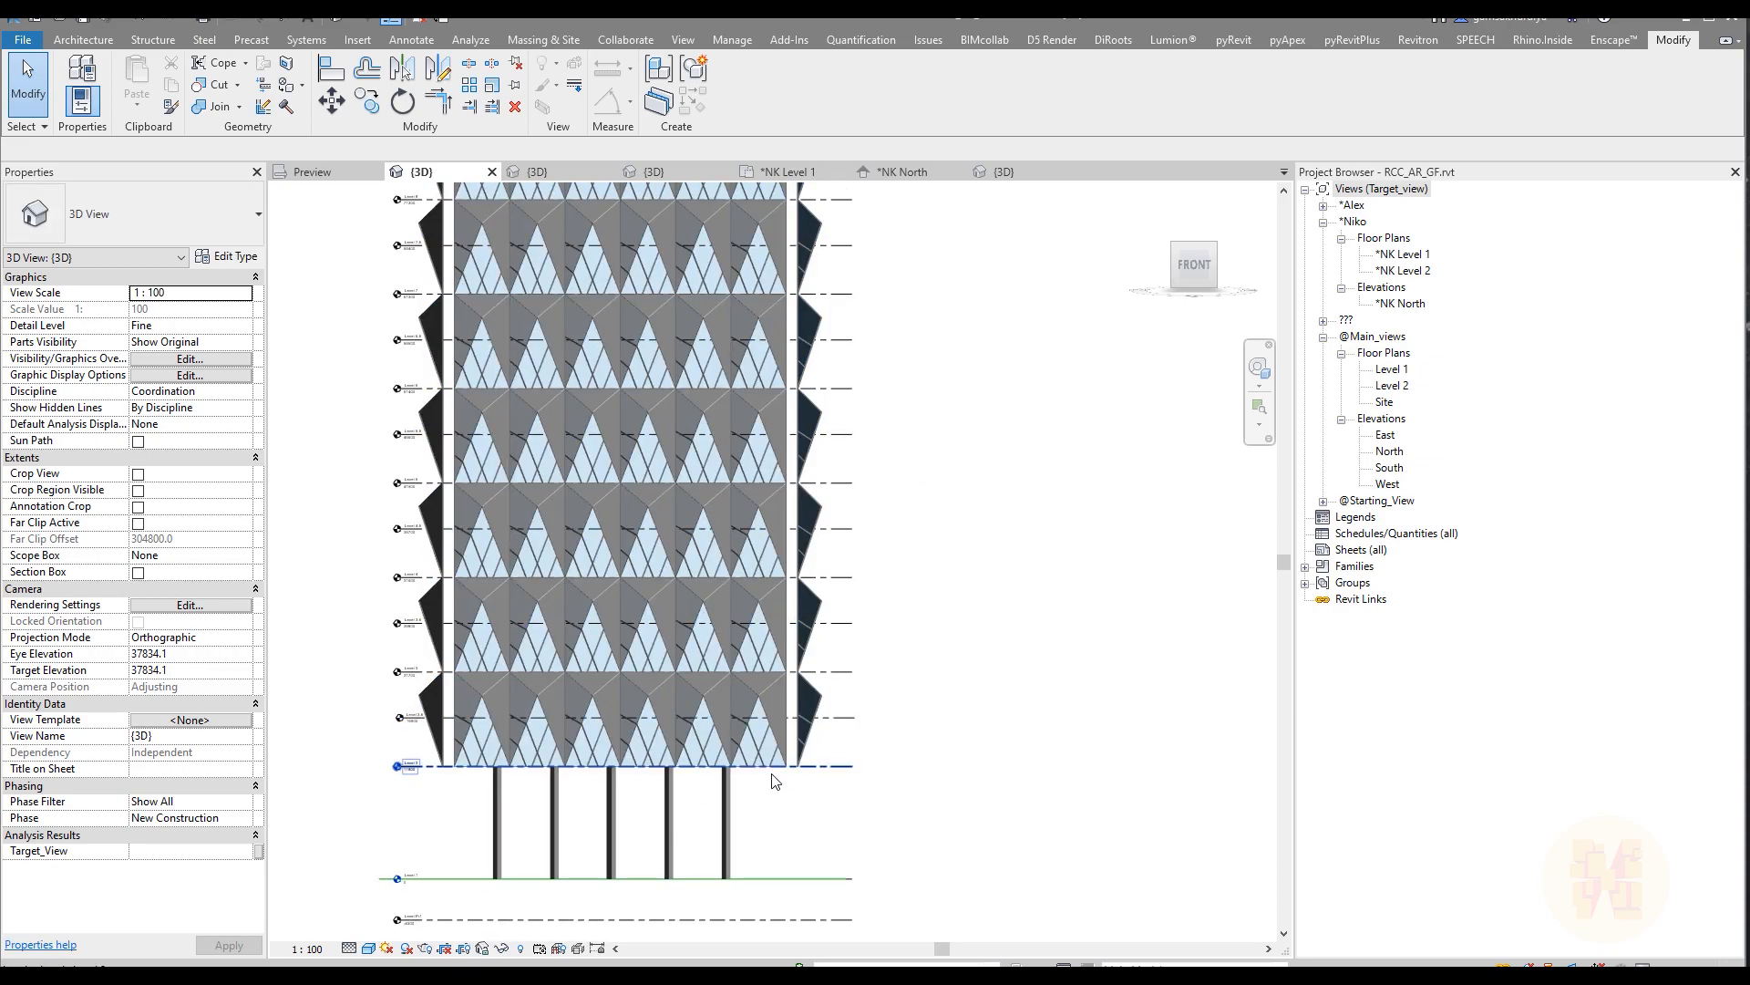
{"action": "scroll", "coordinate": [575, 699], "scroll_direction": "up", "scroll_amount": 3}
{"action": "scroll", "coordinate": [574, 698], "scroll_direction": "down", "scroll_amount": 3}
{"action": "scroll", "coordinate": [683, 669], "scroll_direction": "up", "scroll_amount": 4}
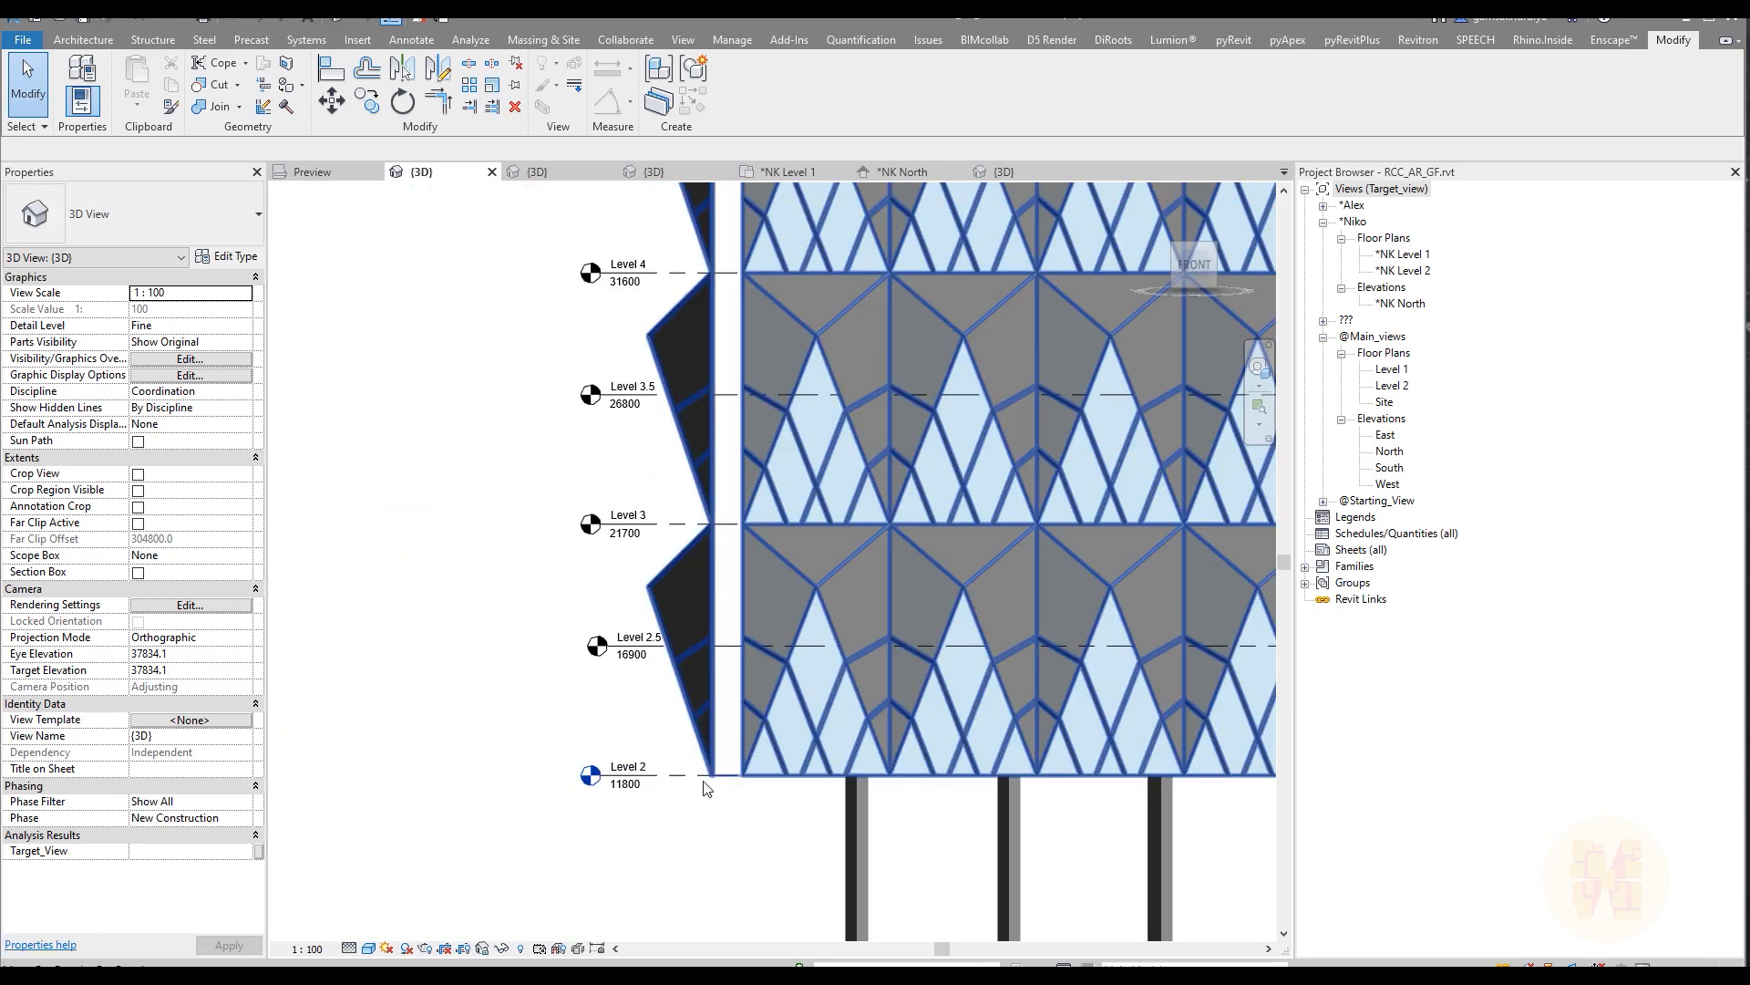
Step: Check the facade's panel rows against the levels from Level 3 up to TOP ROOF in the front view
{"action": "middle_click_drag", "start_coordinate": [679, 463], "coordinate": [662, 691]}
{"action": "middle_click_drag", "start_coordinate": [647, 398], "coordinate": [649, 653]}
{"action": "mouse_move", "coordinate": [652, 470]}
{"action": "middle_mouse_down"}
{"action": "mouse_move", "coordinate": [638, 752]}
{"action": "mouse_move", "coordinate": [631, 584]}
{"action": "mouse_move", "coordinate": [629, 648]}
{"action": "mouse_move", "coordinate": [622, 629]}
{"action": "middle_mouse_up"}
{"action": "mouse_move", "coordinate": [610, 410]}
{"action": "middle_mouse_down"}
{"action": "mouse_move", "coordinate": [608, 587]}
{"action": "mouse_move", "coordinate": [472, 566]}
{"action": "middle_mouse_up"}
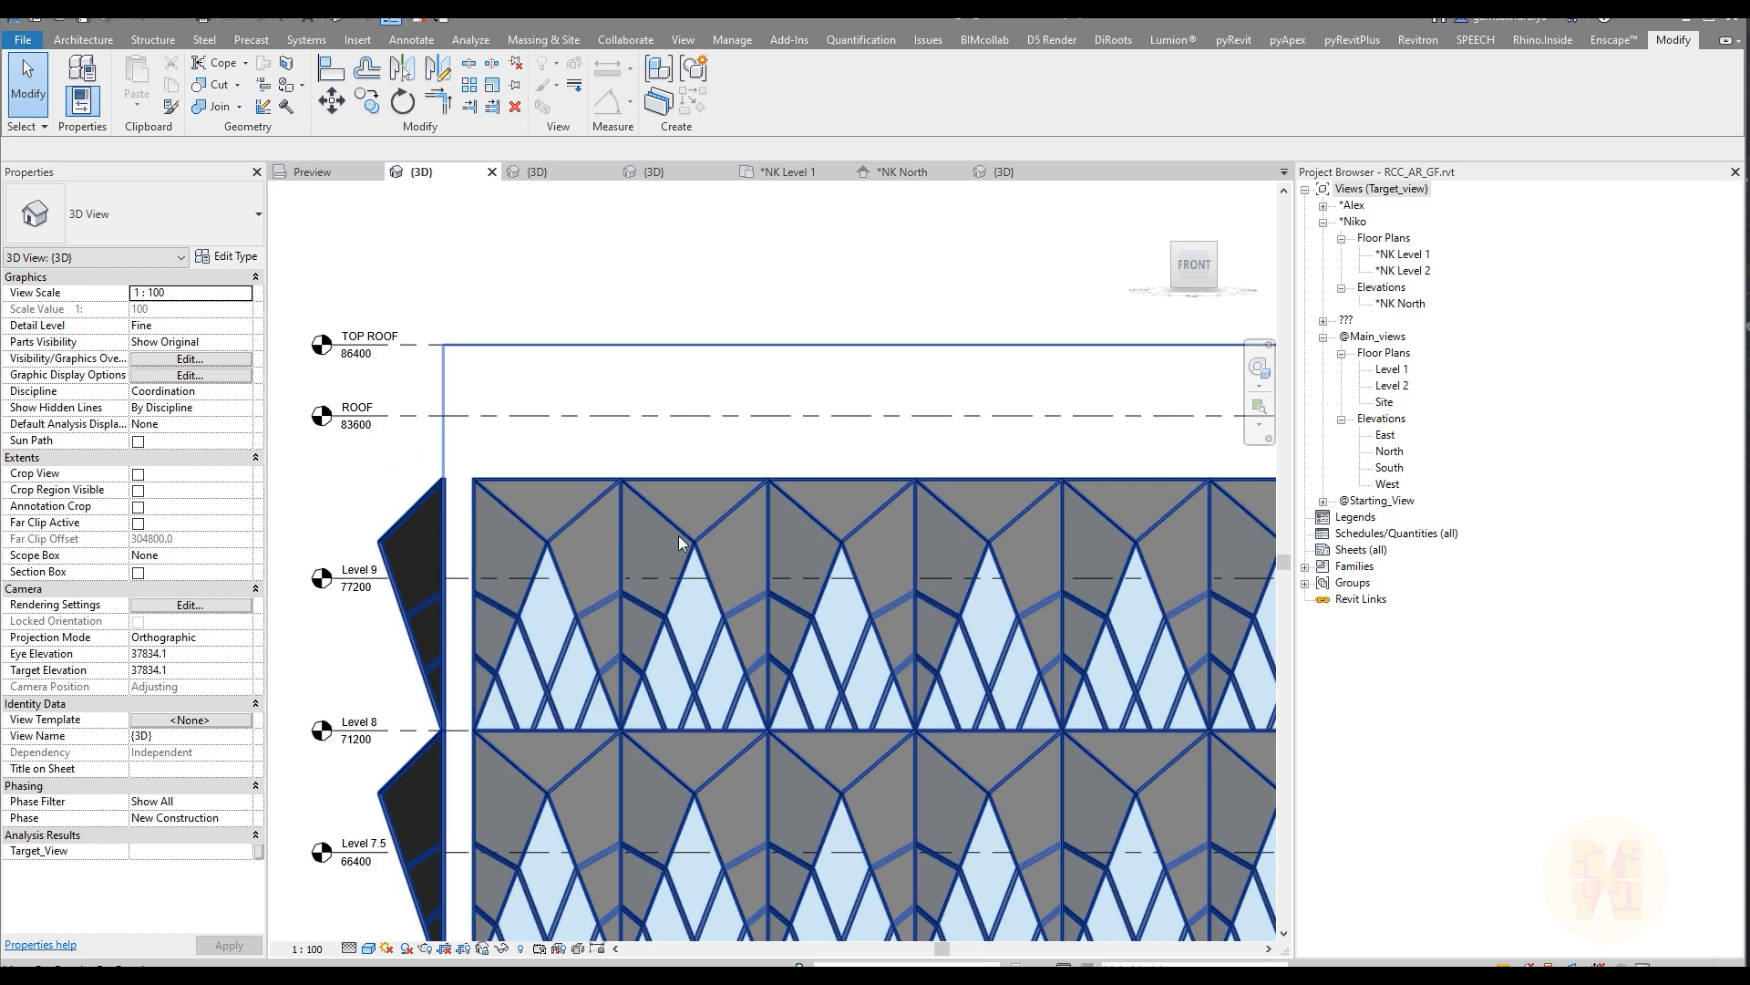
{"action": "middle_click_drag", "start_coordinate": [475, 544], "coordinate": [620, 528]}
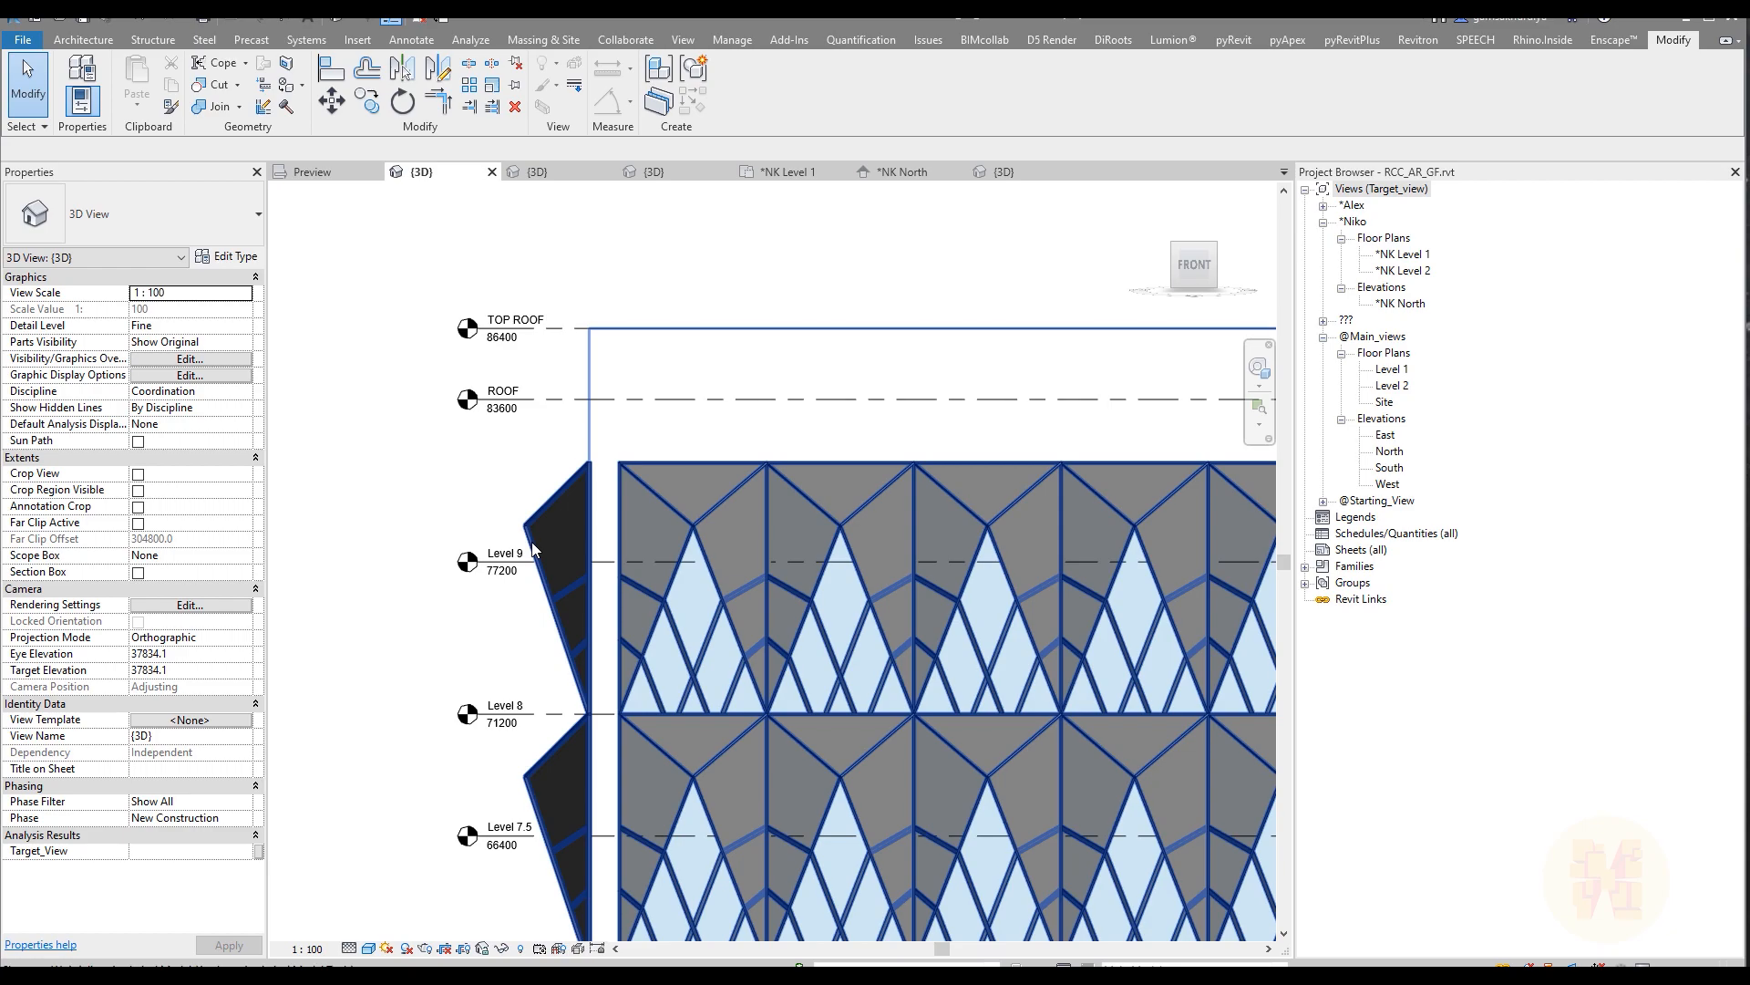
{"action": "key", "text": "a"}
{"action": "key", "text": "l"}
{"action": "key", "text": "Escape"}
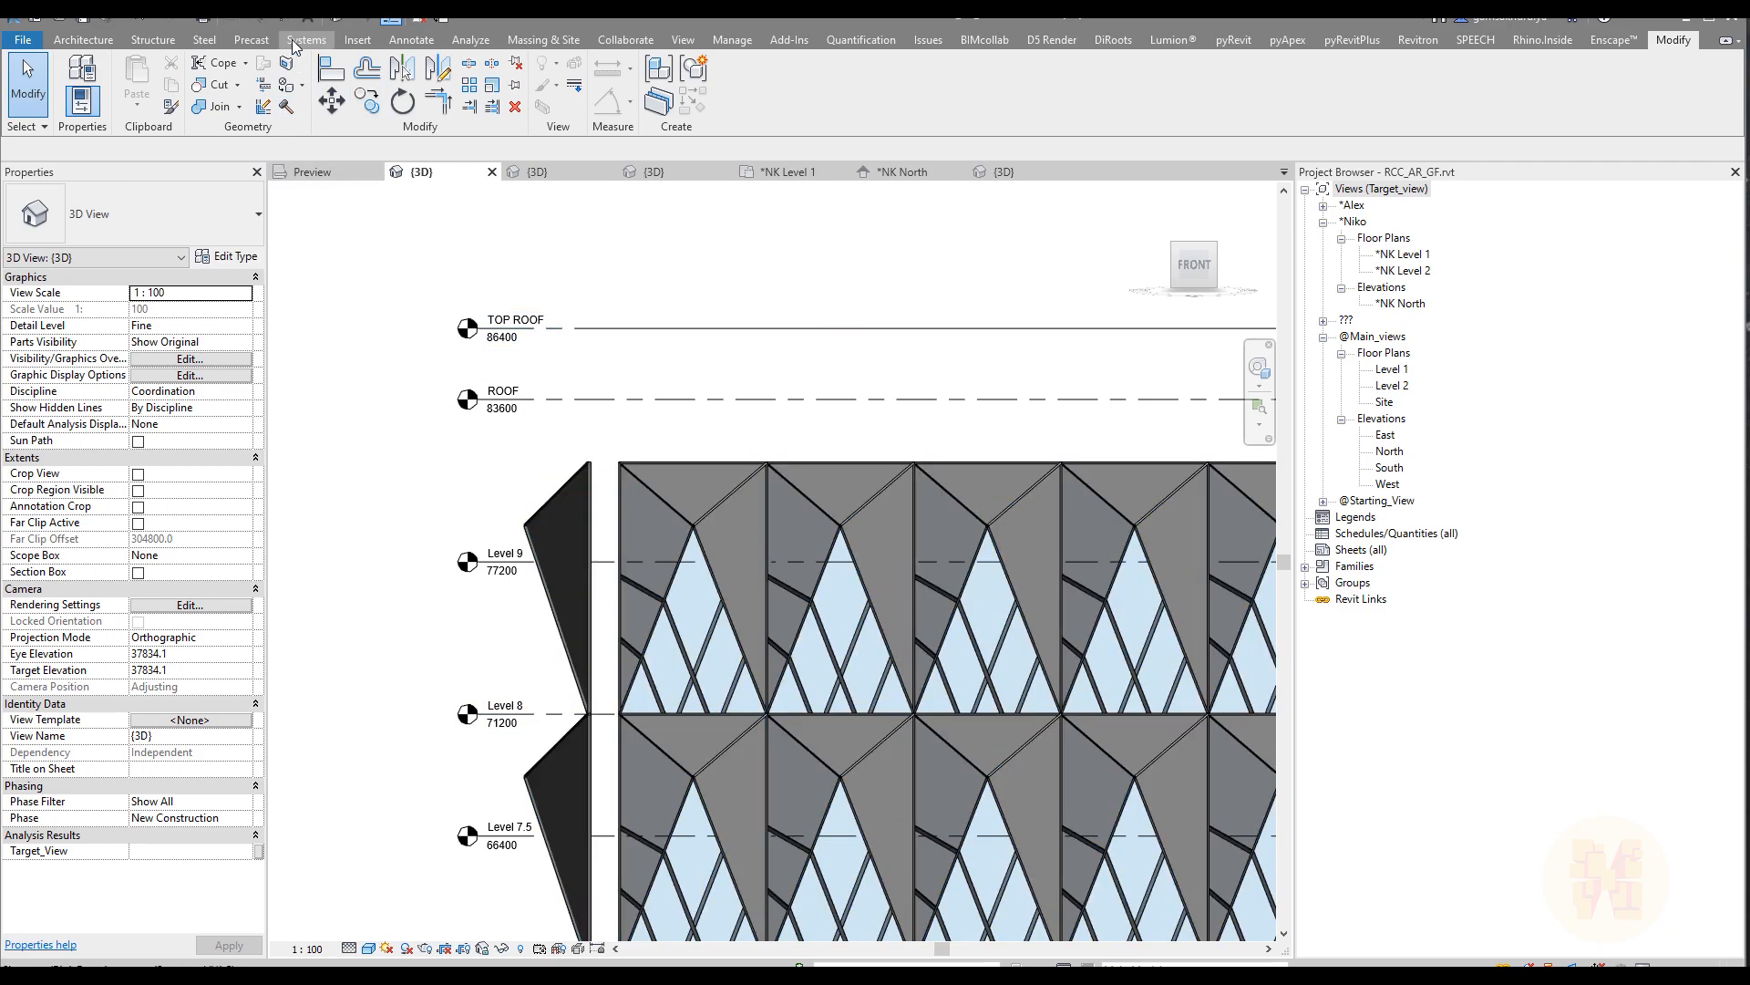
Step: Measure the height between the Level 8 and ROOF lines in the *NK North elevation
{"action": "left_click", "coordinate": [898, 171]}
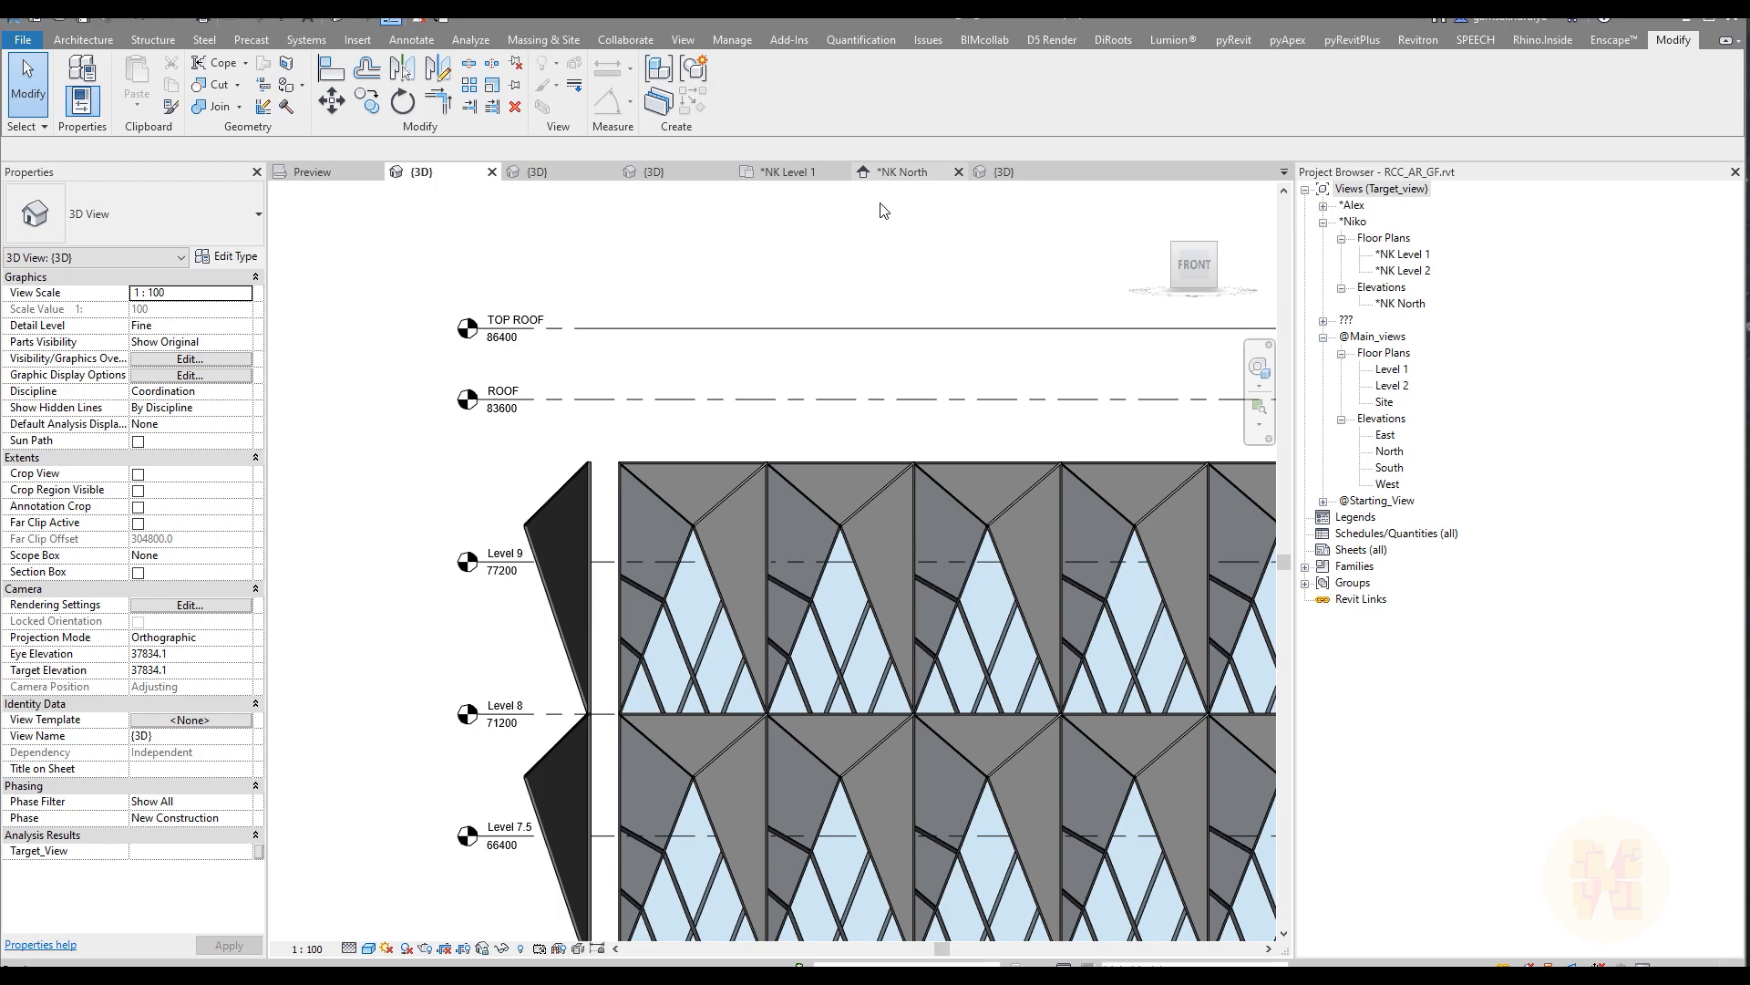
{"action": "scroll", "coordinate": [572, 262], "scroll_direction": "up", "scroll_amount": 5}
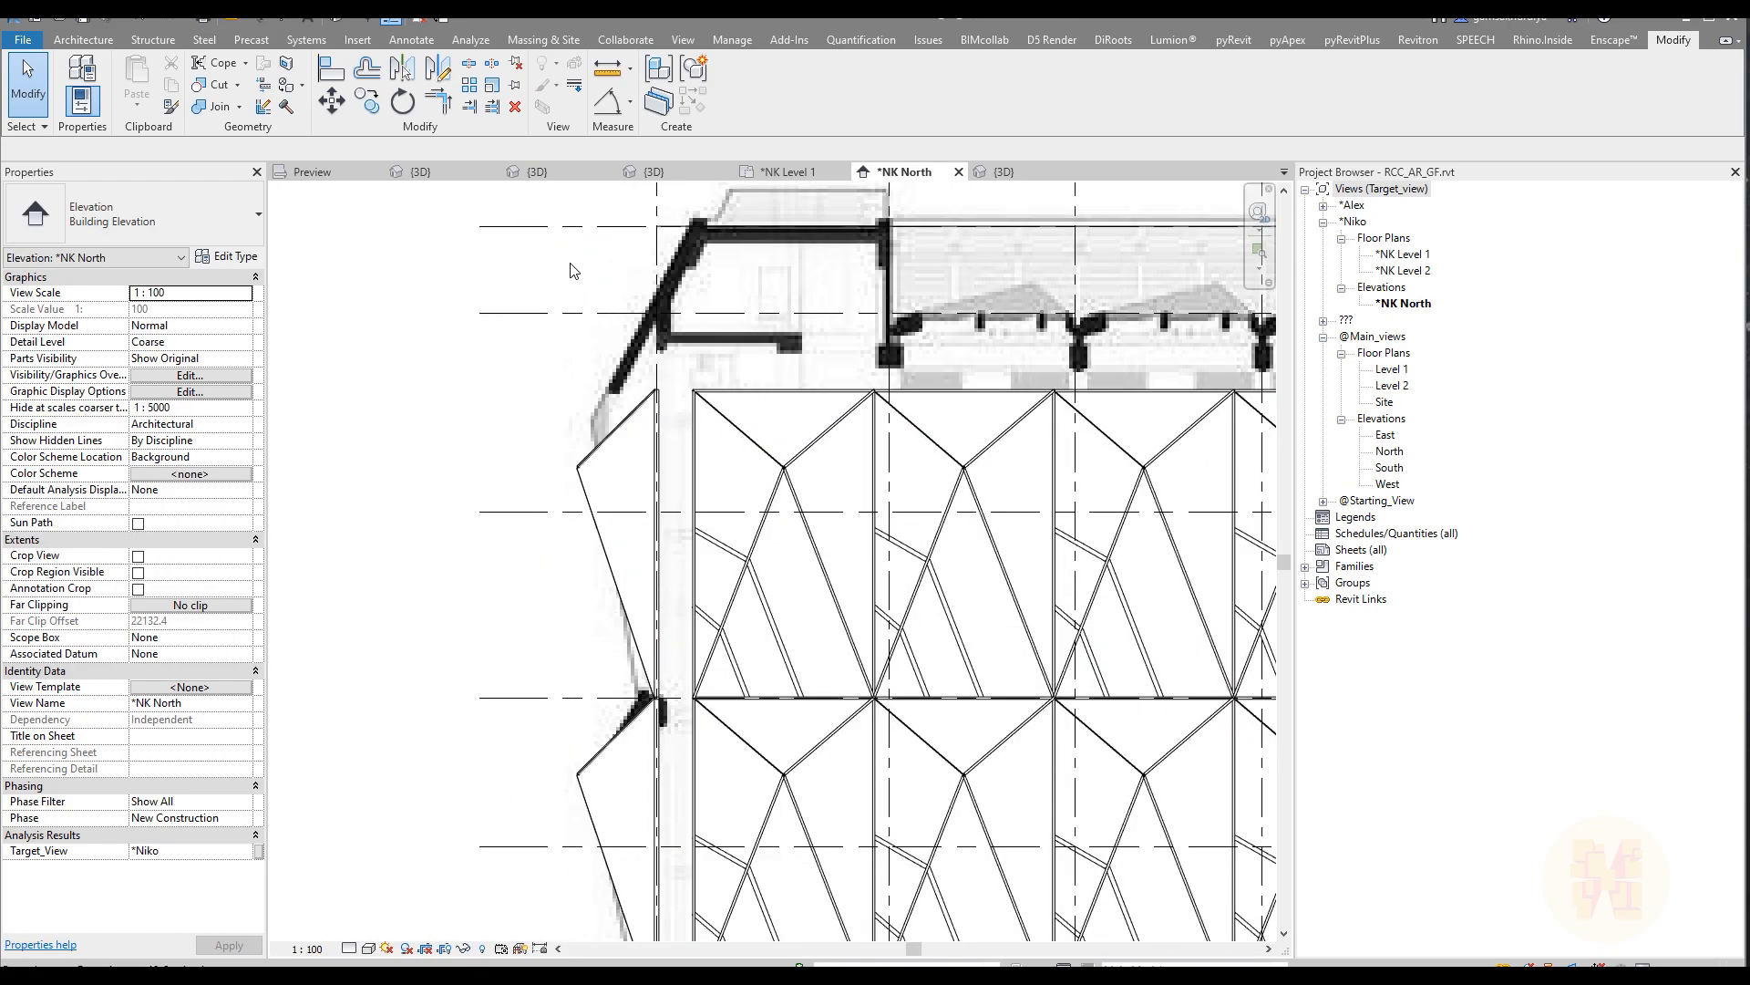
{"action": "key", "text": "d"}
{"action": "key", "text": "i"}
{"action": "middle_click_drag", "start_coordinate": [611, 419], "coordinate": [502, 507]}
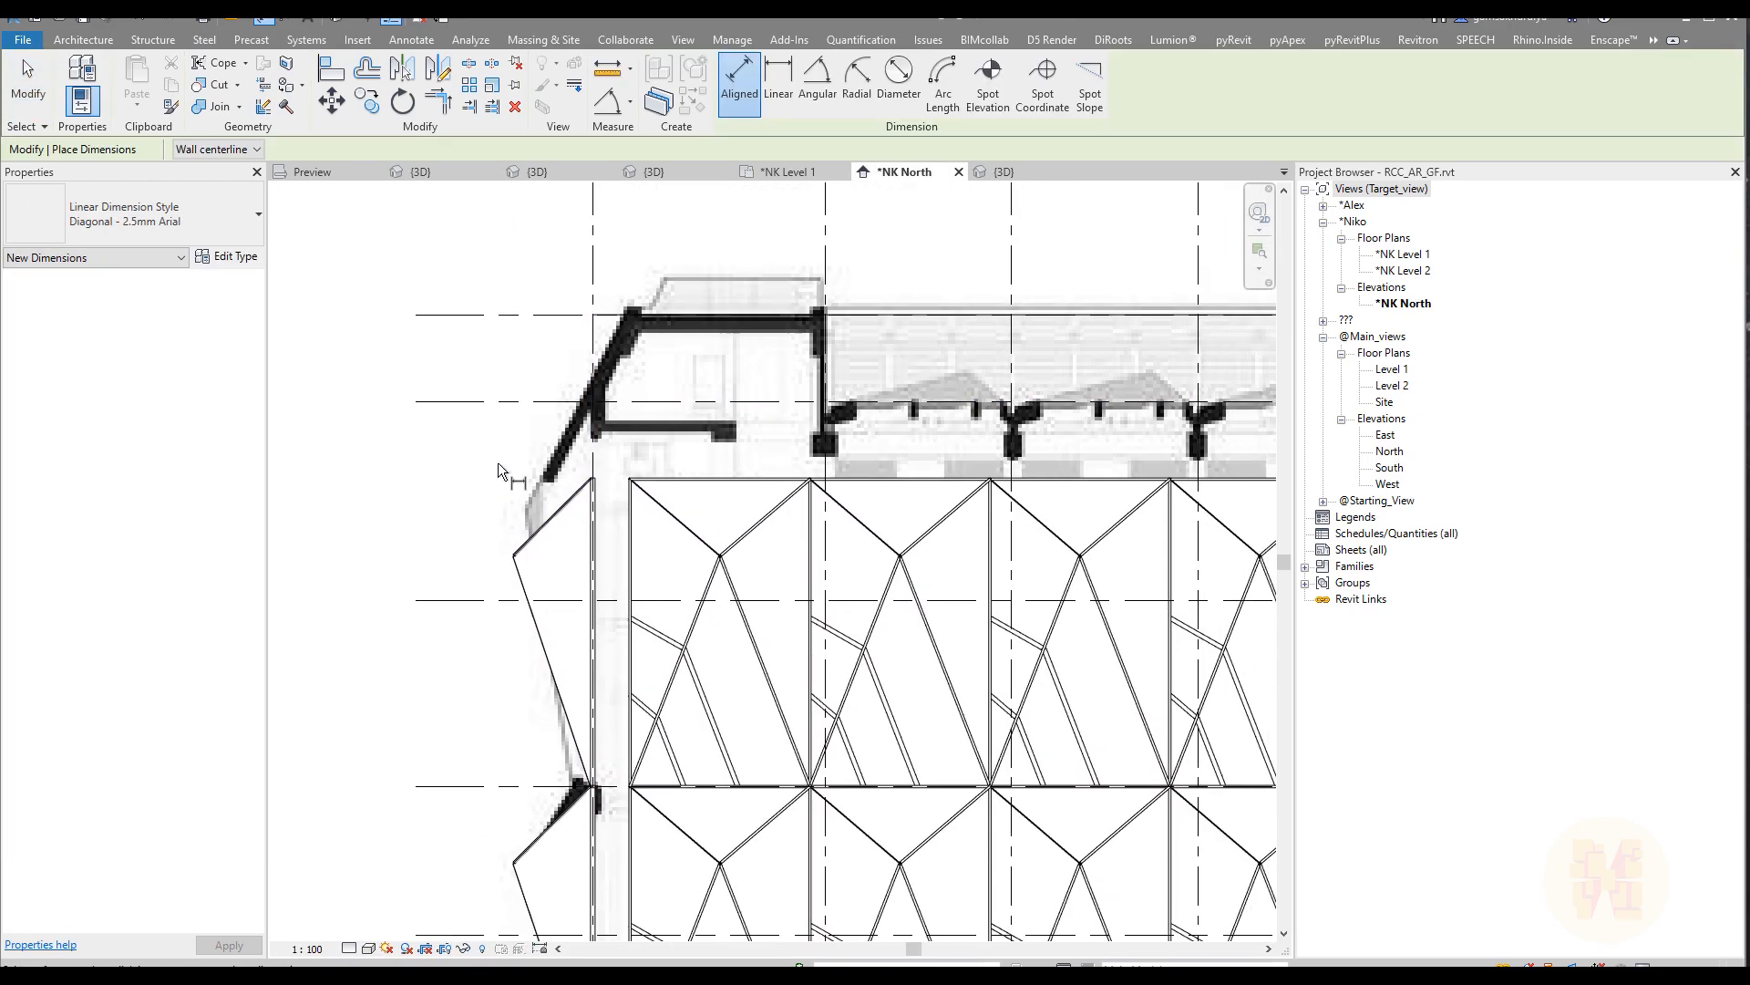
{"action": "left_click", "coordinate": [495, 399]}
{"action": "left_click", "coordinate": [507, 786]}
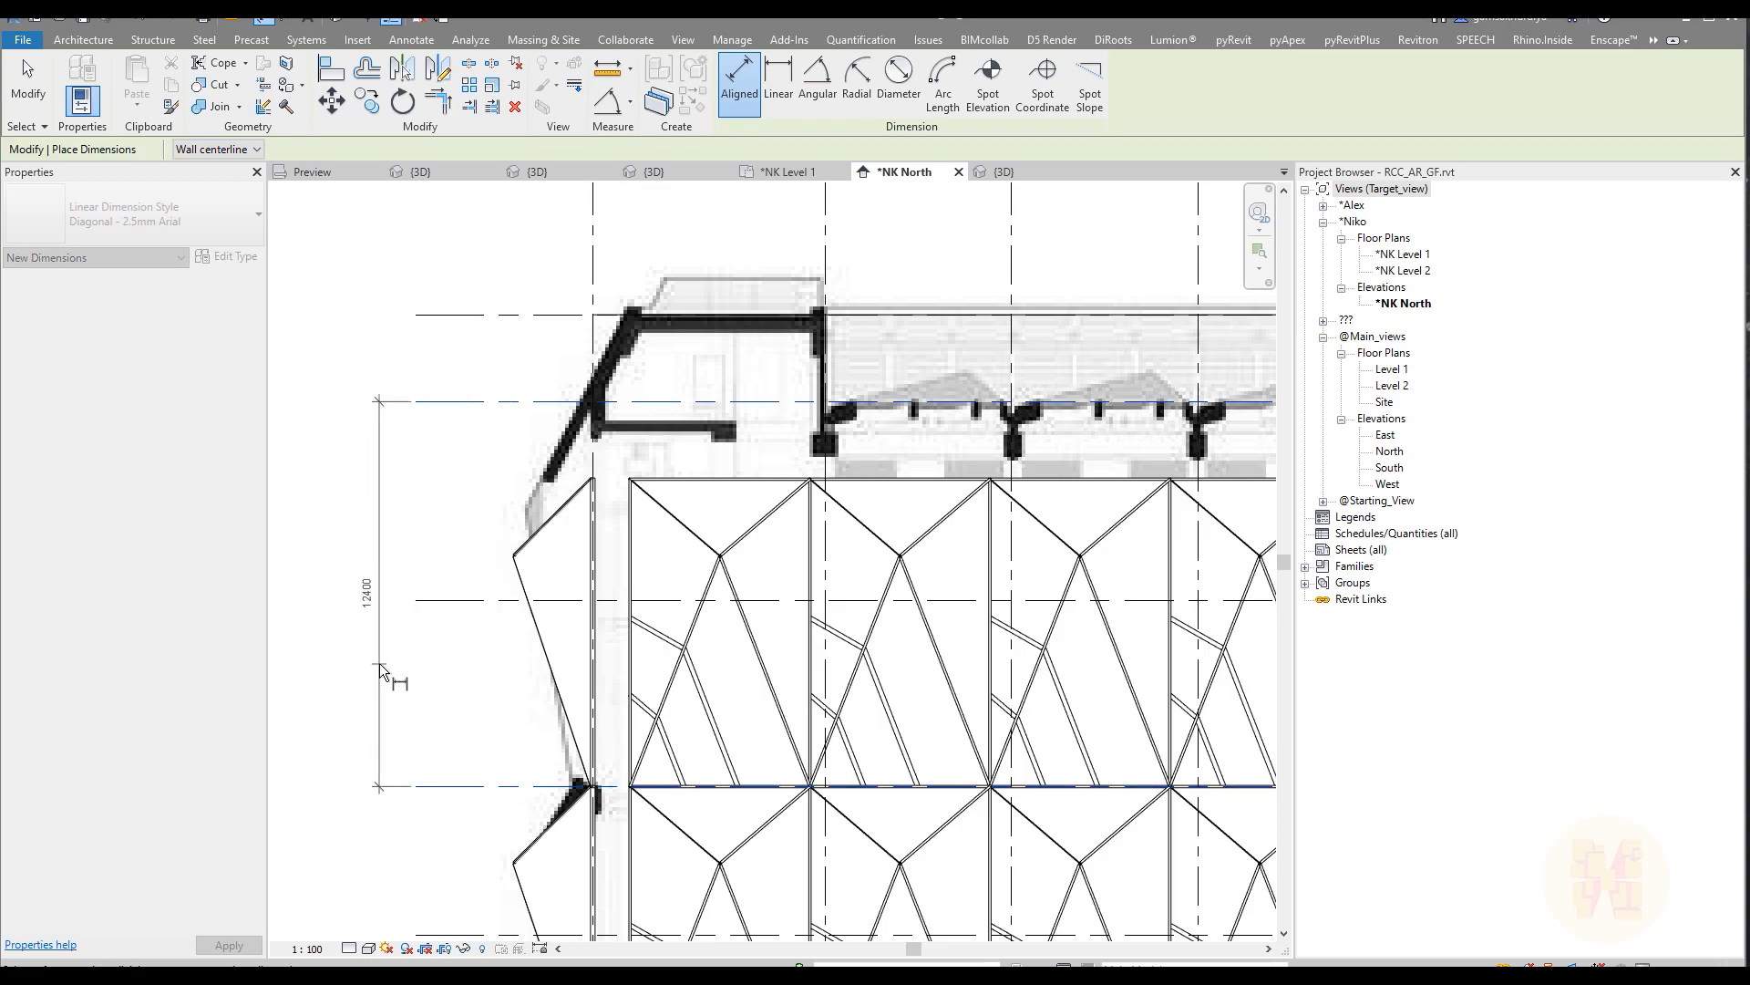
{"action": "key", "text": "Escape"}
{"action": "key", "text": "Escape"}
Step: Return to the 3D view and open the Ext_Facade mass for in-place editing
{"action": "left_click", "coordinate": [422, 172]}
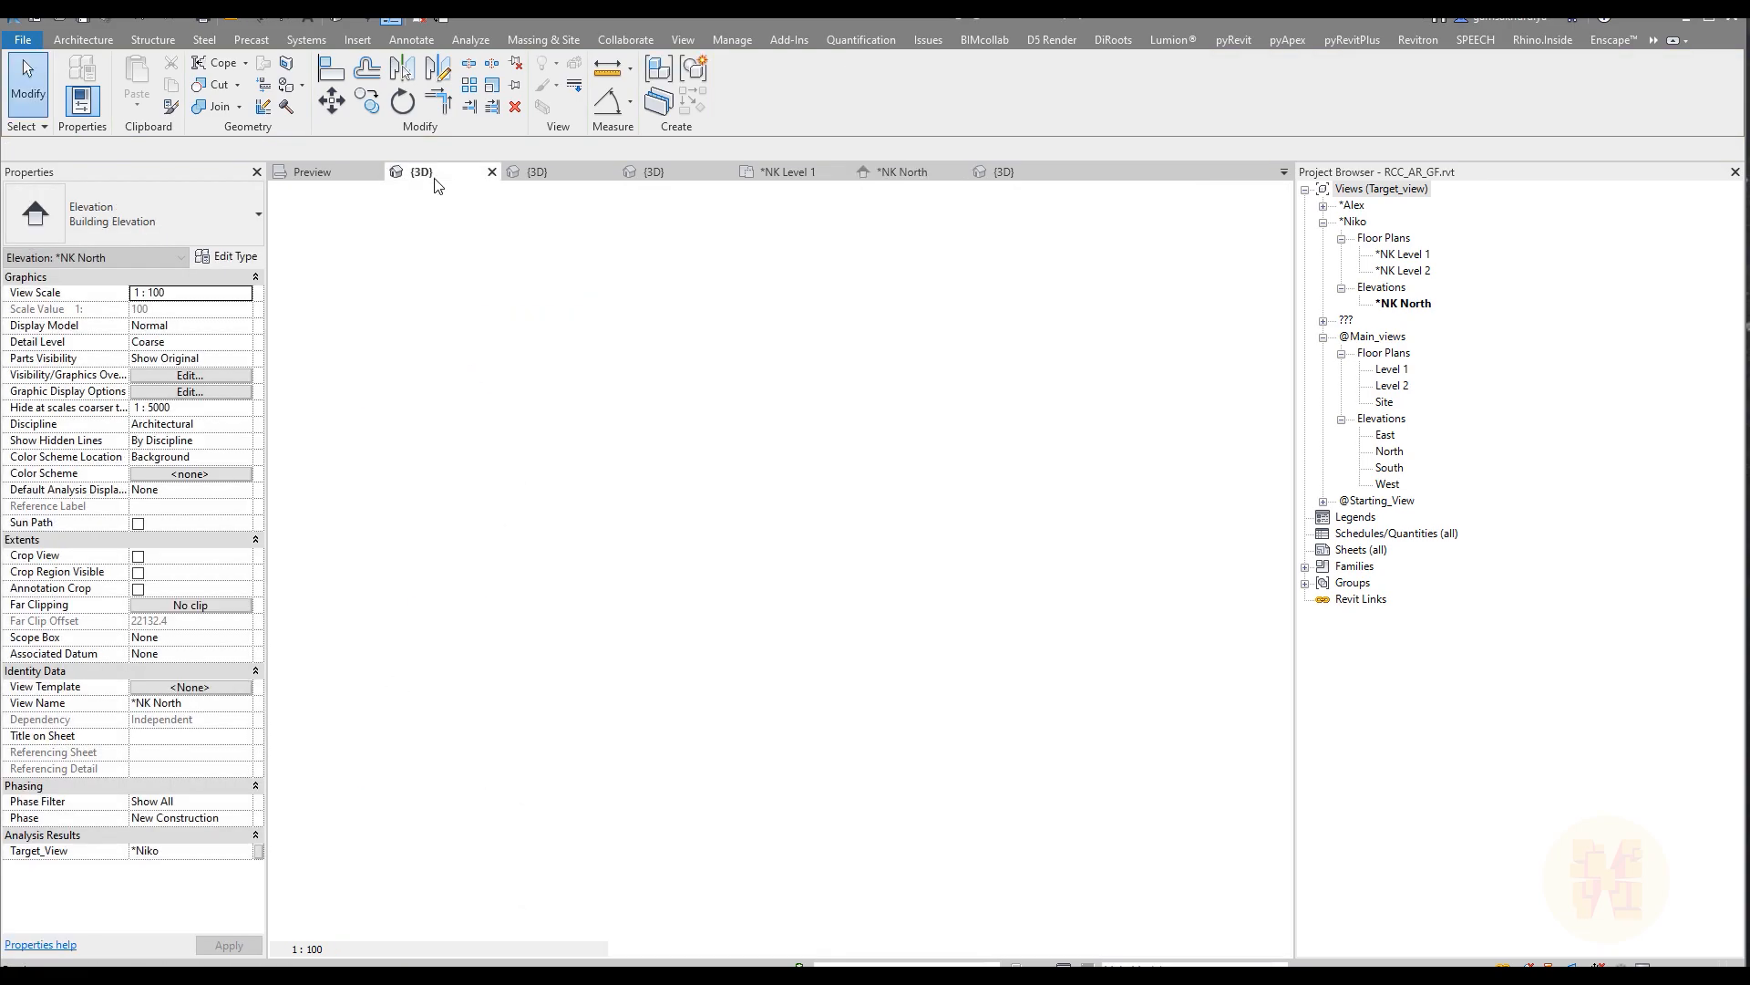
{"action": "scroll", "coordinate": [664, 456], "scroll_direction": "down", "scroll_amount": 6}
{"action": "middle_click_drag", "start_coordinate": [693, 508], "coordinate": [705, 516], "text": "shift"}
{"action": "scroll", "coordinate": [715, 488], "scroll_direction": "up", "scroll_amount": 3}
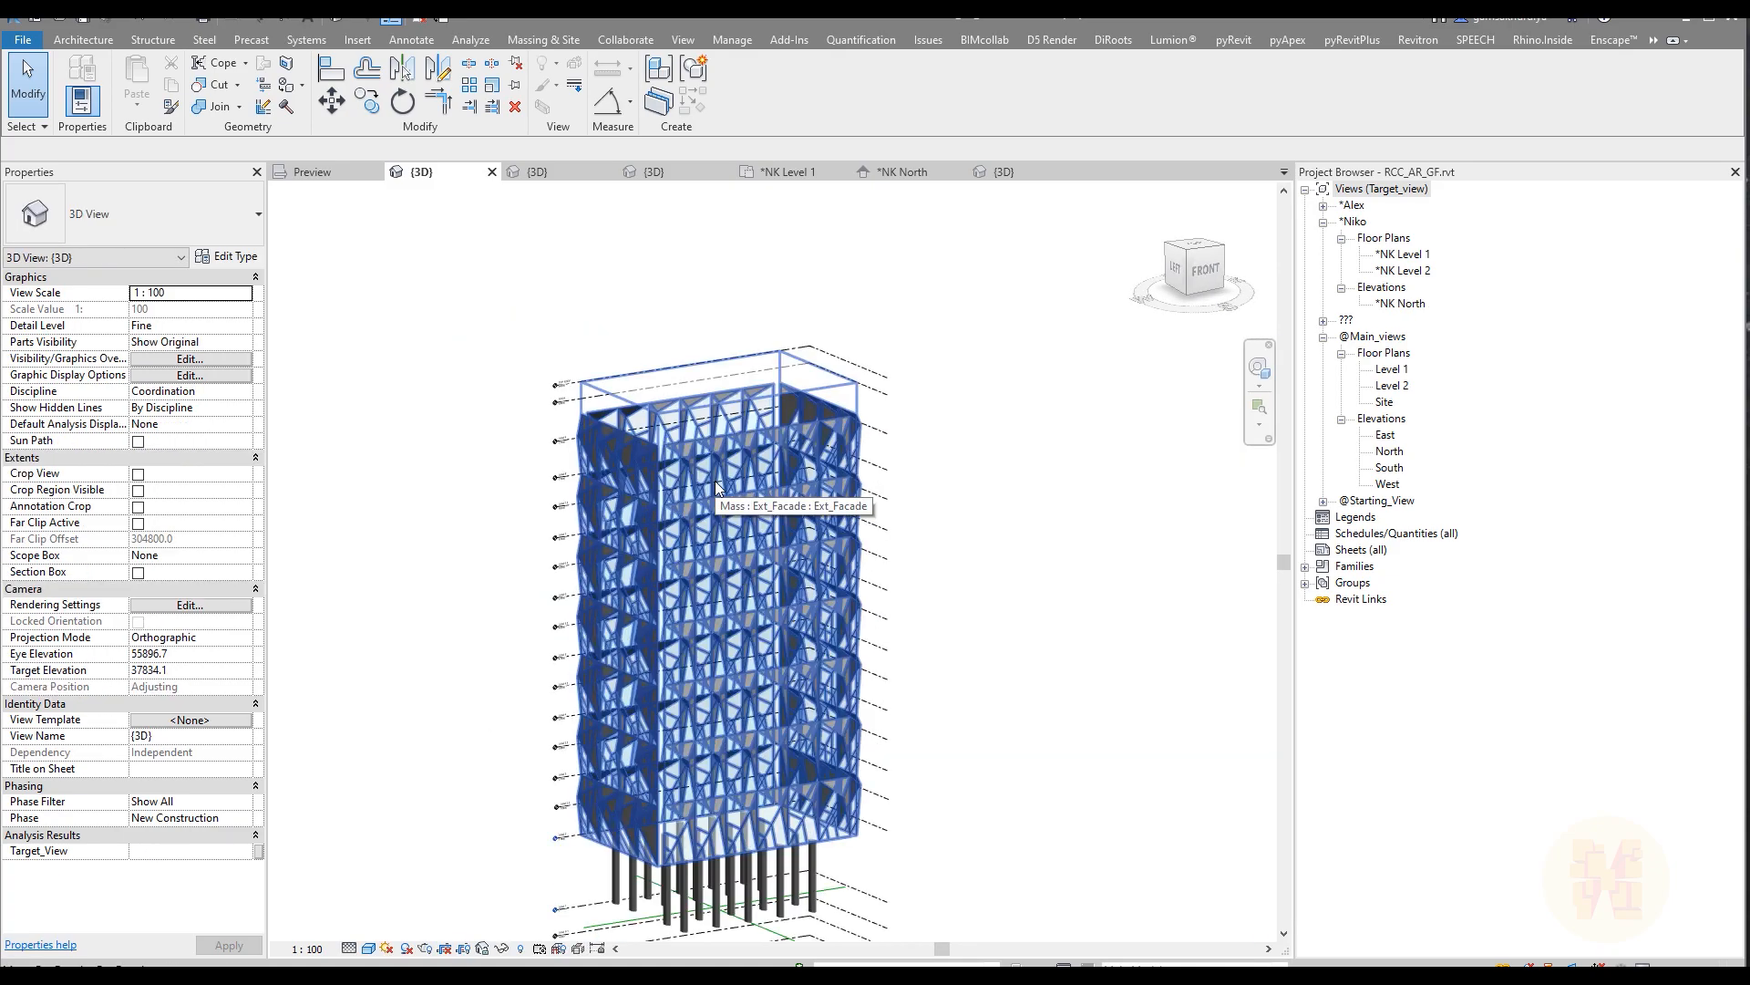
{"action": "left_click", "coordinate": [713, 502]}
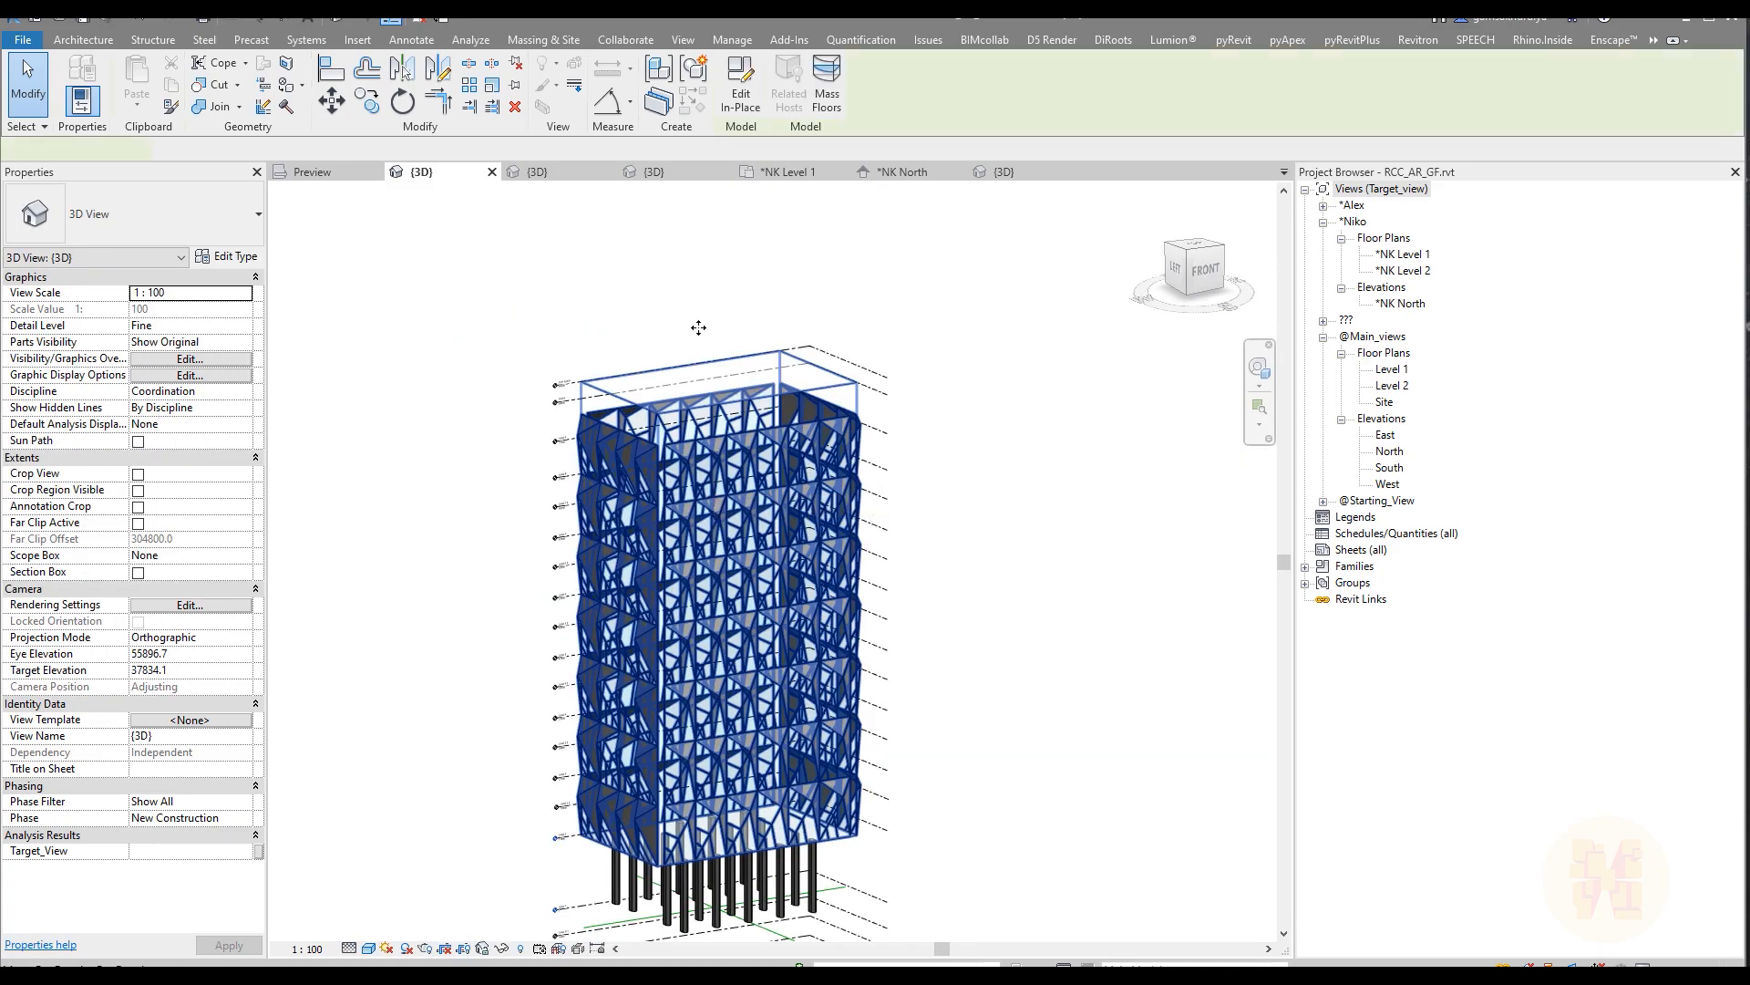
{"action": "left_click", "coordinate": [735, 94]}
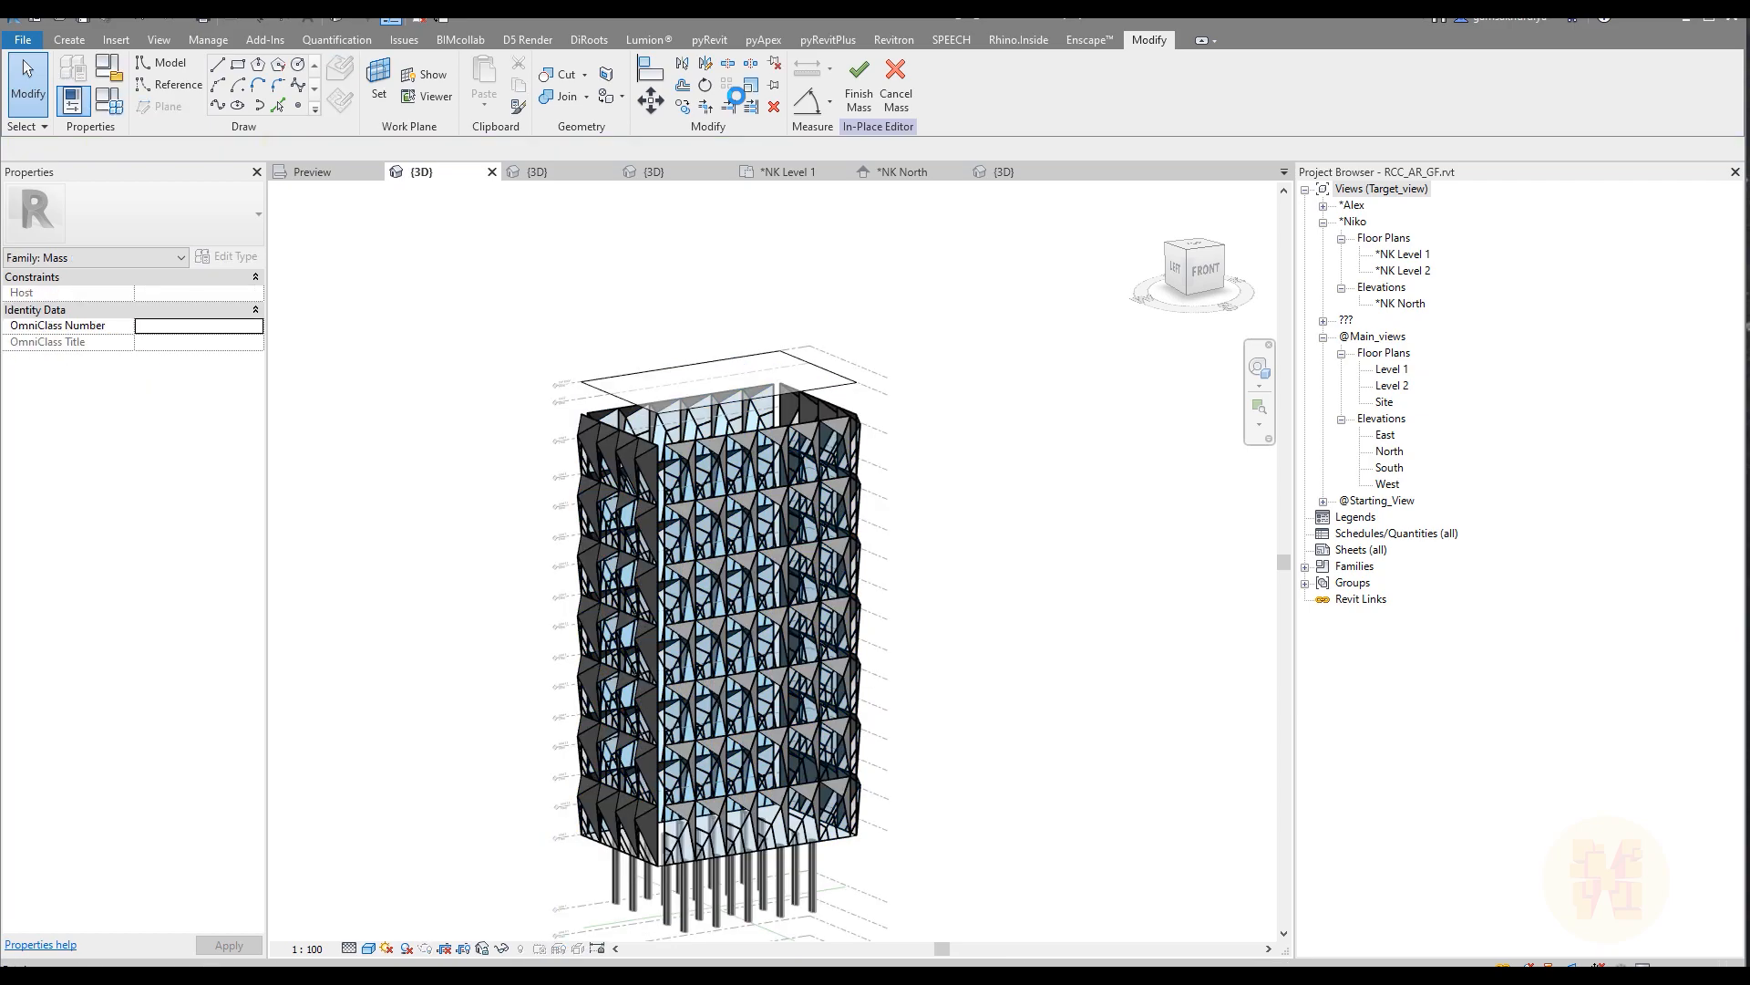
Step: Align the top of the facade mass to Level 8, removing the uppermost panel row
{"action": "scroll", "coordinate": [638, 461], "scroll_direction": "up", "scroll_amount": 4}
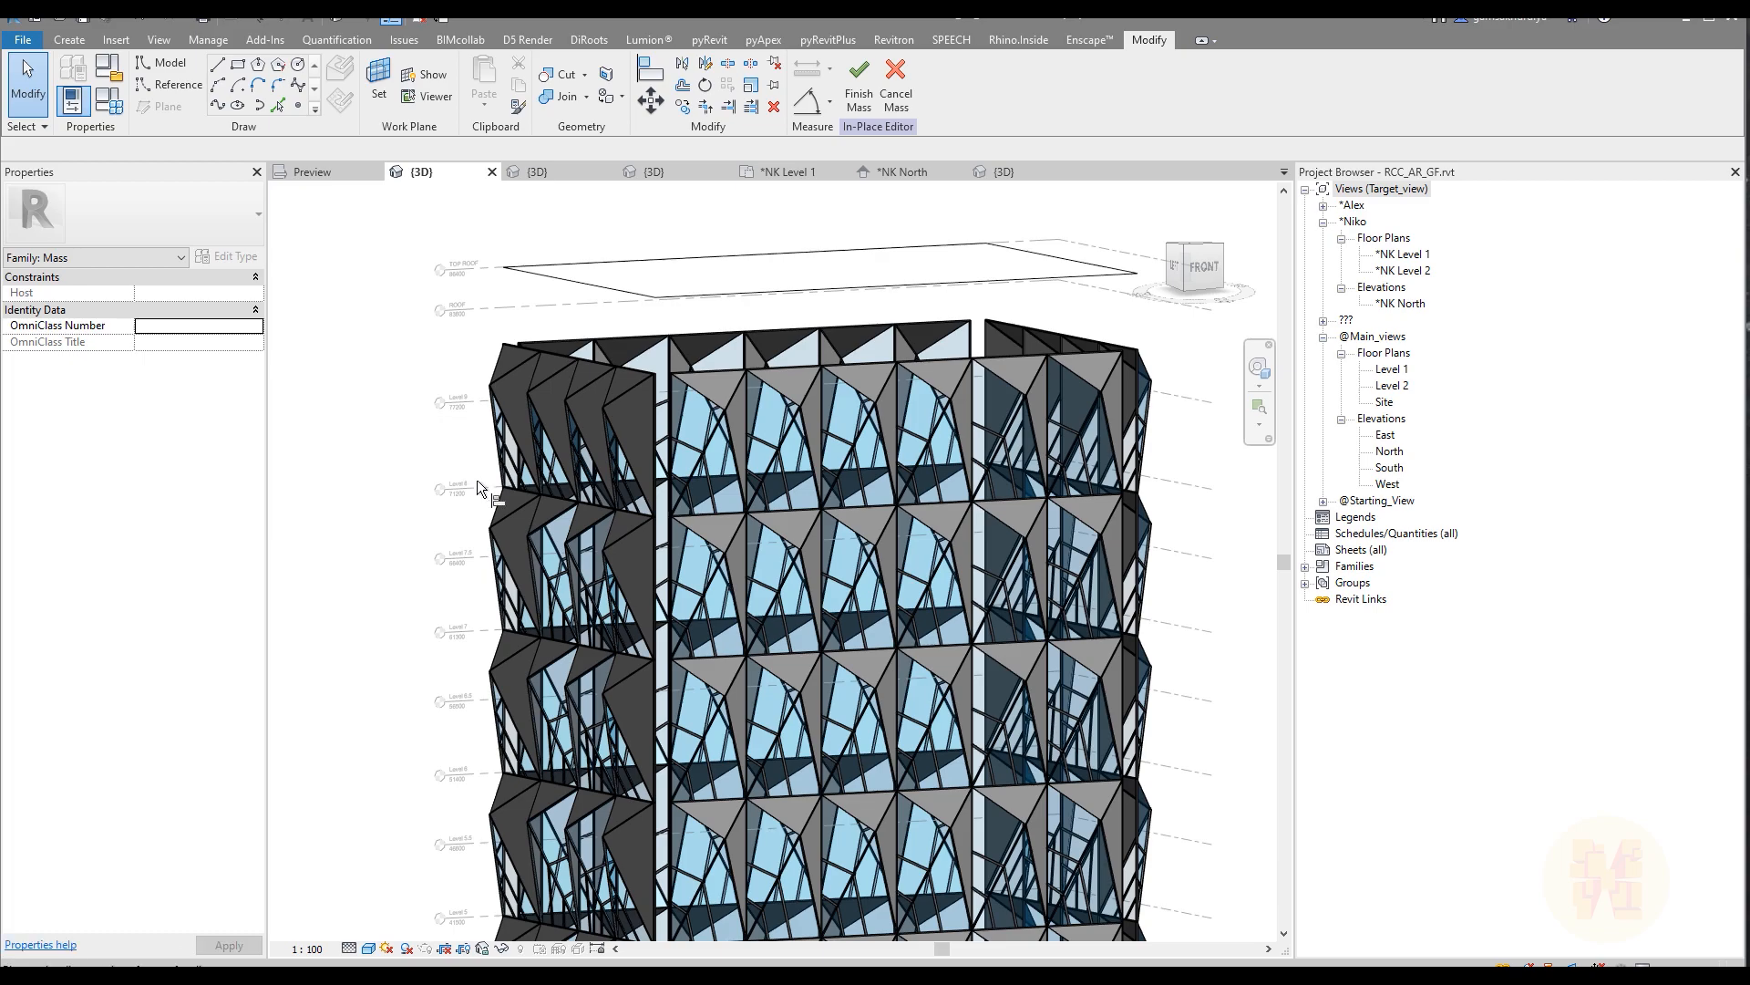
{"action": "key", "text": "a"}
{"action": "key", "text": "l"}
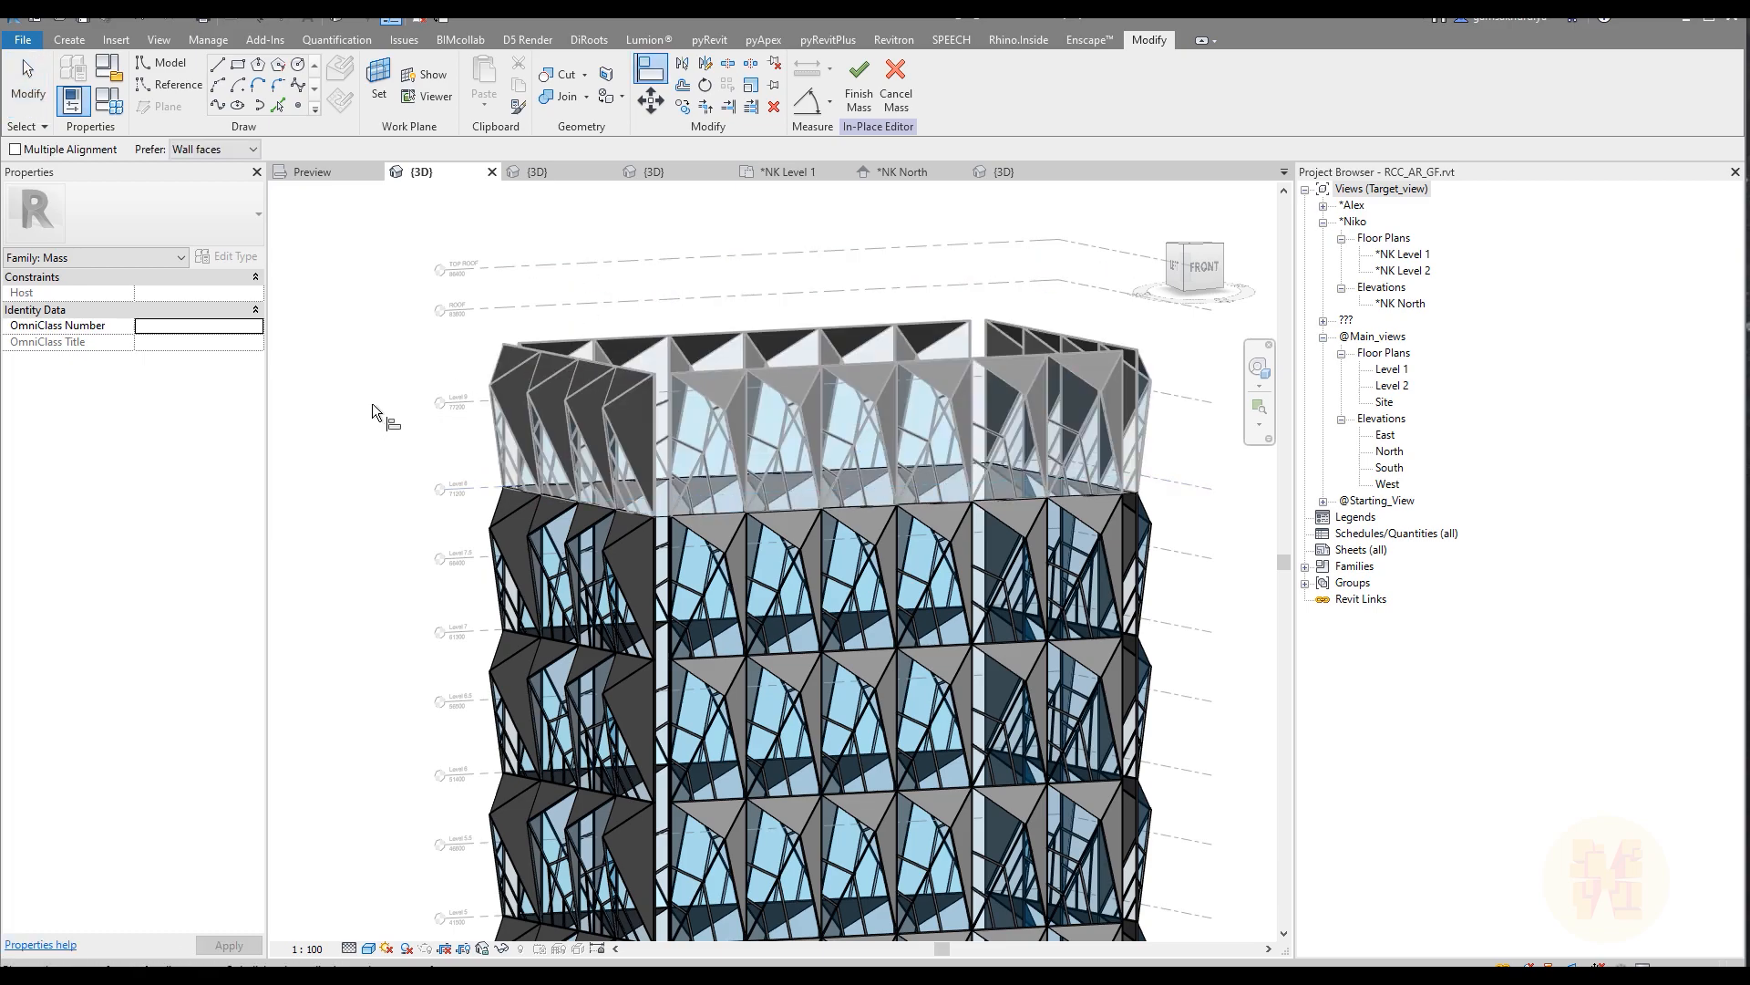
{"action": "left_click", "coordinate": [859, 87]}
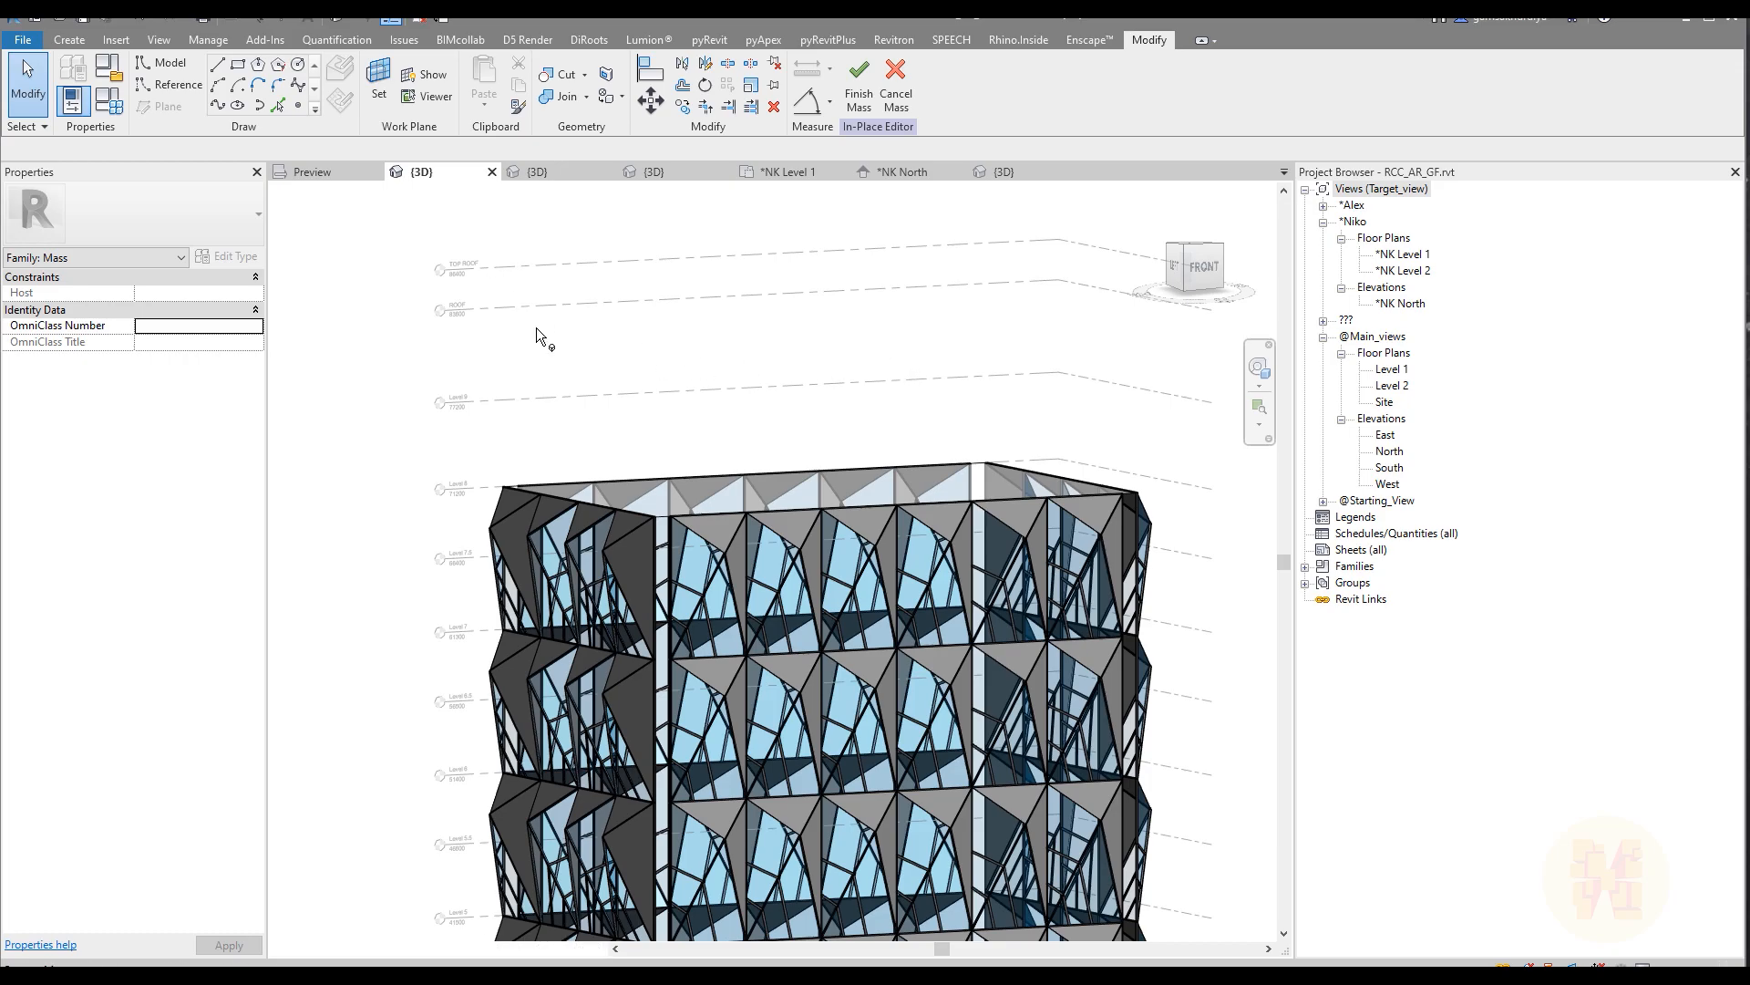
Step: Create a second form 10000 high on the top face of the facade mass
{"action": "middle_click_drag", "start_coordinate": [939, 438], "coordinate": [643, 501]}
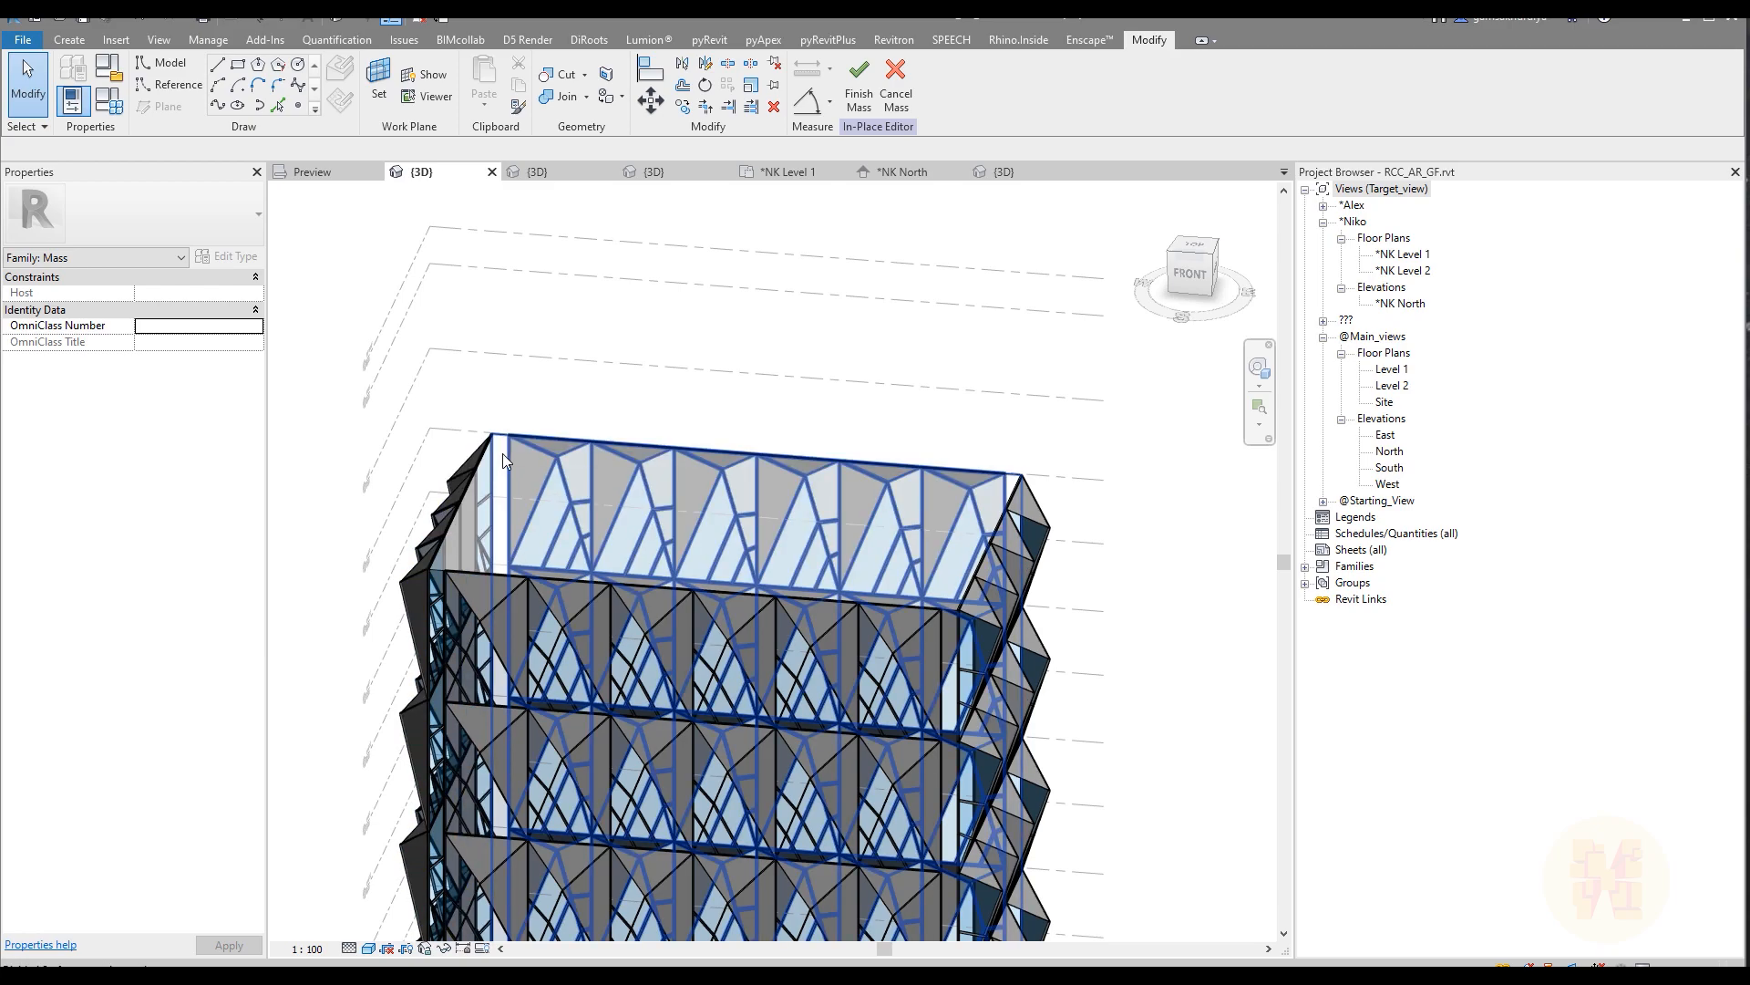
{"action": "scroll", "coordinate": [502, 454], "scroll_direction": "up", "scroll_amount": 3}
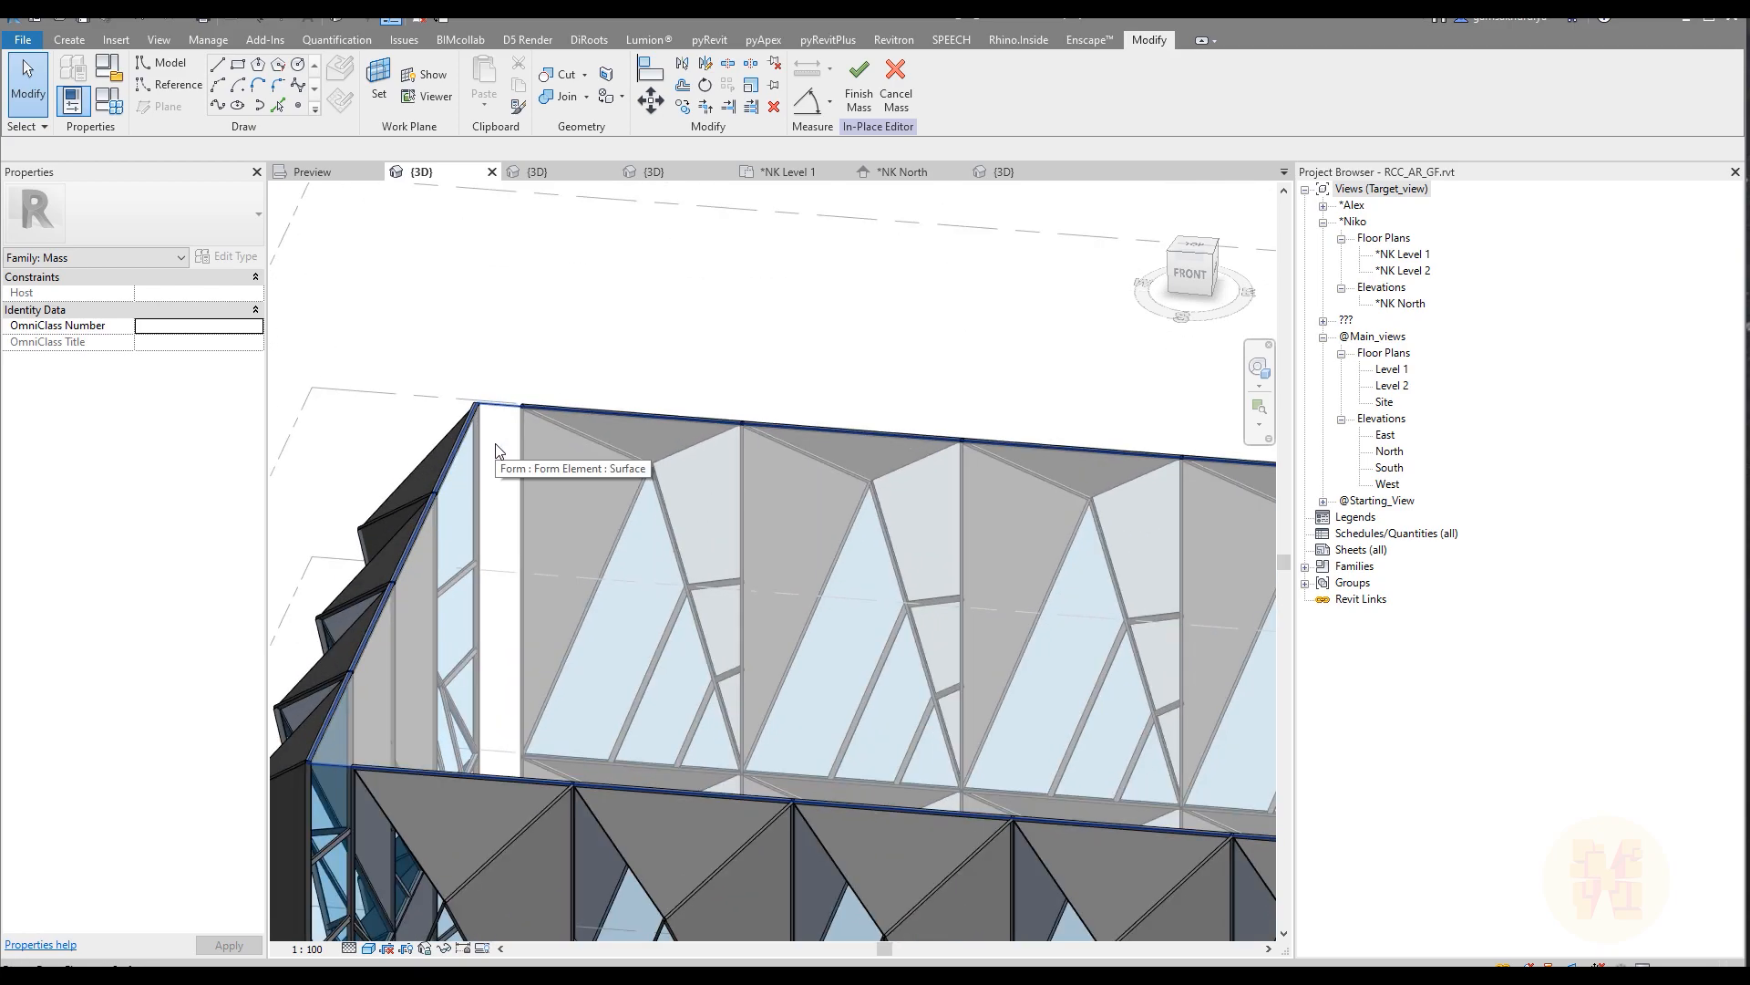
{"action": "left_click", "coordinate": [495, 447]}
{"action": "scroll", "coordinate": [1032, 553], "scroll_direction": "down", "scroll_amount": 5}
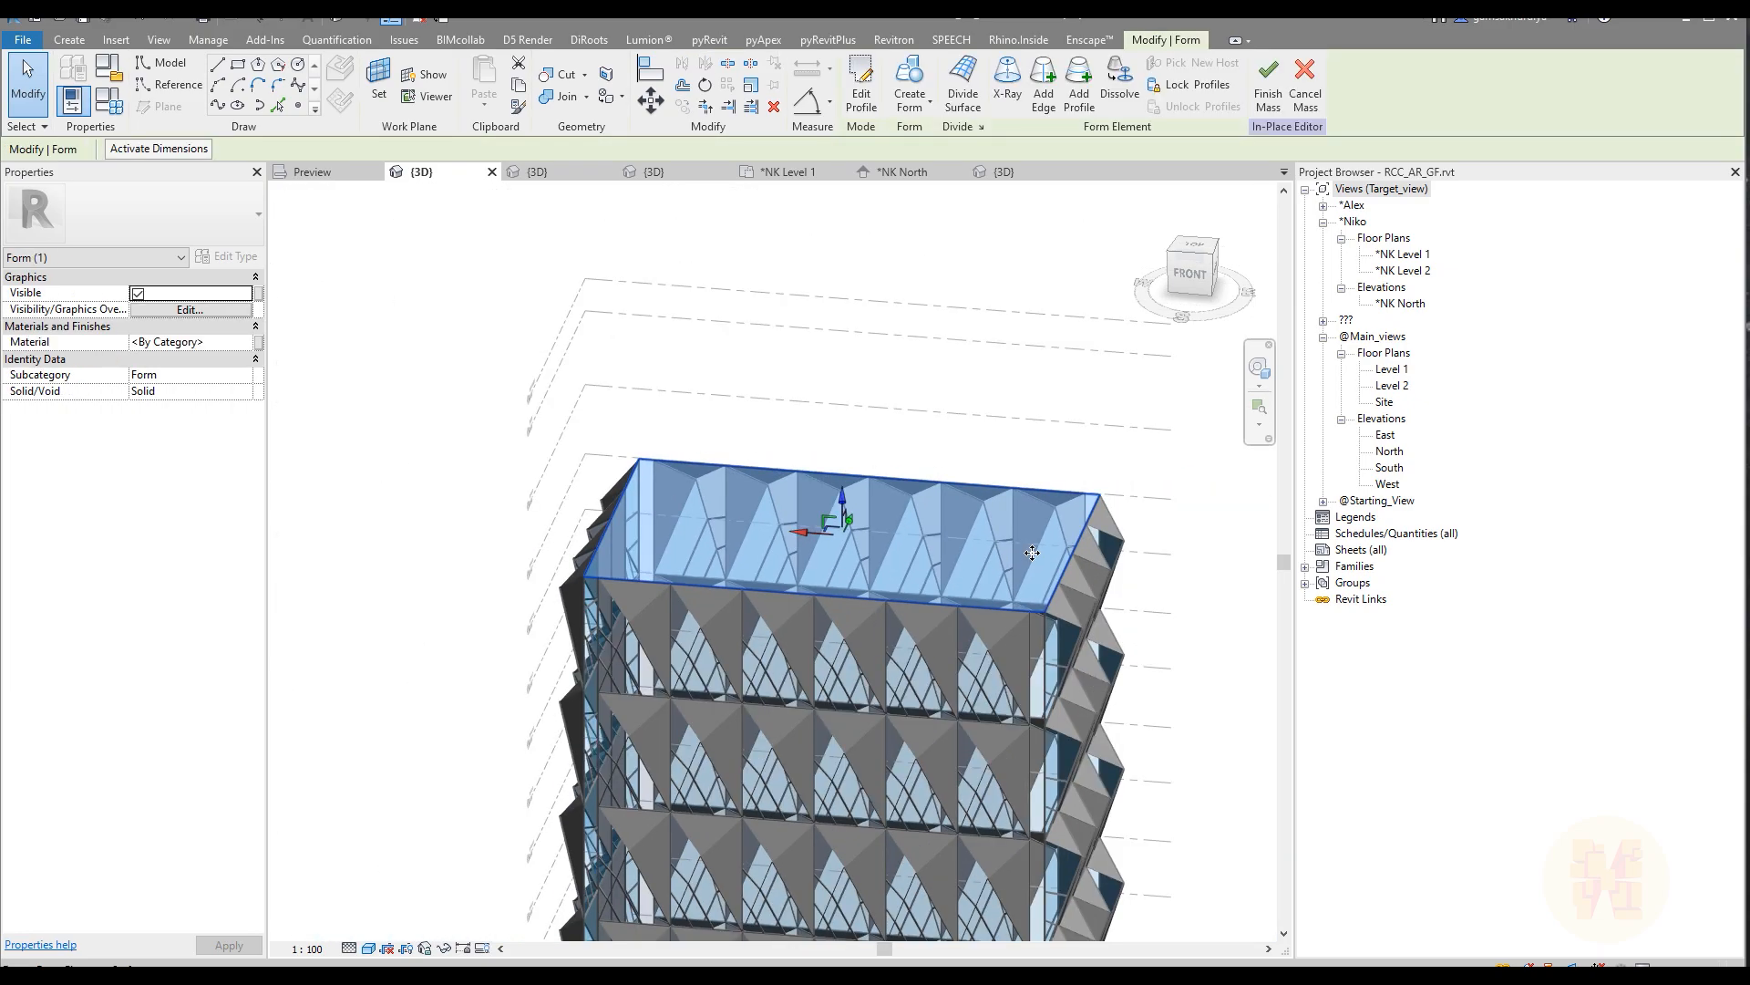
{"action": "middle_click_drag", "start_coordinate": [1032, 553], "coordinate": [1122, 500], "text": "shift"}
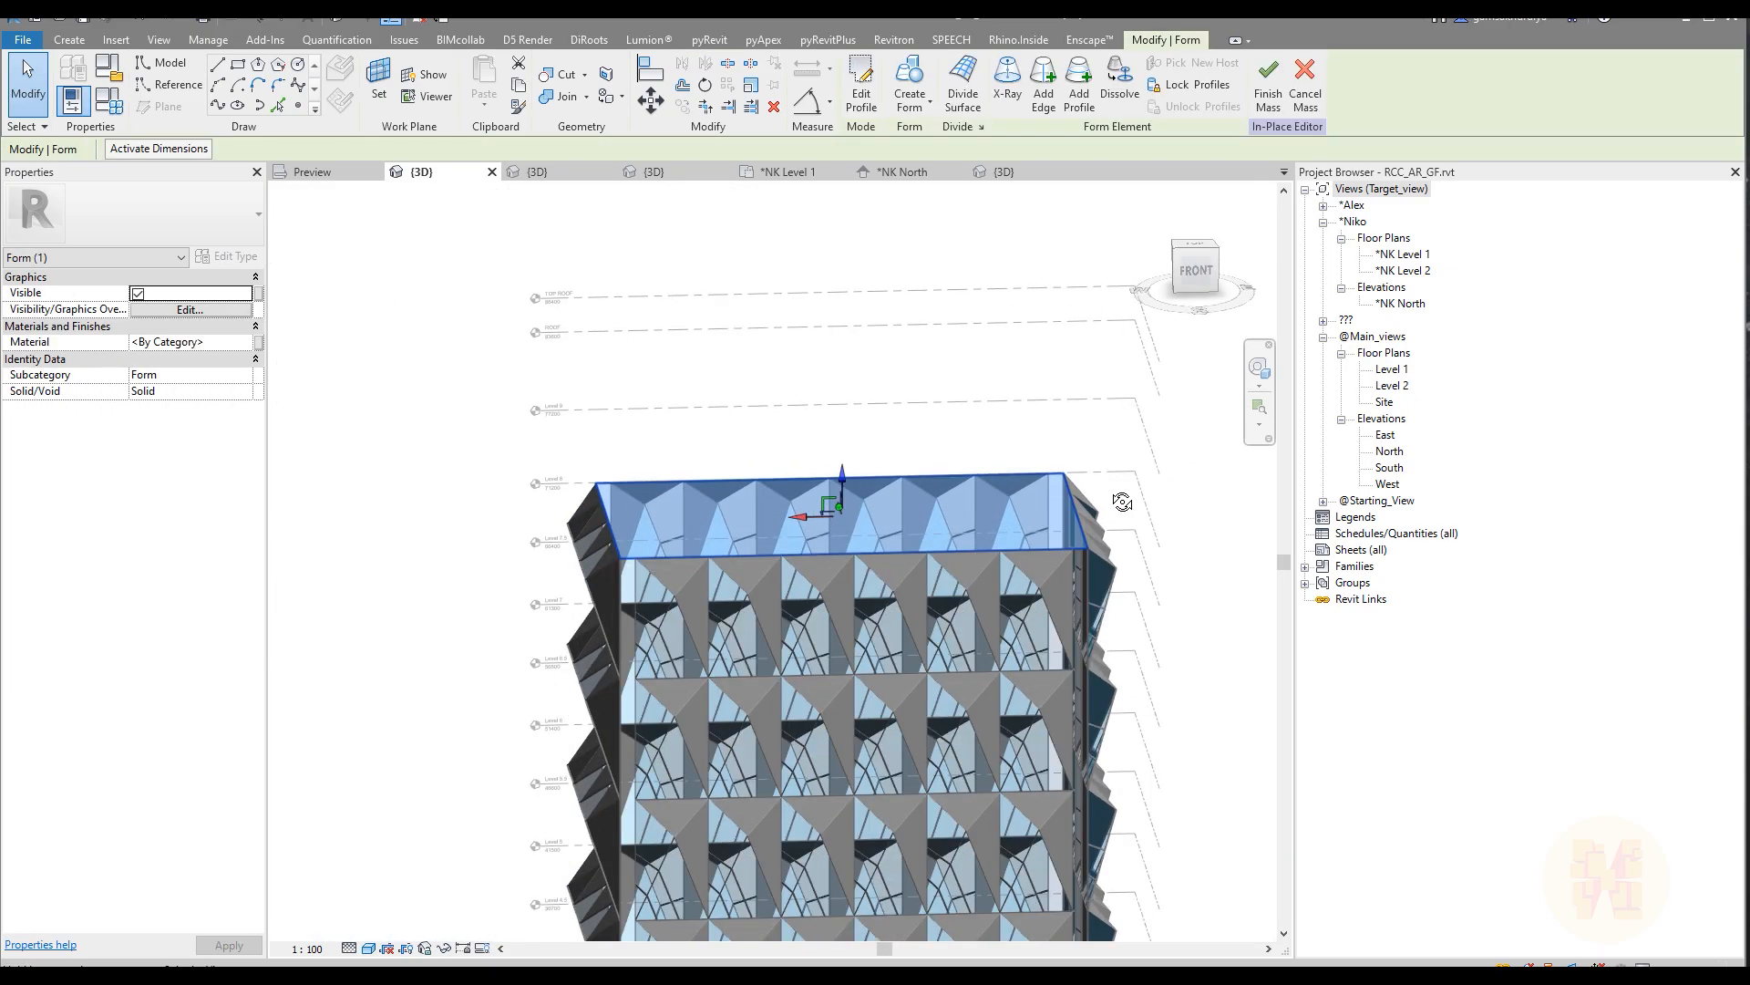
{"action": "left_click", "coordinate": [912, 80]}
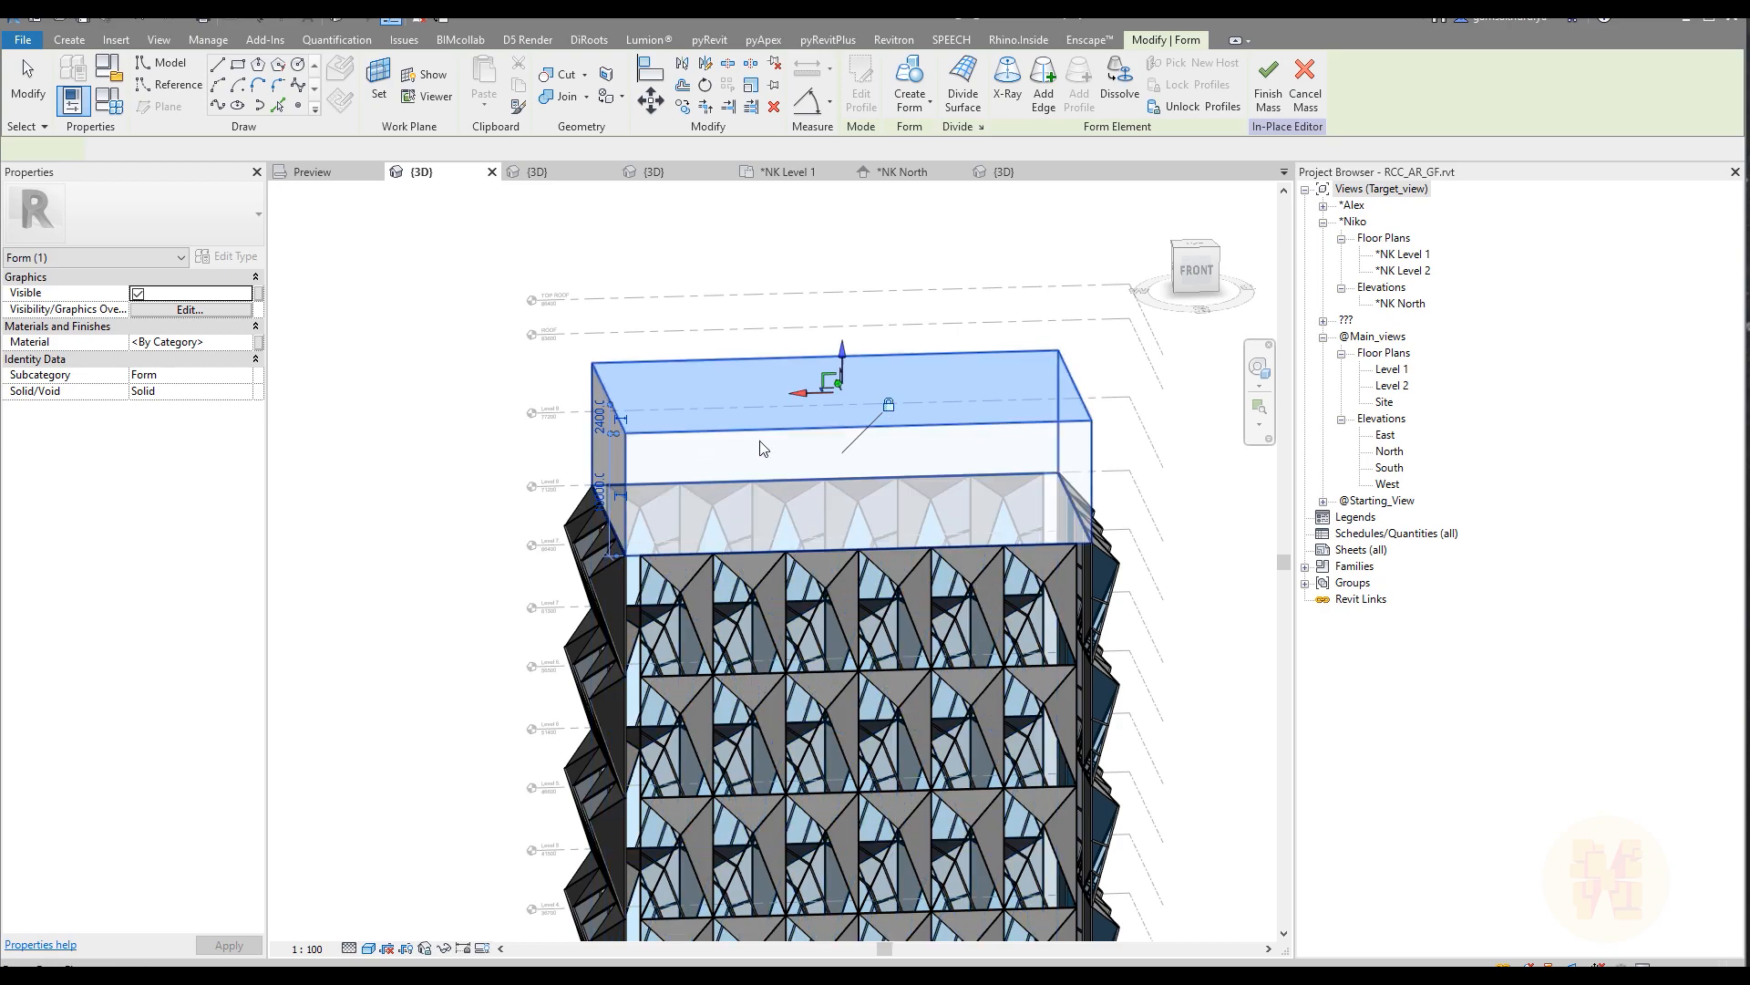
{"action": "middle_click_drag", "start_coordinate": [744, 489], "coordinate": [779, 406], "text": "shift"}
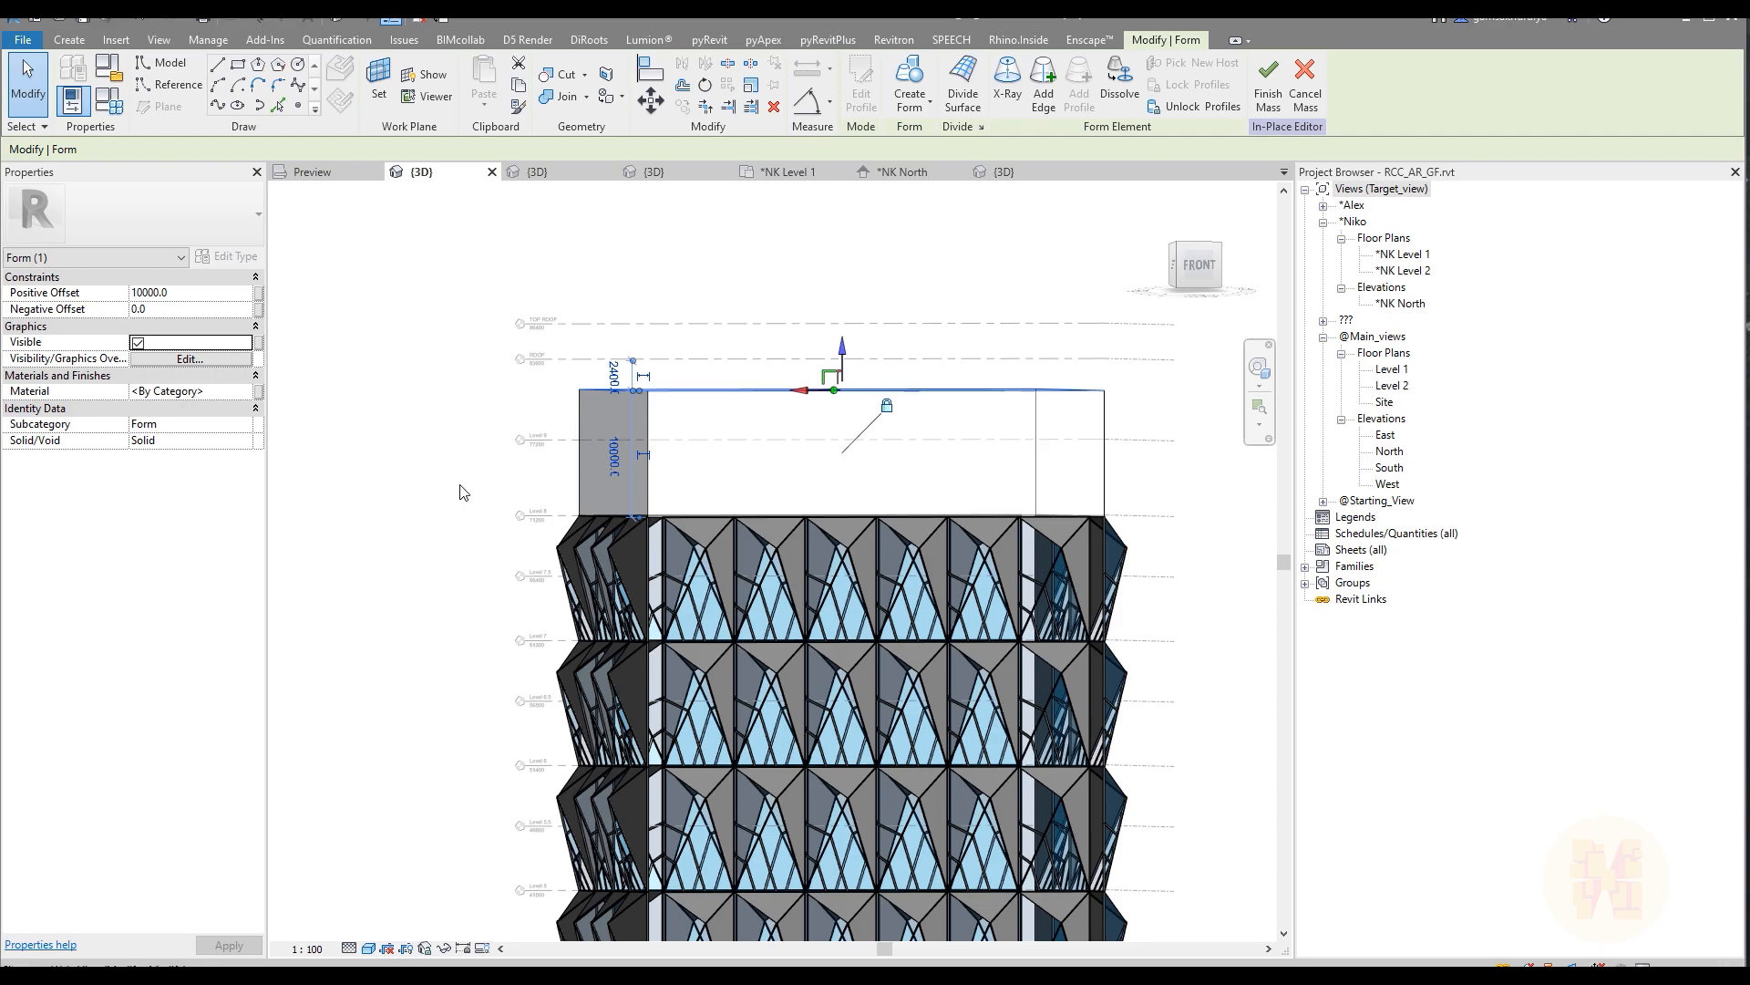
Step: Align the top of the new upper form to the ROOF level
{"action": "key", "text": "Escape"}
{"action": "key", "text": "a"}
{"action": "key", "text": "l"}
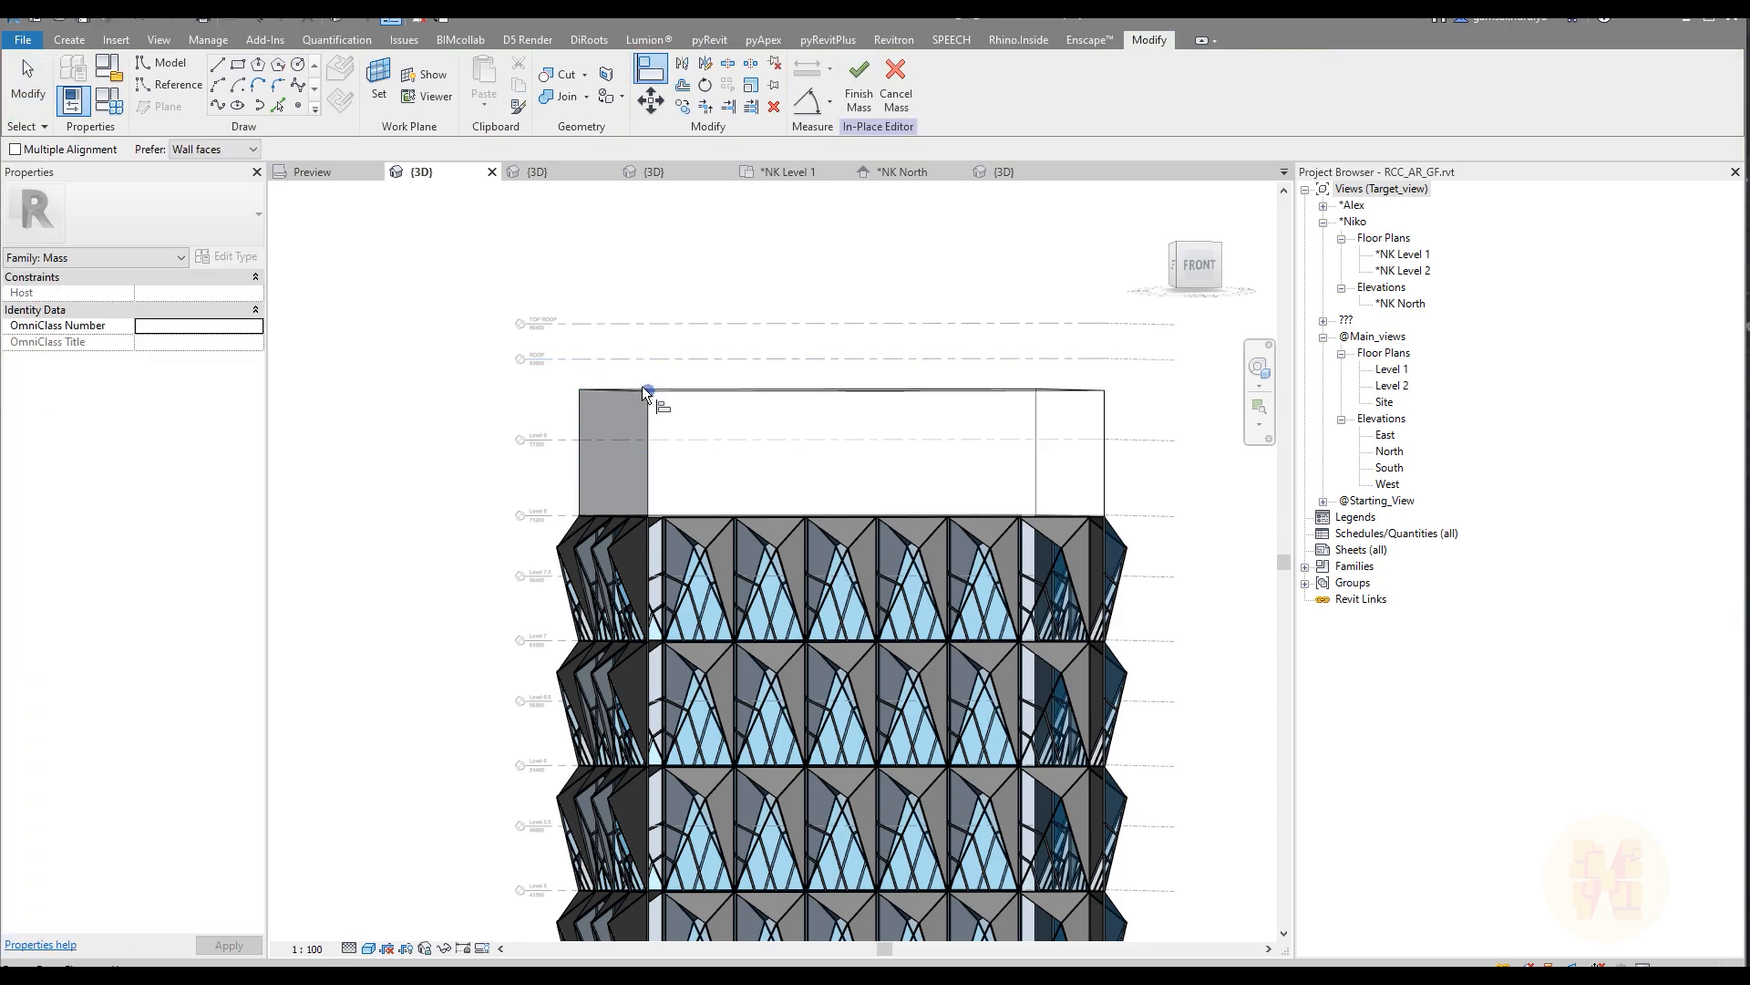
{"action": "left_click", "coordinate": [598, 359]}
{"action": "left_click", "coordinate": [642, 387]}
{"action": "key", "text": "Escape"}
{"action": "key", "text": "Escape"}
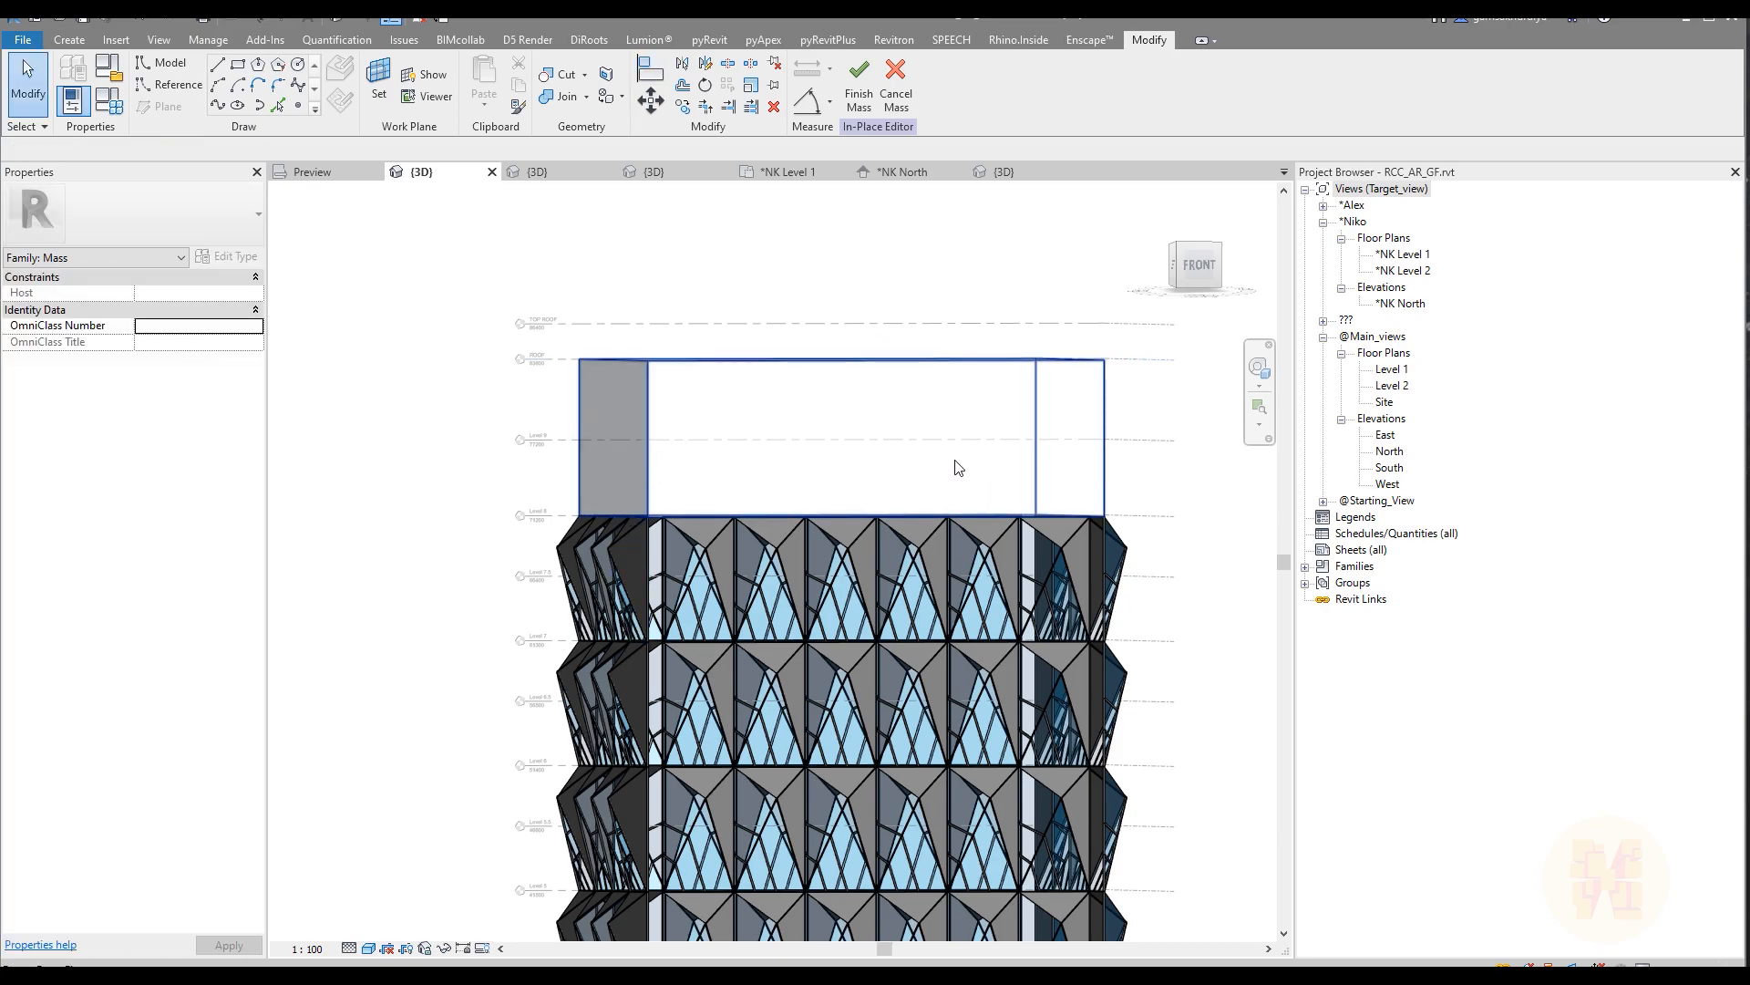
Step: Divide the surface of the upper form's narrow left face
{"action": "middle_click_drag", "start_coordinate": [609, 494], "coordinate": [692, 450], "text": "shift"}
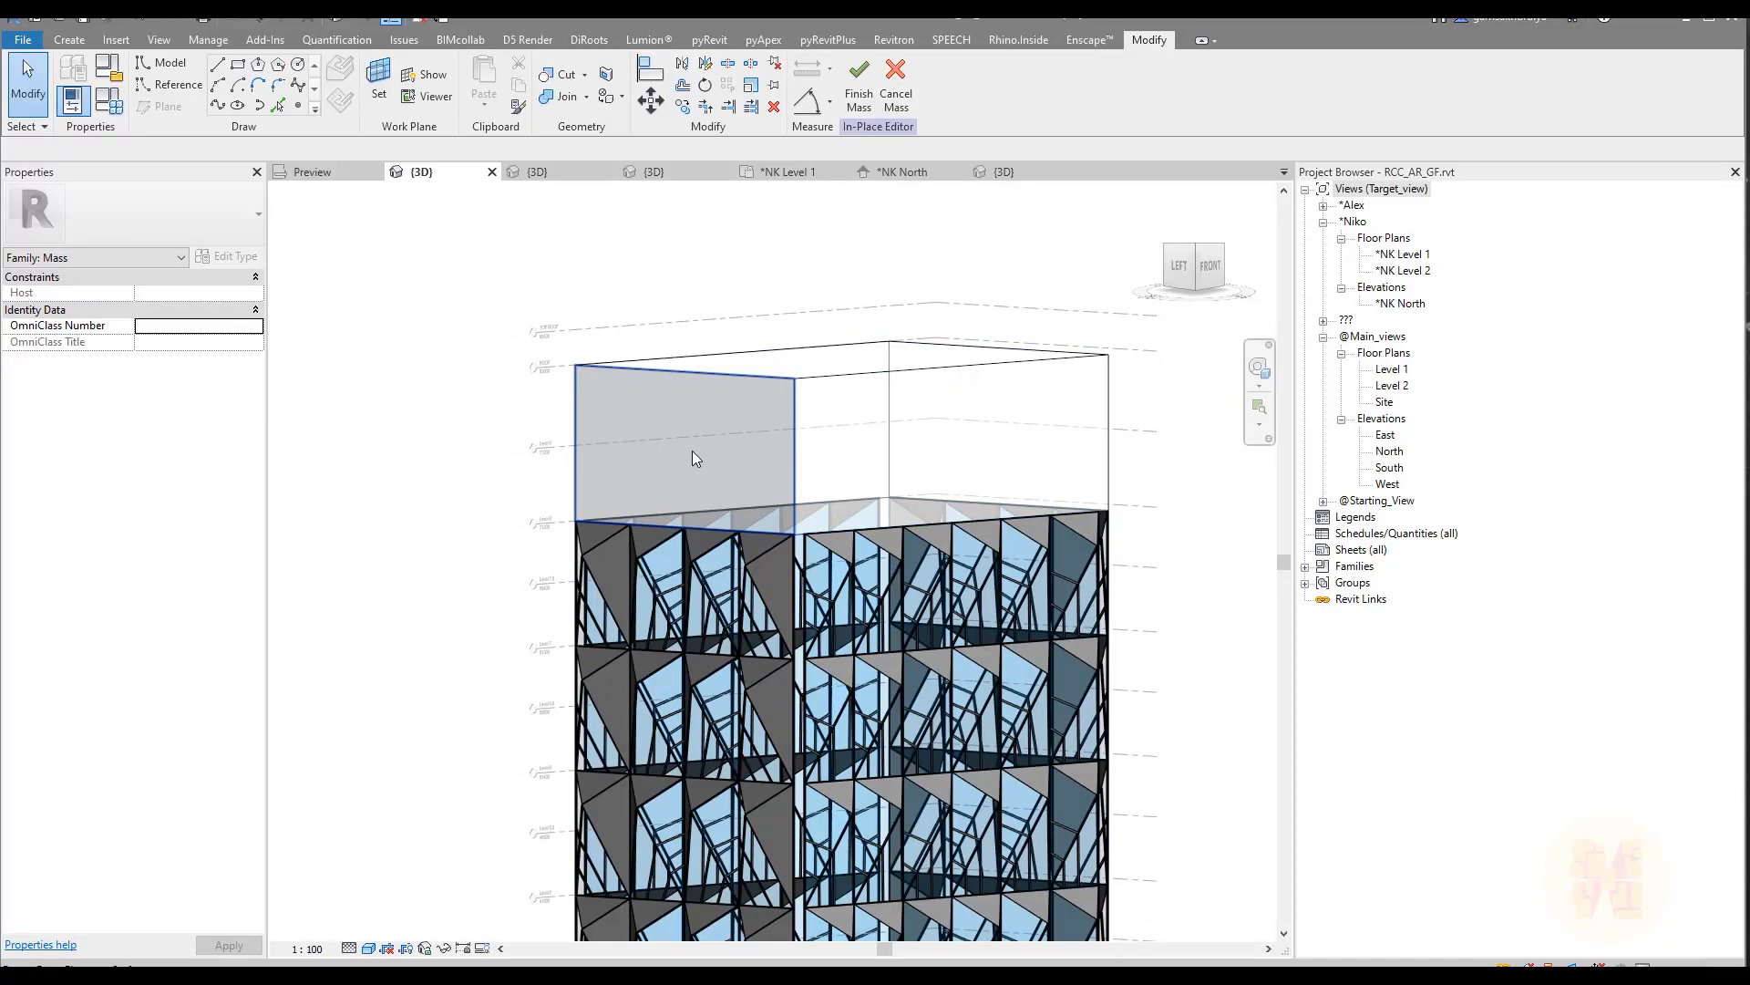
{"action": "left_click", "coordinate": [692, 451]}
{"action": "left_click", "coordinate": [963, 87]}
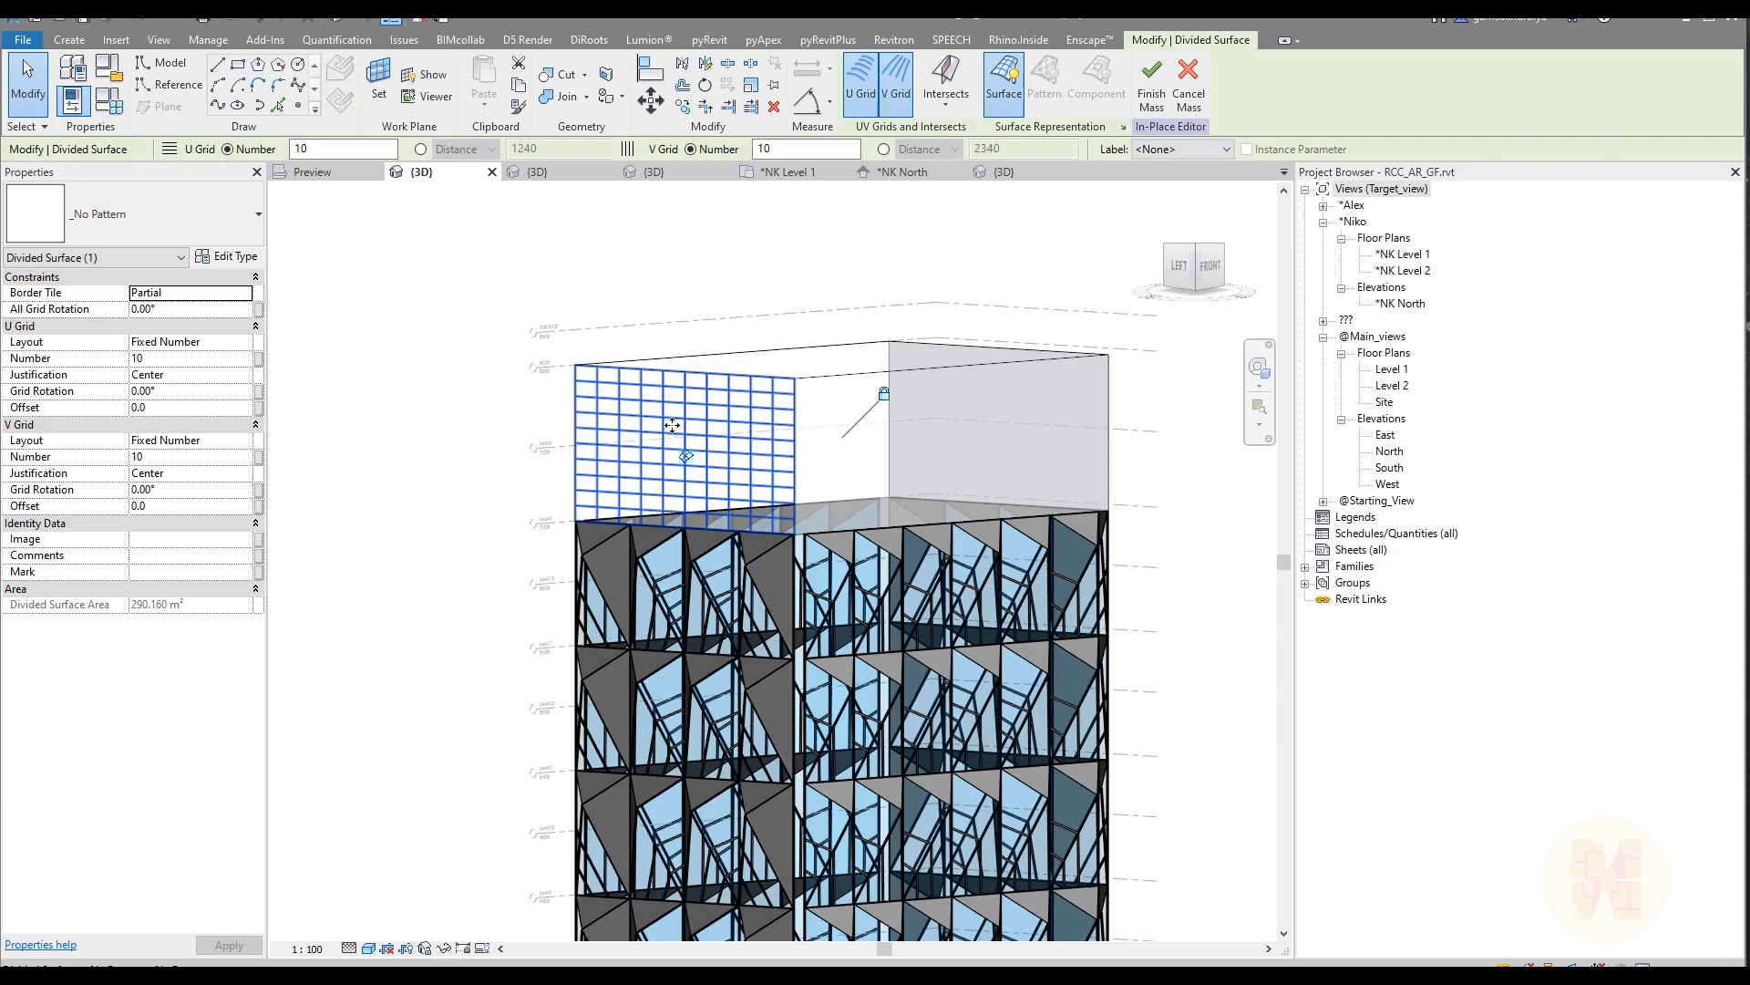
Step: Set the left face's U grid to Fixed Distance with a distance of 11400 and Beginning justification
{"action": "left_click", "coordinate": [202, 347]}
{"action": "left_click", "coordinate": [244, 342]}
{"action": "left_click", "coordinate": [164, 375]}
{"action": "double_click", "coordinate": [188, 361]}
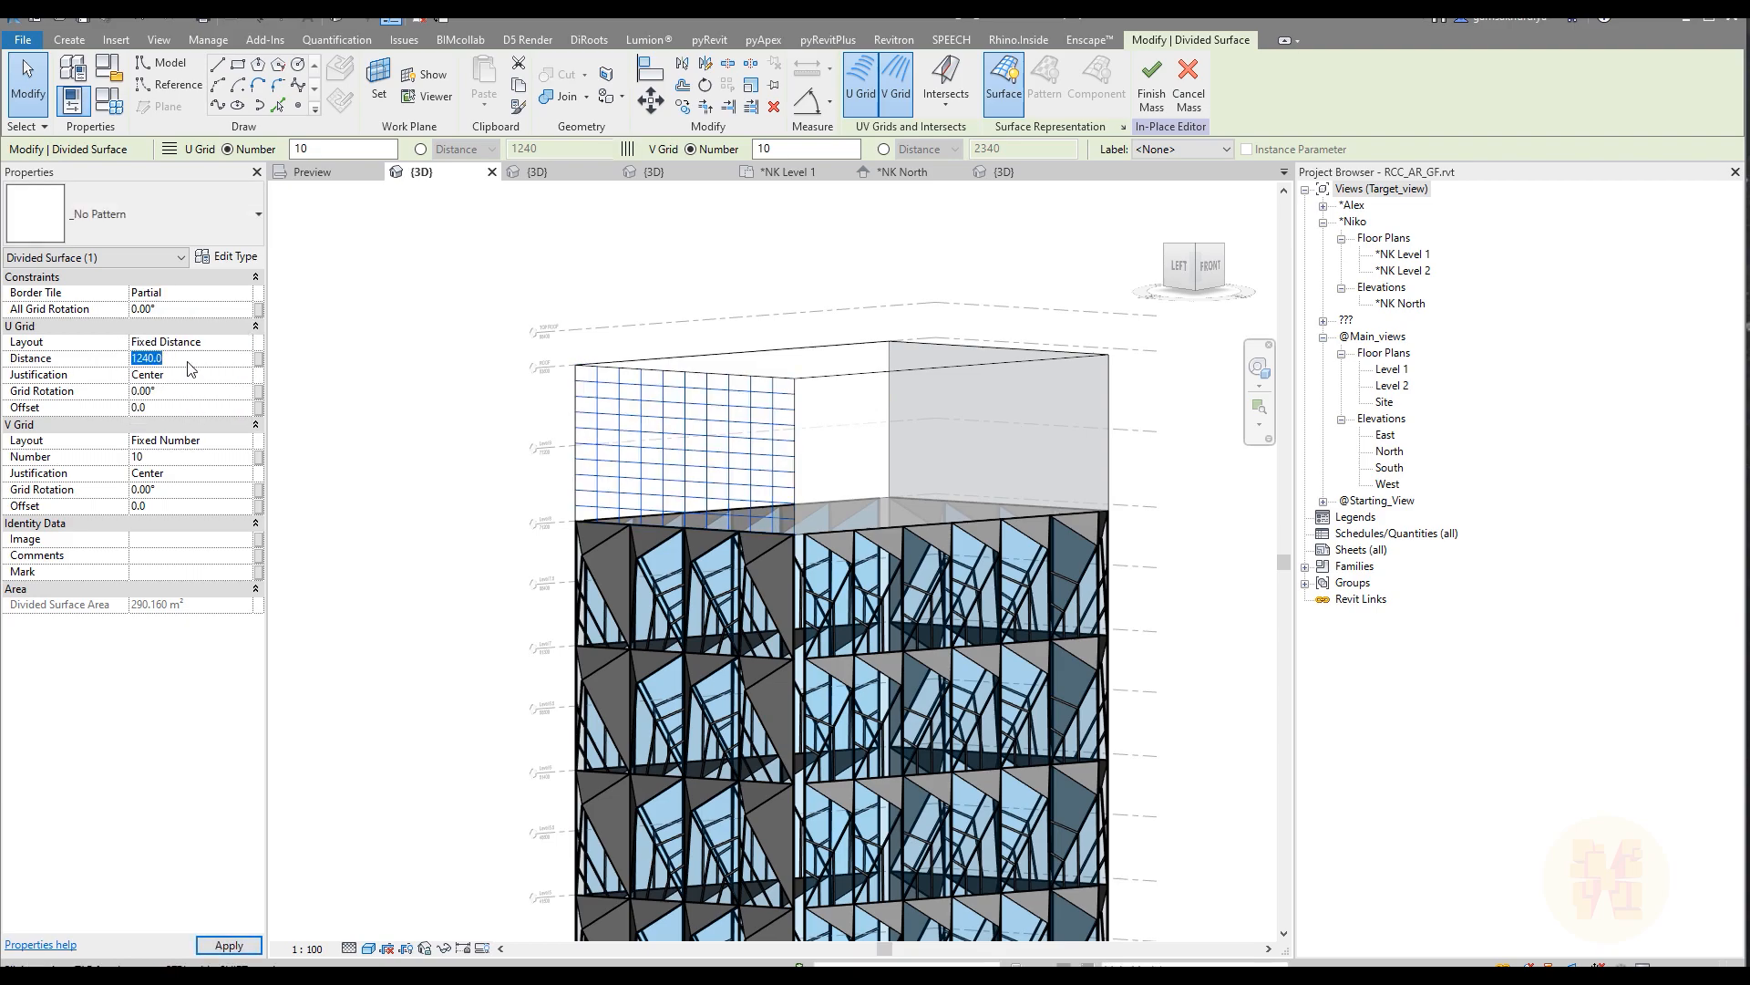
{"action": "type", "text": "11"}
{"action": "left_click", "coordinate": [242, 375]}
{"action": "left_click", "coordinate": [245, 374]}
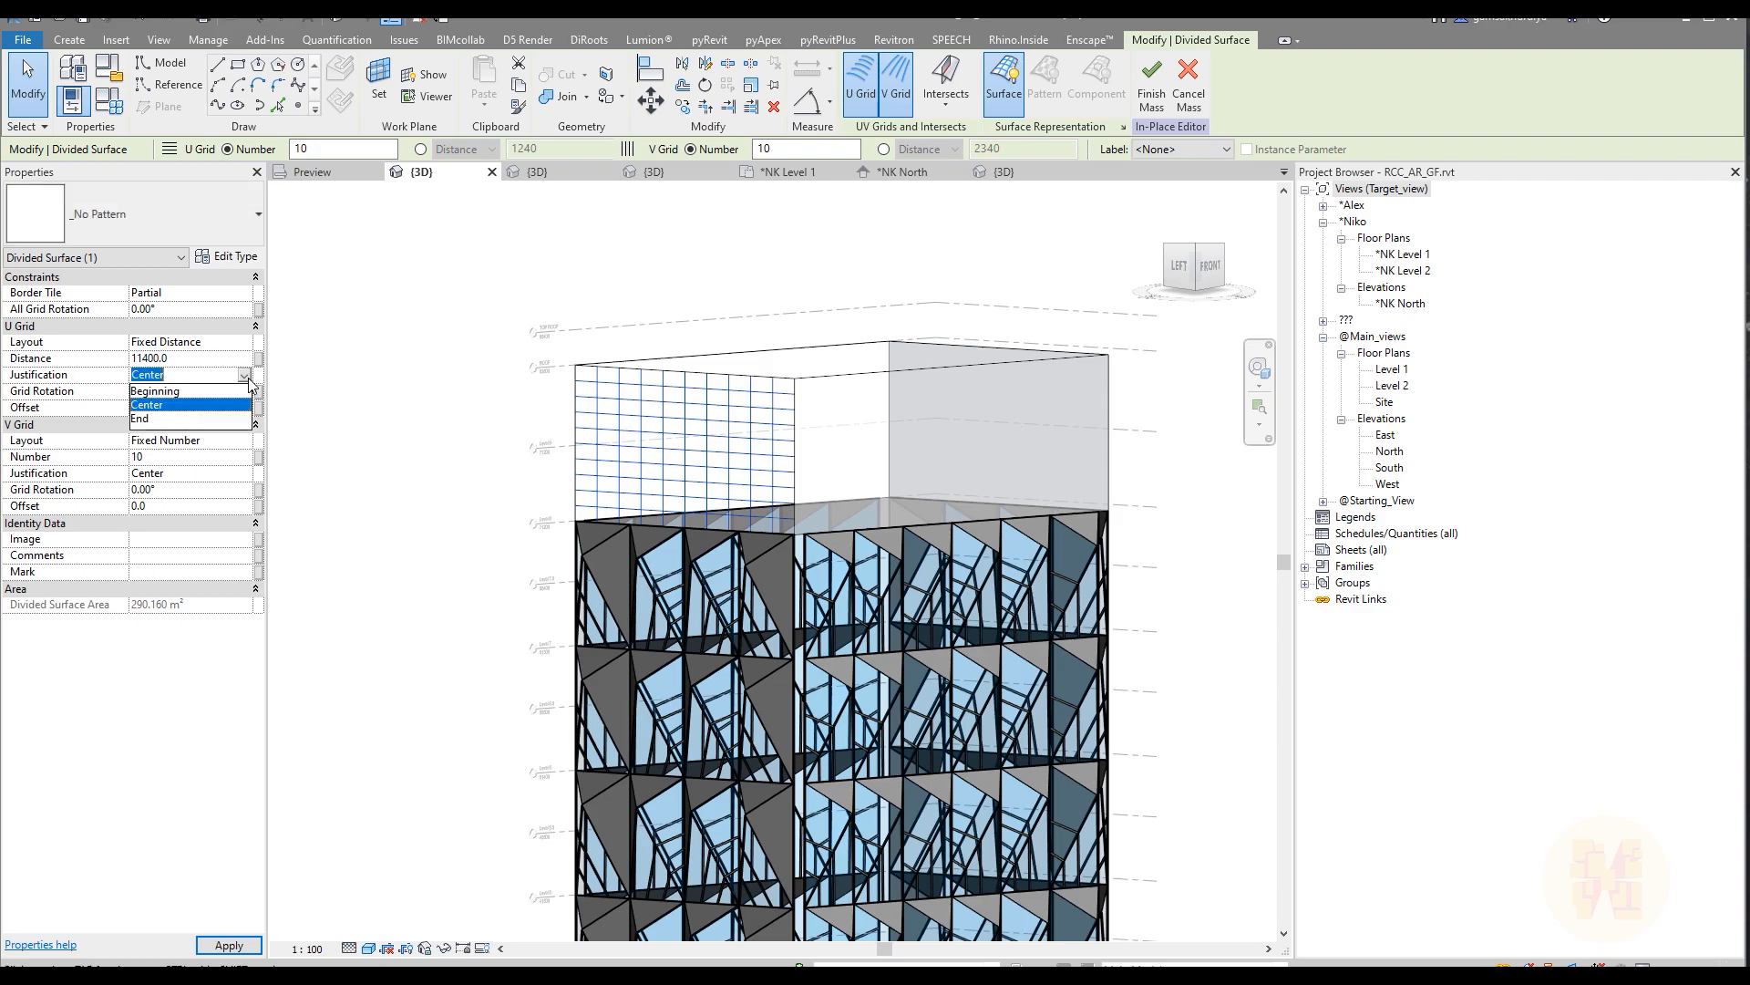
{"action": "left_click", "coordinate": [160, 390]}
Step: Set the left face's V grid to Fixed Distance with a distance of 5800
{"action": "left_click", "coordinate": [242, 440]}
{"action": "left_click", "coordinate": [245, 440]}
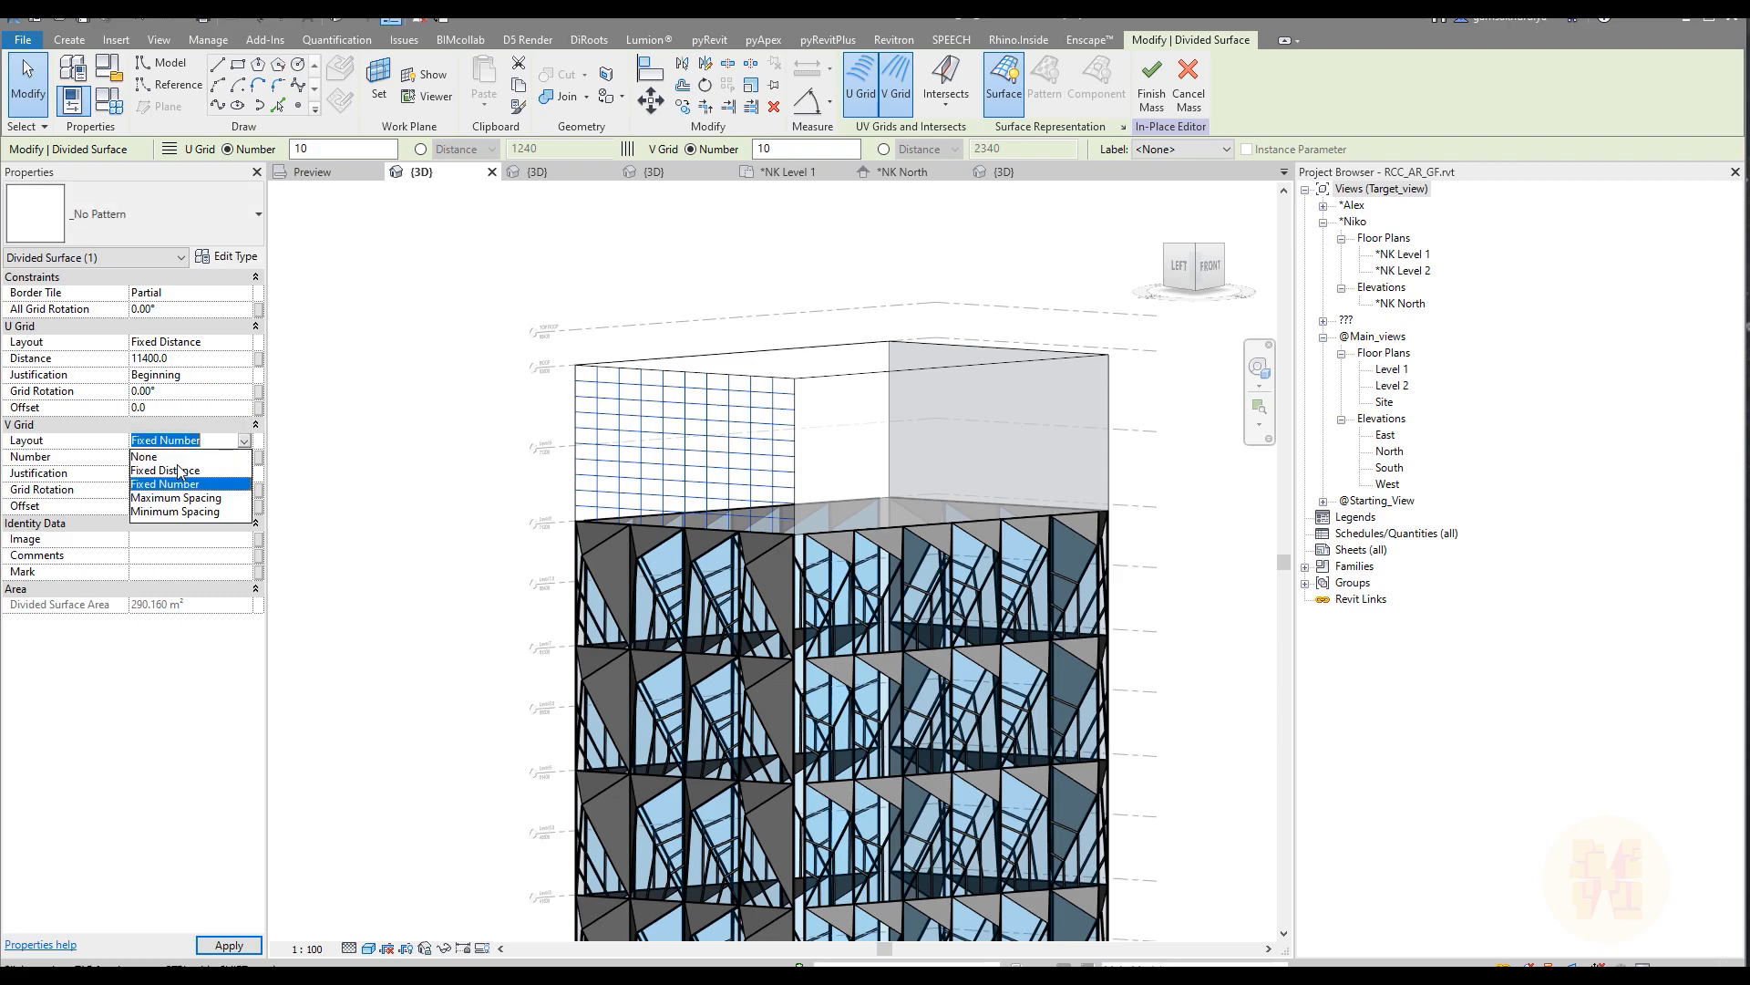
{"action": "left_click", "coordinate": [171, 471]}
{"action": "left_click", "coordinate": [184, 456]}
{"action": "type", "text": "5800"}
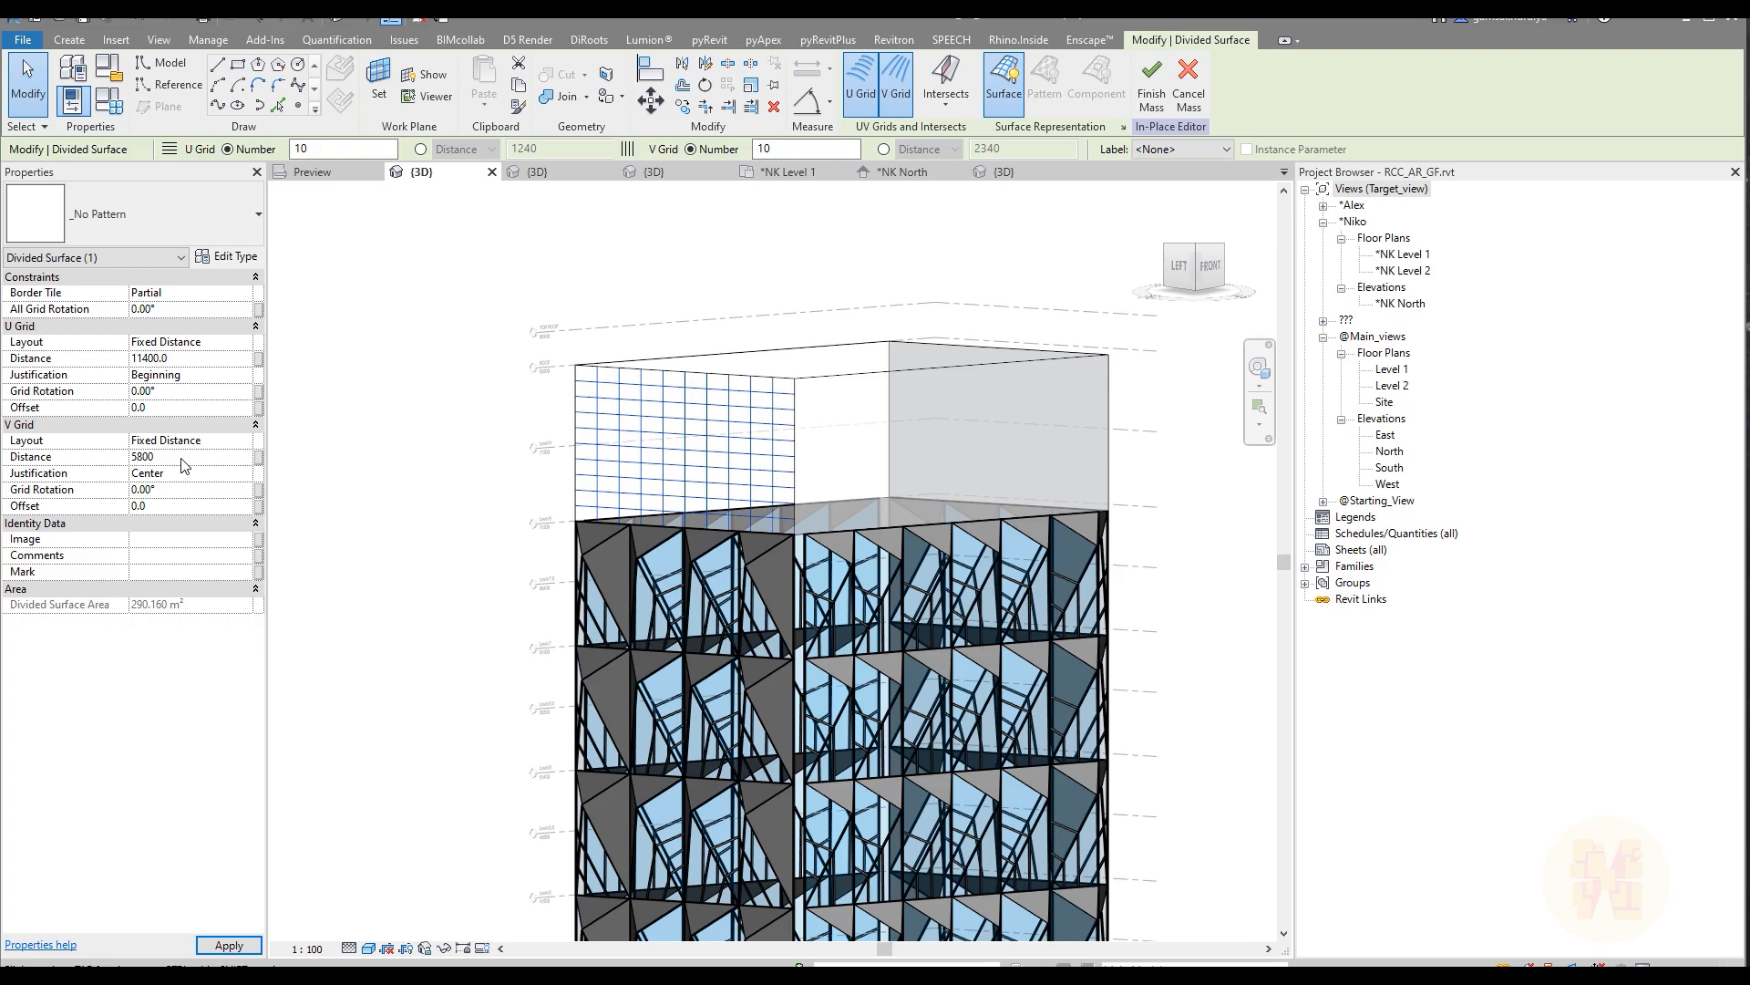
{"action": "key", "text": "Return"}
Step: Try to dimension the divided left face's height from Level 8 up to ROOF
{"action": "middle_click_drag", "start_coordinate": [431, 598], "coordinate": [359, 592], "text": "shift"}
{"action": "scroll", "coordinate": [584, 392], "scroll_direction": "up", "scroll_amount": 3}
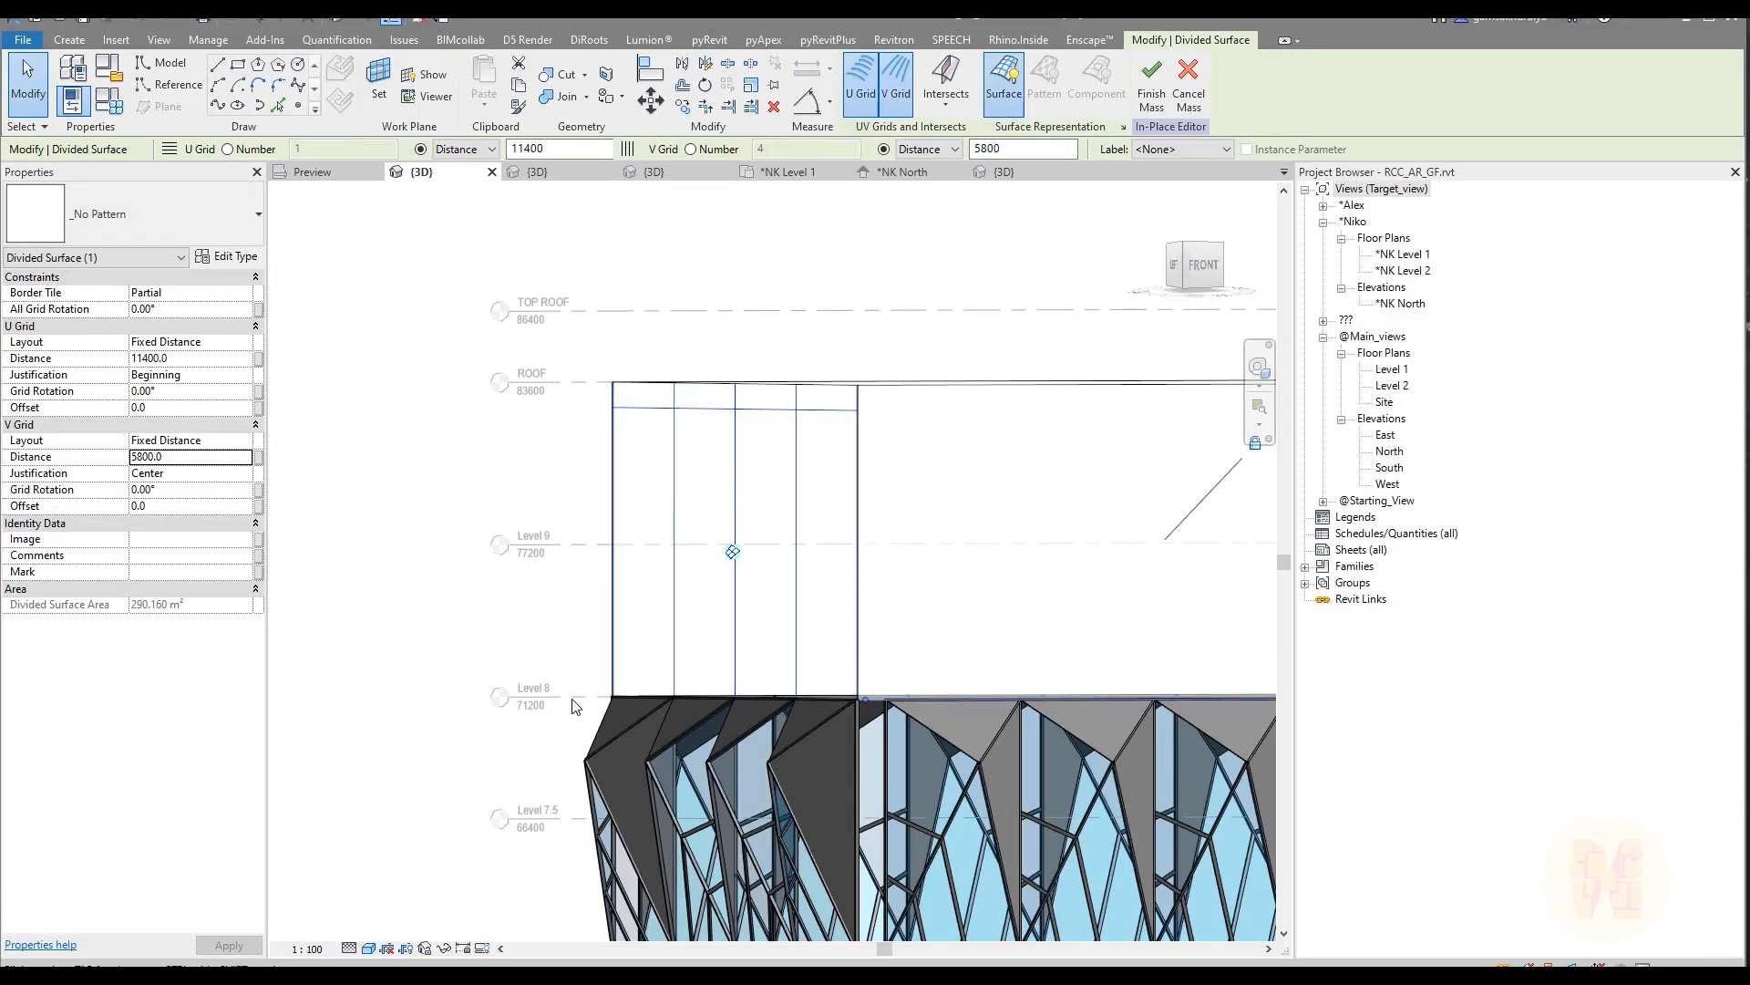
{"action": "left_click", "coordinate": [265, 18]}
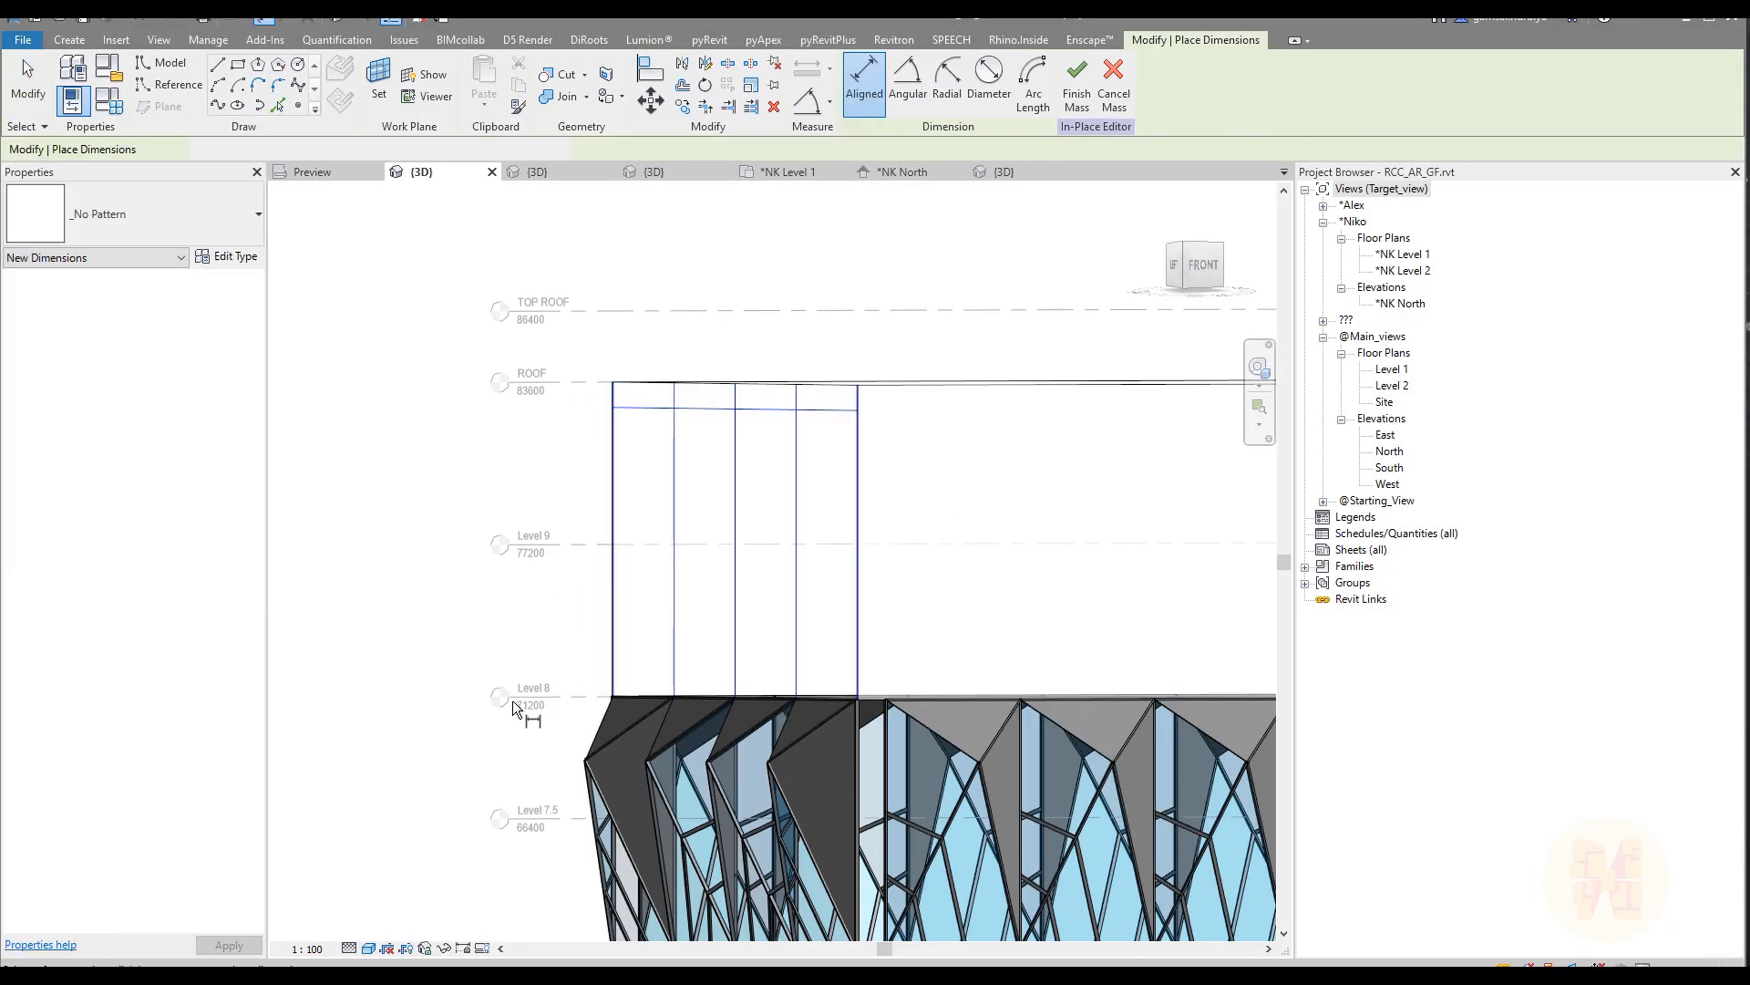
{"action": "left_click", "coordinate": [634, 697]}
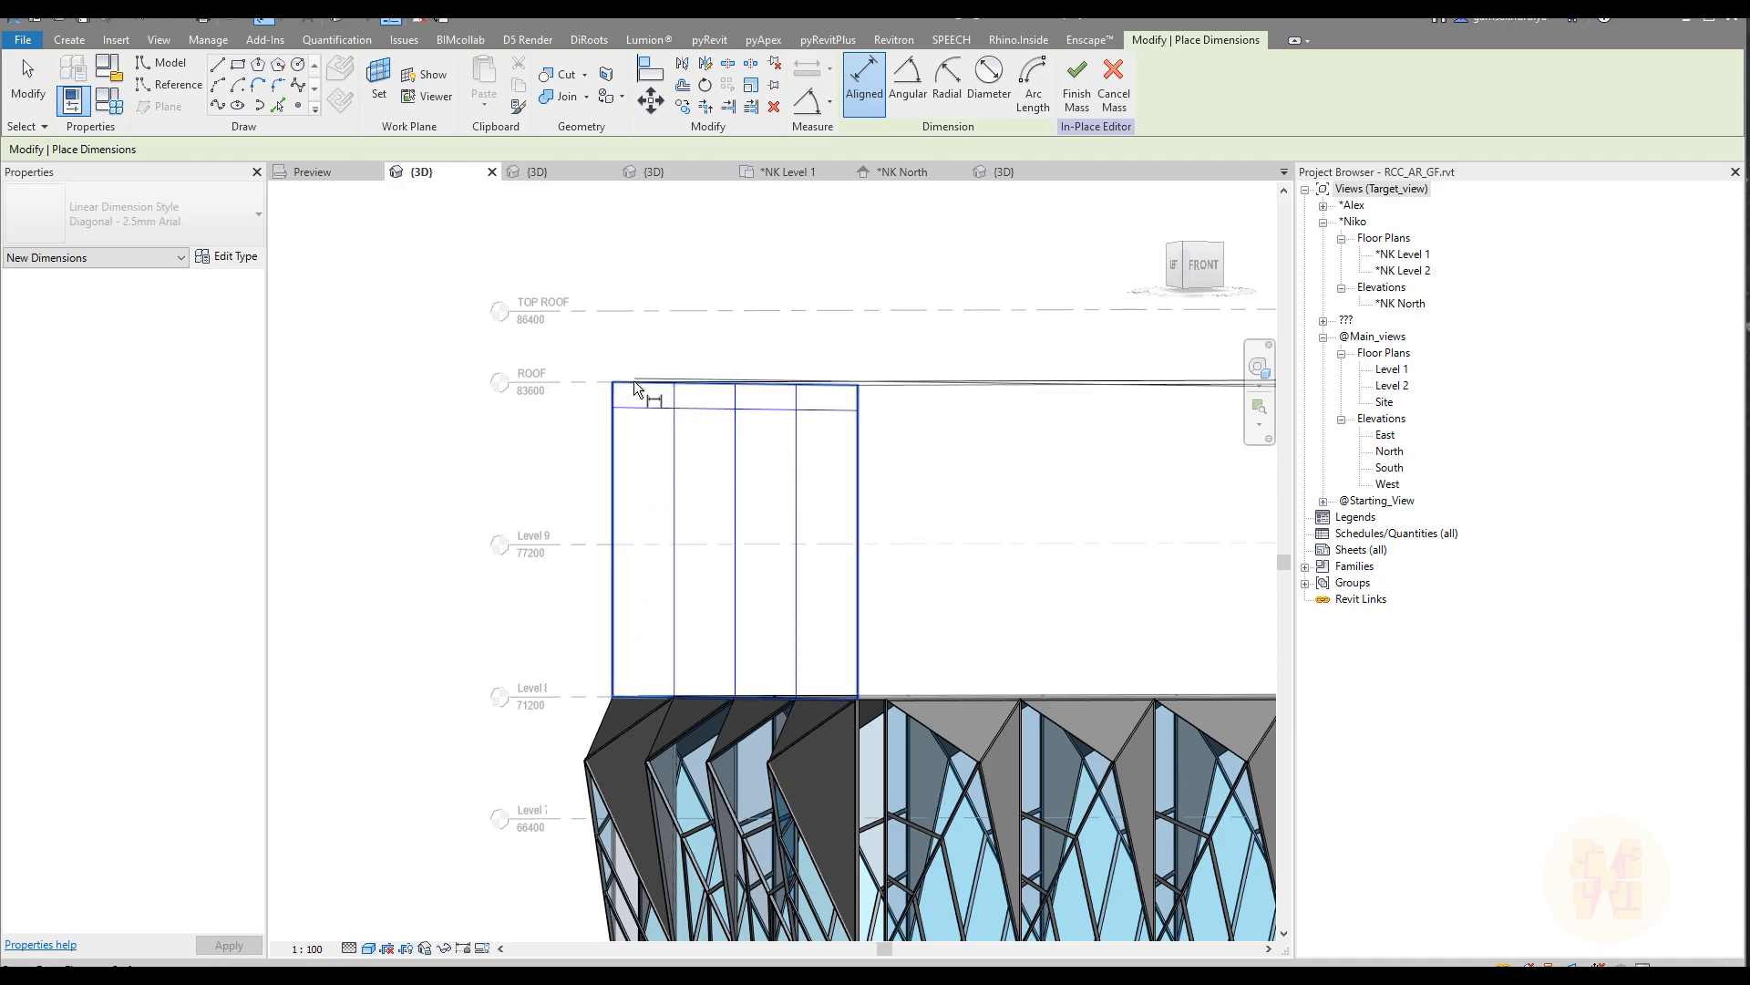
{"action": "scroll", "coordinate": [653, 485], "scroll_direction": "down", "scroll_amount": 5}
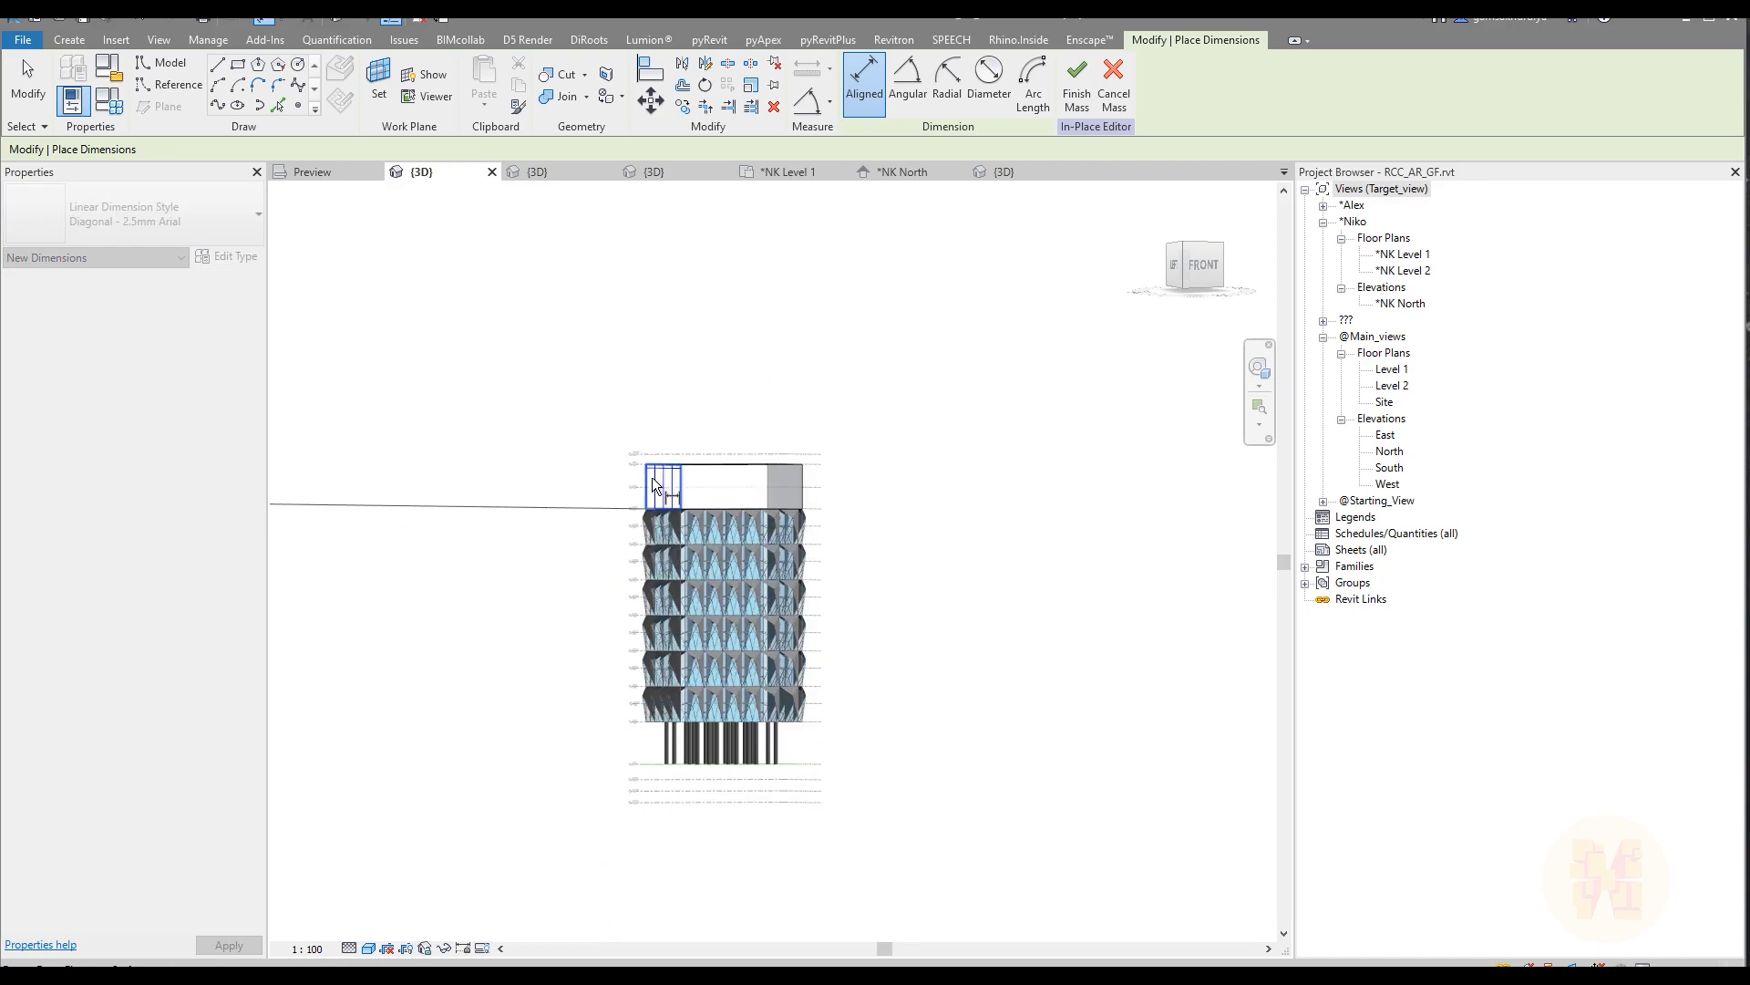
{"action": "scroll", "coordinate": [654, 487], "scroll_direction": "up", "scroll_amount": 5}
{"action": "scroll", "coordinate": [654, 478], "scroll_direction": "up", "scroll_amount": 1}
{"action": "key", "text": "Escape"}
{"action": "key", "text": "Escape"}
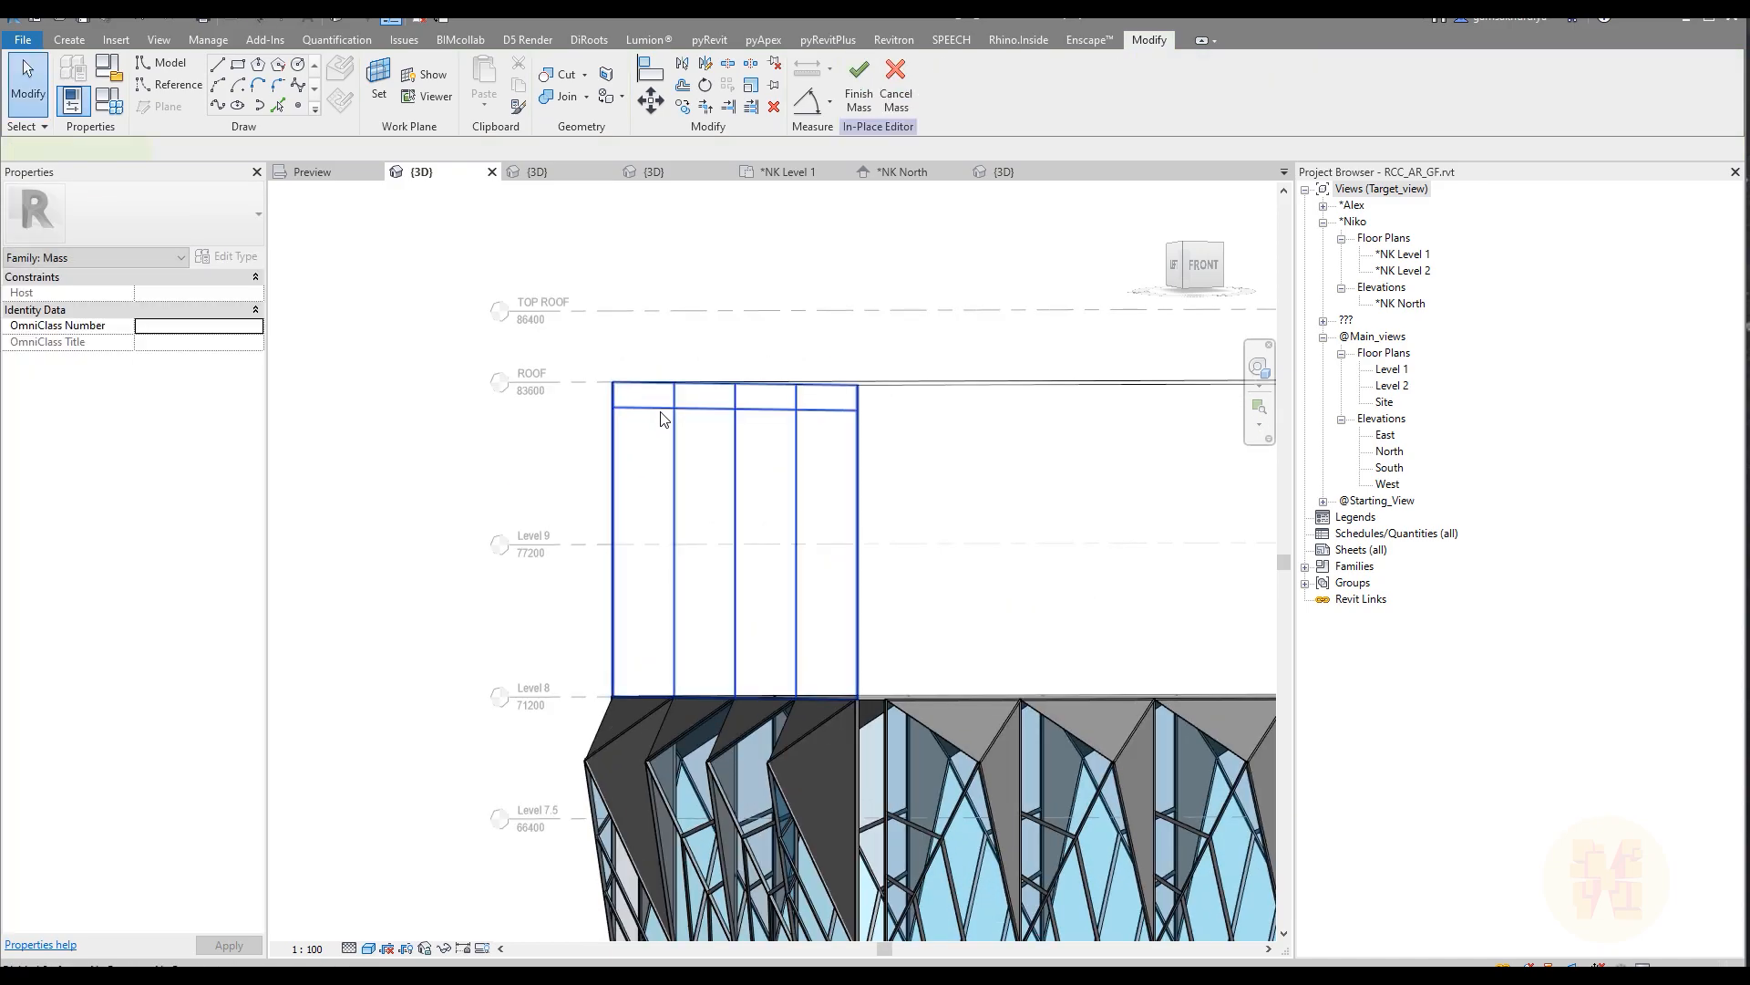
Step: Set the U grid distance of the upper form's divided left face to 11900
{"action": "left_click", "coordinate": [663, 414]}
{"action": "left_click", "coordinate": [194, 358]}
{"action": "type", "text": "11900"}
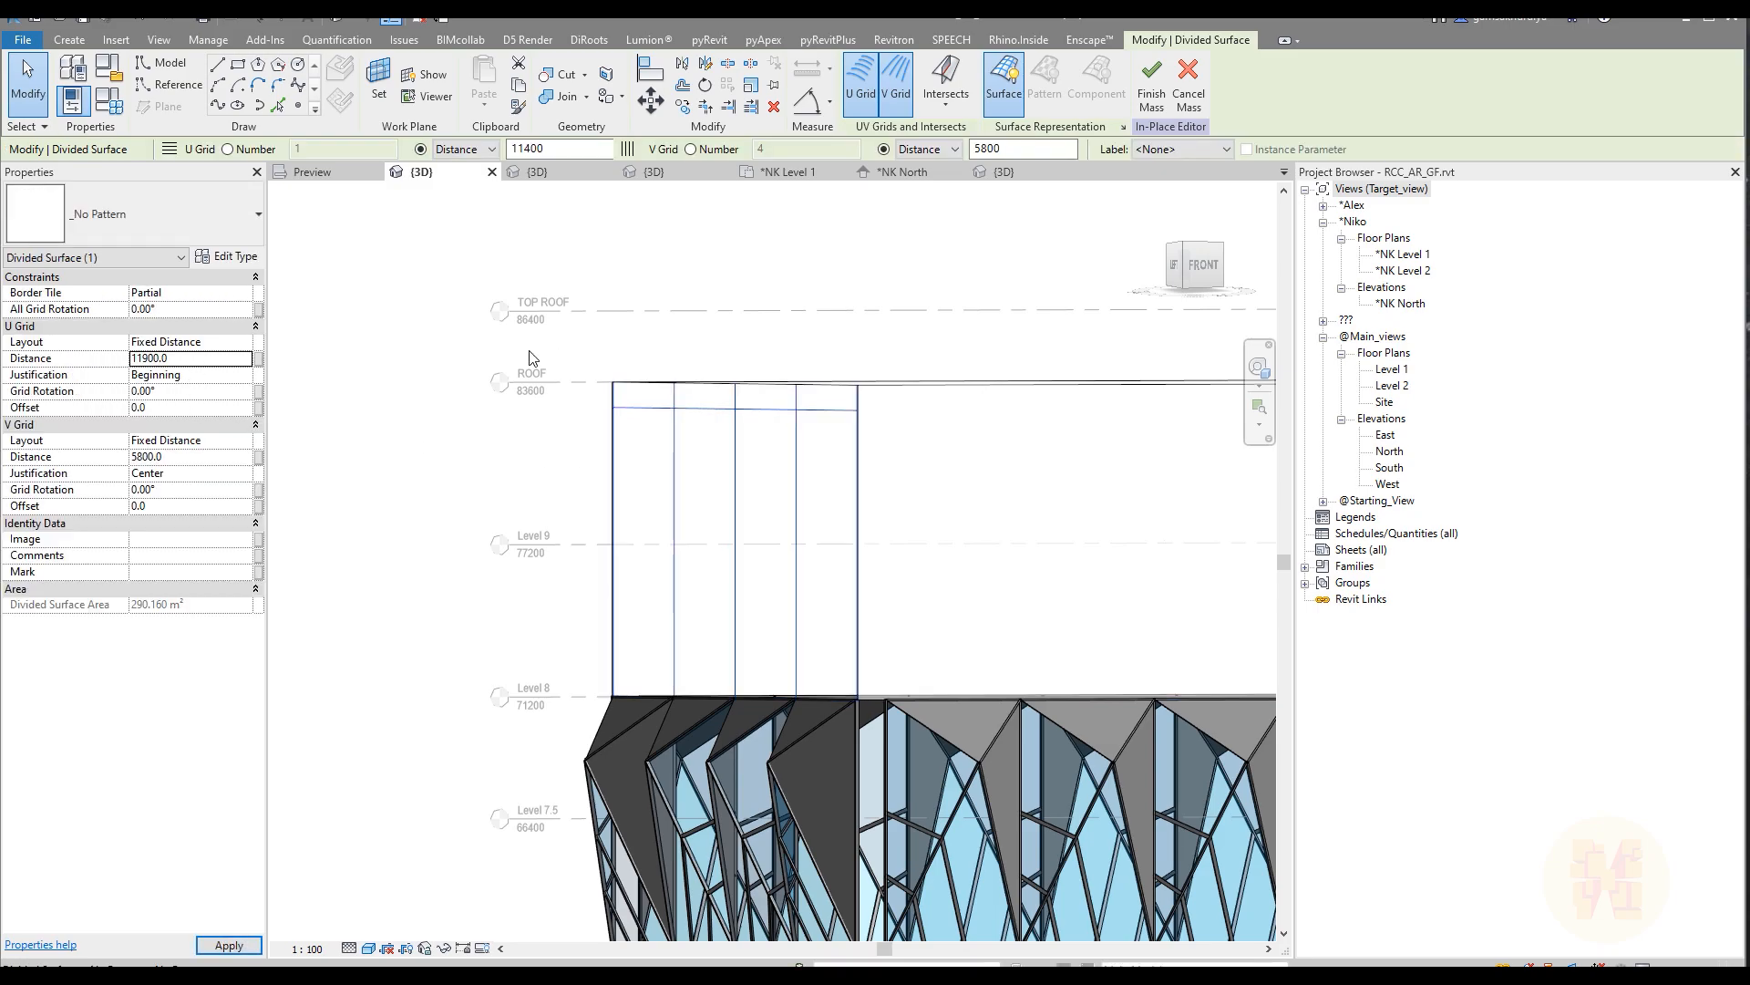
{"action": "key", "text": "Return"}
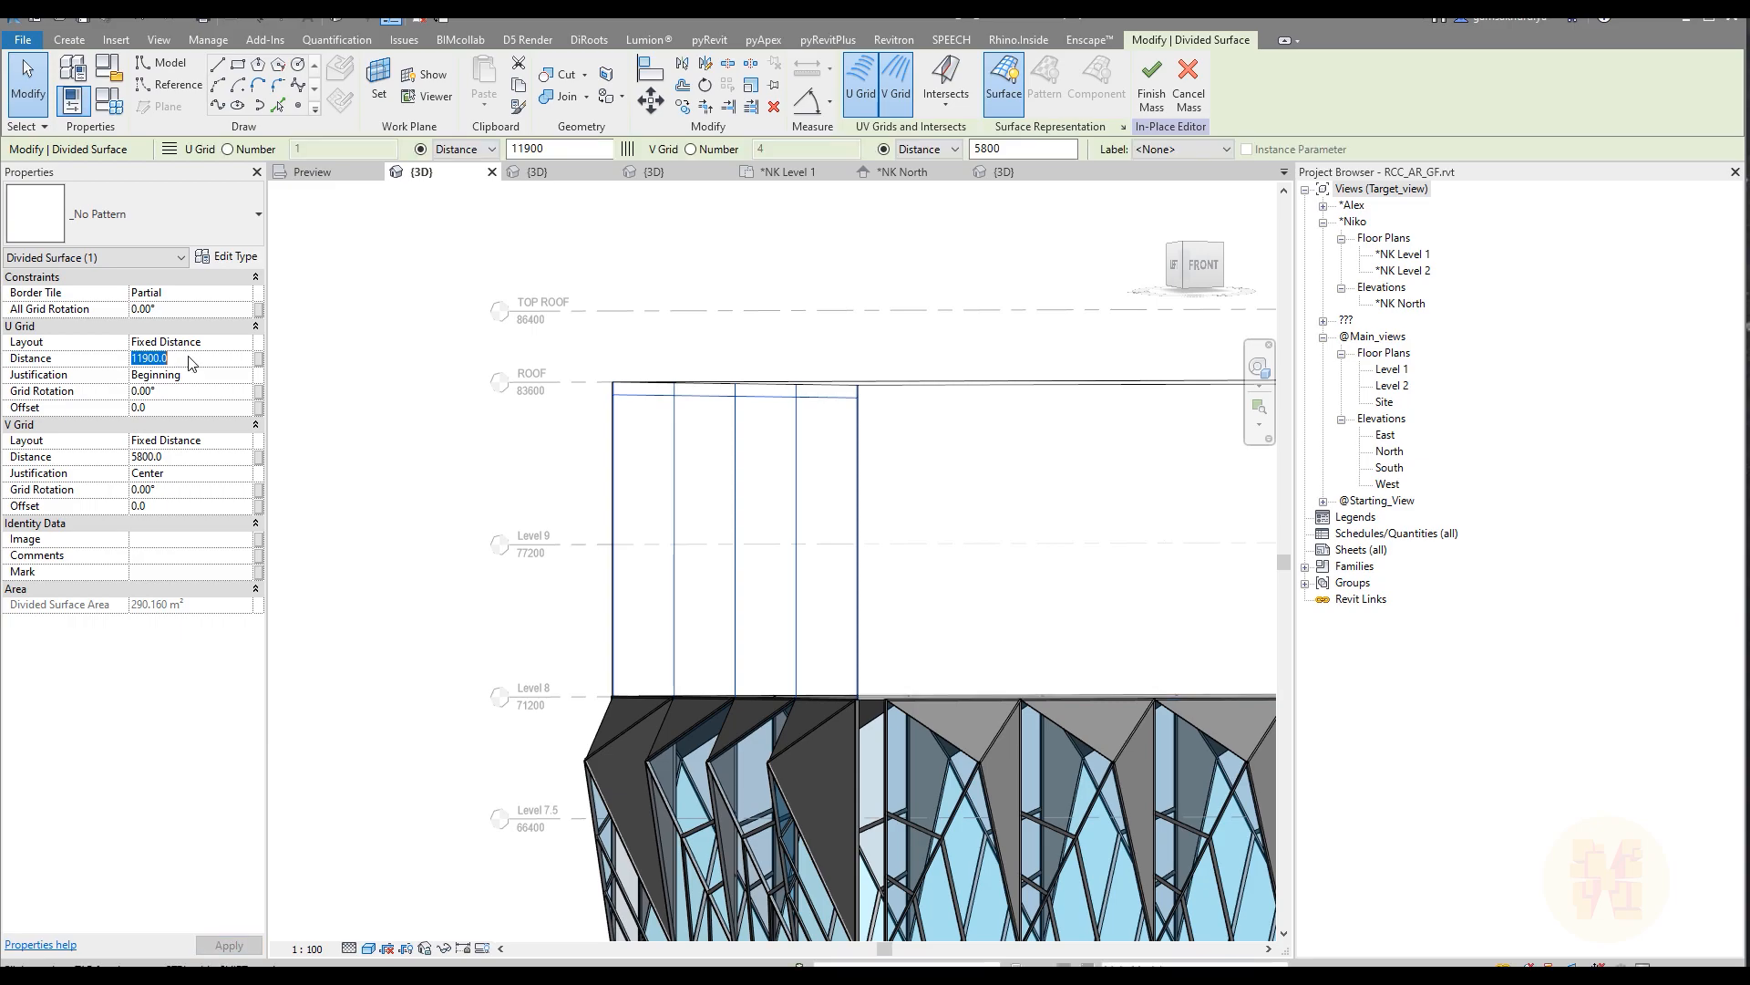
Step: Set the U grid distance of the upper form's divided left face to 12400
{"action": "type", "text": "12400"}
{"action": "key", "text": "Return"}
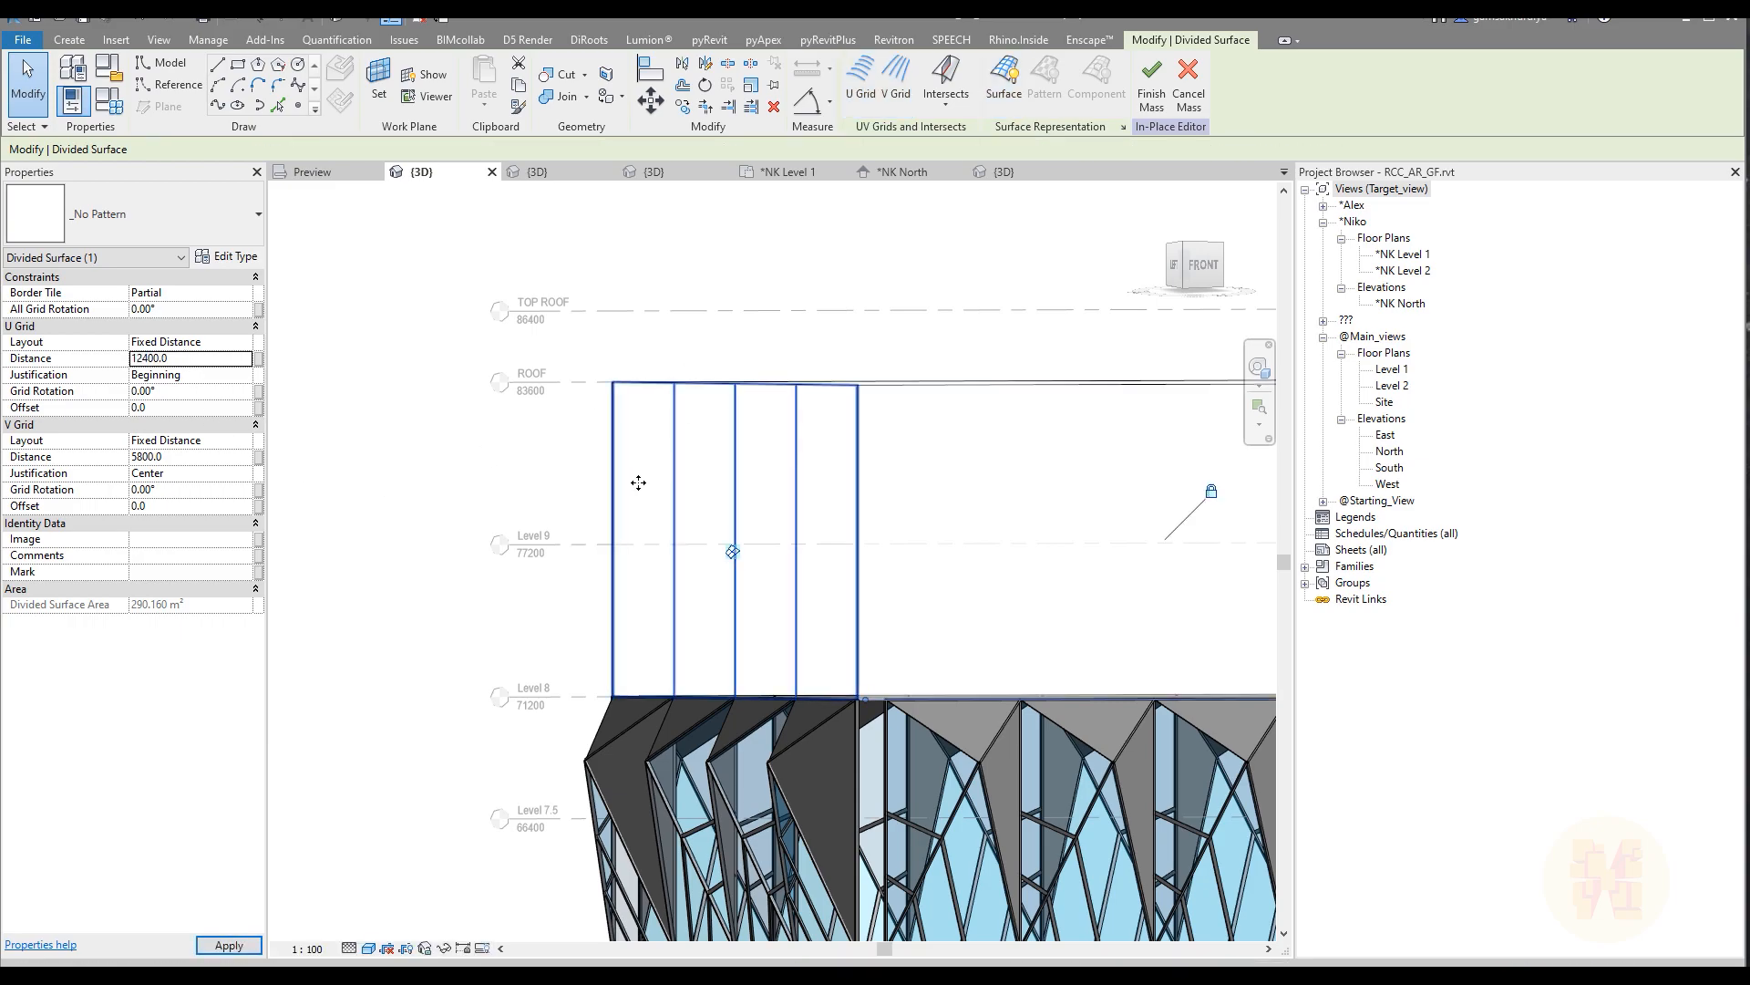
{"action": "scroll", "coordinate": [638, 483], "scroll_direction": "down", "scroll_amount": 2}
{"action": "key", "text": "Escape"}
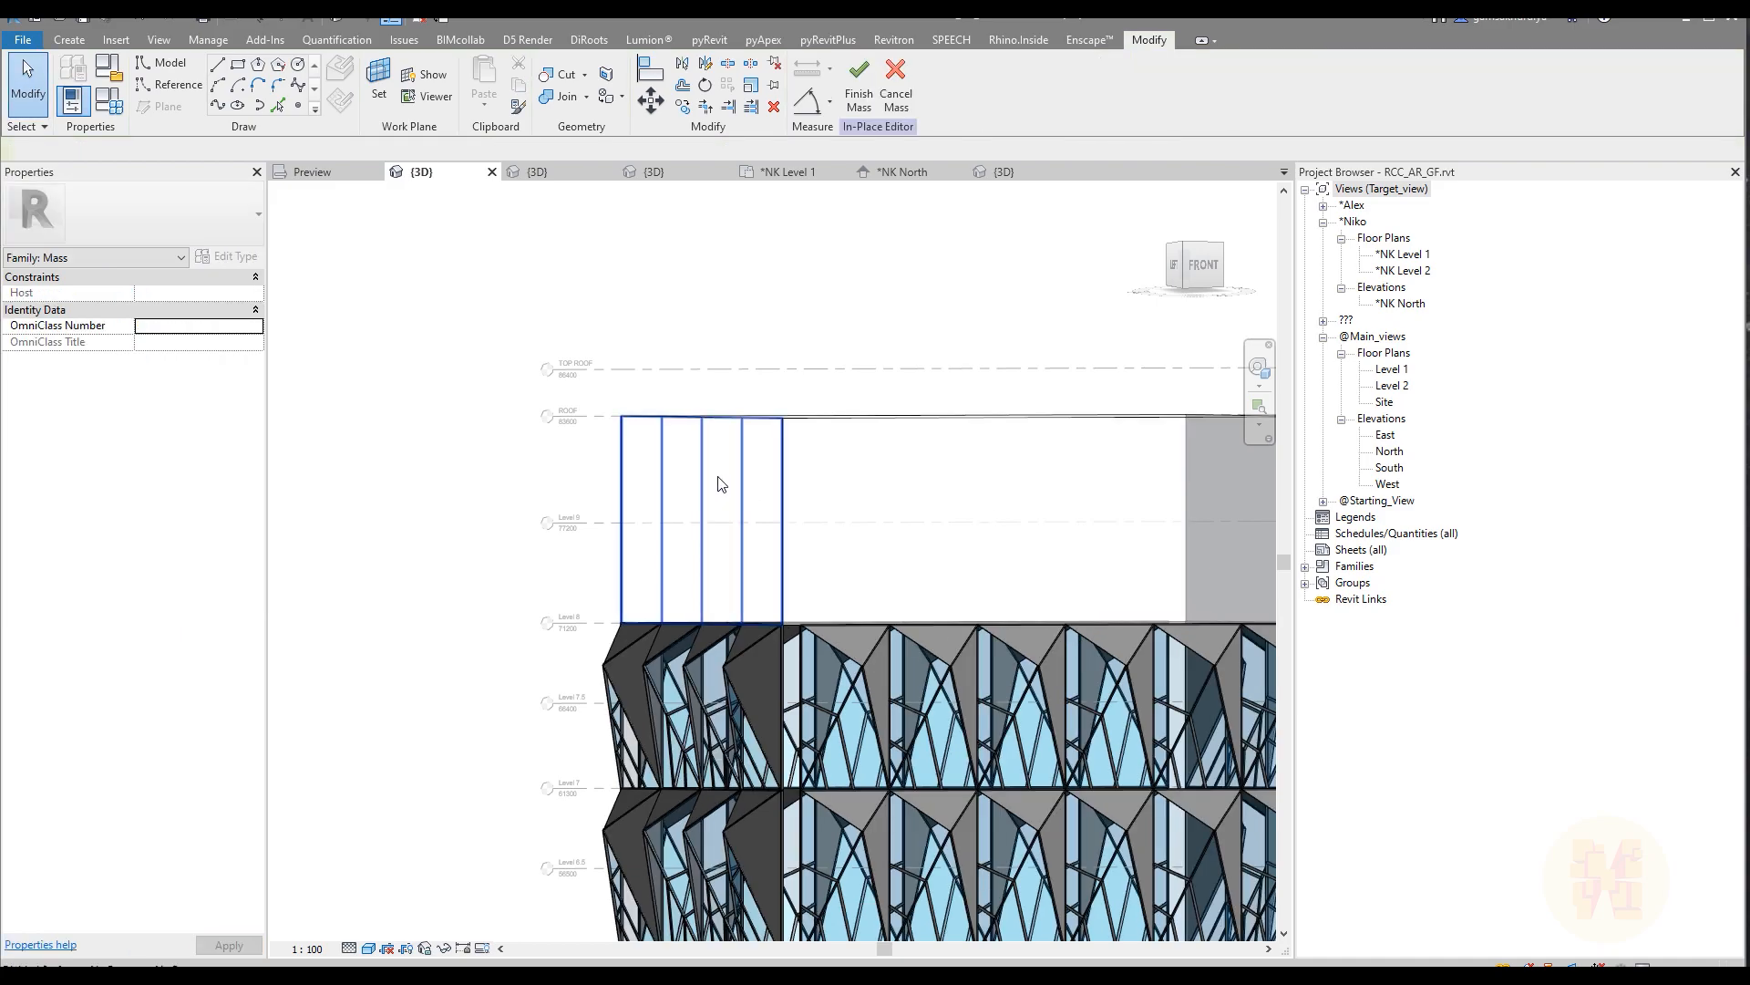
Step: Apply the Rectangle panel component to the divided left face of the upper form
{"action": "left_click", "coordinate": [720, 483]}
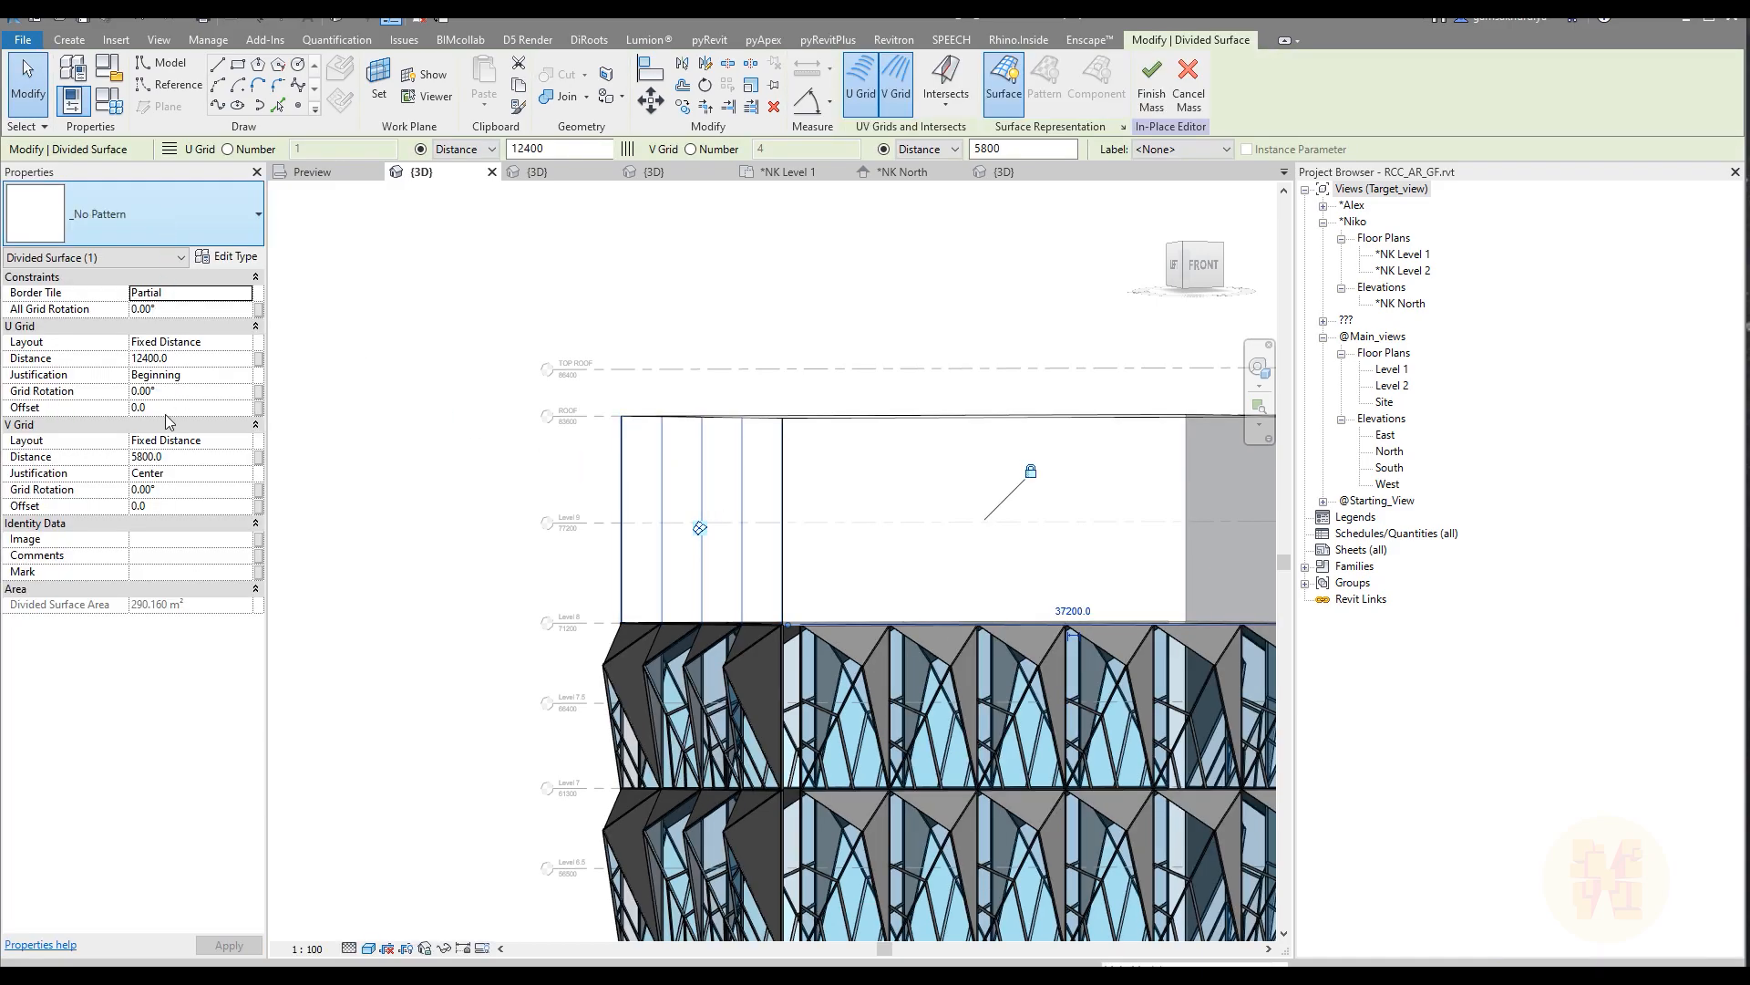
{"action": "left_click", "coordinate": [160, 217]}
{"action": "left_click", "coordinate": [101, 742]}
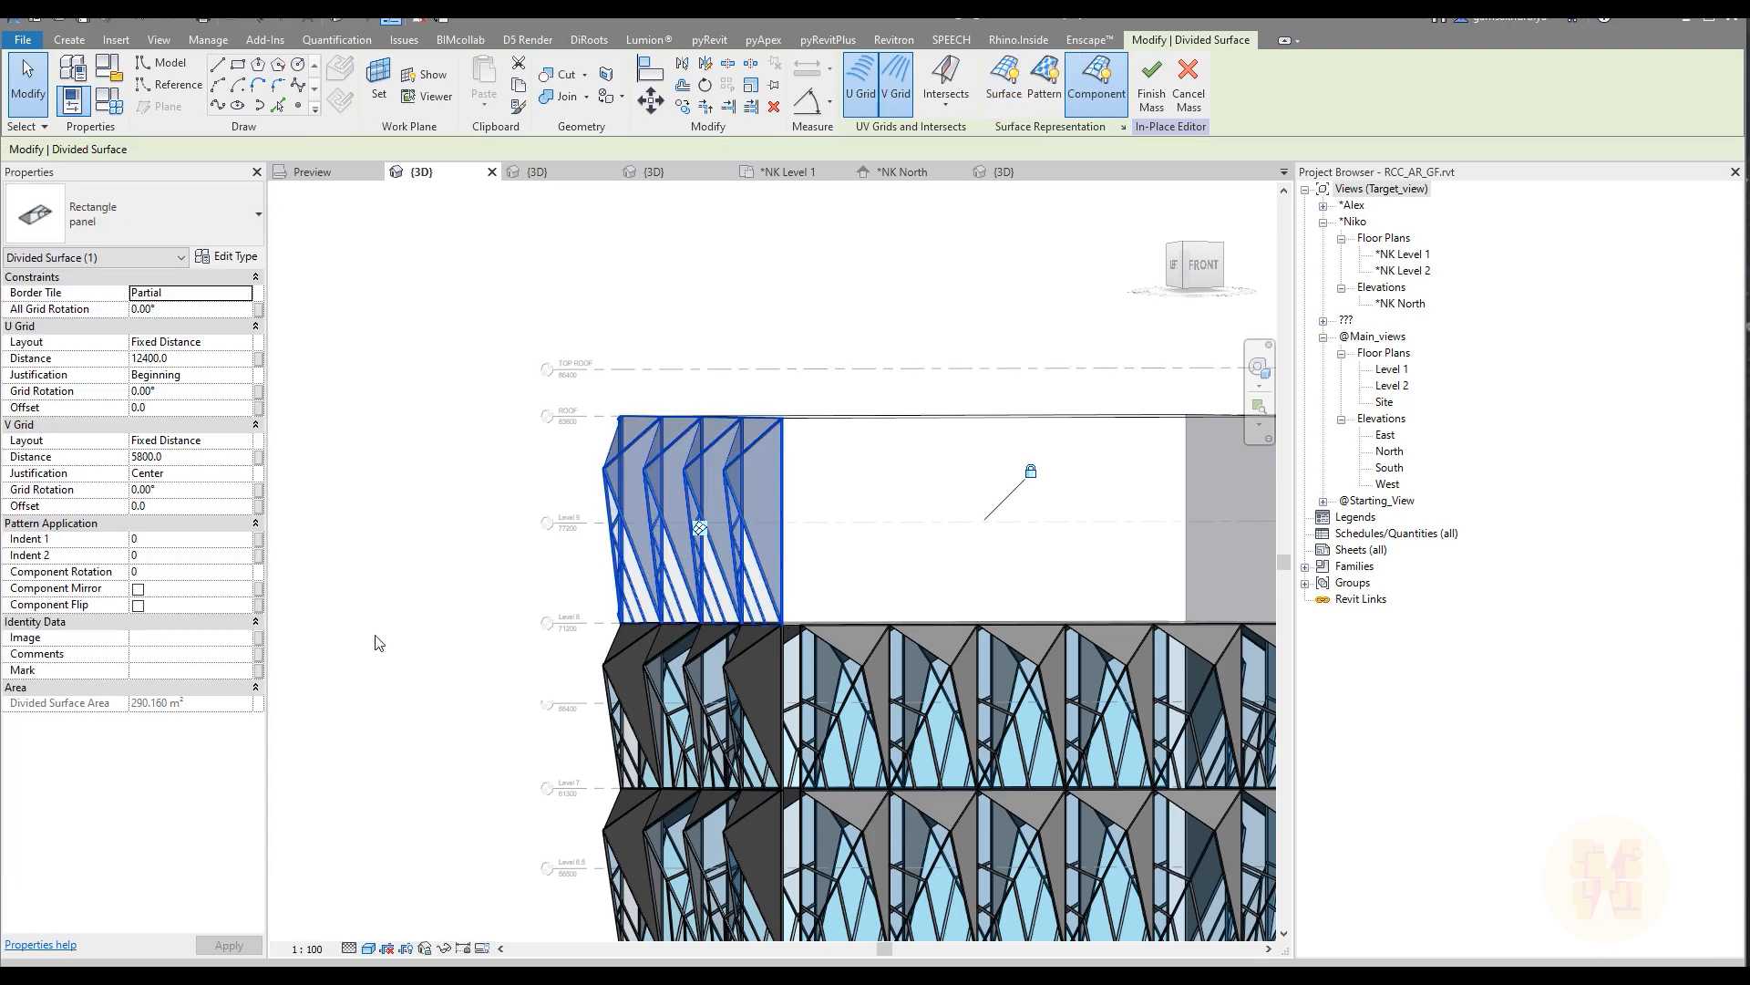
{"action": "middle_click_drag", "start_coordinate": [402, 613], "coordinate": [582, 657], "text": "shift"}
{"action": "key", "text": "Escape"}
Step: Change the two panels nearest the back corner of the upper form's left face to panel_type 2
{"action": "key", "text": "Tab"}
{"action": "key", "text": "Tab"}
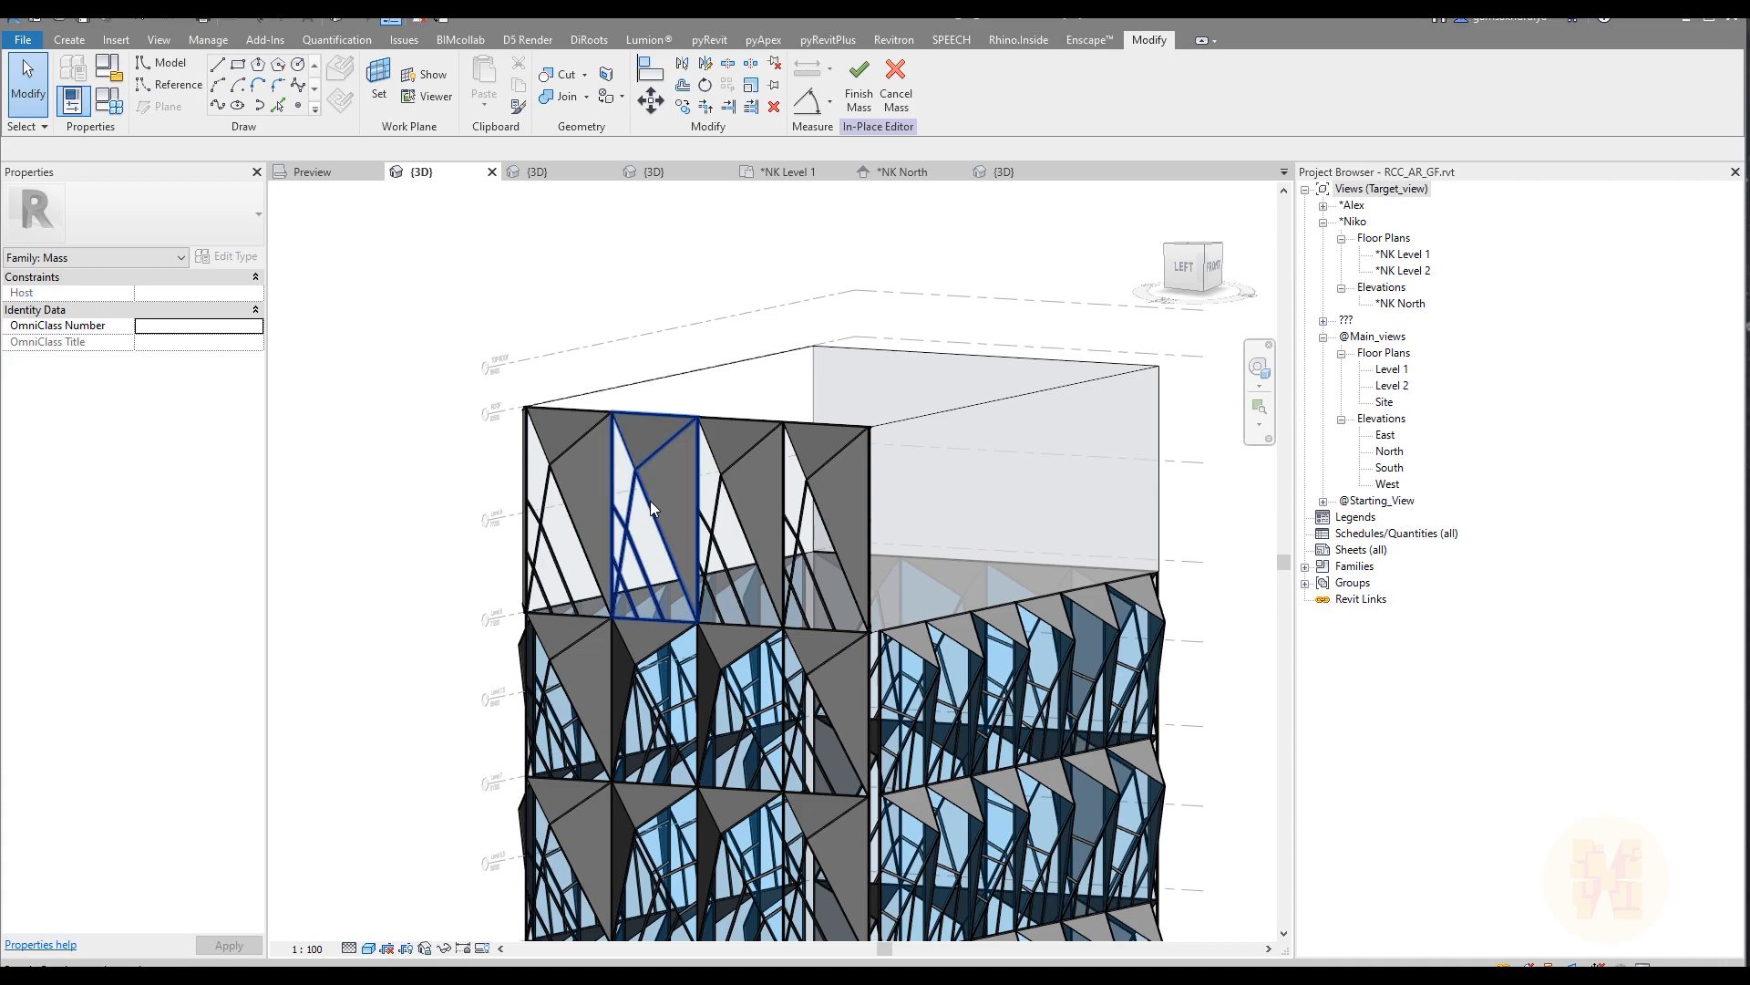
{"action": "left_click", "coordinate": [649, 501]}
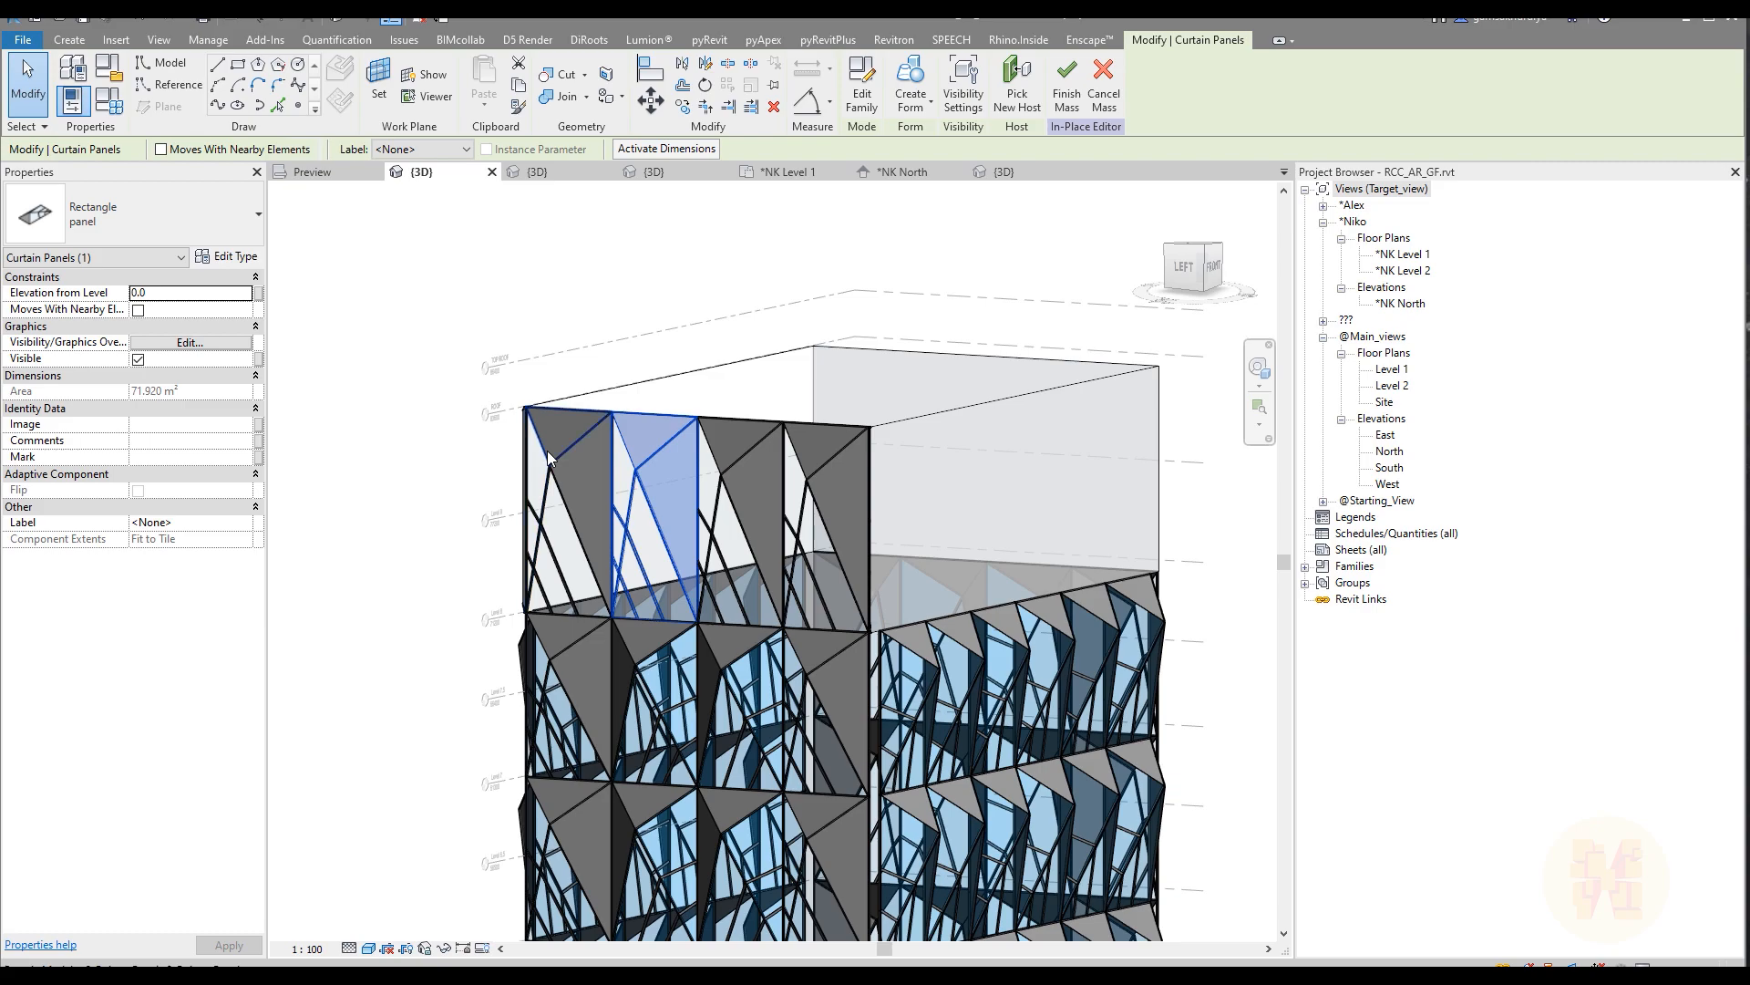
{"action": "left_click", "coordinate": [549, 452], "text": "ctrl"}
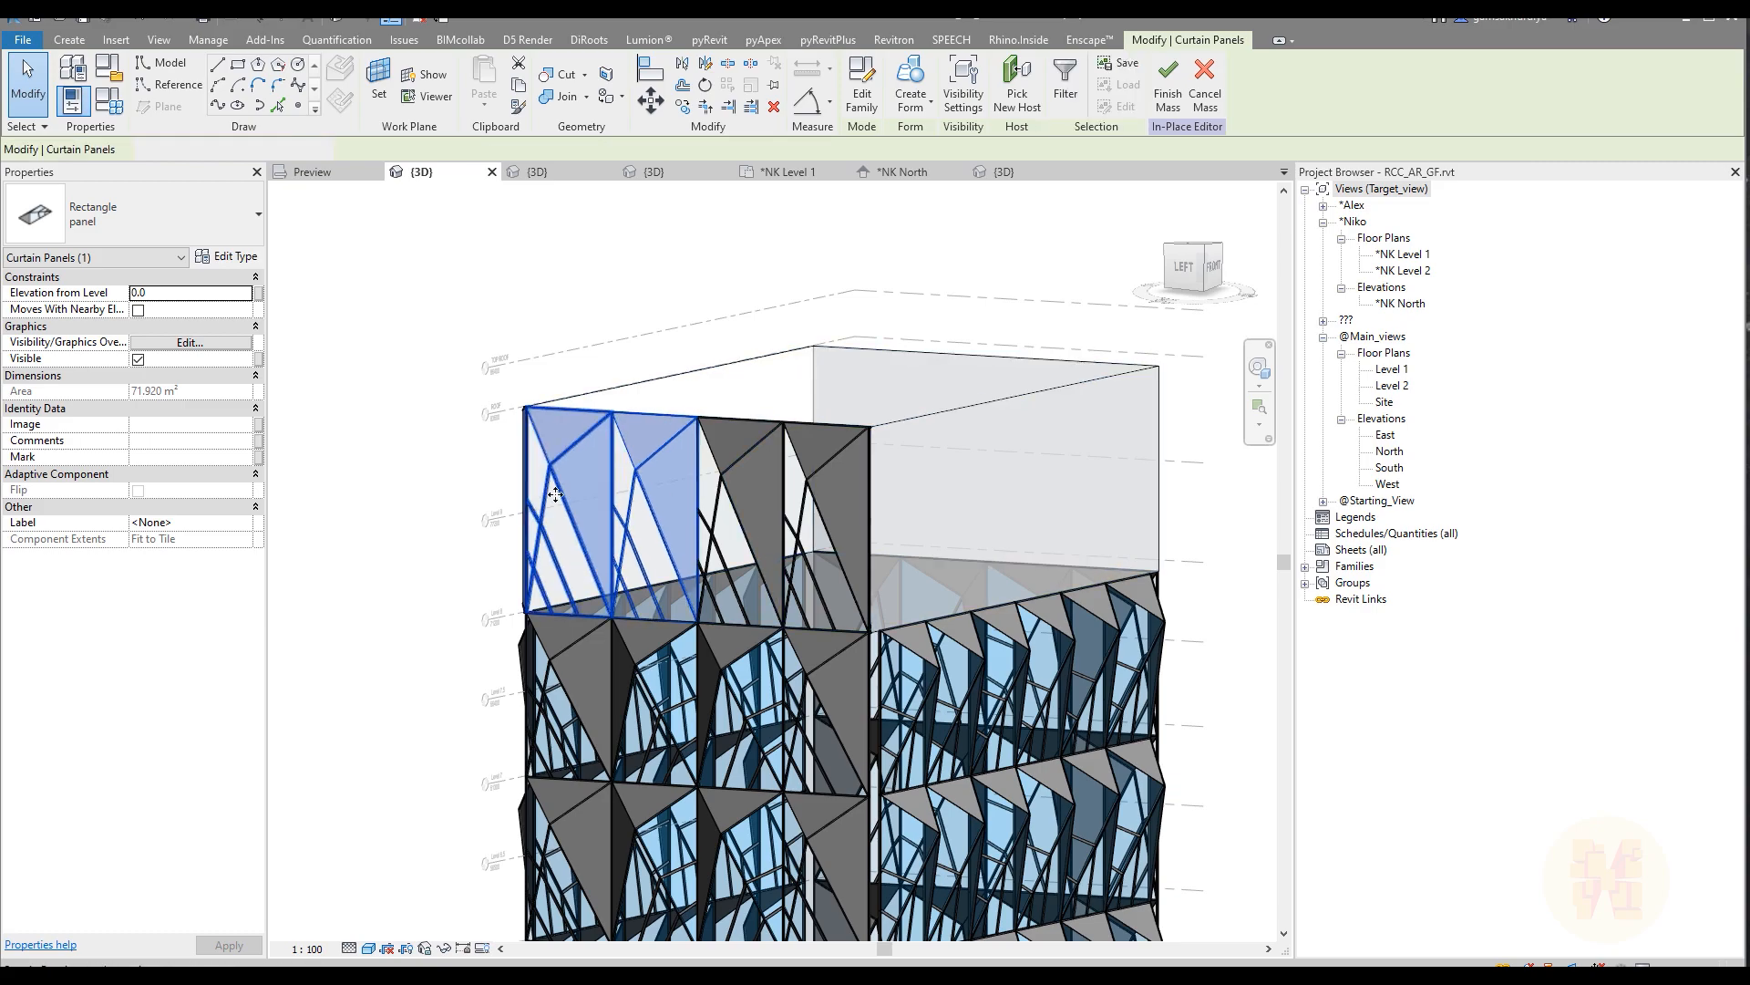
{"action": "left_click", "coordinate": [217, 221]}
{"action": "left_click", "coordinate": [110, 339]}
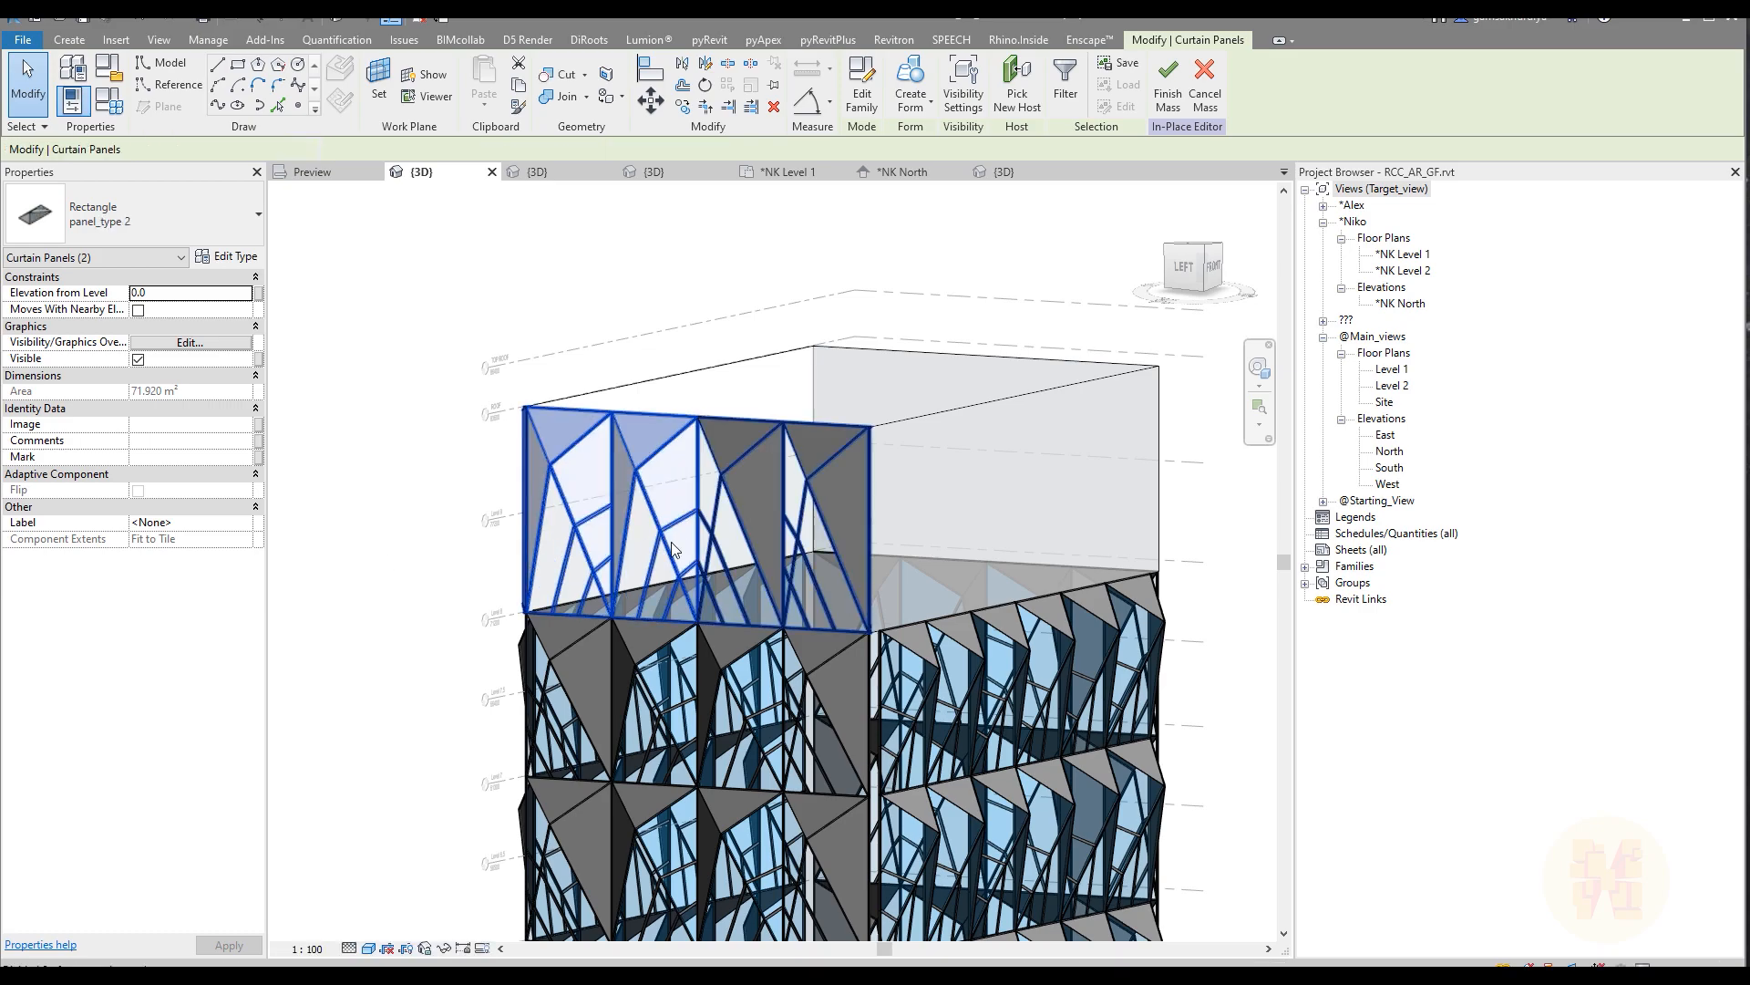
{"action": "left_click", "coordinate": [379, 566]}
Step: Check the tower's top in the Preview reference image and divide the surface of the upper form's front face
{"action": "left_click", "coordinate": [313, 171]}
{"action": "scroll", "coordinate": [631, 476], "scroll_direction": "down", "scroll_amount": 3}
{"action": "scroll", "coordinate": [755, 290], "scroll_direction": "up", "scroll_amount": 5}
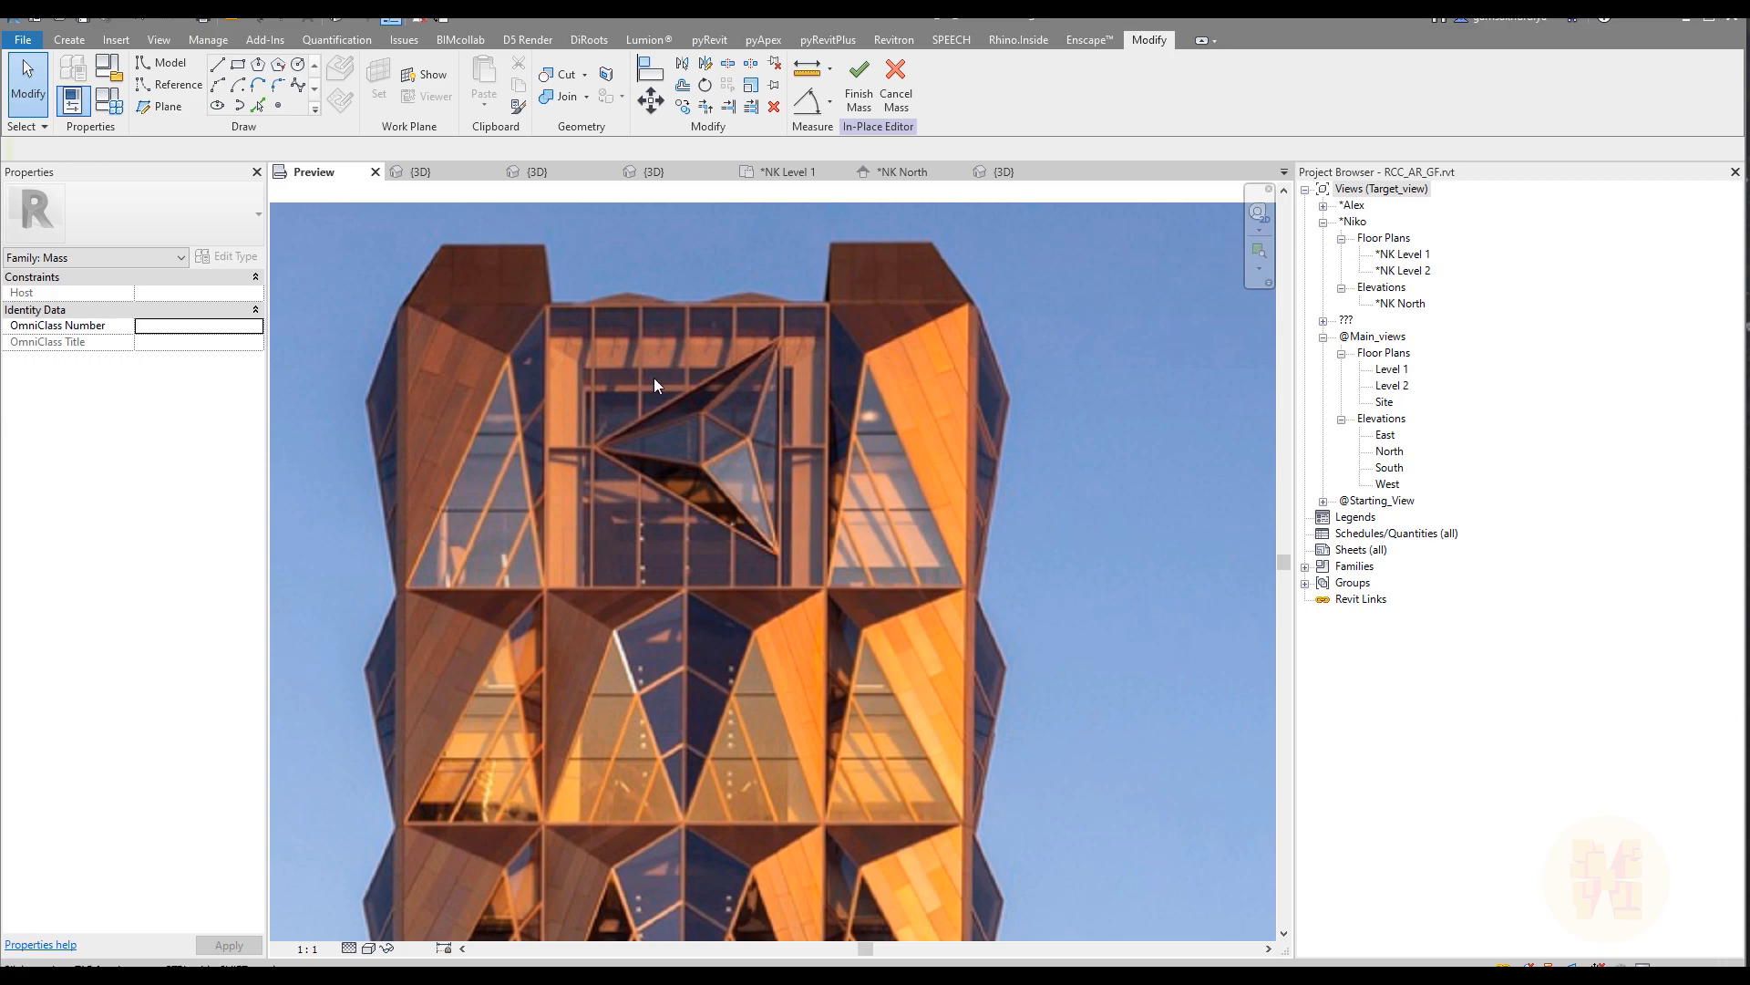
{"action": "left_click", "coordinate": [425, 173]}
{"action": "middle_click_drag", "start_coordinate": [880, 592], "coordinate": [528, 614], "text": "shift"}
{"action": "scroll", "coordinate": [719, 576], "scroll_direction": "up", "scroll_amount": 5}
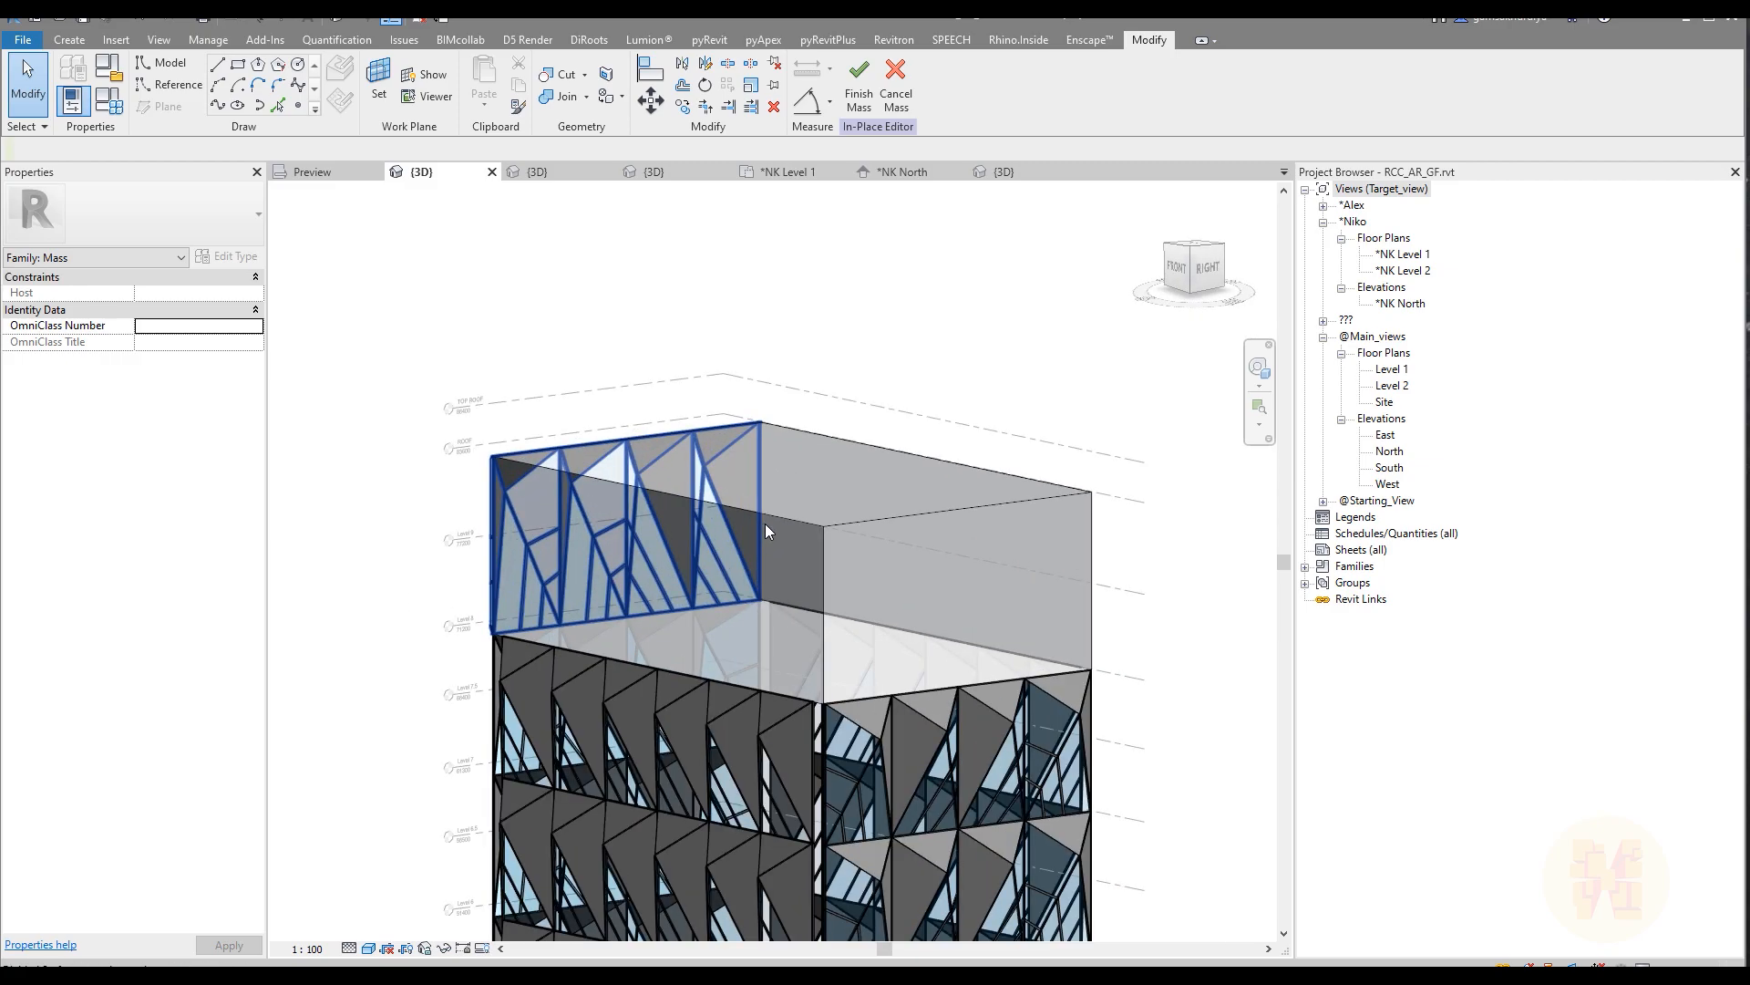
{"action": "key", "text": "Tab"}
{"action": "key", "text": "Tab"}
{"action": "key", "text": "Tab"}
{"action": "key", "text": "Tab"}
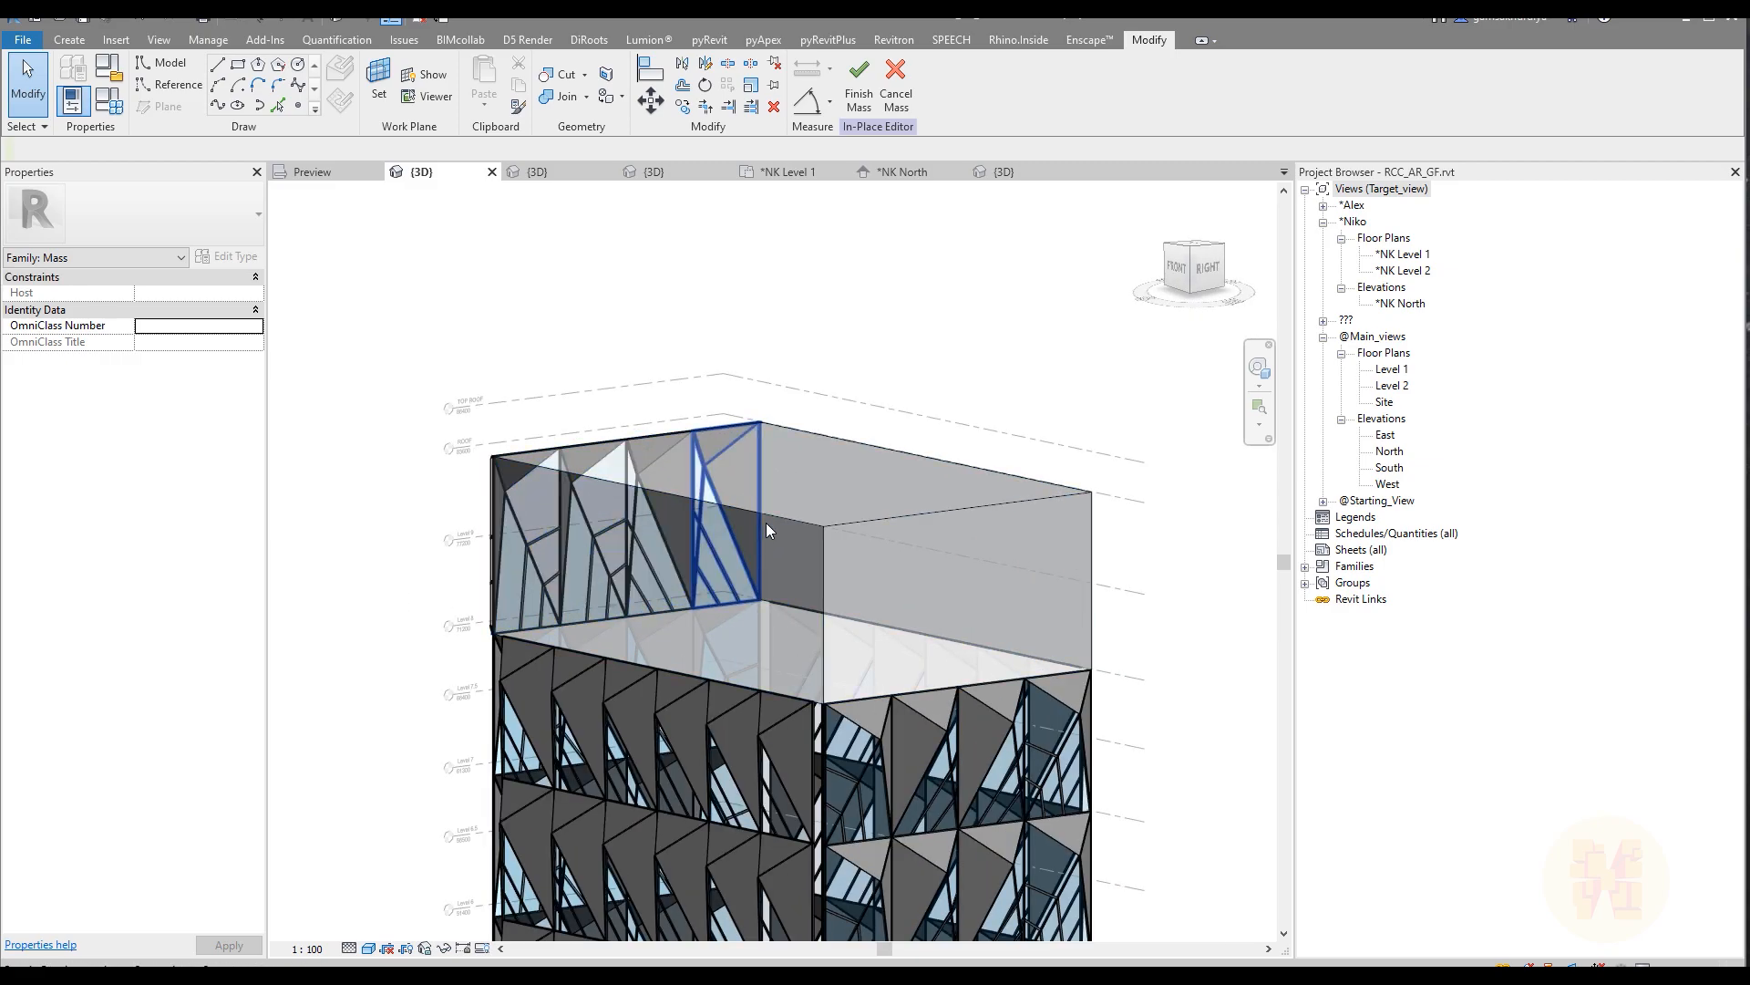
{"action": "key", "text": "Tab"}
{"action": "key", "text": "Tab"}
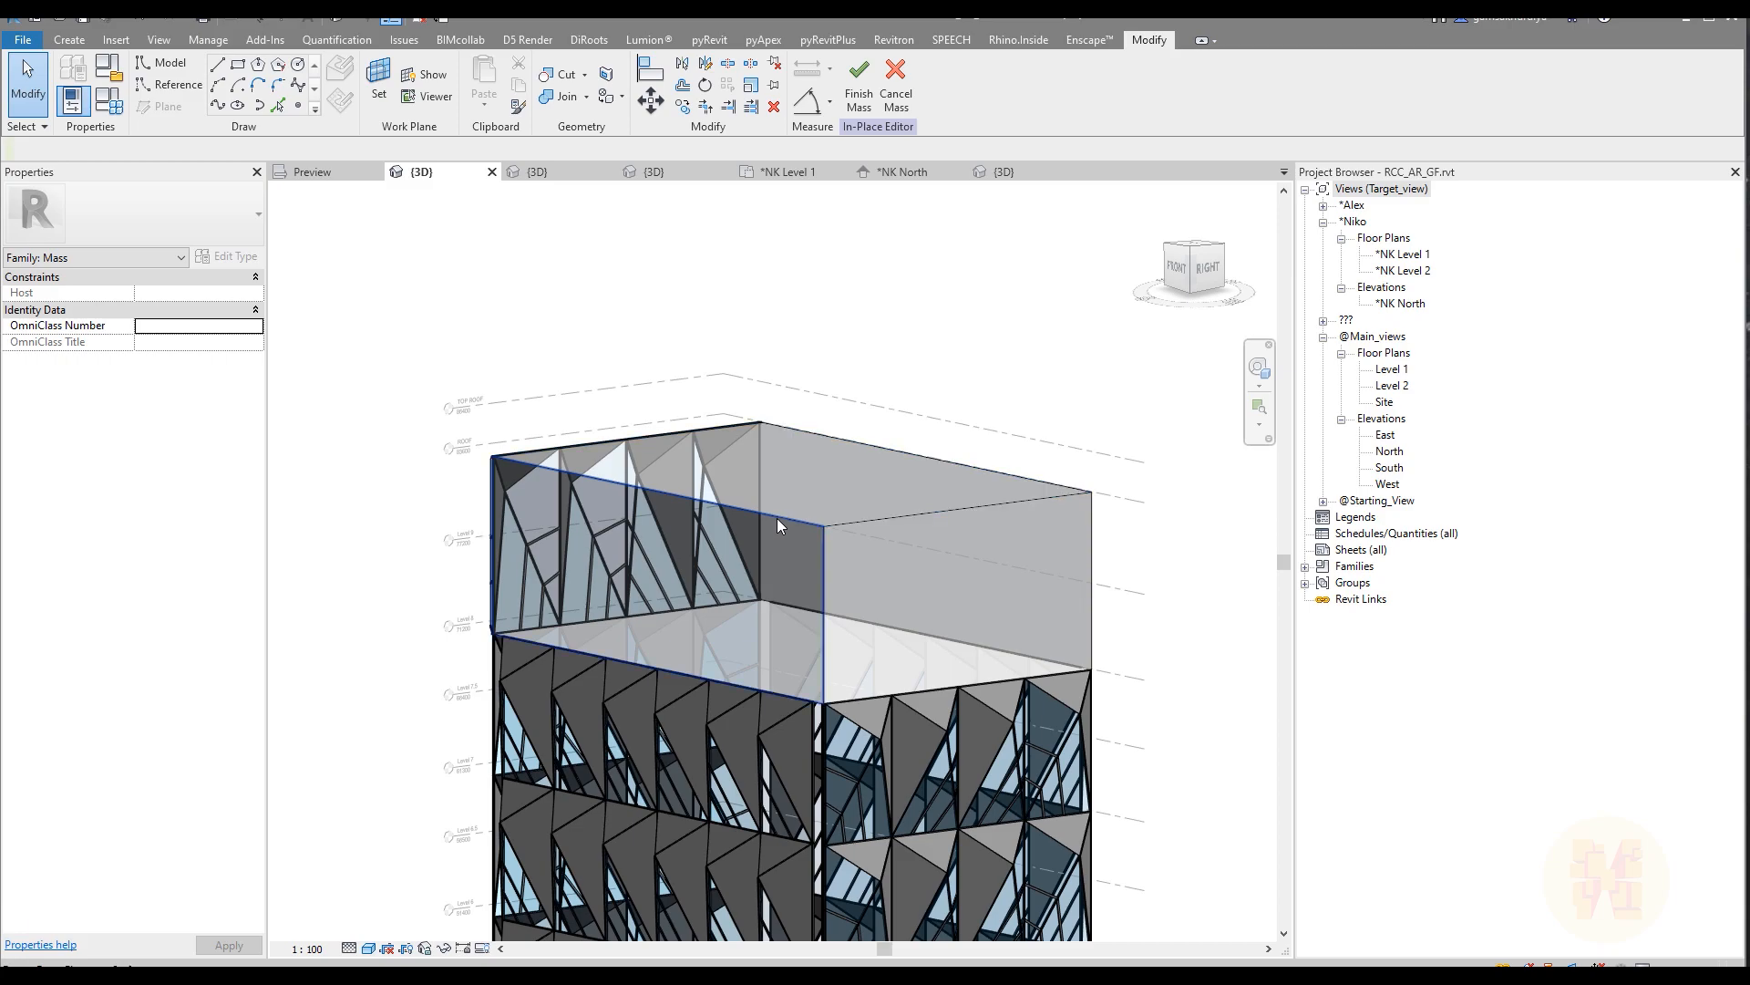
{"action": "left_click", "coordinate": [777, 518]}
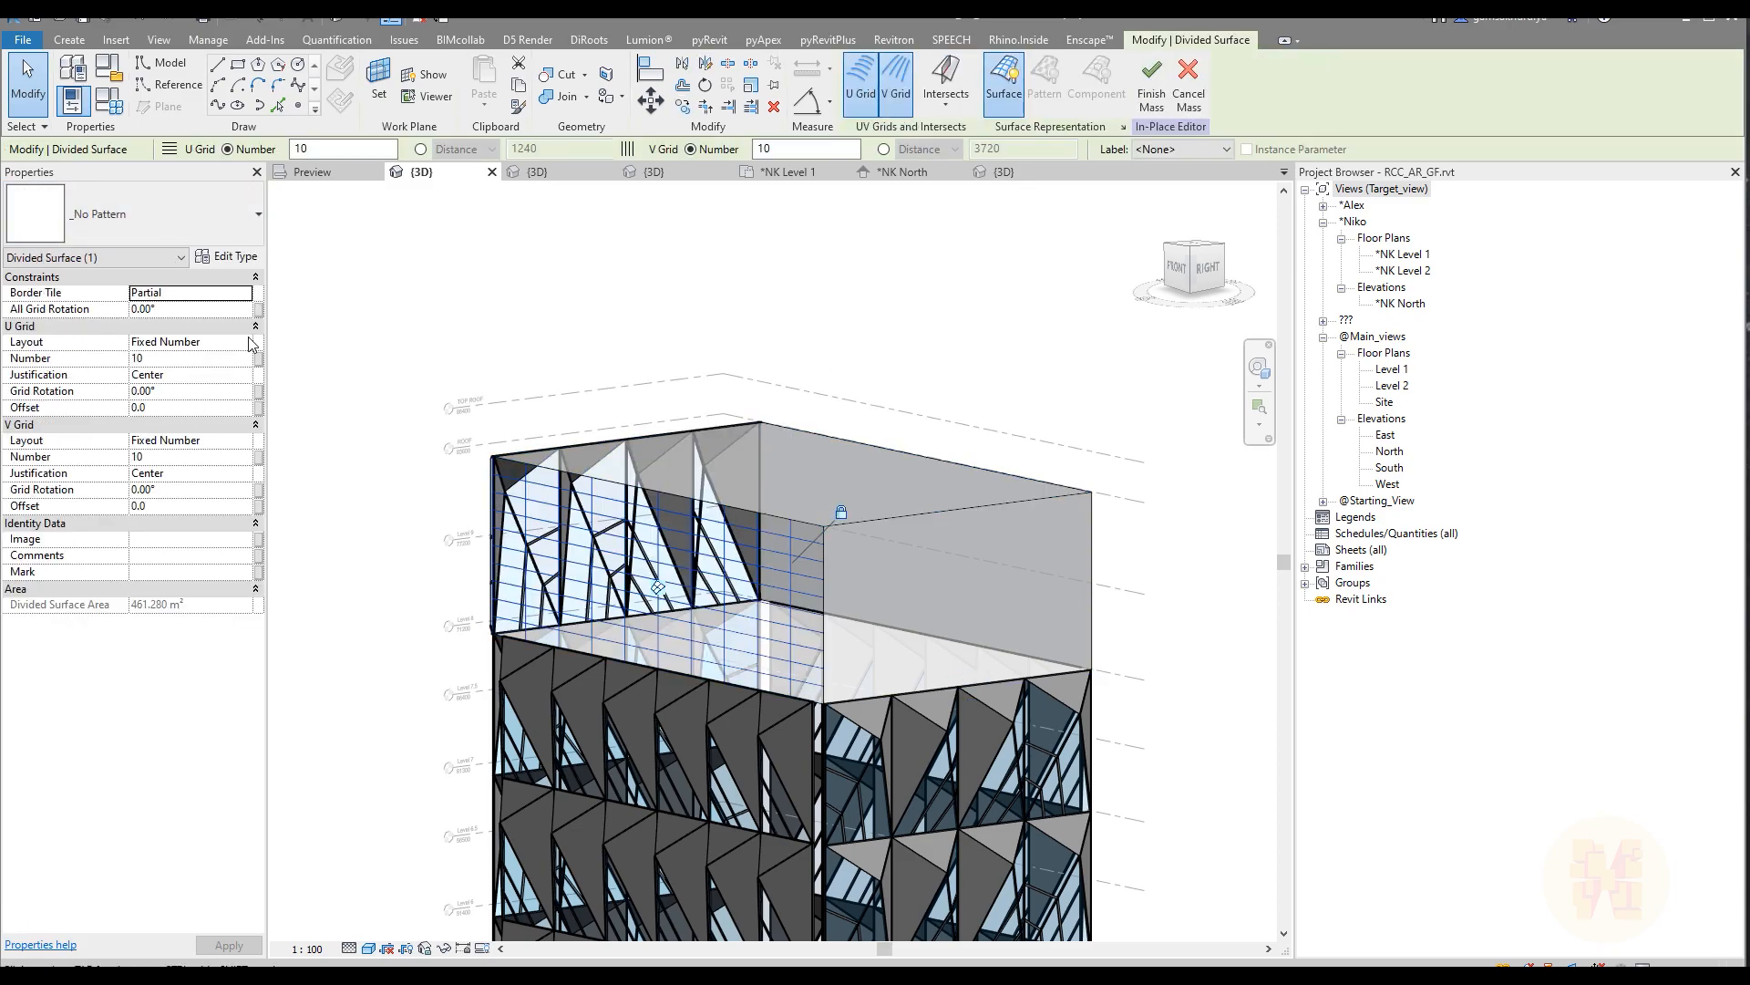
Step: Set the front face's U grid to Fixed Distance with a distance of 12400 and Beginning justification
{"action": "left_click", "coordinate": [252, 342]}
{"action": "left_click", "coordinate": [178, 391]}
{"action": "left_click", "coordinate": [194, 359]}
{"action": "type", "text": "1"}
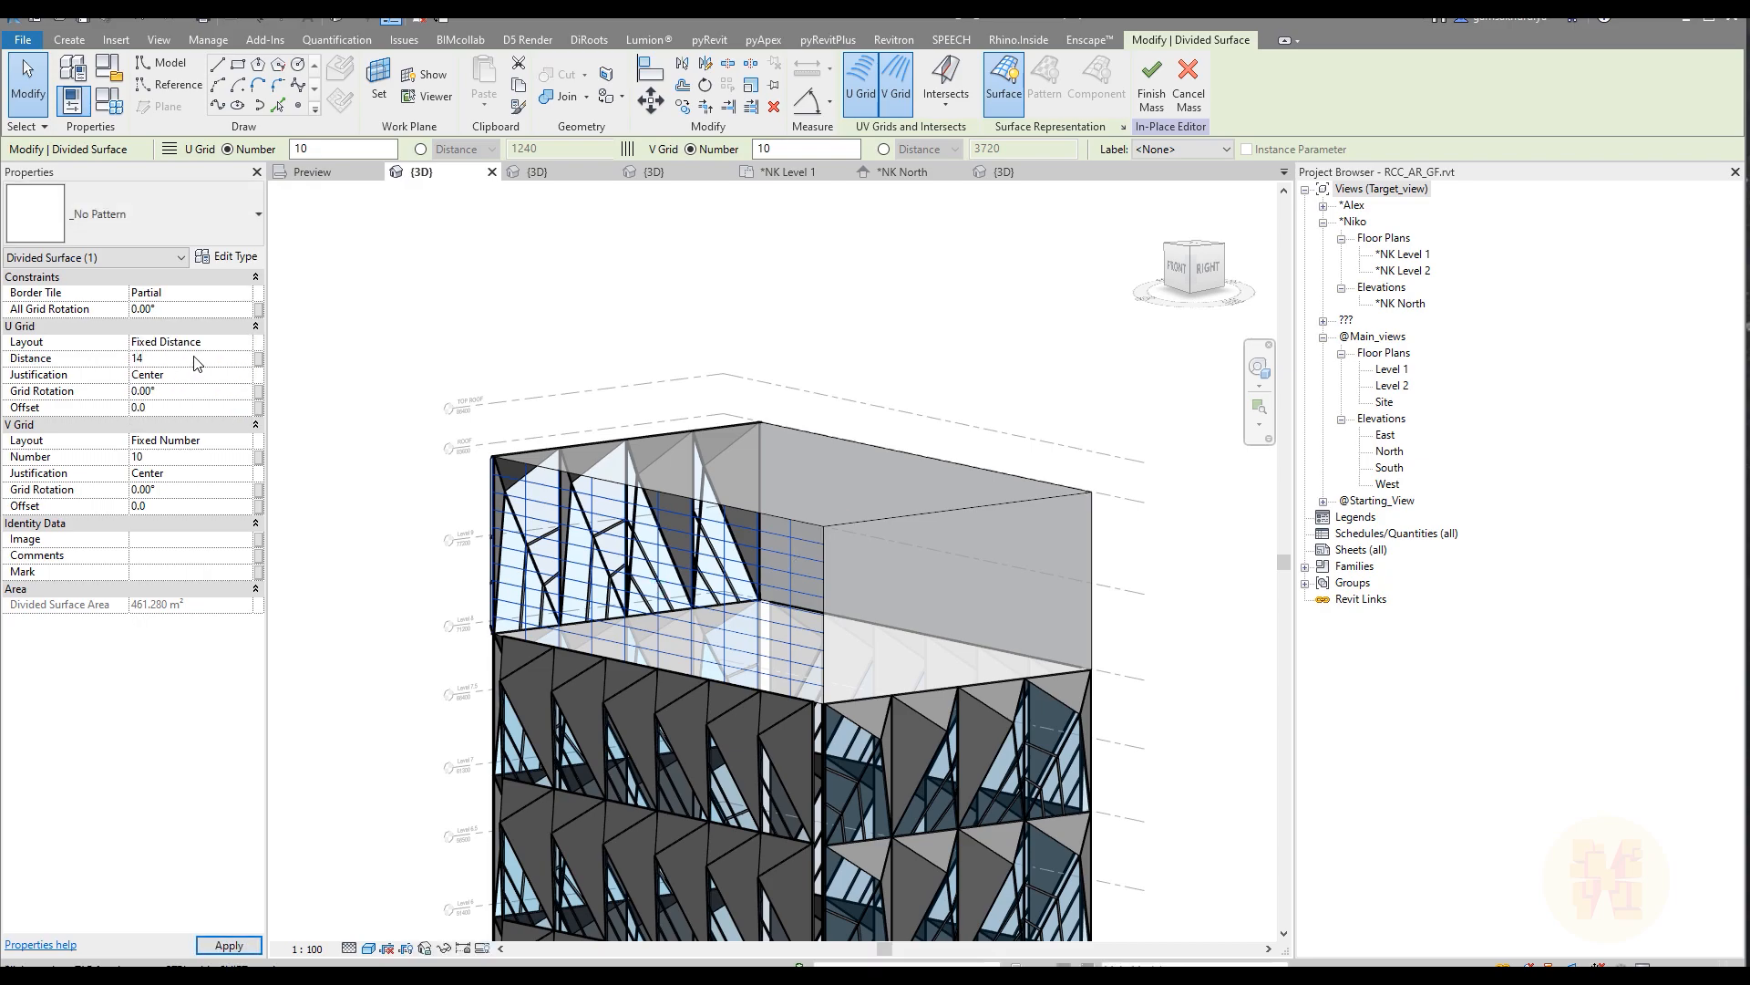
{"action": "type", "text": "2400"}
{"action": "left_click", "coordinate": [244, 375]}
{"action": "left_click", "coordinate": [245, 375]}
{"action": "left_click", "coordinate": [155, 392]}
Step: Set the front face's V grid to Fixed Distance with a distance of 5800
{"action": "left_click", "coordinate": [246, 442]}
{"action": "left_click", "coordinate": [150, 487]}
{"action": "left_click", "coordinate": [214, 457]}
{"action": "type", "text": "5800"}
{"action": "key", "text": "Return"}
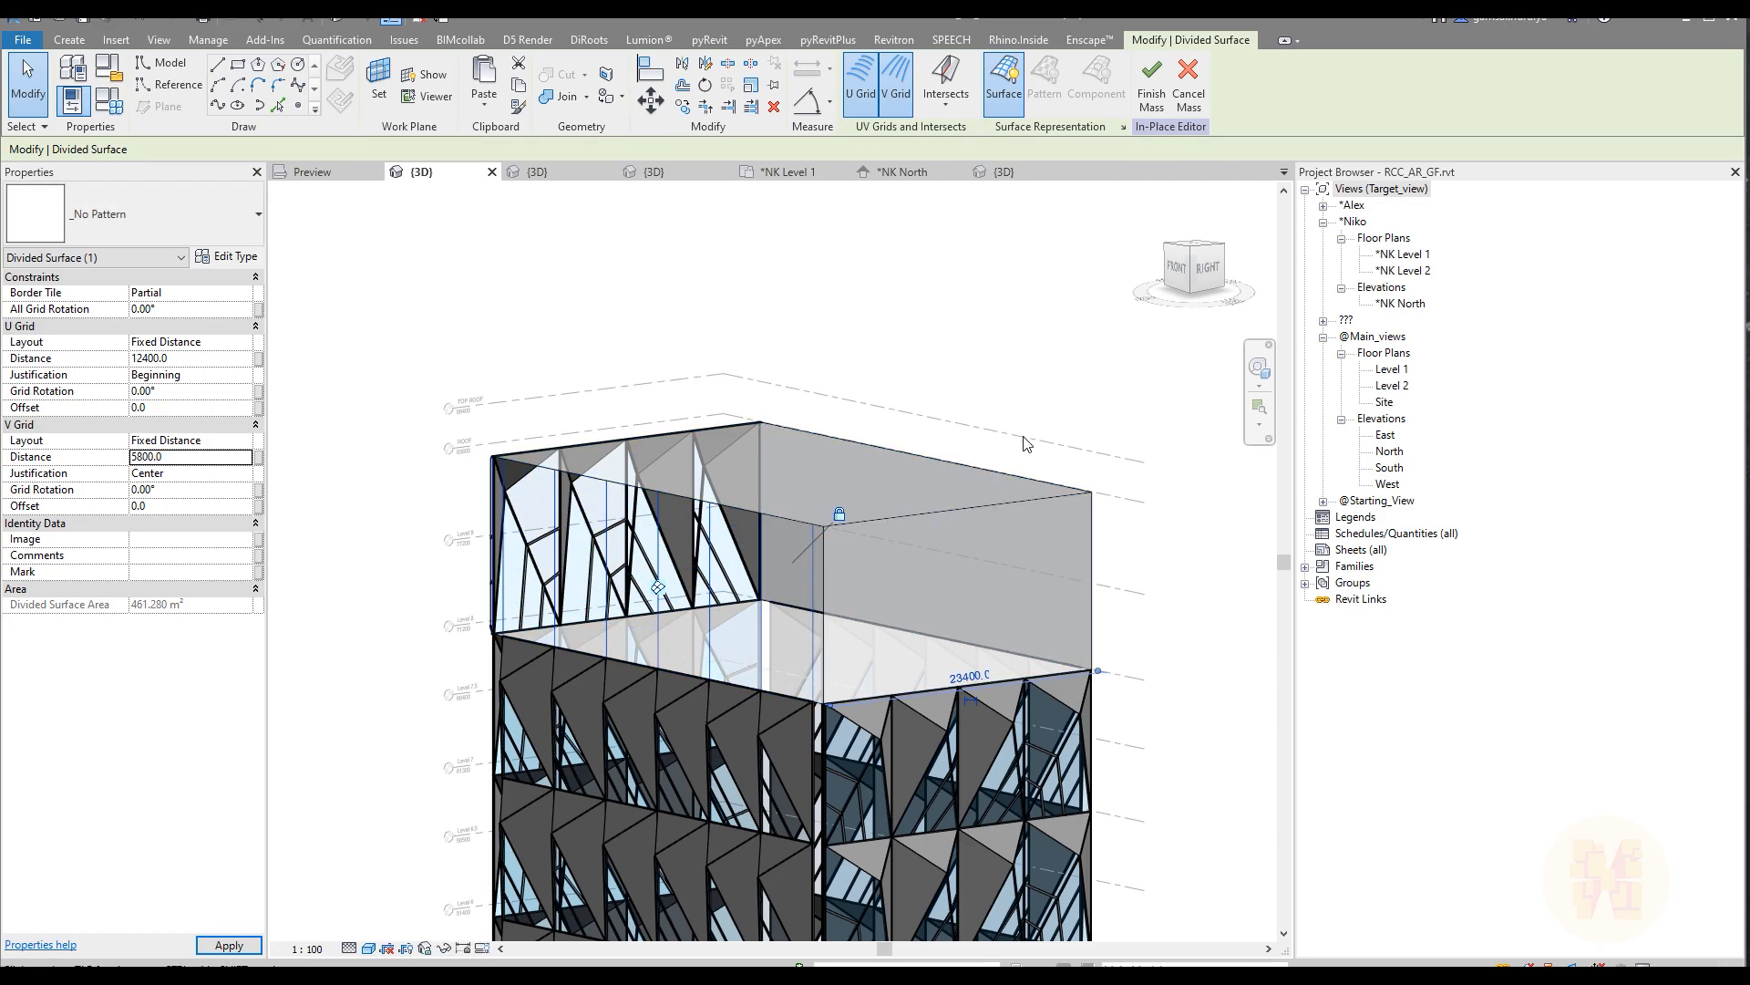
Step: Divide the surfaces of the upper form's right and back faces together
{"action": "left_click", "coordinate": [1042, 509]}
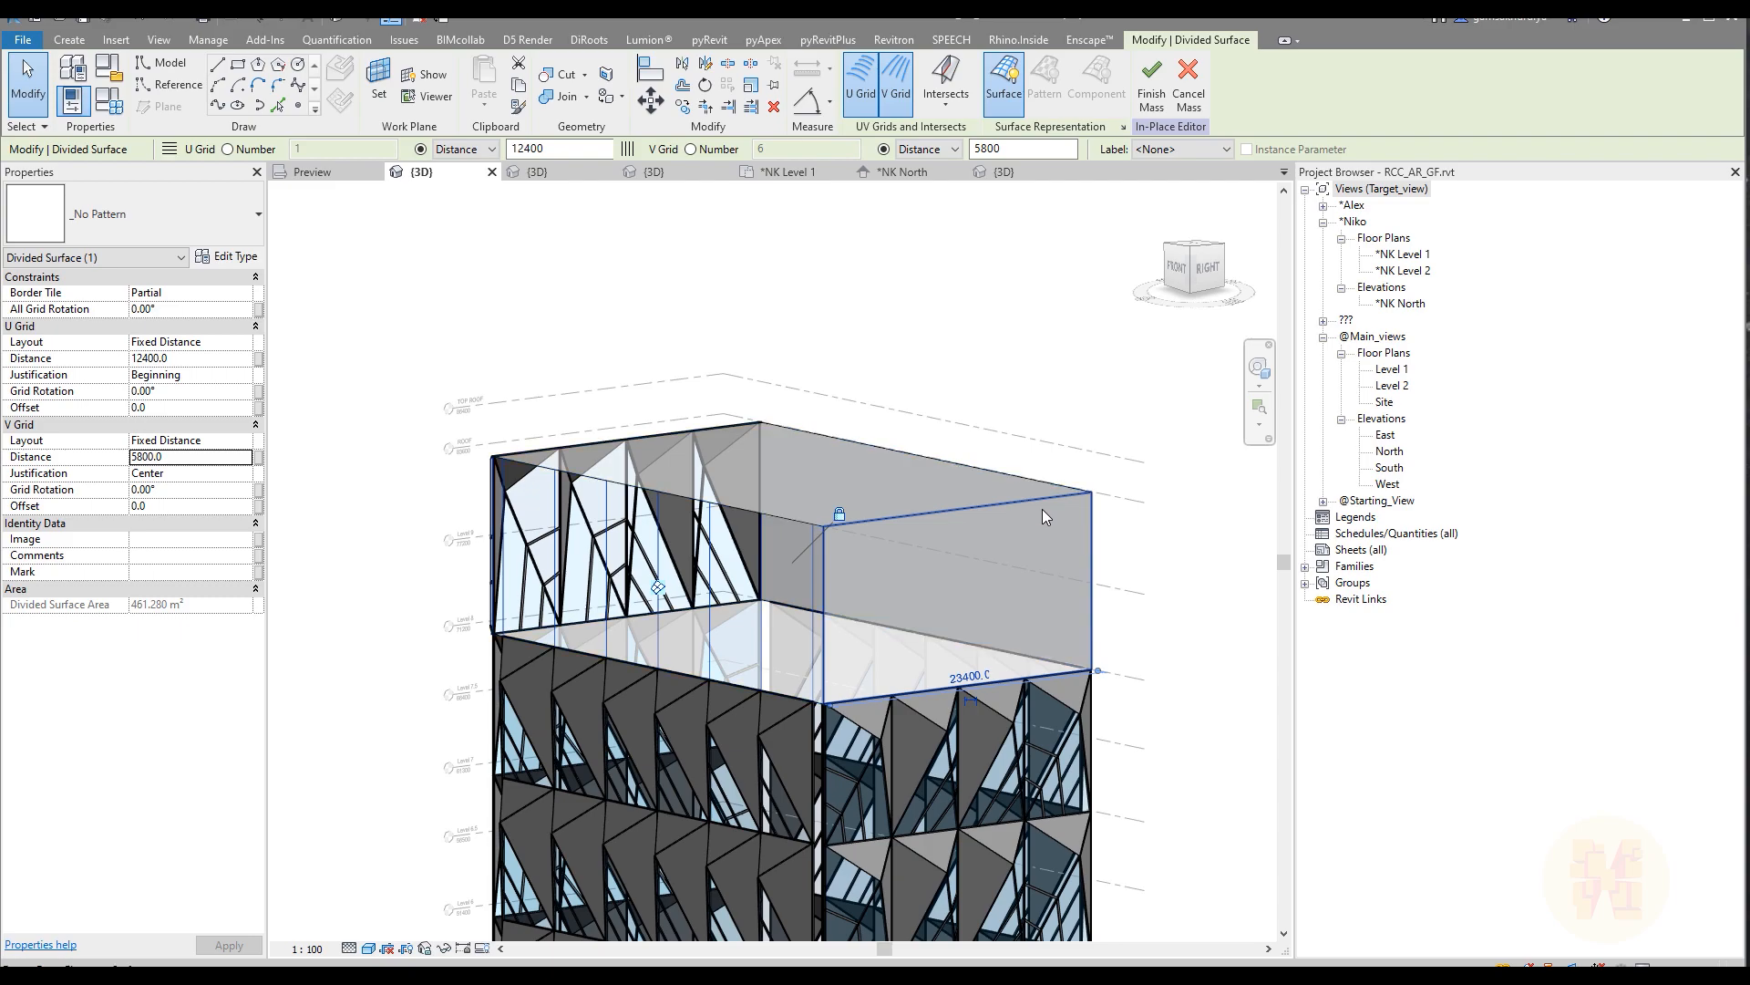
{"action": "left_click", "coordinate": [1021, 474]}
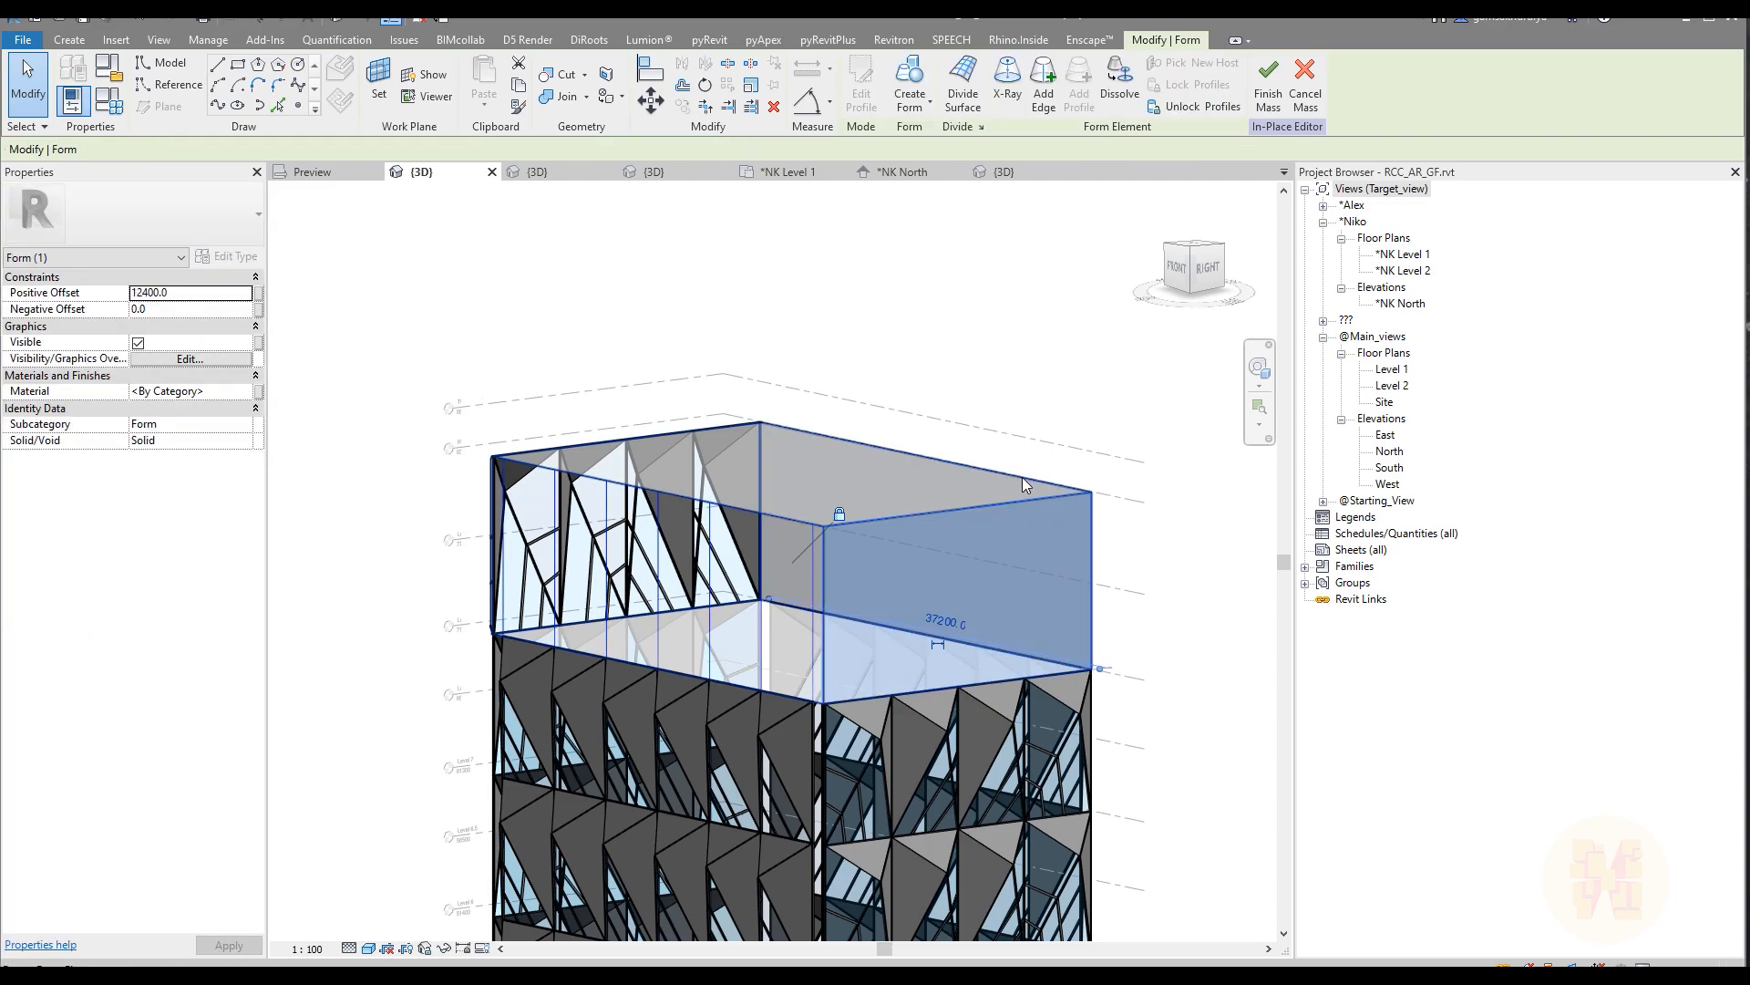
{"action": "left_click", "coordinate": [1024, 478], "text": "ctrl"}
{"action": "middle_click_drag", "start_coordinate": [1135, 487], "coordinate": [813, 597], "text": "shift"}
{"action": "key", "text": "Escape"}
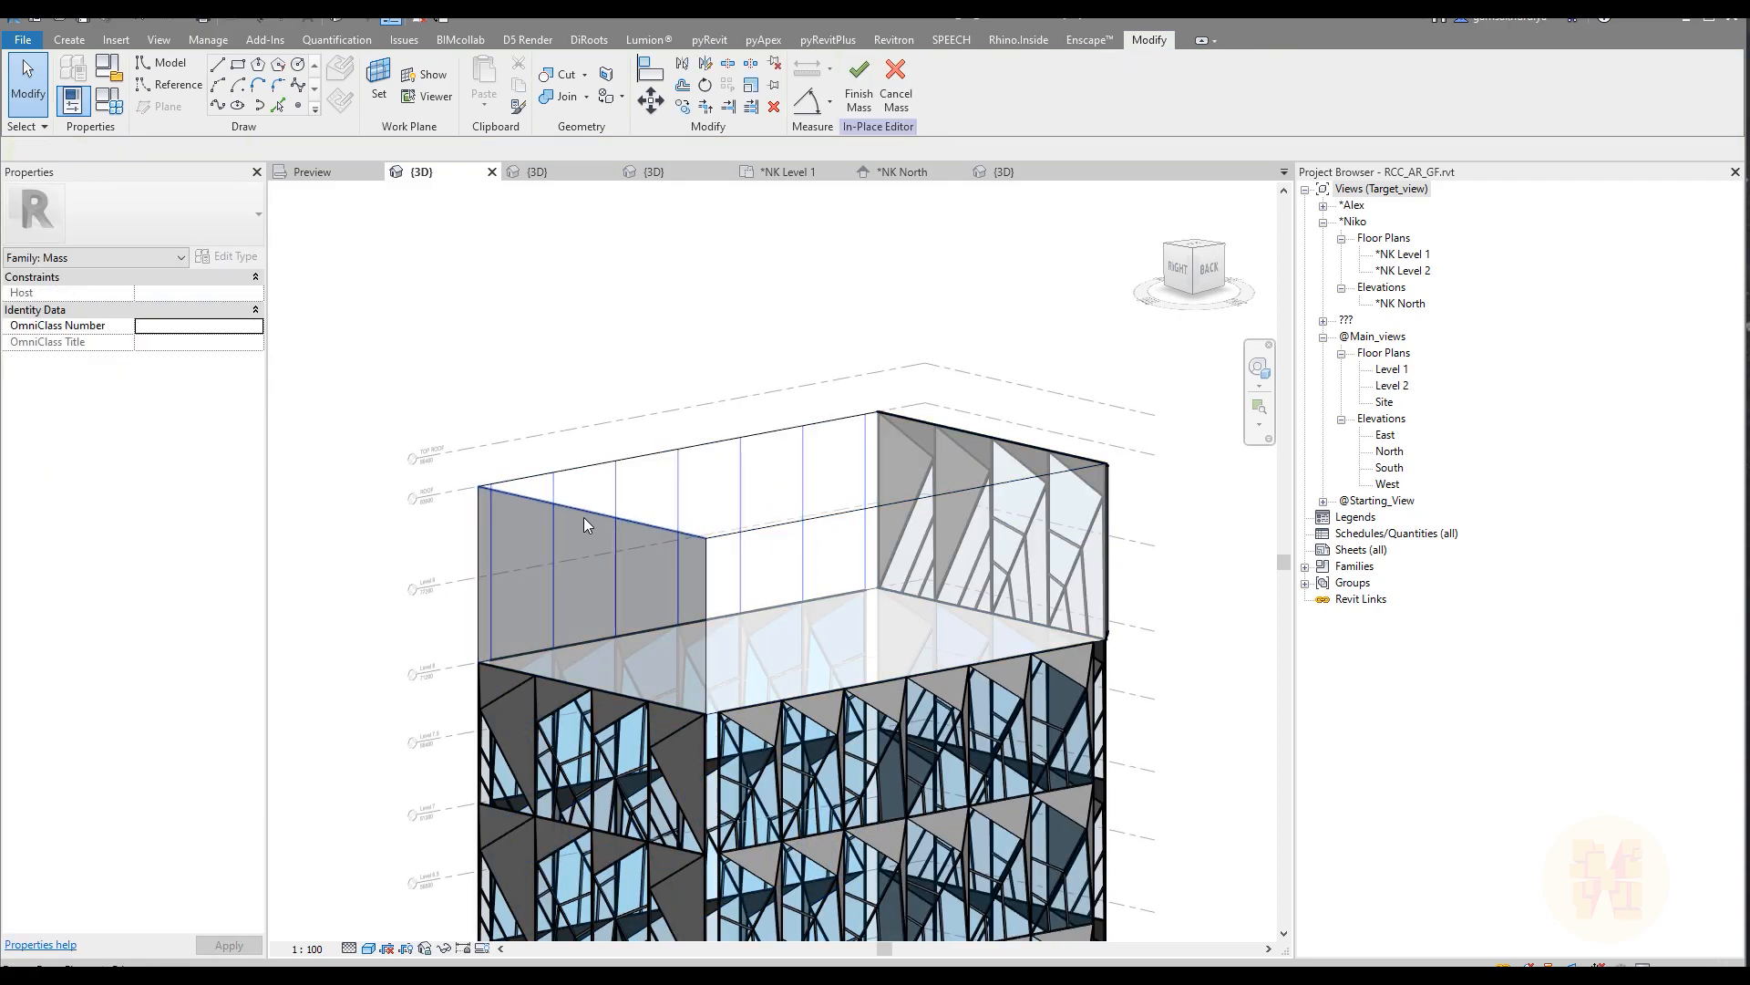
{"action": "left_click", "coordinate": [593, 522]}
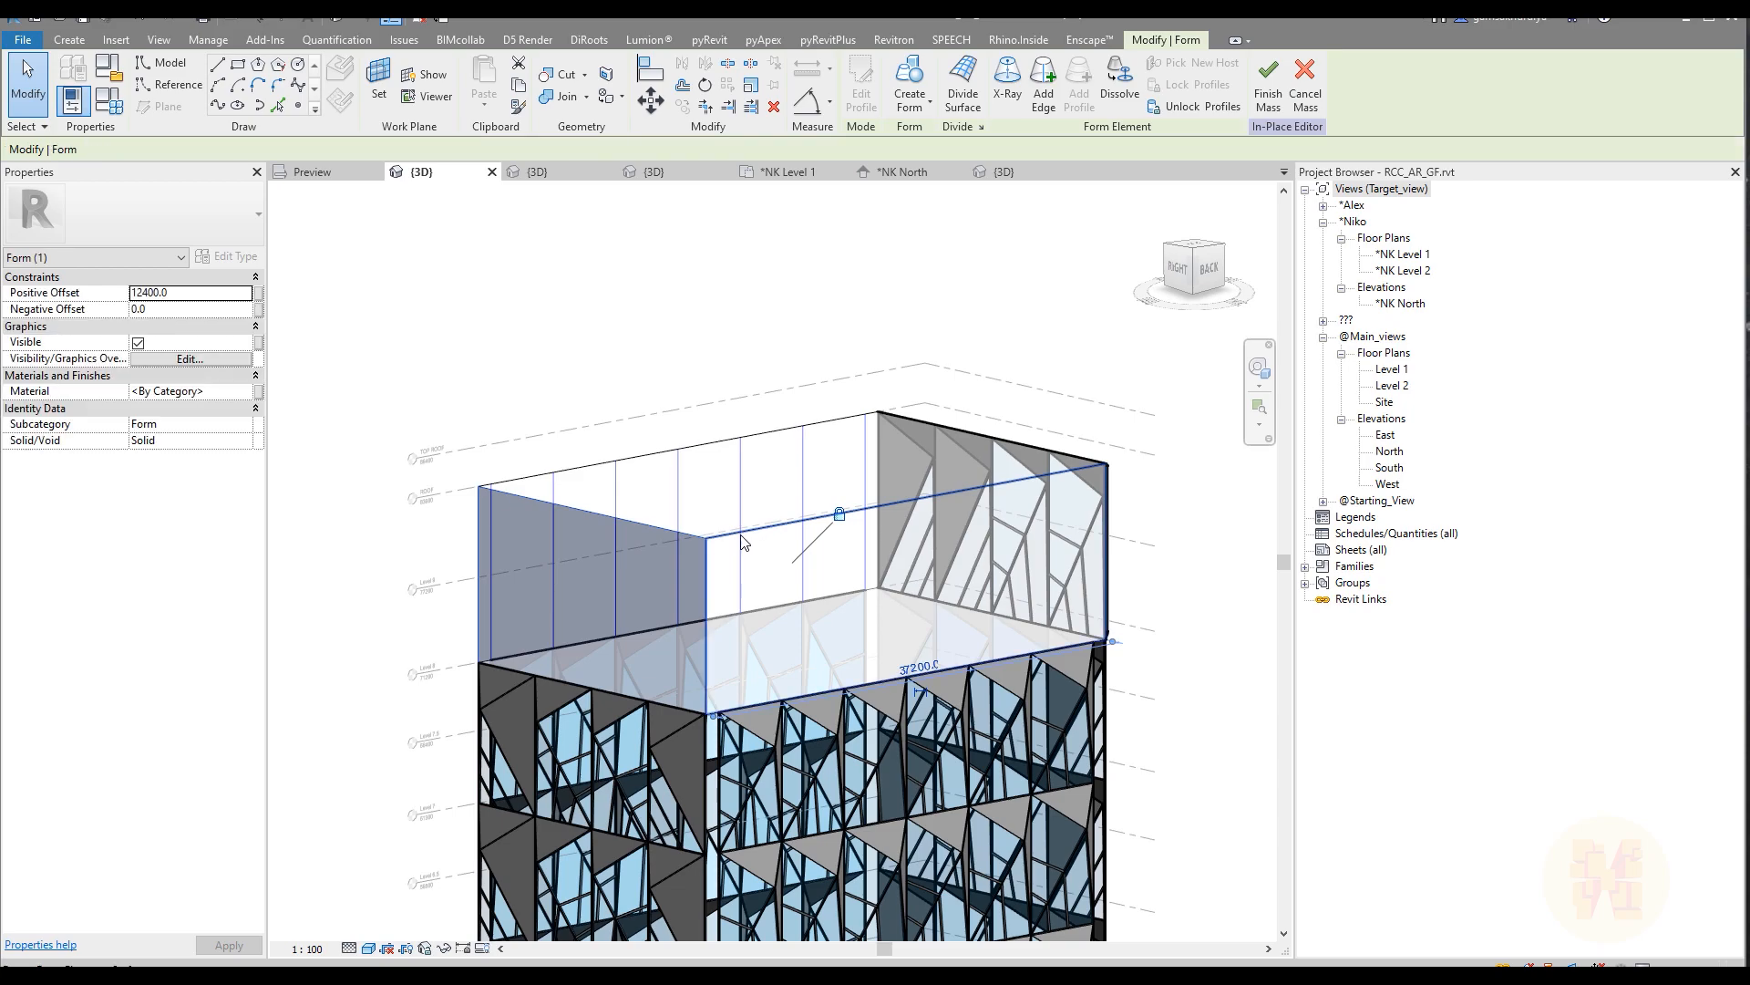
{"action": "left_click", "coordinate": [741, 534], "text": "ctrl"}
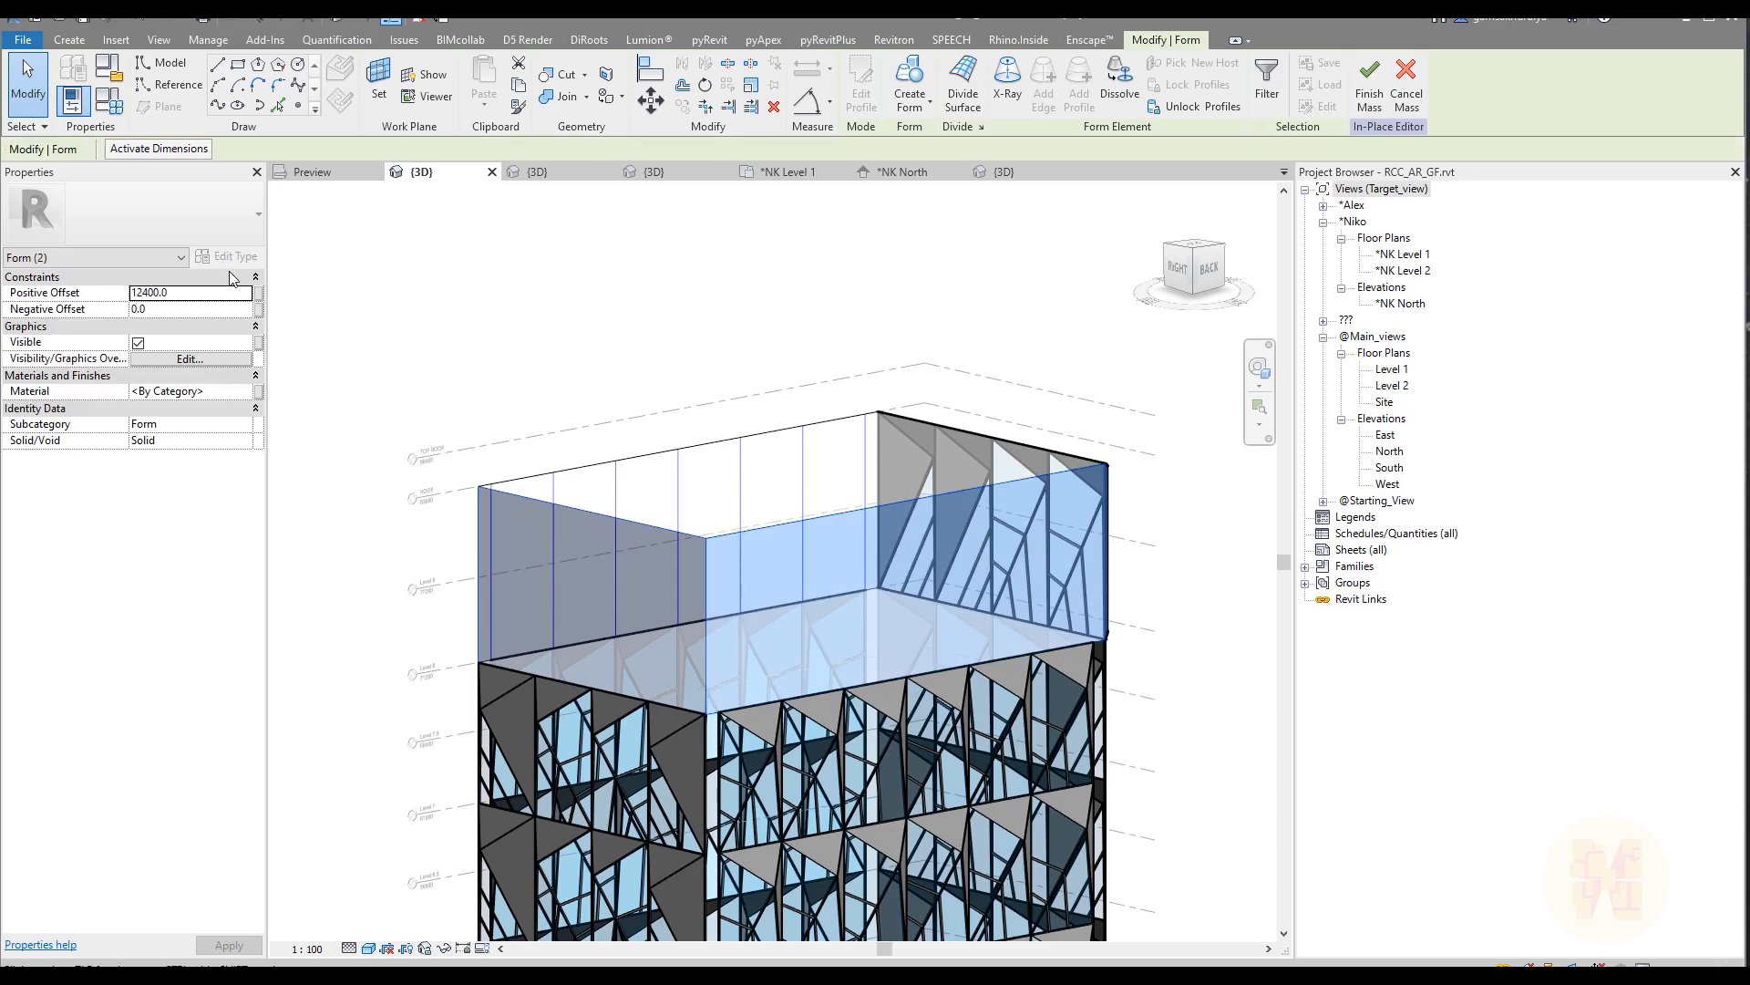
{"action": "left_click", "coordinate": [964, 91]}
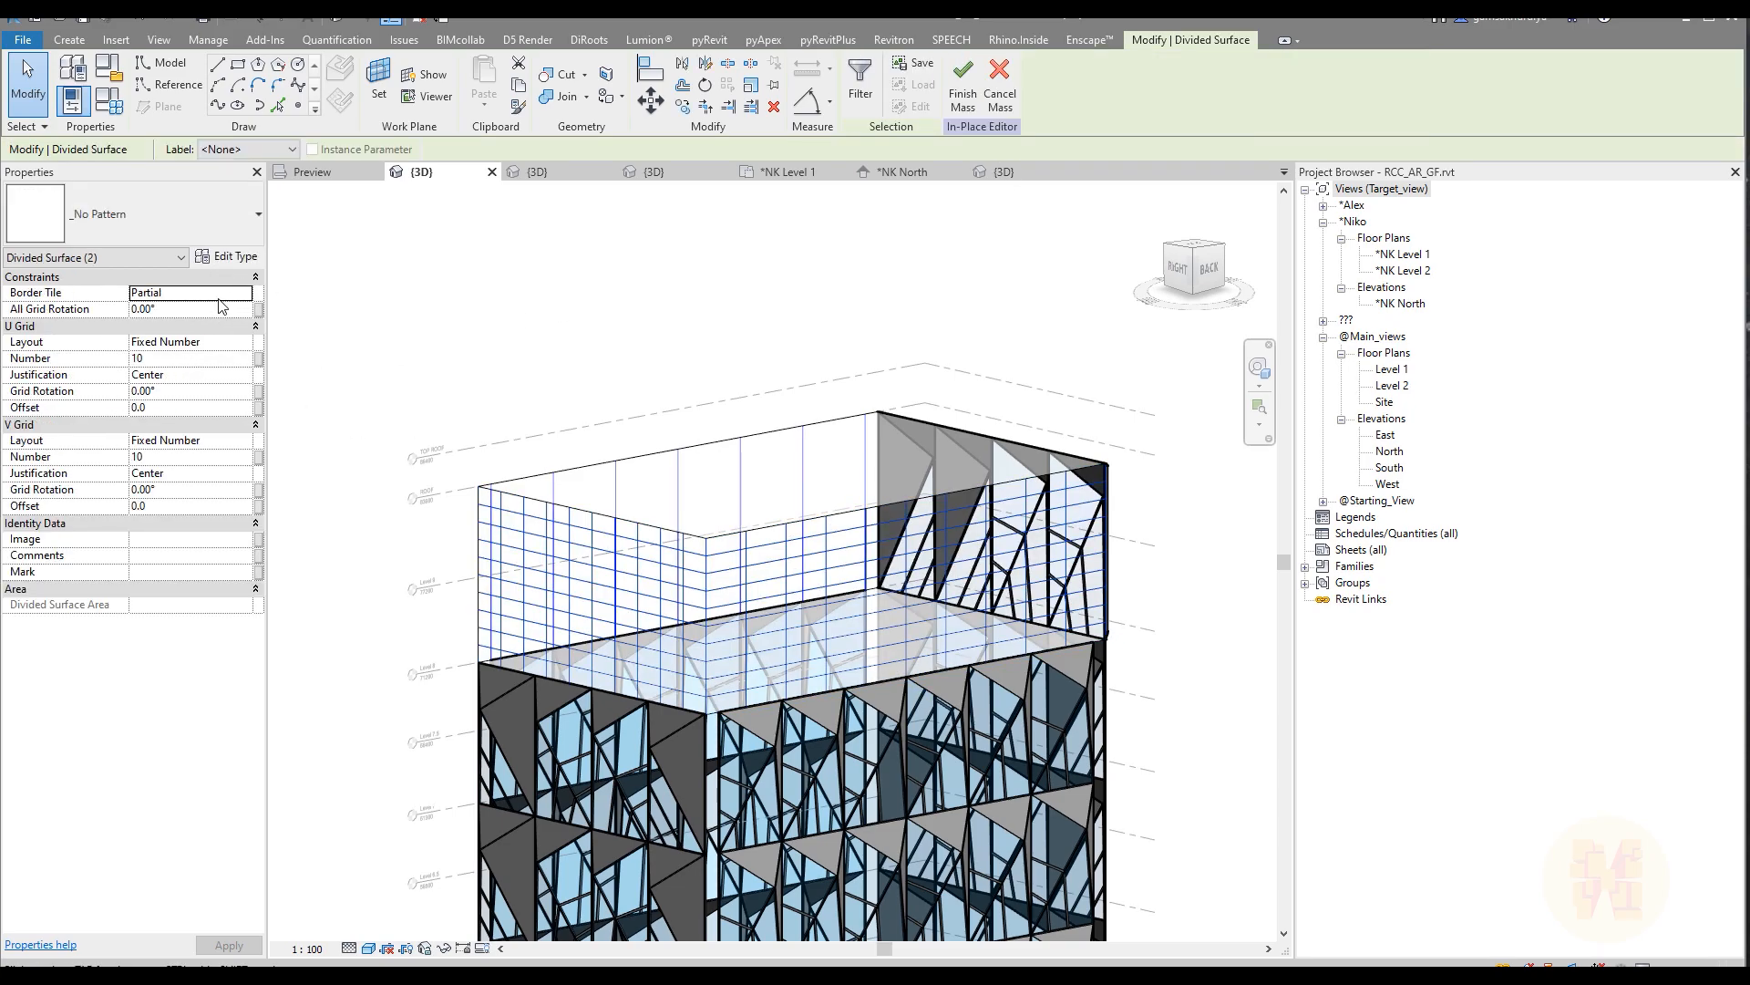
Step: Set both new divided surfaces to Empty border tiles and a Fixed Distance U grid of 12400 with Beginning justification
{"action": "left_click", "coordinate": [244, 292]}
{"action": "left_click", "coordinate": [238, 311]}
{"action": "left_click", "coordinate": [247, 342]}
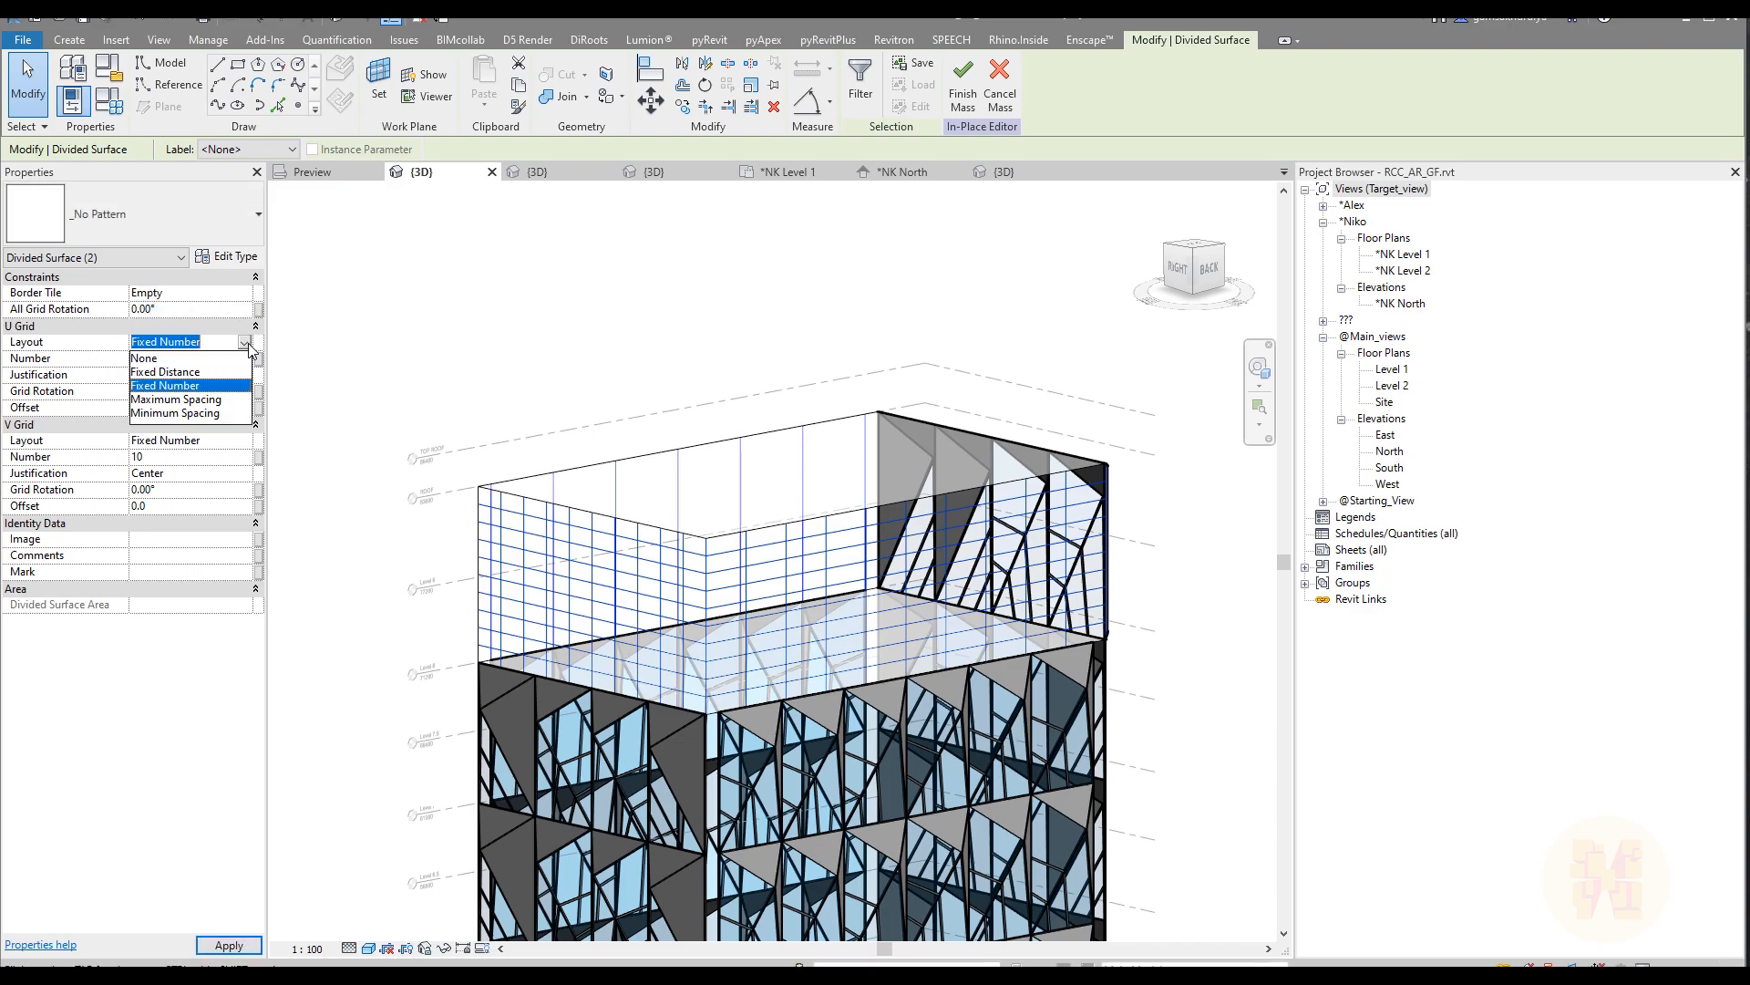
{"action": "left_click", "coordinate": [166, 371]}
{"action": "left_click", "coordinate": [201, 358]}
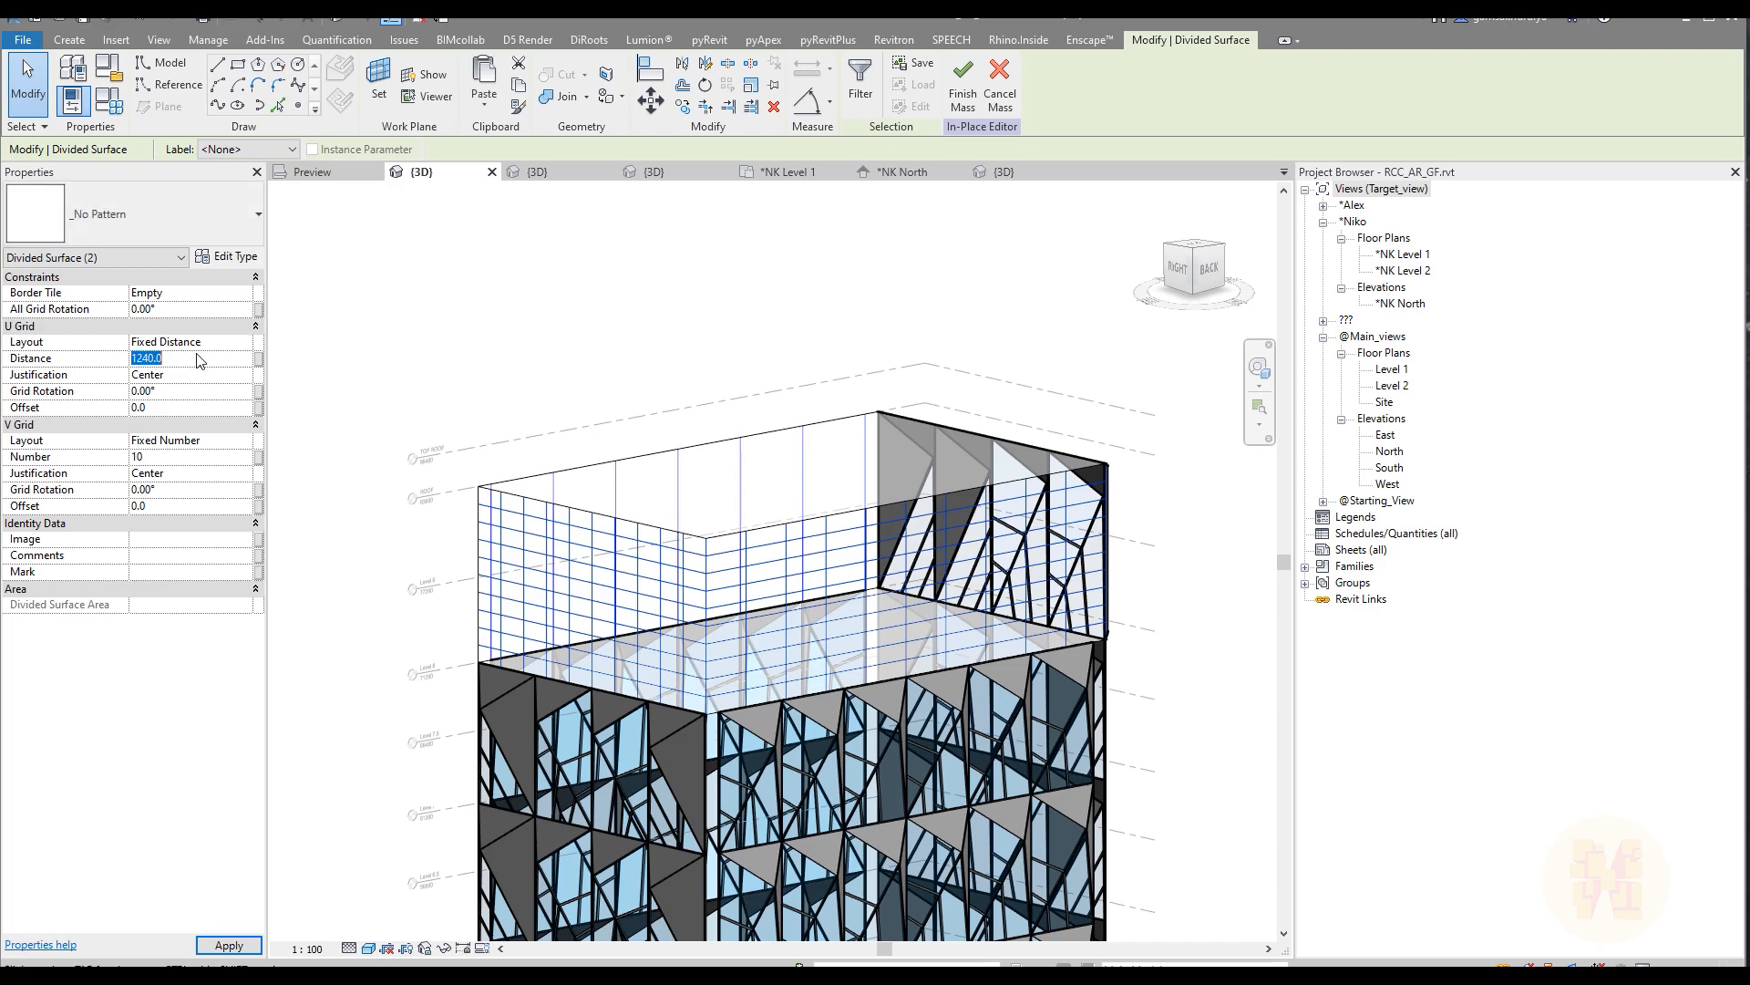
{"action": "type", "text": "12"}
{"action": "left_click", "coordinate": [243, 375]}
{"action": "left_click", "coordinate": [179, 392]}
Step: Set the V grid of the divided right and back faces to Fixed Distance with a distance of 5800
{"action": "left_click", "coordinate": [244, 440]}
{"action": "left_click", "coordinate": [244, 440]}
{"action": "left_click", "coordinate": [180, 466]}
{"action": "left_click", "coordinate": [178, 461]}
{"action": "left_click", "coordinate": [523, 352]}
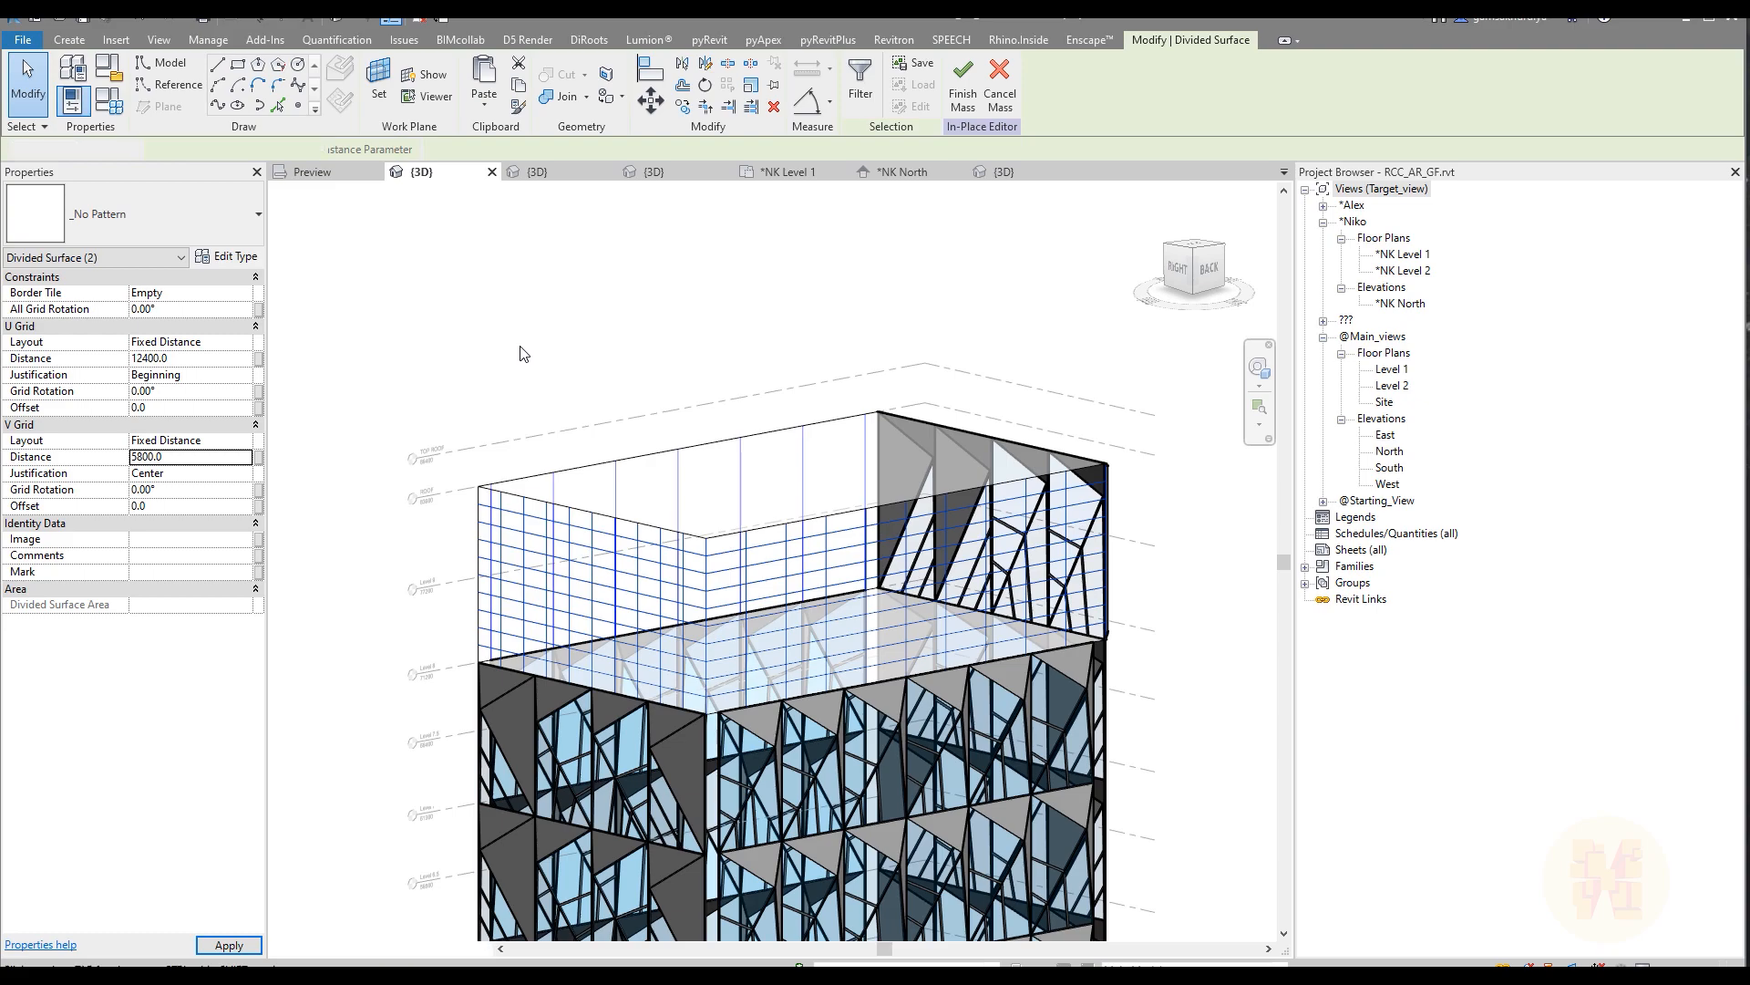
Step: Set the border tile of the upper form's divided front face to Empty
{"action": "middle_click_drag", "start_coordinate": [506, 408], "coordinate": [618, 512], "text": "shift"}
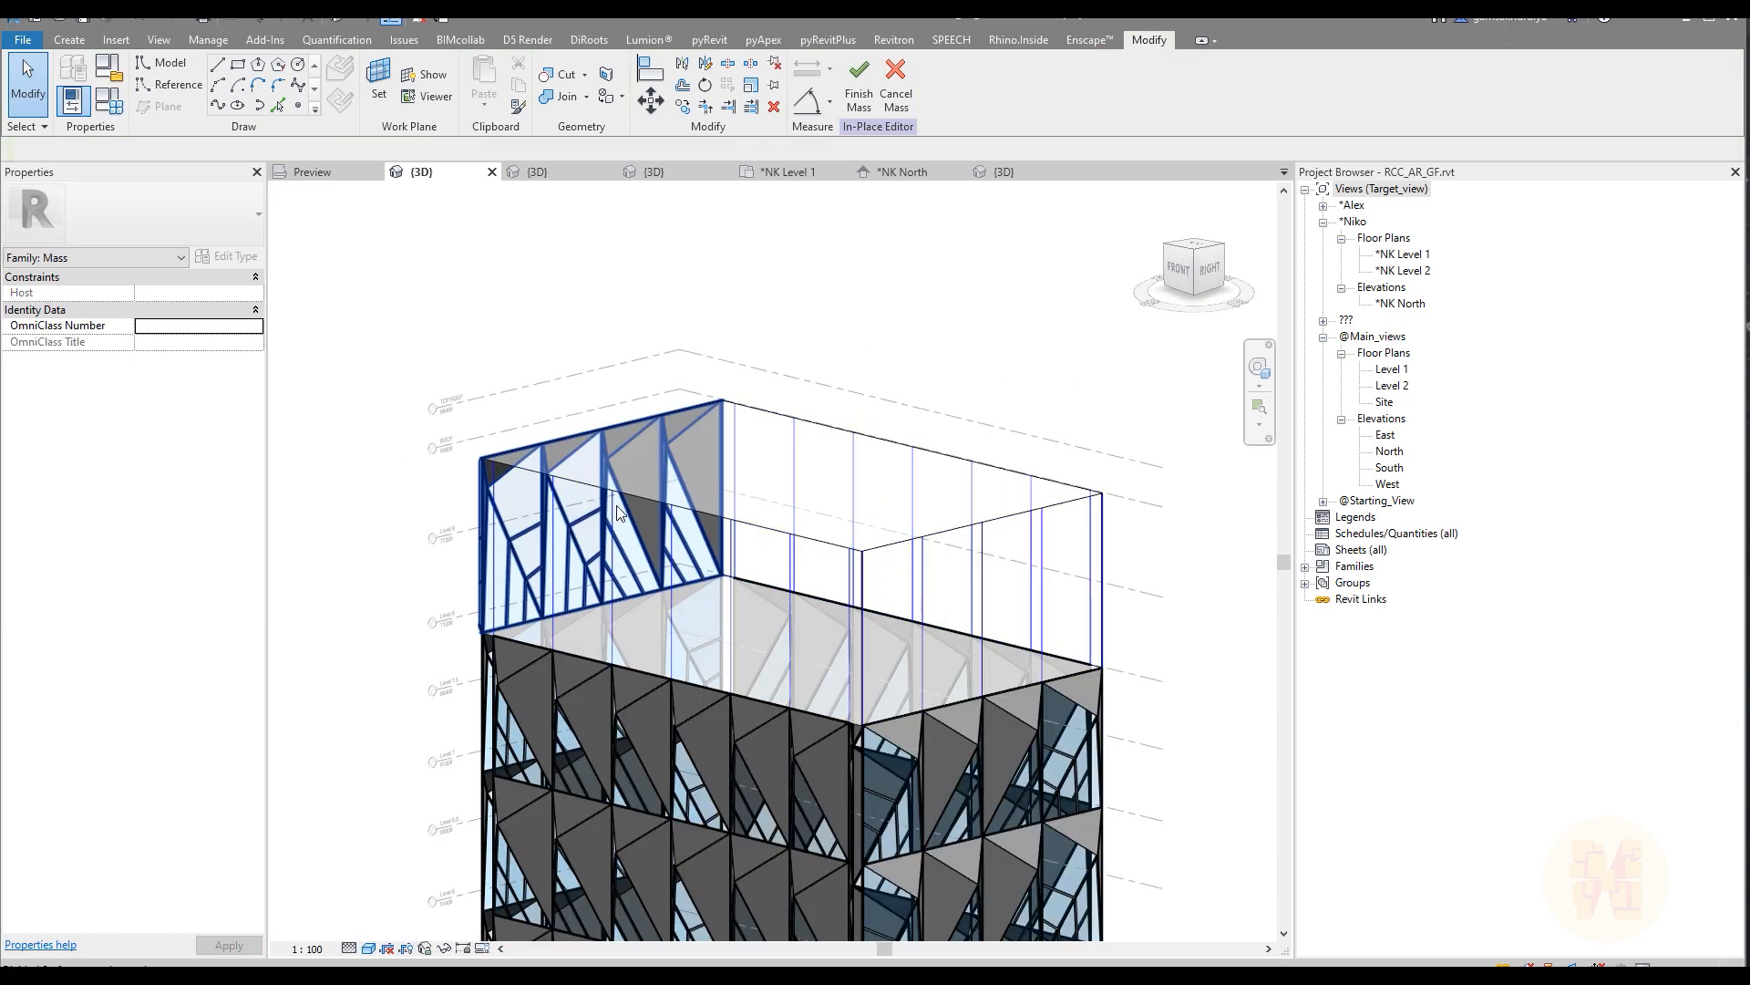
{"action": "key", "text": "Tab"}
{"action": "left_click", "coordinate": [551, 548]}
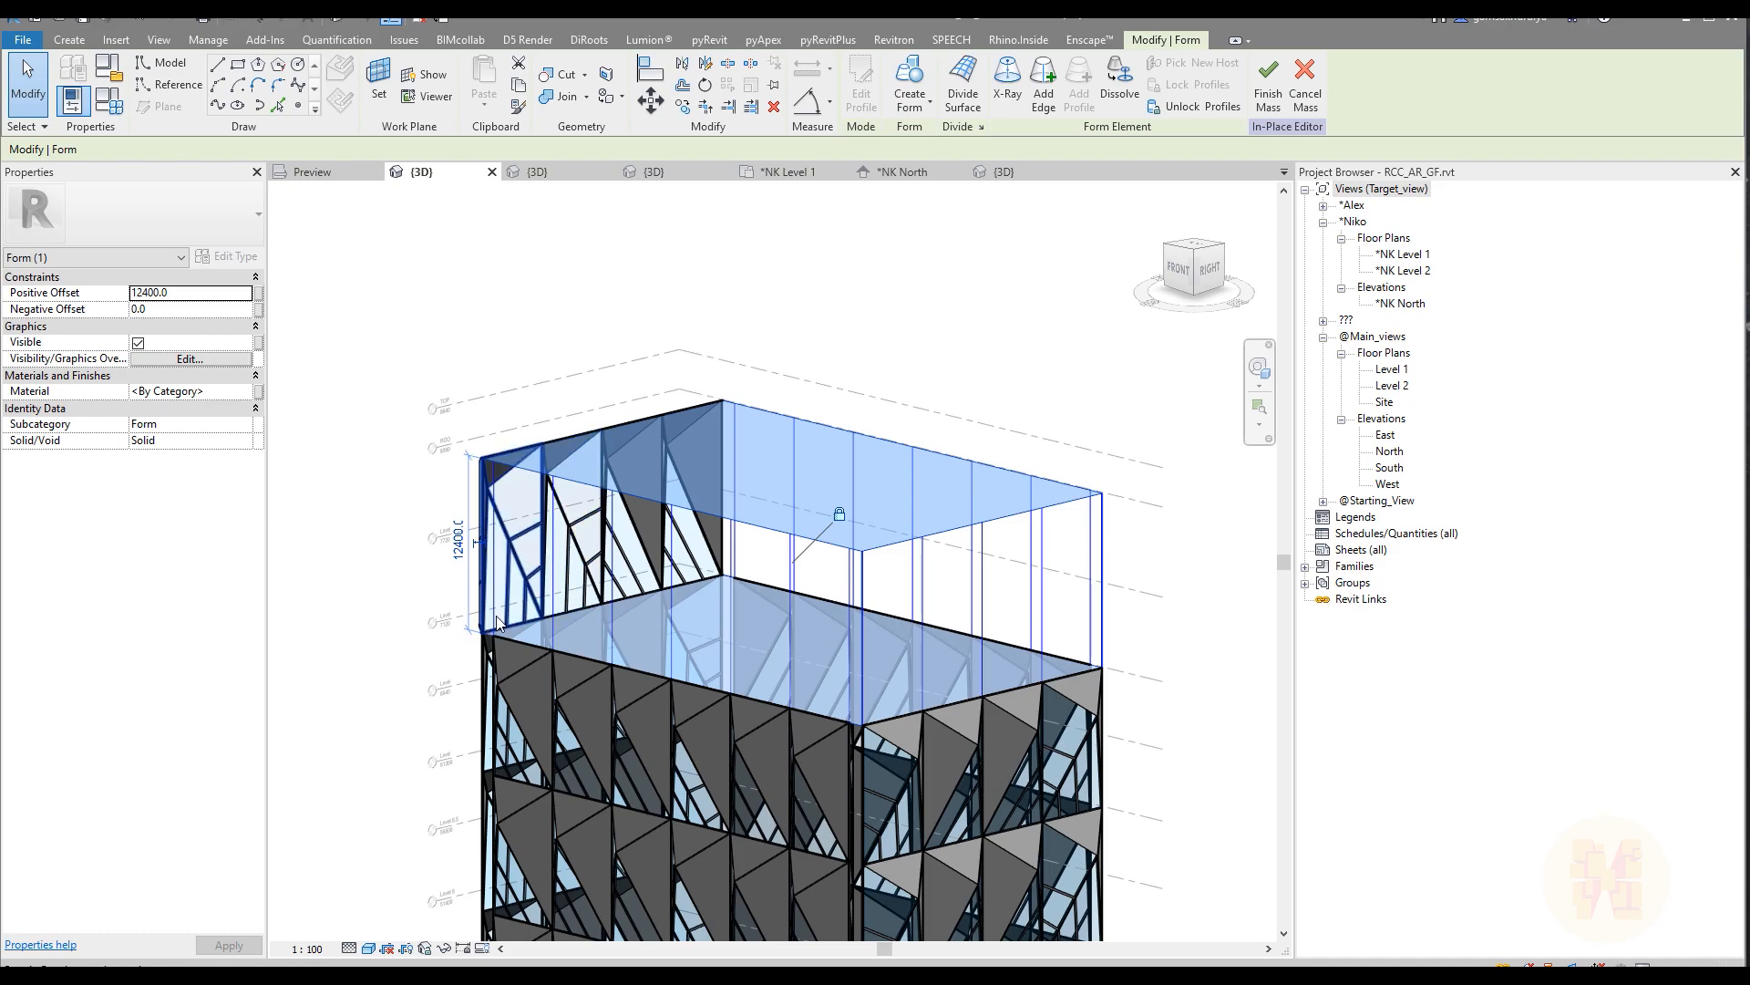
{"action": "left_click", "coordinate": [846, 558]}
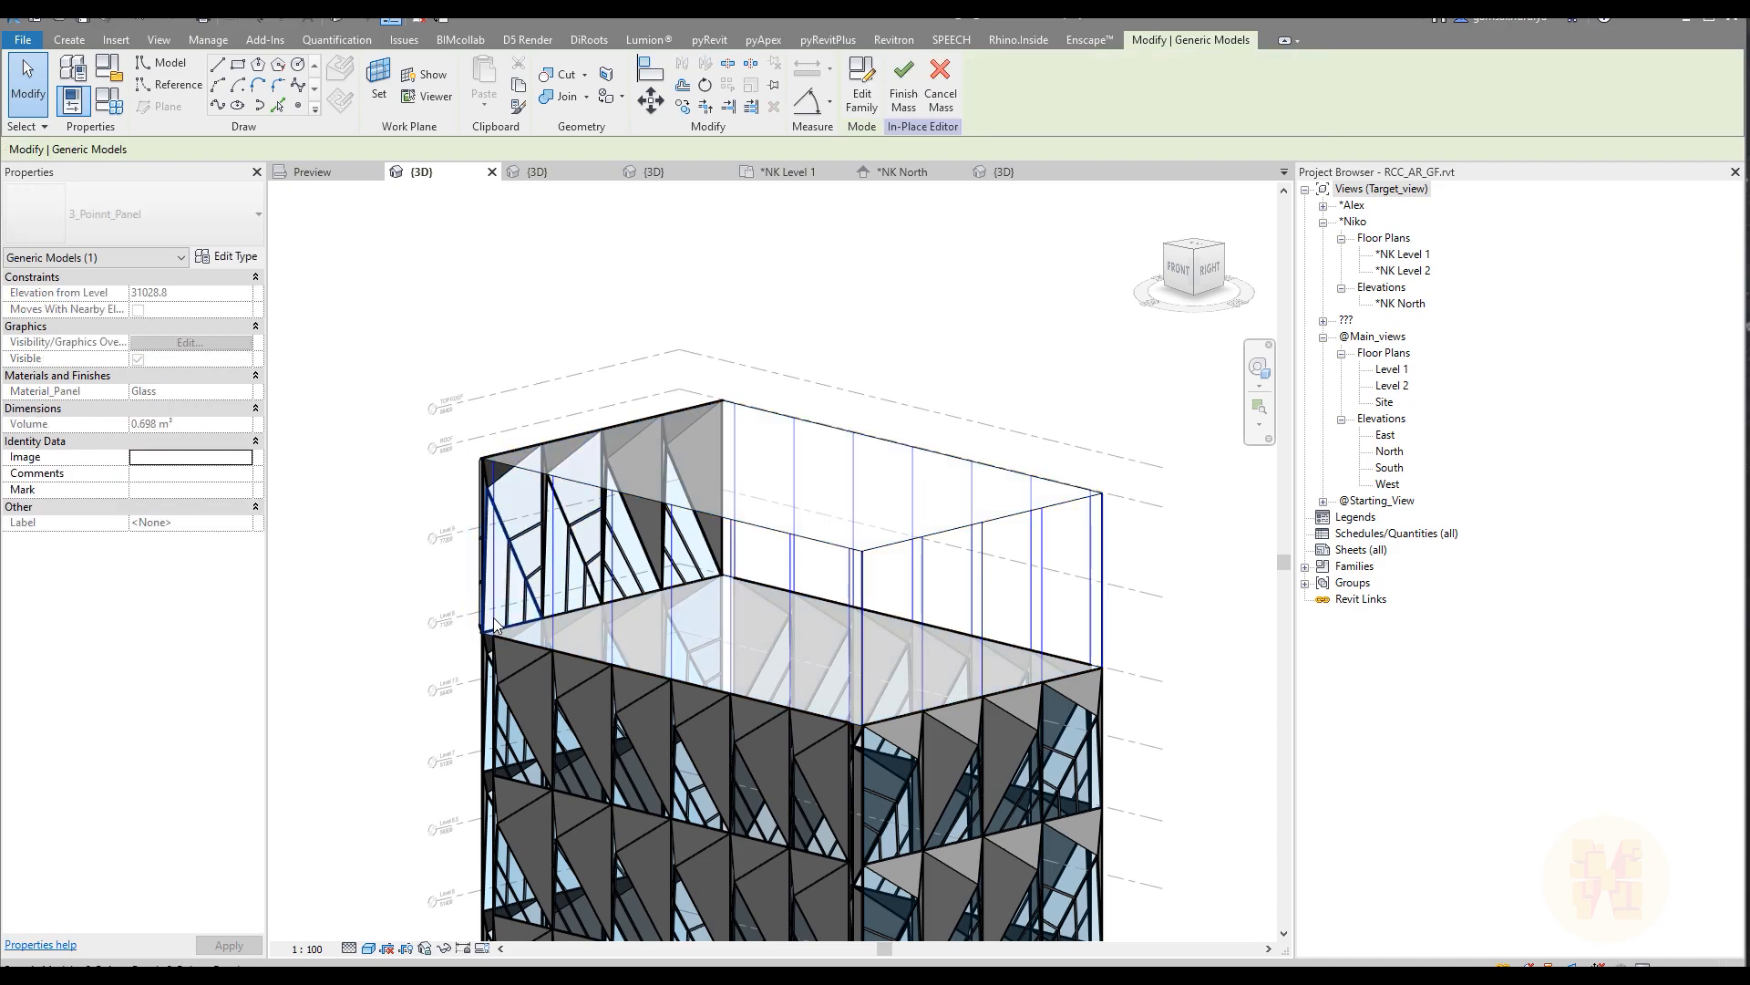
{"action": "left_click", "coordinate": [832, 554]}
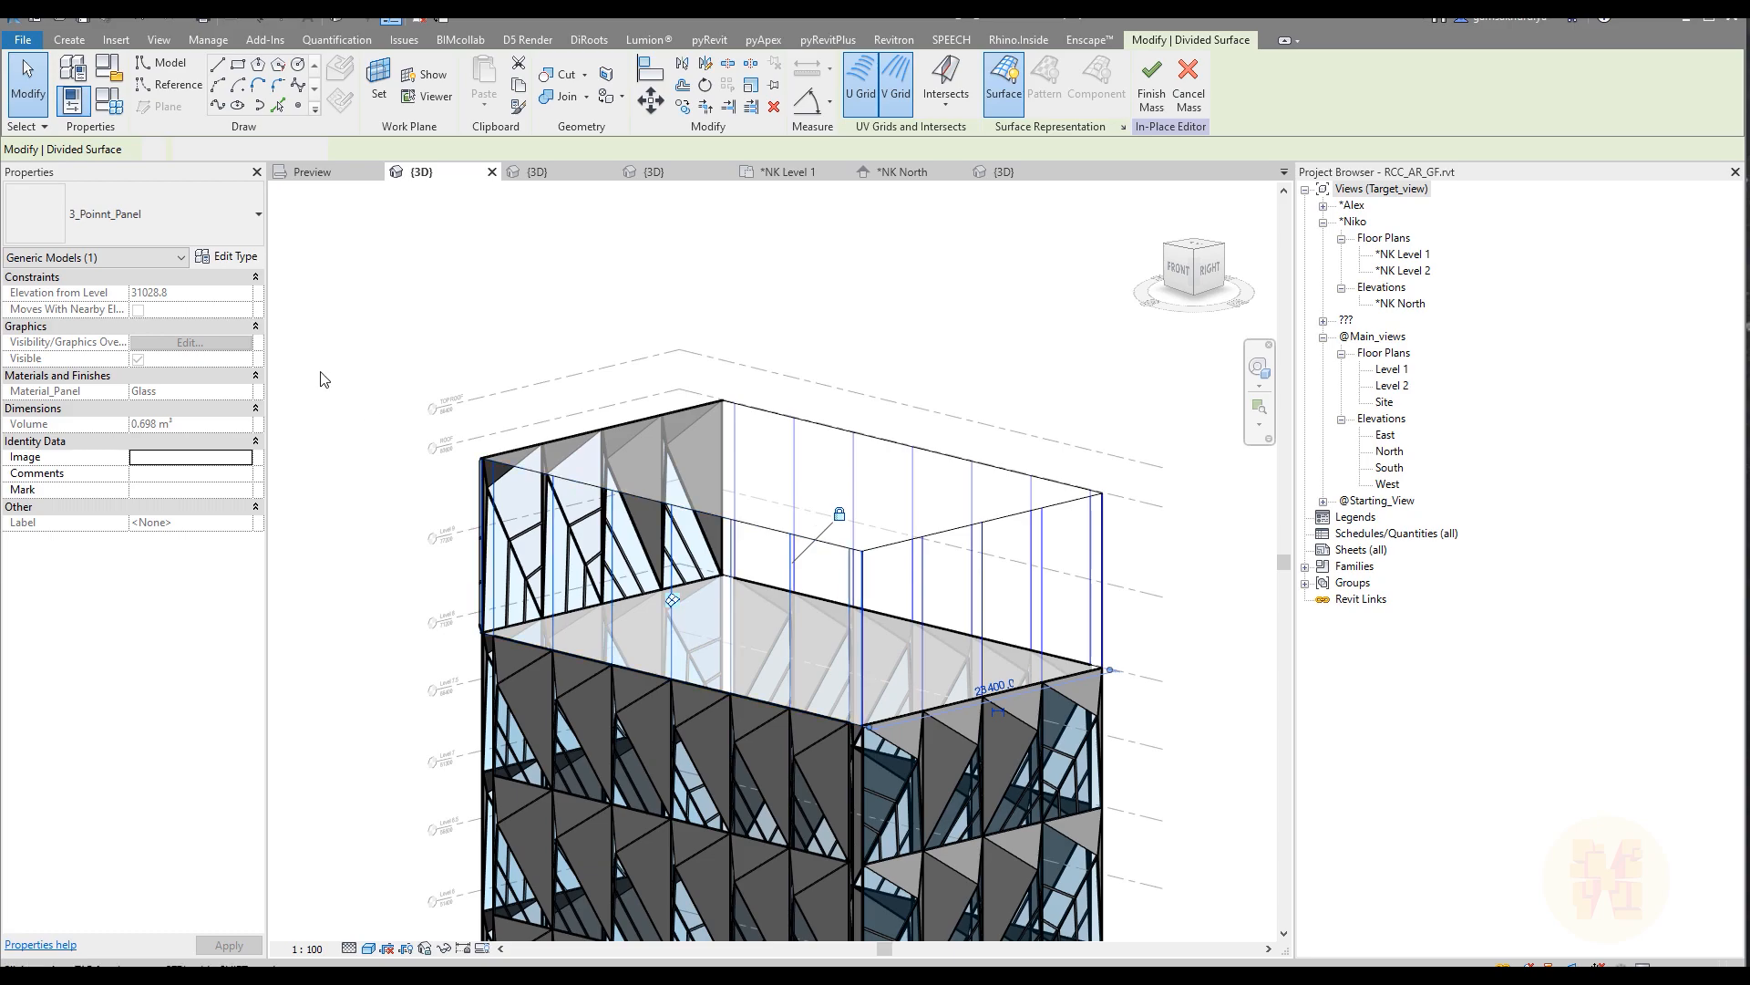
{"action": "left_click", "coordinate": [245, 293]}
{"action": "left_click", "coordinate": [242, 309]}
Step: Set the border tile of the upper form's panelled left face to Empty
{"action": "middle_click_drag", "start_coordinate": [508, 380], "coordinate": [307, 493], "text": "shift"}
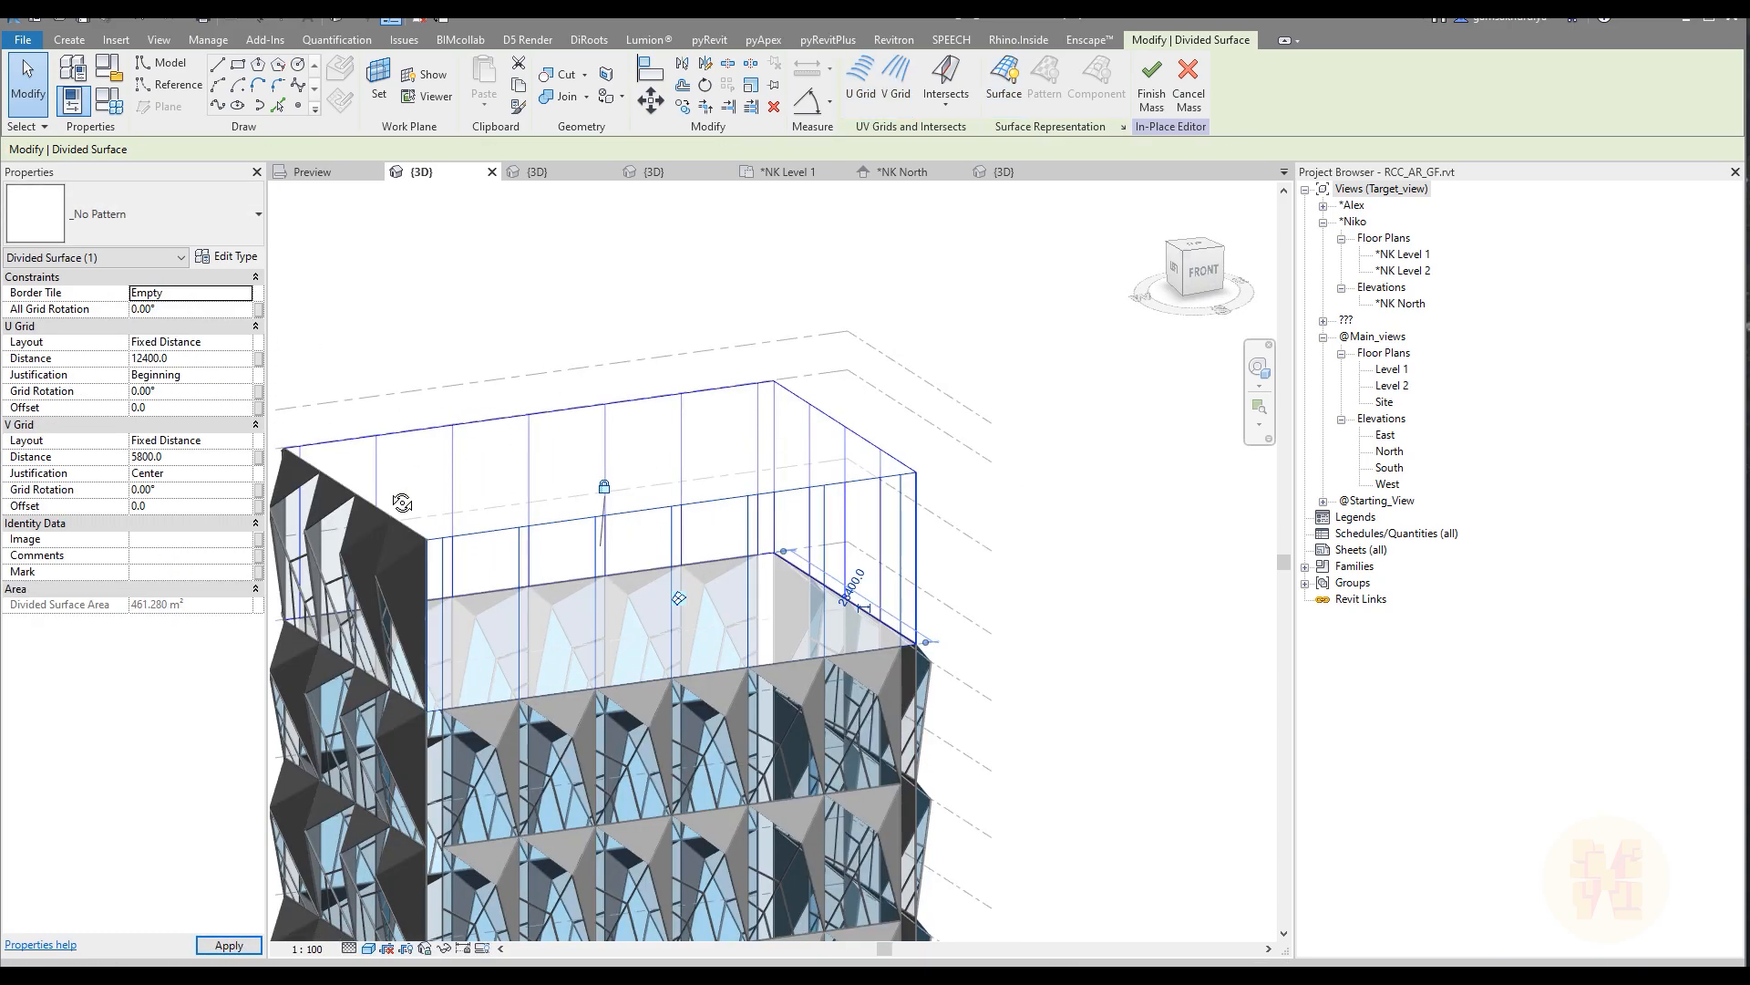
{"action": "left_click", "coordinate": [307, 494]}
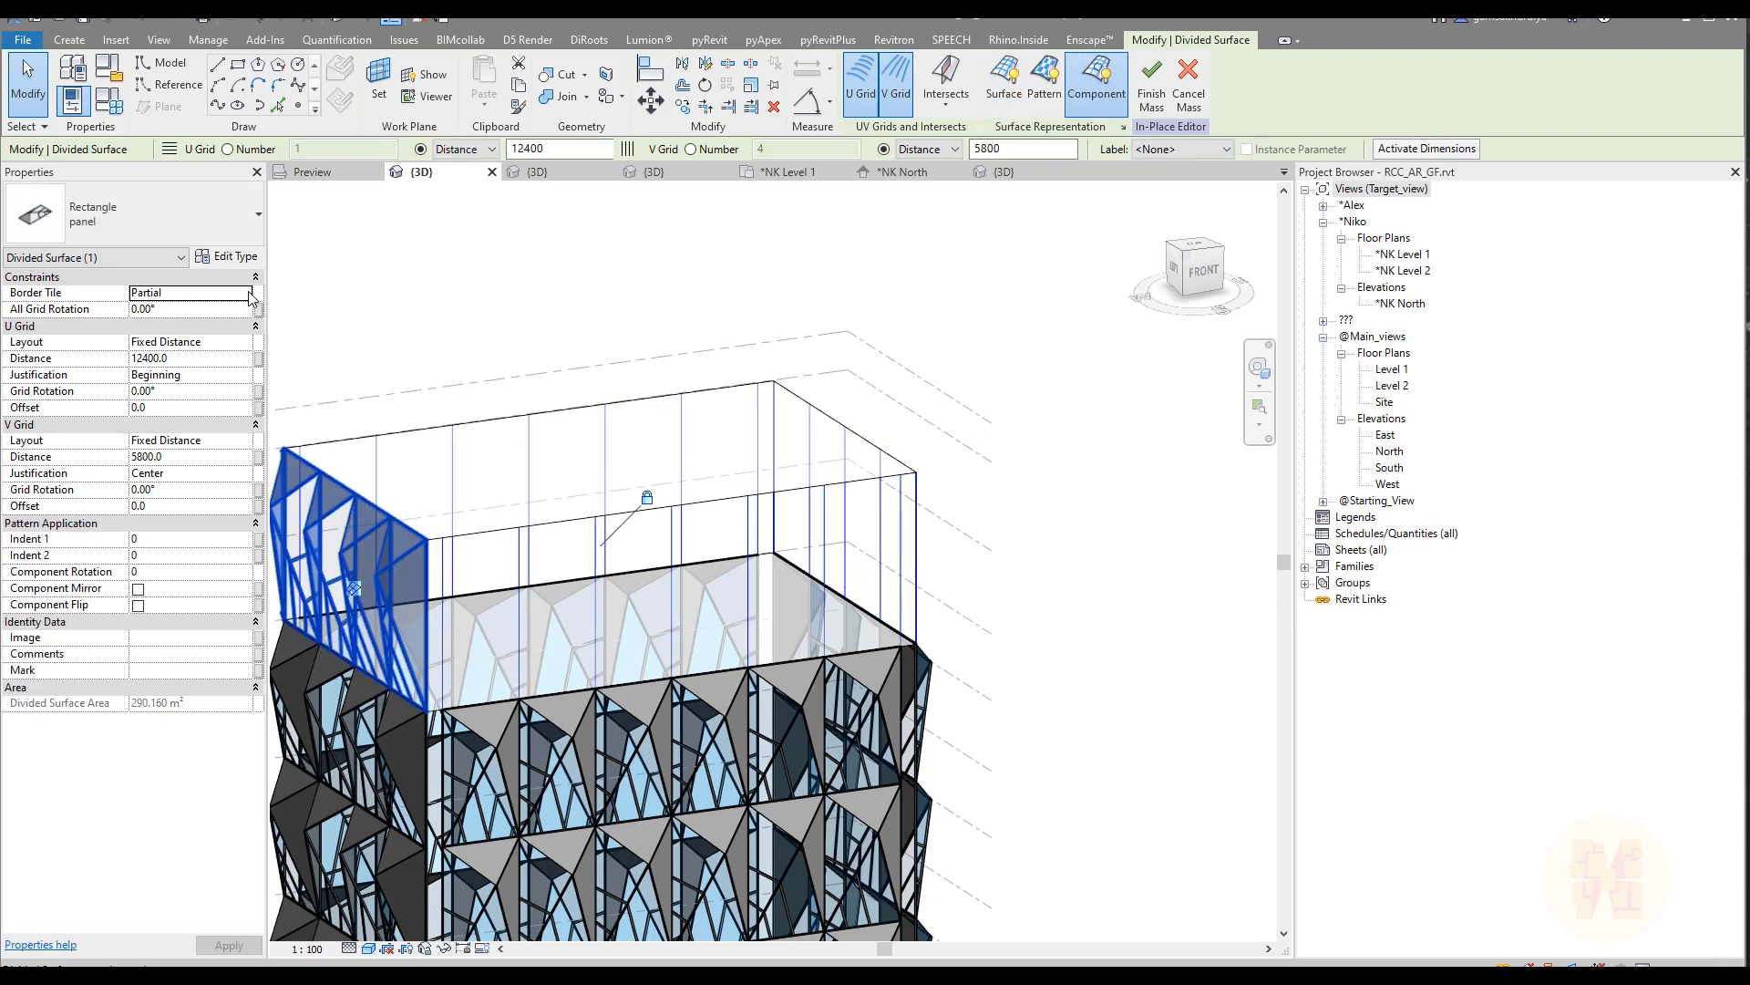
{"action": "left_click", "coordinate": [245, 293]}
{"action": "left_click", "coordinate": [234, 315]}
{"action": "left_click", "coordinate": [419, 290]}
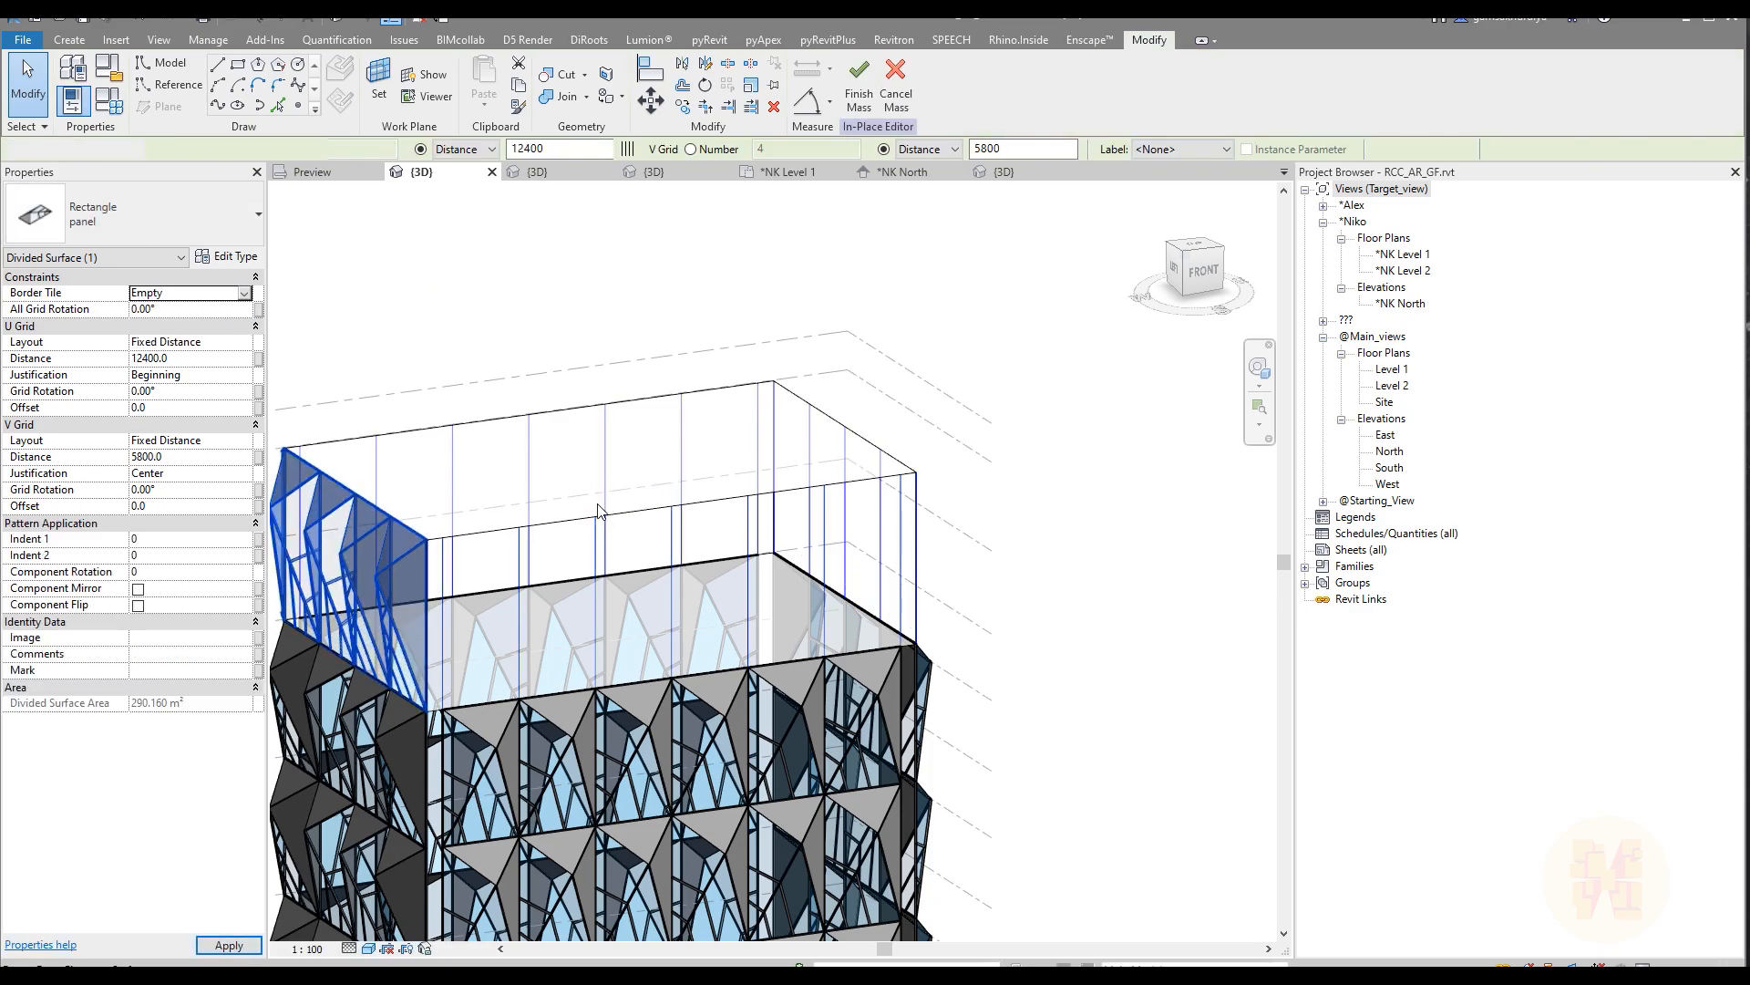
Step: Apply the Rectangle "panel" component to the upper form's divided front, right and back faces
{"action": "left_click", "coordinate": [814, 517]}
{"action": "middle_click_drag", "start_coordinate": [814, 517], "coordinate": [951, 540], "text": "shift"}
{"action": "left_click", "coordinate": [949, 532], "text": "ctrl"}
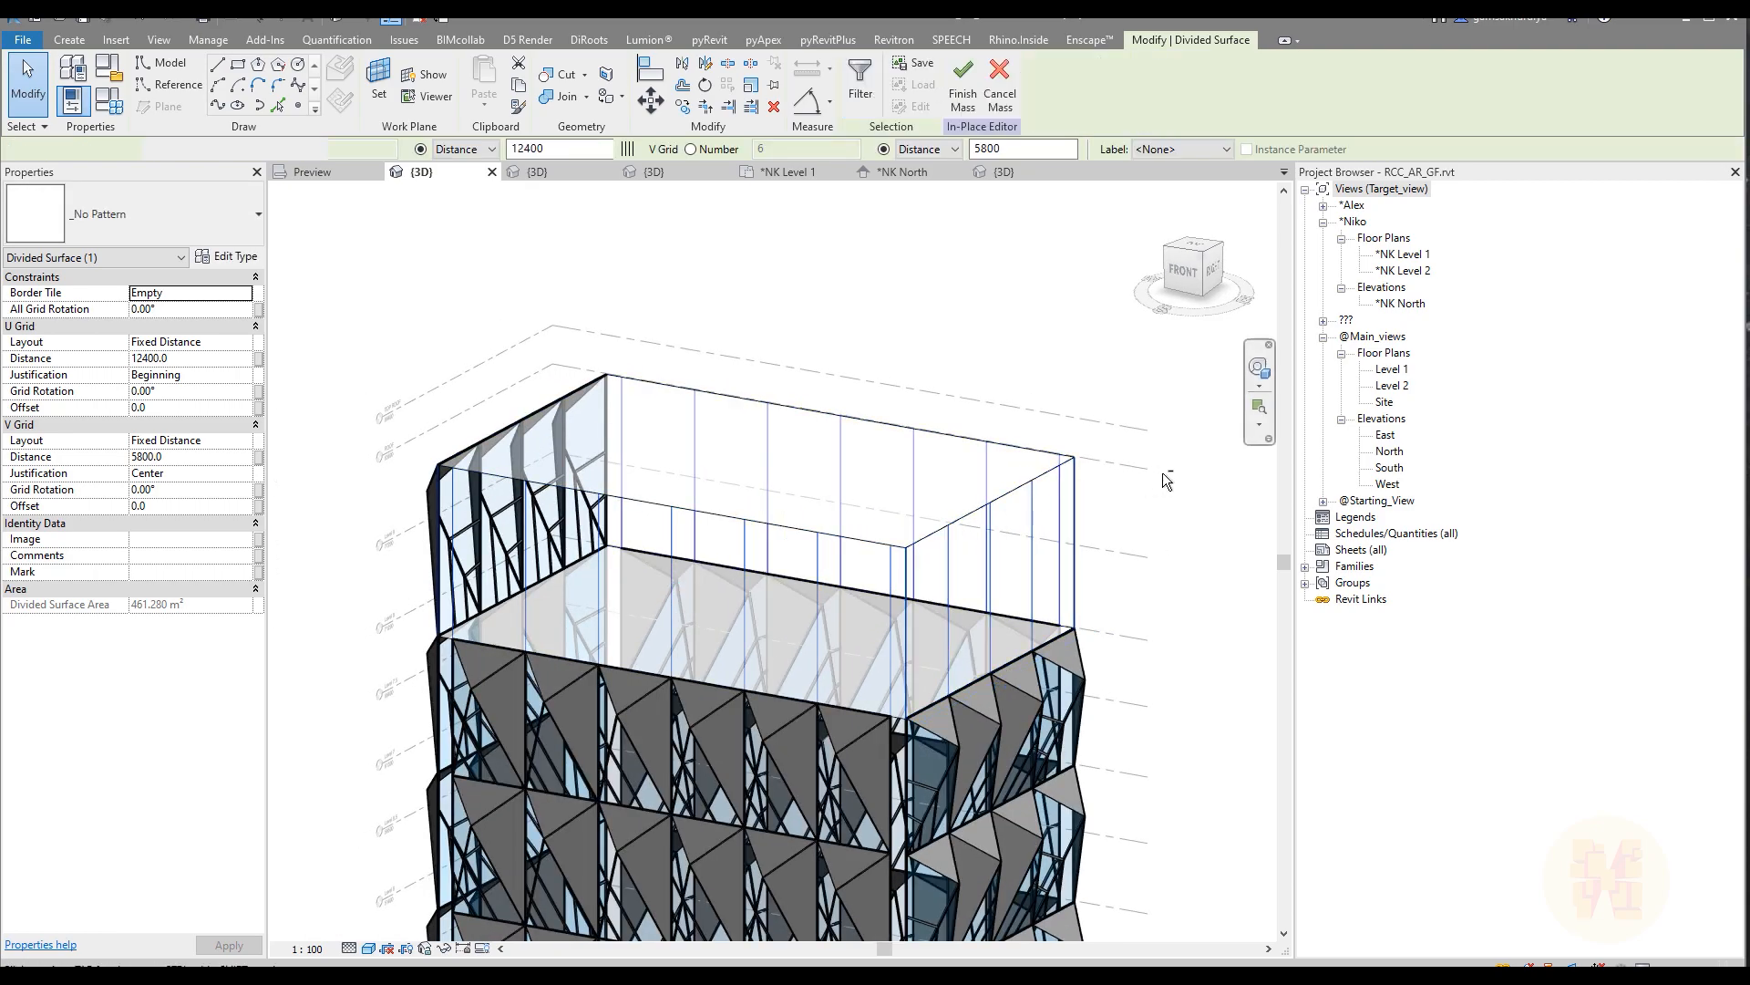
{"action": "middle_click_drag", "start_coordinate": [918, 489], "coordinate": [810, 503], "text": "shift"}
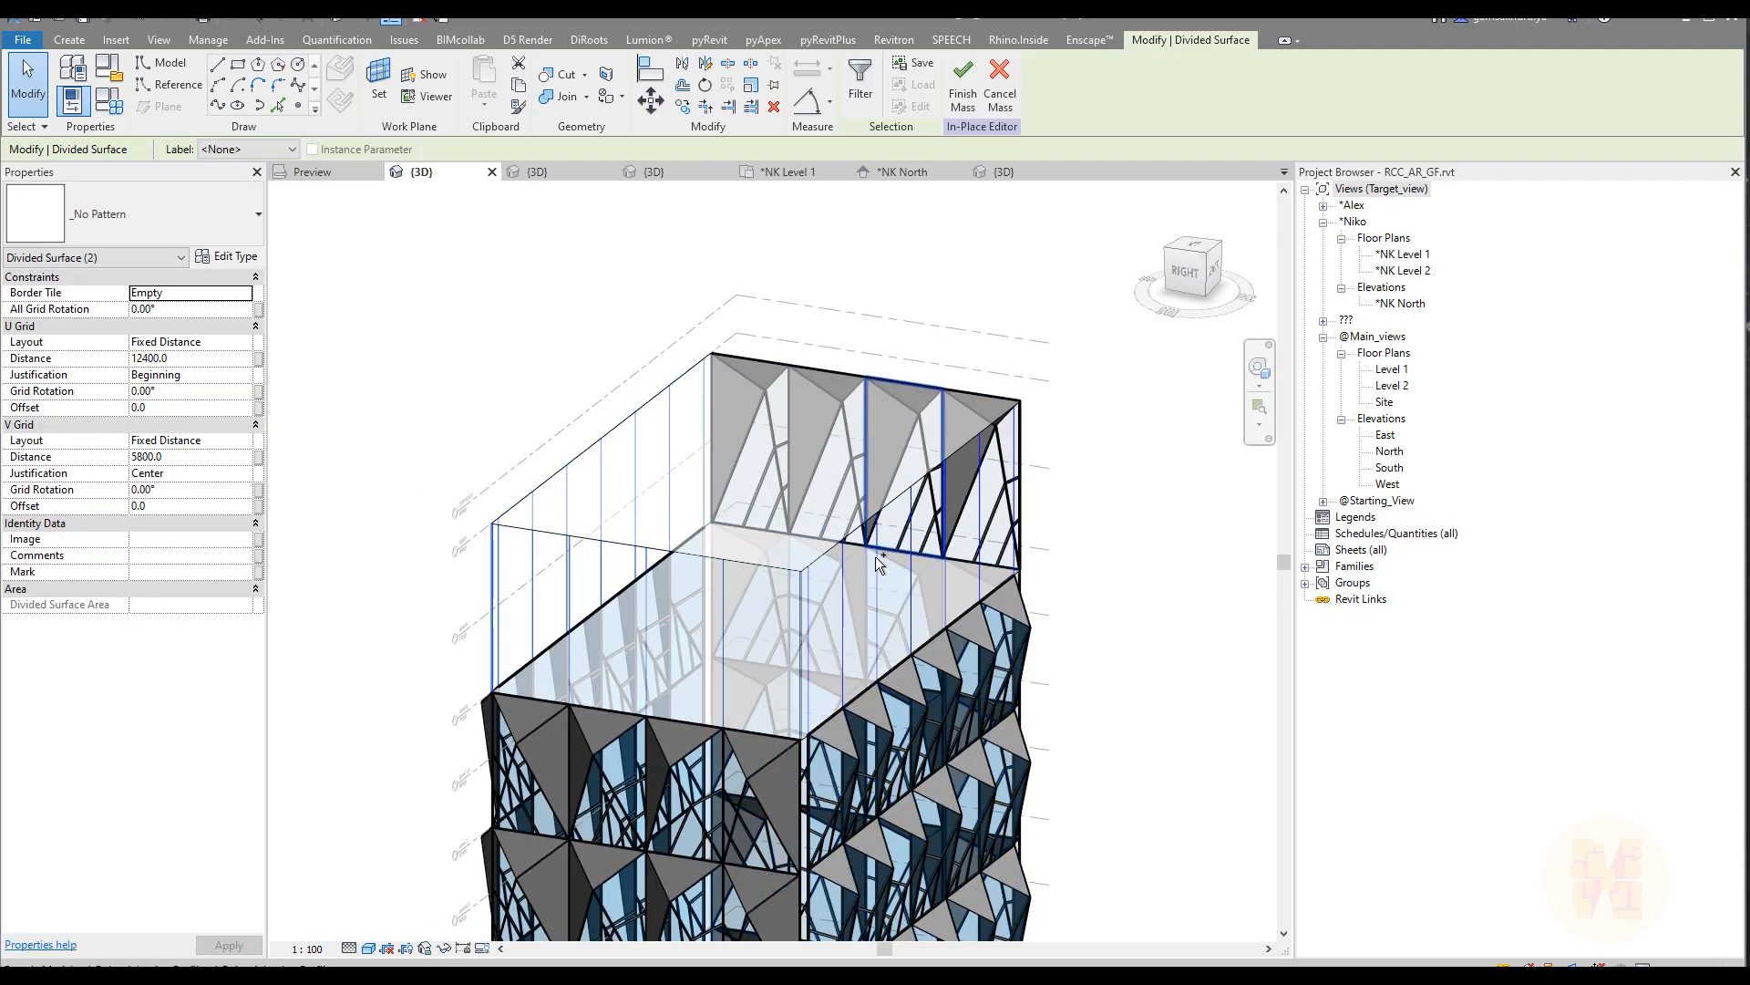
{"action": "middle_click_drag", "start_coordinate": [840, 551], "coordinate": [833, 428], "text": "shift"}
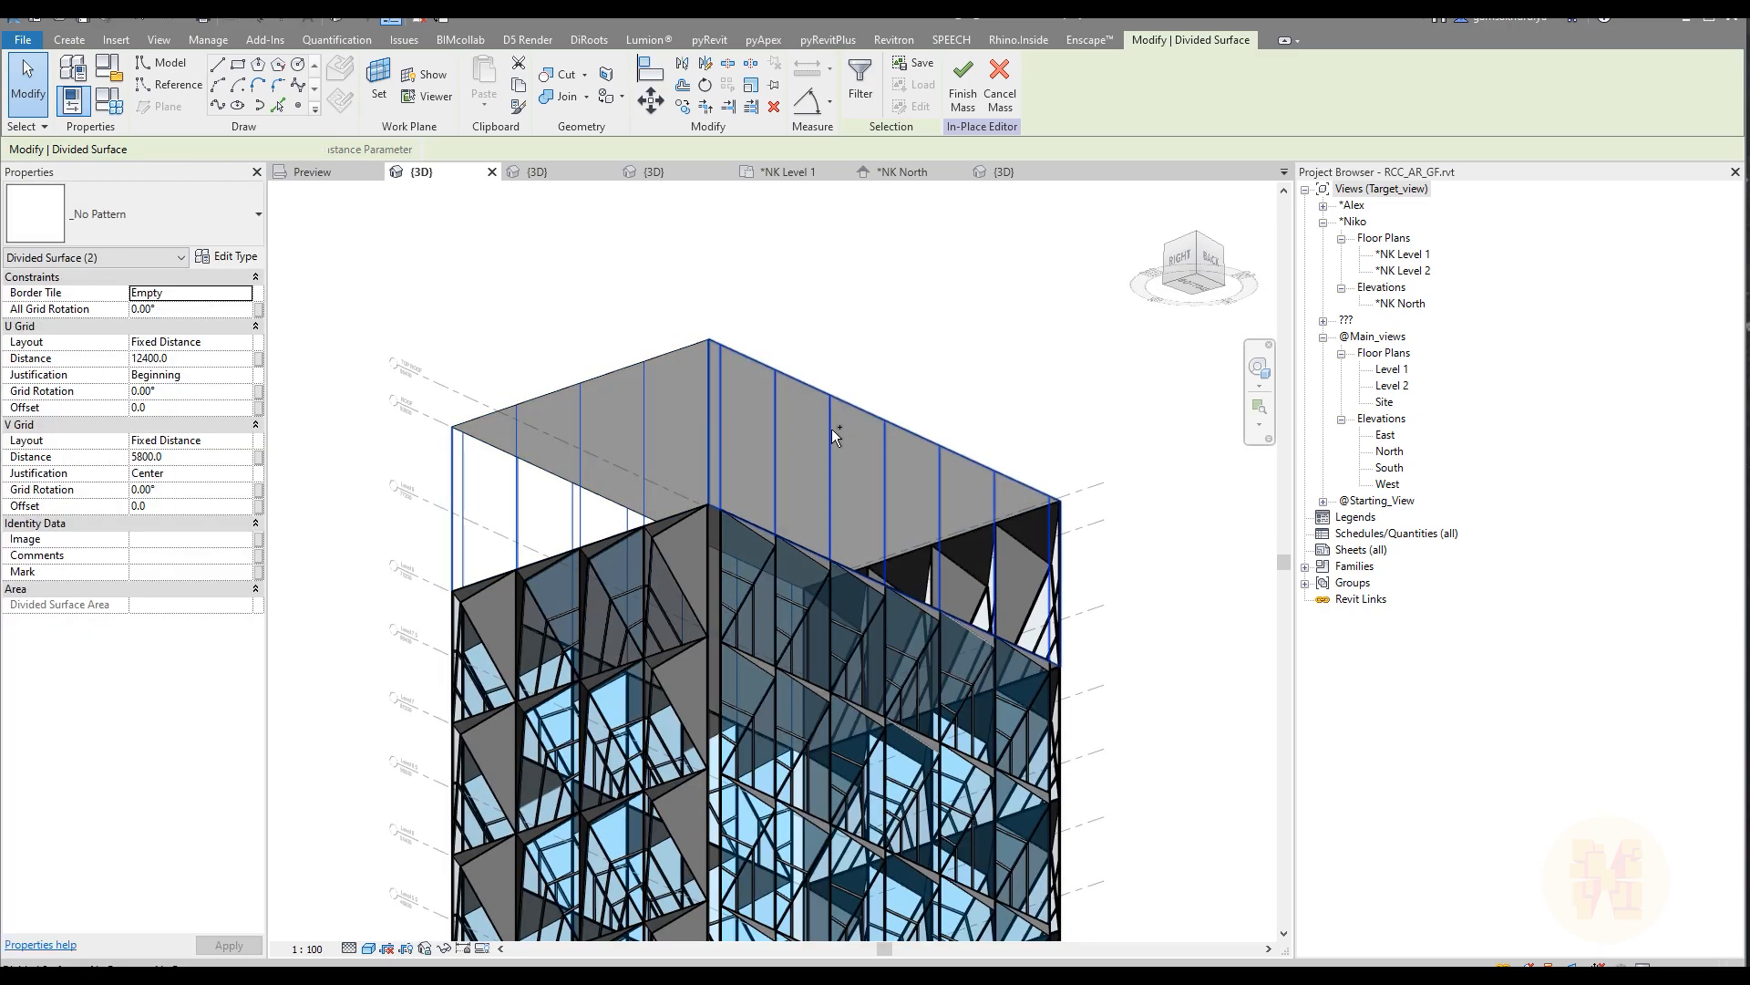
{"action": "left_click", "coordinate": [170, 212]}
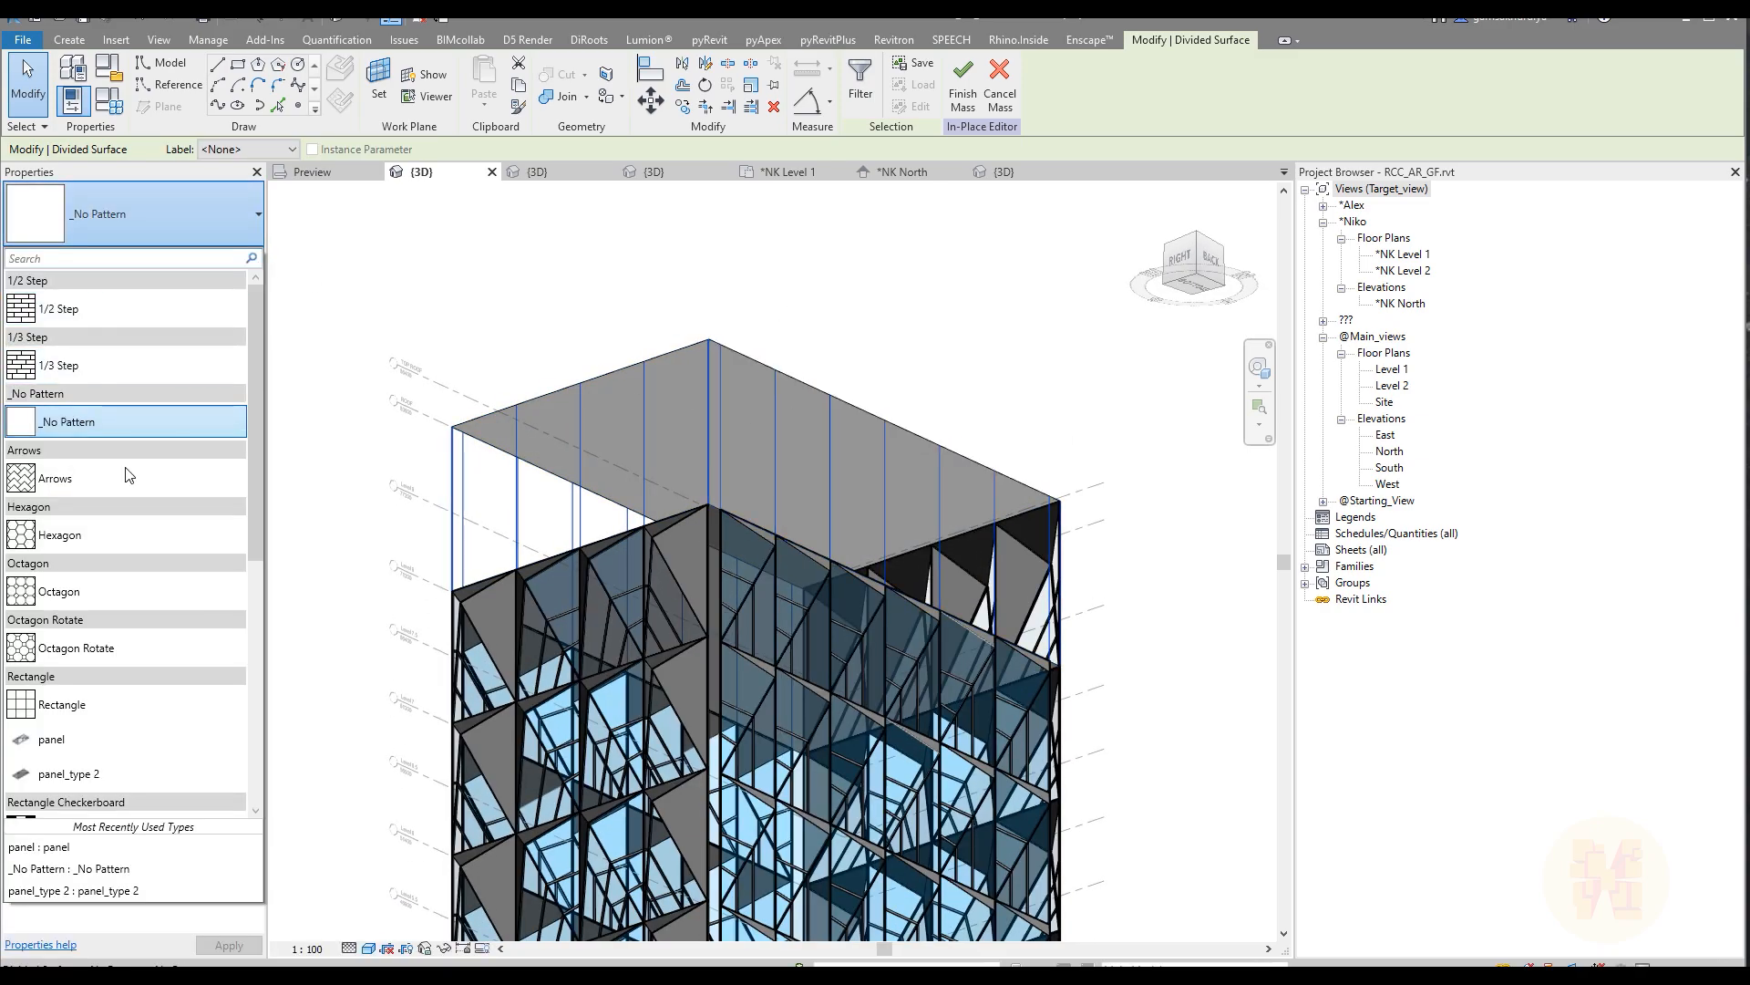
{"action": "left_click", "coordinate": [118, 717]}
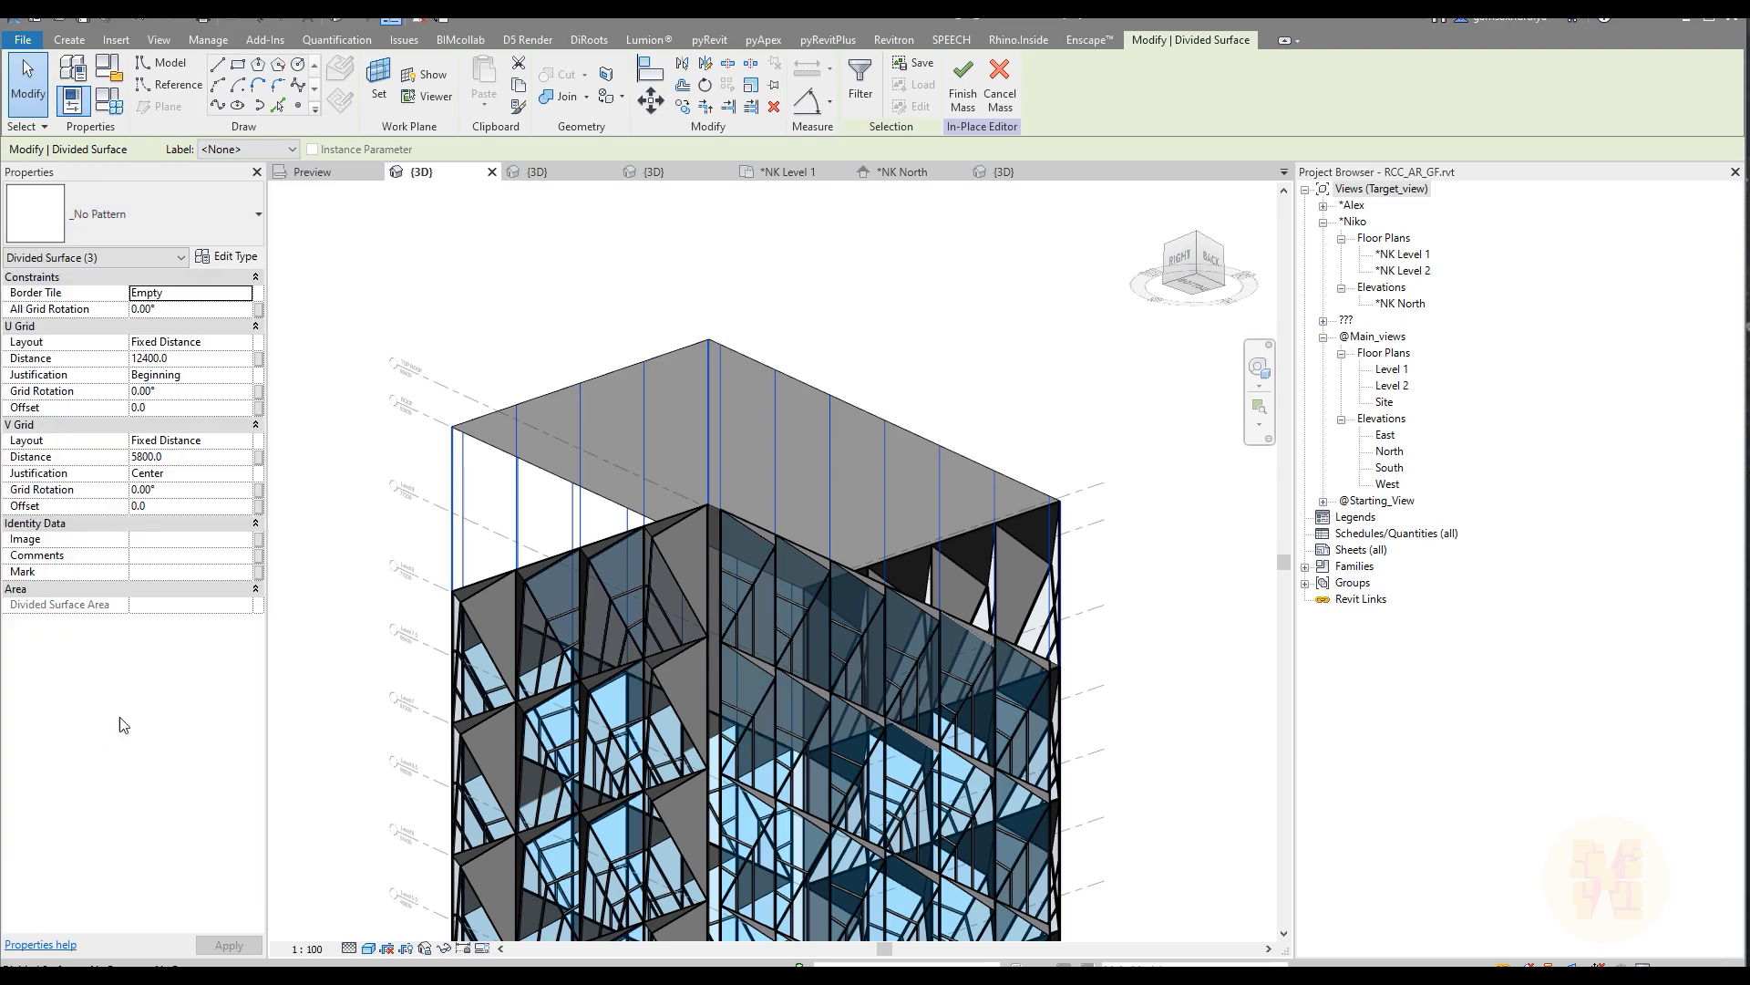
{"action": "left_click", "coordinate": [512, 273]}
{"action": "key", "text": "Escape"}
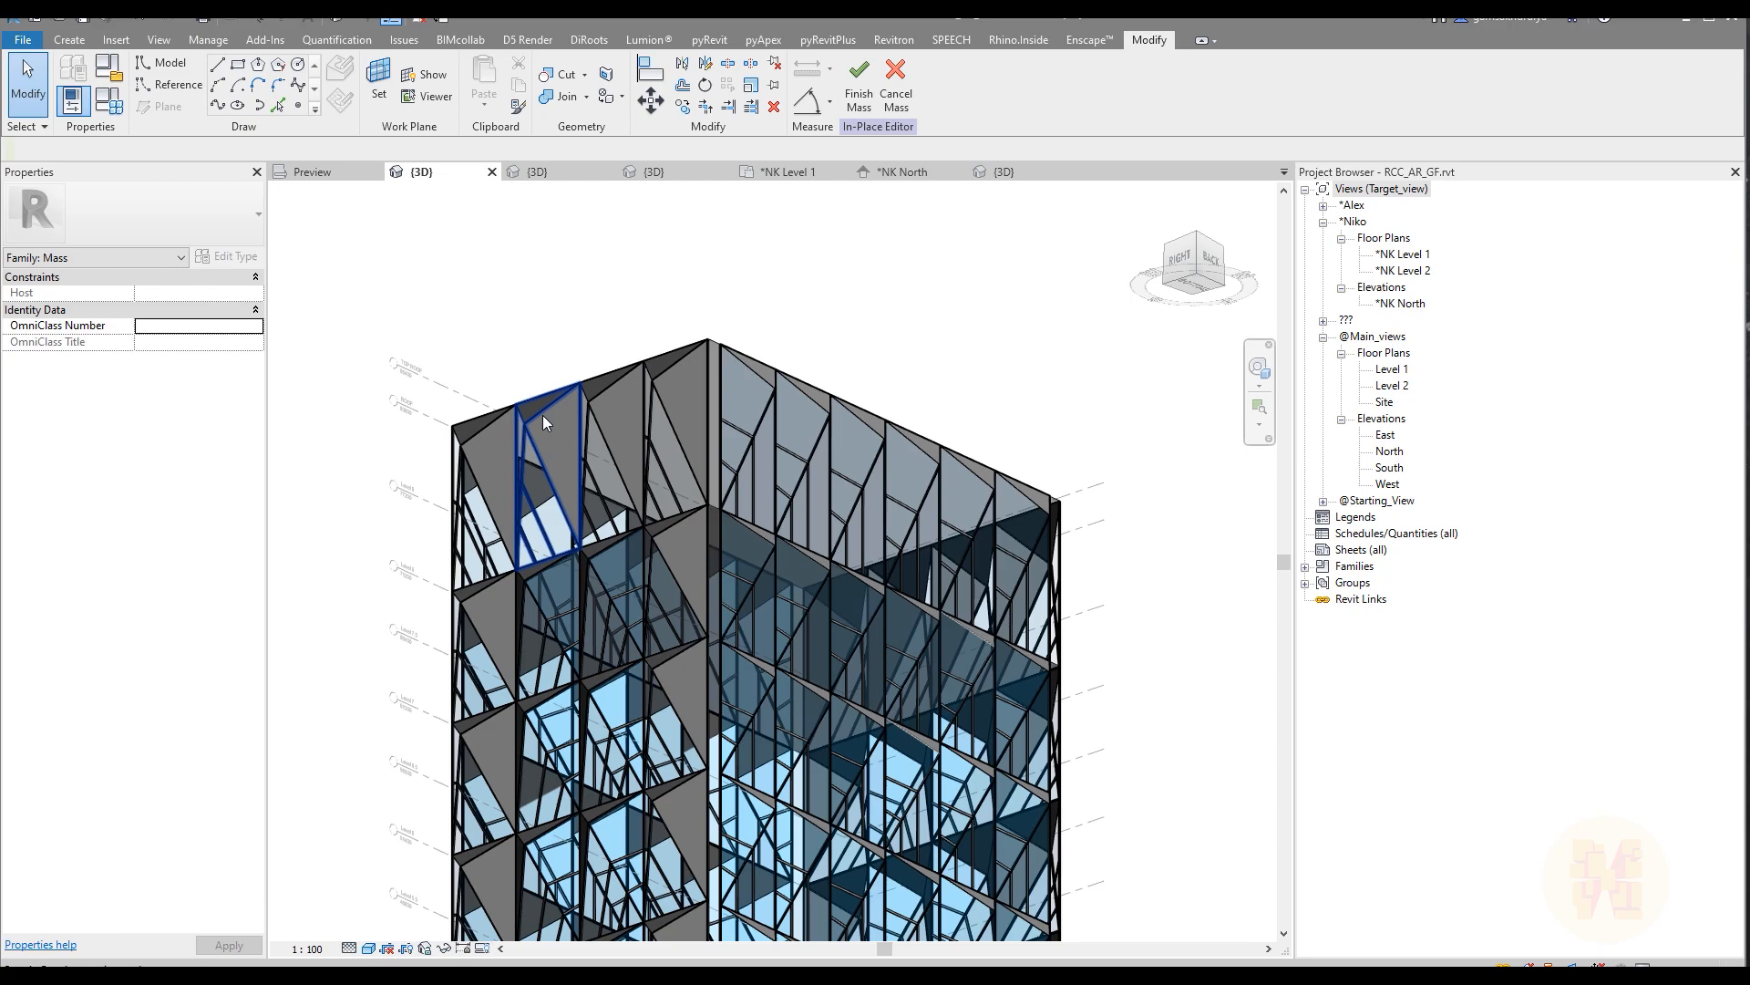
Step: Change the two panels nearest the front on the upper form's right face to panel_type 2
{"action": "left_click", "coordinate": [534, 418]}
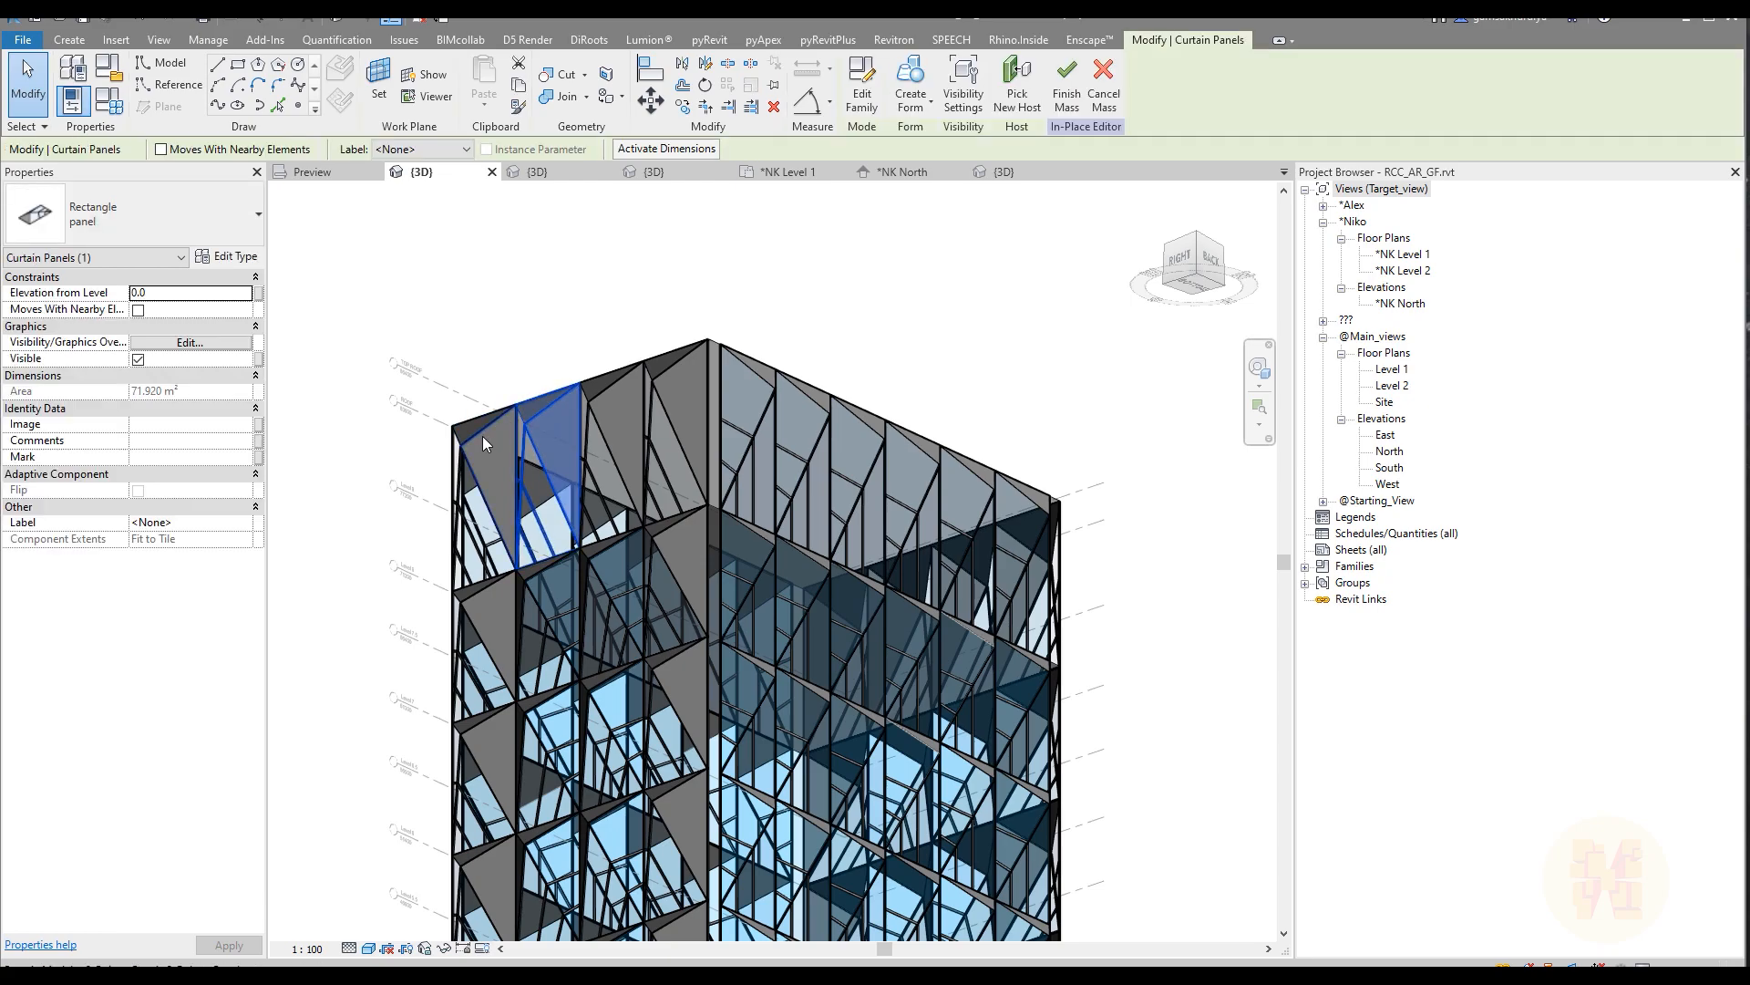
{"action": "left_click", "coordinate": [483, 444], "text": "ctrl"}
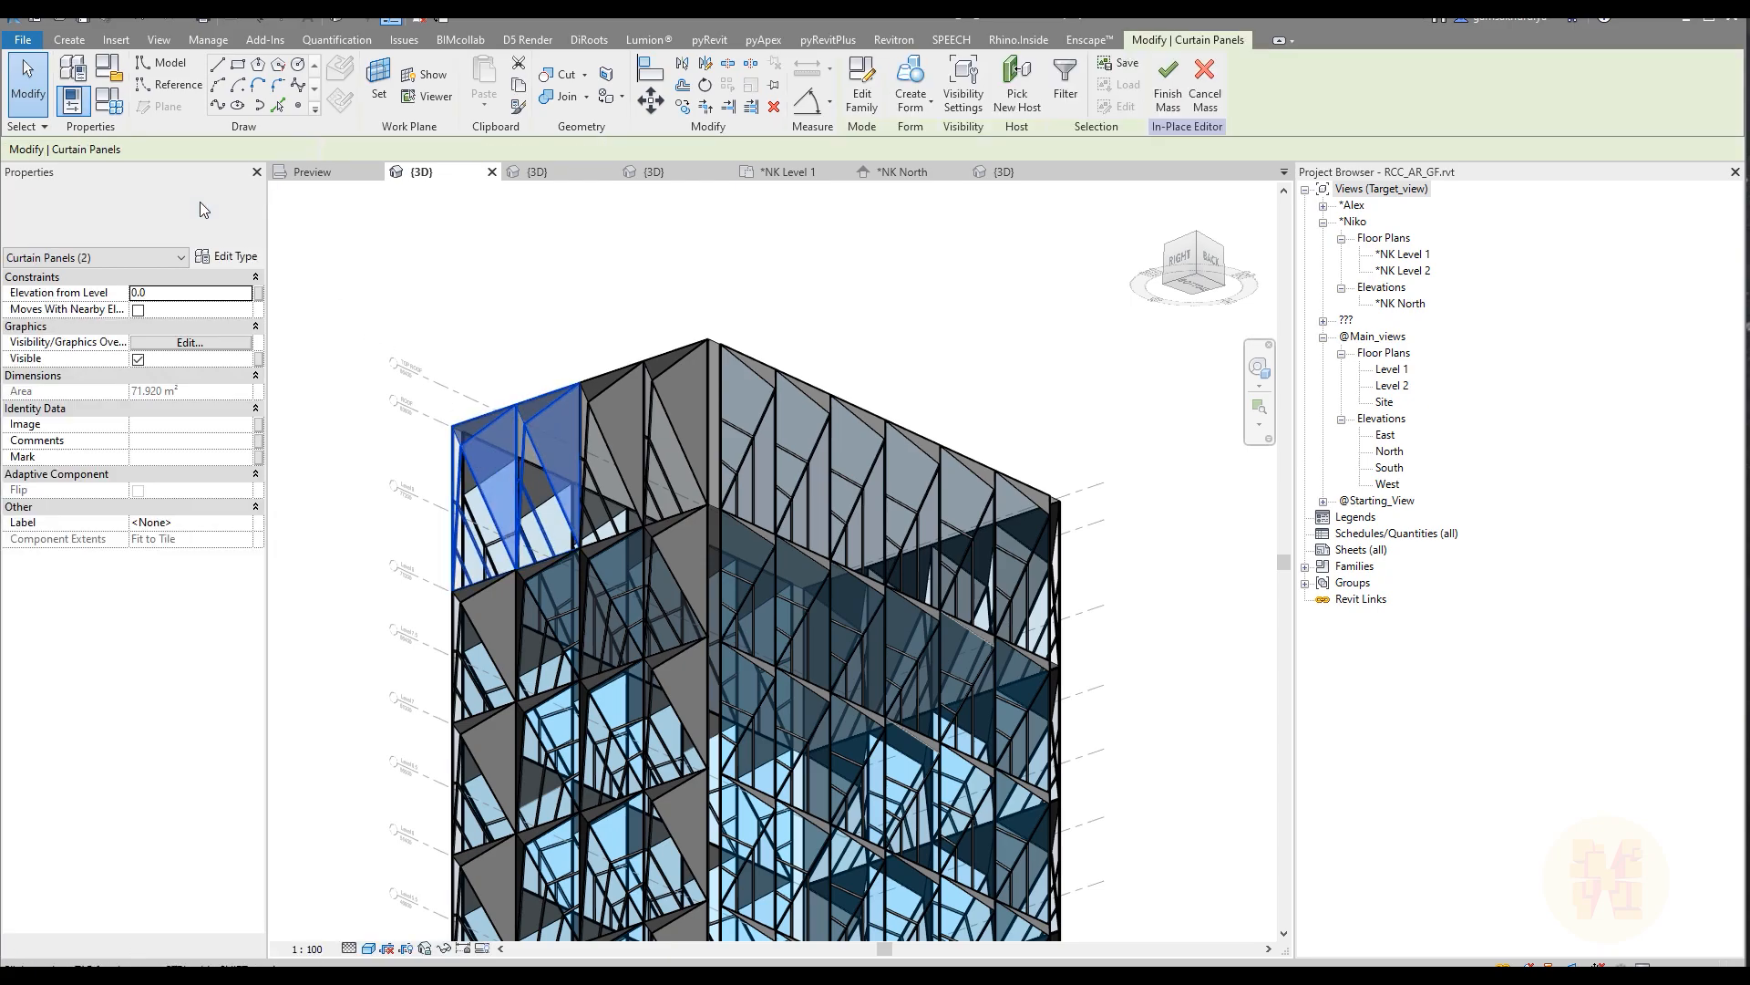
{"action": "left_click", "coordinate": [200, 205]}
{"action": "left_click", "coordinate": [91, 339]}
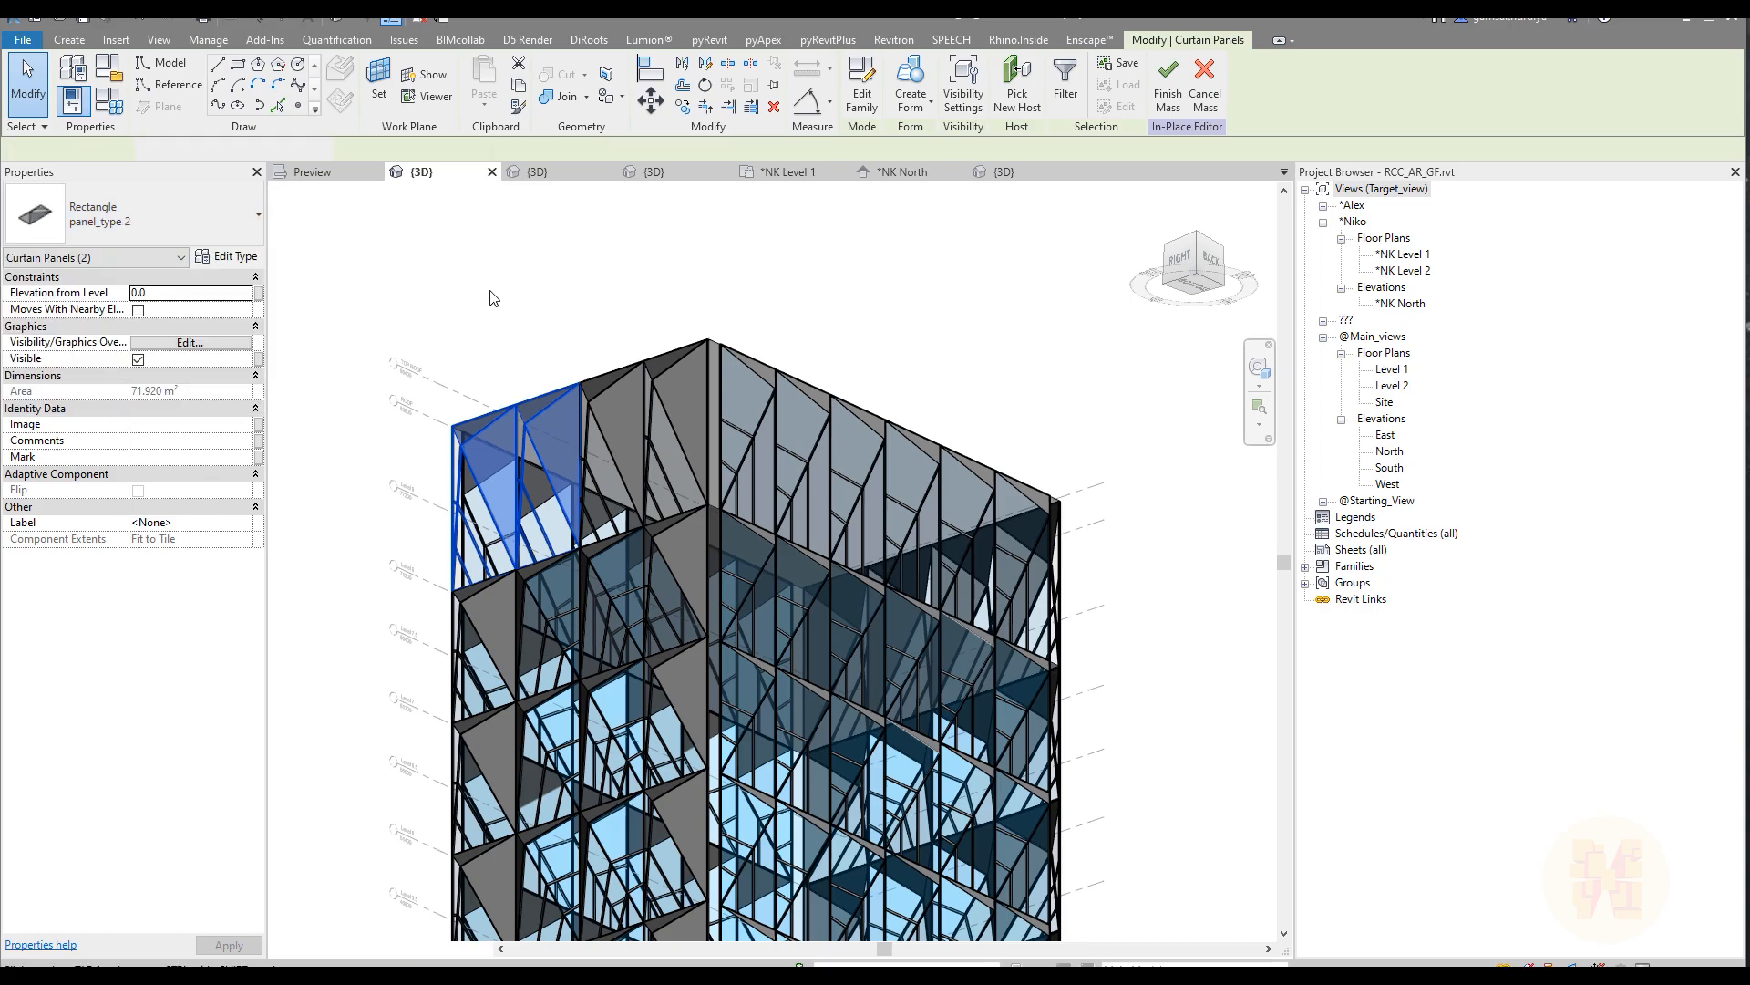
Step: Finish the in-place mass
{"action": "scroll", "coordinate": [656, 415], "scroll_direction": "down", "scroll_amount": 4}
{"action": "left_click", "coordinate": [821, 387]}
{"action": "middle_click_drag", "start_coordinate": [825, 410], "coordinate": [721, 547], "text": "shift"}
{"action": "left_click", "coordinate": [860, 91]}
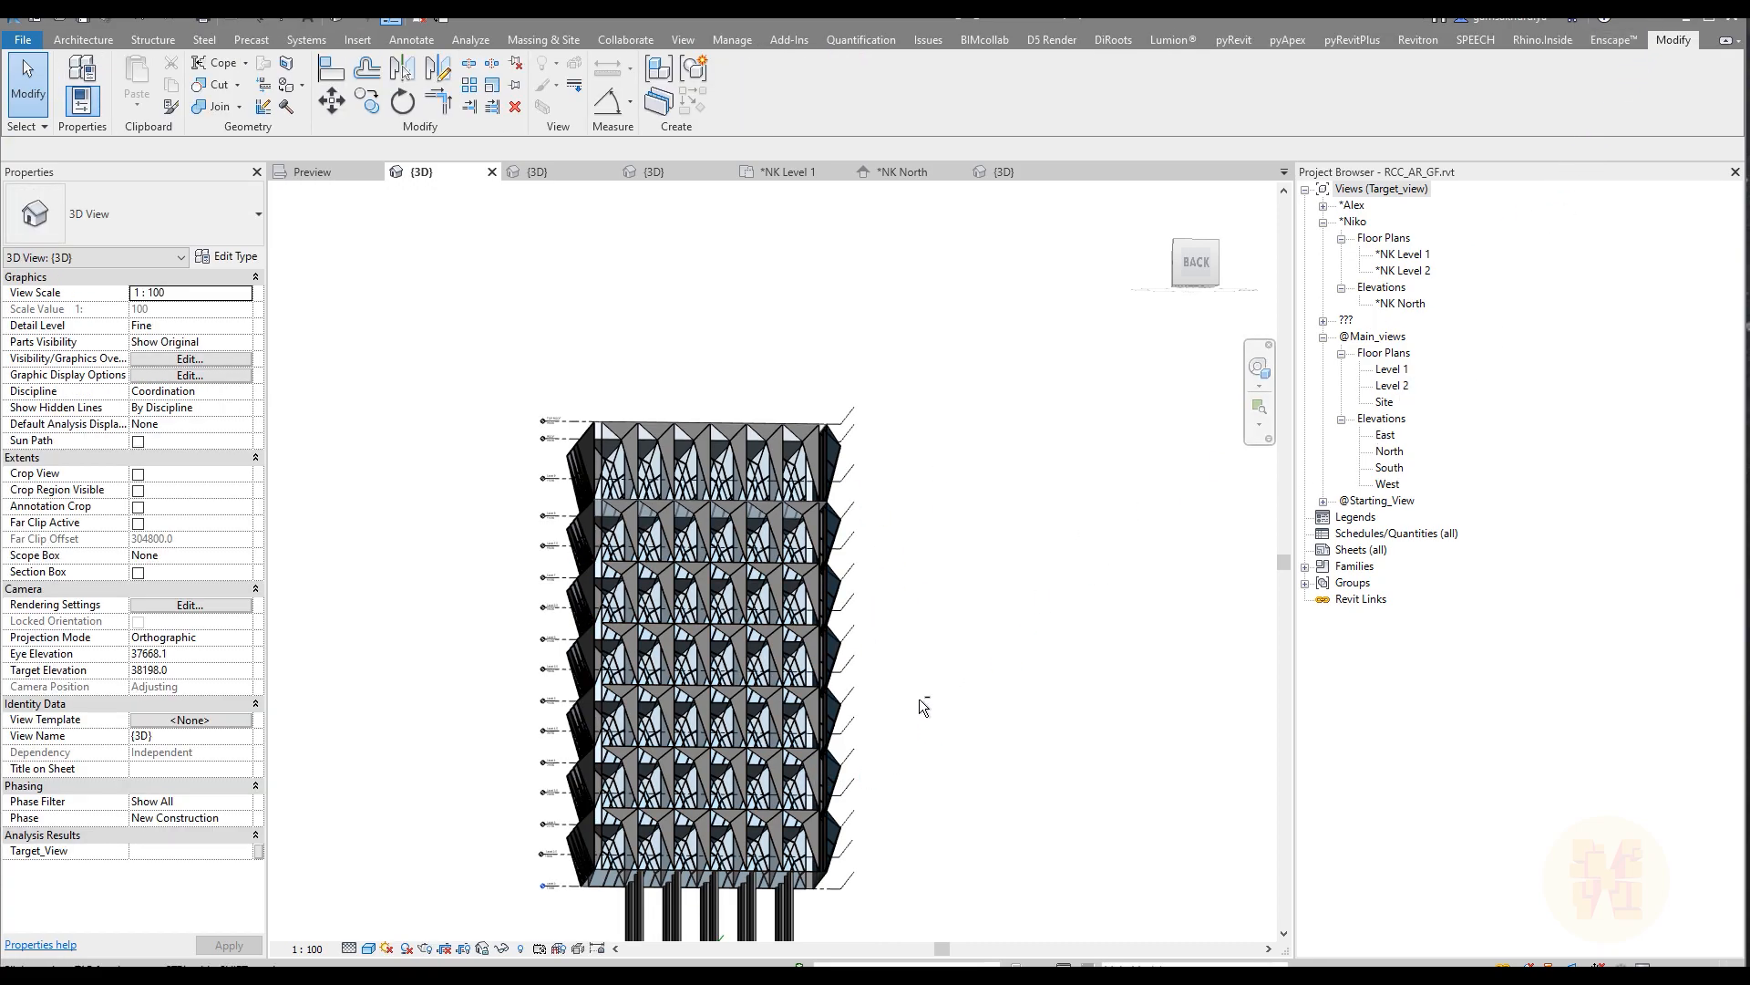
Step: Examine the tower's facade from several sides, from the roof form down to the columns and the levels at the base
{"action": "middle_click_drag", "start_coordinate": [1027, 730], "coordinate": [445, 717], "text": "shift"}
{"action": "scroll", "coordinate": [653, 494], "scroll_direction": "up", "scroll_amount": 3}
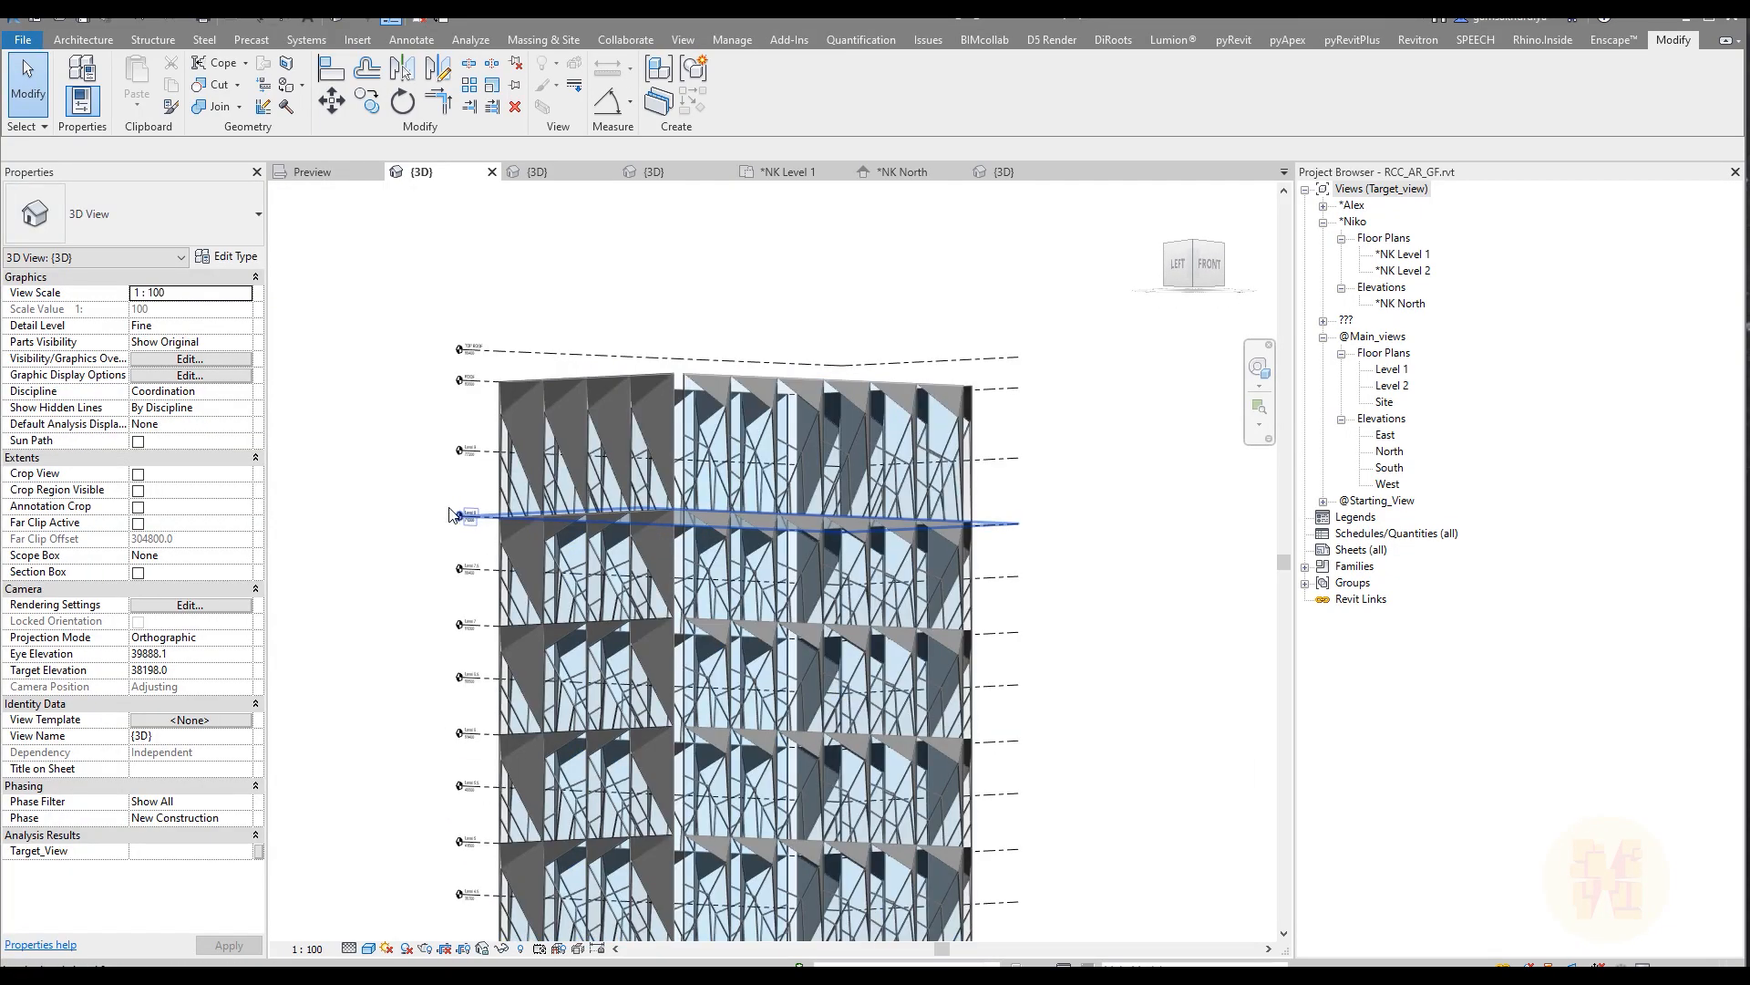
{"action": "middle_click_drag", "start_coordinate": [436, 612], "coordinate": [385, 637], "text": "shift"}
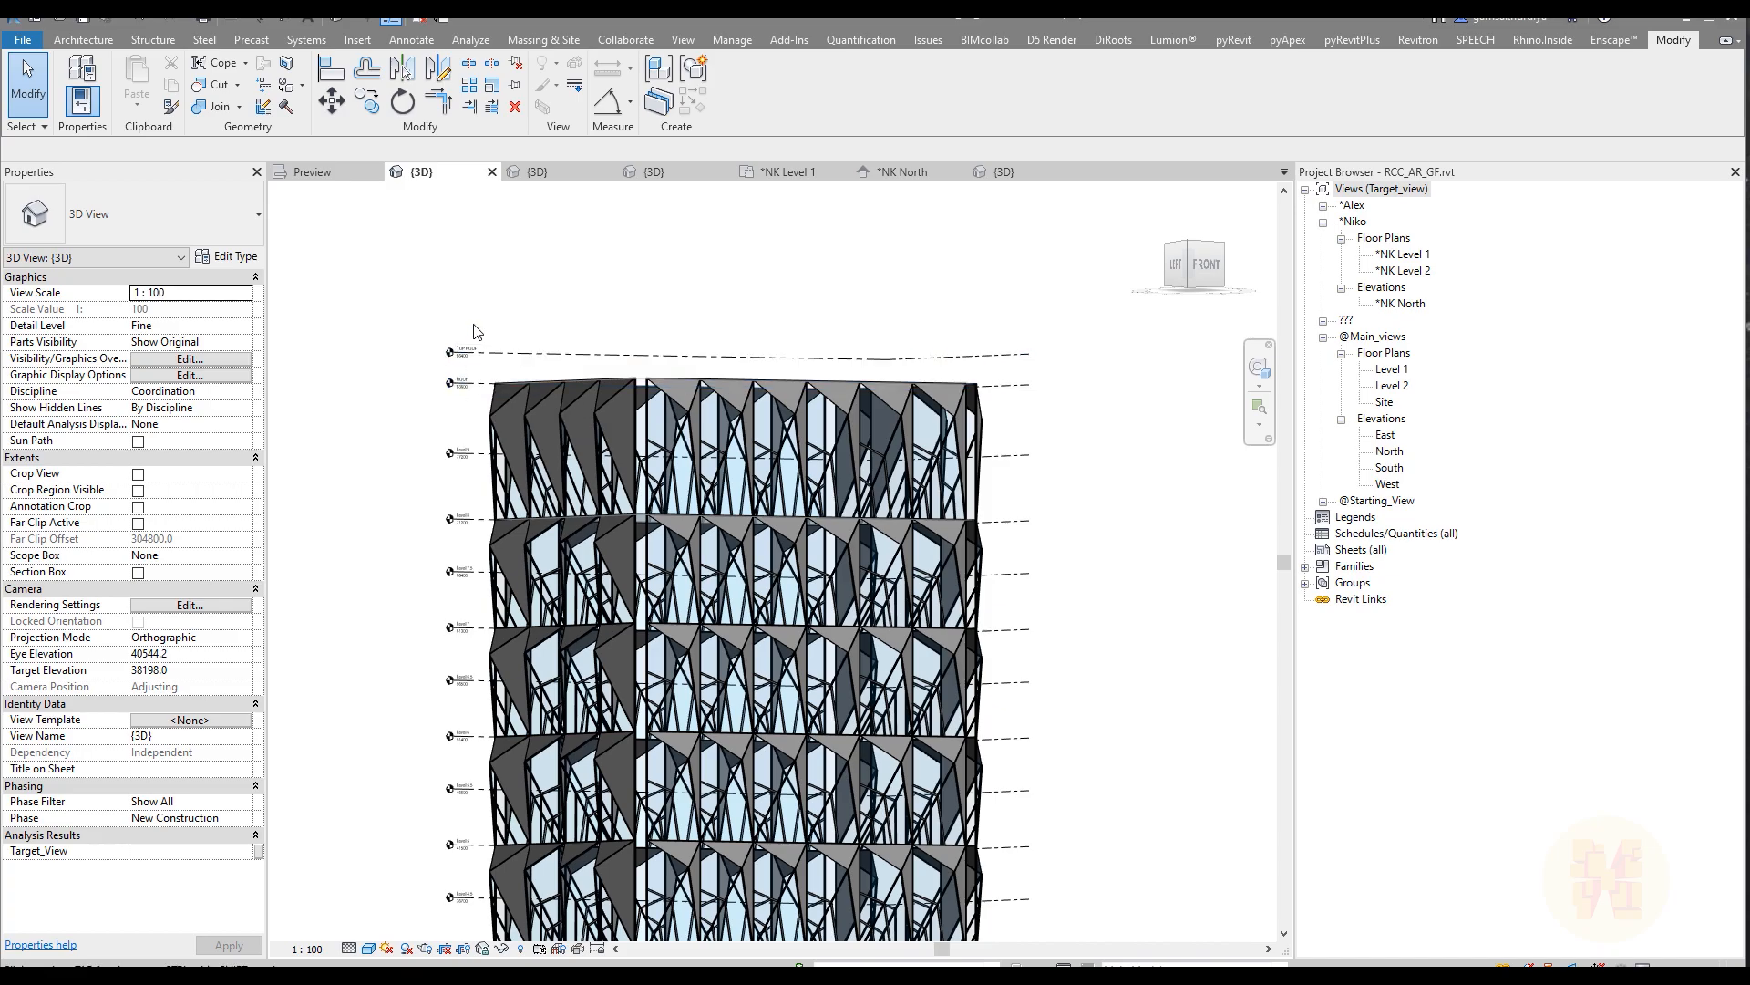
{"action": "middle_click_drag", "start_coordinate": [436, 782], "coordinate": [468, 441]}
{"action": "middle_click_drag", "start_coordinate": [591, 667], "coordinate": [307, 769], "text": "shift"}
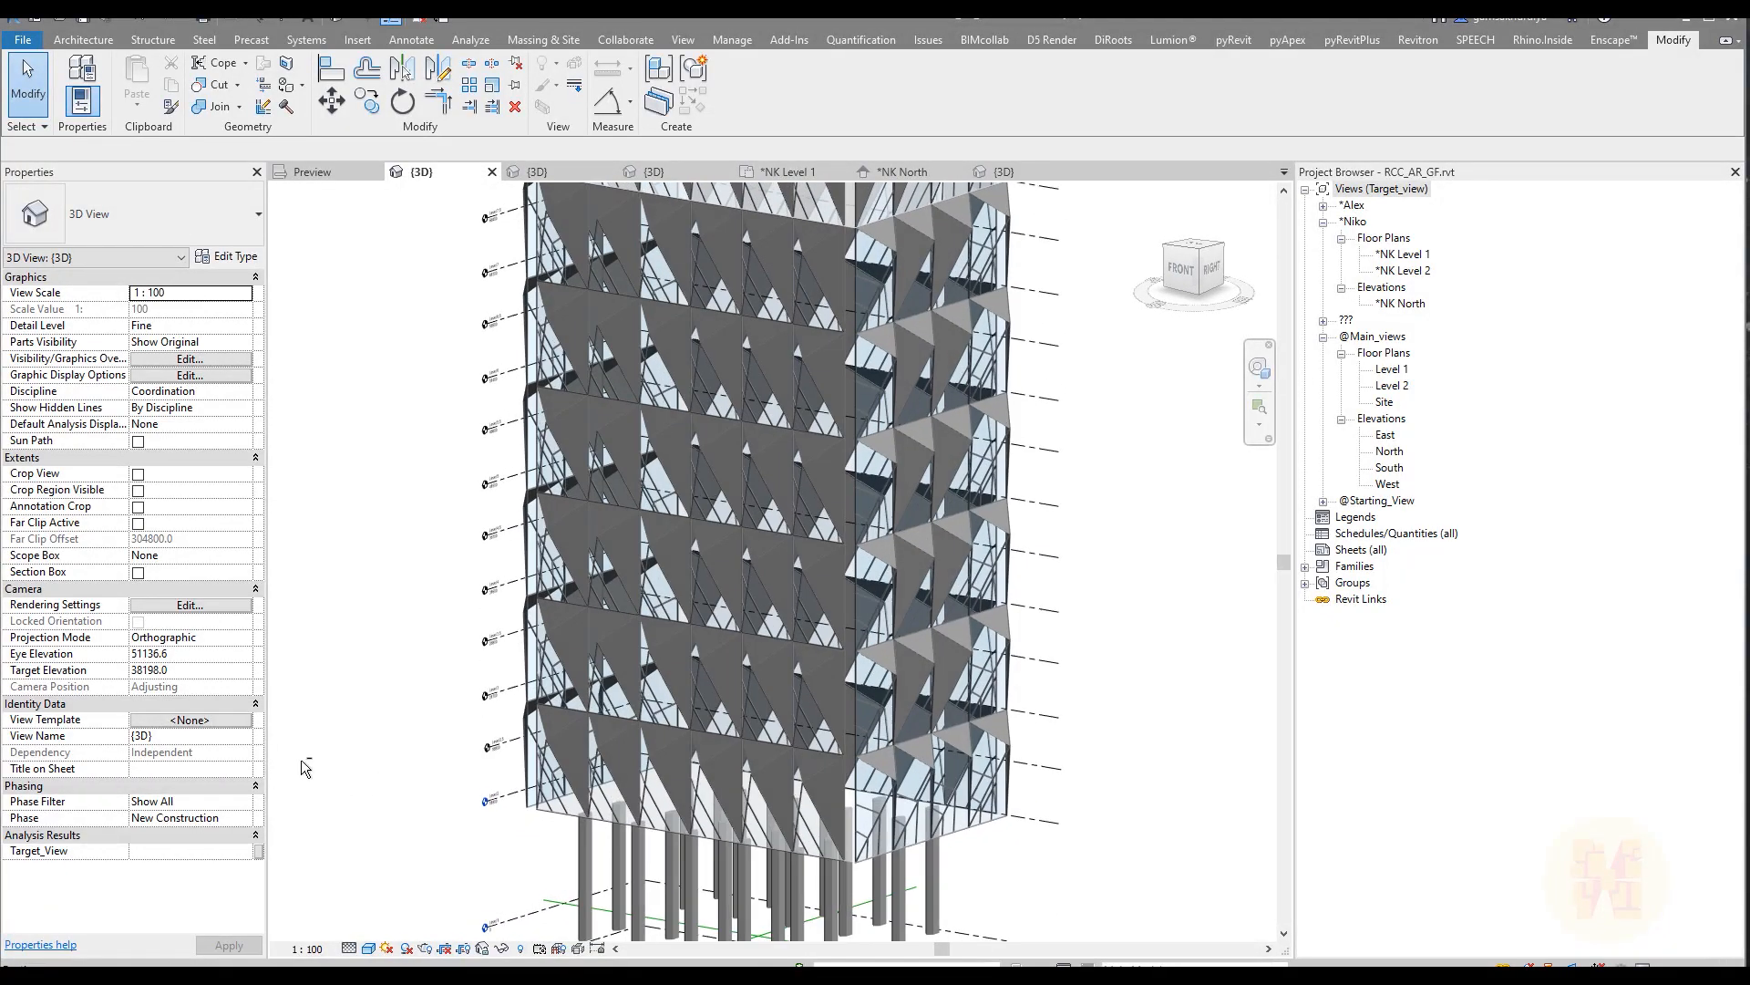
{"action": "middle_click_drag", "start_coordinate": [787, 769], "coordinate": [759, 599]}
{"action": "scroll", "coordinate": [680, 784], "scroll_direction": "up", "scroll_amount": 2}
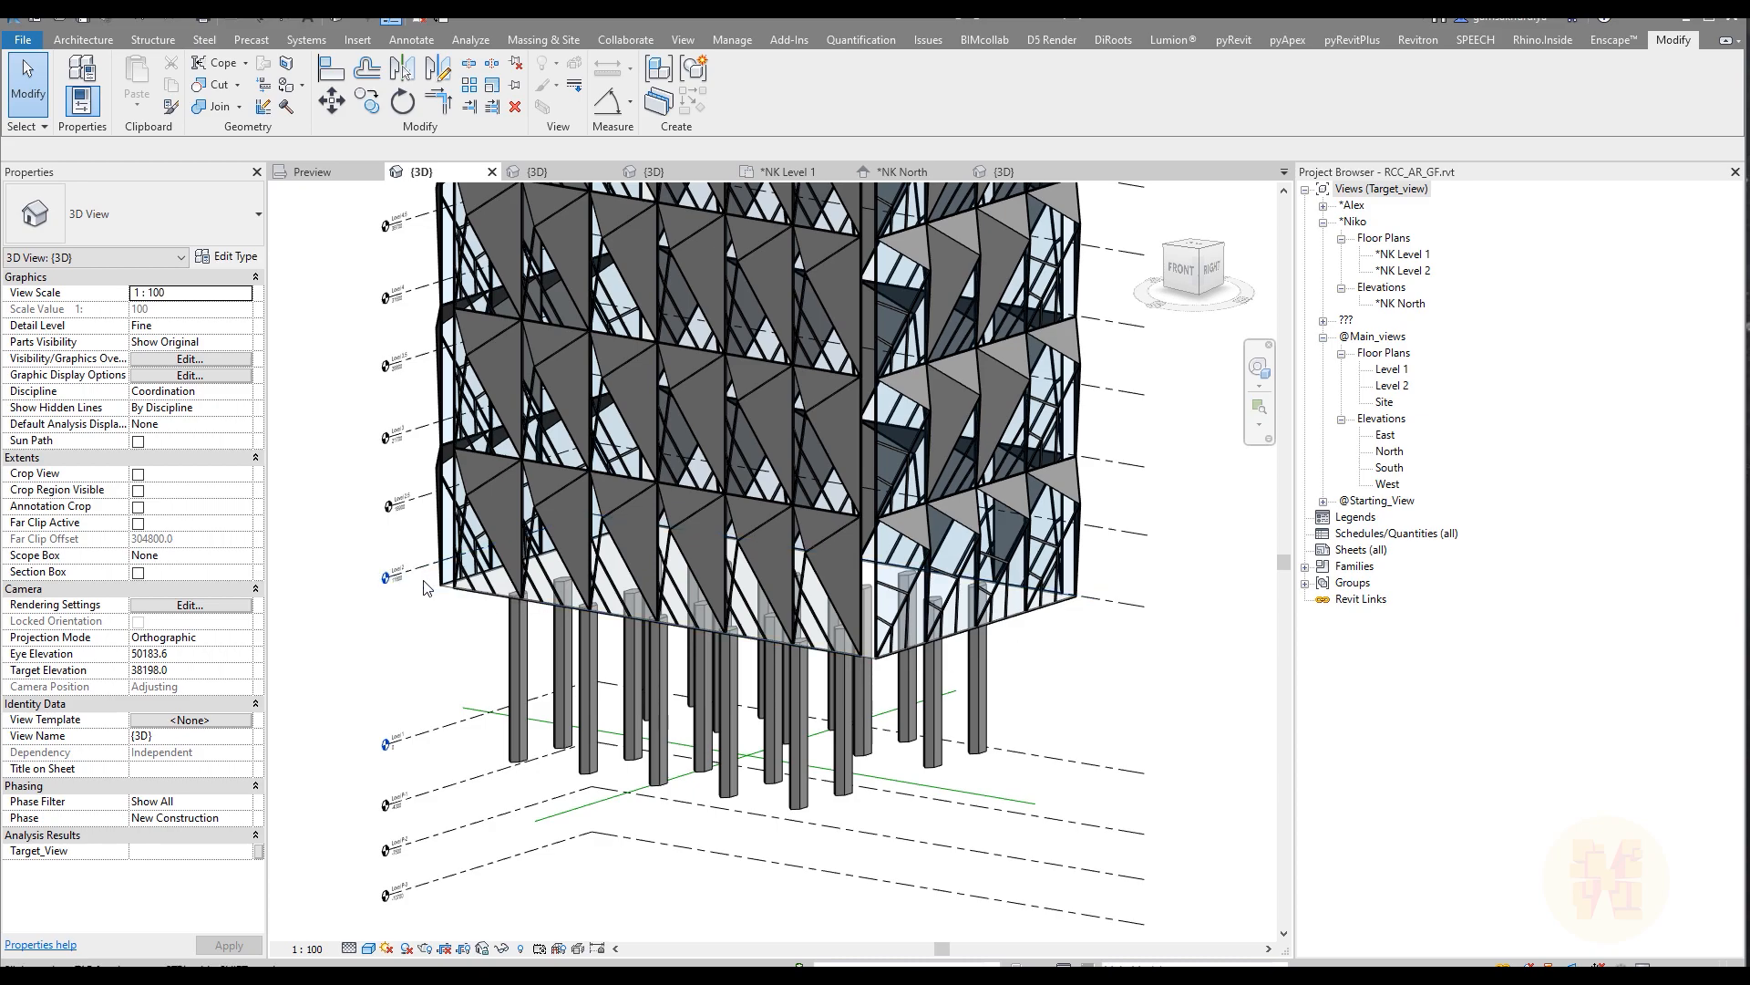
{"action": "middle_click_drag", "start_coordinate": [424, 588], "coordinate": [513, 916]}
{"action": "middle_click_drag", "start_coordinate": [514, 796], "coordinate": [575, 123]}
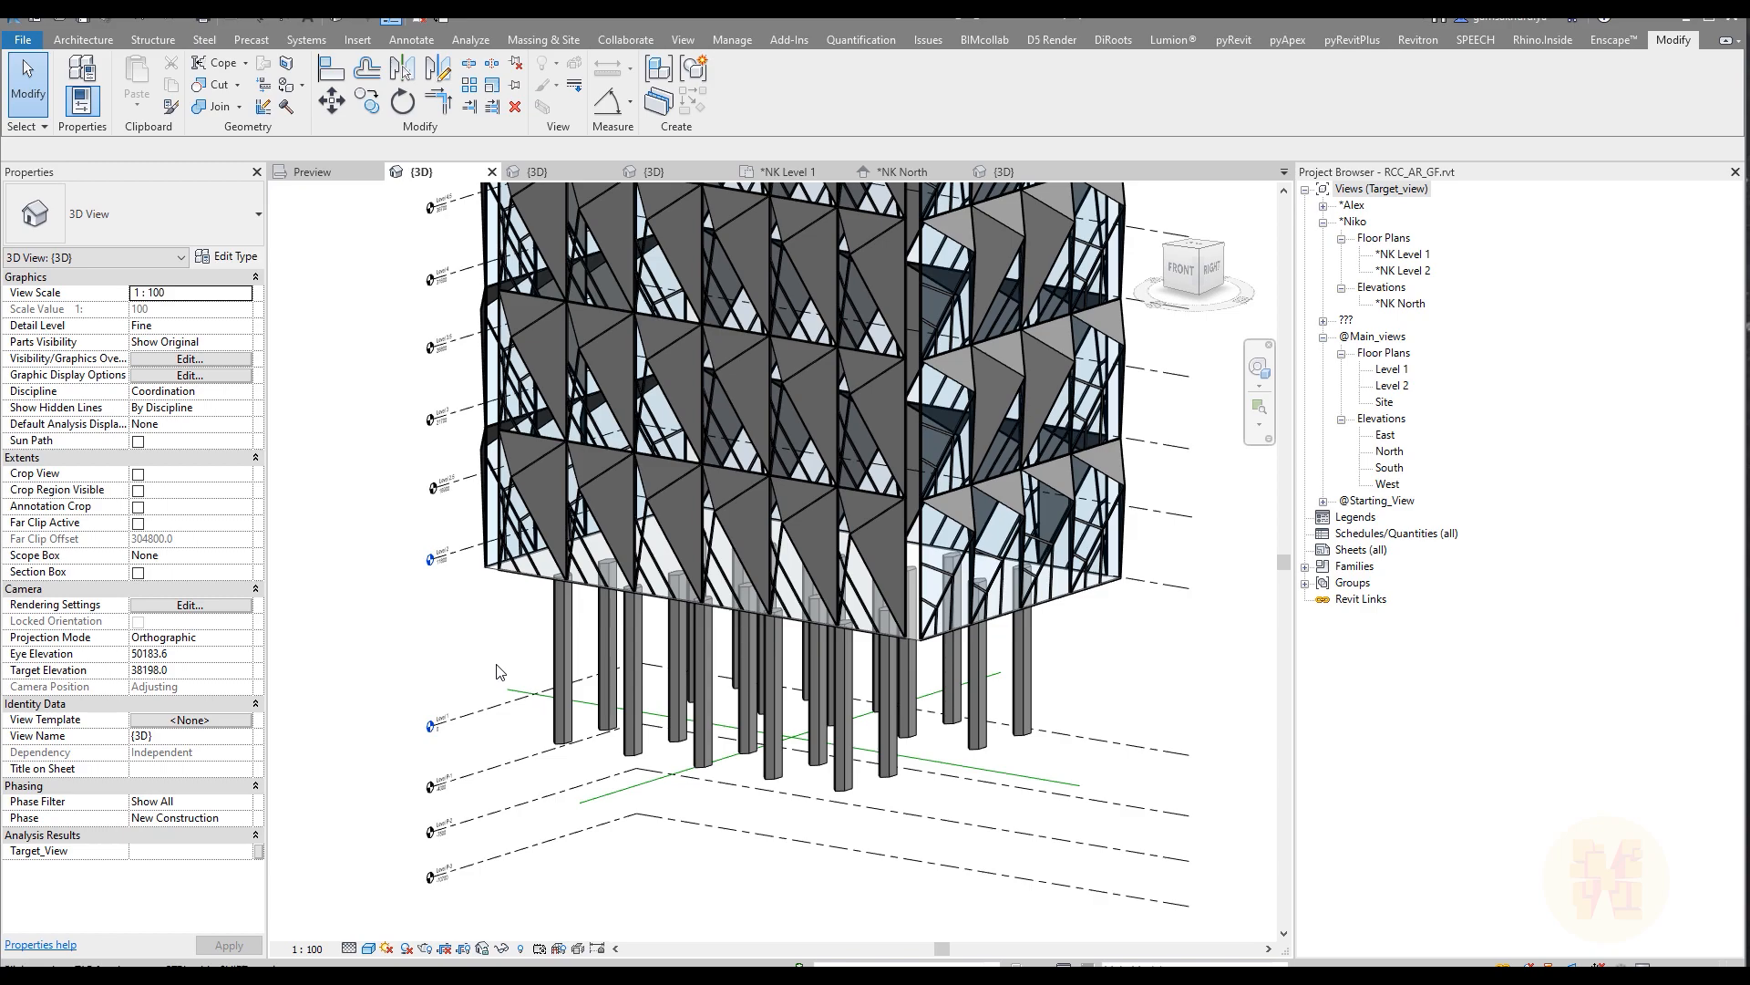